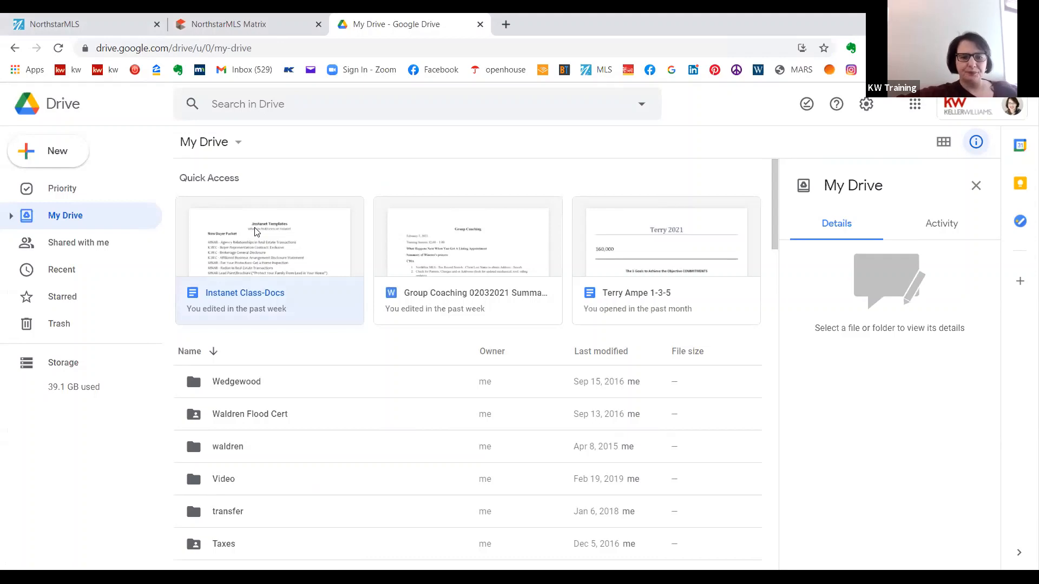
# - Open the Instanet Class-Docs document and copy its sharing link
pyautogui.click(256, 232)
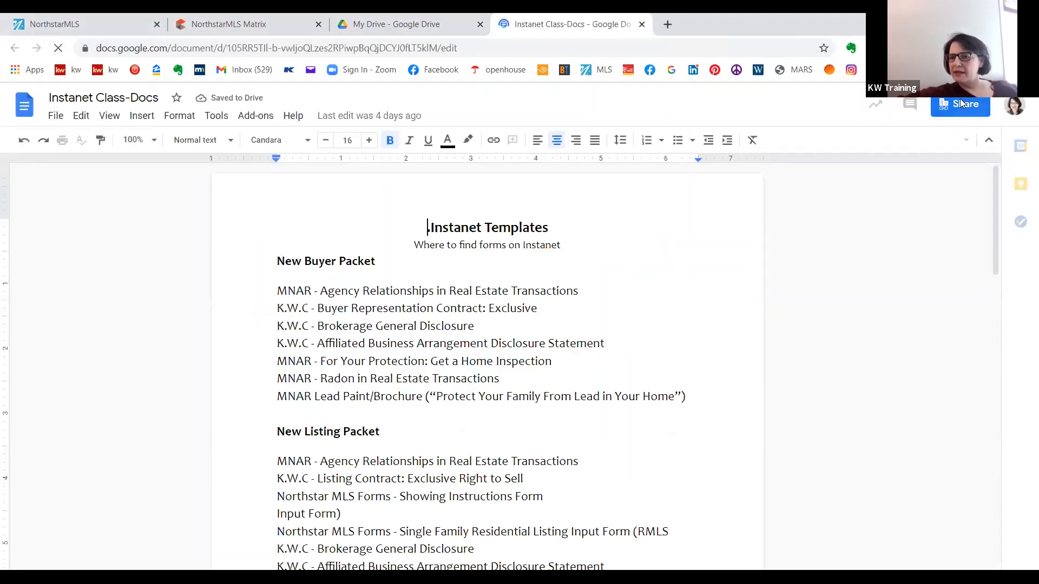
pyautogui.click(960, 103)
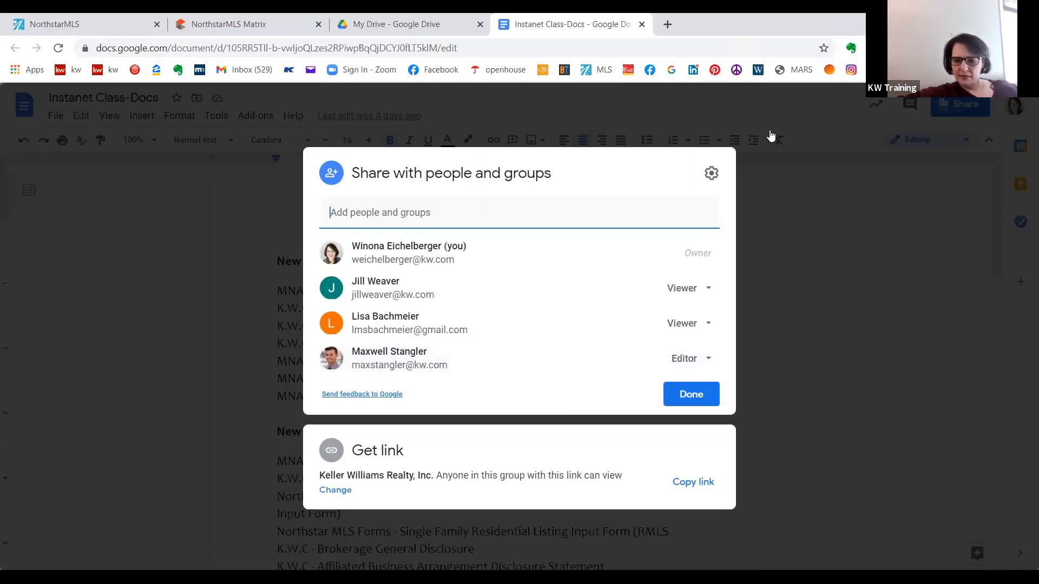
pyautogui.click(692, 482)
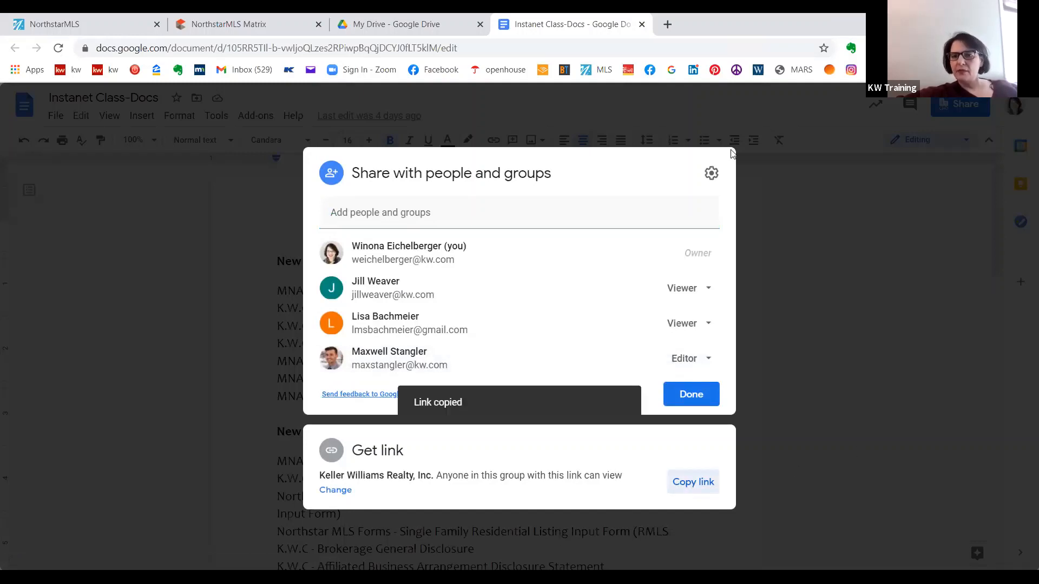
pyautogui.click(737, 103)
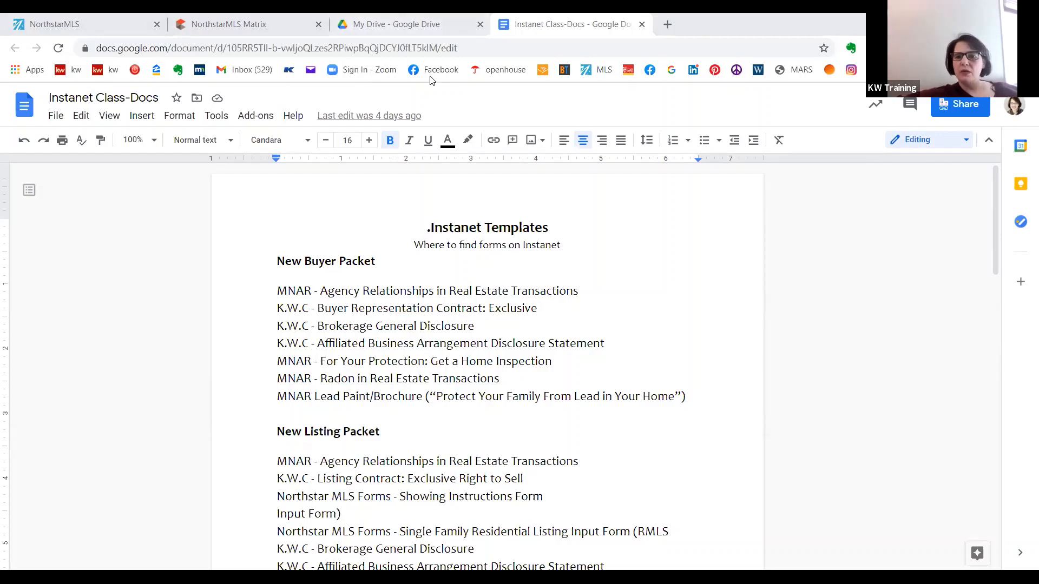
# - Open Facebook in a new tab and go to the KW Maple Grove group
pyautogui.hotkey('ctrl', 't')
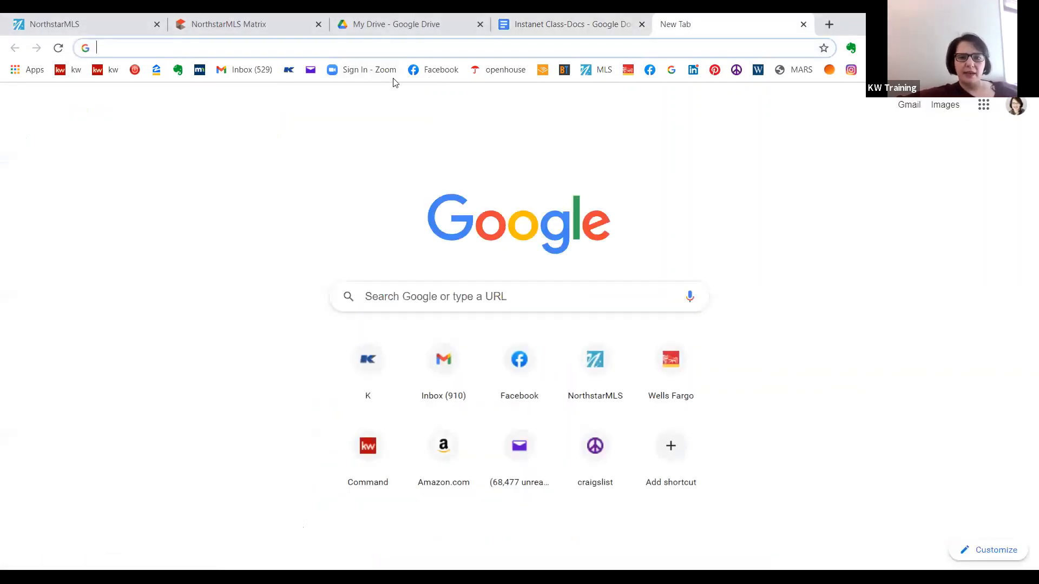
pyautogui.click(650, 73)
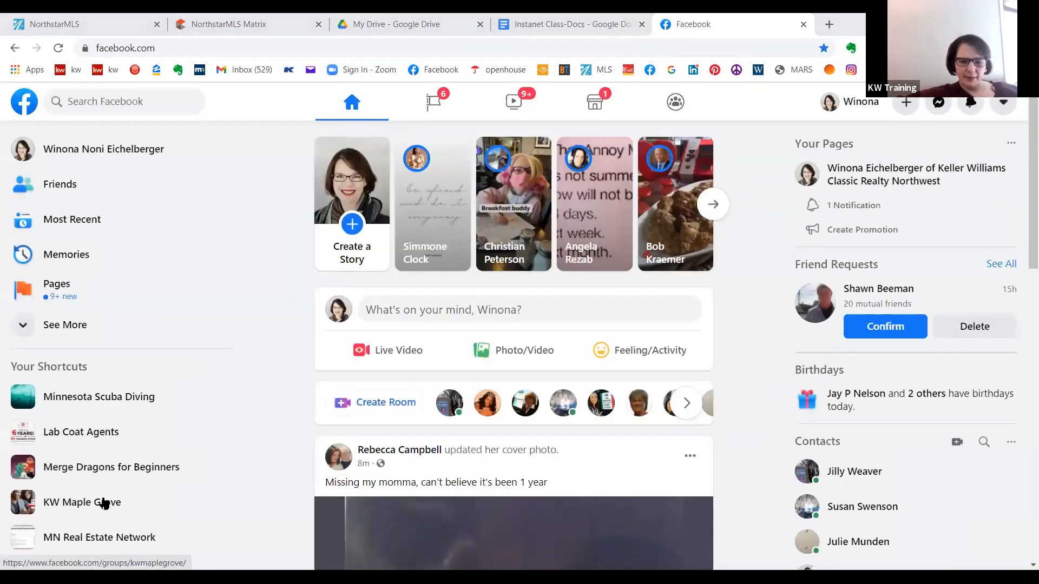
pyautogui.click(104, 503)
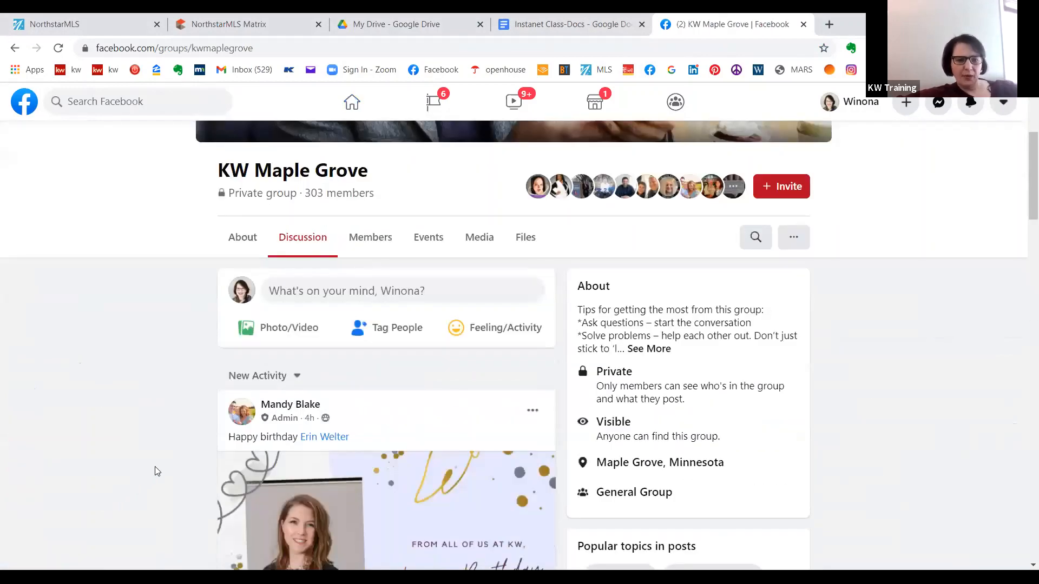
# - Post the copied document link as a comment on the group's Monday February 8th Instanet Forms class post
pyautogui.scroll(-3, 154, 469)
pyautogui.scroll(-7, 154, 467)
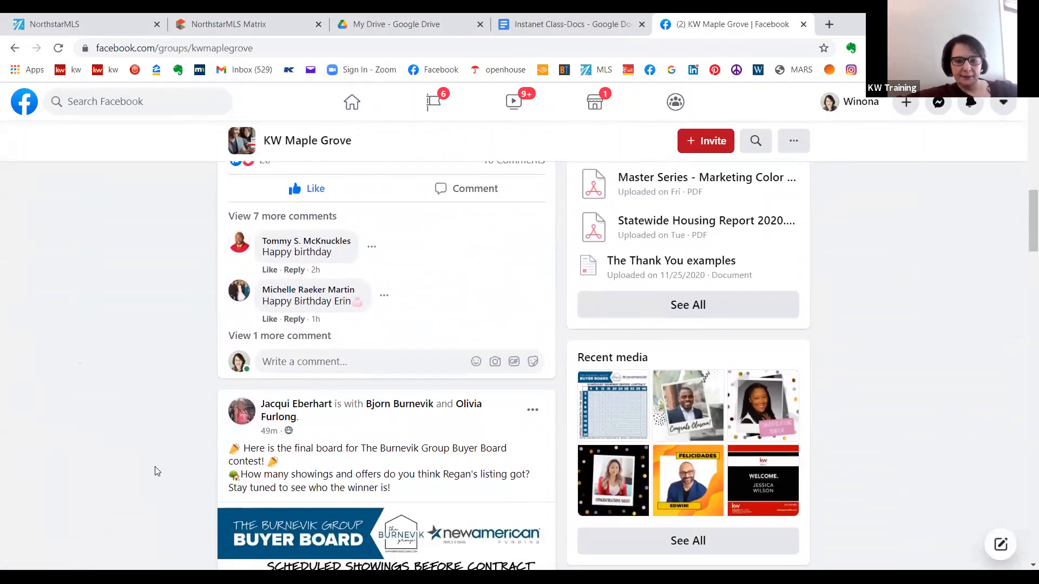
pyautogui.scroll(-12, 155, 470)
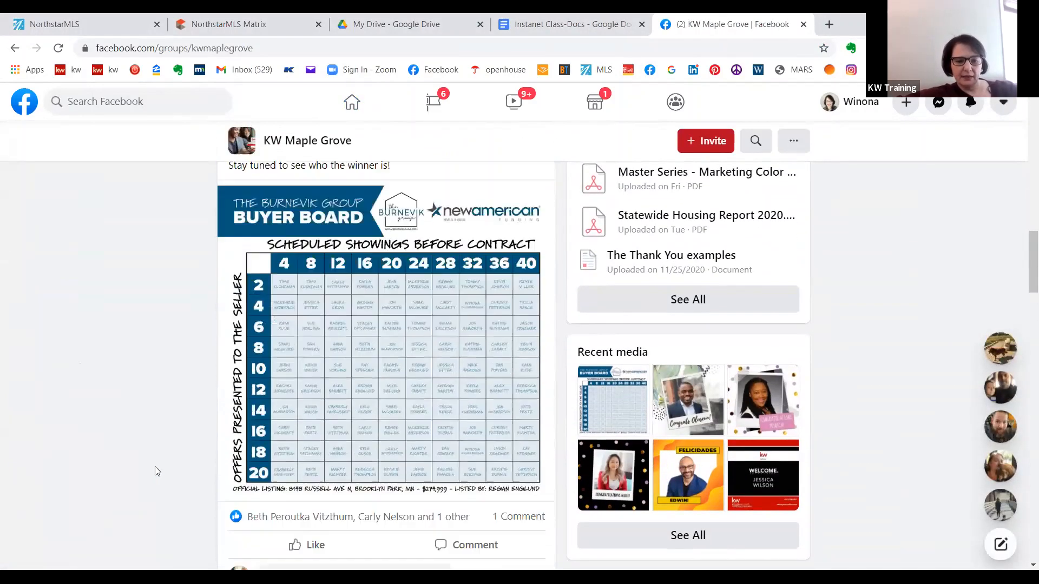
pyautogui.scroll(-18, 155, 471)
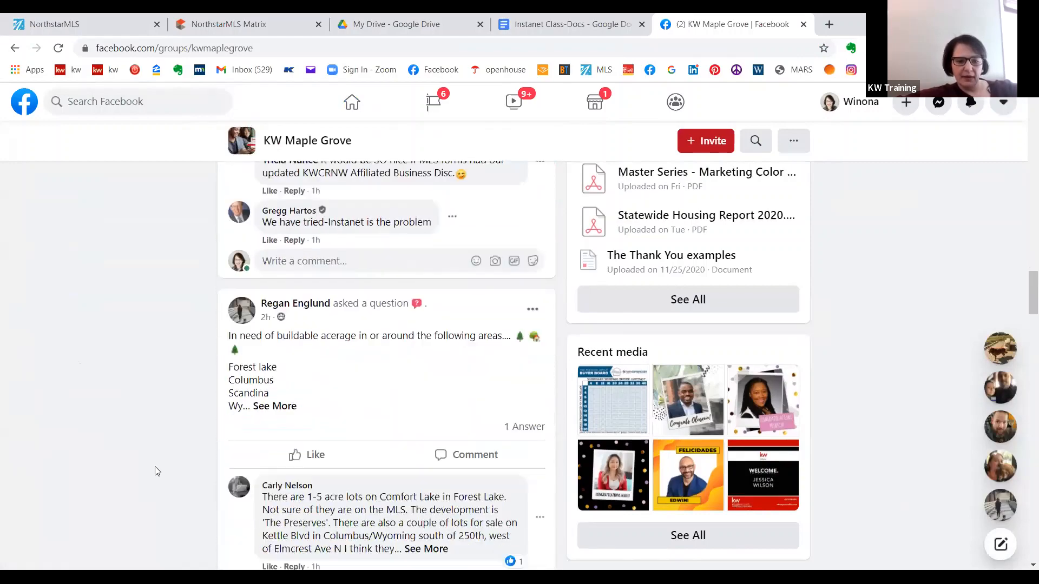
pyautogui.scroll(-16, 155, 471)
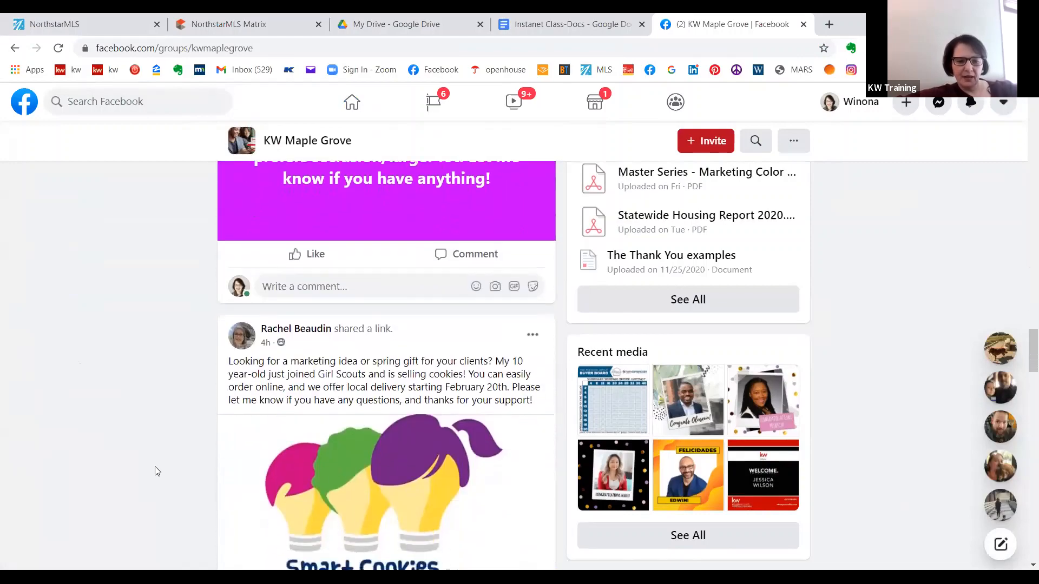
pyautogui.scroll(-5, 155, 470)
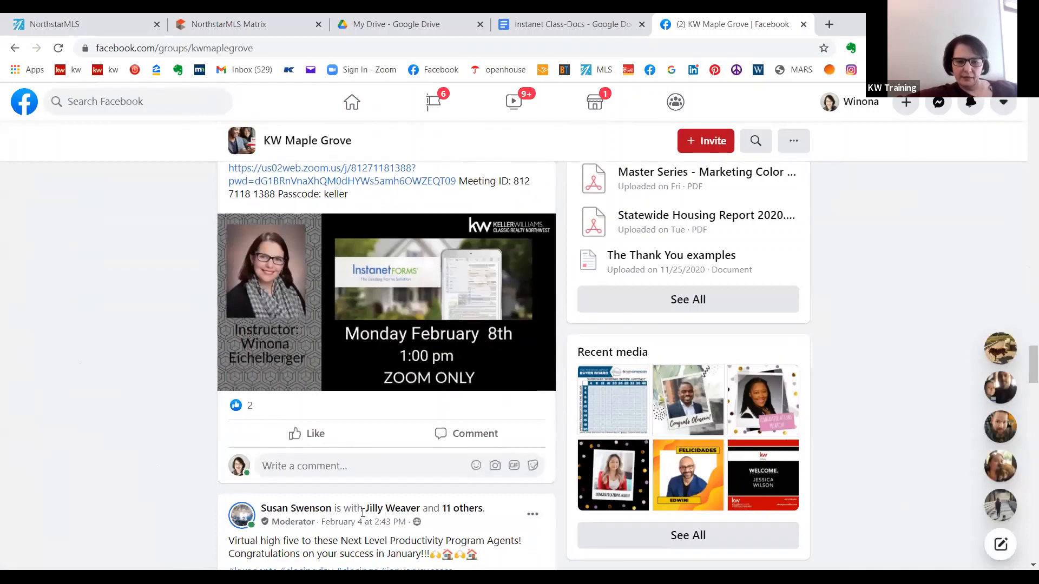
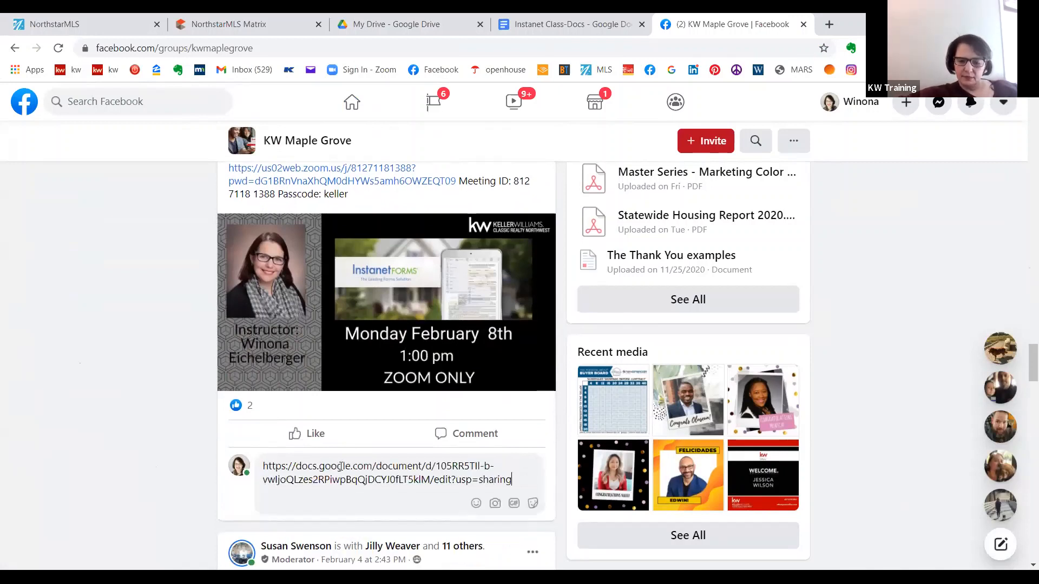
pyautogui.press('Return')
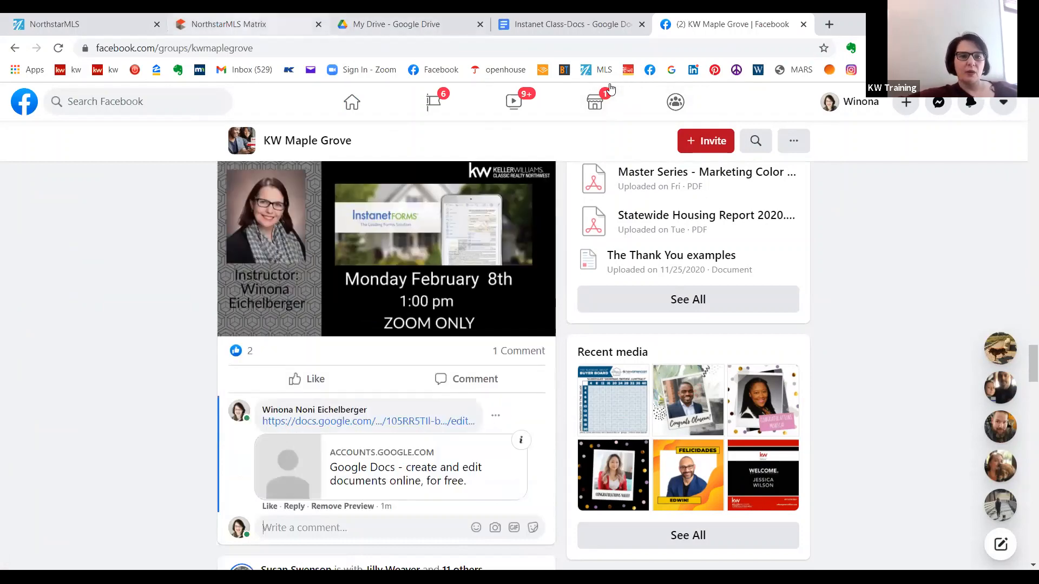
# - Switch to NorthstarMLS Matrix and place the Search widget above My Favorite Searches and Market Watch above External Links
pyautogui.hotkey('ctrl', '2')
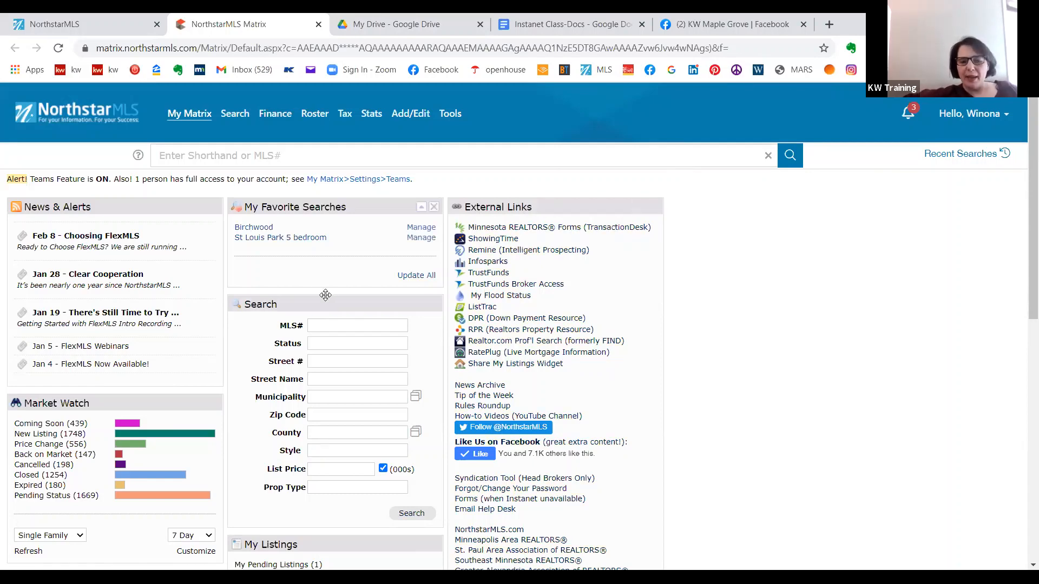
pyautogui.moveTo(324, 304); pyautogui.dragTo(322, 222)
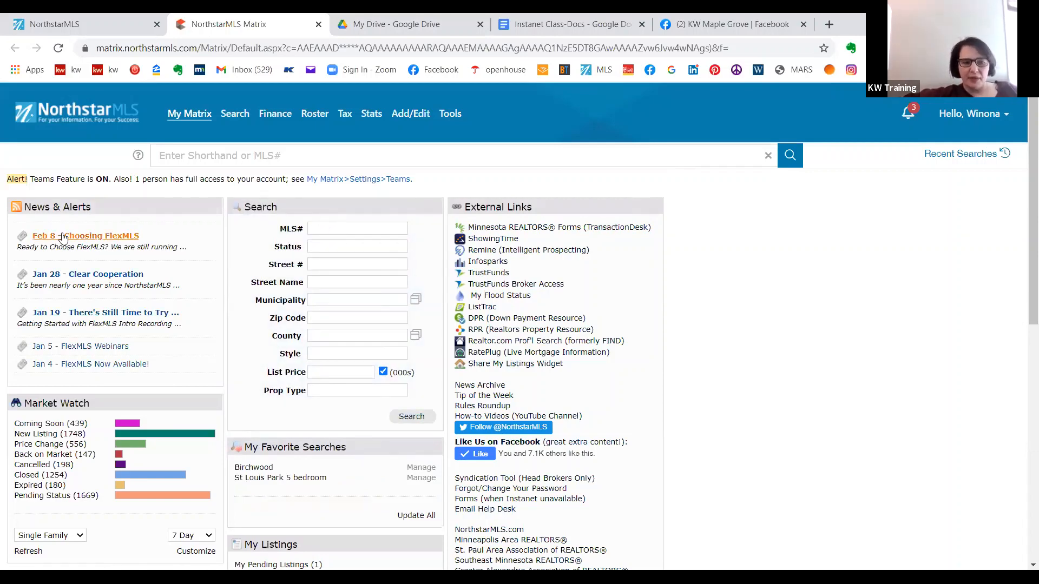
pyautogui.moveTo(140, 401); pyautogui.dragTo(581, 200)
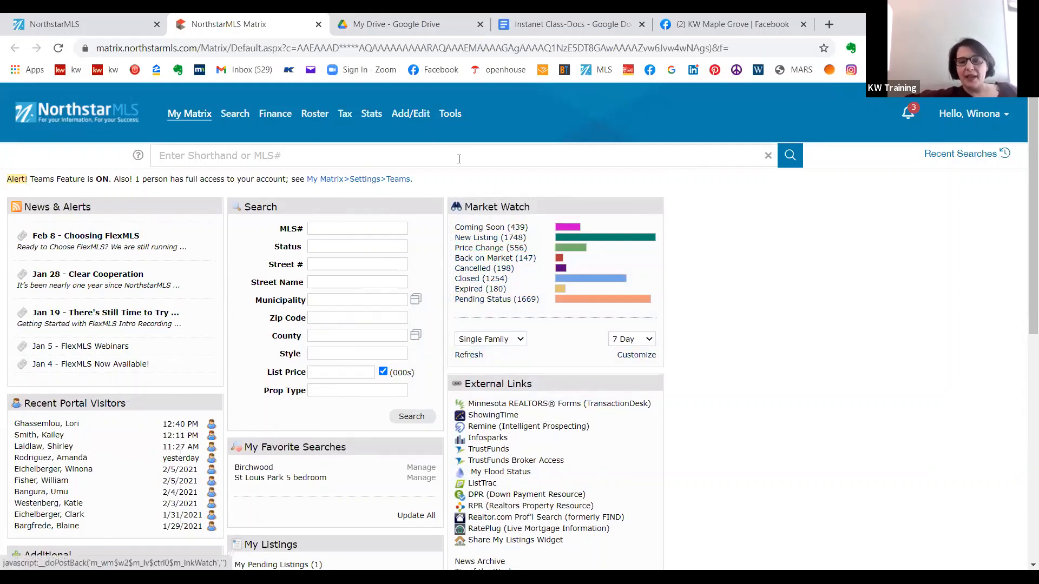
# - Open TransactionDesk - Minnesota REALTORS Forms from Matrix and unlock the Agent Dashboard for editing
pyautogui.moveTo(455, 119)
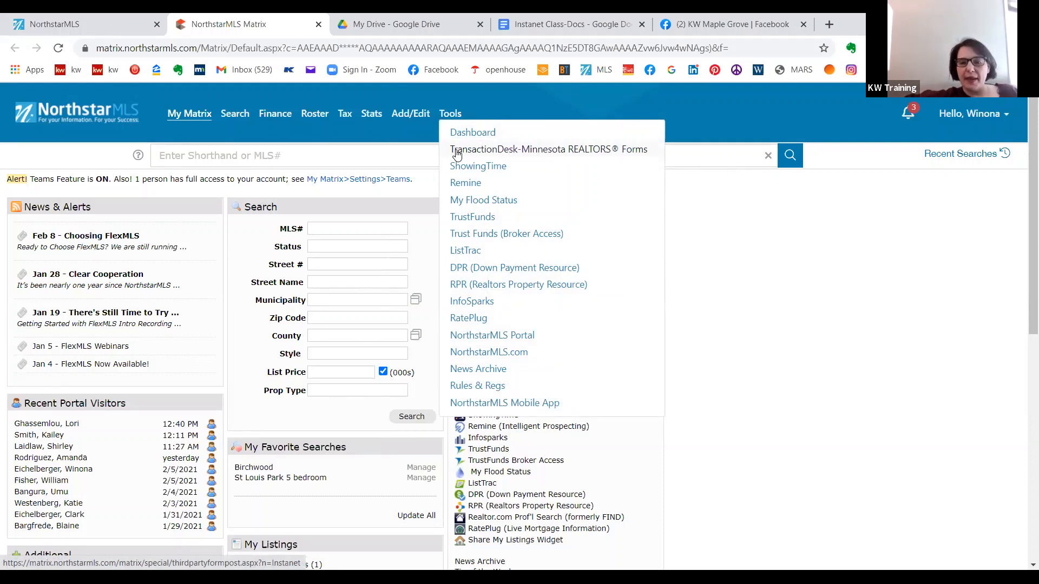
pyautogui.click(528, 152)
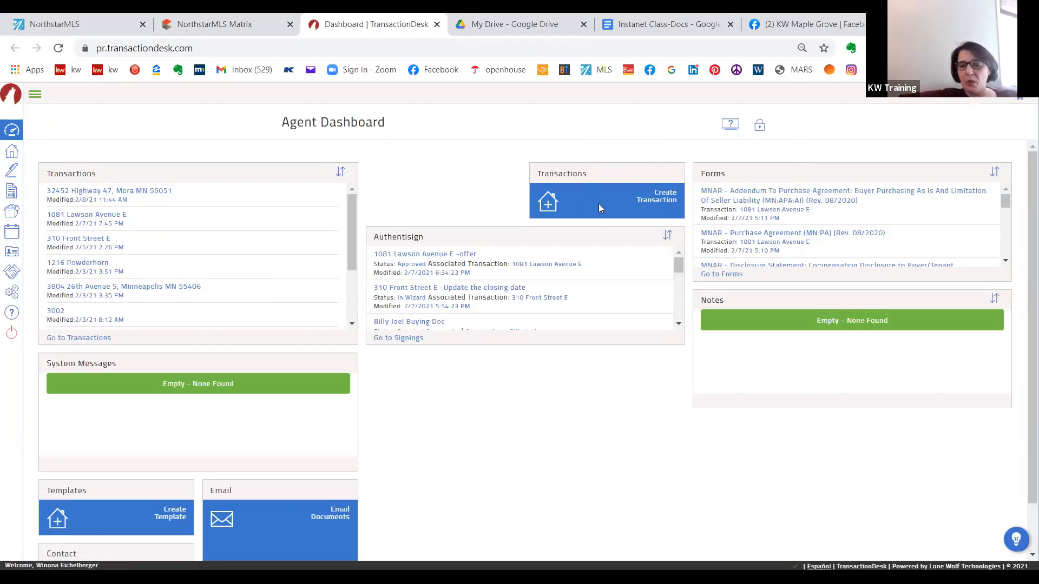
pyautogui.click(760, 126)
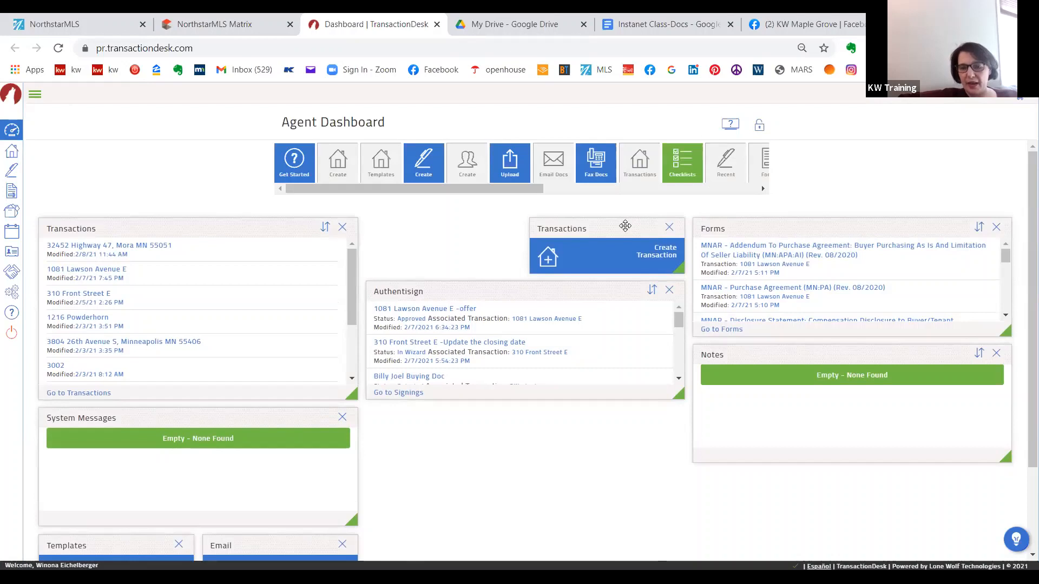
# - Rearrange the dashboard with Create Transaction above the Transactions list, Authentisign above System Messages, and Forms below Notes
pyautogui.moveTo(627, 225); pyautogui.dragTo(163, 206)
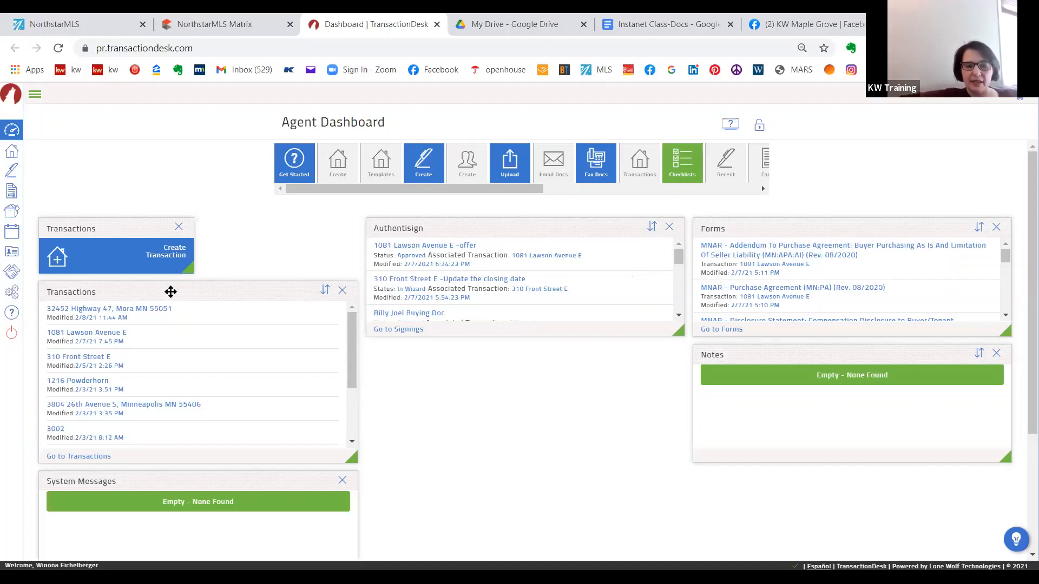
pyautogui.moveTo(170, 290); pyautogui.dragTo(336, 225)
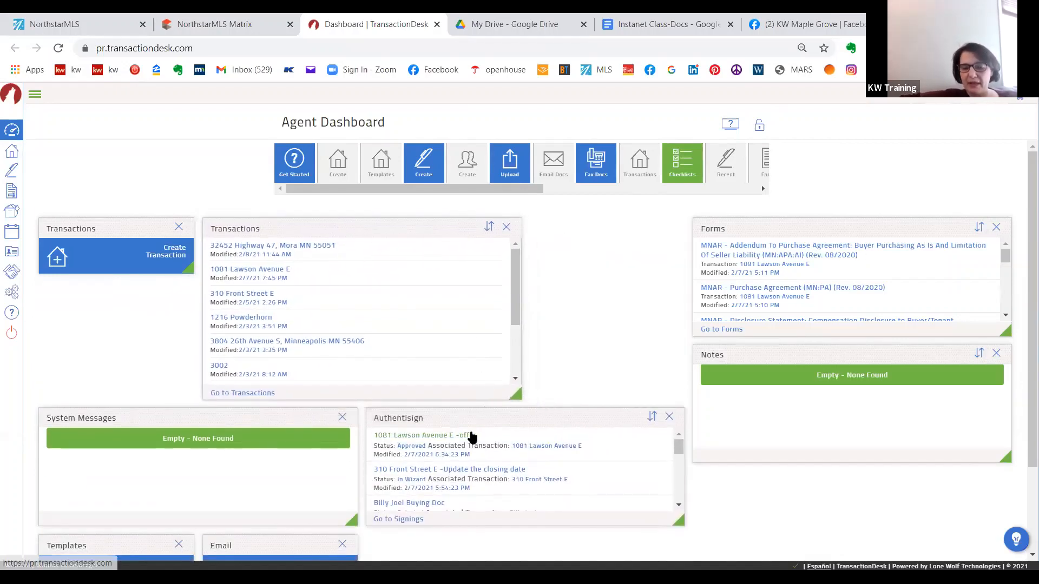
pyautogui.moveTo(771, 231); pyautogui.dragTo(798, 377)
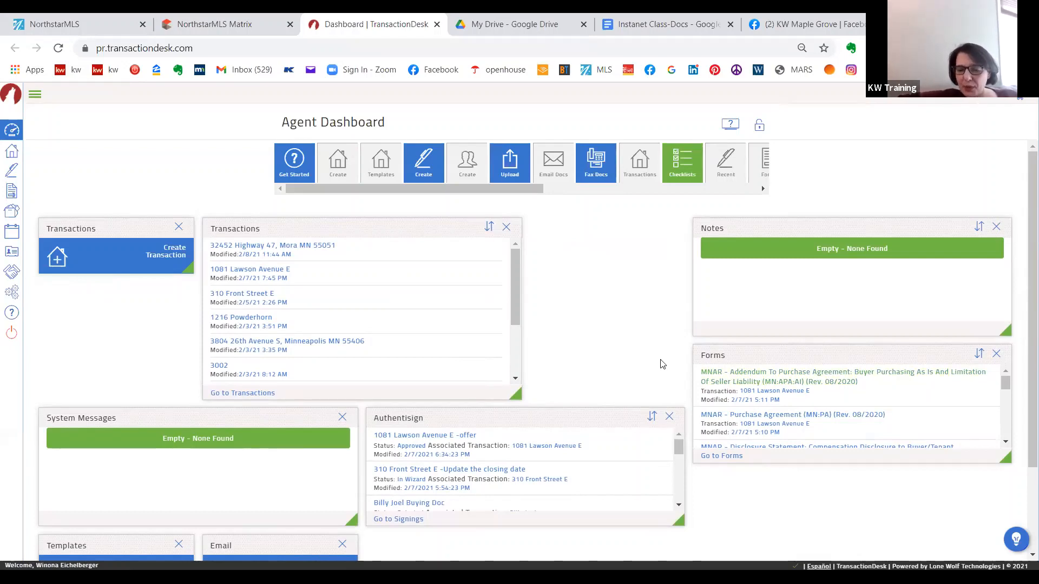
pyautogui.moveTo(281, 238); pyautogui.dragTo(132, 295)
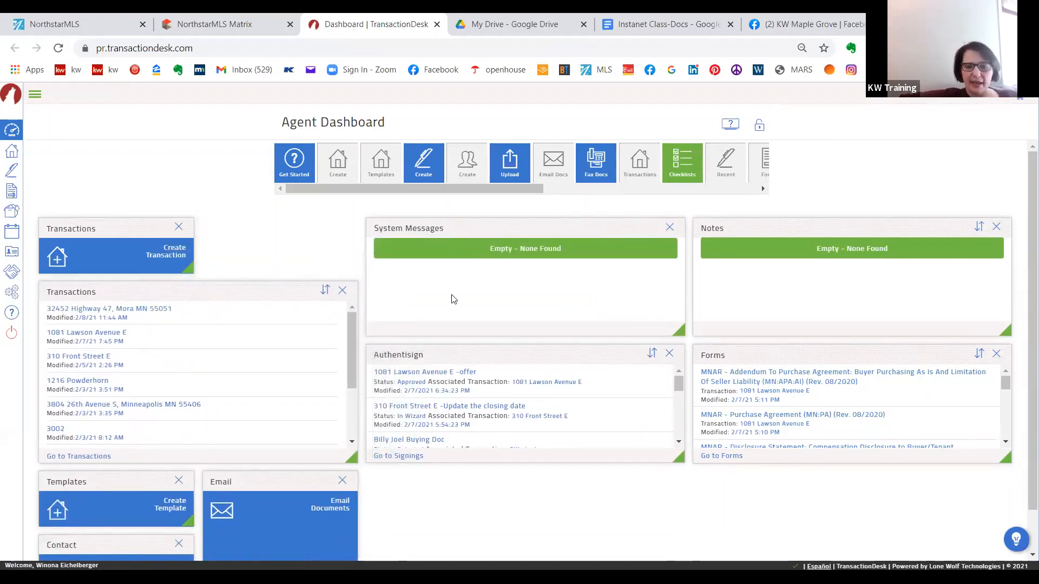
pyautogui.moveTo(454, 352); pyautogui.dragTo(447, 229)
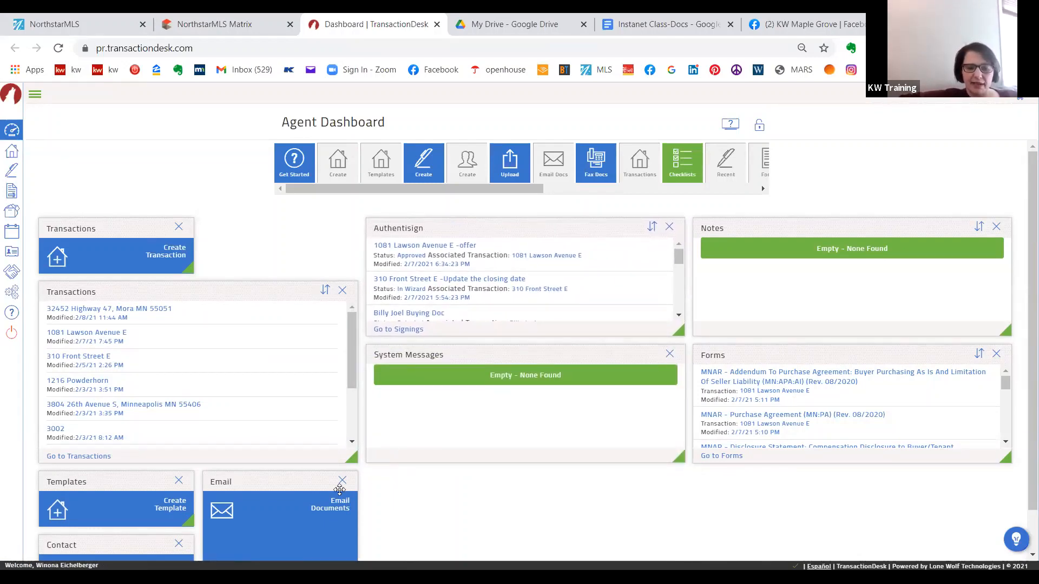
# - Remove the Email, Notes and System Messages widgets from the dashboard
pyautogui.click(342, 483)
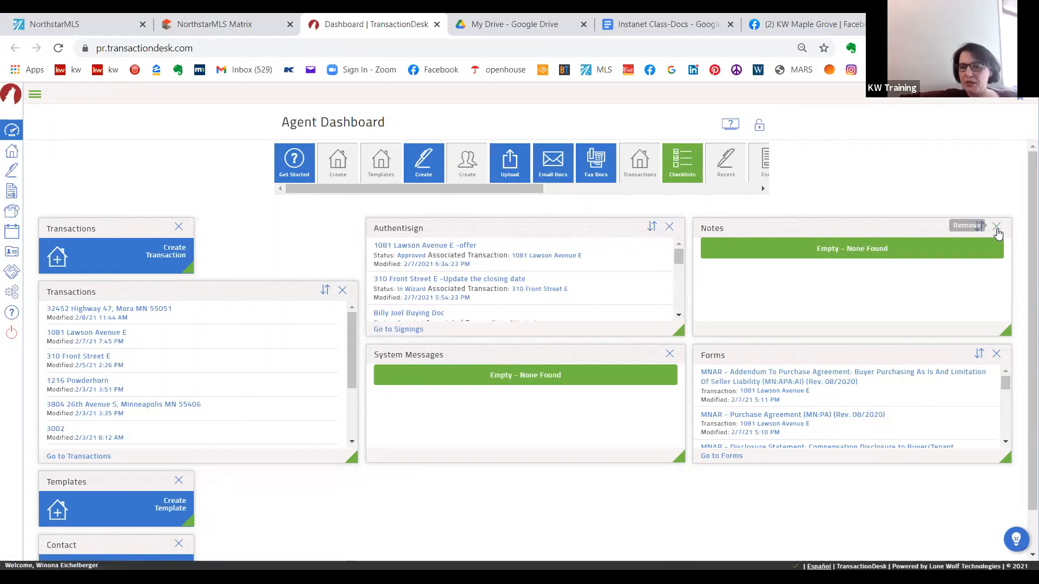
pyautogui.click(995, 228)
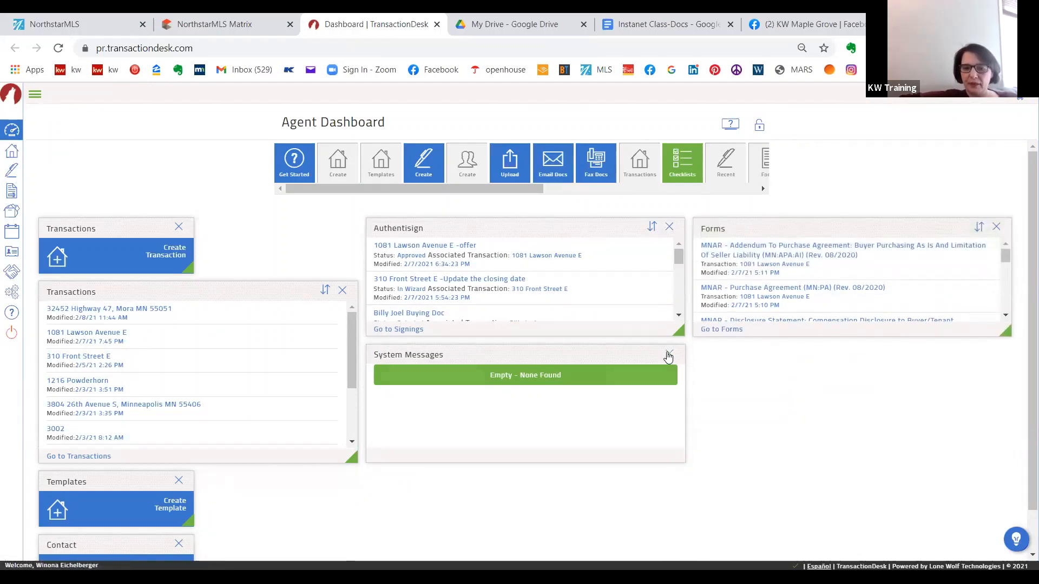
pyautogui.click(670, 355)
# - Place the Contact and Templates tiles side by side beneath Authentisign and lock the dashboard
pyautogui.moveTo(123, 550); pyautogui.dragTo(449, 357)
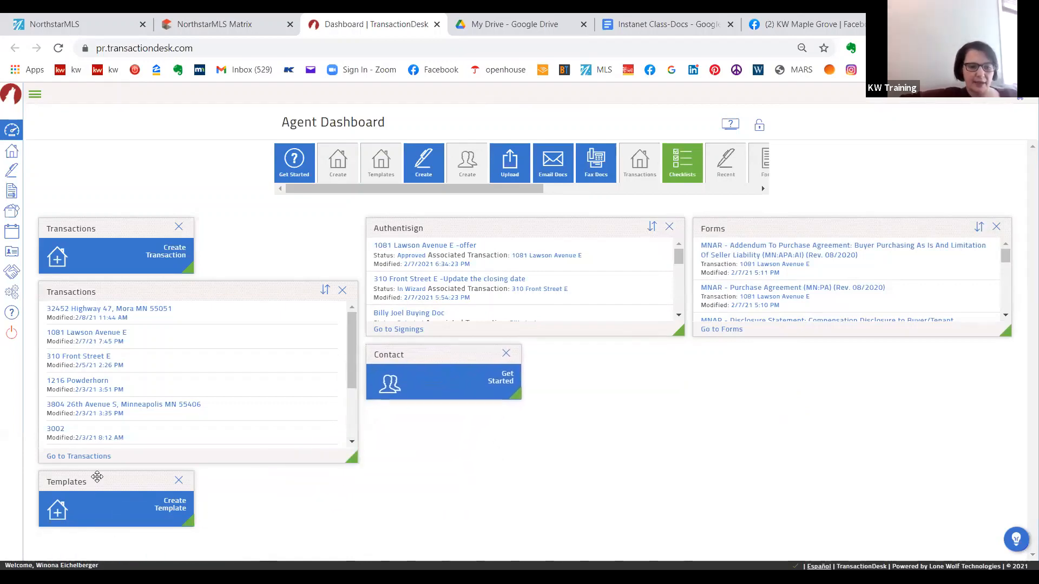
pyautogui.moveTo(97, 478); pyautogui.dragTo(580, 356)
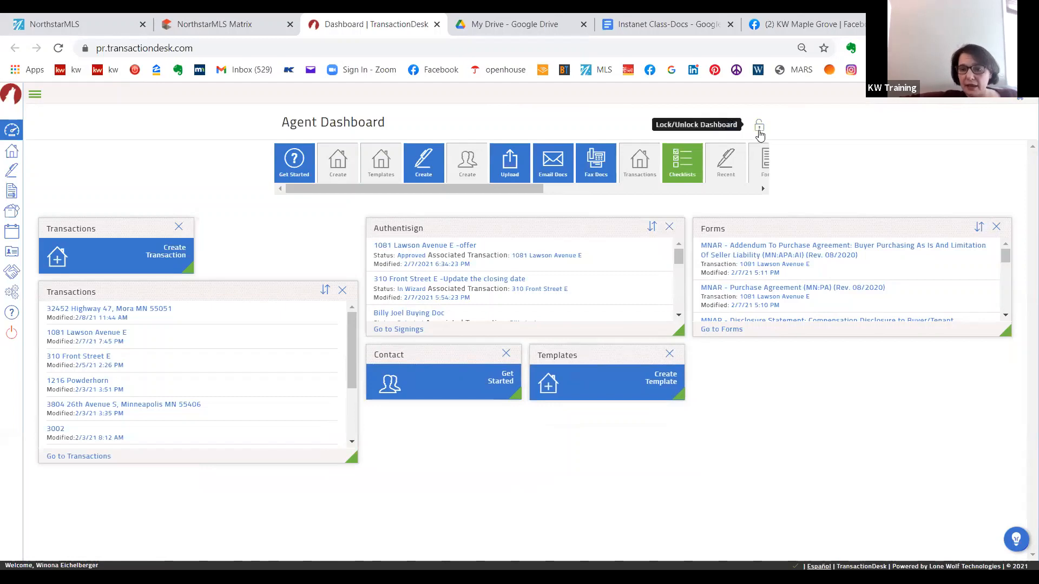
pyautogui.click(760, 130)
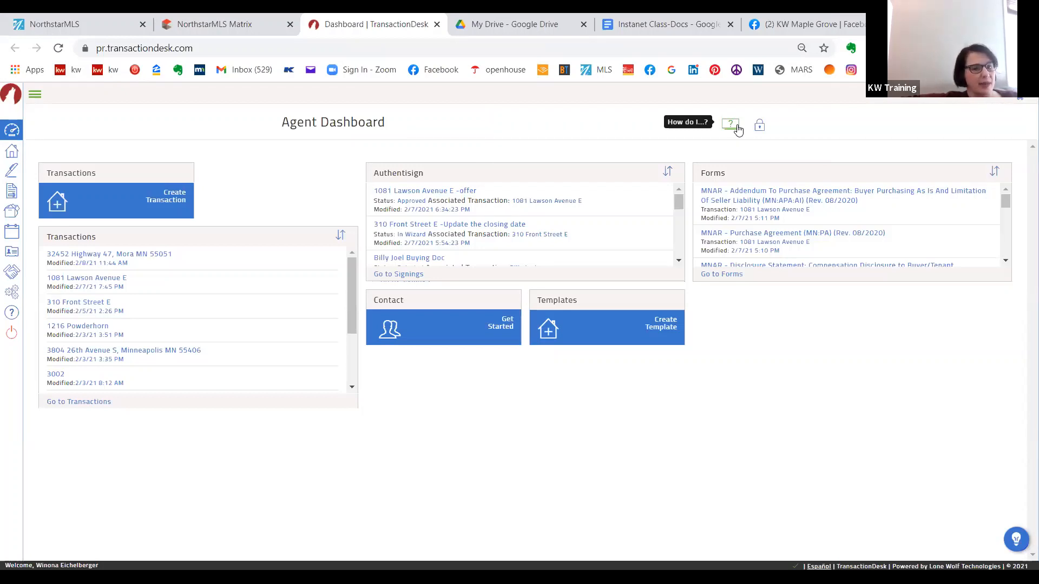
# - Expand the navigation labels, open the Contacts page and look through the contact list
pyautogui.click(34, 96)
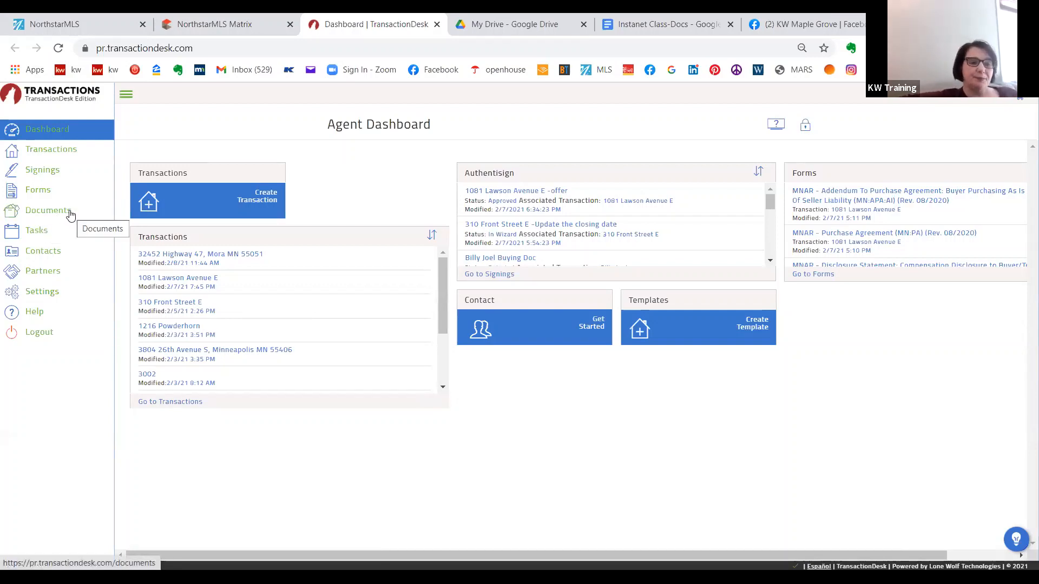
pyautogui.click(47, 251)
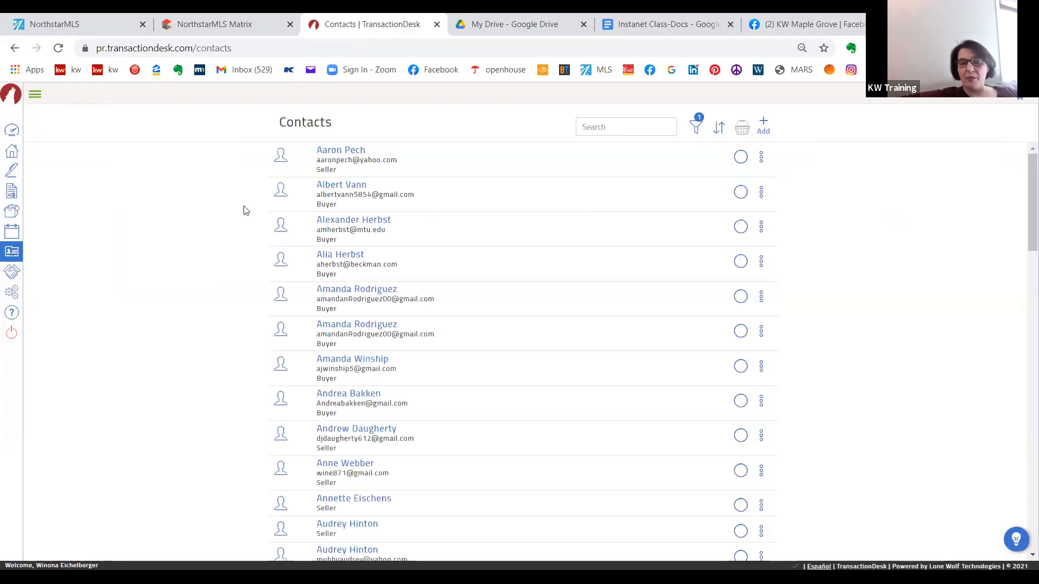
pyautogui.scroll(-10, 234, 211)
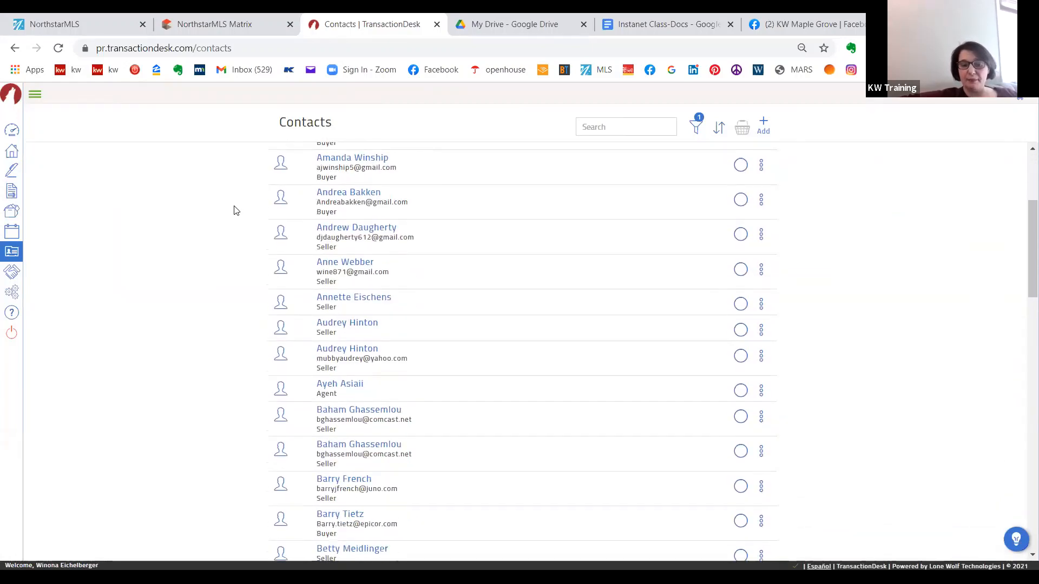
pyautogui.scroll(-10, 235, 210)
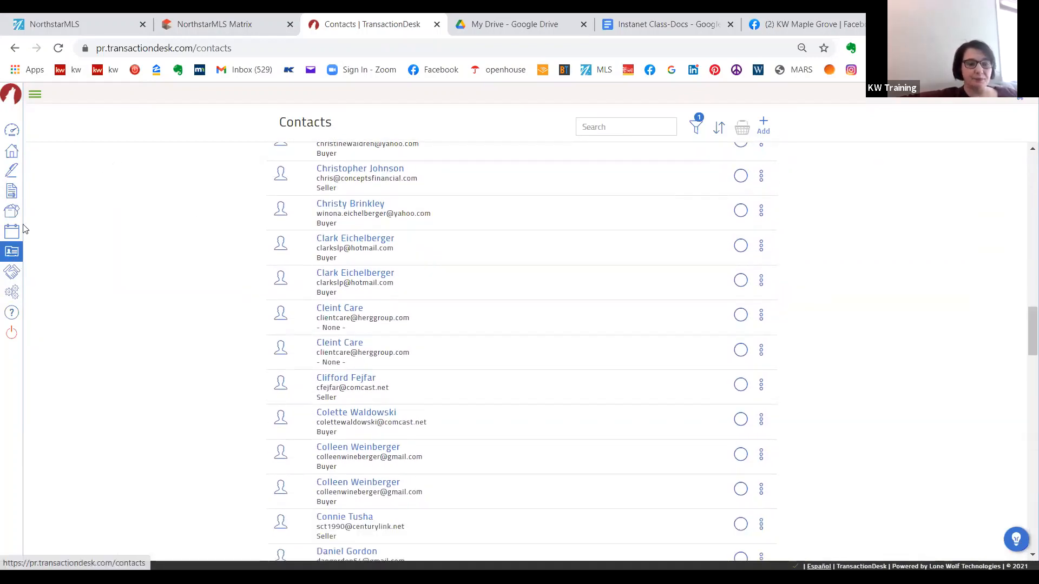
pyautogui.moveTo(19, 307)
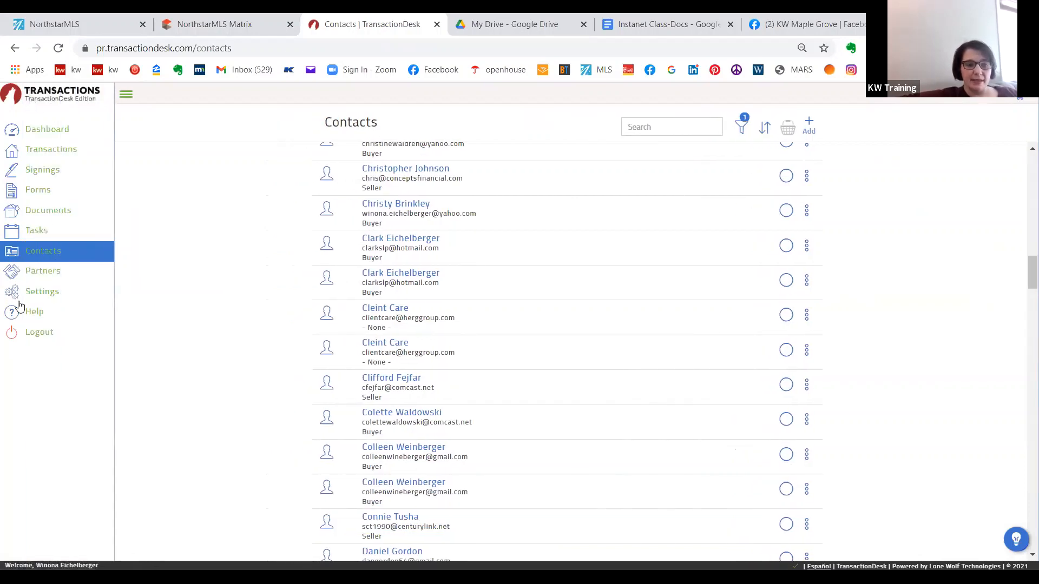
# - Look over the Partners page and open the Settings list with the navigation labels expanded
pyautogui.click(51, 276)
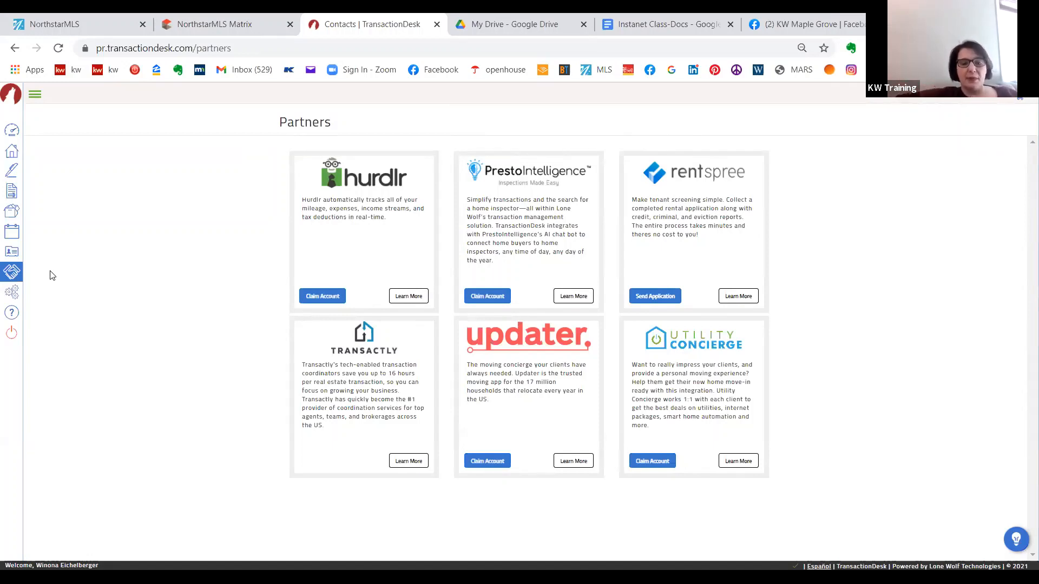
pyautogui.click(11, 293)
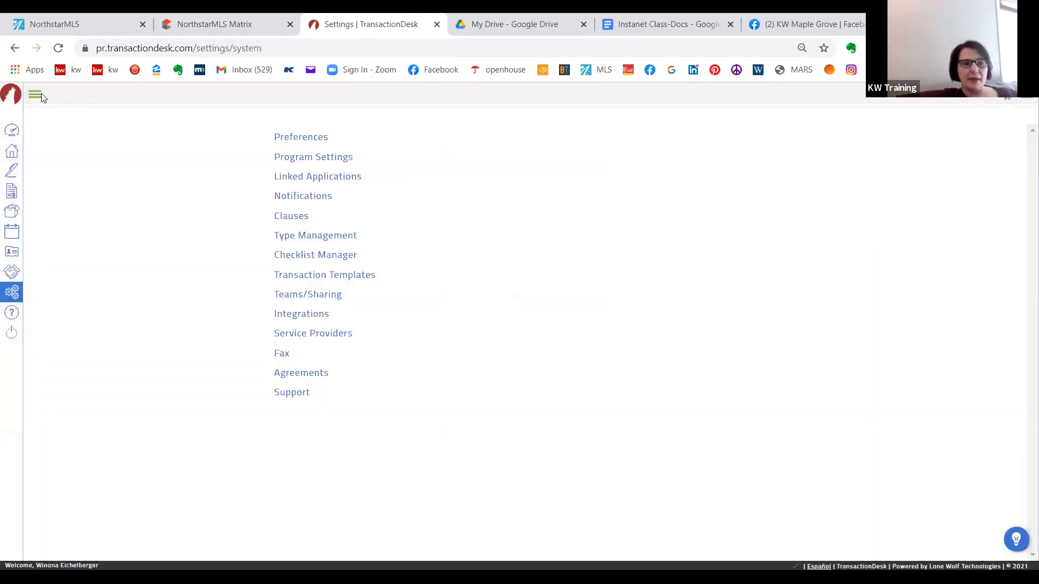
pyautogui.click(41, 95)
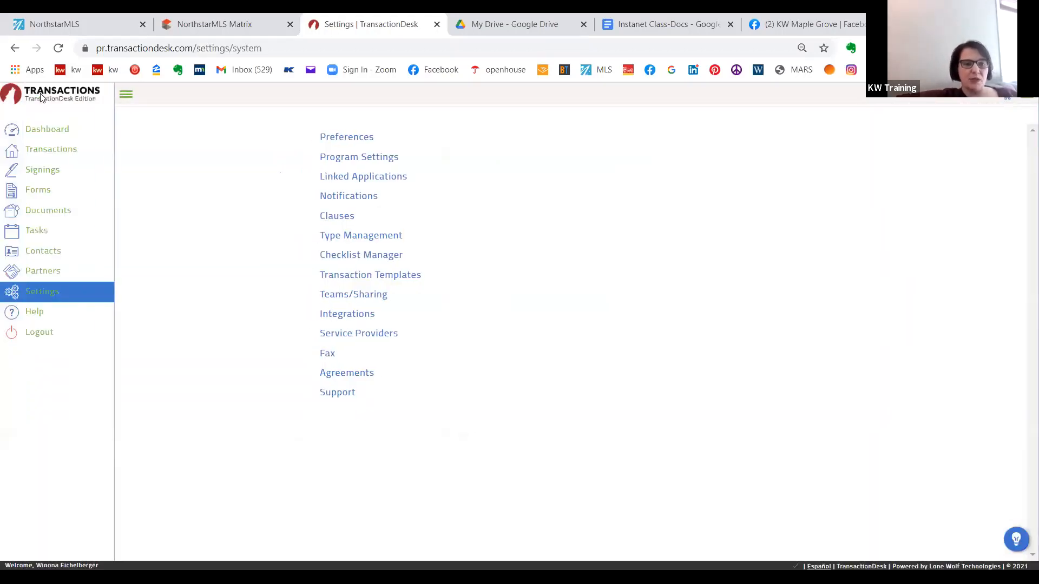
# - Open the User Information section of the preferences and submit it with its existing entries
pyautogui.click(357, 141)
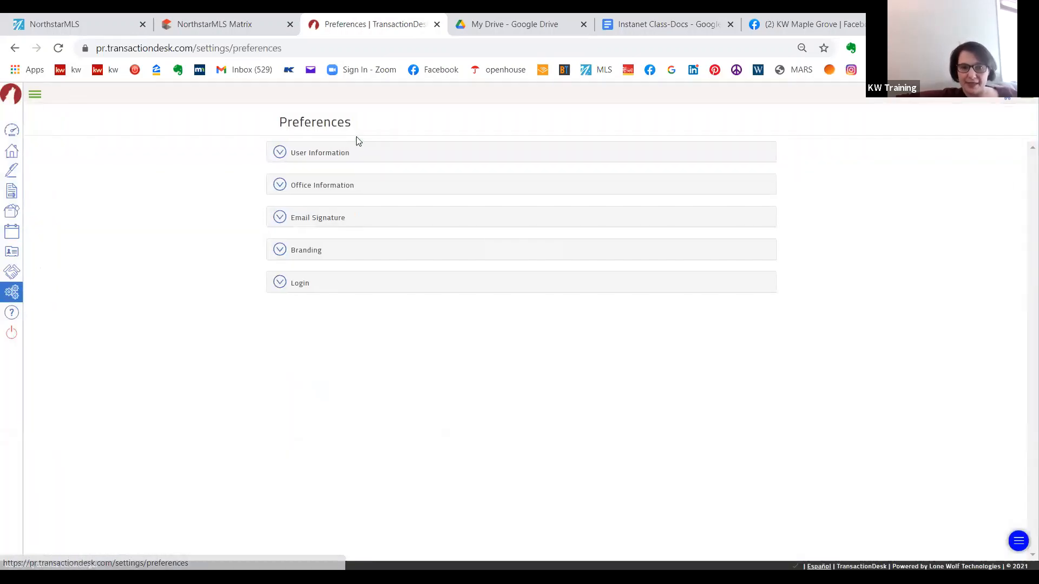
pyautogui.click(327, 156)
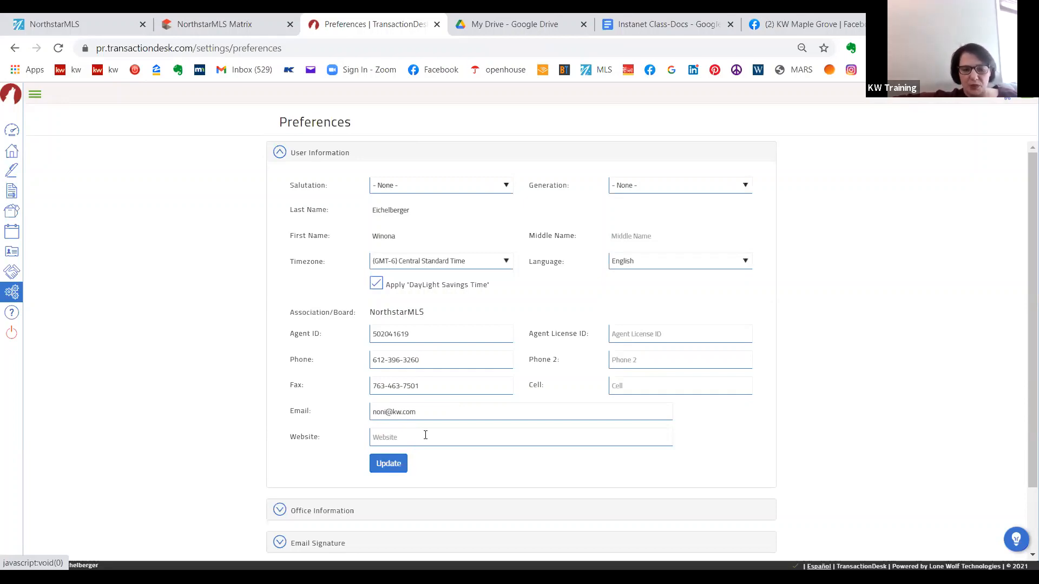
pyautogui.click(393, 469)
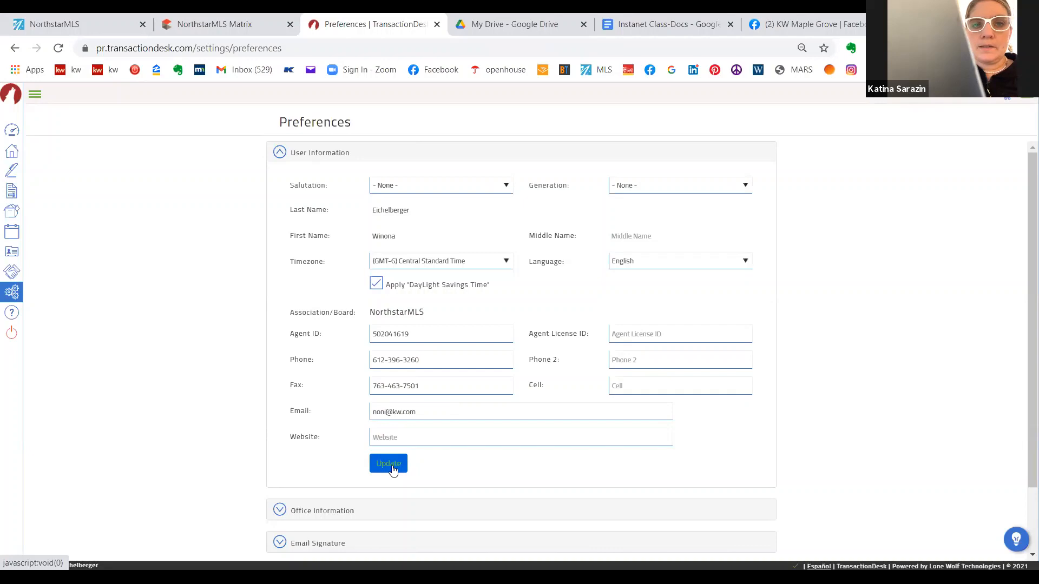
# - Try to save a second e-mail address, separated by a comma, in the user information's Email field
pyautogui.click(436, 414)
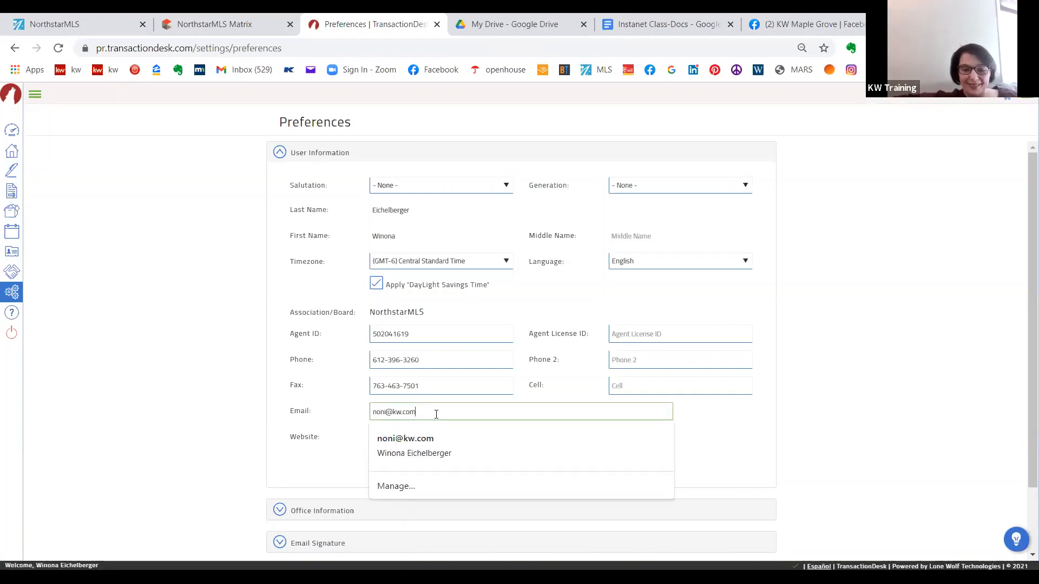
pyautogui.write(',')
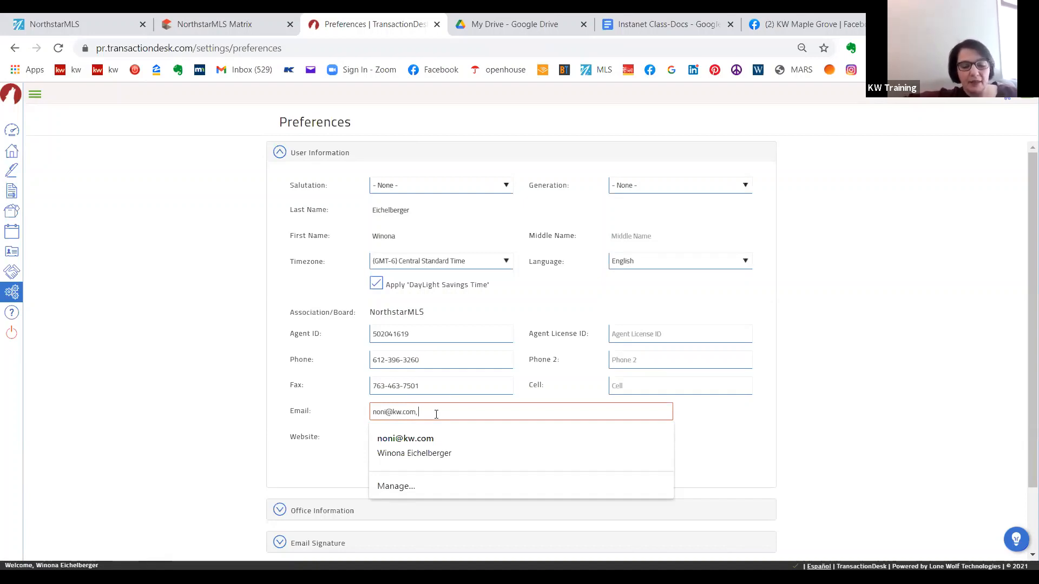
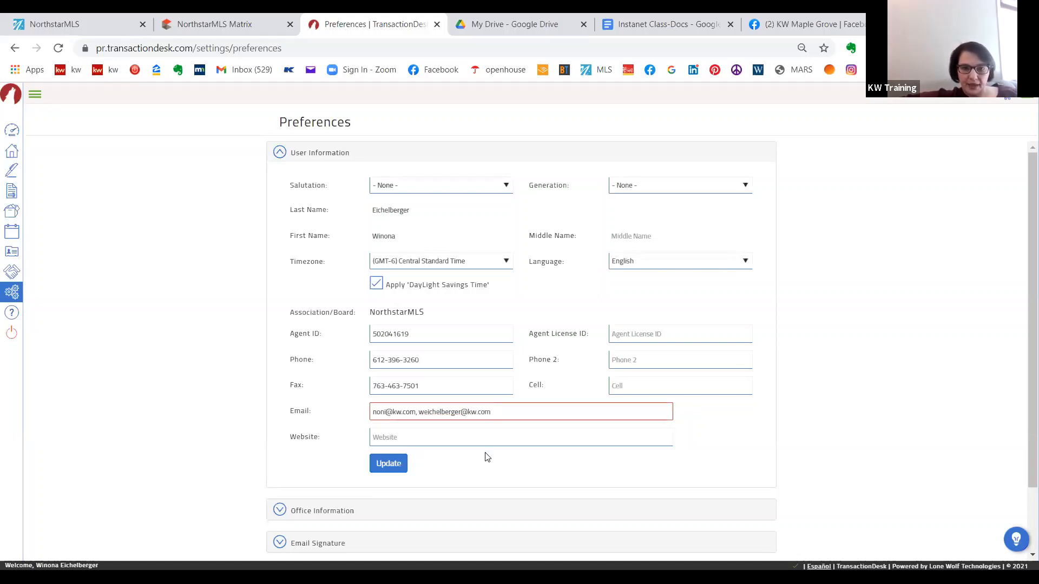
pyautogui.click(390, 463)
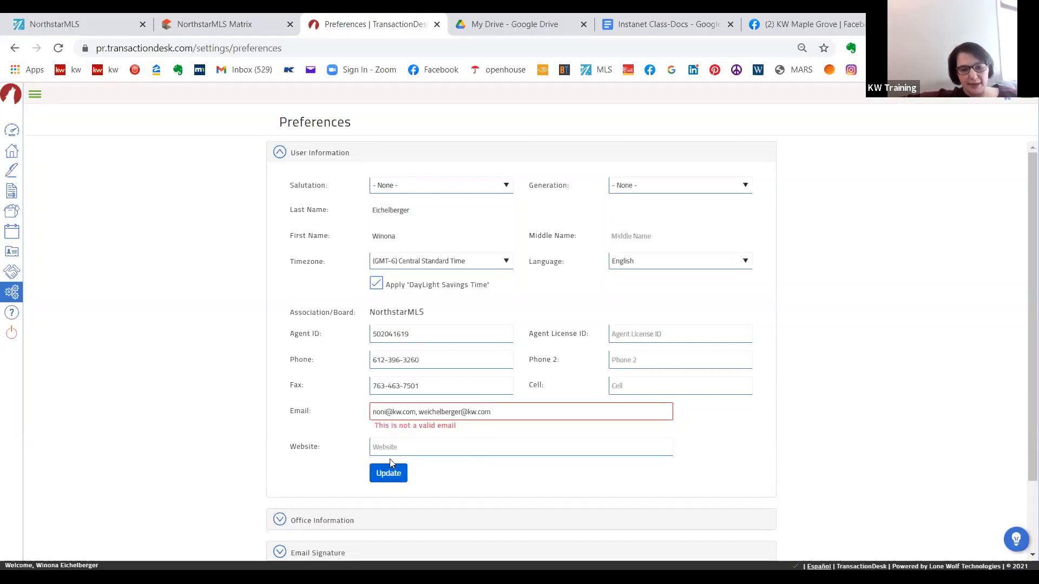
# - Remove the comma and the second address from the Email field, leaving only the original e-mail address
pyautogui.click(414, 414)
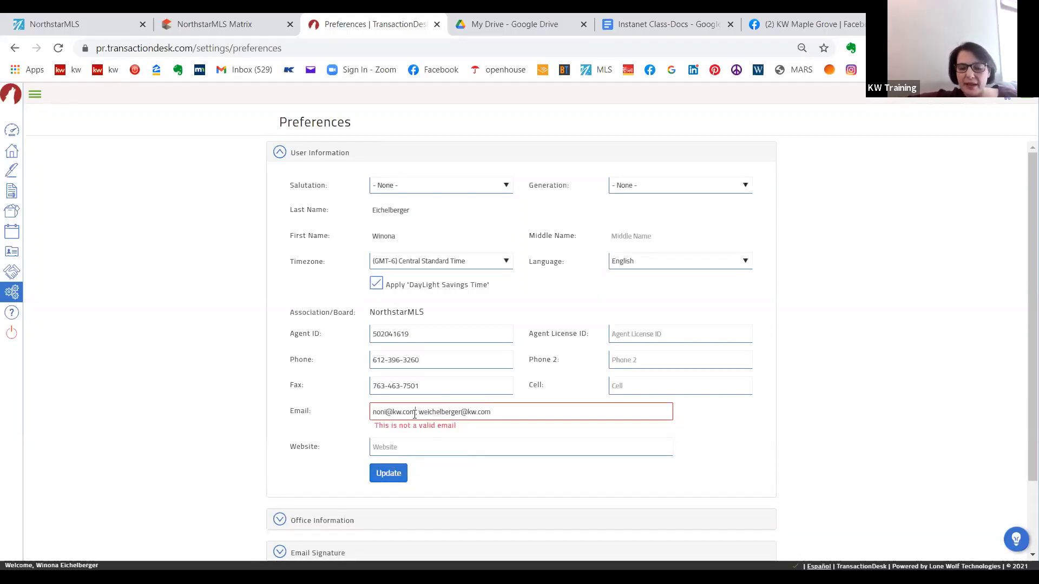
pyautogui.press('Delete')
pyautogui.write(';')
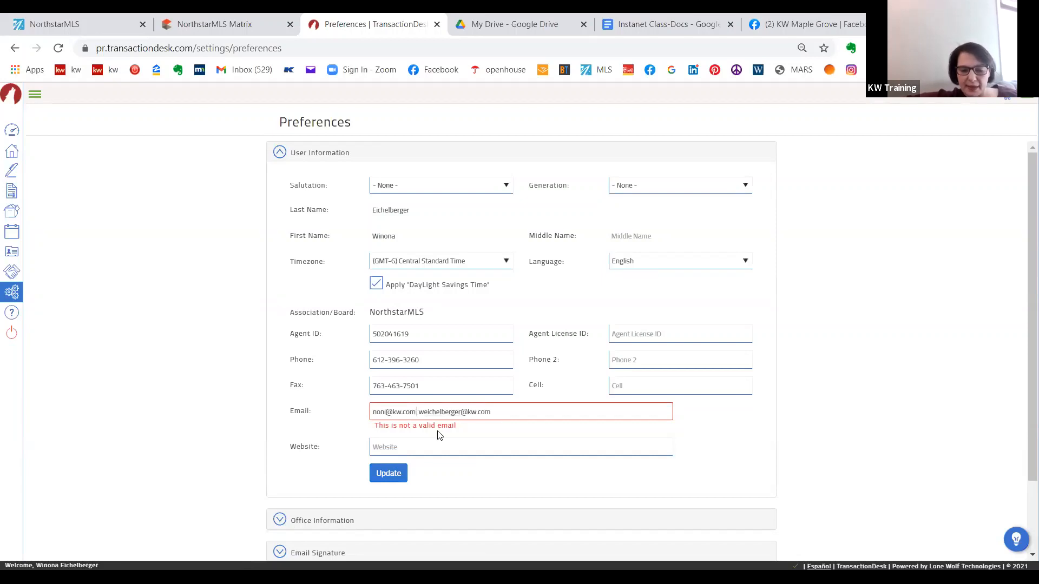
pyautogui.moveTo(420, 412); pyautogui.dragTo(575, 424)
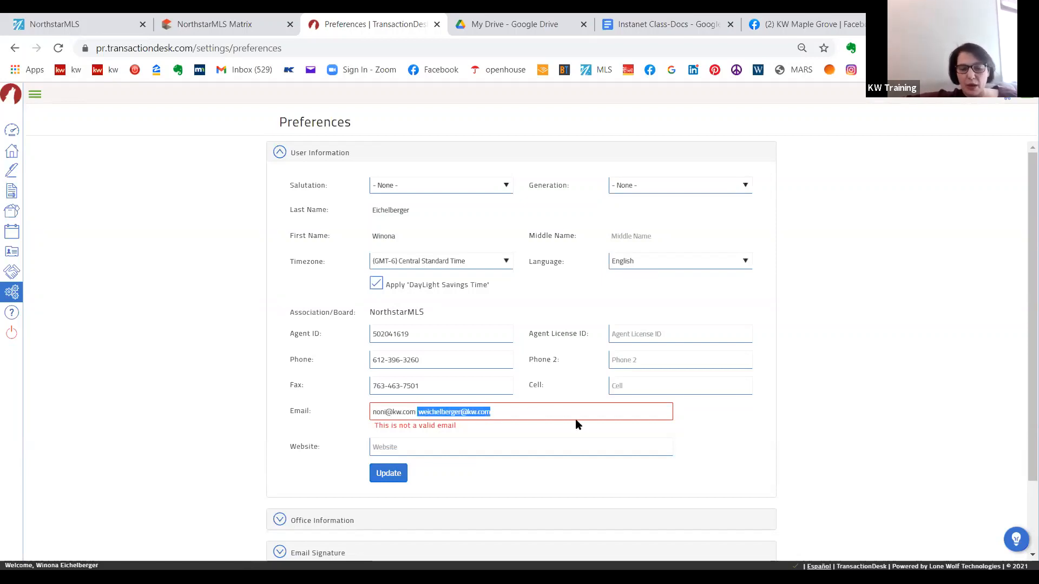
pyautogui.press('BackSpace')
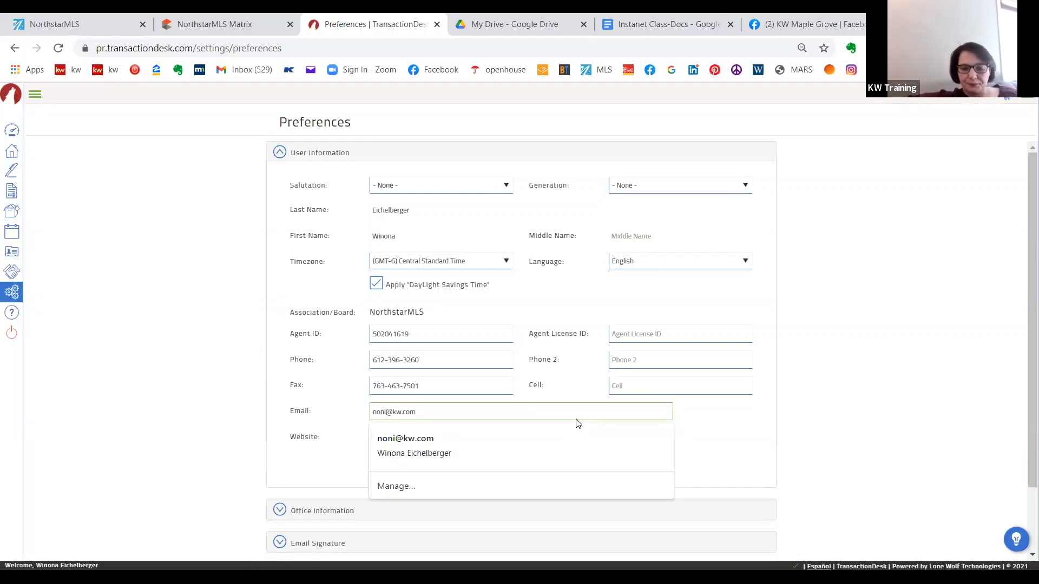
pyautogui.click(332, 431)
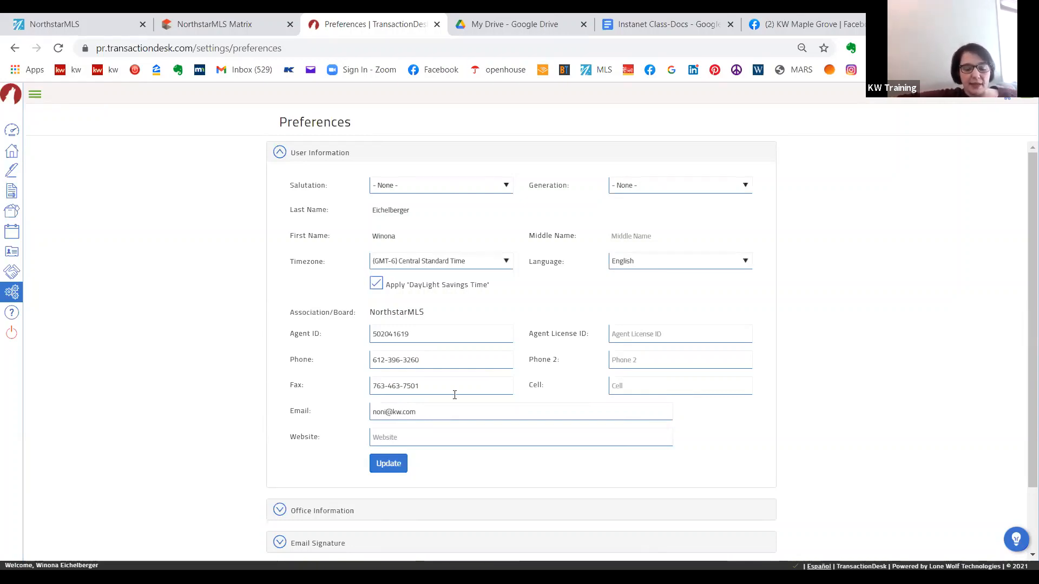
# - Review the Office Information, Email Signature, Branding and Login sections of the preferences
pyautogui.scroll(-2, 853, 325)
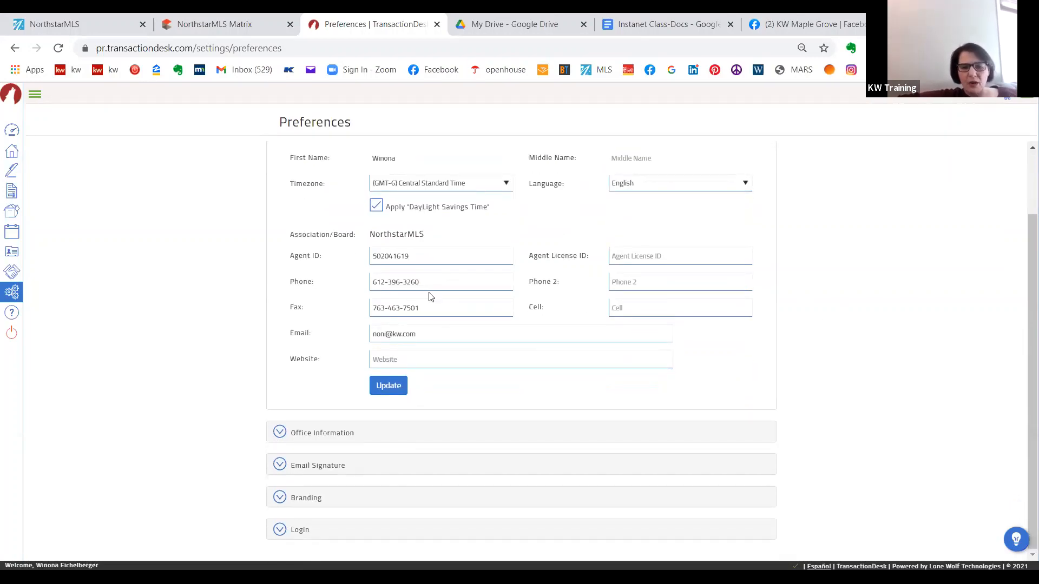
pyautogui.click(279, 434)
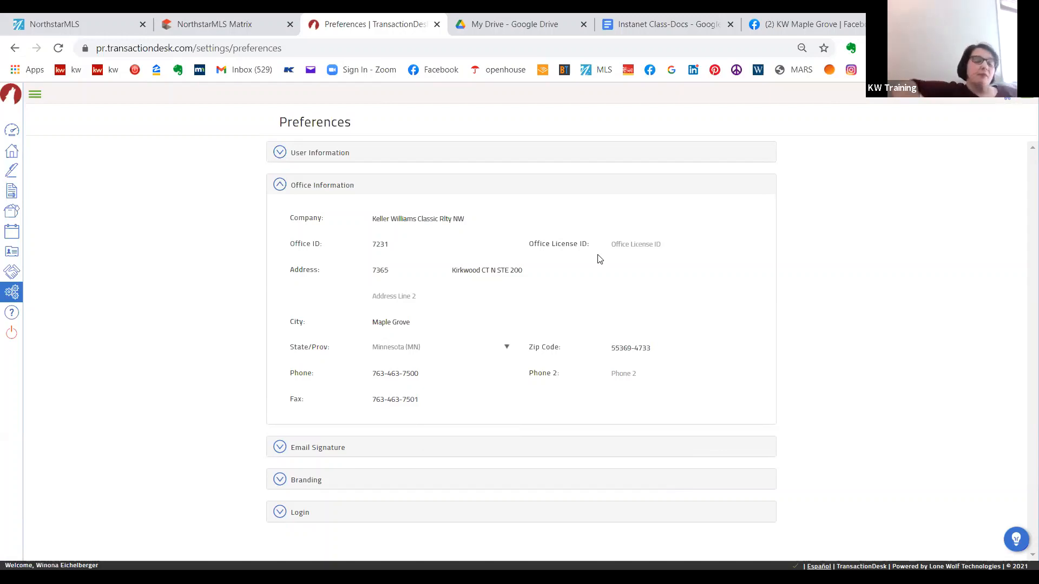
pyautogui.click(281, 447)
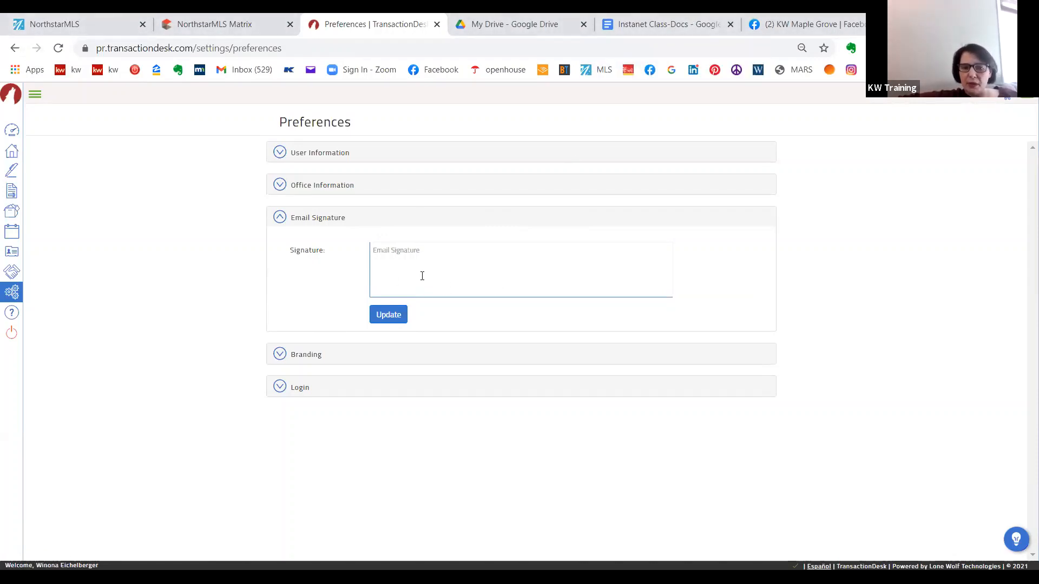
pyautogui.click(311, 355)
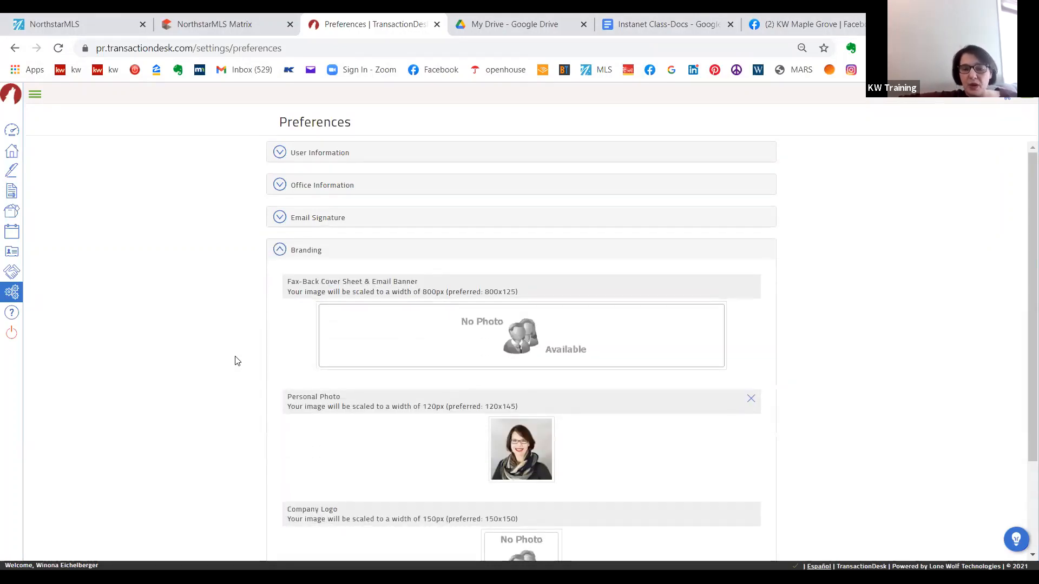
pyautogui.scroll(-3, 237, 360)
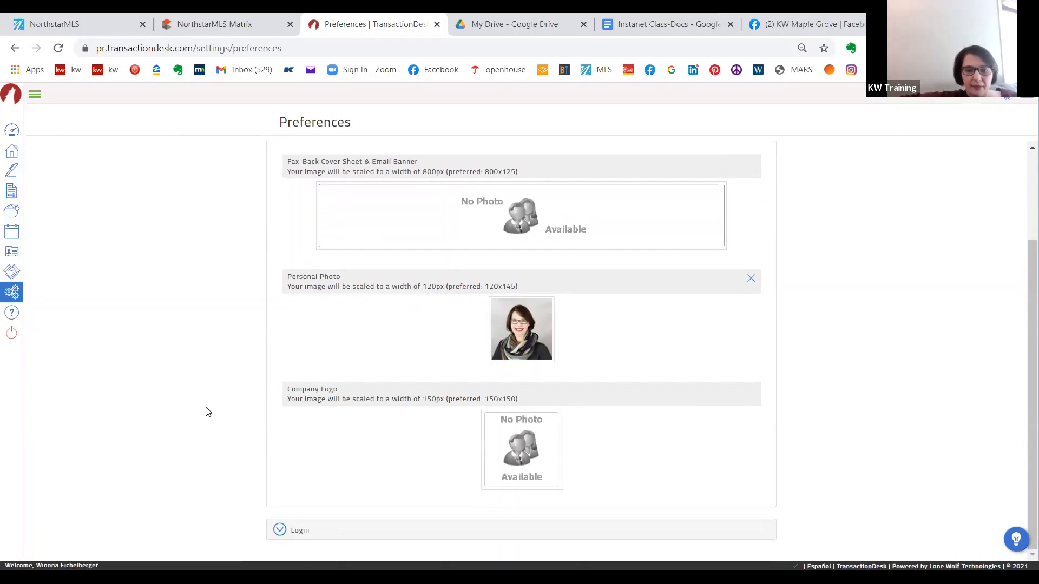
pyautogui.scroll(3, 226, 241)
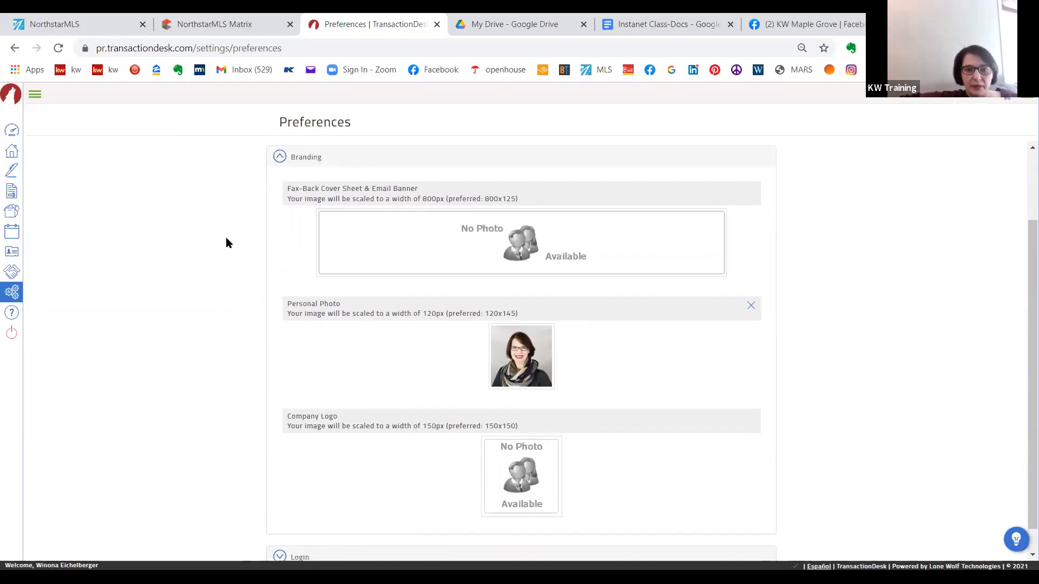
pyautogui.click(280, 250)
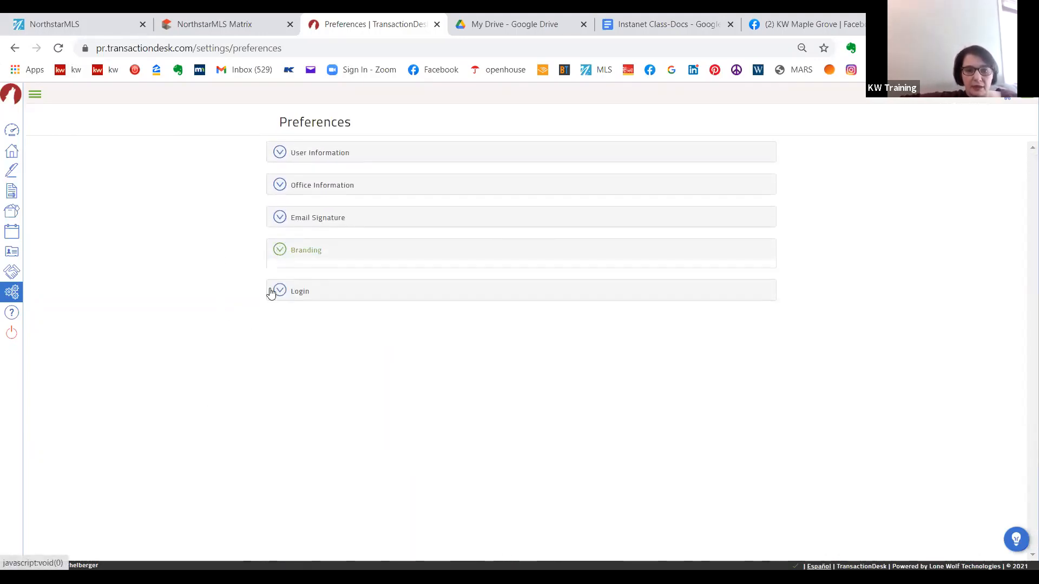
pyautogui.click(279, 282)
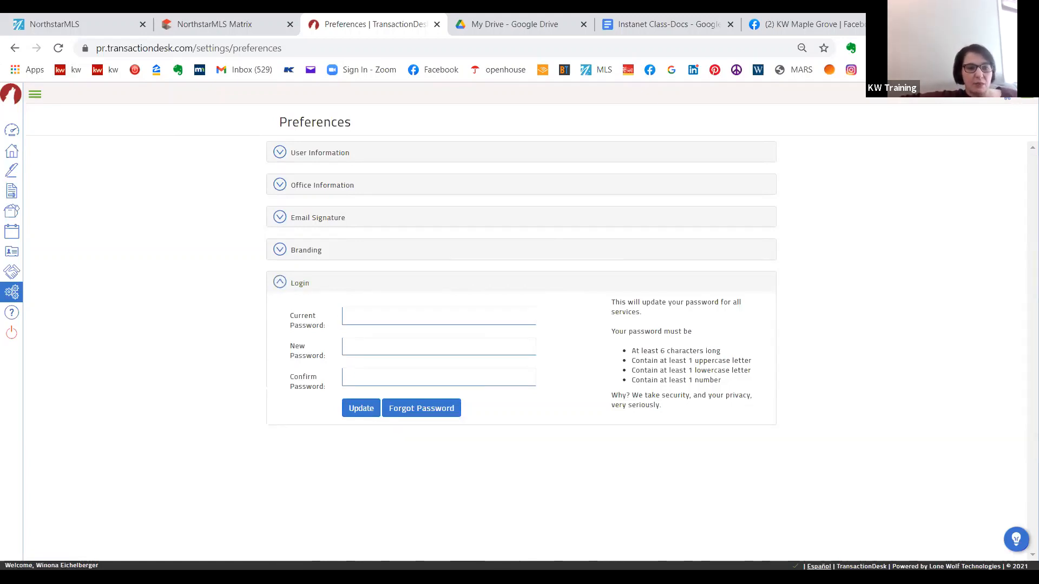
# - Open the Program Settings from the settings list and view the Transaction Settings section
pyautogui.click(11, 292)
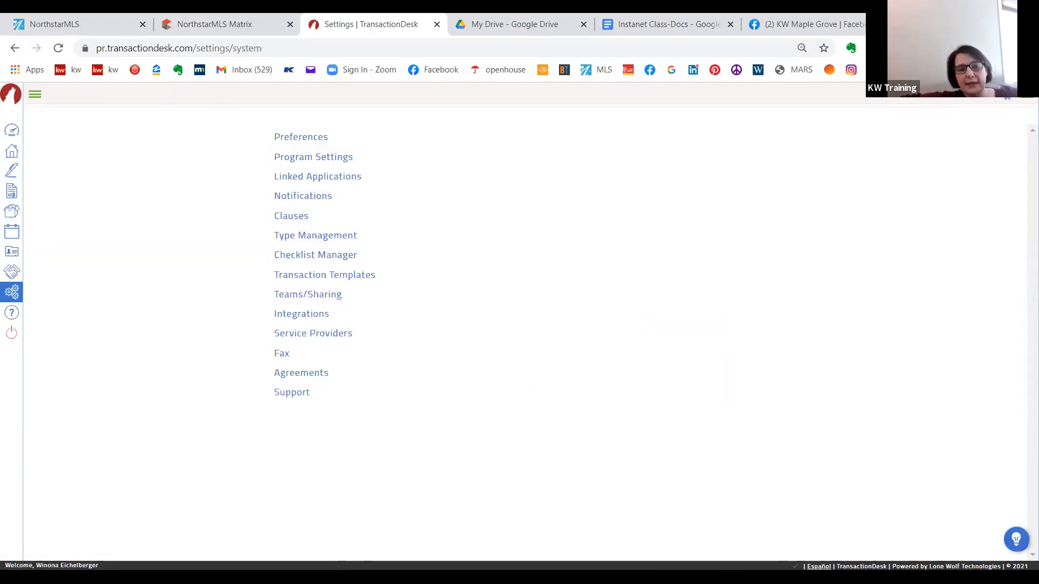
pyautogui.click(313, 157)
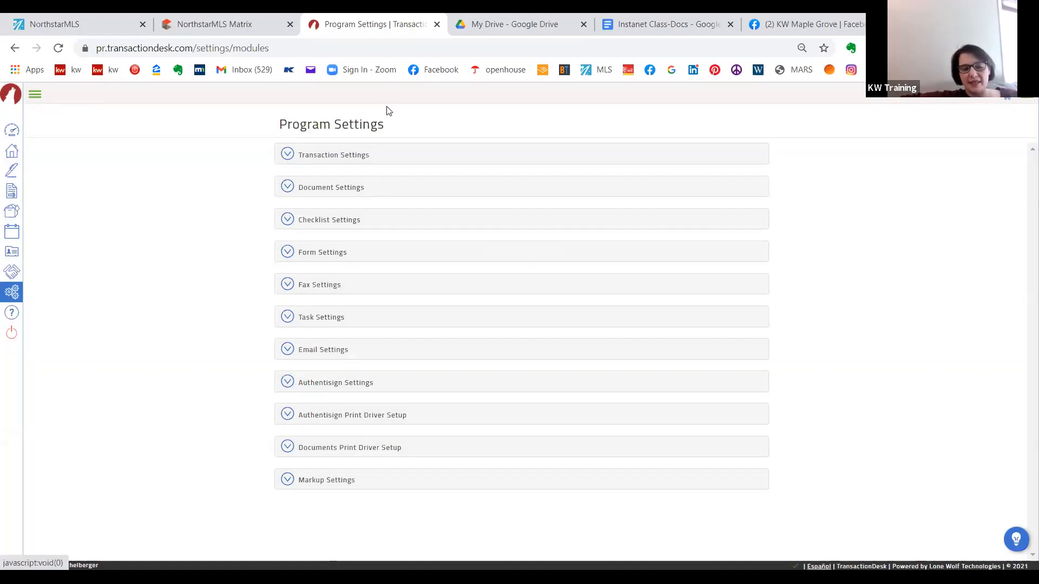
pyautogui.click(326, 156)
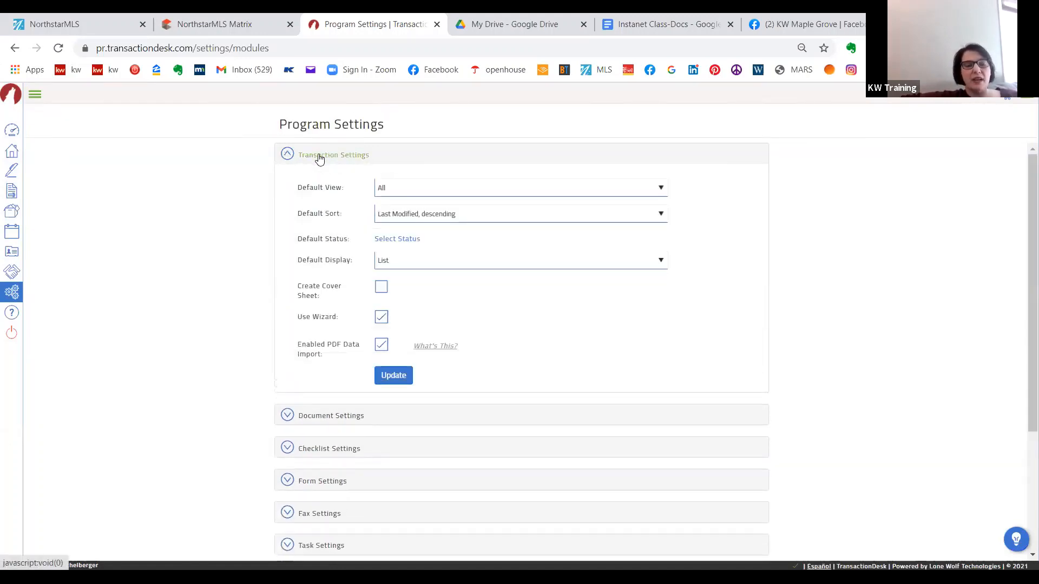
# - View the Agent Dashboard and return to the Program Settings page
pyautogui.click(11, 131)
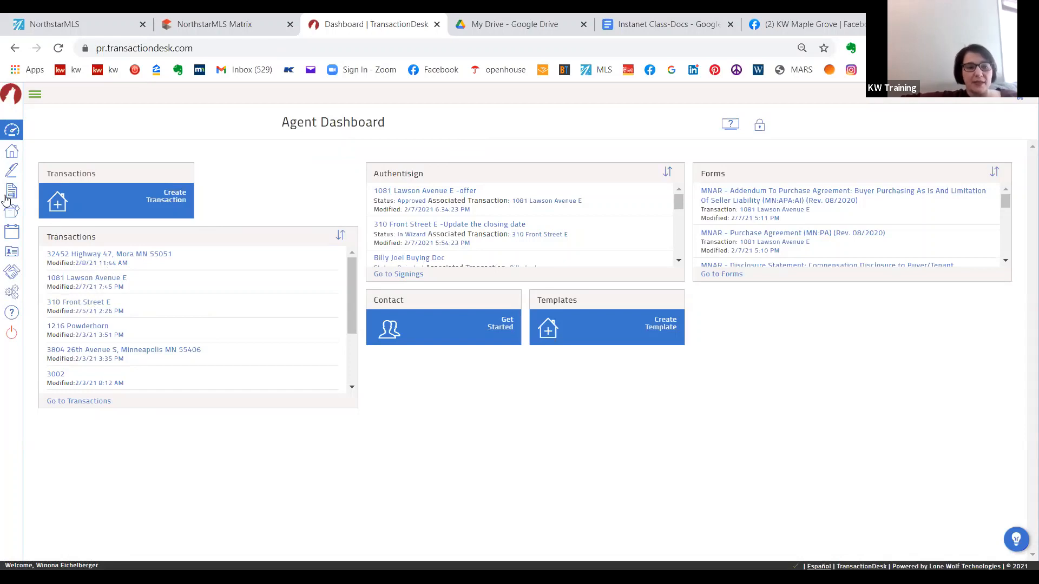
pyautogui.click(13, 293)
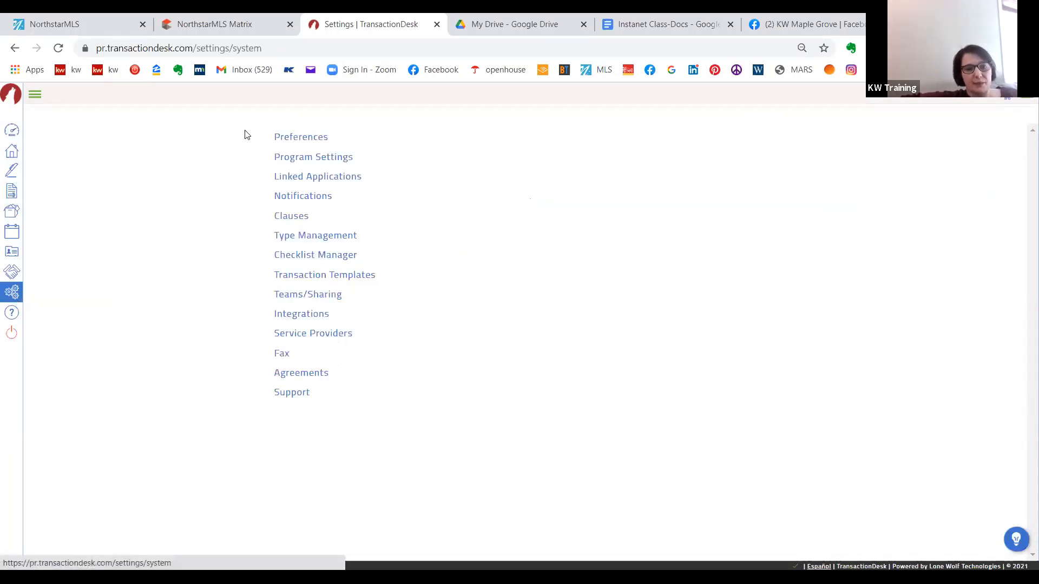
pyautogui.click(287, 156)
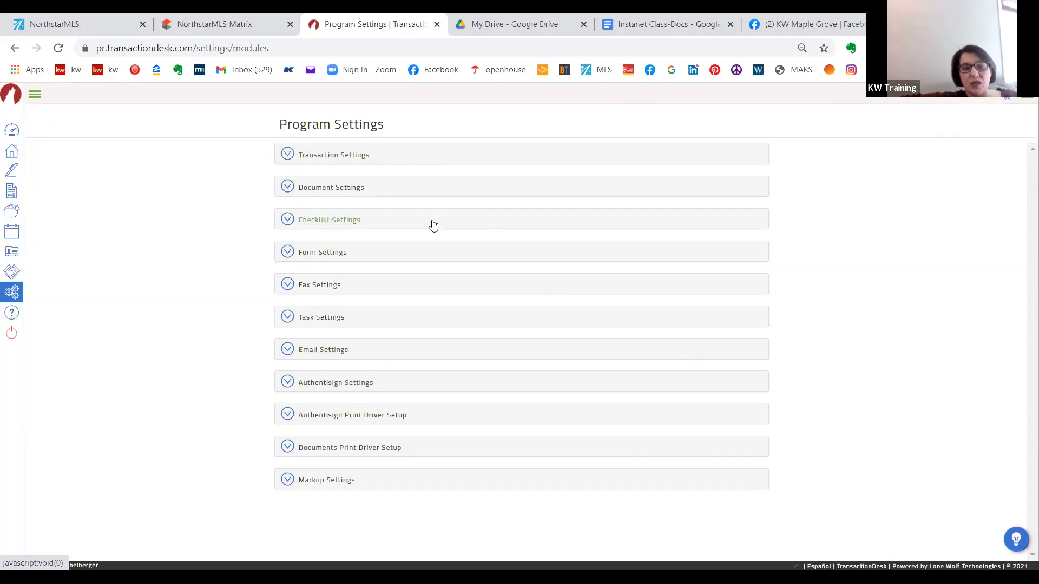
# - Review the Default View and Default Display options in the Transaction Settings section and save the section
pyautogui.click(367, 155)
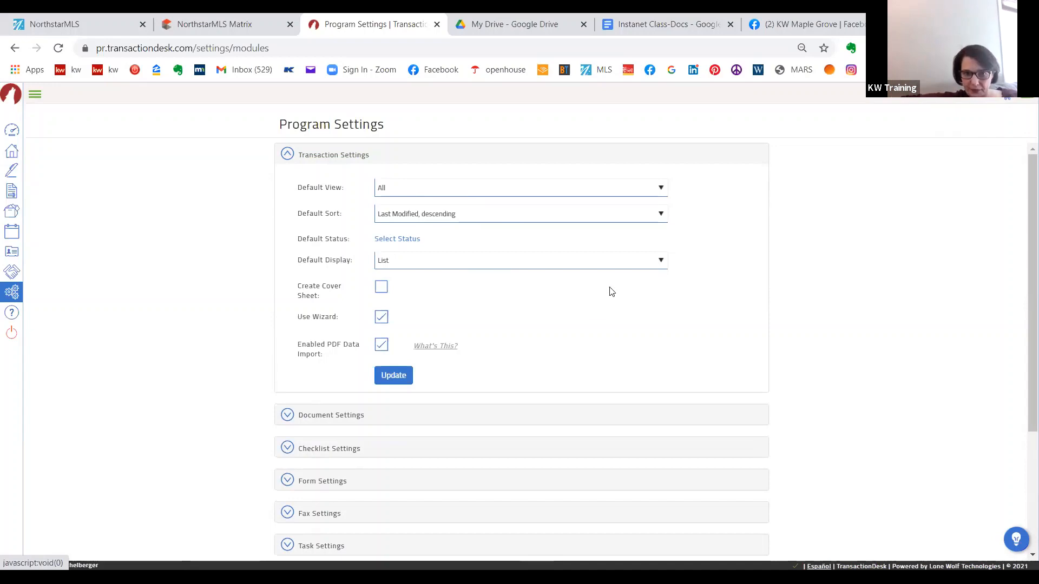
pyautogui.click(591, 185)
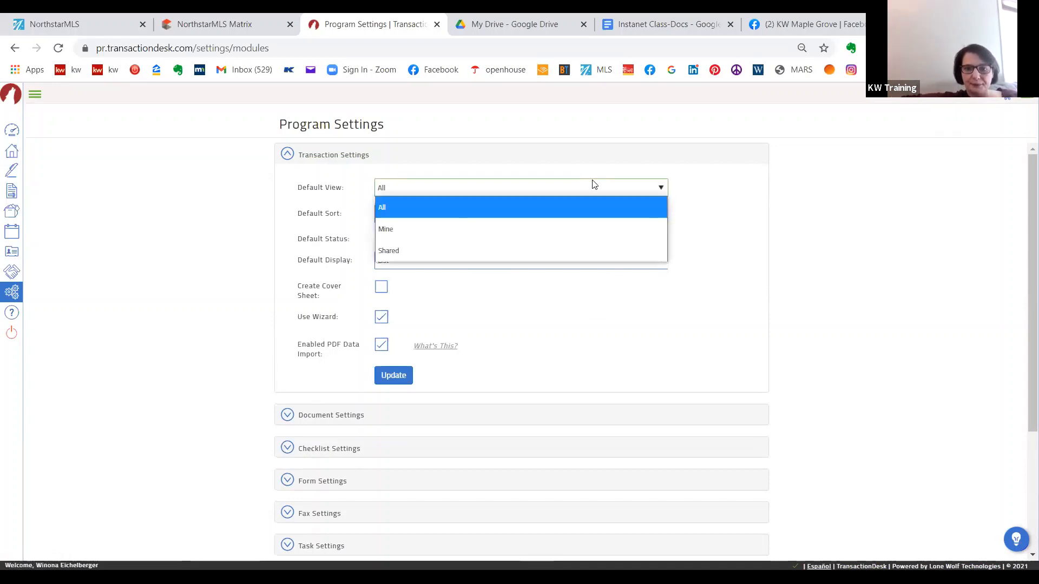
pyautogui.click(591, 184)
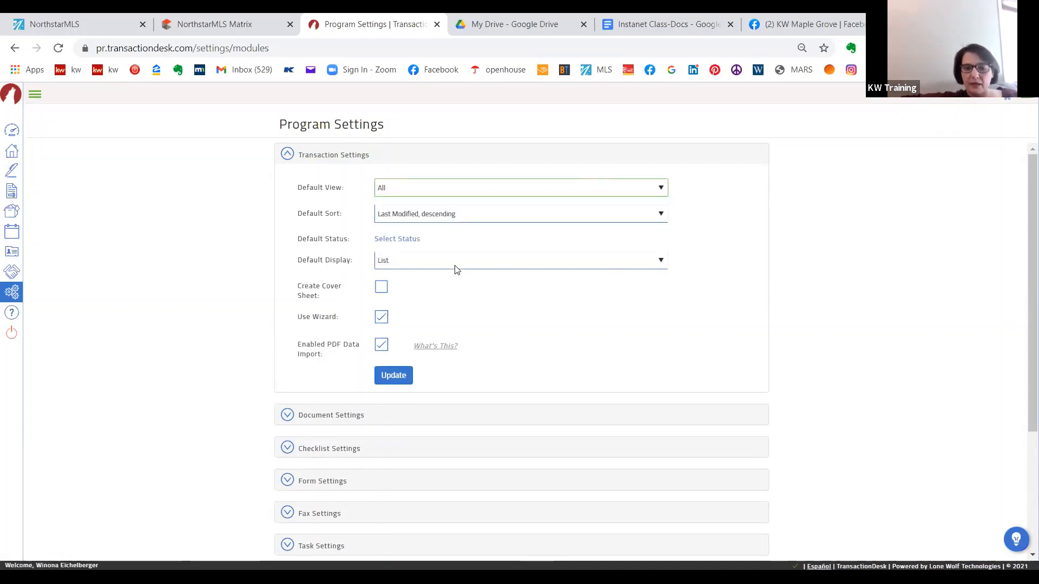
pyautogui.click(455, 265)
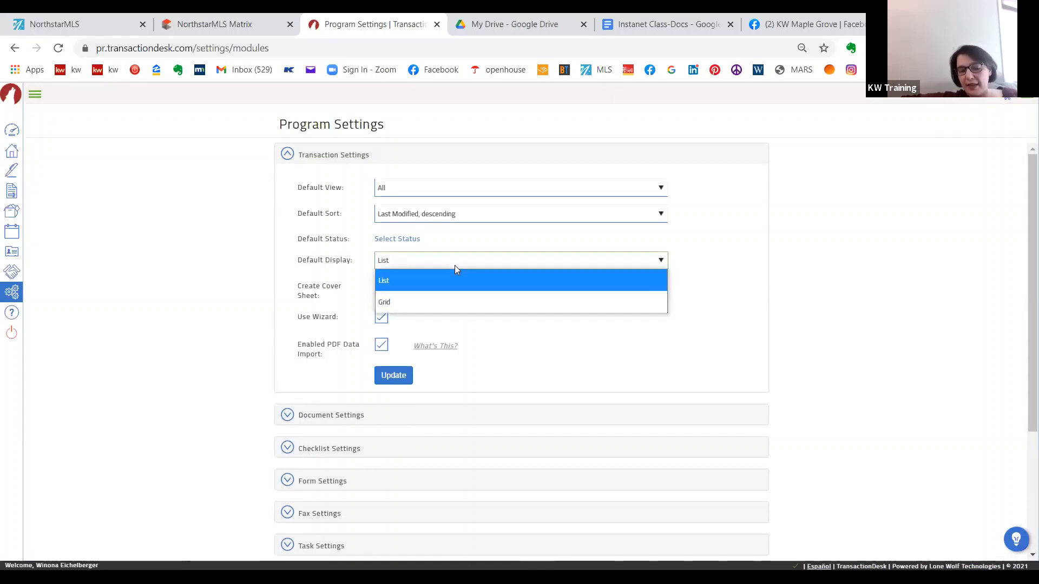
pyautogui.click(306, 256)
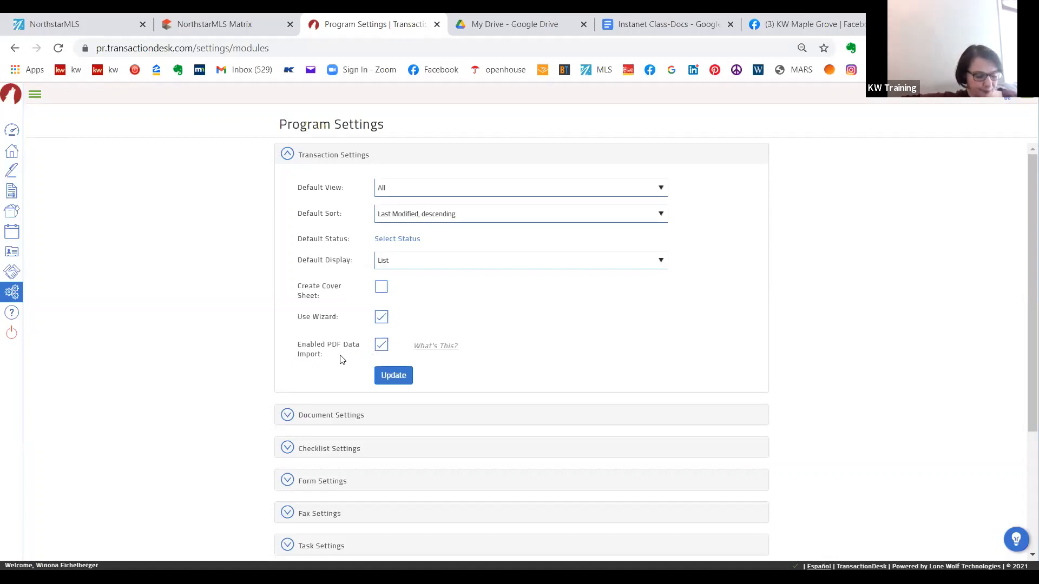
pyautogui.click(387, 379)
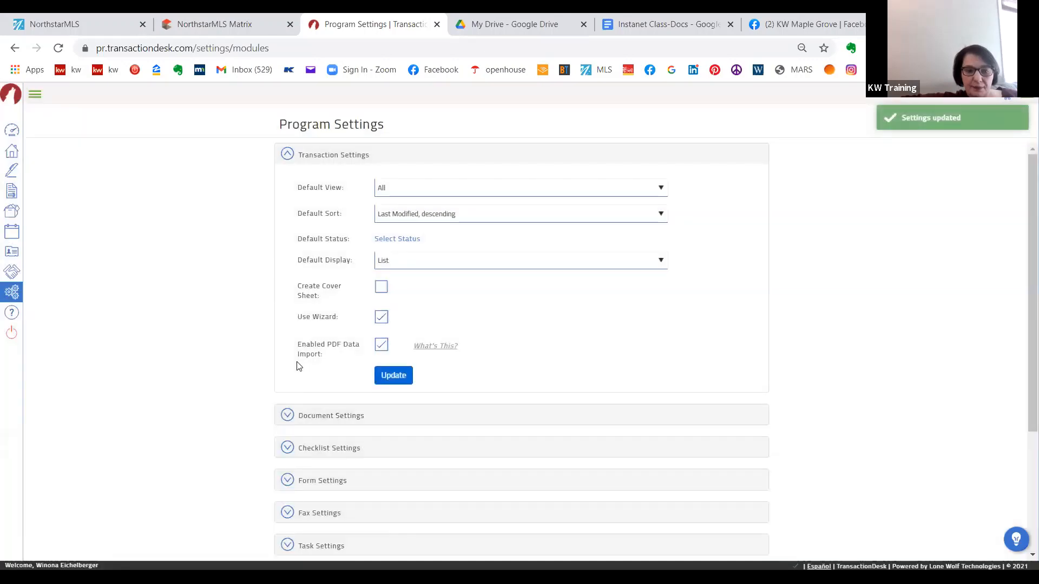
# - View the Document Settings section and the default font choices in the Form Settings section
pyautogui.click(326, 416)
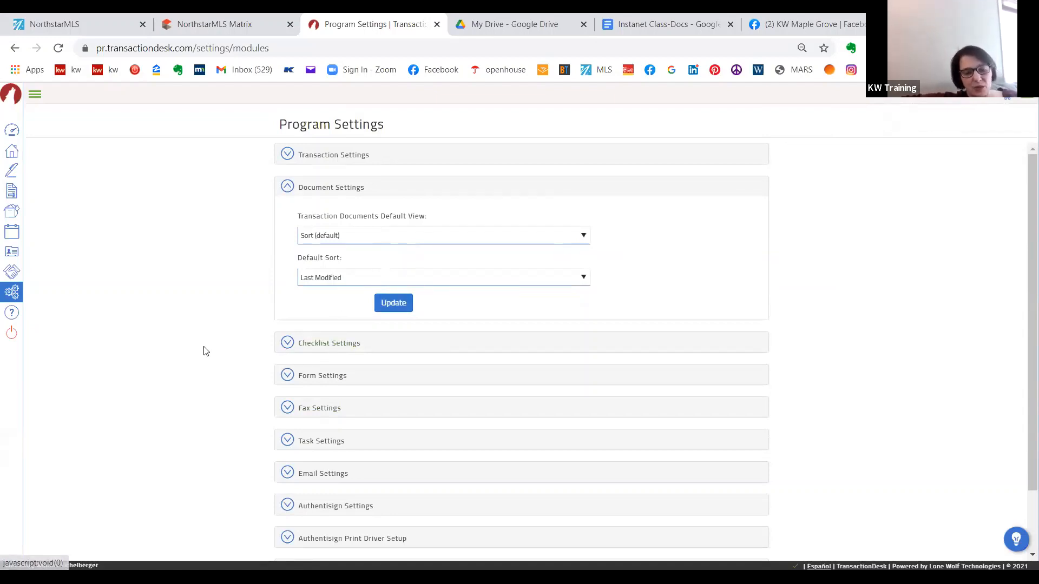
pyautogui.scroll(-2, 207, 351)
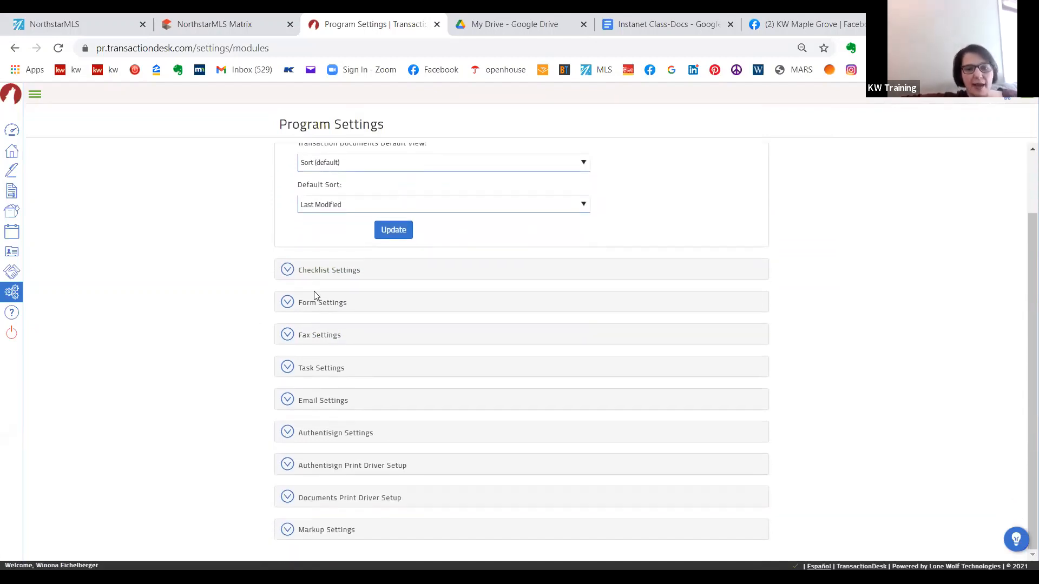
pyautogui.click(331, 306)
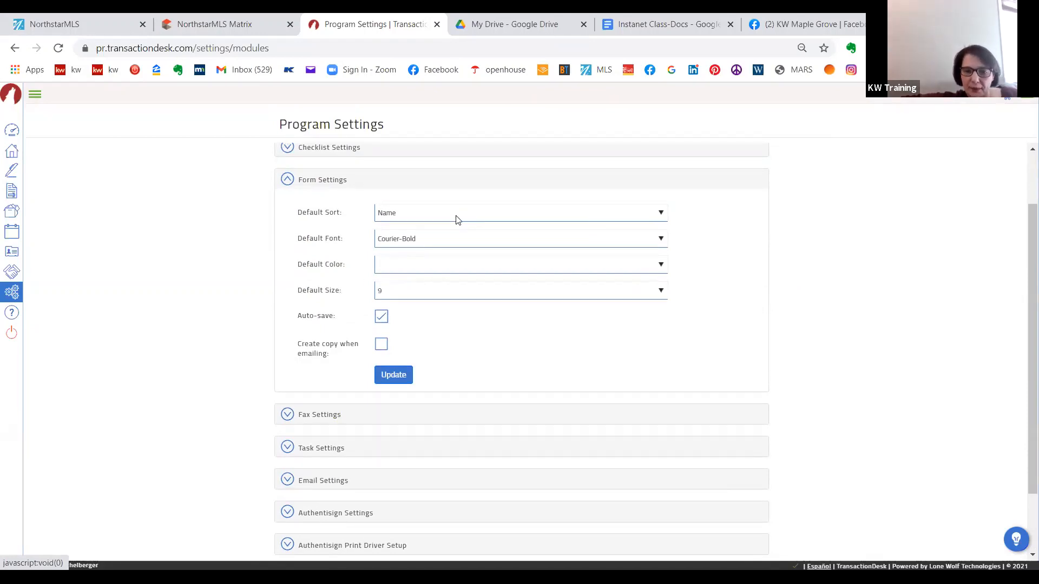
pyautogui.click(457, 245)
pyautogui.click(458, 244)
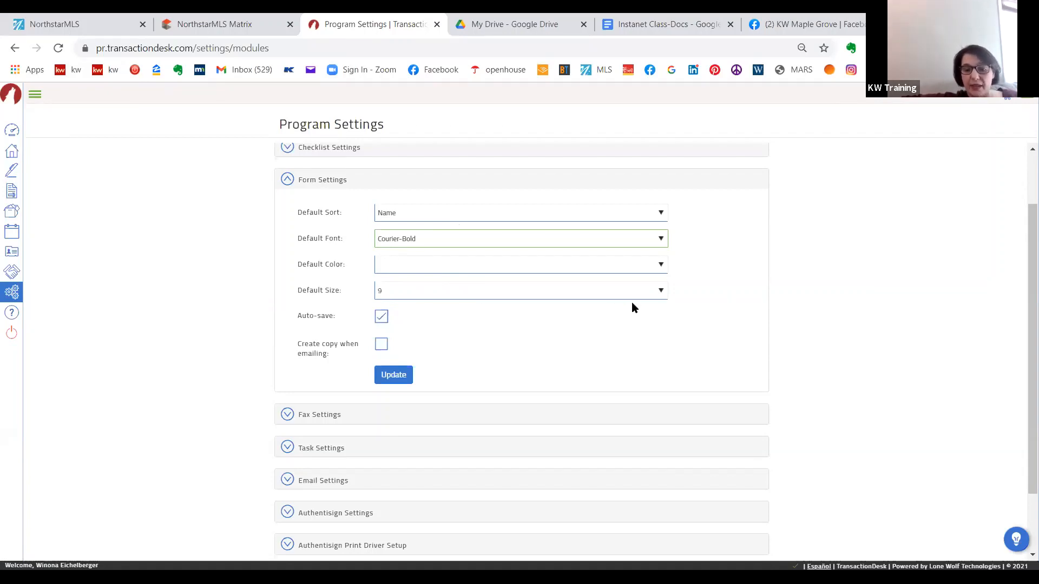
# - Review the default size choices in the Form Settings, pick 9, and collapse the section
pyautogui.click(669, 299)
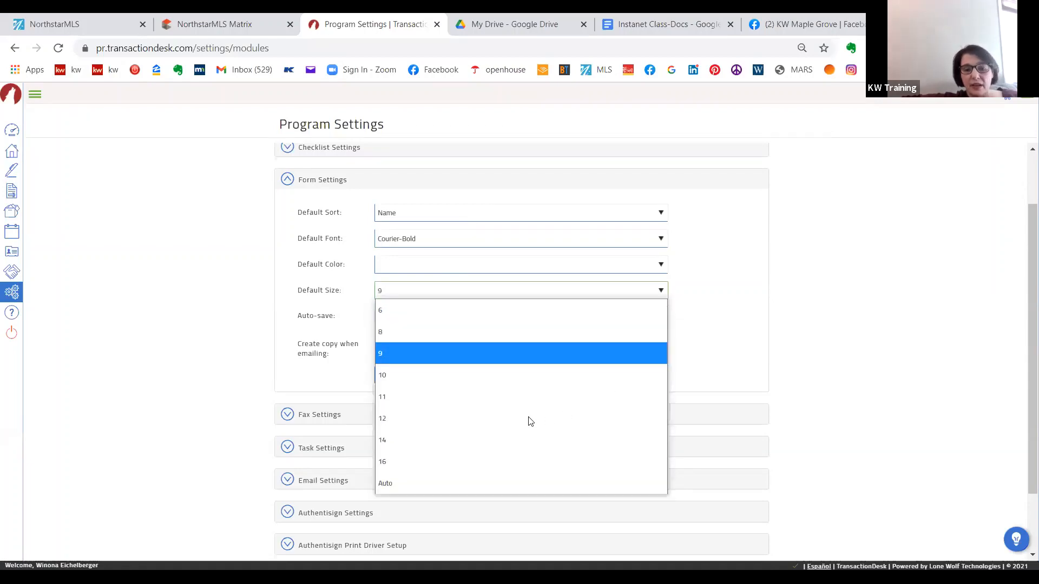
pyautogui.click(519, 354)
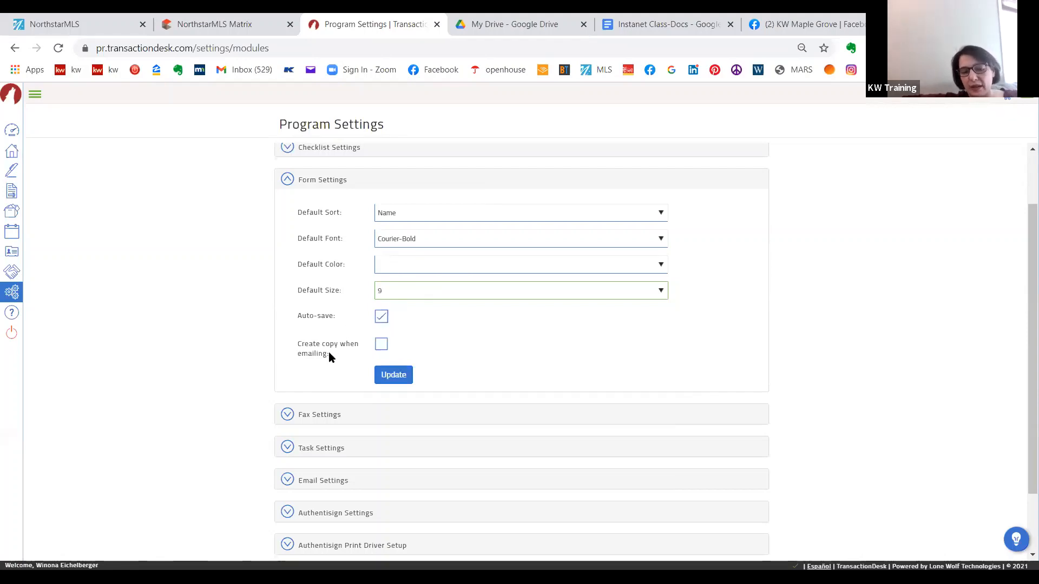
pyautogui.click(250, 360)
pyautogui.scroll(-2, 250, 359)
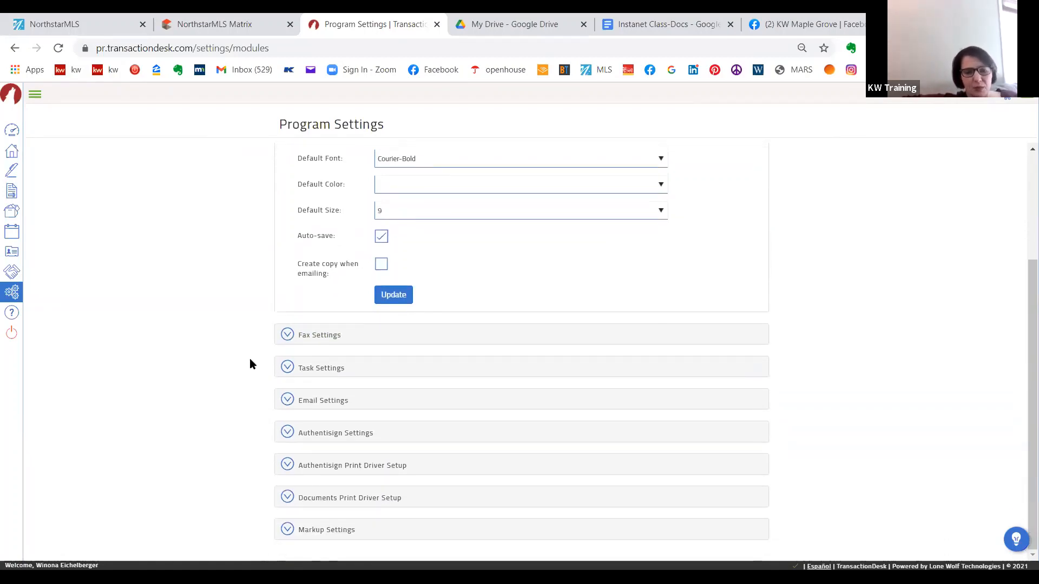
pyautogui.scroll(2, 248, 358)
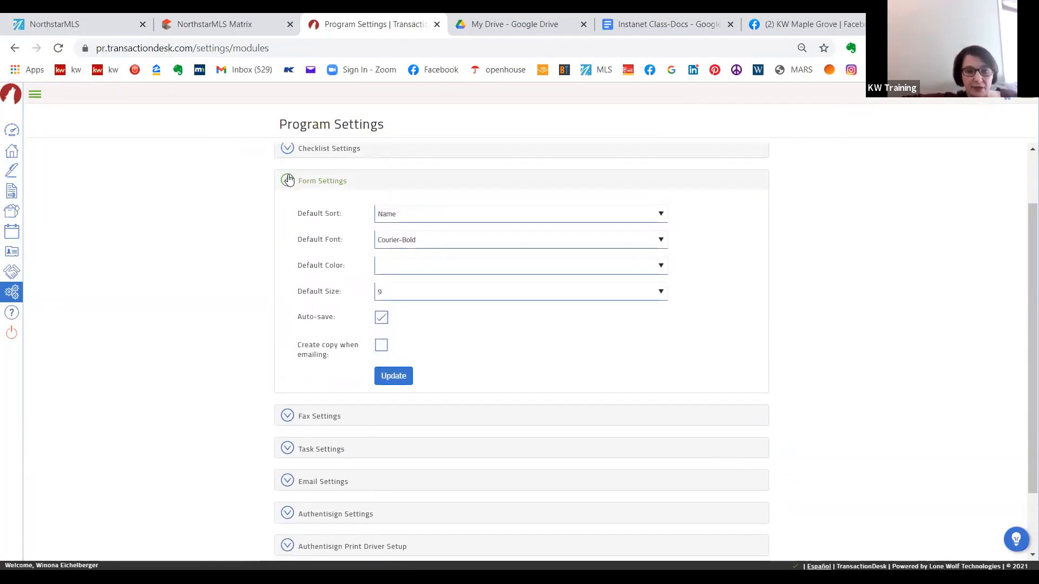
pyautogui.click(288, 180)
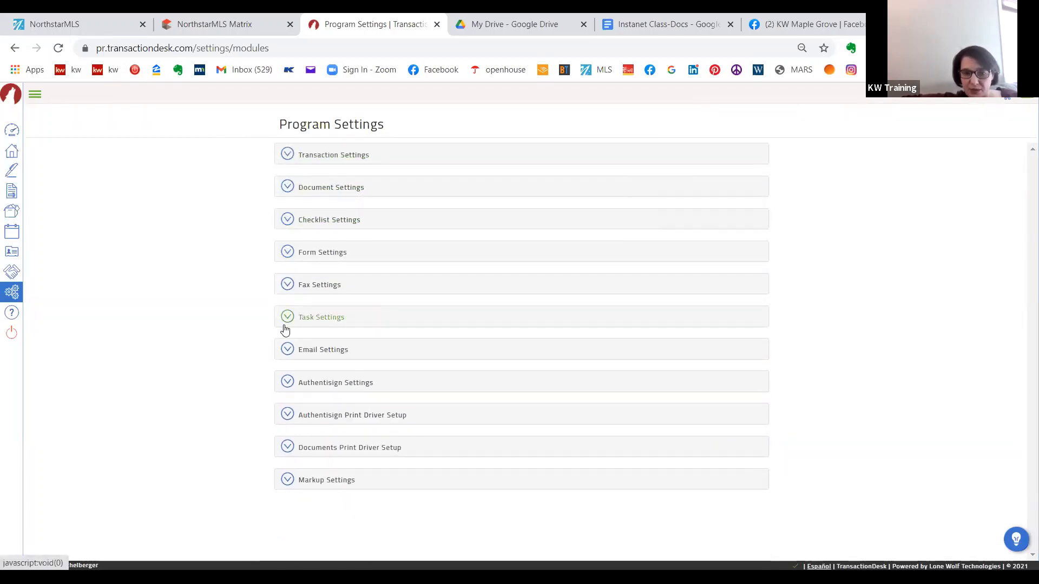
# - Enable the default link to allow editing of forms in the Email Settings, review the attachment types, and save the section
pyautogui.click(292, 356)
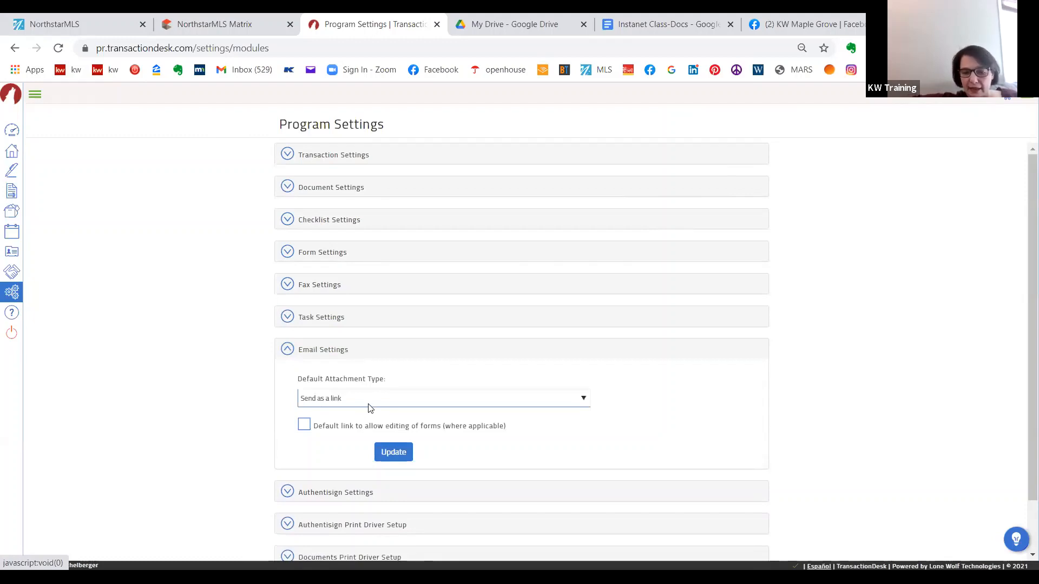
pyautogui.click(306, 425)
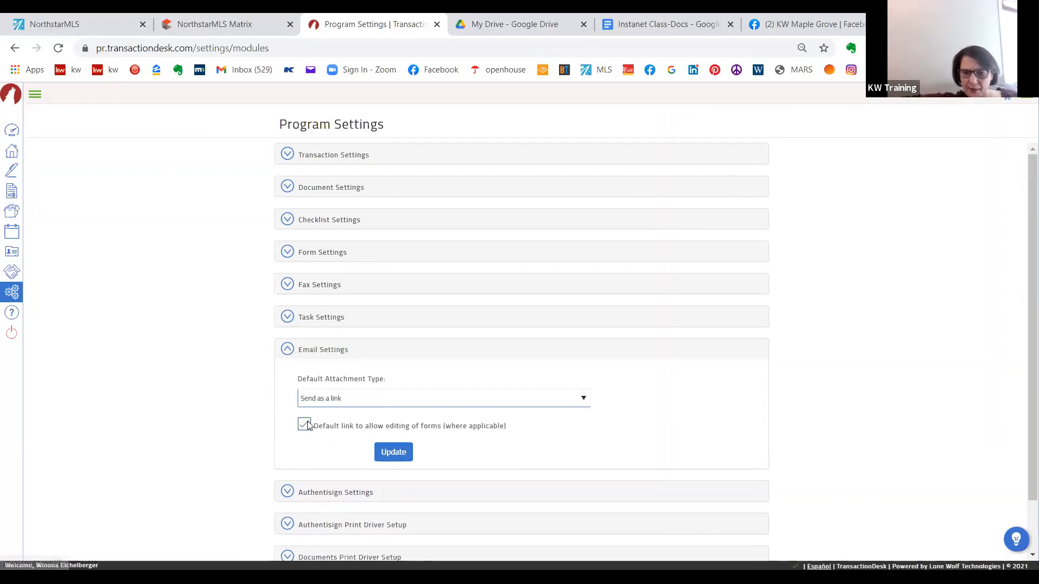
pyautogui.click(412, 452)
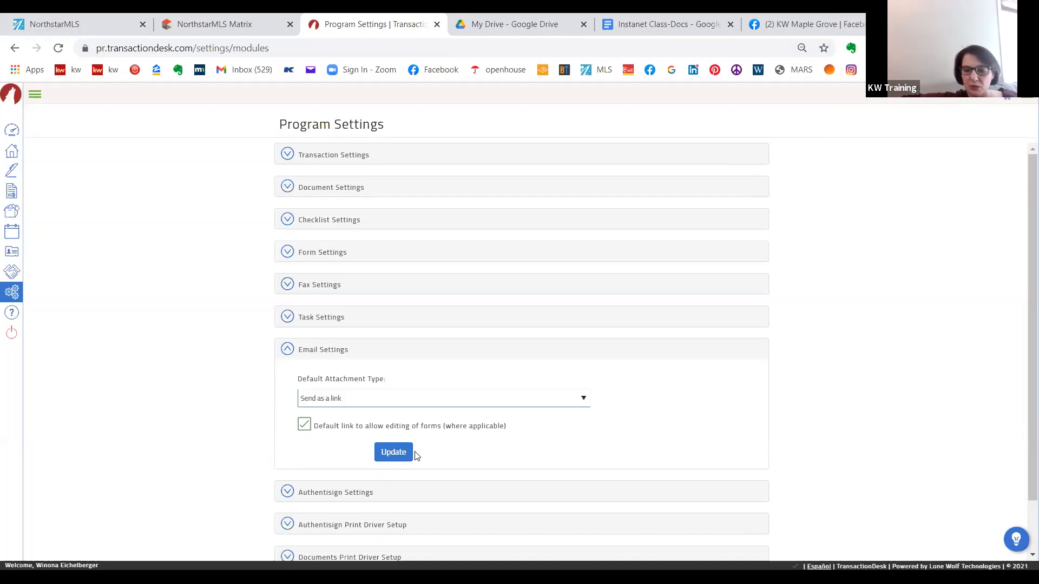
pyautogui.click(302, 432)
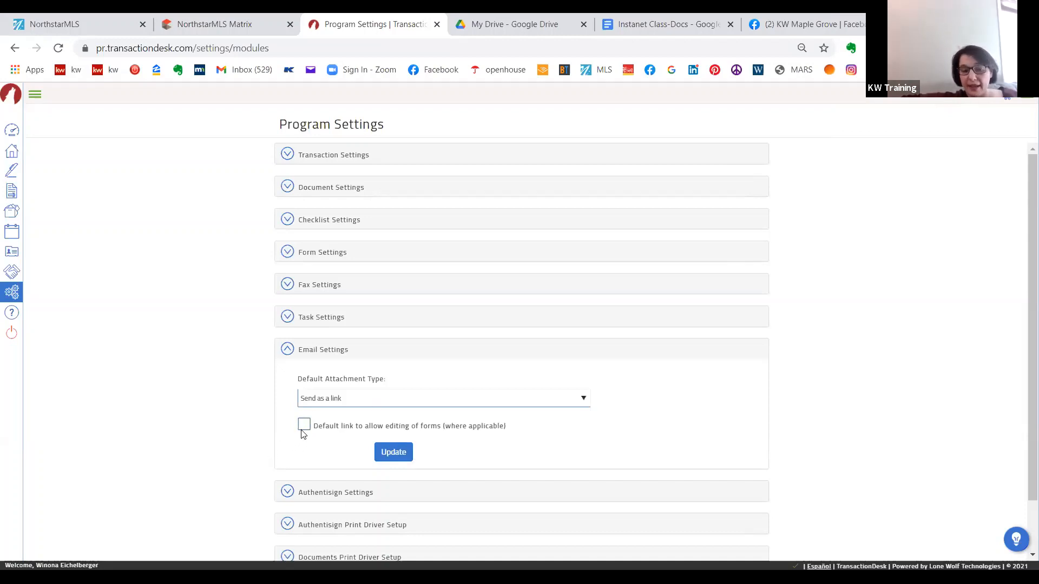
pyautogui.click(428, 399)
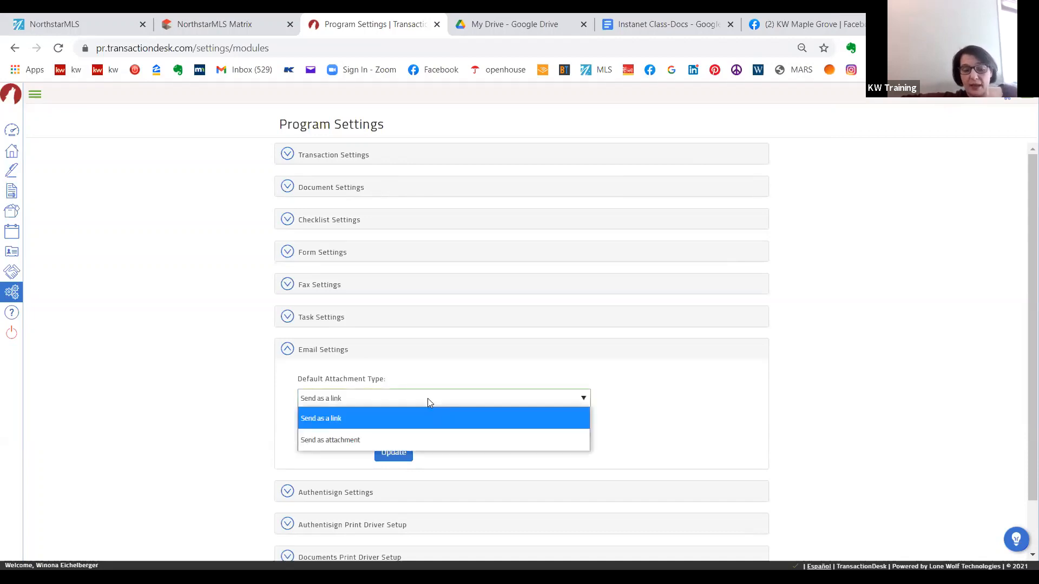
pyautogui.click(427, 398)
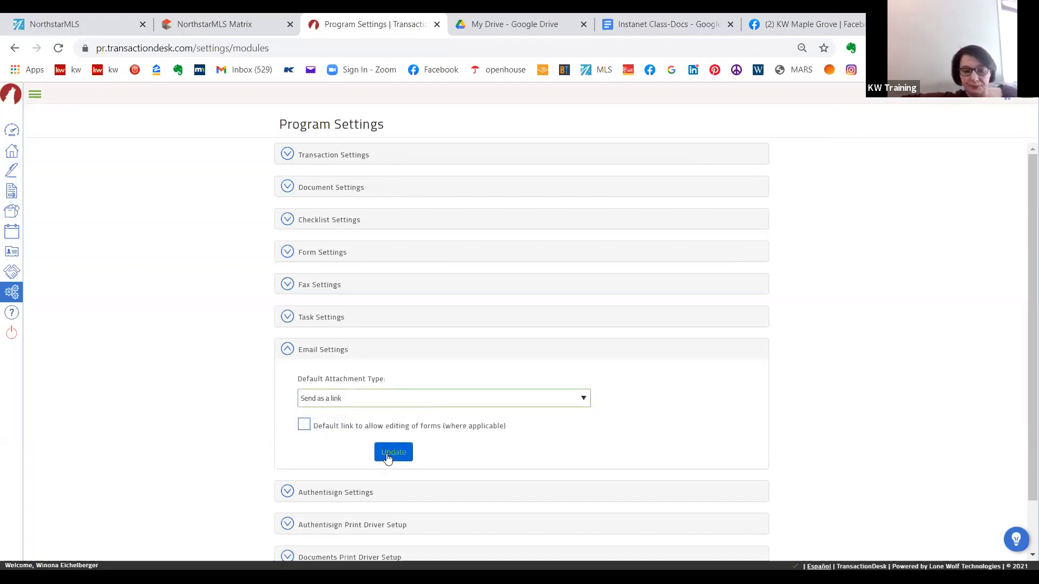
pyautogui.click(304, 425)
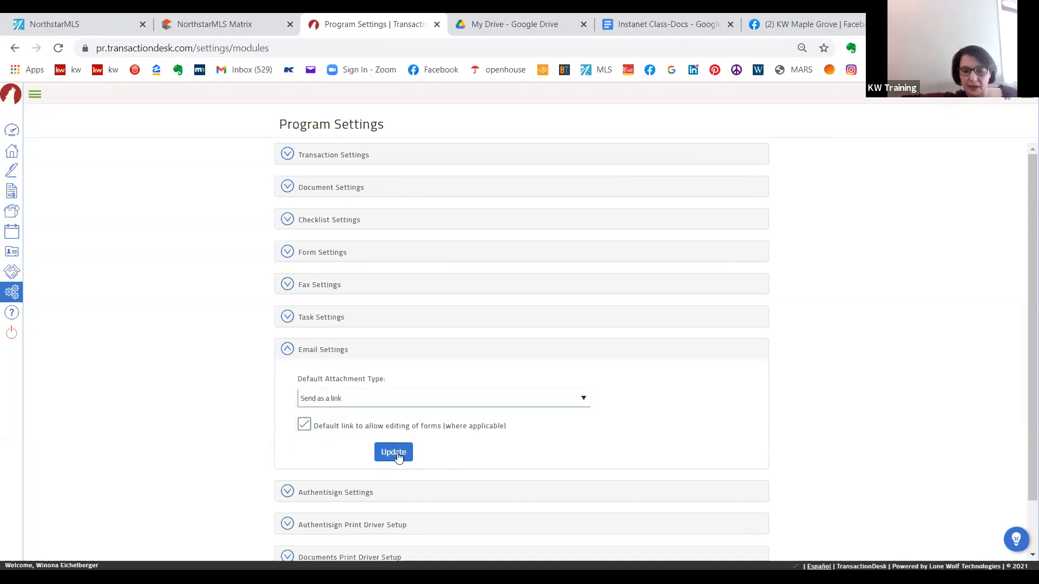
pyautogui.click(398, 452)
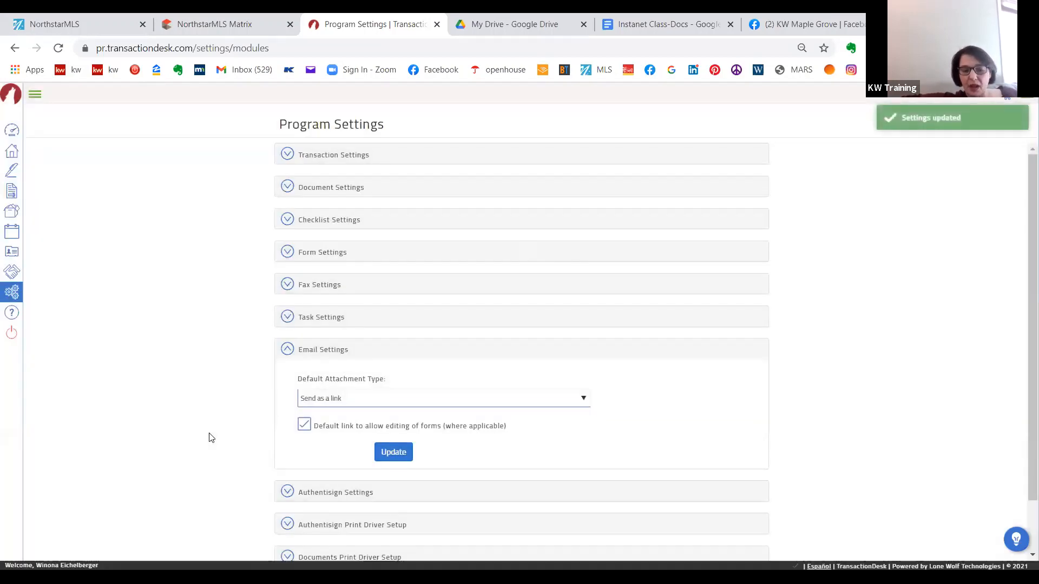
# - View the default sort and status options in the Authentisign Settings section, and collapse the section
pyautogui.scroll(-1, 211, 437)
pyautogui.click(292, 437)
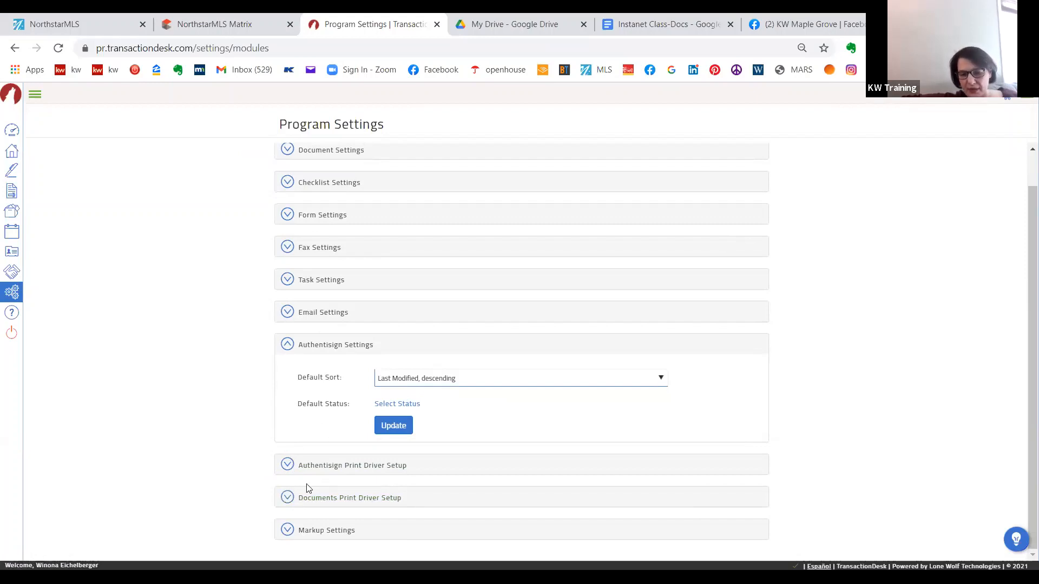
pyautogui.click(288, 345)
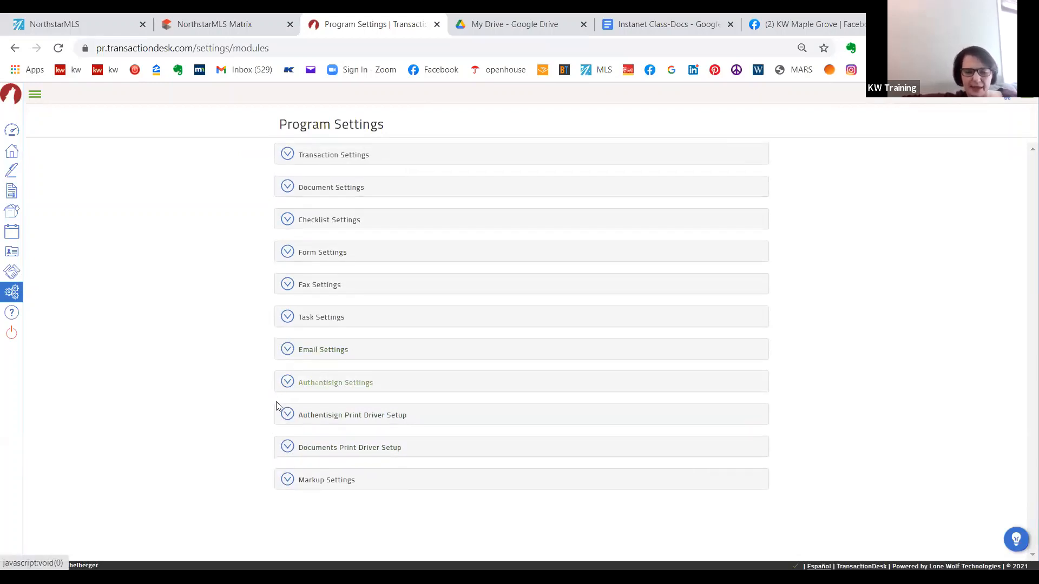
# - Open the Markup Settings section and save it with font size 16 and the Arial font
pyautogui.click(287, 480)
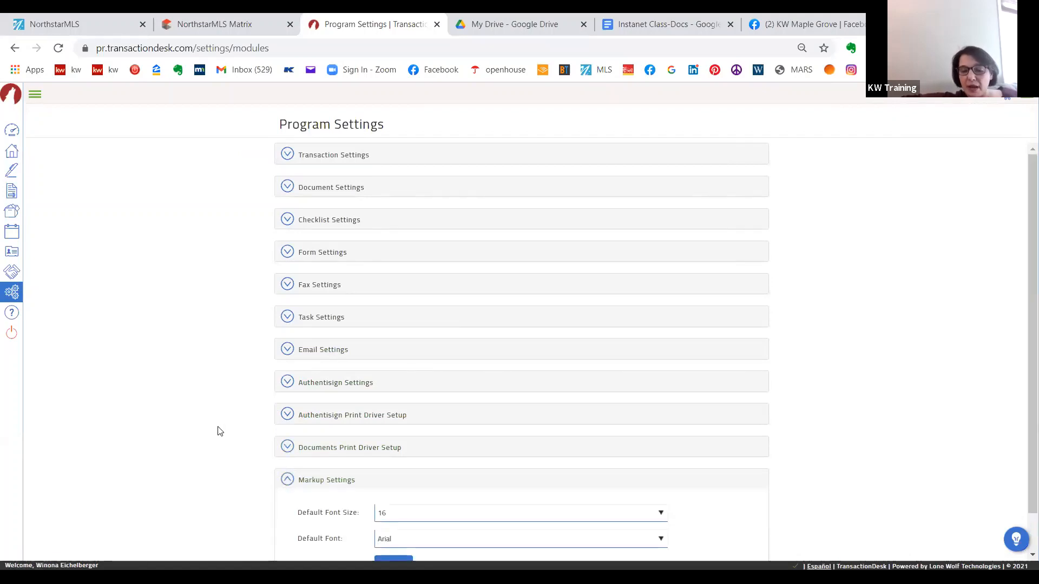
pyautogui.scroll(-1, 218, 429)
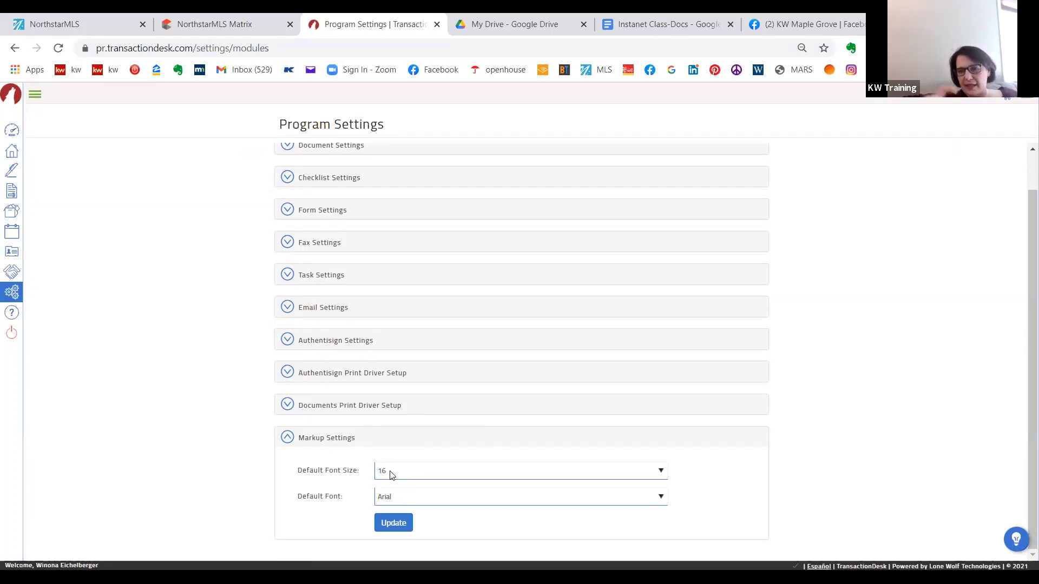
pyautogui.click(388, 524)
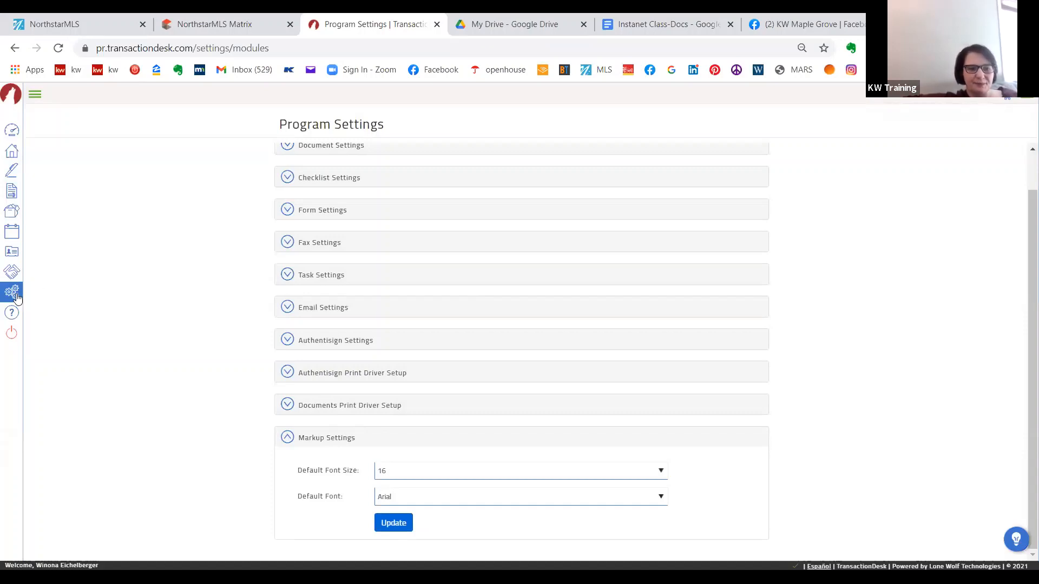
# - Return to the list of all settings and reopen the Program Settings page
pyautogui.click(13, 292)
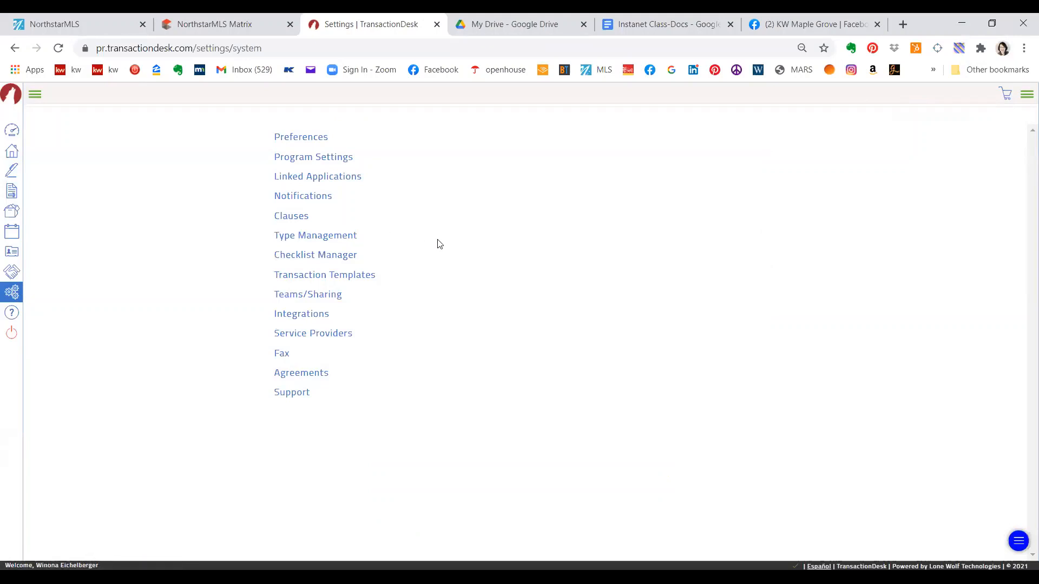
pyautogui.click(334, 158)
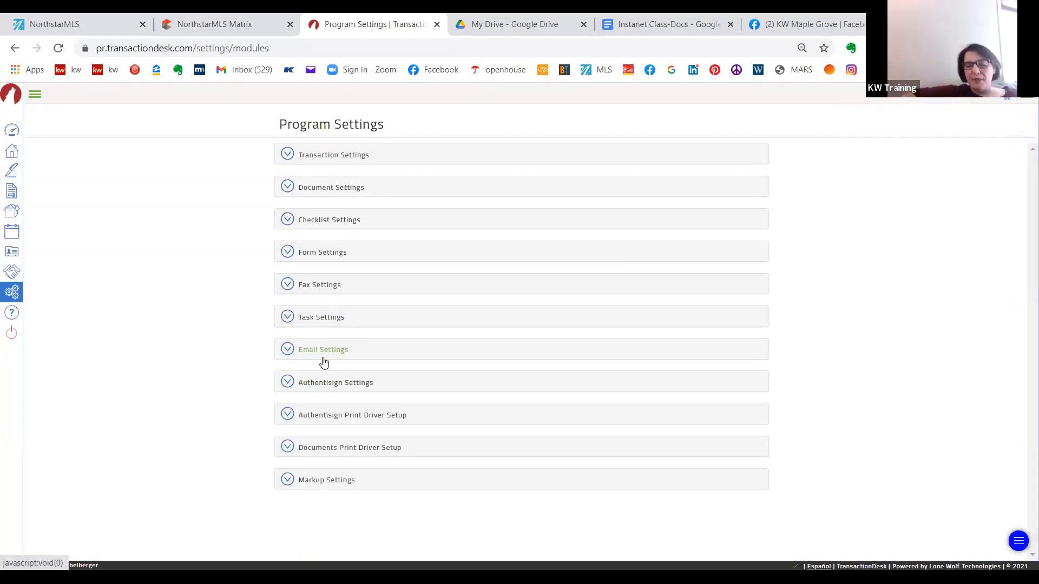
# - Go to the fourth transaction in the transactions list and open the Seller's Property Disclosure Statement from its forms
pyautogui.click(16, 151)
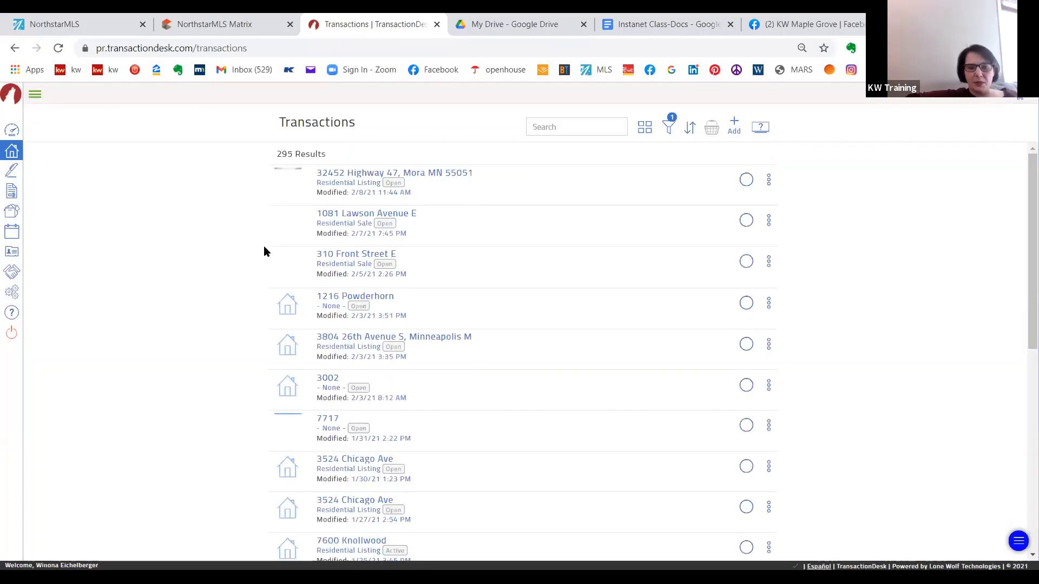
pyautogui.click(371, 297)
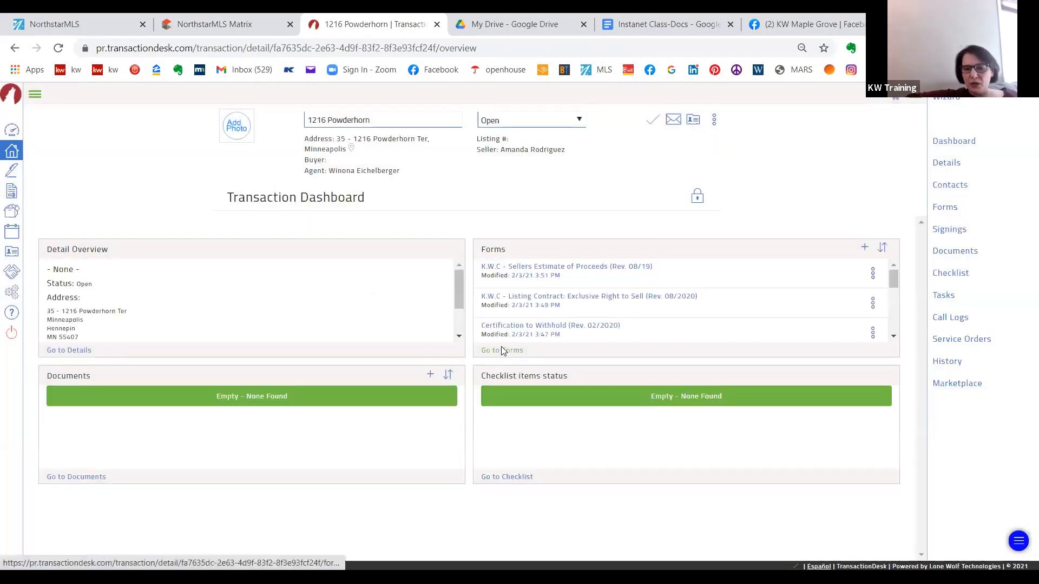
pyautogui.click(501, 351)
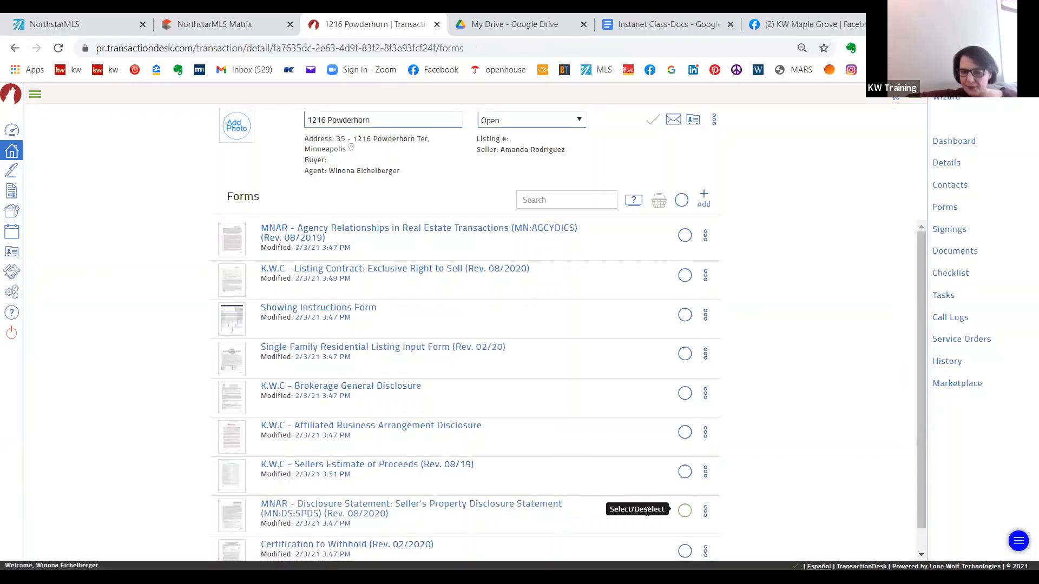
pyautogui.click(688, 511)
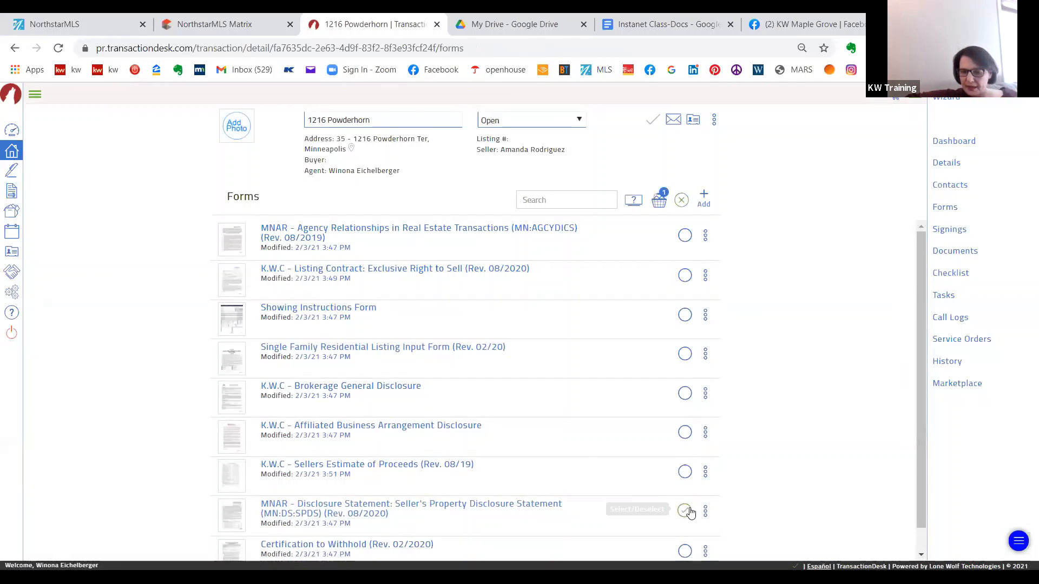
pyautogui.click(481, 513)
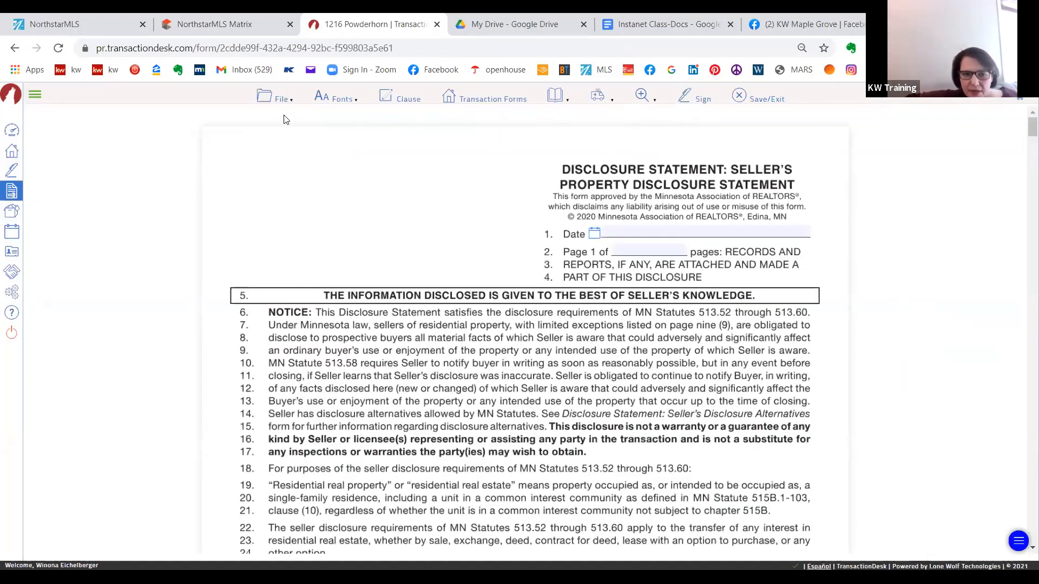
# - Start an email from the open form with the MNAR Seller's Property Disclosure Statement as the form to send
pyautogui.click(268, 102)
pyautogui.moveTo(279, 332)
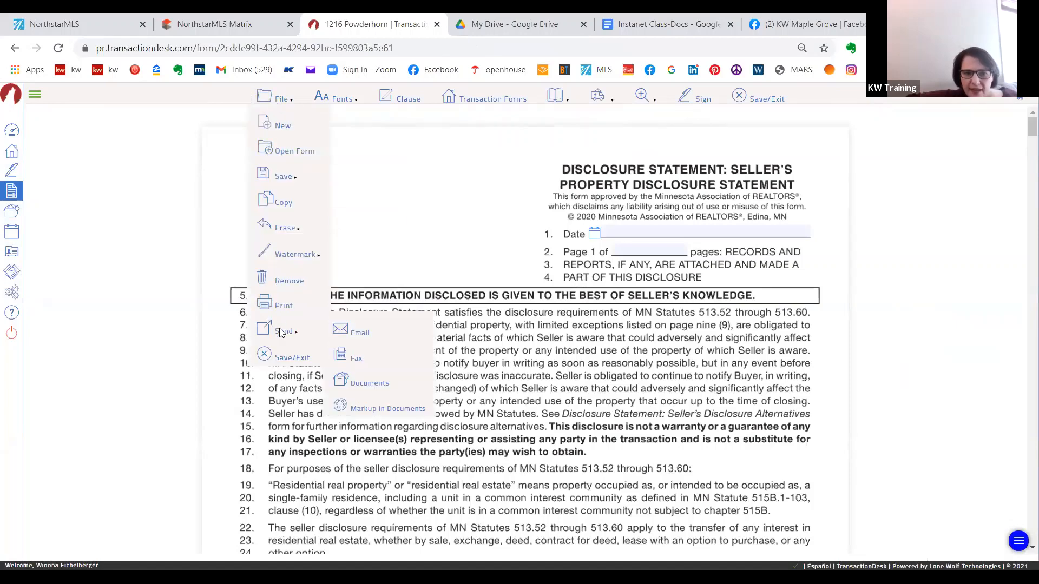
pyautogui.click(365, 330)
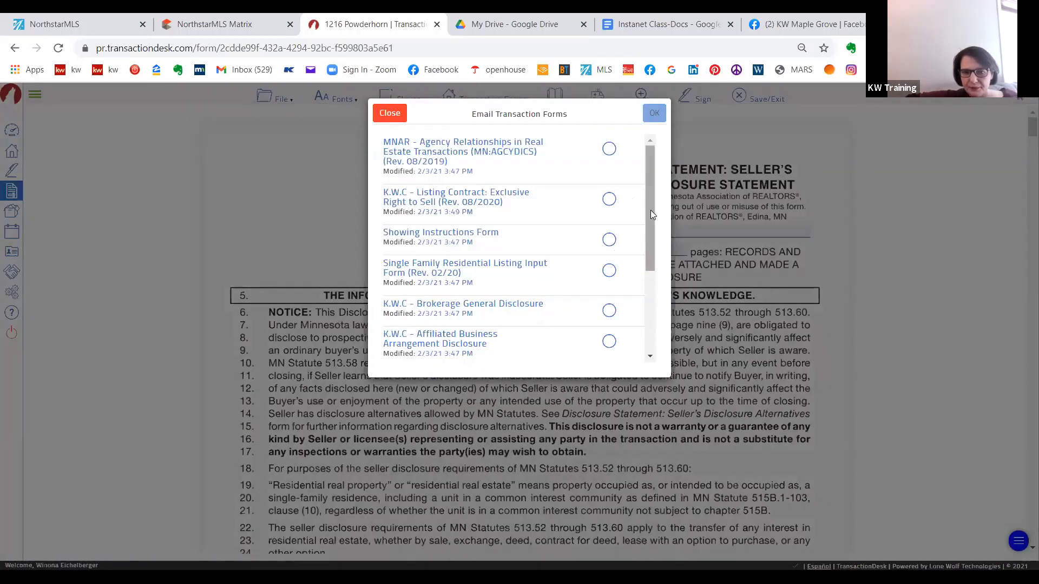
pyautogui.moveTo(650, 210); pyautogui.dragTo(658, 281)
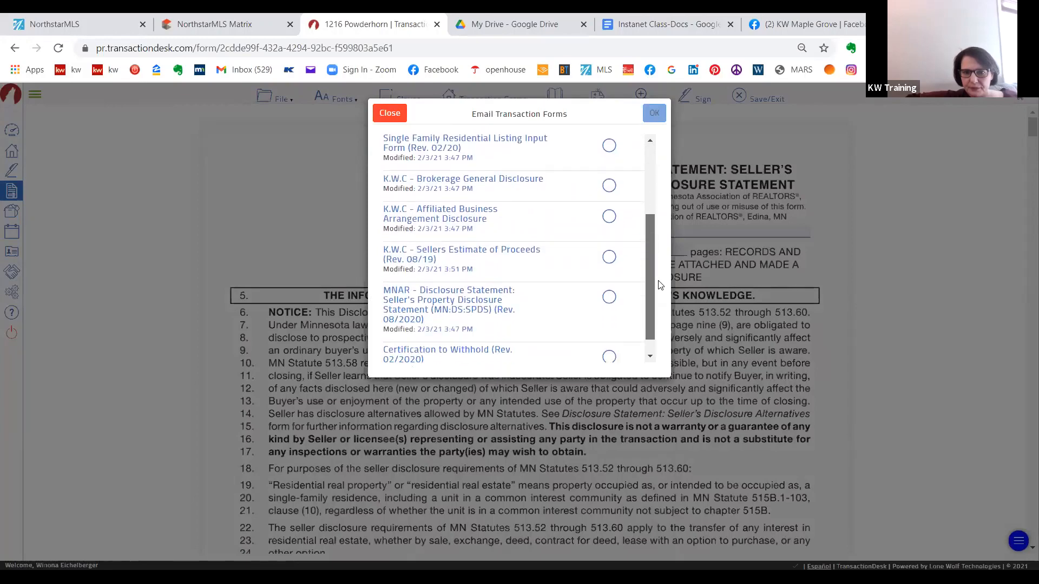
pyautogui.click(609, 296)
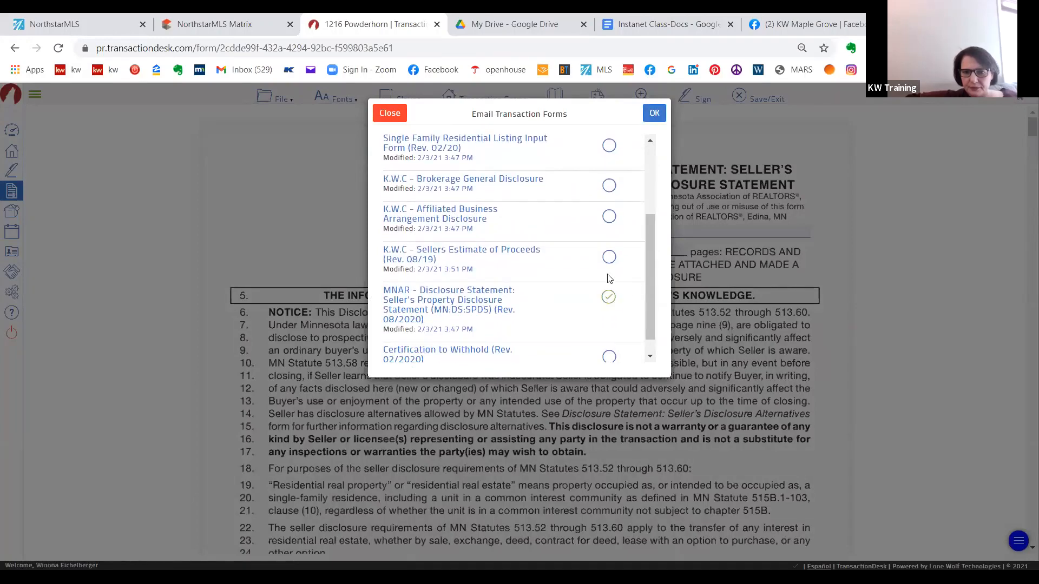
pyautogui.click(662, 117)
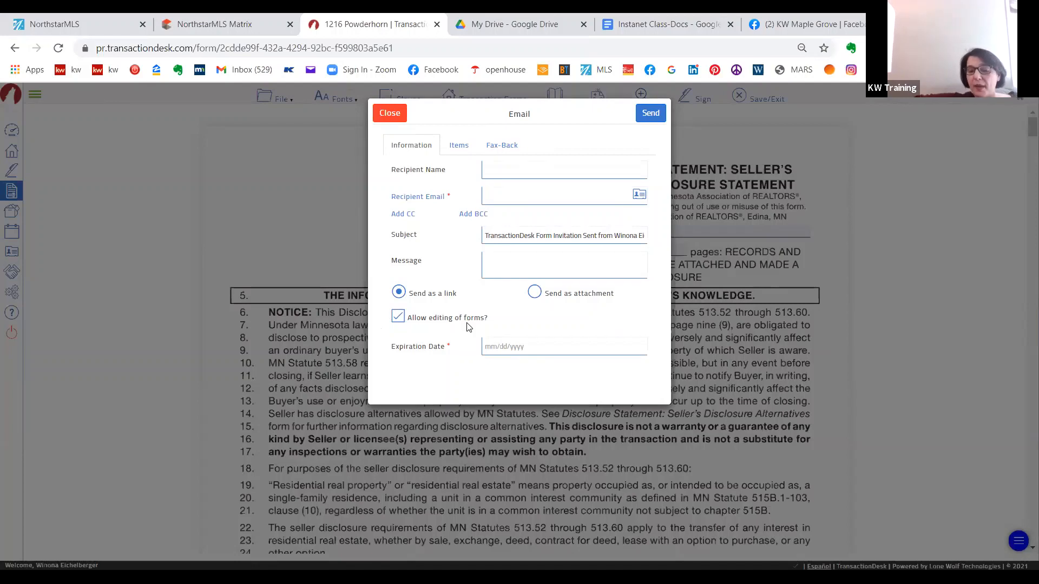
# - Set the email link's expiration date to 10/01/2021
pyautogui.click(510, 351)
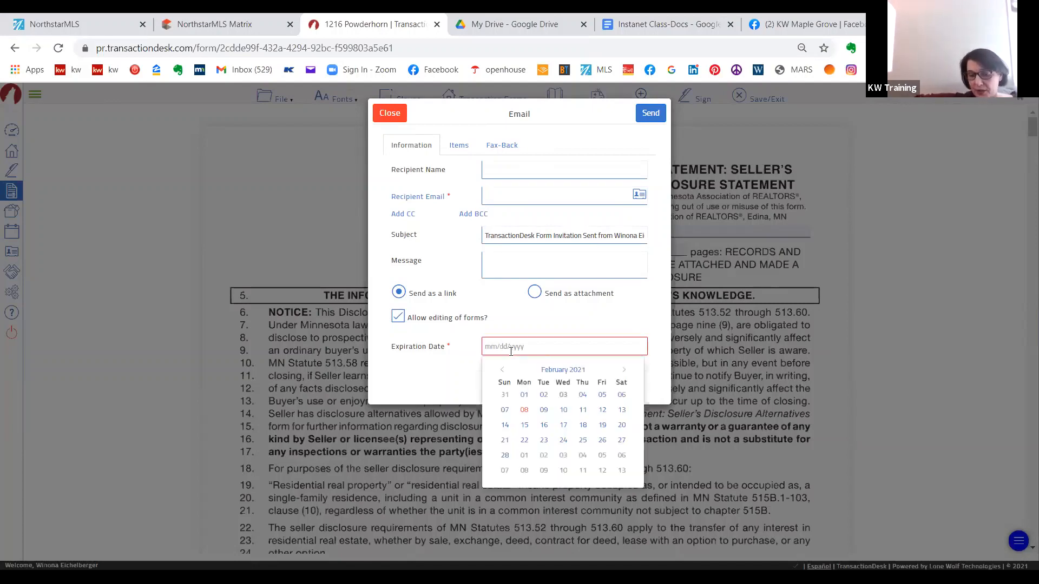
pyautogui.click(624, 370)
pyautogui.click(625, 371)
pyautogui.click(624, 371)
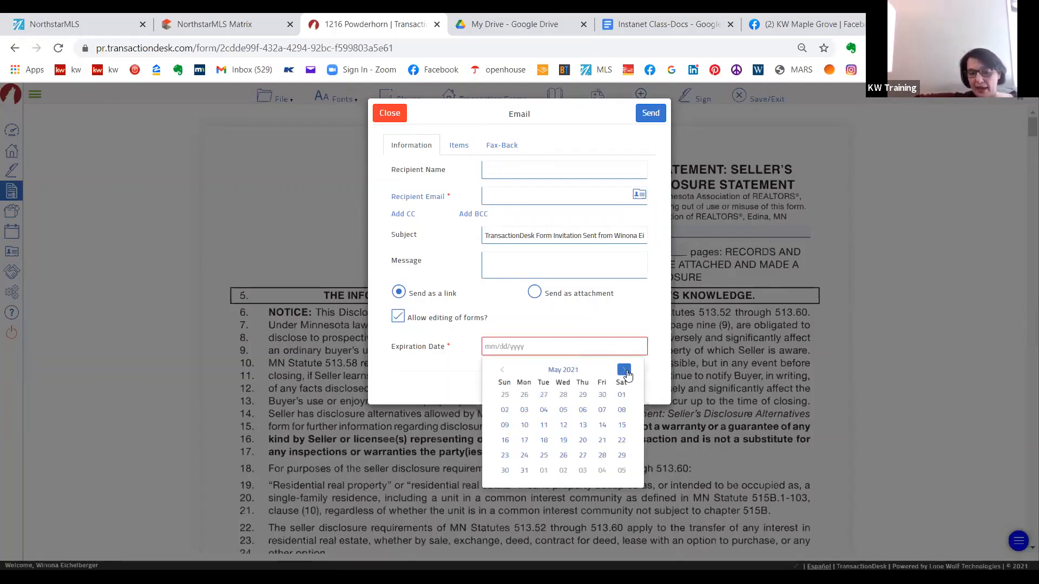
pyautogui.click(624, 371)
pyautogui.click(624, 371)
pyautogui.click(625, 371)
pyautogui.click(624, 372)
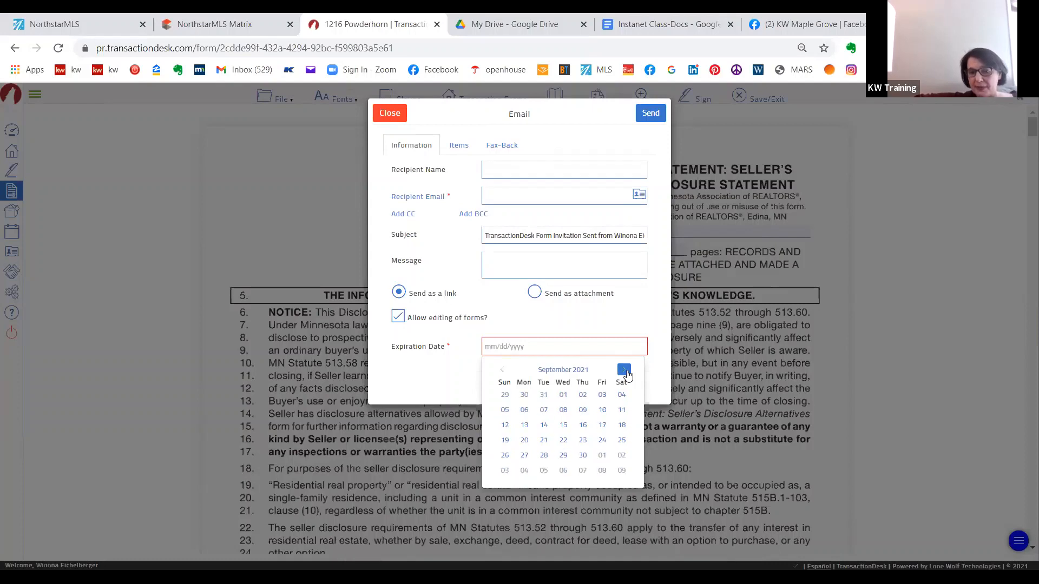
pyautogui.click(625, 371)
pyautogui.click(602, 397)
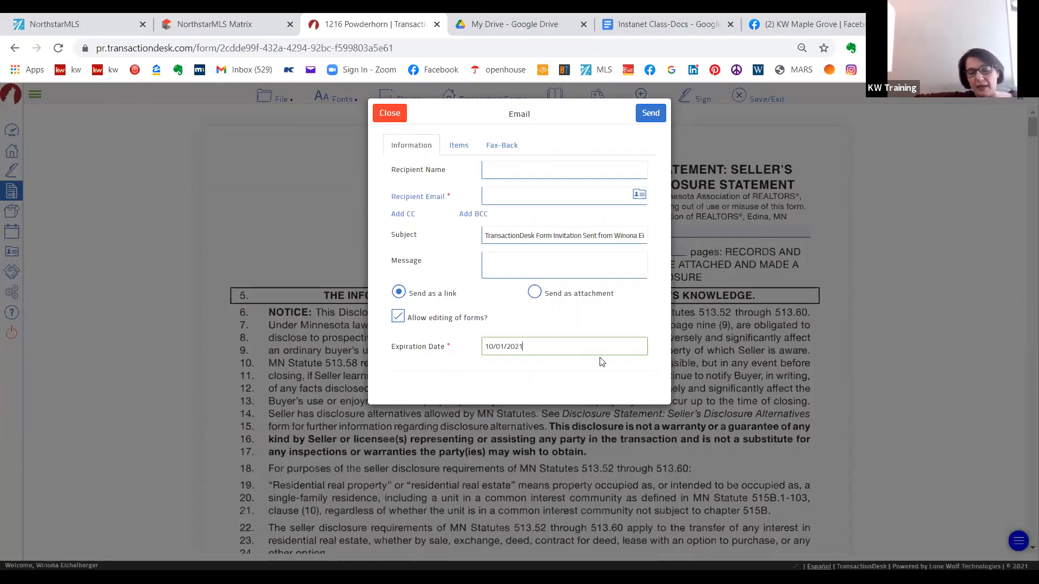
# - Choose the seller from the transaction contacts as the email recipient
pyautogui.click(639, 195)
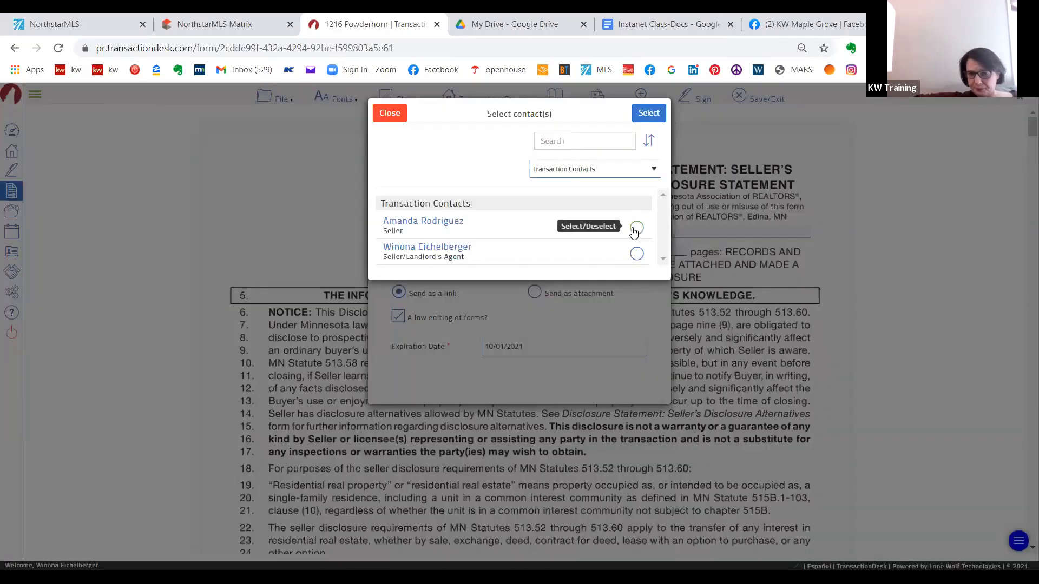
pyautogui.click(635, 228)
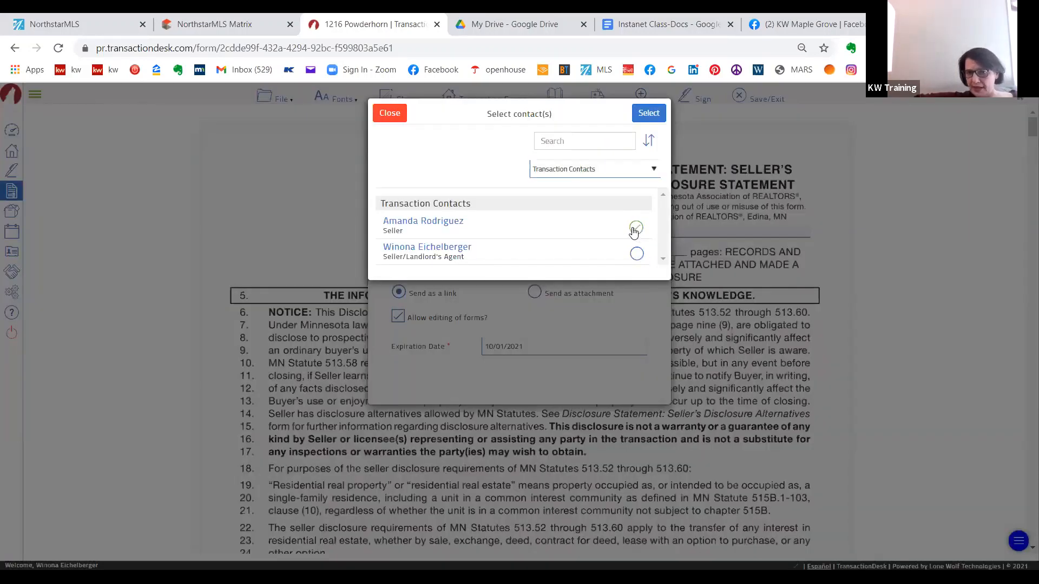
pyautogui.click(650, 114)
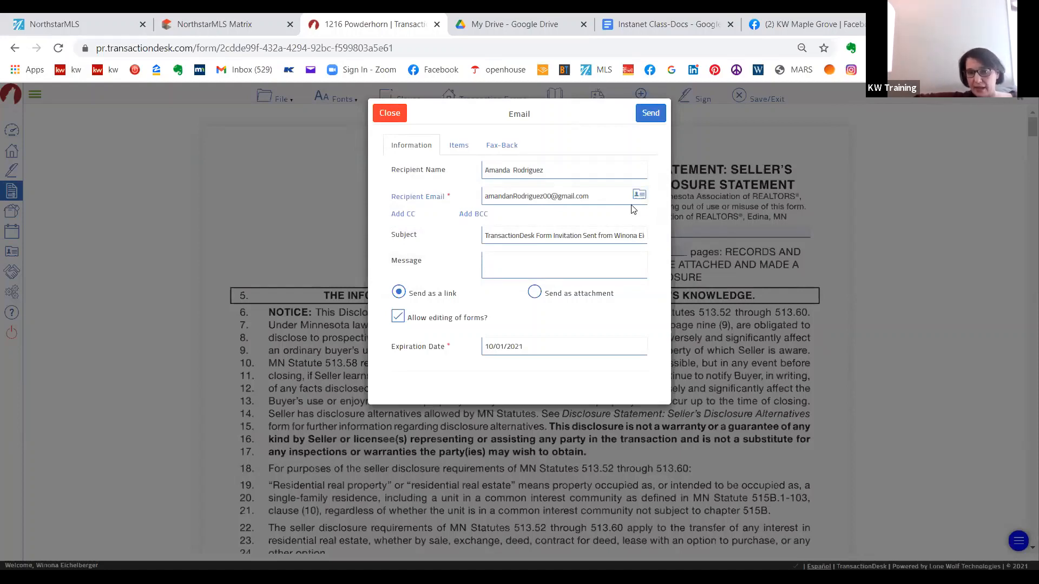
# - Enter the message "Here is the form you can fill out right online for your sellers disclosure" and send the email
pyautogui.click(533, 261)
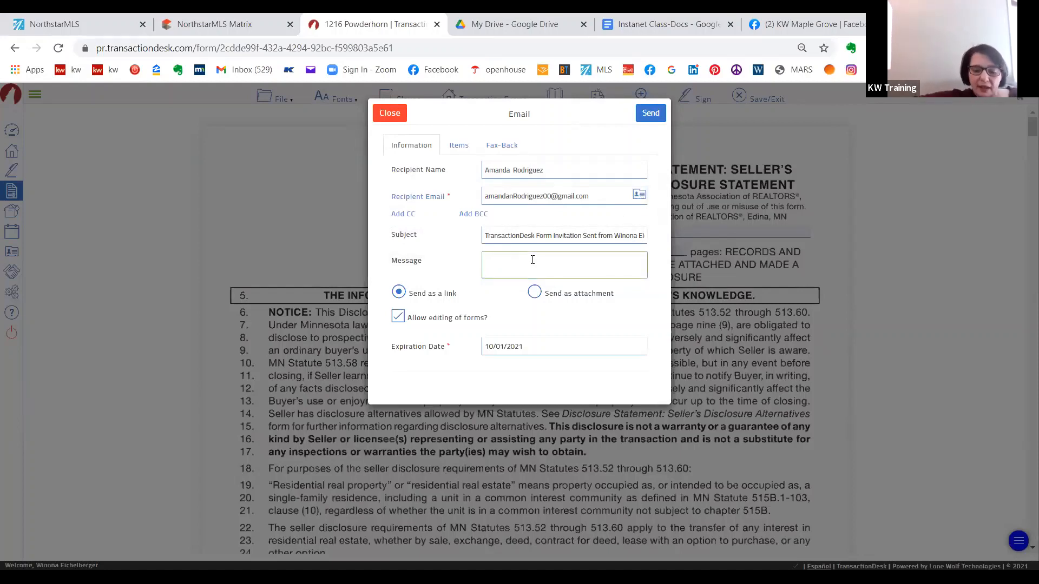
pyautogui.write('Here')
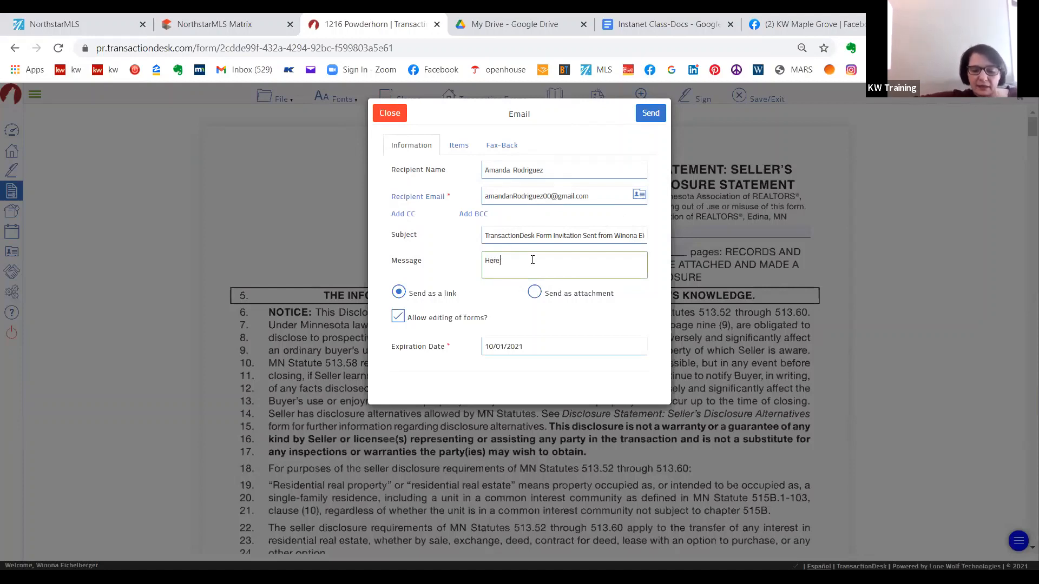
pyautogui.write(' is')
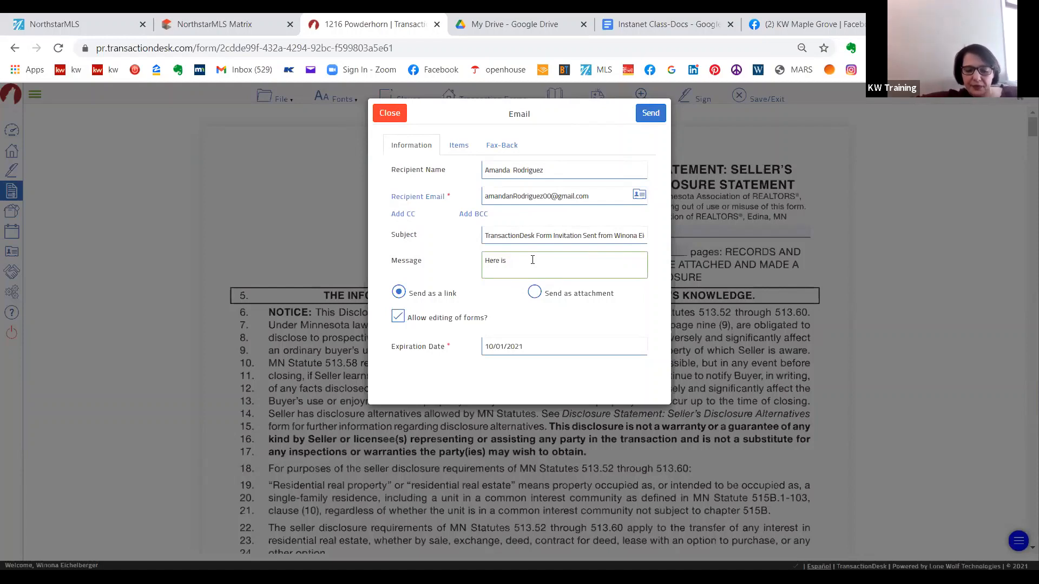
pyautogui.write(' th the form')
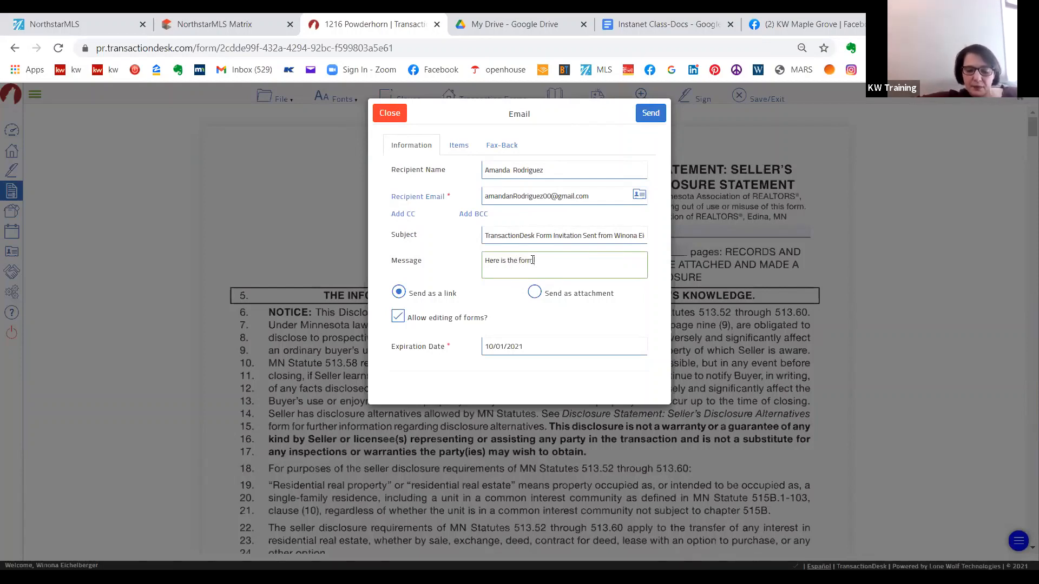
pyautogui.write(' you can fill')
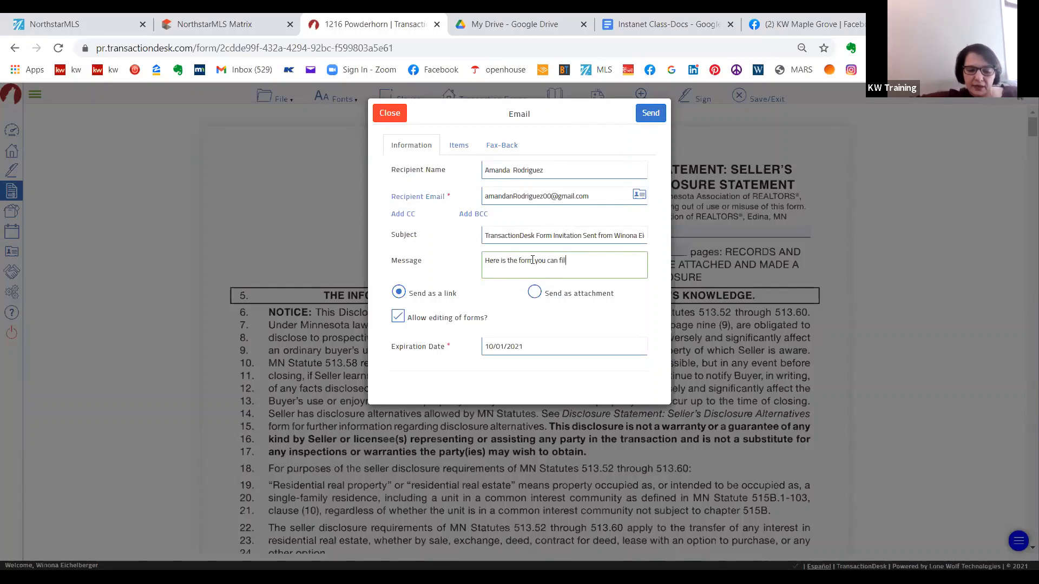
pyautogui.write('r')
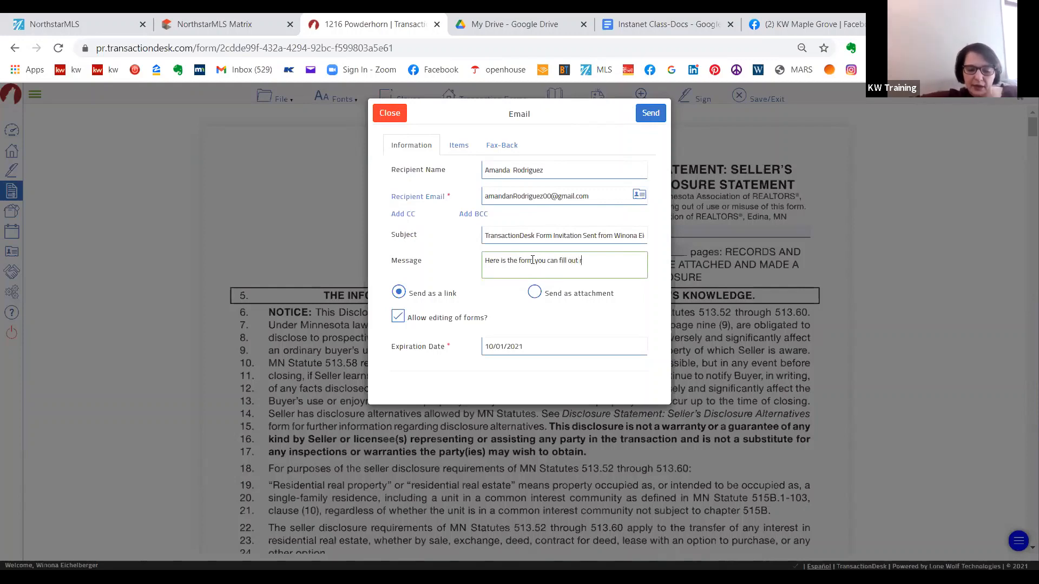
pyautogui.write('ight online for your s')
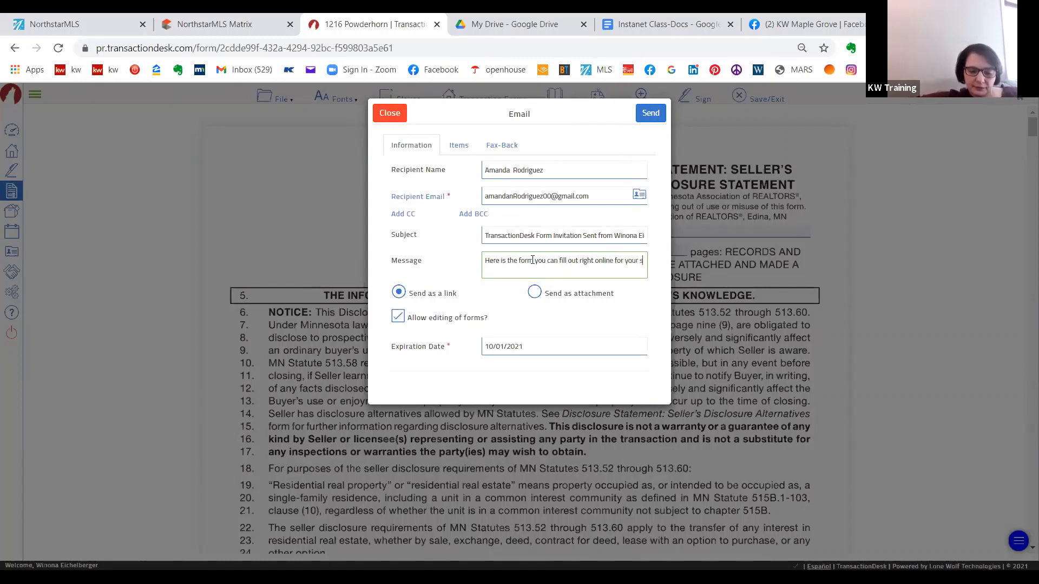
pyautogui.write('ellers d')
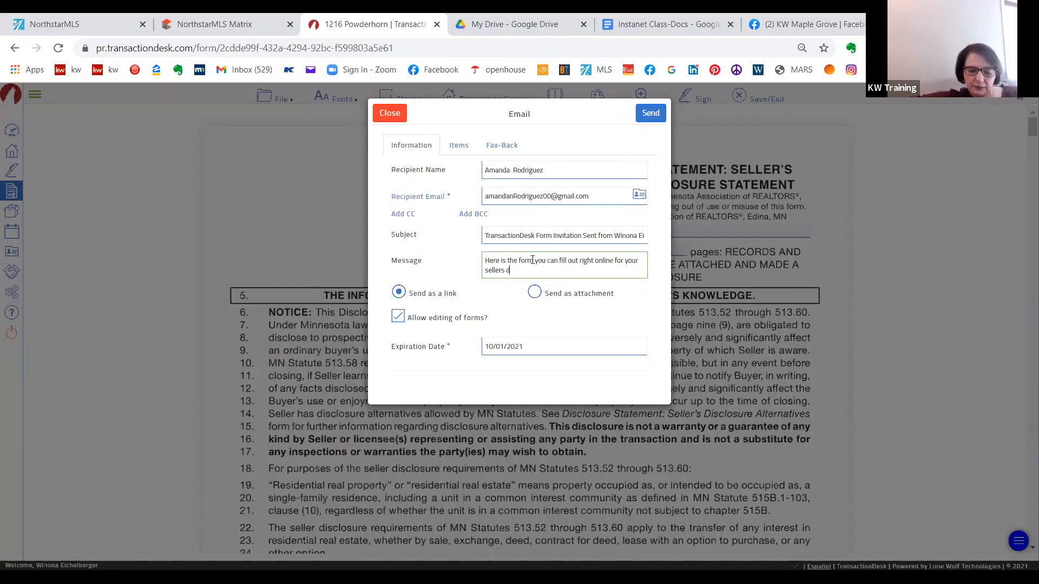
pyautogui.write('isclosure.')
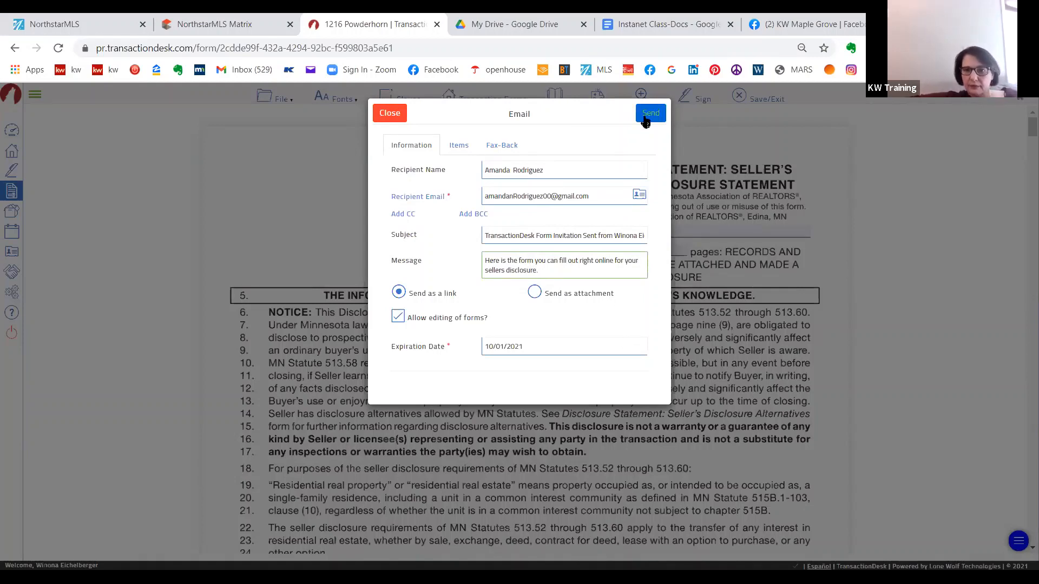
pyautogui.click(648, 117)
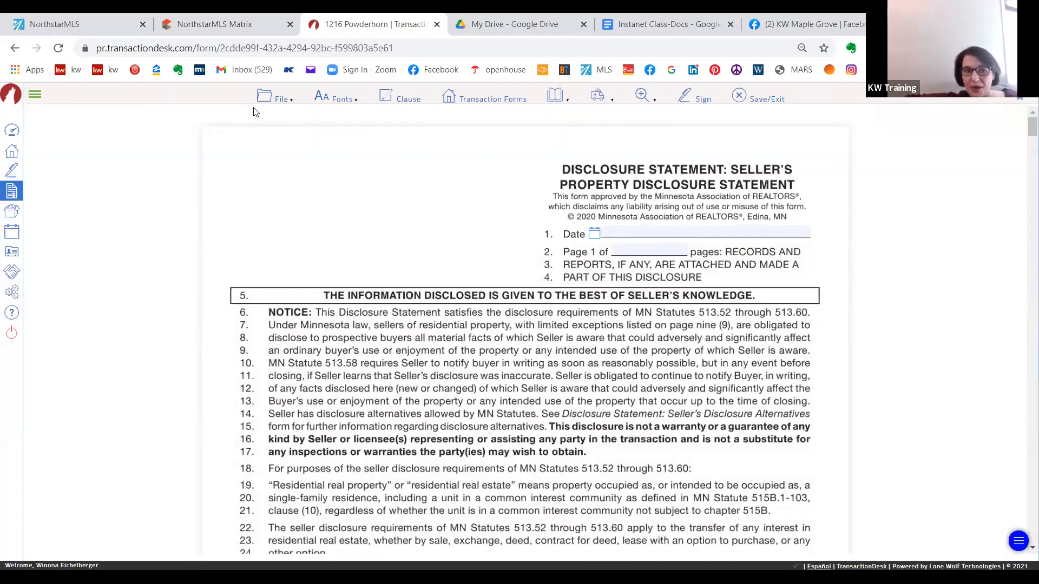
# - Return to the transaction's forms list and start an email with the Single Family Residential Listing Input Form
pyautogui.click(16, 48)
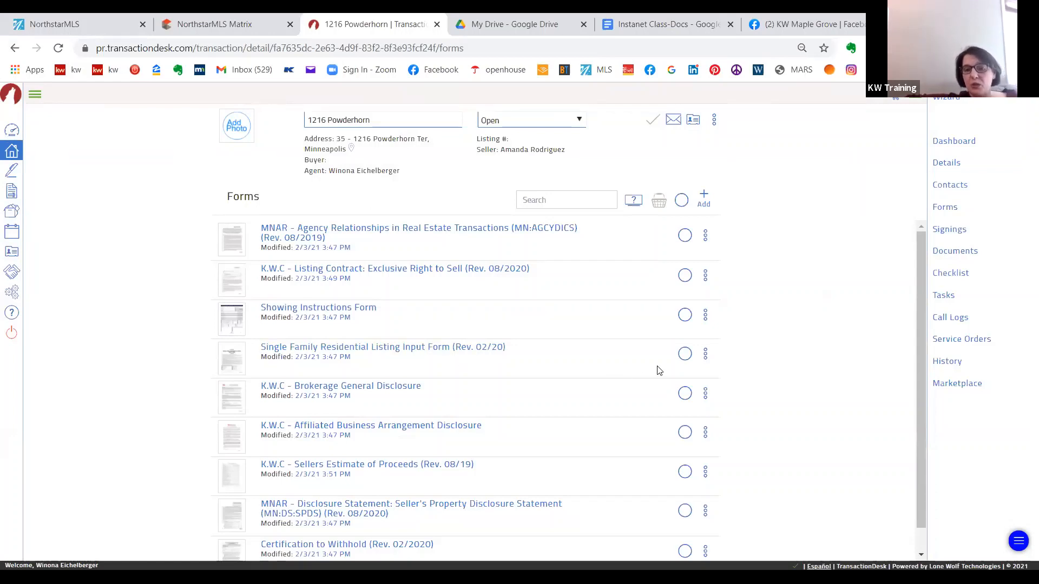
pyautogui.click(685, 354)
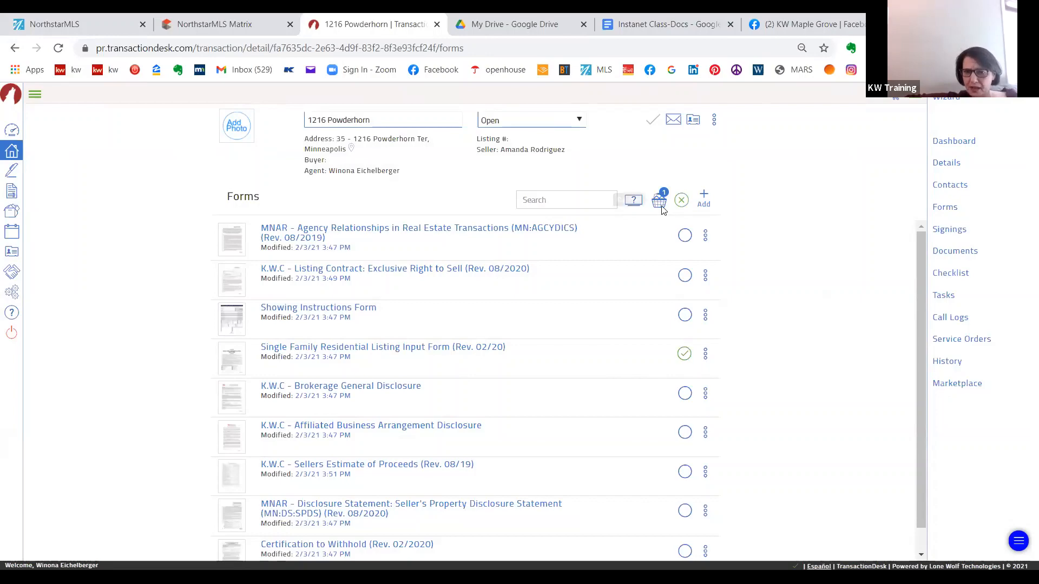
pyautogui.click(660, 205)
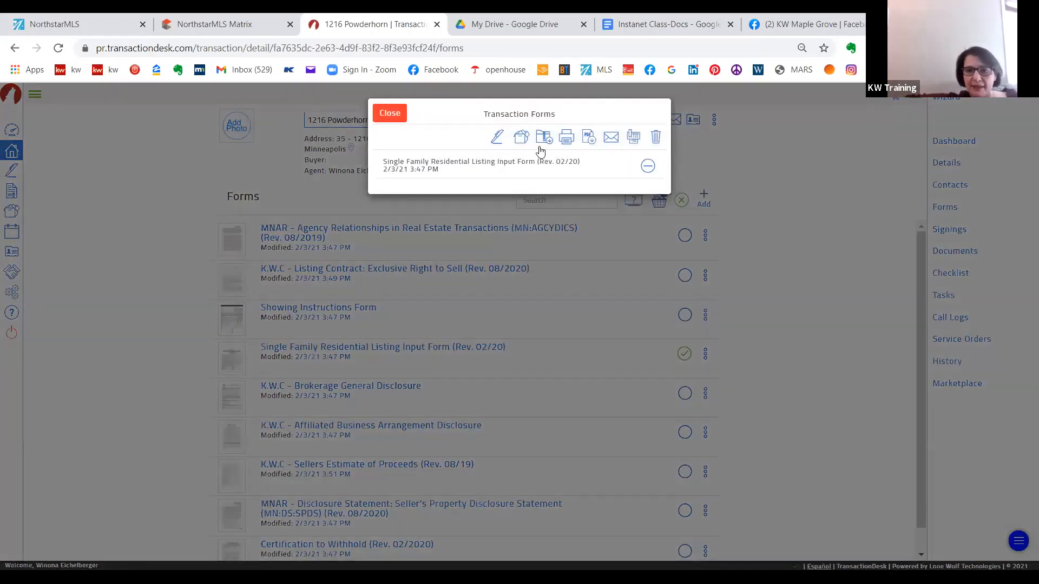
pyautogui.click(610, 137)
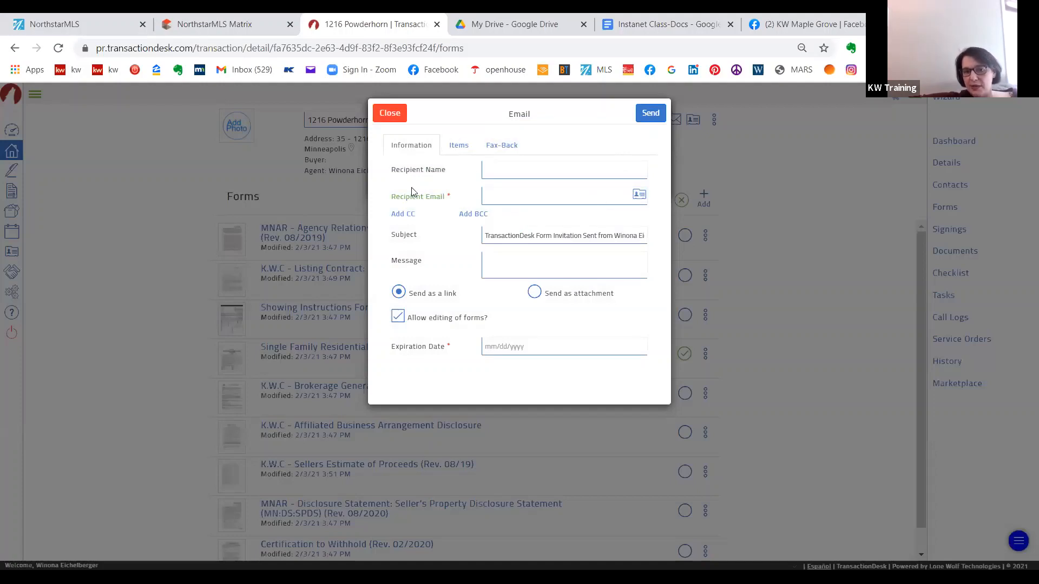
# - Choose the seller's agent from the transaction contacts as the recipient of the listing input form
pyautogui.click(640, 195)
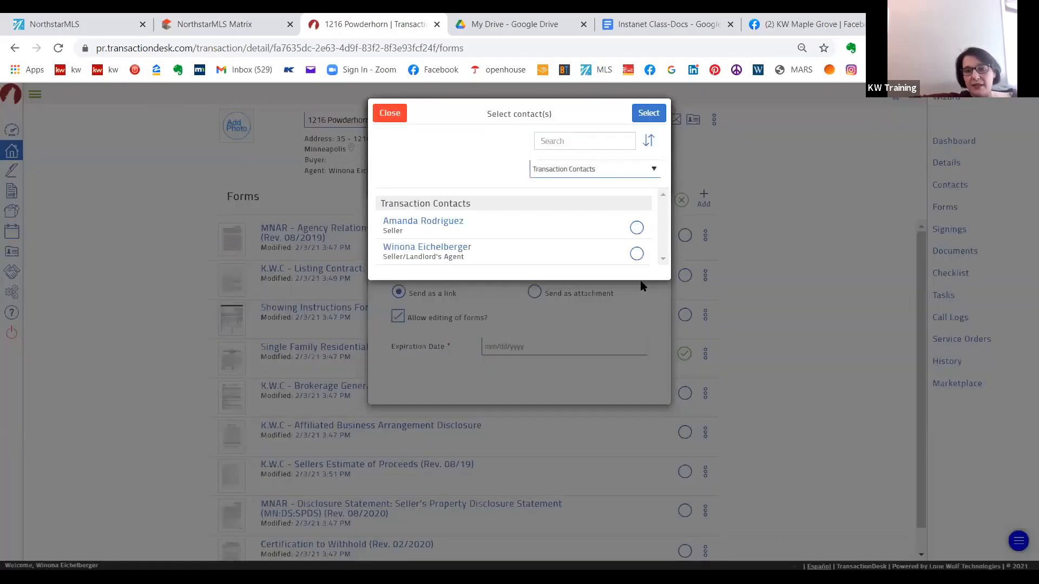
pyautogui.click(639, 253)
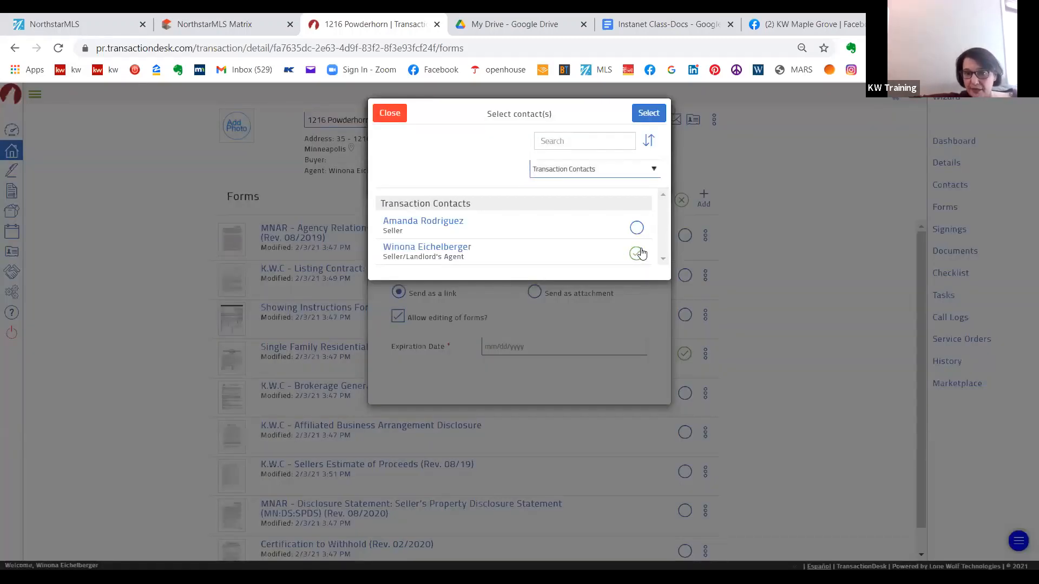
pyautogui.click(649, 114)
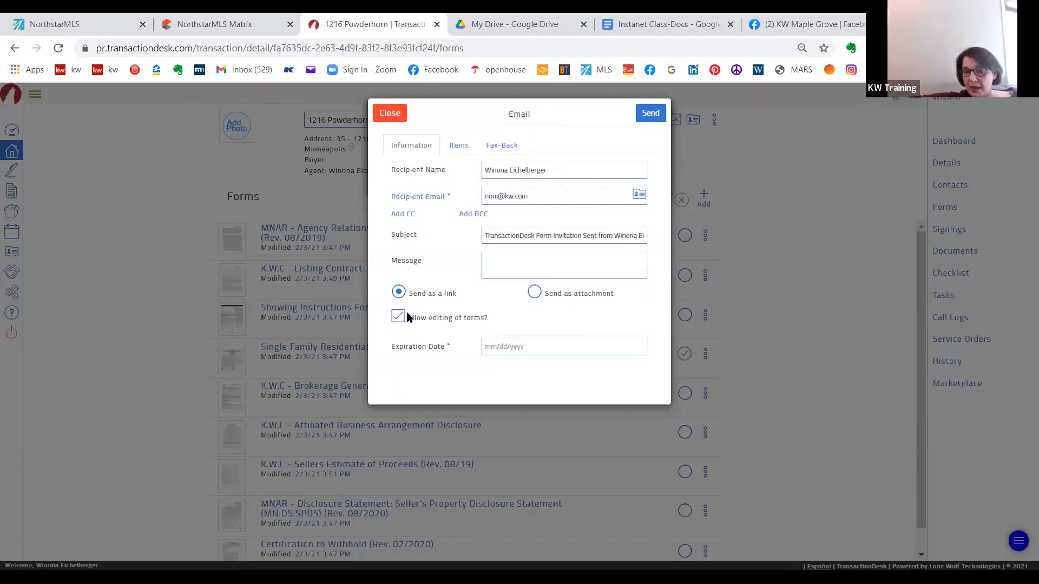
# - Set the expiration date to 07/02/2021 and send the listing input form email
pyautogui.click(548, 350)
pyautogui.click(623, 370)
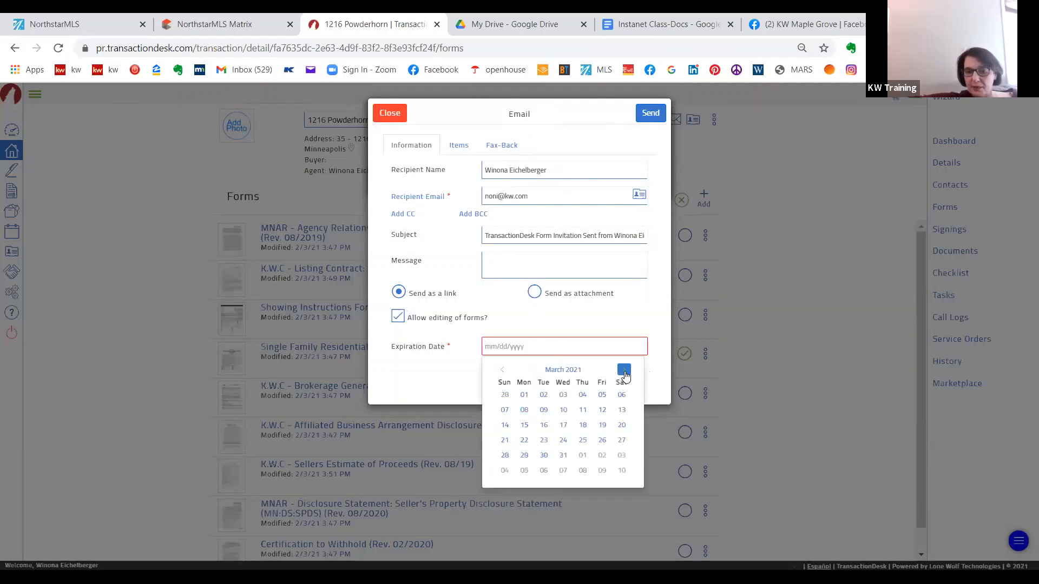
pyautogui.click(624, 370)
pyautogui.click(624, 370)
pyautogui.click(624, 370)
pyautogui.click(624, 370)
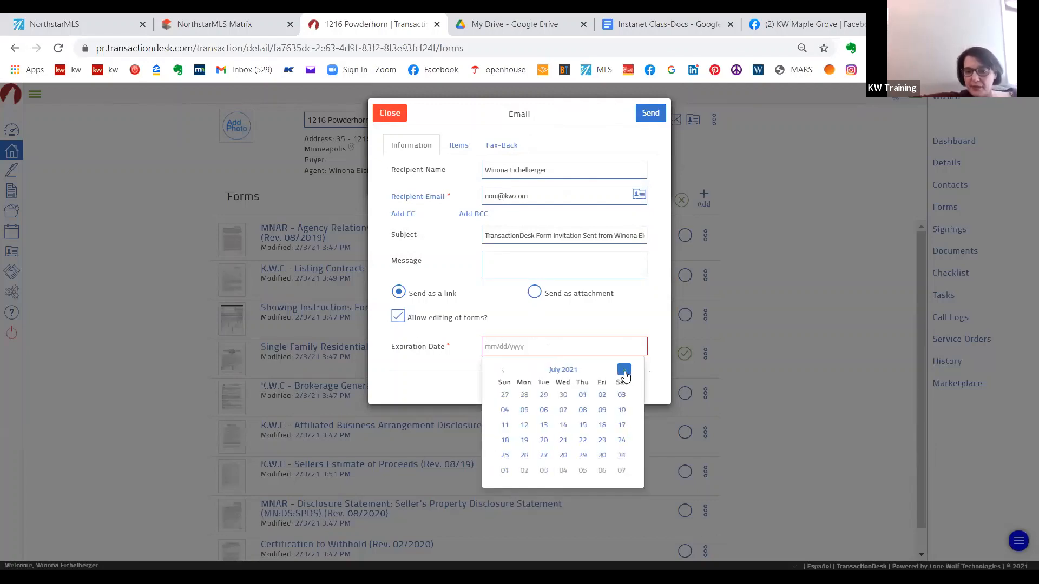
pyautogui.click(600, 396)
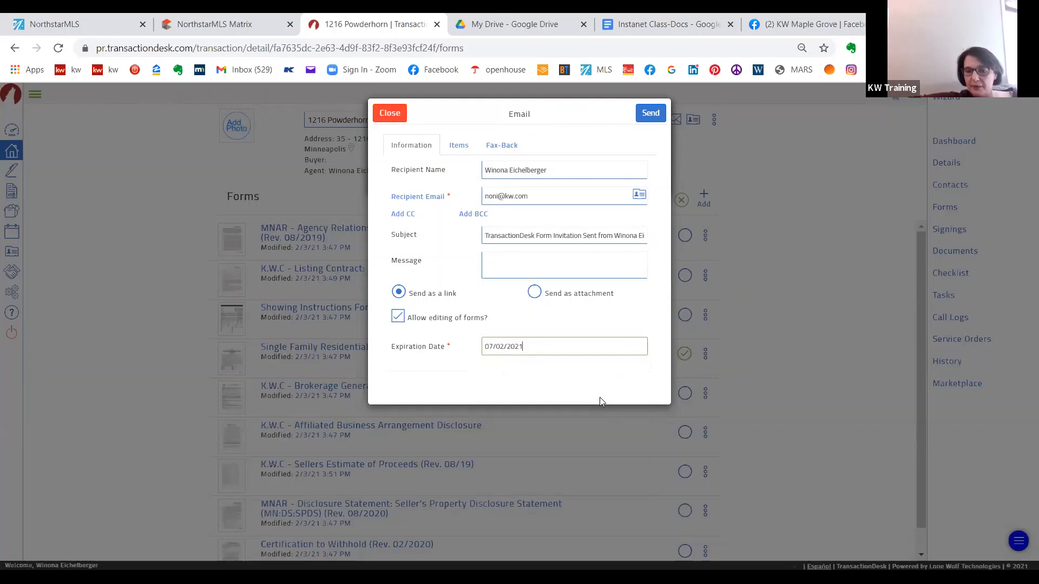
pyautogui.click(650, 115)
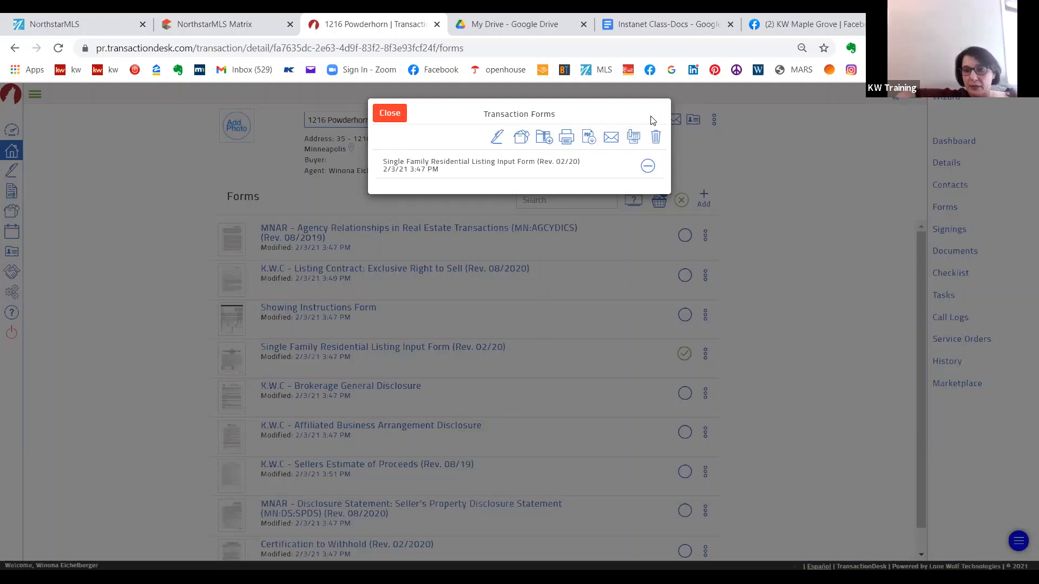
# - Close the selected transaction forms dialog and open the list of all settings
pyautogui.click(390, 114)
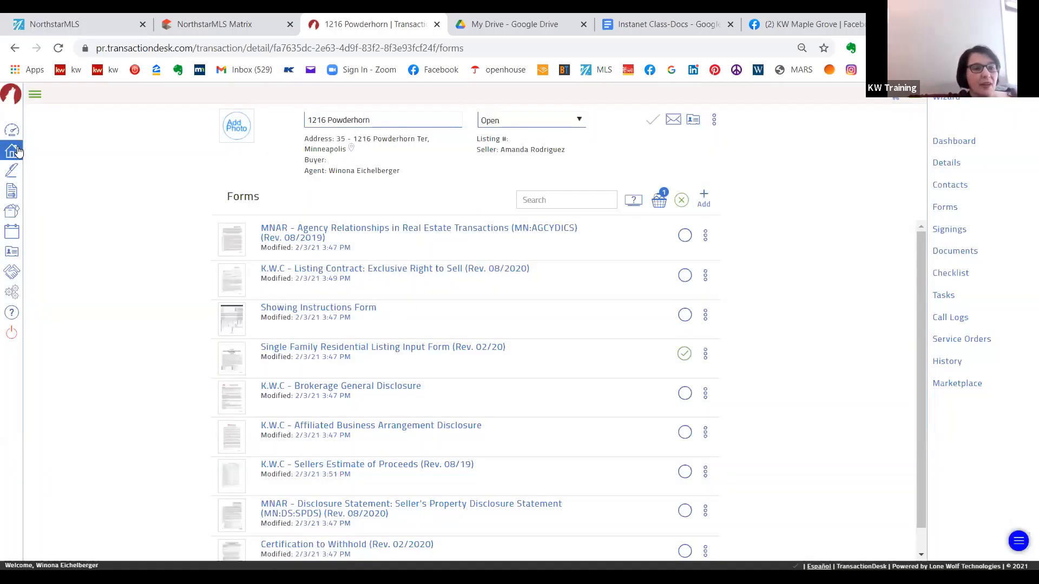
pyautogui.click(12, 291)
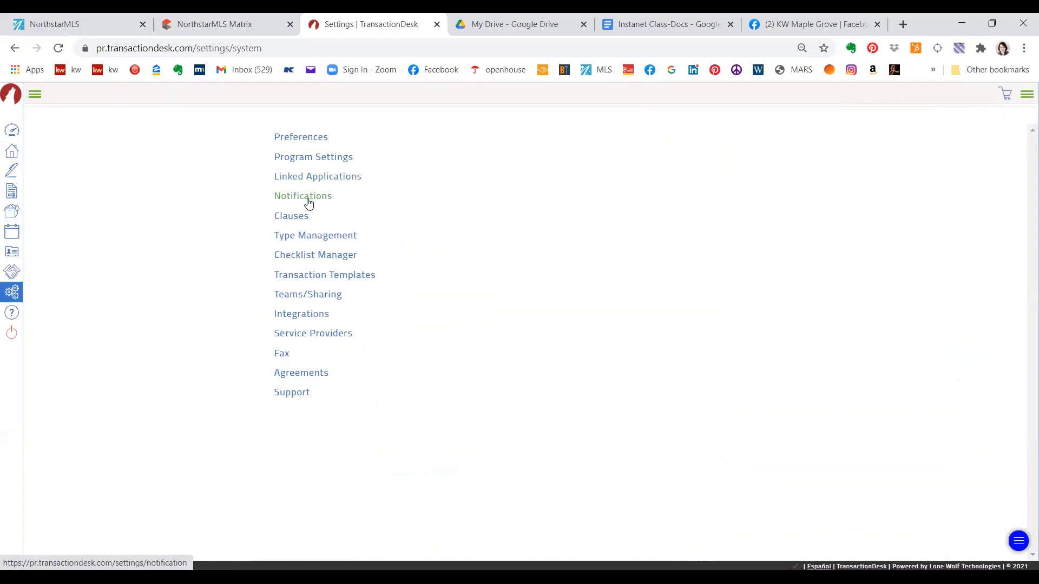
# - Review the Linked Applications settings and the General and Teams/Share notification options, and return to the list of all settings
pyautogui.click(306, 175)
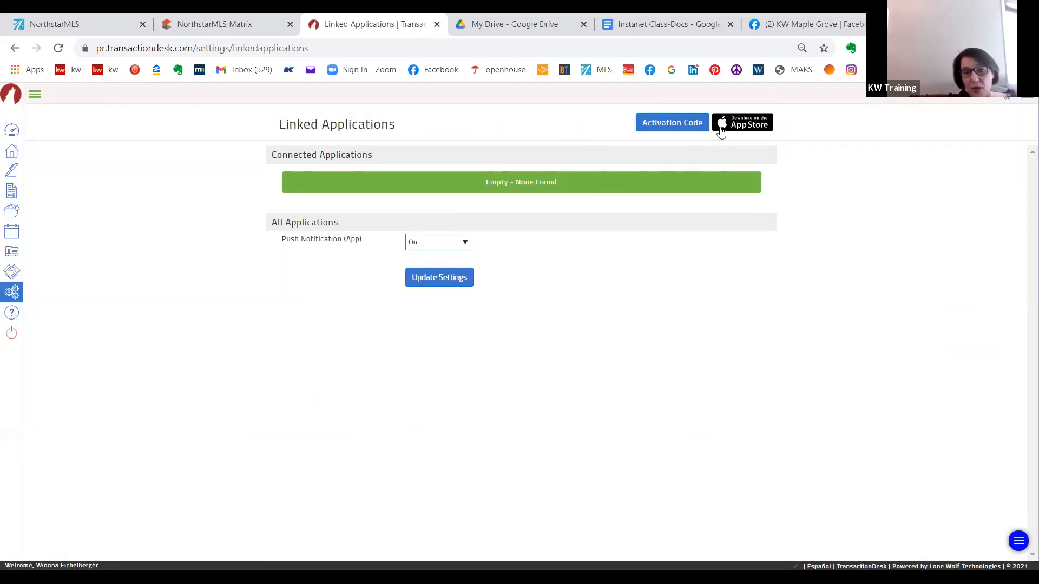
pyautogui.click(13, 291)
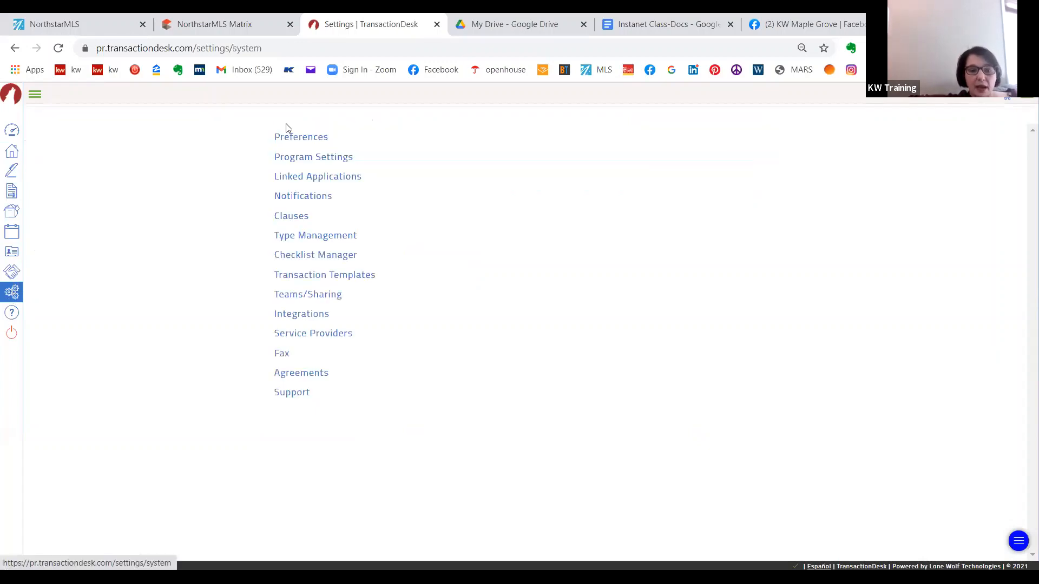
pyautogui.click(301, 198)
pyautogui.click(295, 161)
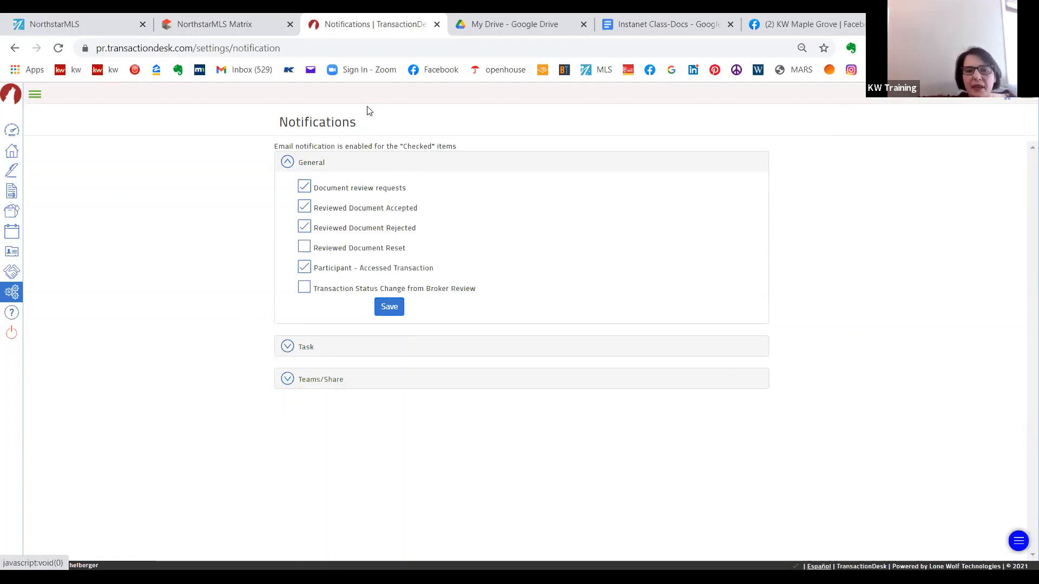
pyautogui.click(289, 381)
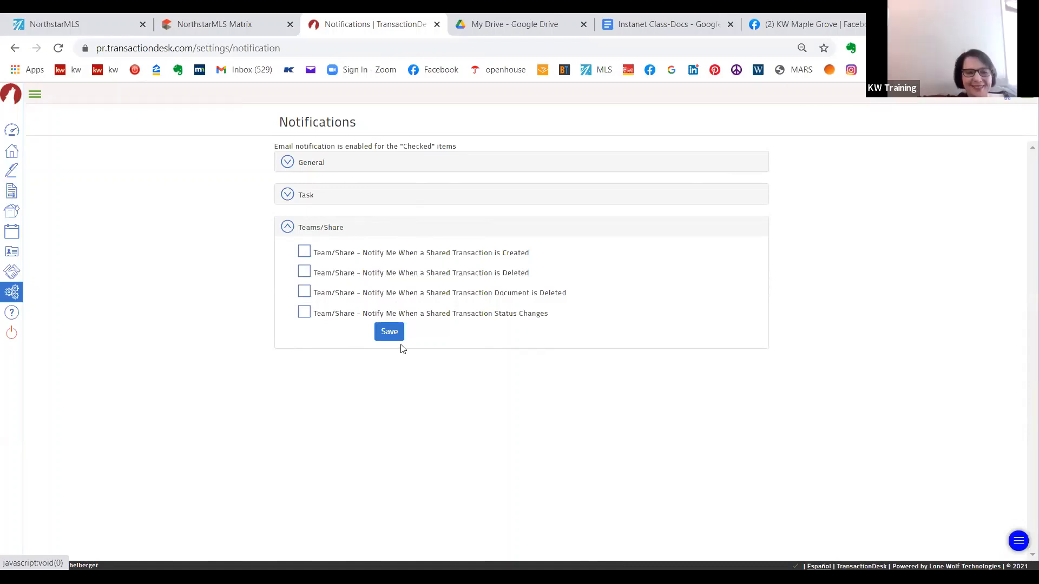
pyautogui.click(287, 228)
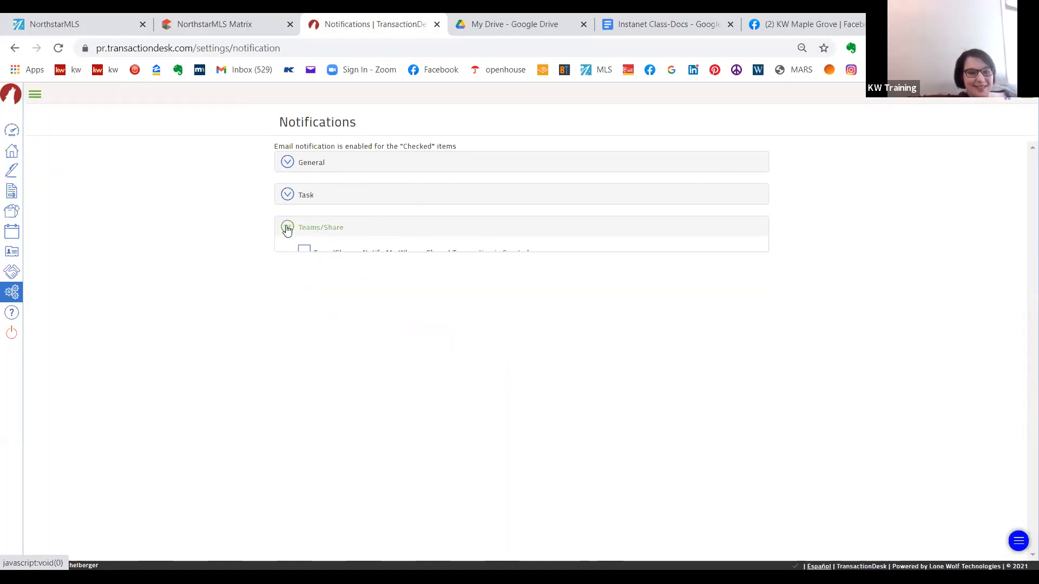
pyautogui.click(13, 295)
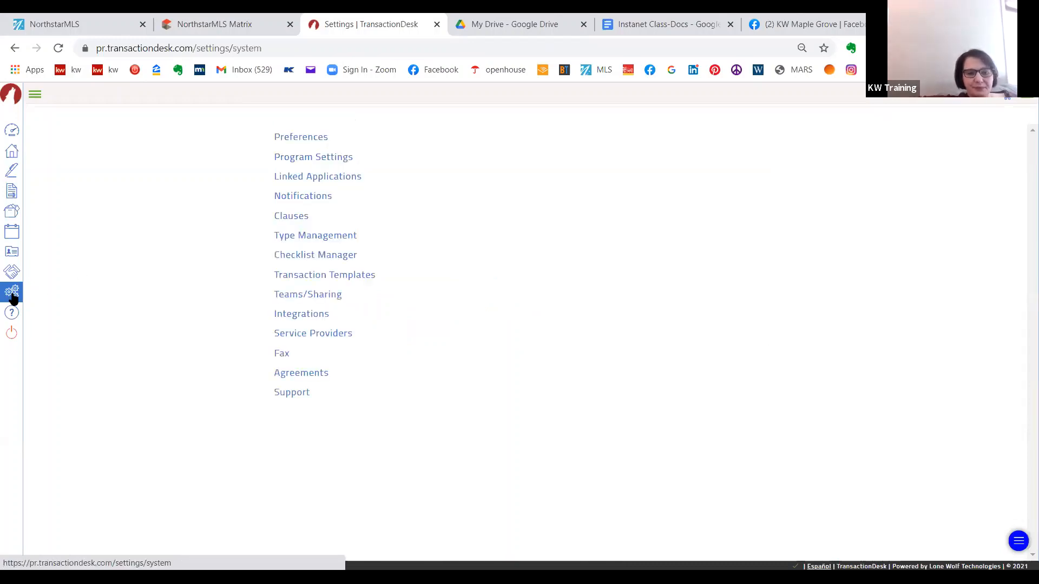
# - Open the personal clauses and view the inspection clause's content, saving the clause to close it
pyautogui.click(291, 215)
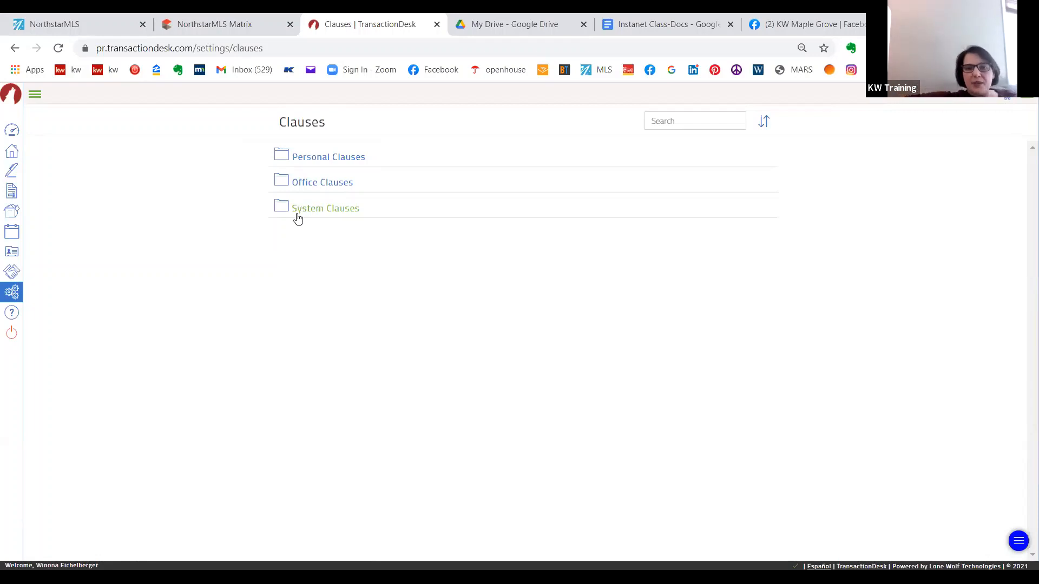
pyautogui.click(333, 162)
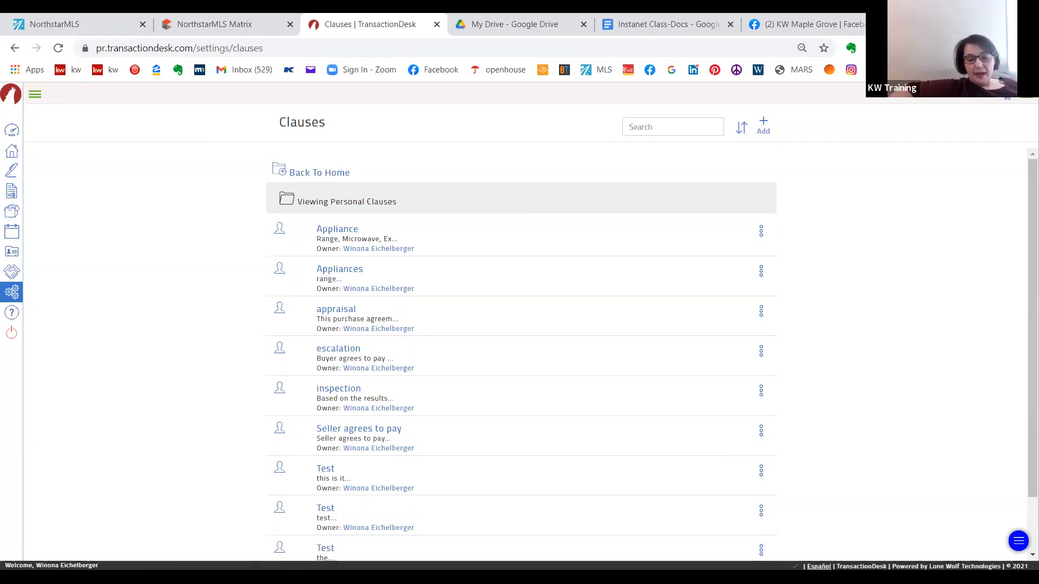
pyautogui.click(355, 395)
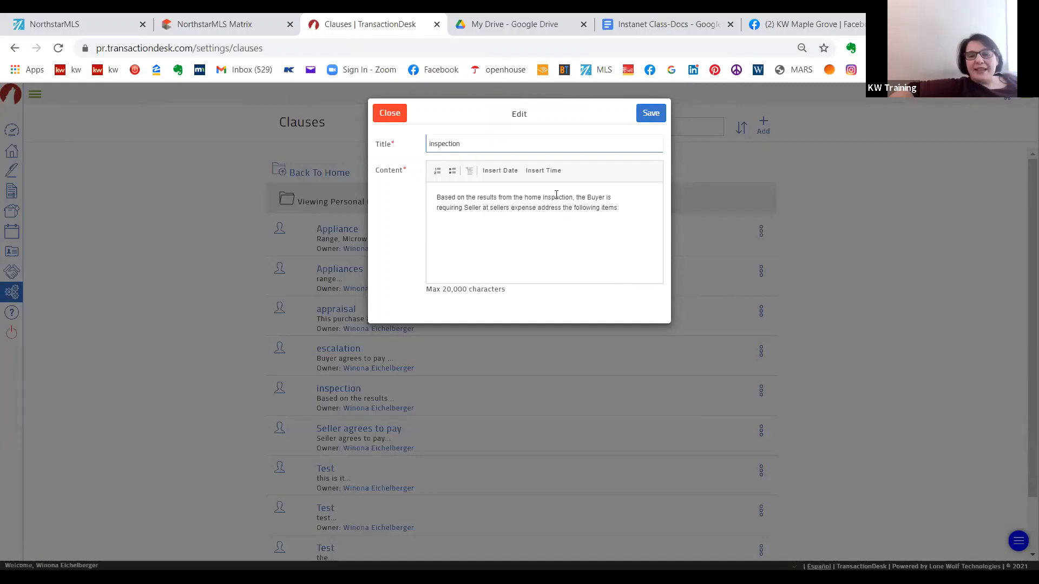
pyautogui.click(651, 114)
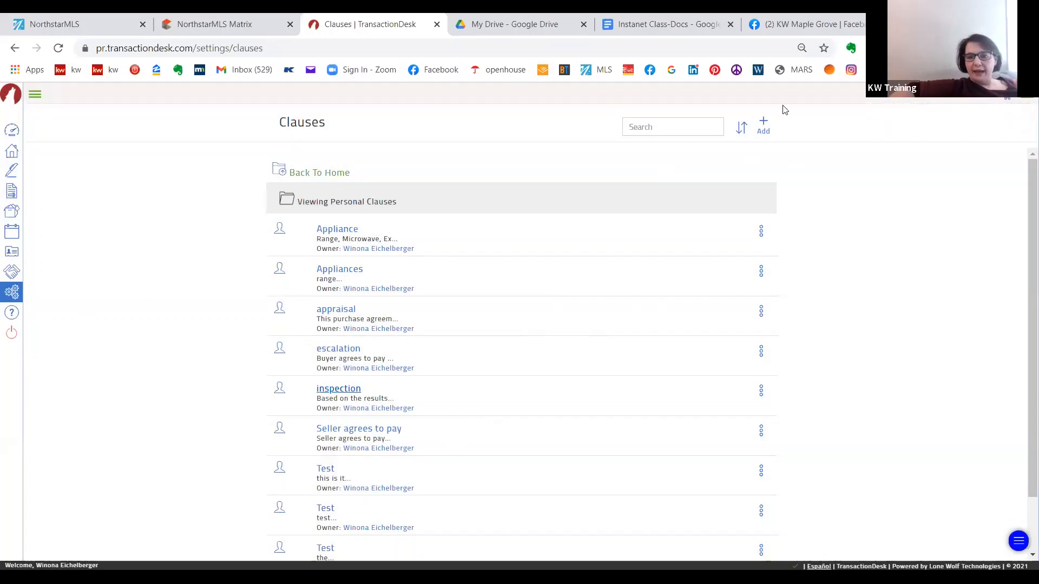
pyautogui.click(763, 126)
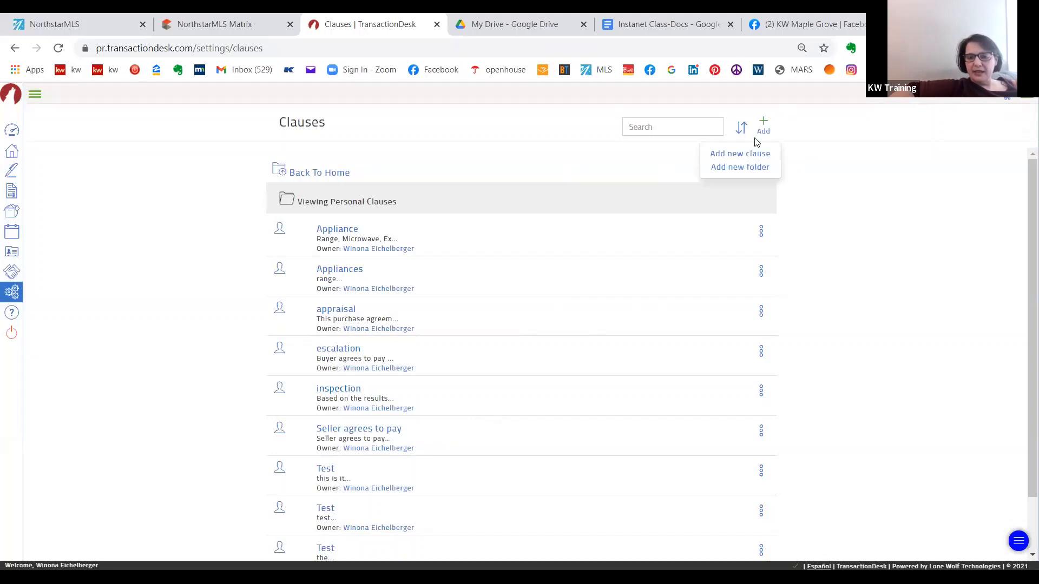
pyautogui.click(745, 154)
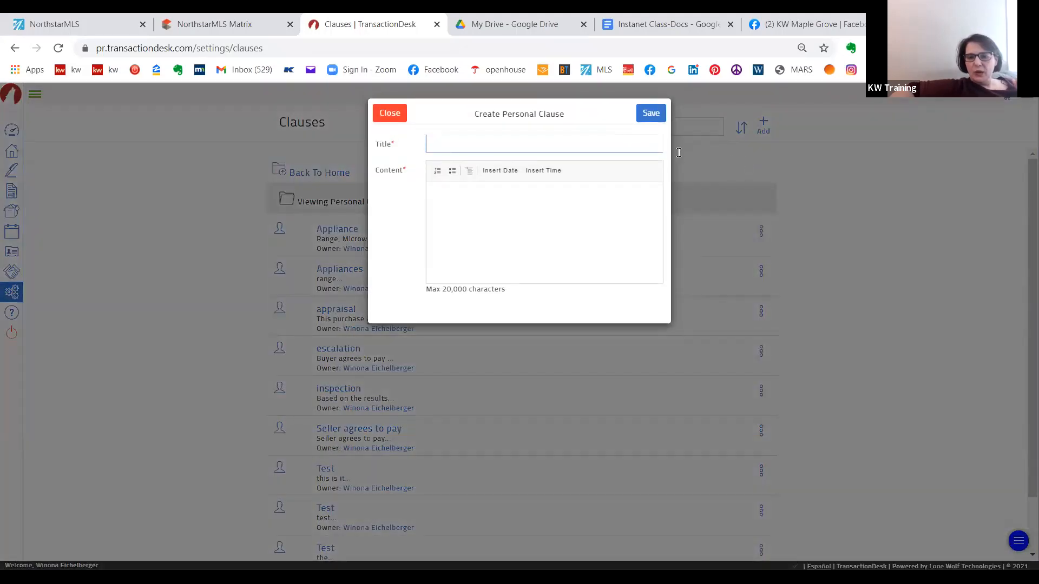
pyautogui.click(539, 145)
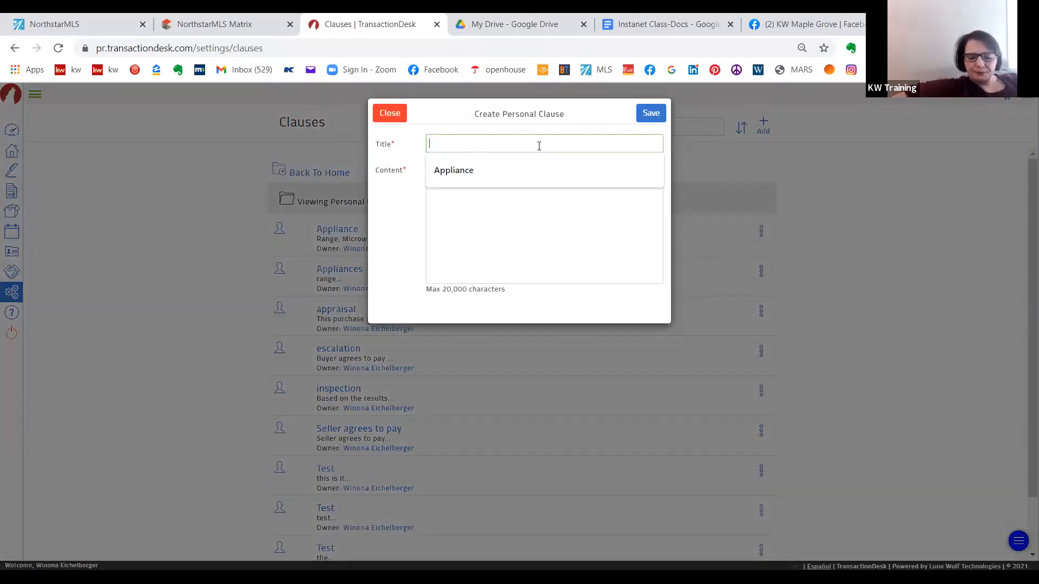
pyautogui.write('S')
pyautogui.press('BackSpace')
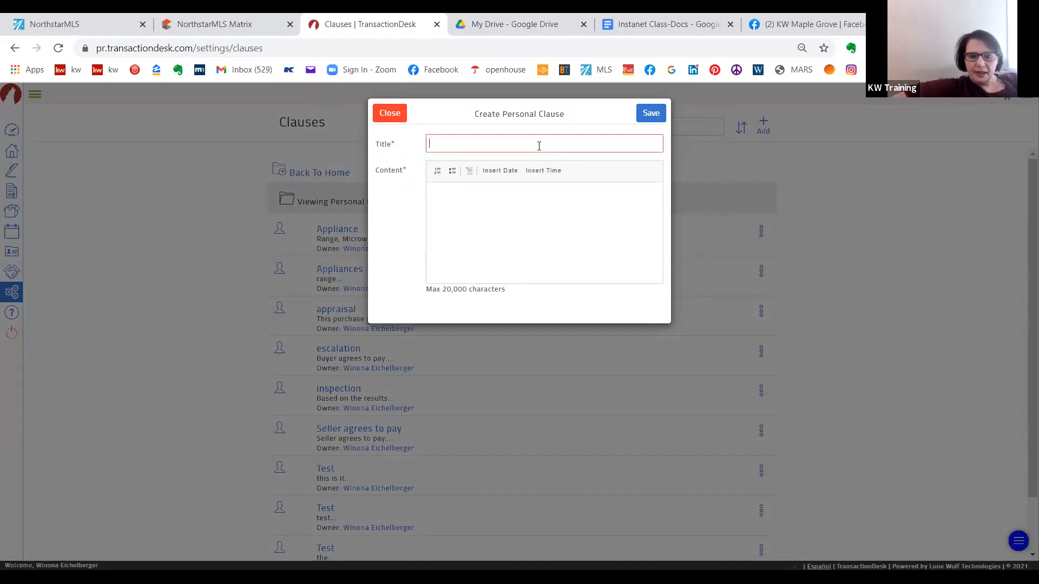
pyautogui.write('Contig')
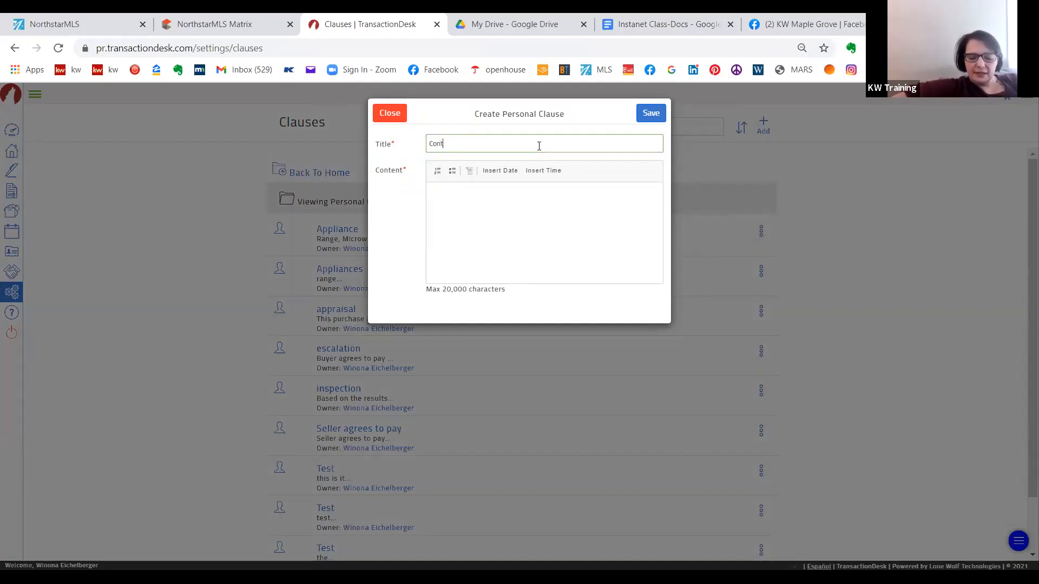
pyautogui.click(380, 114)
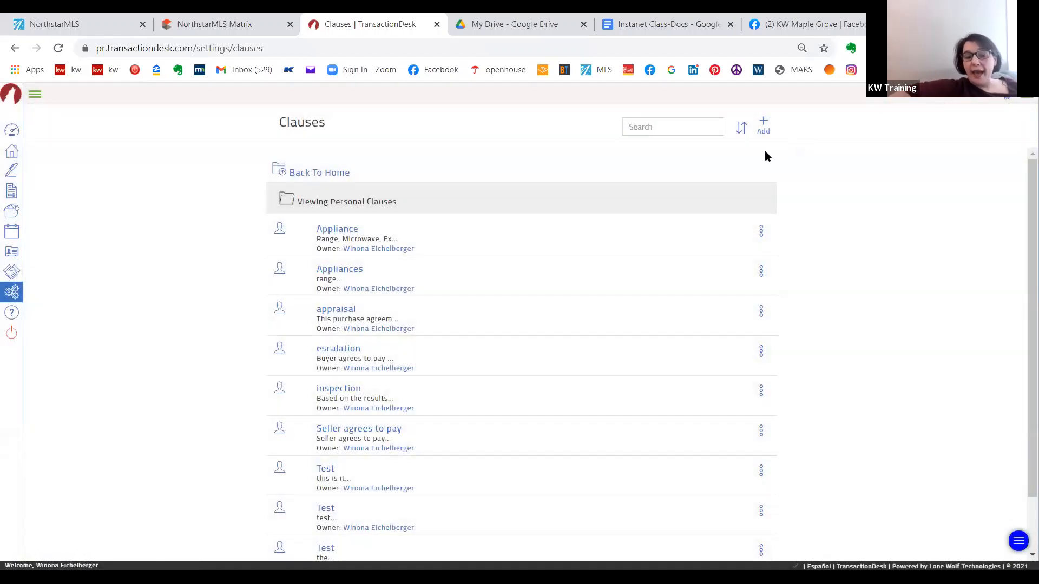
# - Start a new personal clause titled "Contingent on Seller finding a property", correcting the misspelled word to "Contingent"
pyautogui.click(764, 123)
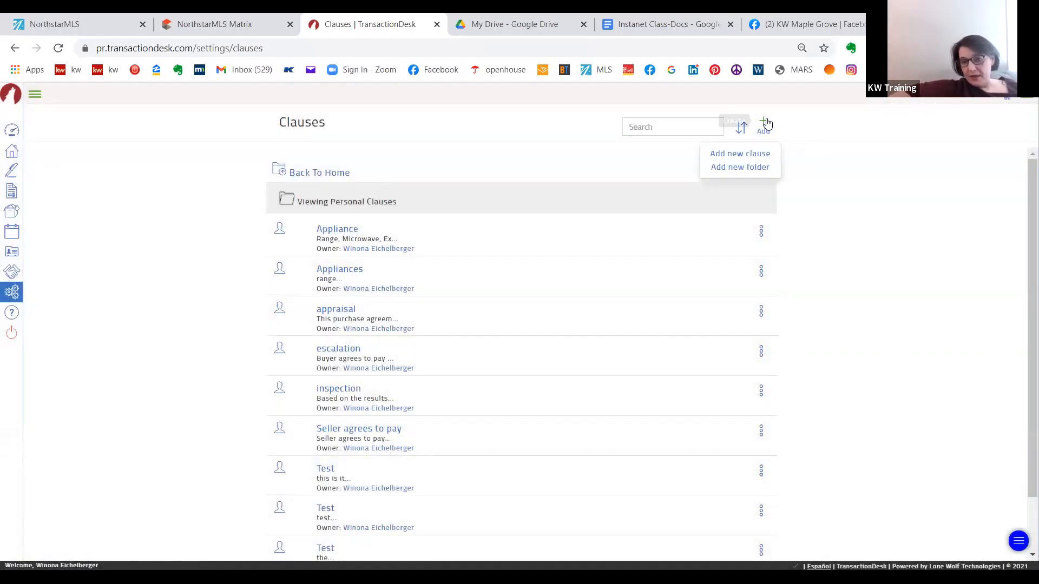
pyautogui.click(740, 154)
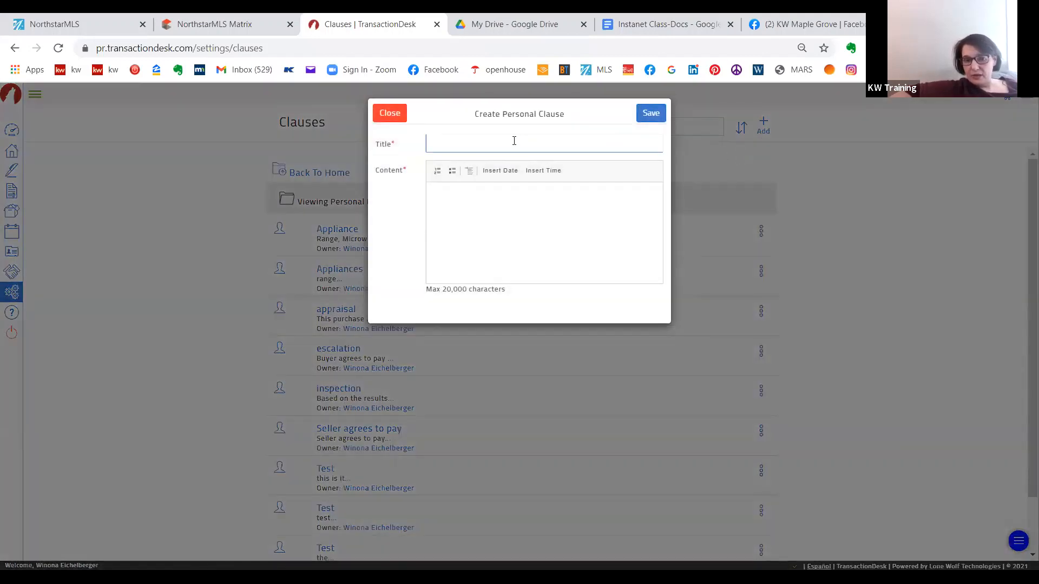
pyautogui.click(512, 140)
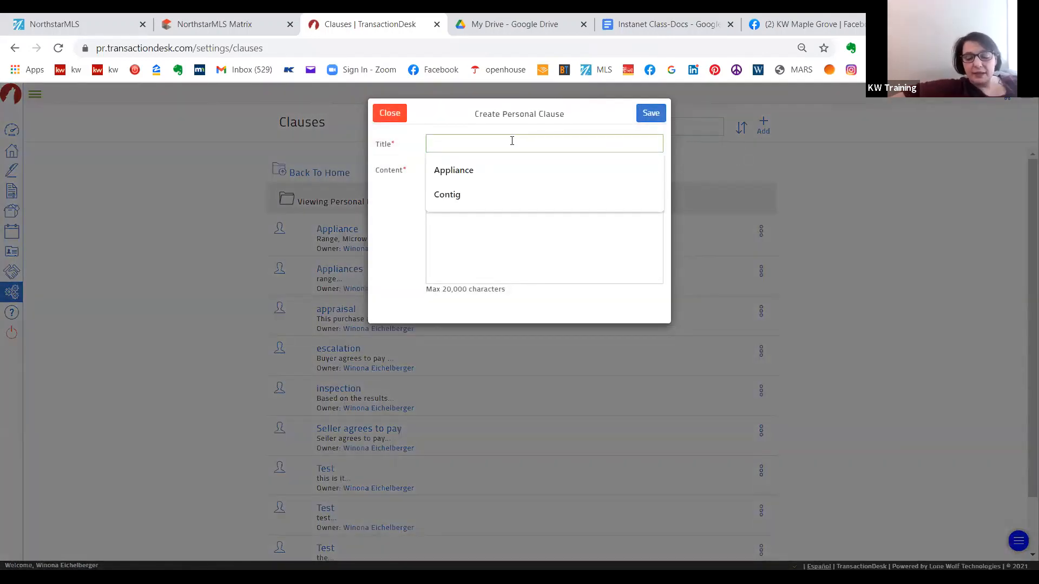
pyautogui.write('Cont')
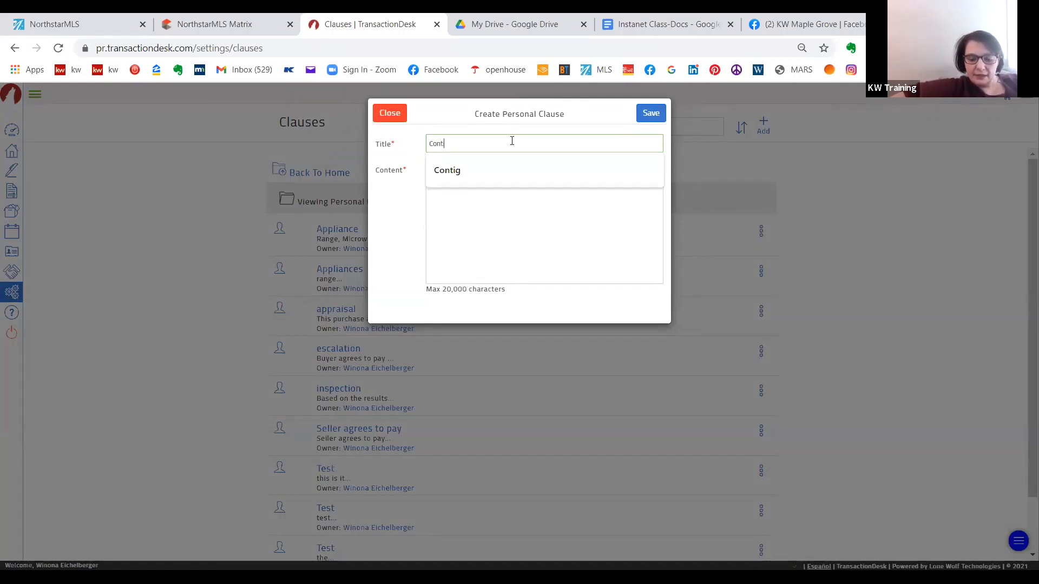
pyautogui.write('igent on')
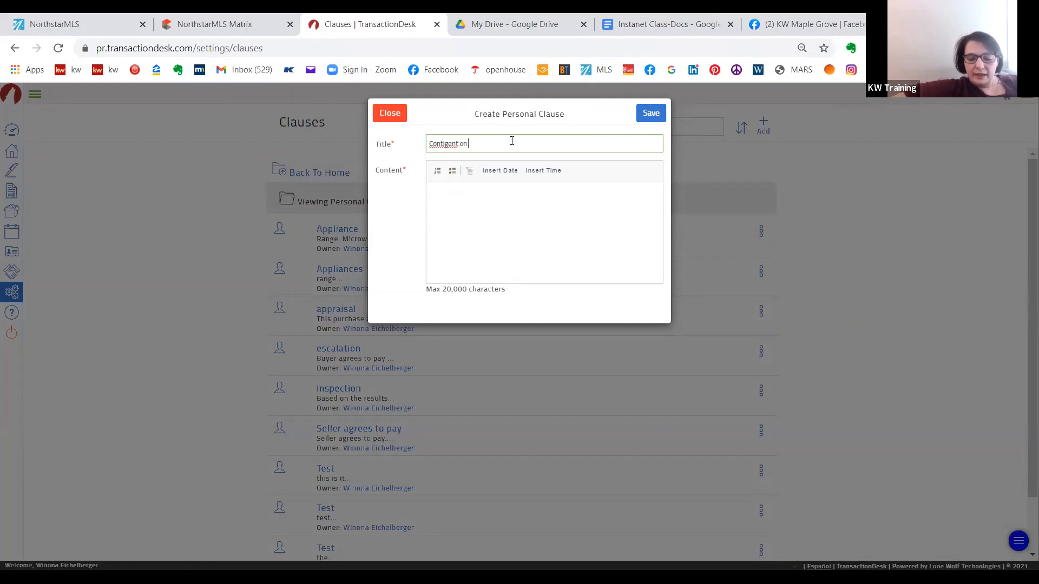
pyautogui.write(' Seller')
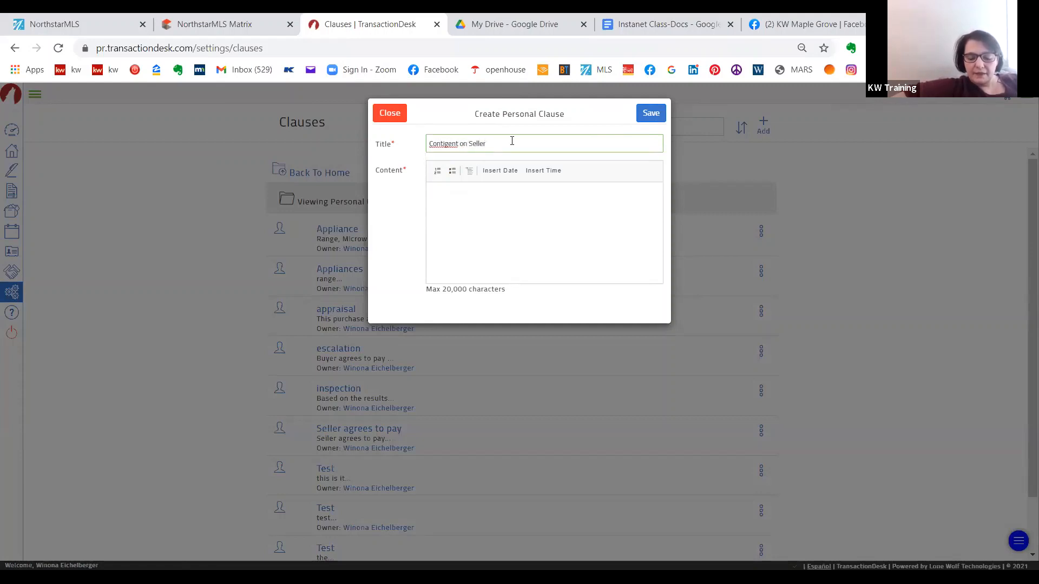
pyautogui.write(' finding')
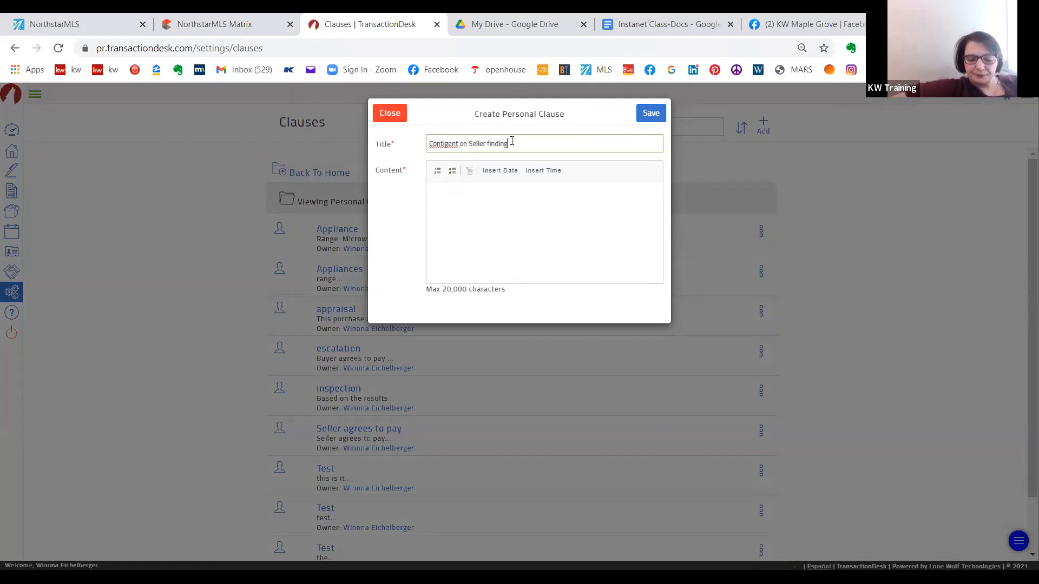
pyautogui.write(' a pr')
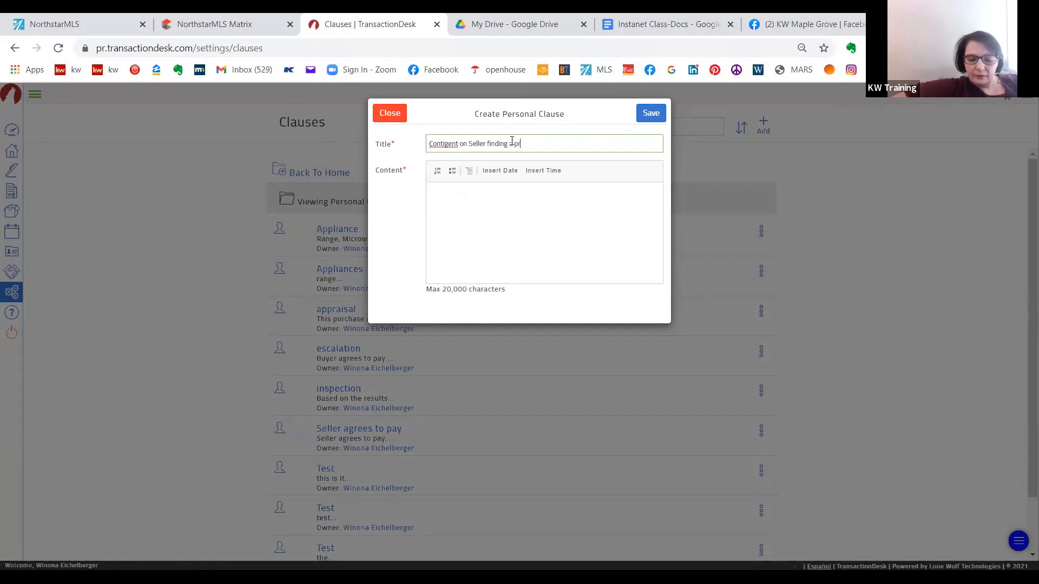
pyautogui.write('operty')
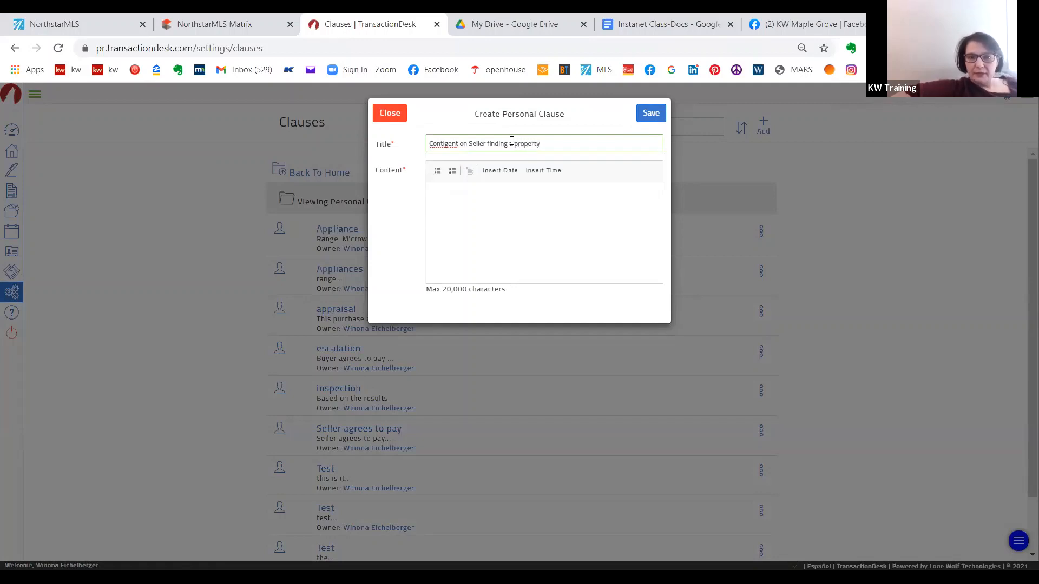
pyautogui.rightClick(445, 143)
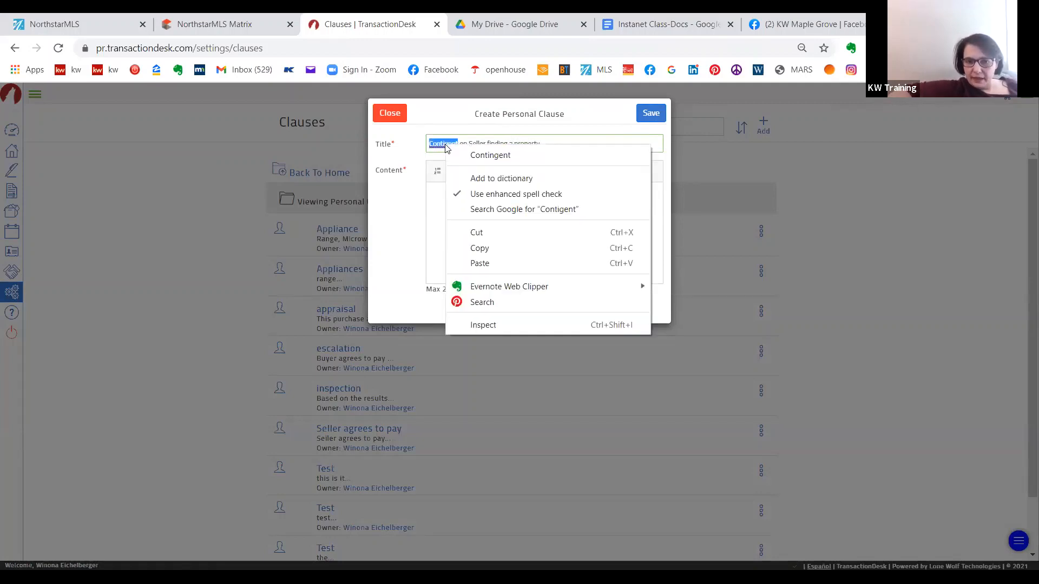
pyautogui.click(490, 156)
# - Paste the copied seller contingency text, with its Feb. 15, 2021 deadline, as the new clause's content, and save the clause after reading it through
pyautogui.click(447, 211)
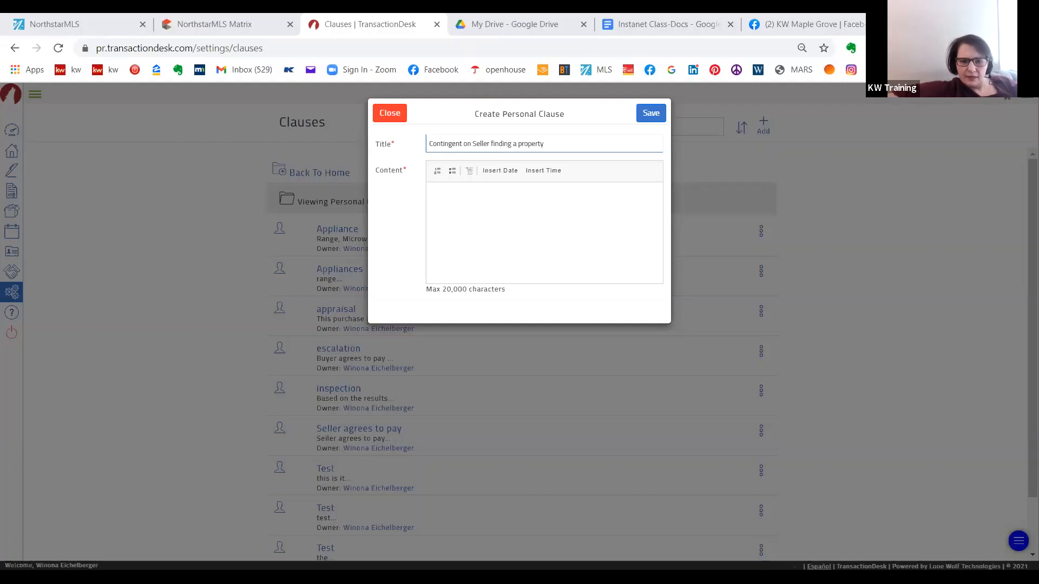
pyautogui.hotkey('ctrl', 'v')
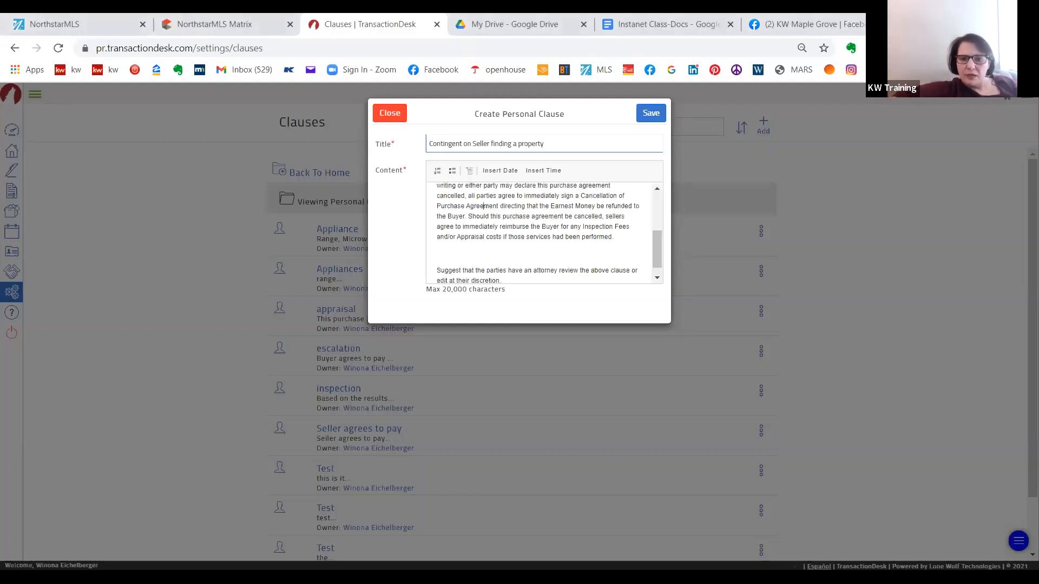
pyautogui.scroll(5, 483, 203)
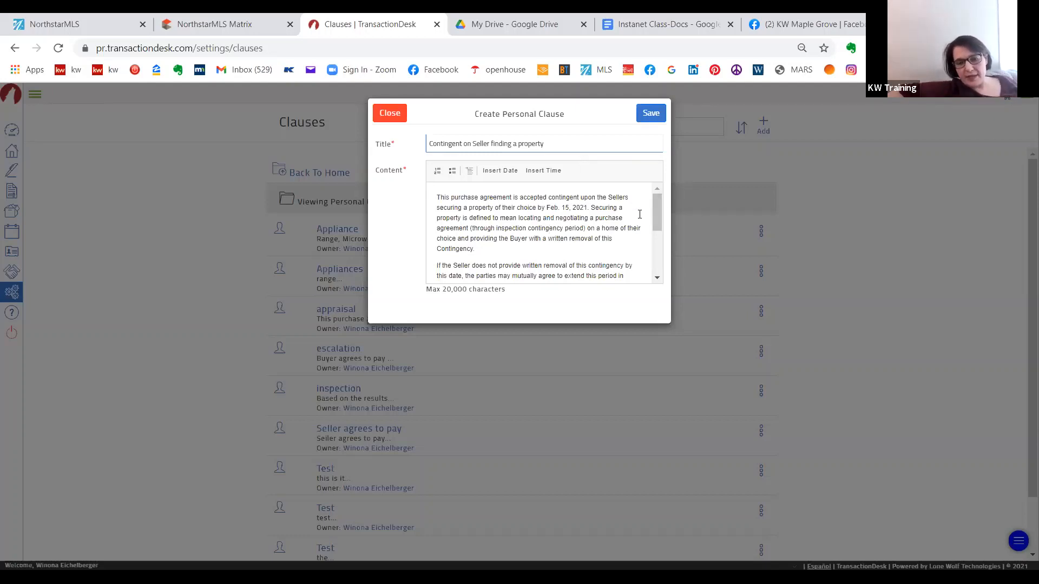
pyautogui.click(657, 279)
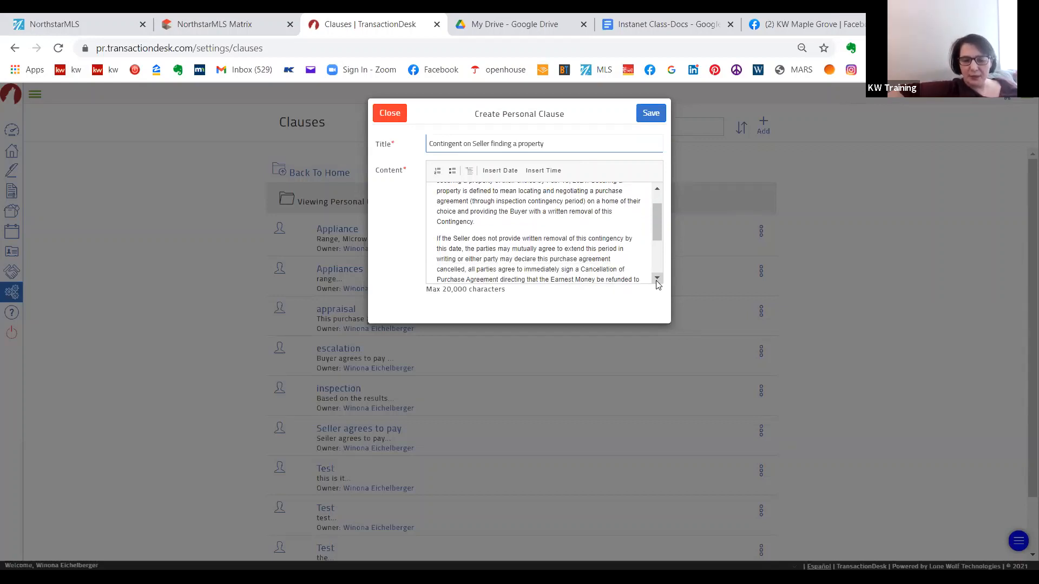
pyautogui.click(657, 279)
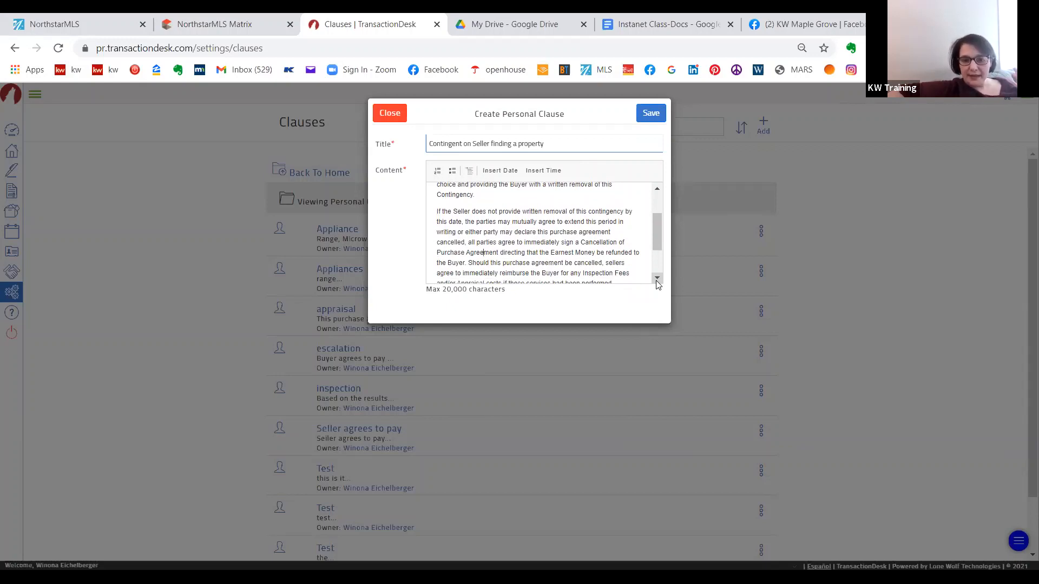
pyautogui.click(657, 279)
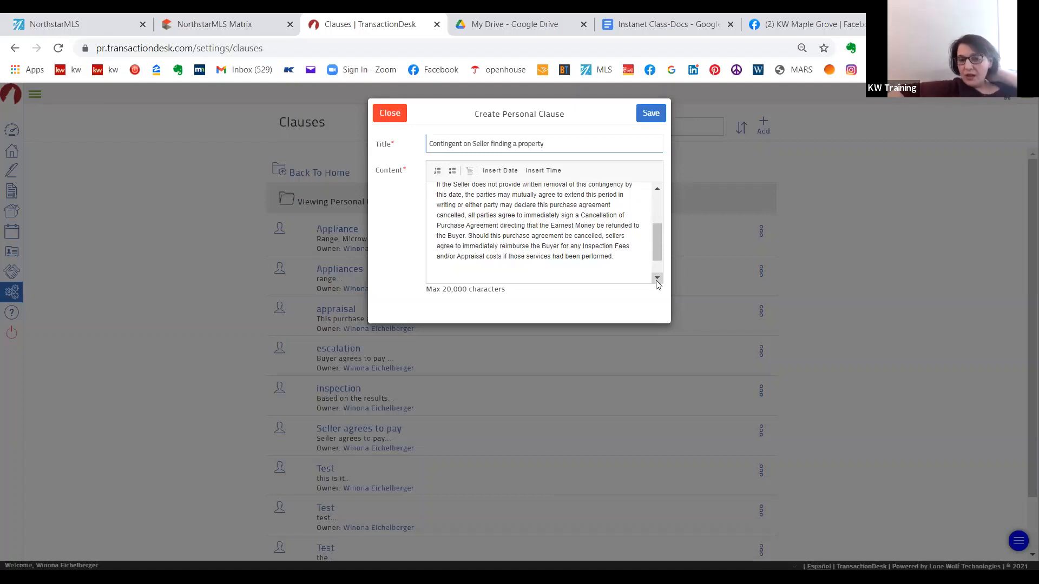
pyautogui.click(657, 279)
pyautogui.scroll(1, 661, 206)
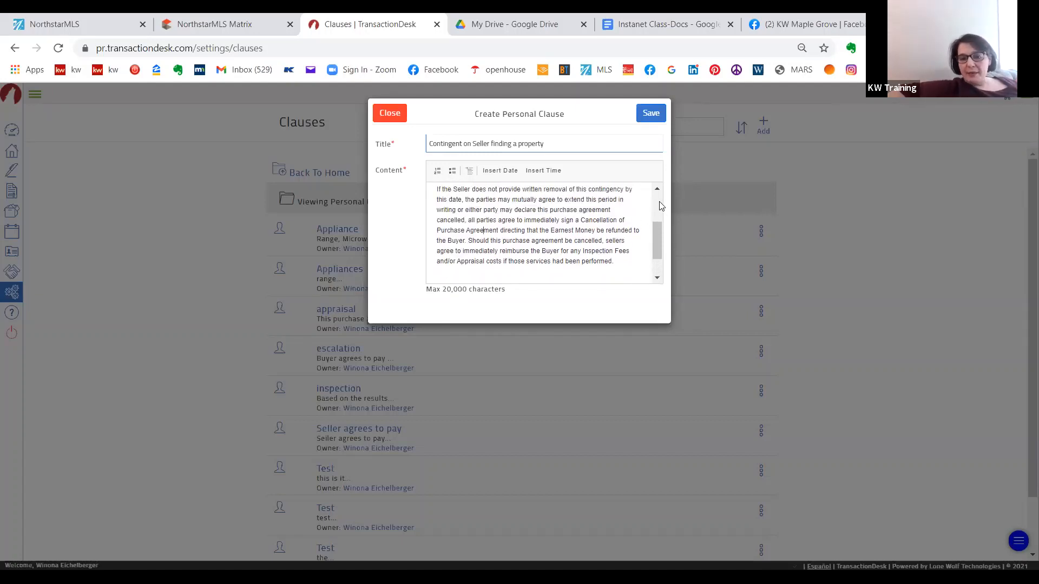
pyautogui.scroll(2, 660, 205)
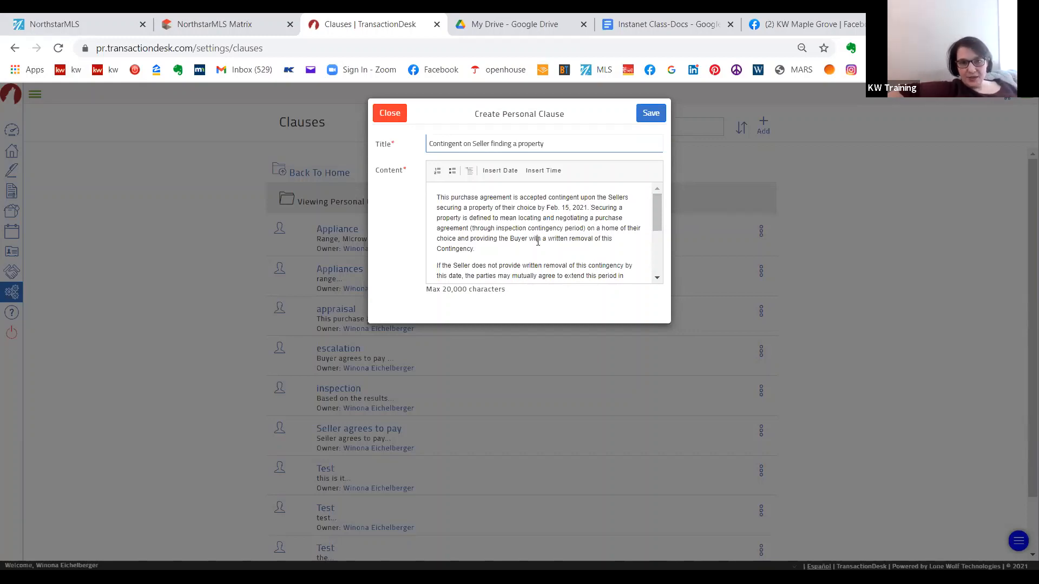
pyautogui.click(652, 116)
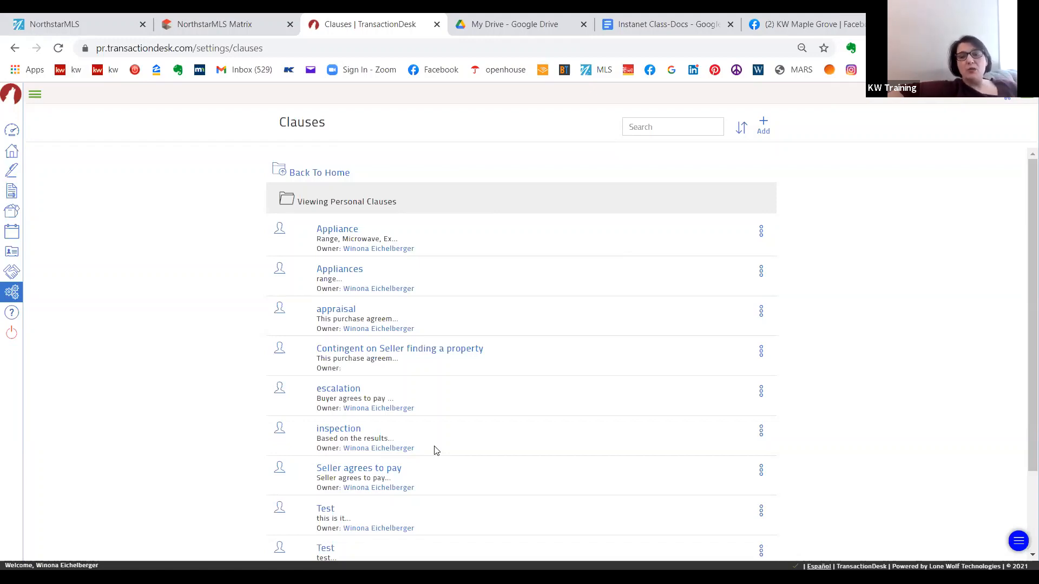
# - Open the residential listing transaction modified 2/8/21 at 11:44 AM and show its full list of forms
pyautogui.click(12, 152)
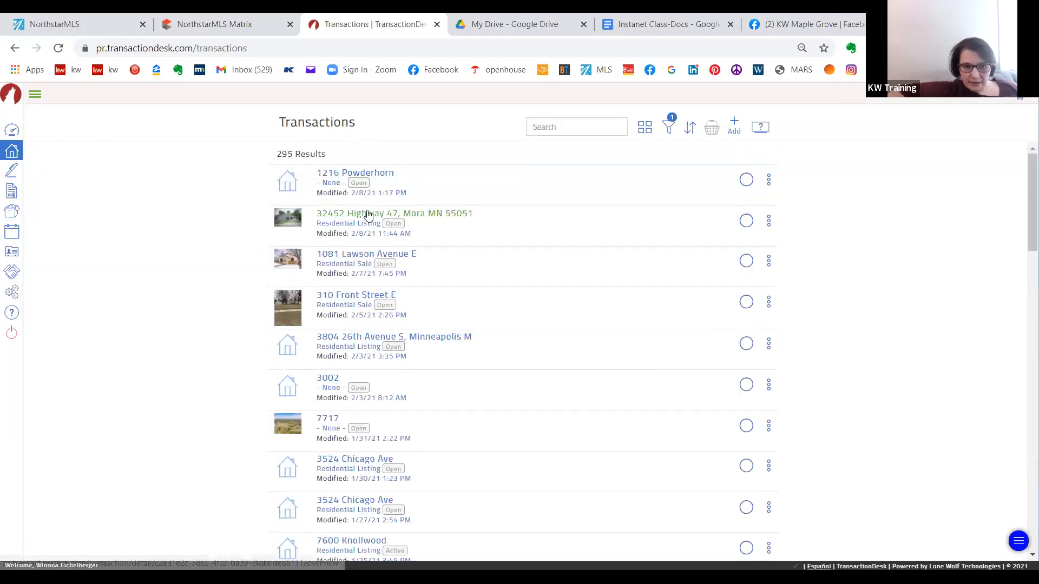
pyautogui.click(366, 215)
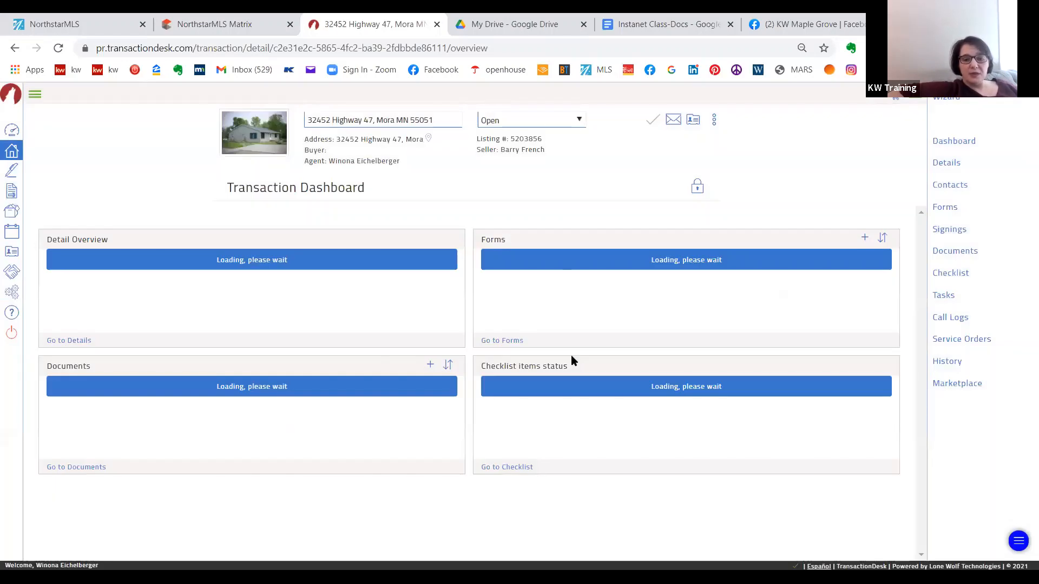
pyautogui.click(509, 341)
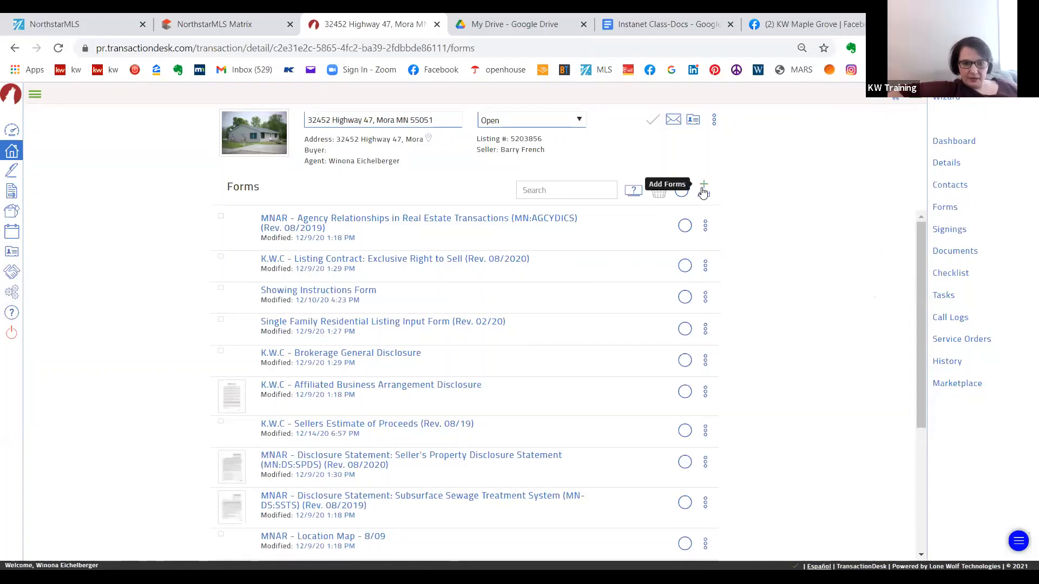
# - Search the form library for "counter" and add the MNAR Addendum to Commercial Purchase Agreement: Counteroffer from the 2020 forms to the transaction
pyautogui.click(703, 190)
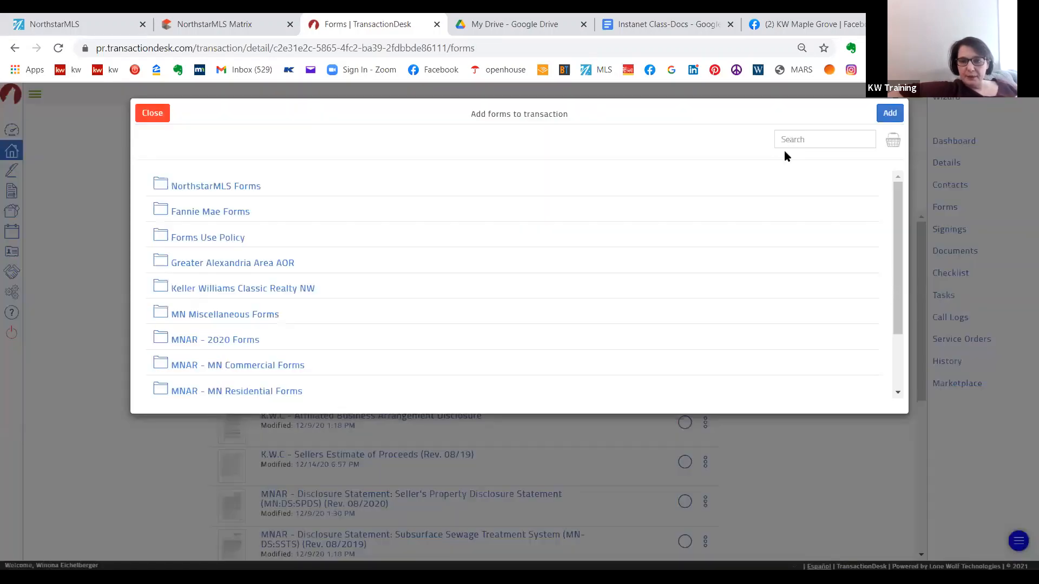
pyautogui.click(800, 133)
pyautogui.write('co')
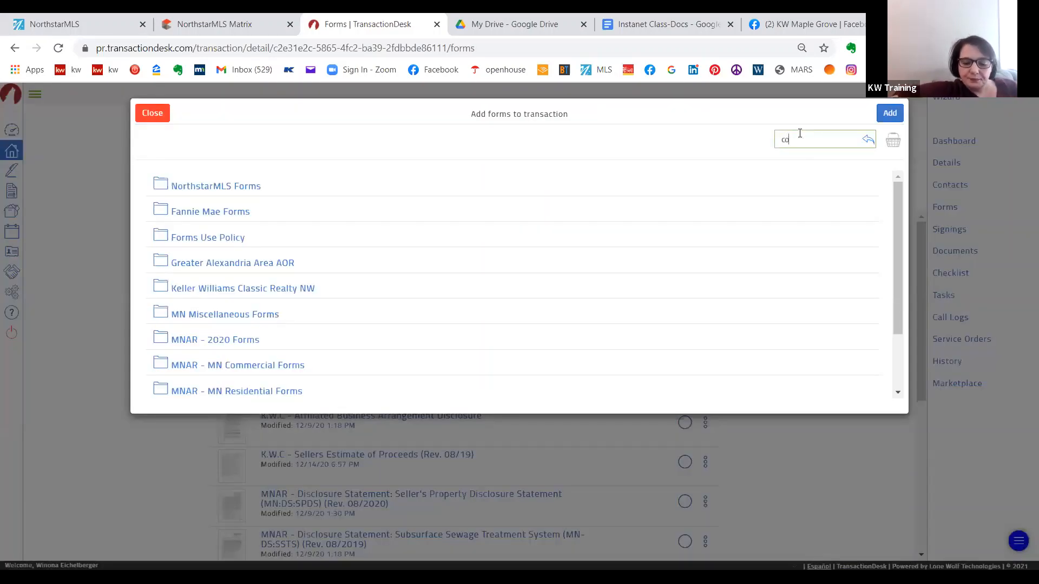
pyautogui.write('unter')
pyautogui.press('Return')
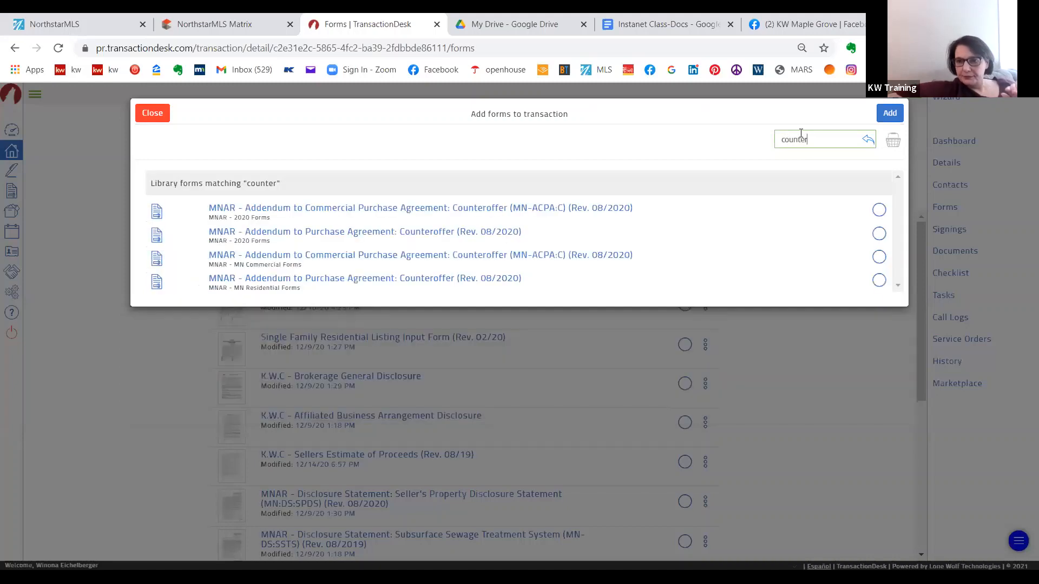
pyautogui.click(878, 209)
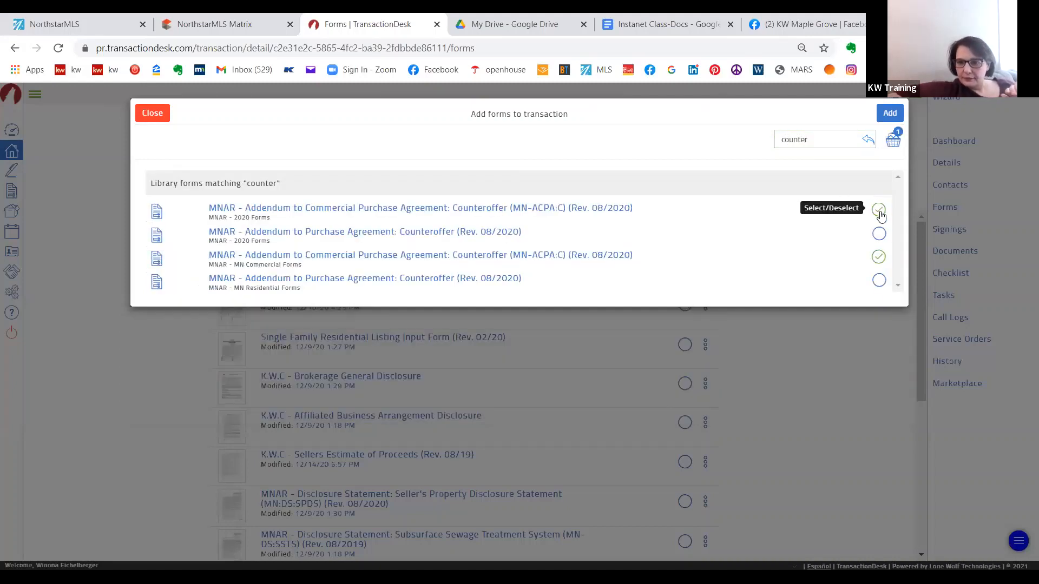
pyautogui.click(888, 117)
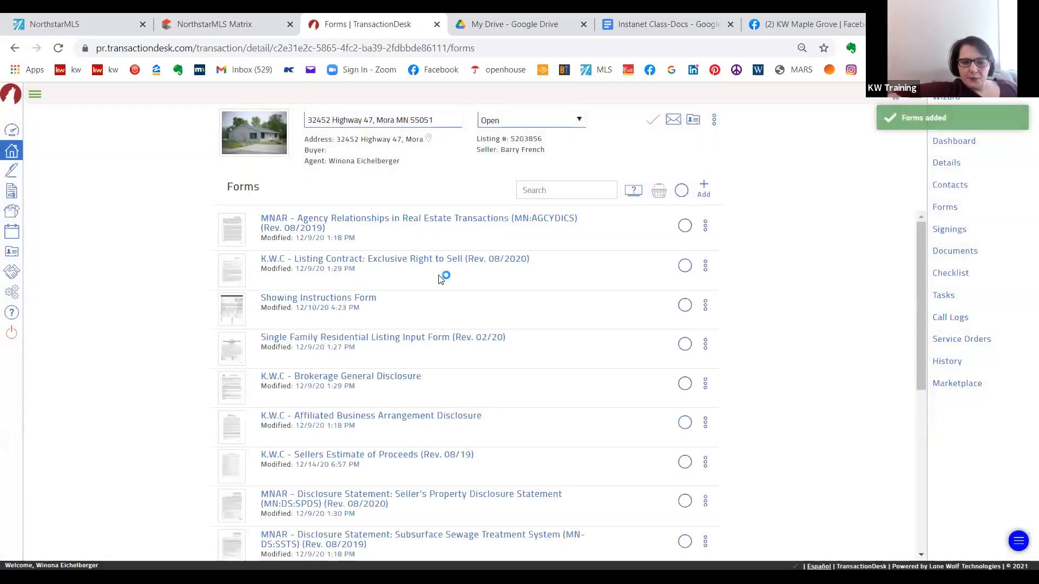
# - Open the transaction's Addendum to Purchase Agreement: Counteroffer form at its OTHER section on line 20
pyautogui.scroll(-3, 439, 278)
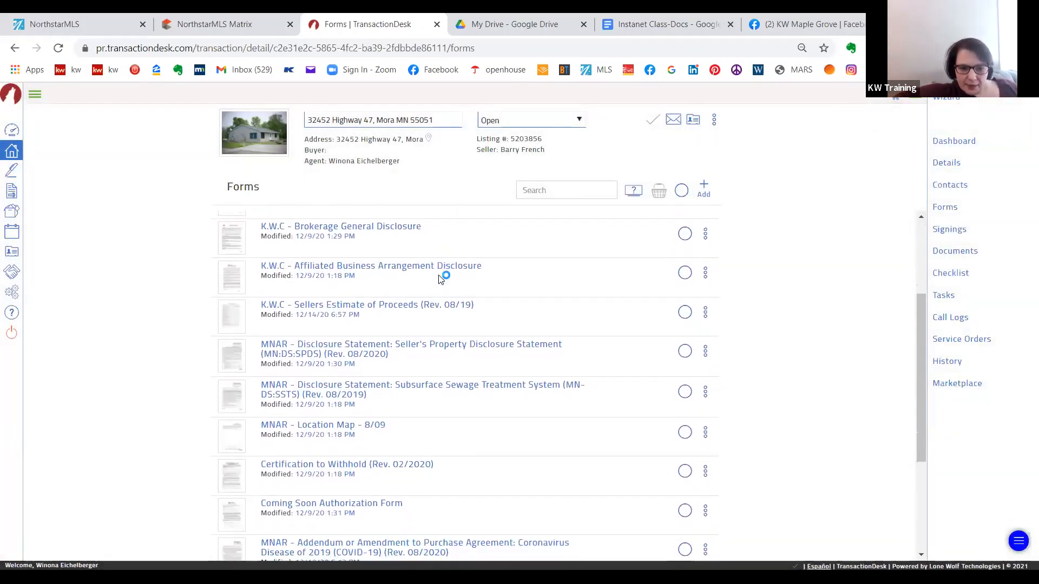
pyautogui.scroll(-4, 439, 278)
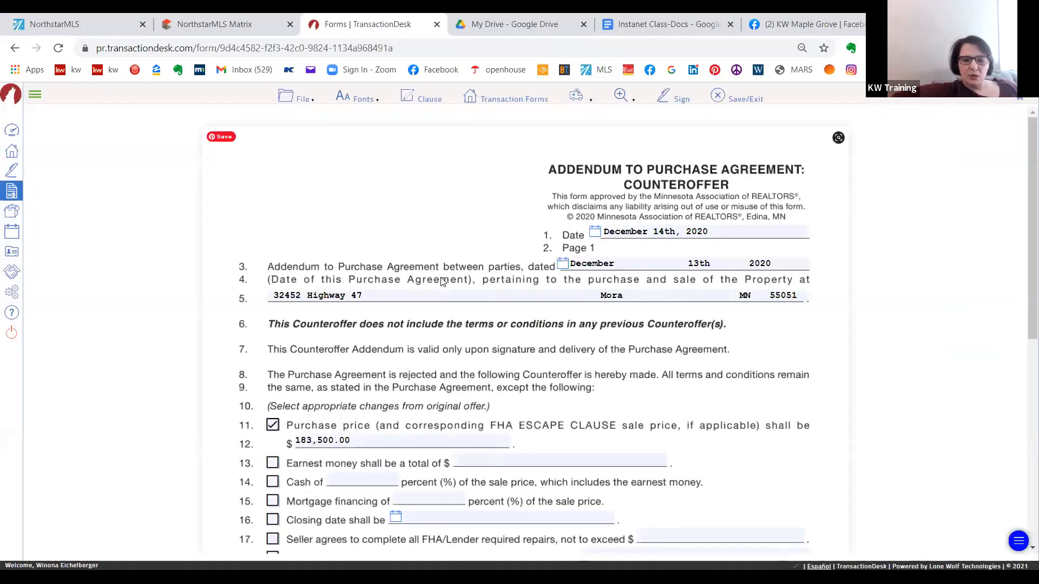
pyautogui.scroll(-7, 442, 281)
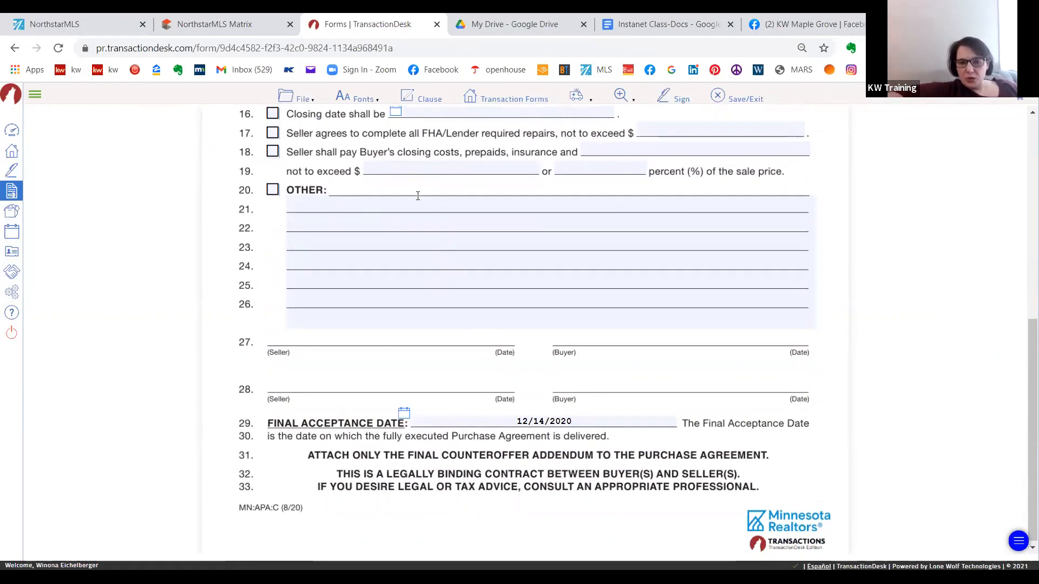
# - Insert the personal clause "Contingent on Seller finding a property" into the OTHER field and delete its closing sentence suggesting attorney review
pyautogui.click(322, 197)
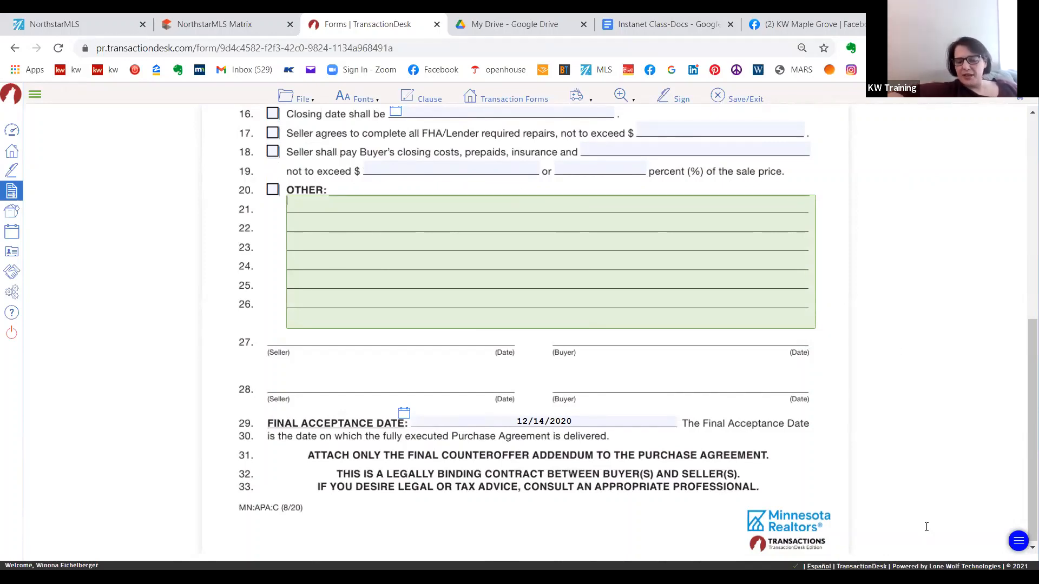
pyautogui.click(409, 98)
pyautogui.click(453, 173)
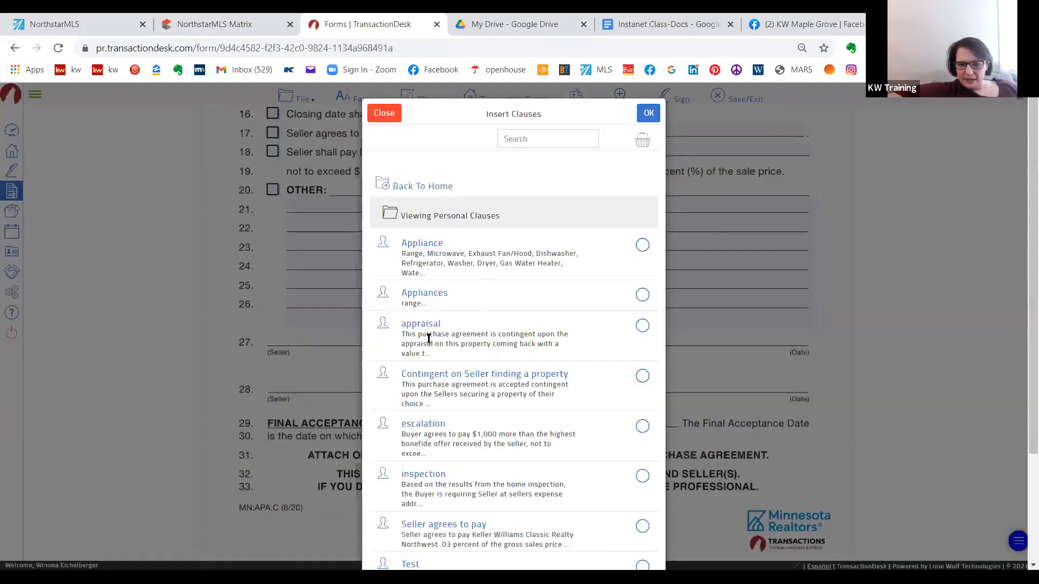
pyautogui.click(641, 377)
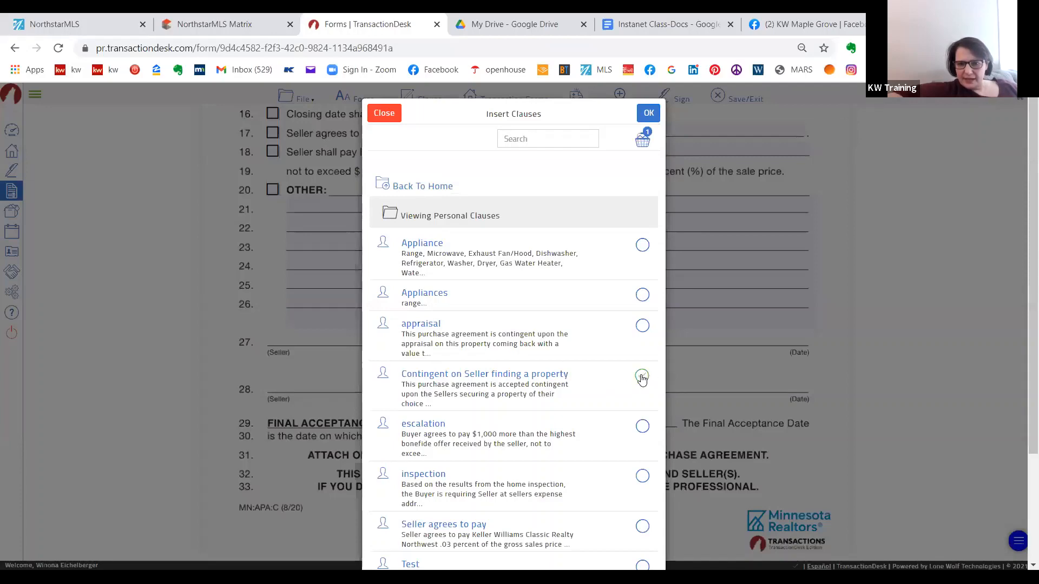
pyautogui.click(652, 112)
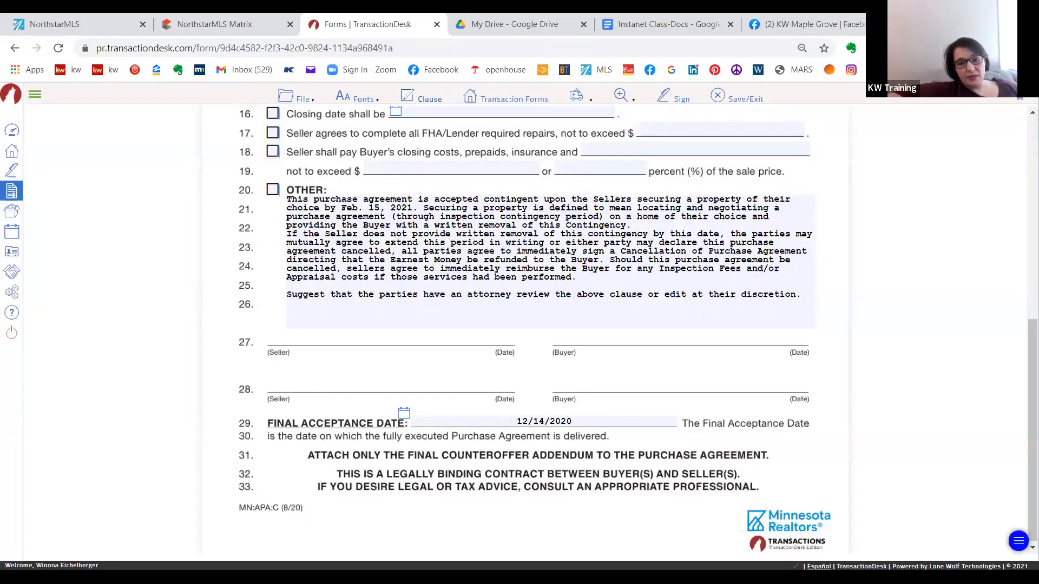
pyautogui.tripleClick(600, 295)
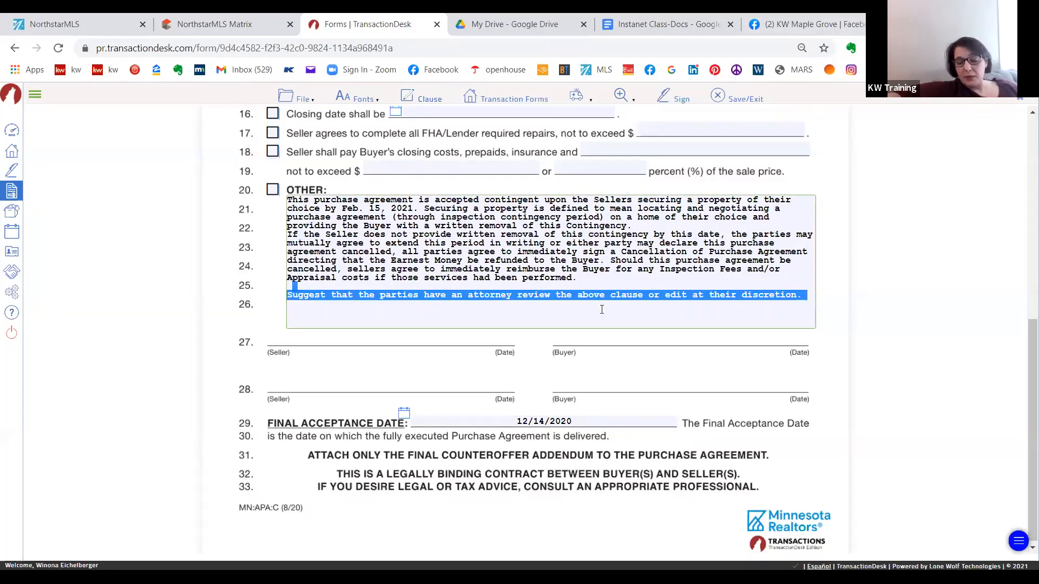
pyautogui.press('BackSpace')
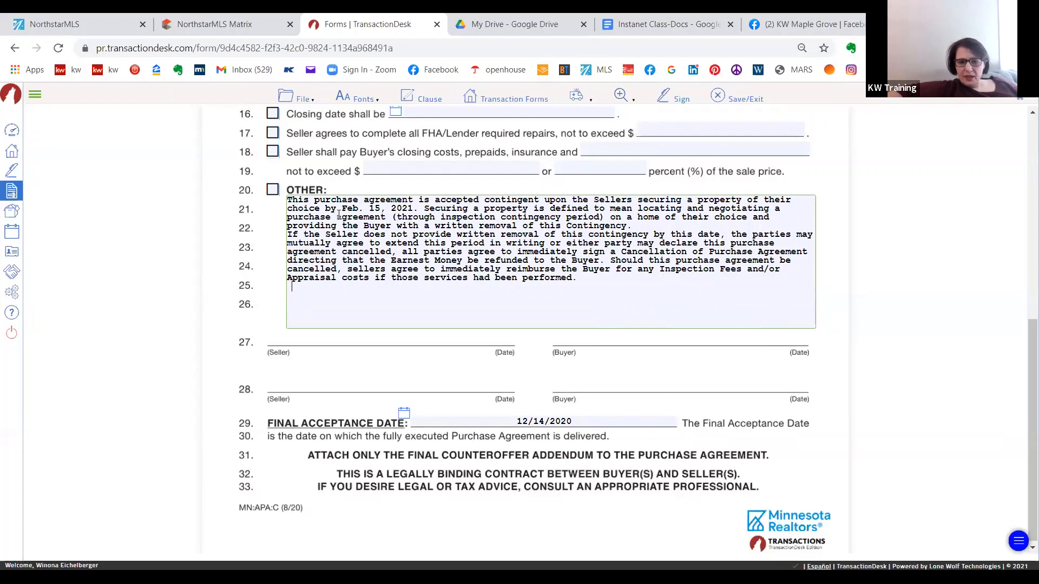
# - Change the month of the clause's property-securing deadline to April, making the date April 15, 2021
pyautogui.moveTo(336, 208); pyautogui.dragTo(413, 211)
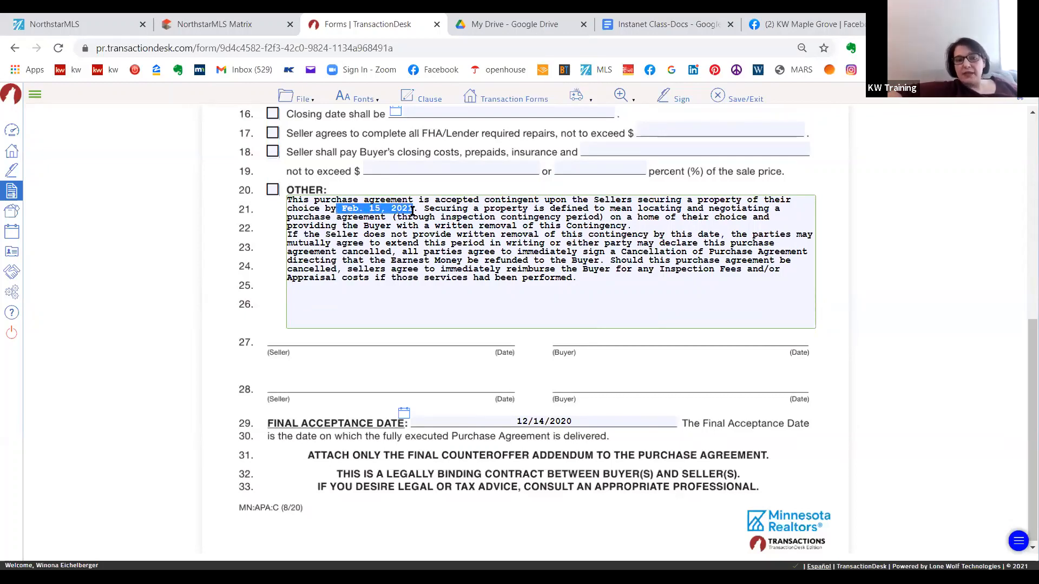
pyautogui.click(488, 83)
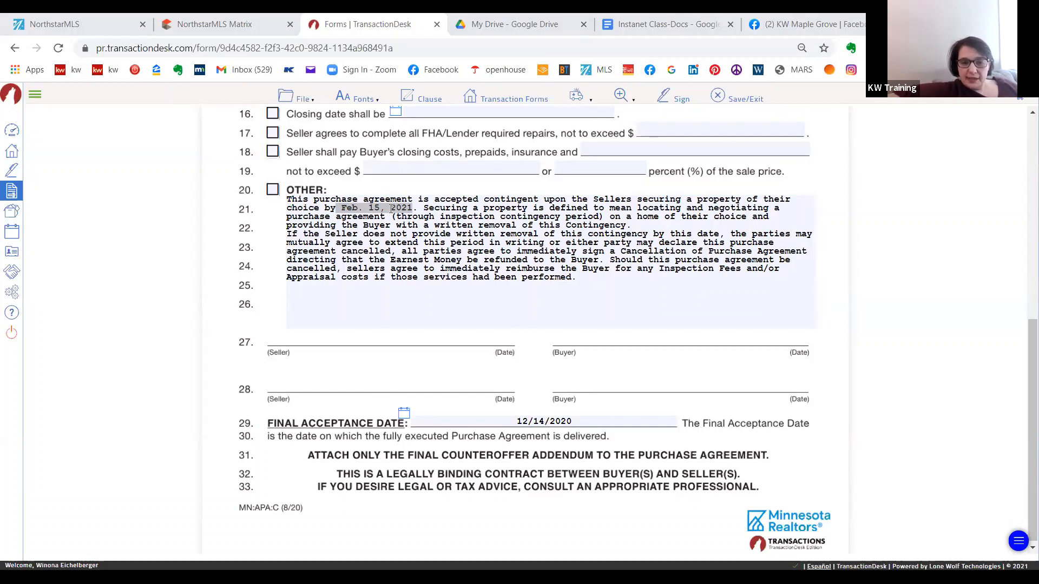
pyautogui.click(355, 207)
pyautogui.click(360, 208)
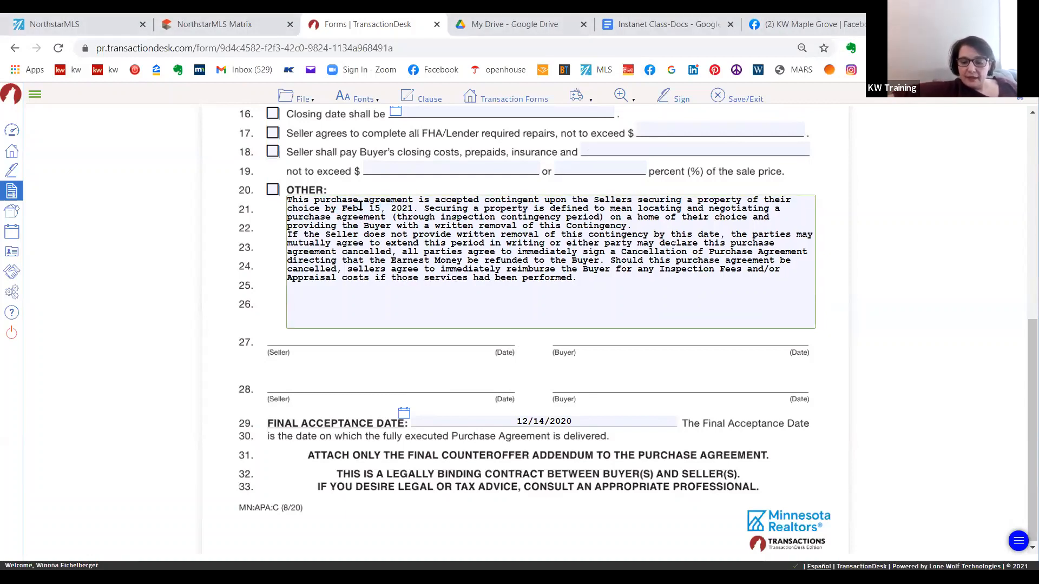
pyautogui.press('BackSpace')
pyautogui.press('BackSpace')
pyautogui.press('BackSpace')
pyautogui.press('Delete')
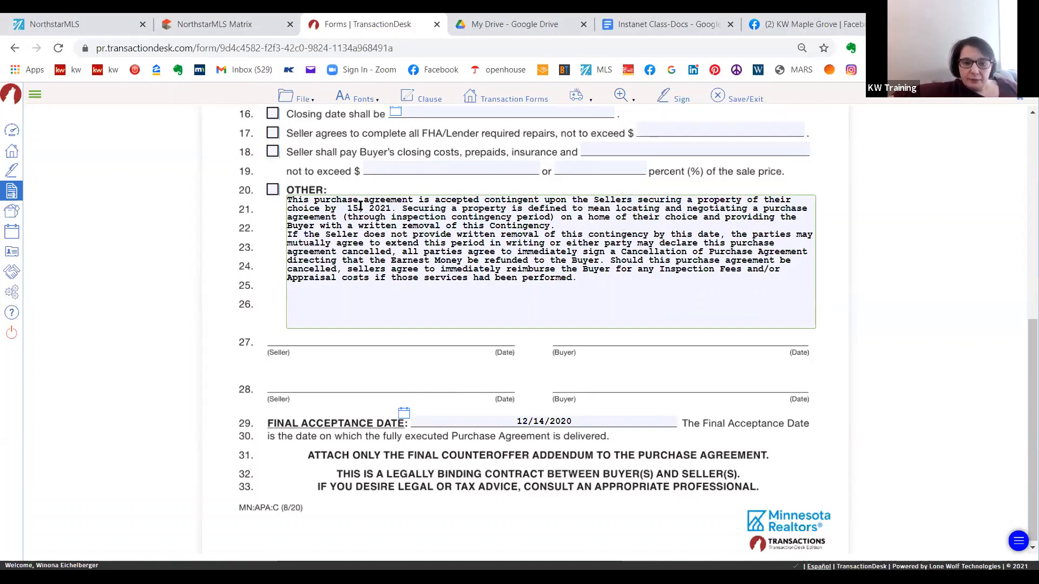
pyautogui.write('April')
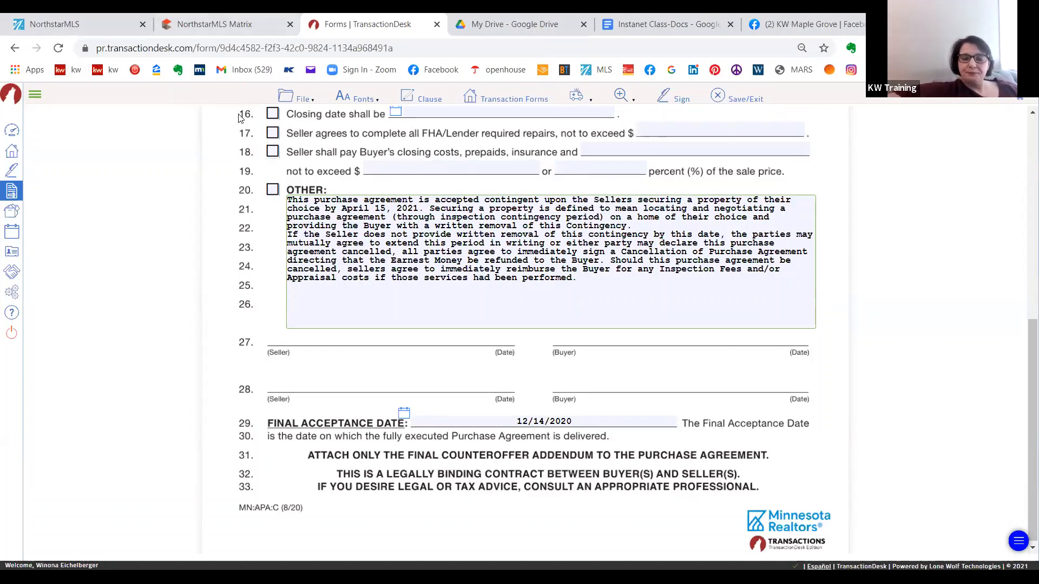
# - Leave the counteroffer form and go to the system settings
pyautogui.click(291, 99)
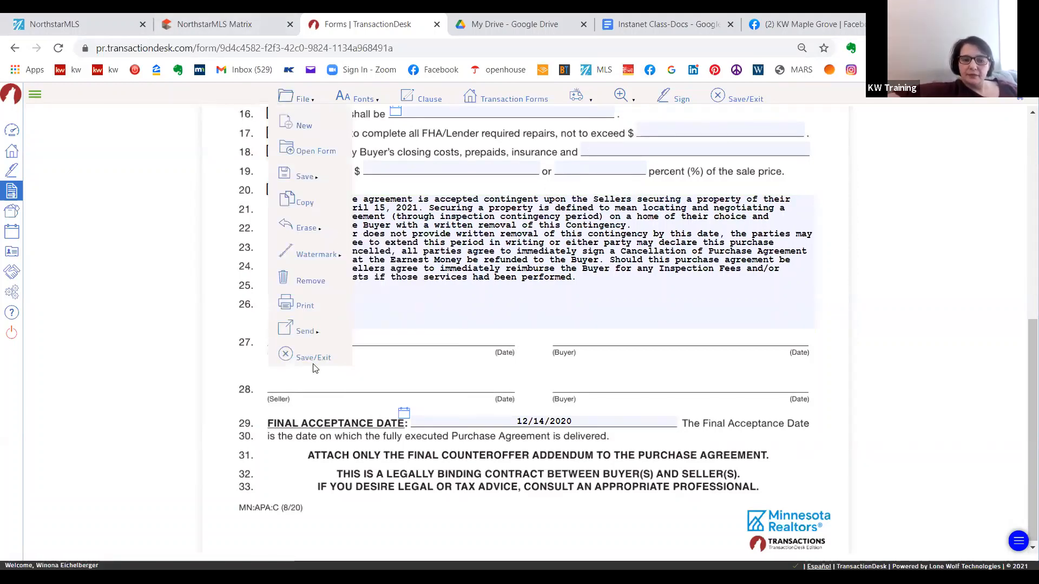
pyautogui.click(19, 293)
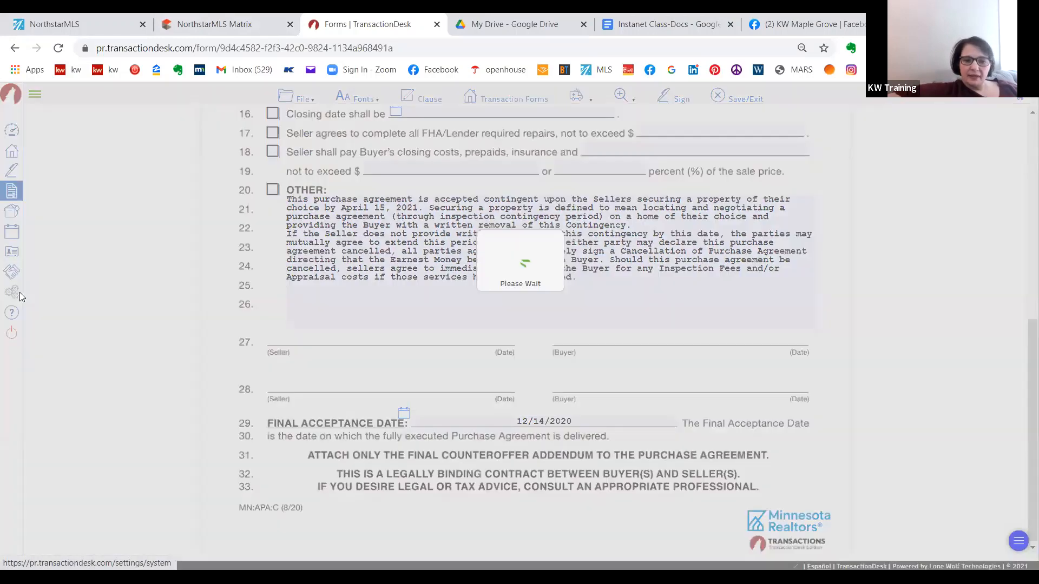
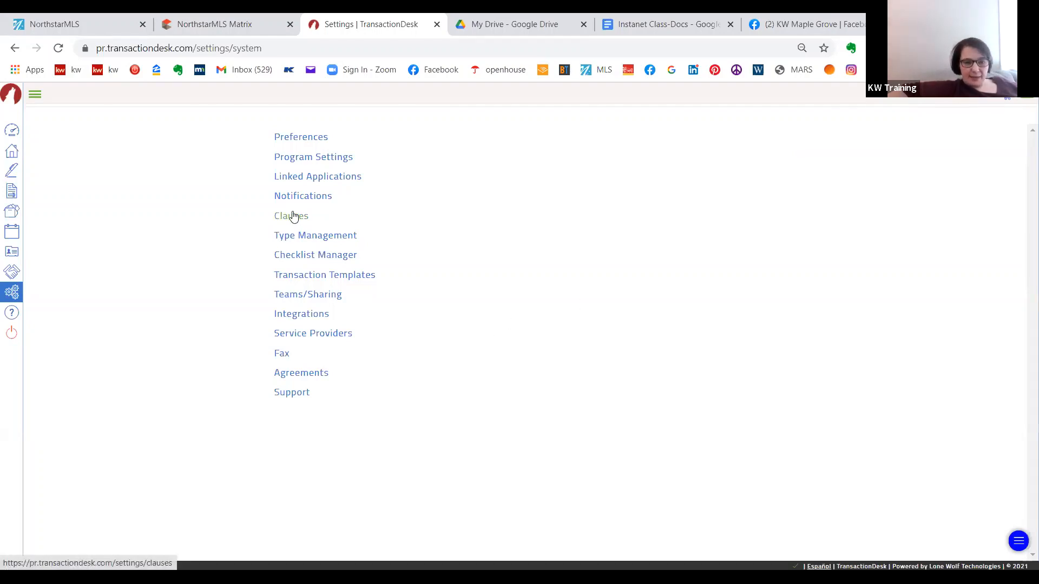
# - Open the Clauses settings and look through the full list of personal clauses
pyautogui.click(317, 238)
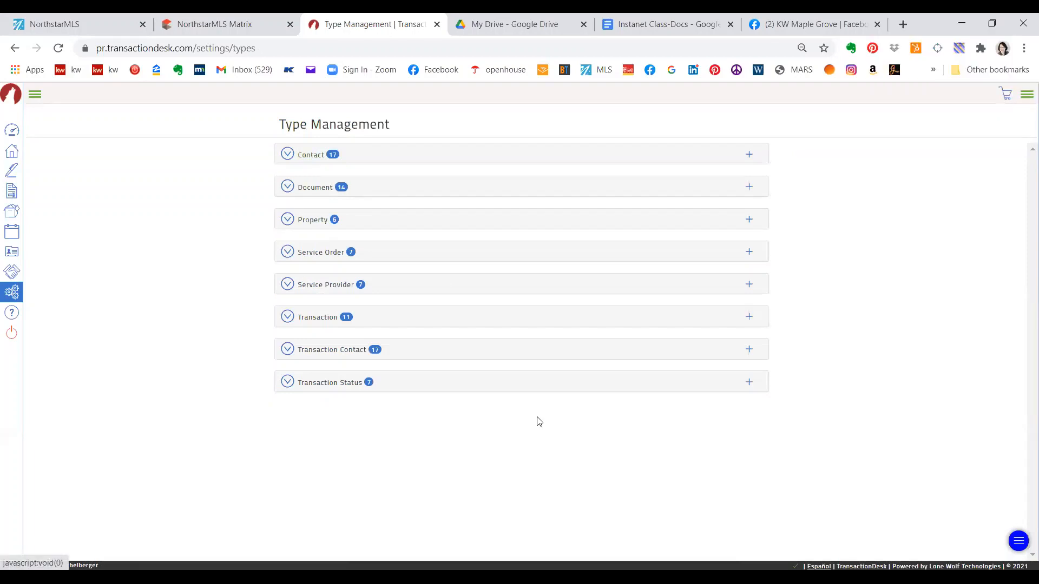
pyautogui.click(12, 293)
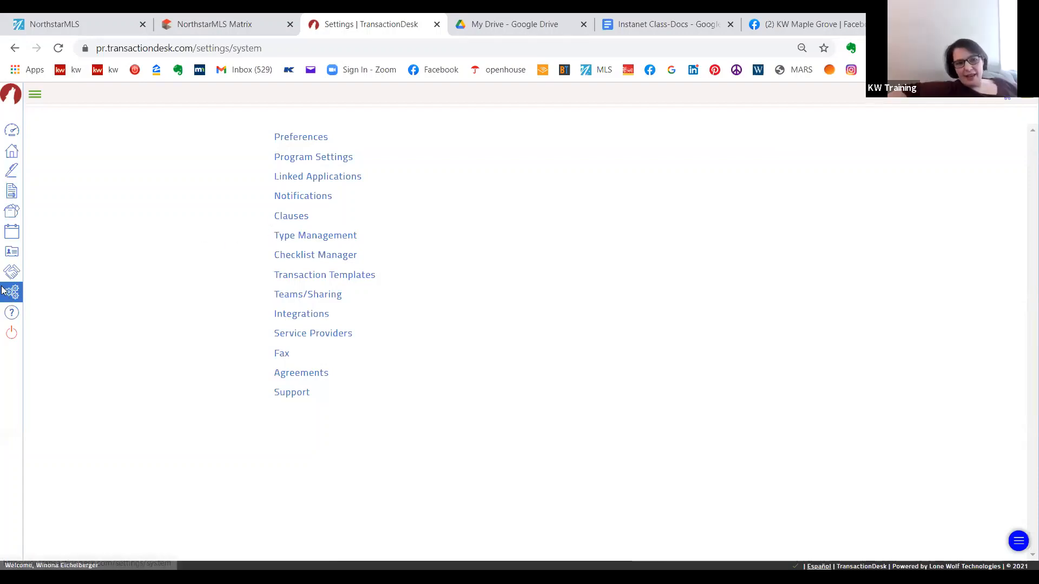
pyautogui.click(296, 215)
pyautogui.click(353, 158)
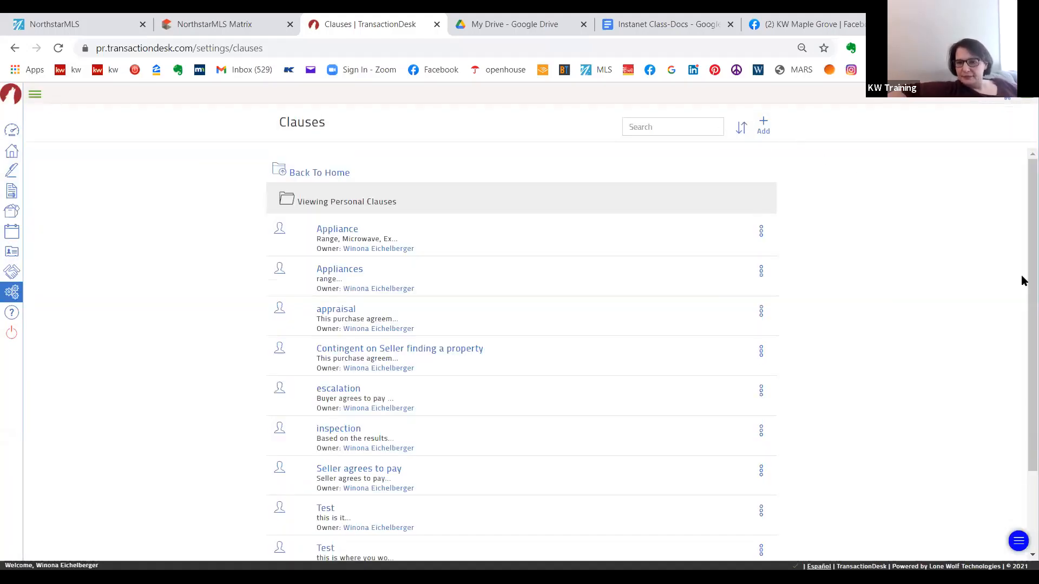
pyautogui.scroll(-3, 1021, 199)
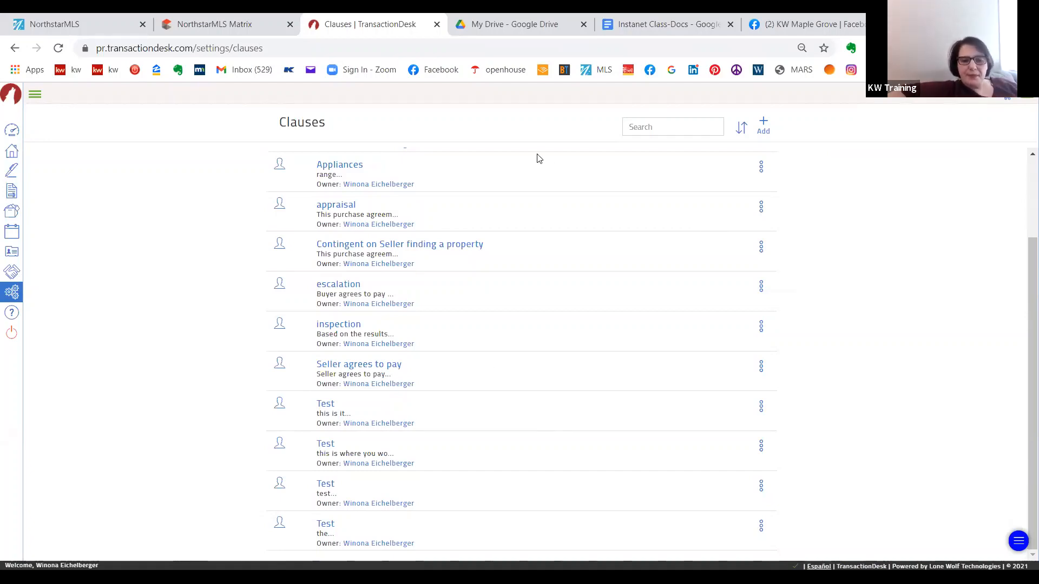
# - Go to the Type Management settings and look through the contact types and the document types
pyautogui.click(13, 294)
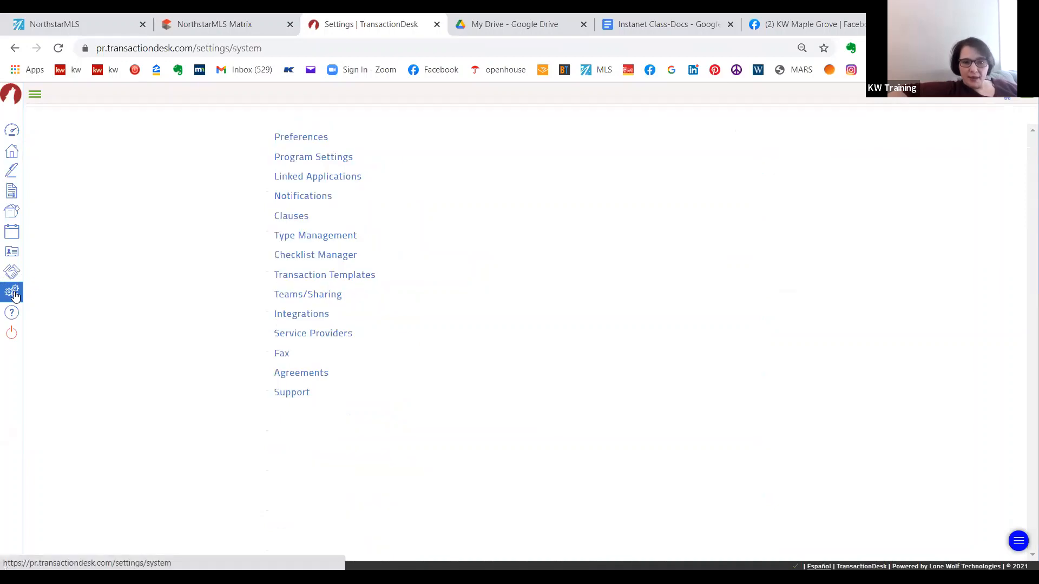
pyautogui.click(291, 240)
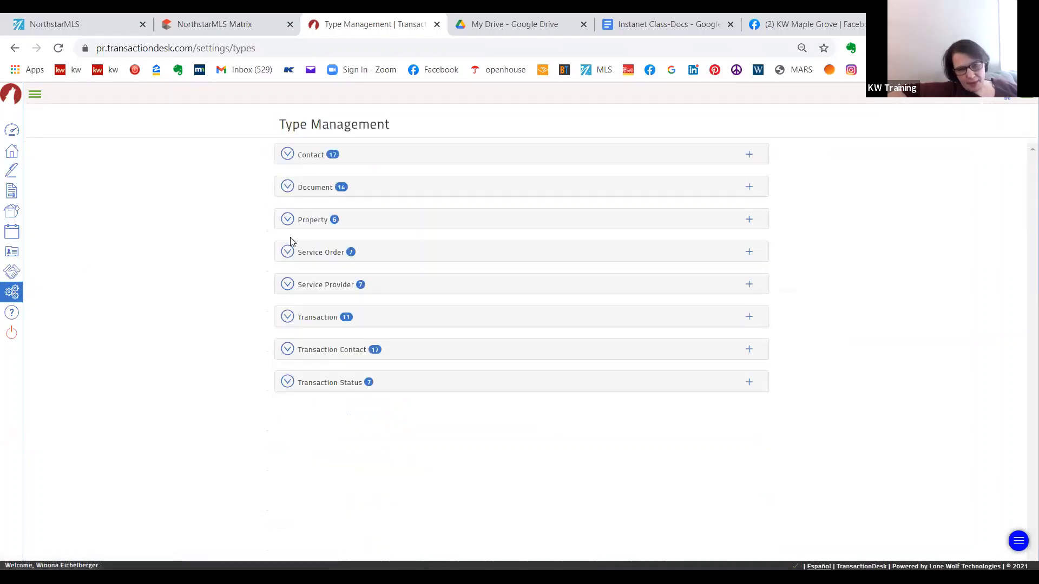
pyautogui.click(305, 156)
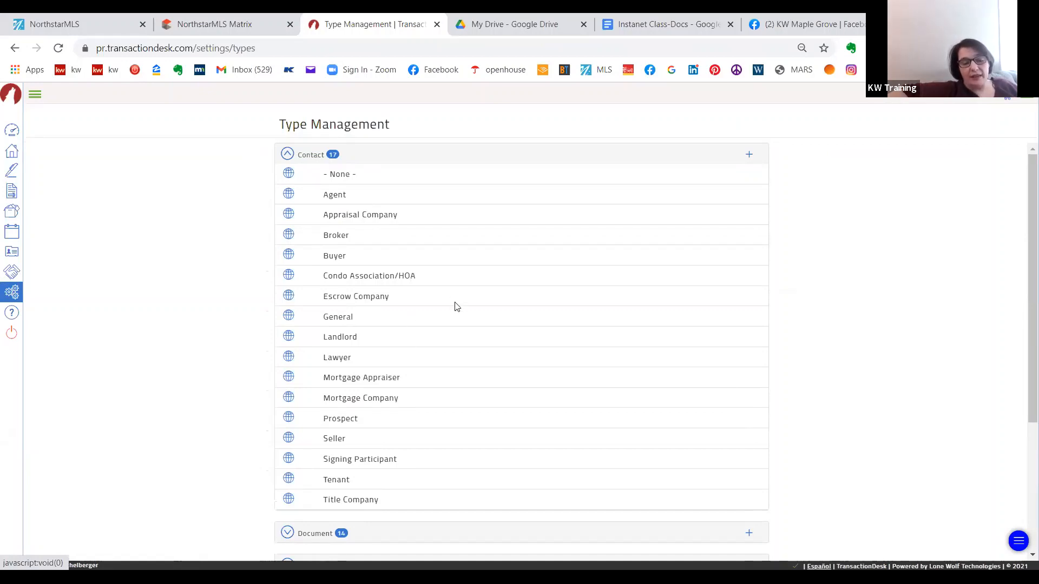
pyautogui.scroll(-3, 455, 306)
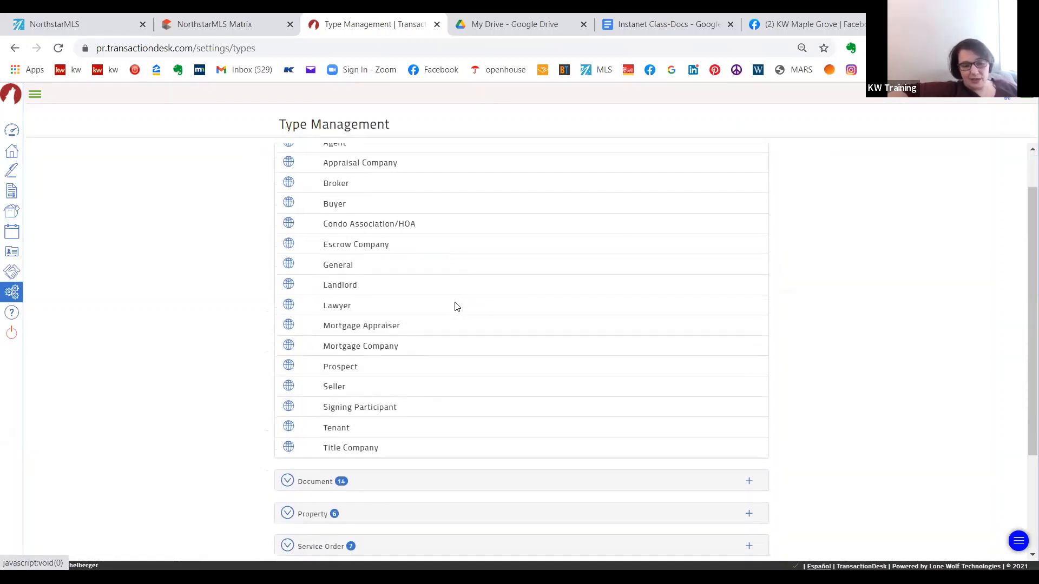
pyautogui.scroll(2, 454, 306)
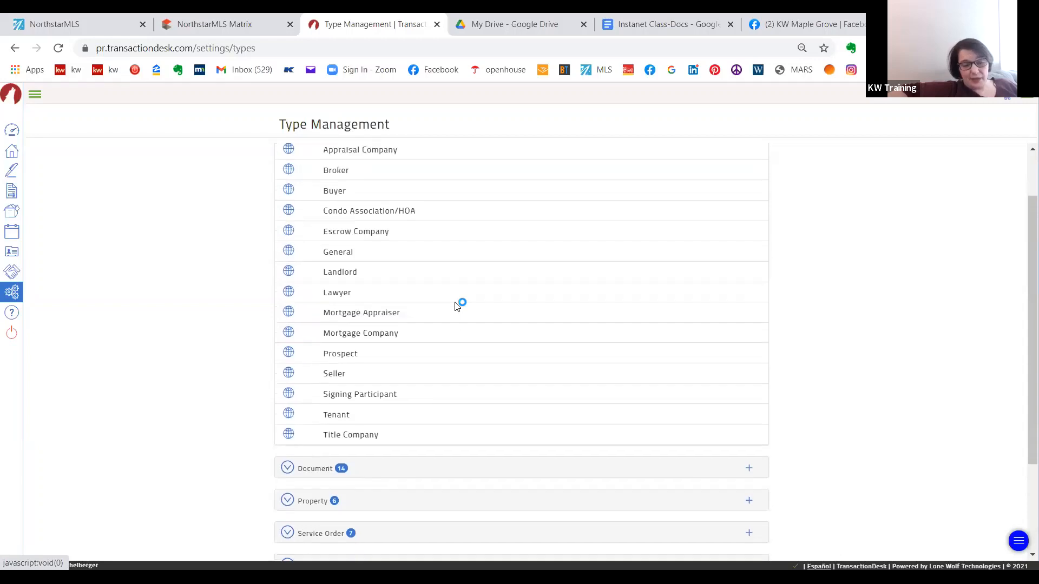
pyautogui.scroll(-3, 454, 306)
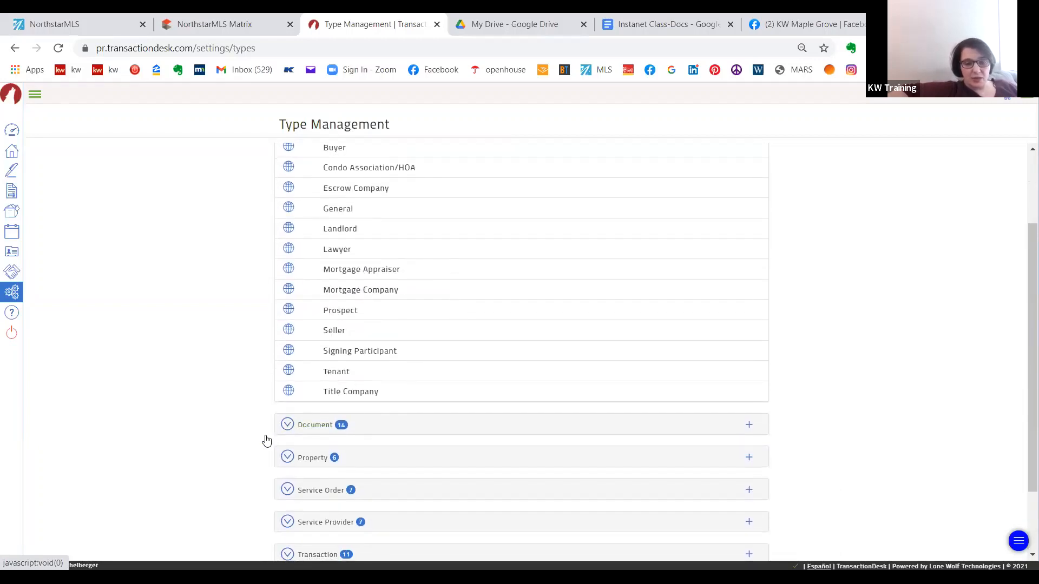
pyautogui.click(287, 425)
pyautogui.scroll(2, 288, 427)
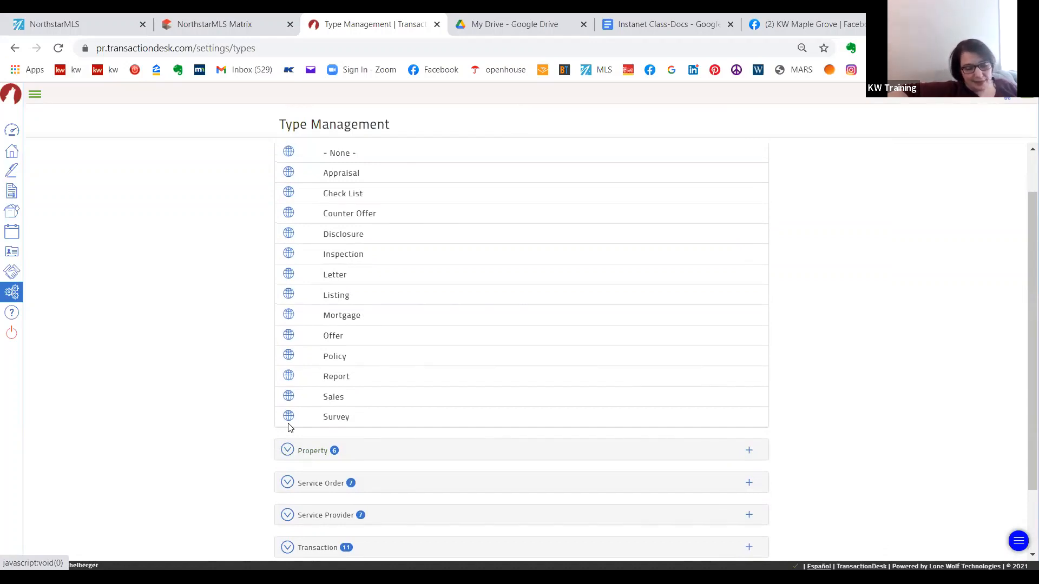
pyautogui.scroll(-3, 288, 427)
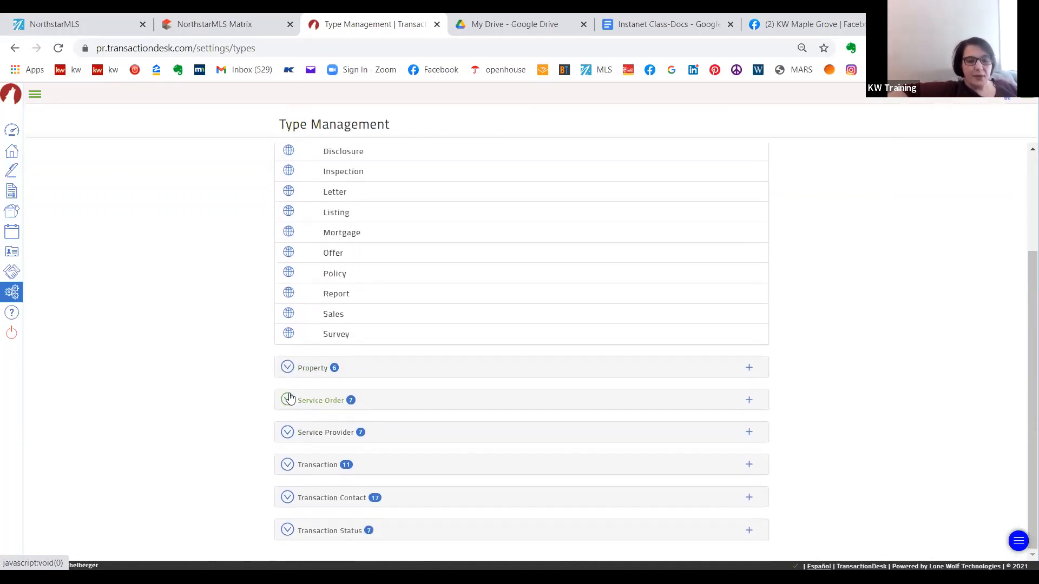
# - Expand the property, service order and service provider types in turn to examine their entries
pyautogui.click(279, 368)
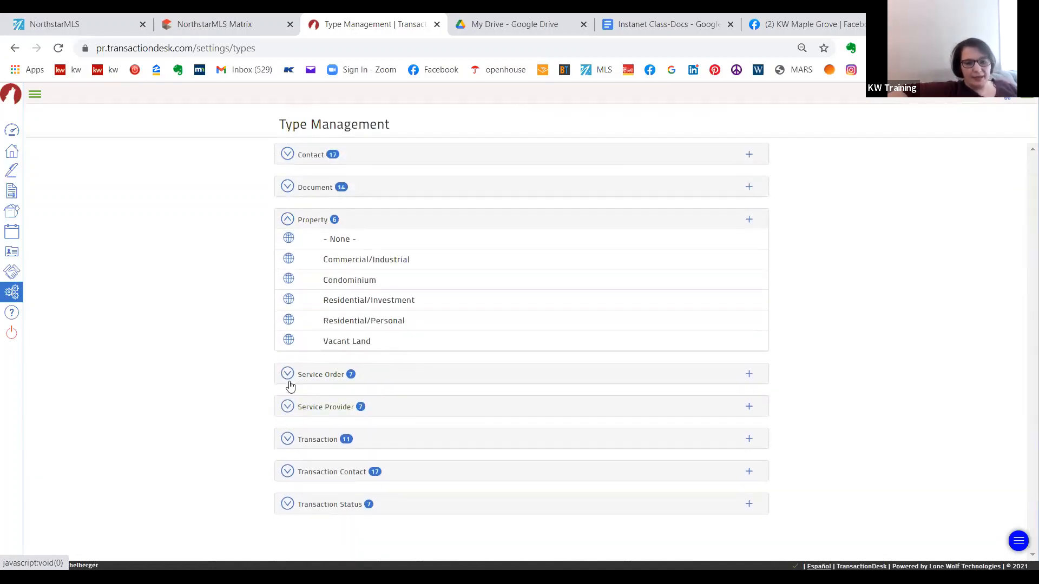
pyautogui.click(289, 381)
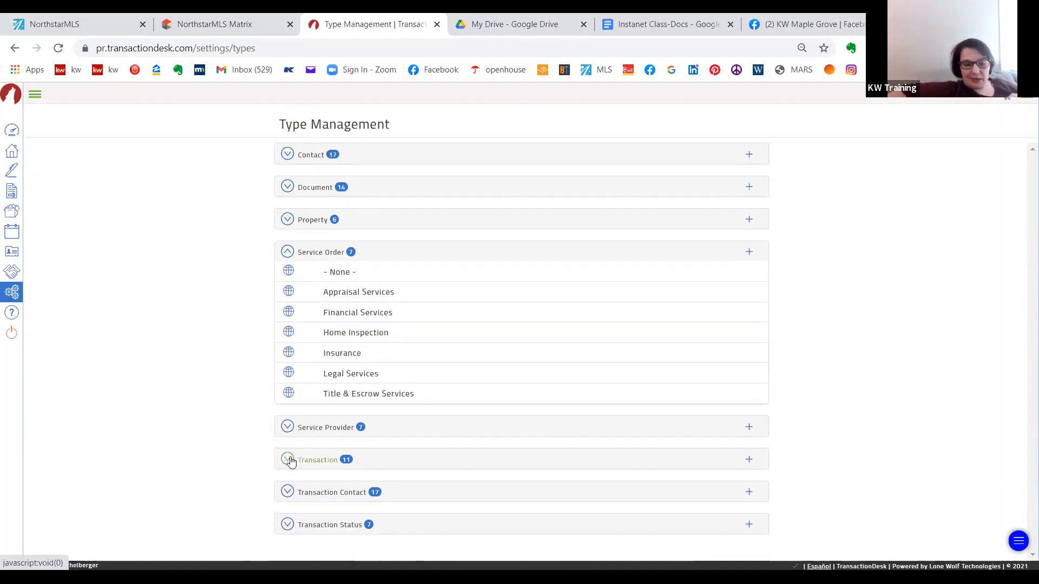
pyautogui.click(288, 432)
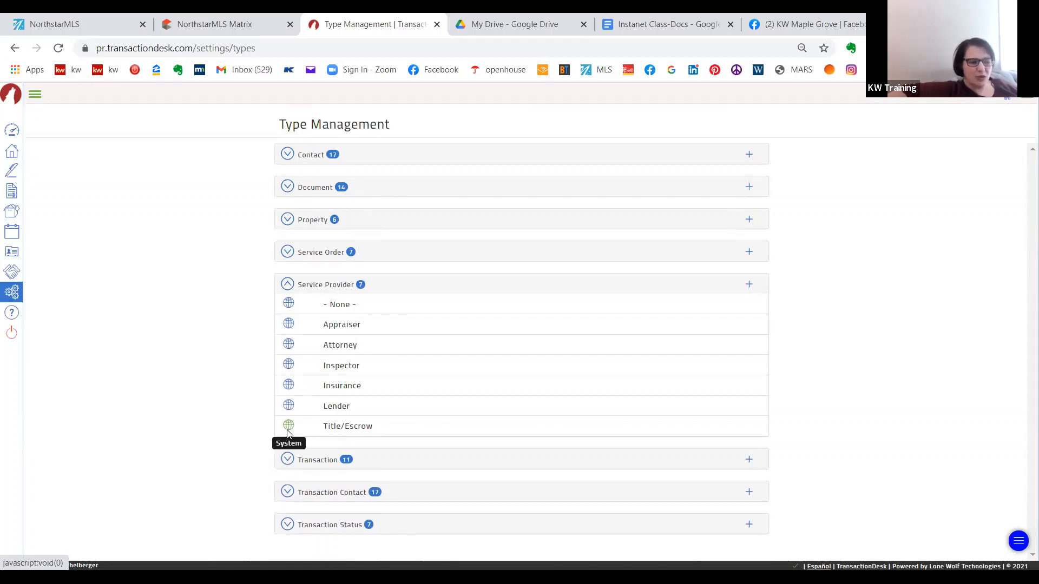
# - Examine the transaction types, including the option to create one, along with the transaction contact and transaction status types
pyautogui.click(288, 462)
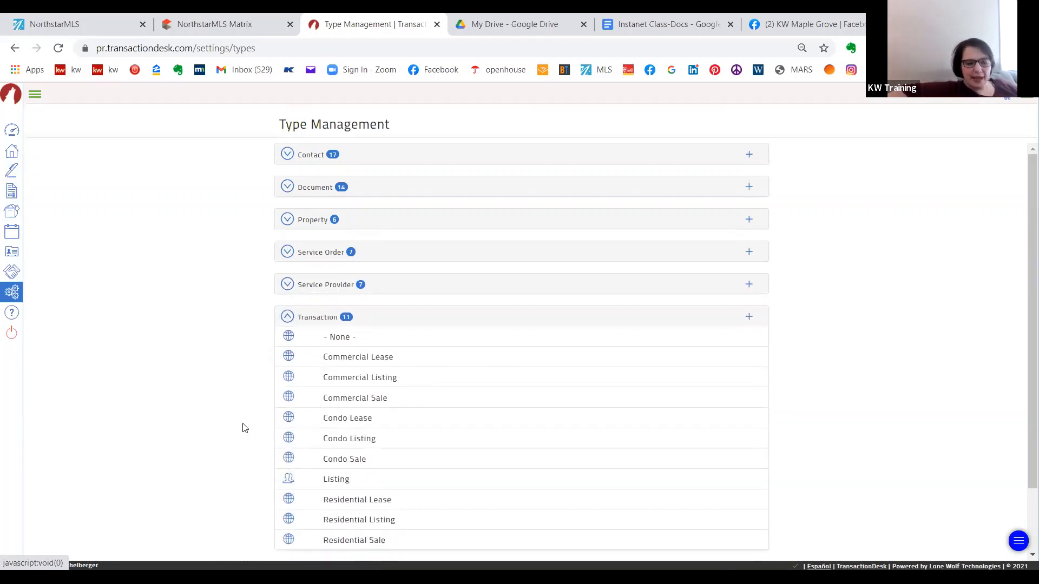
pyautogui.scroll(-2, 243, 428)
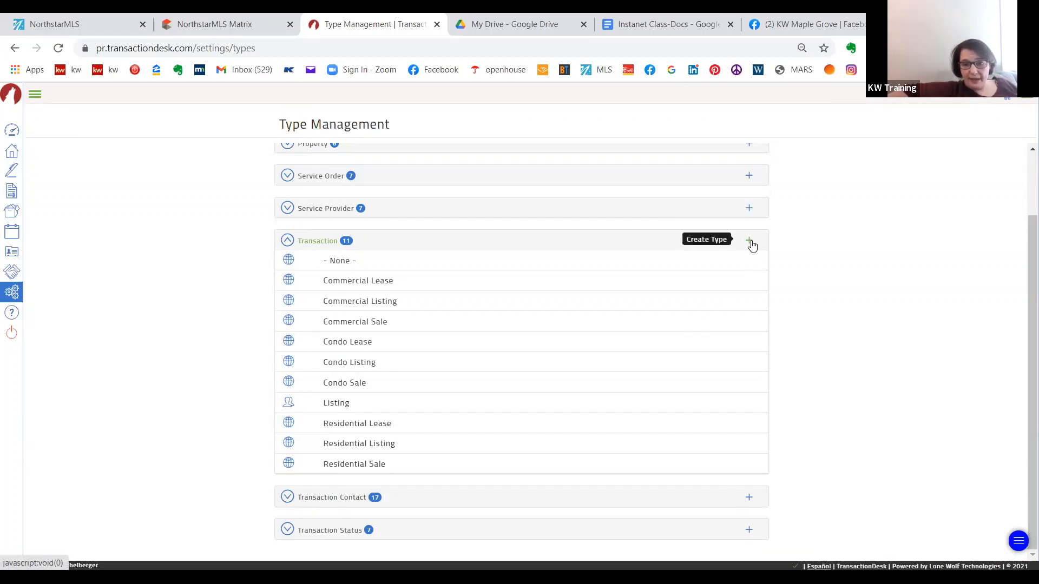
pyautogui.click(289, 503)
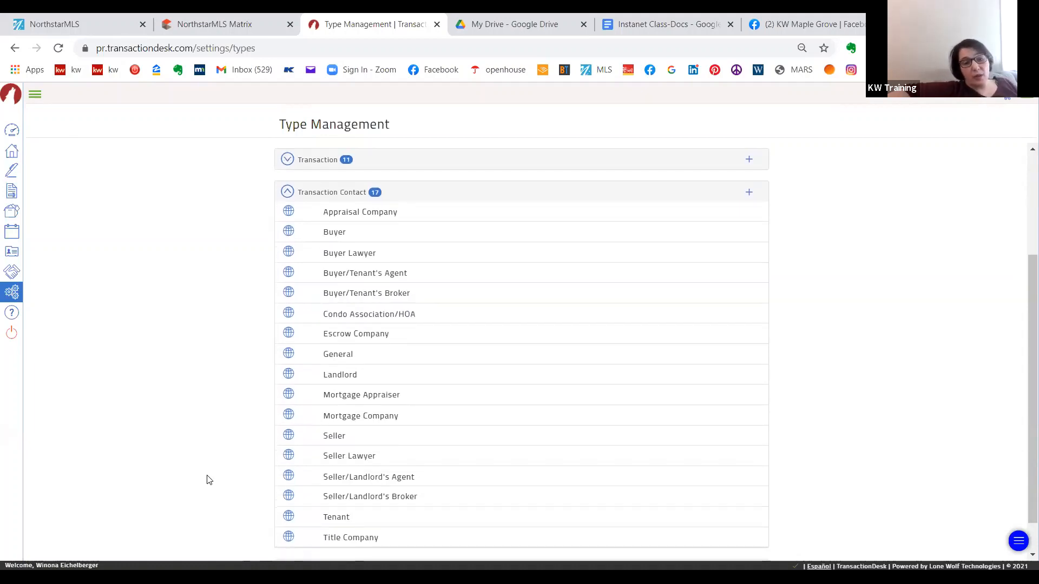
pyautogui.scroll(-1, 209, 480)
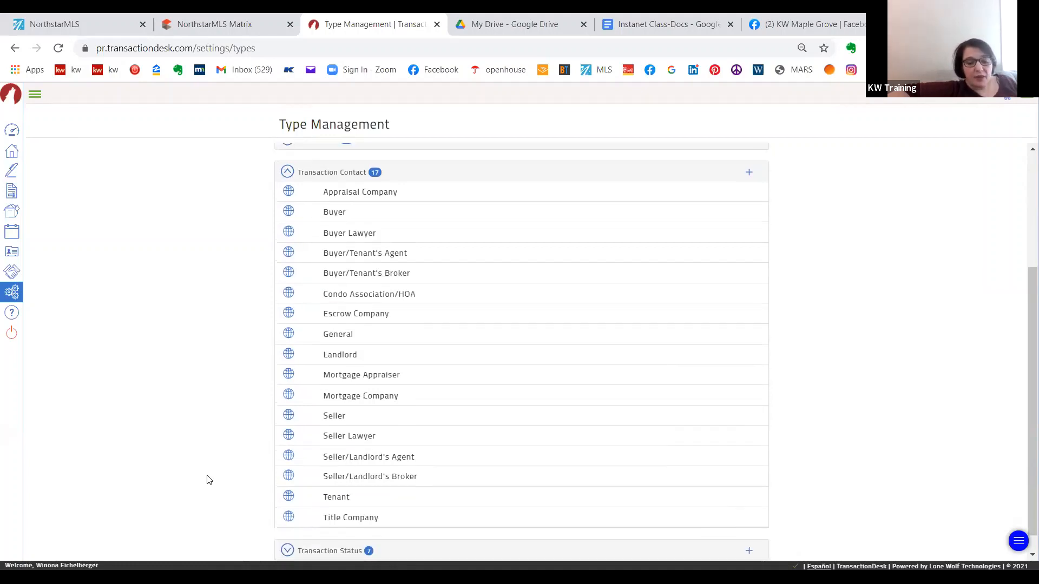
pyautogui.scroll(-1, 209, 479)
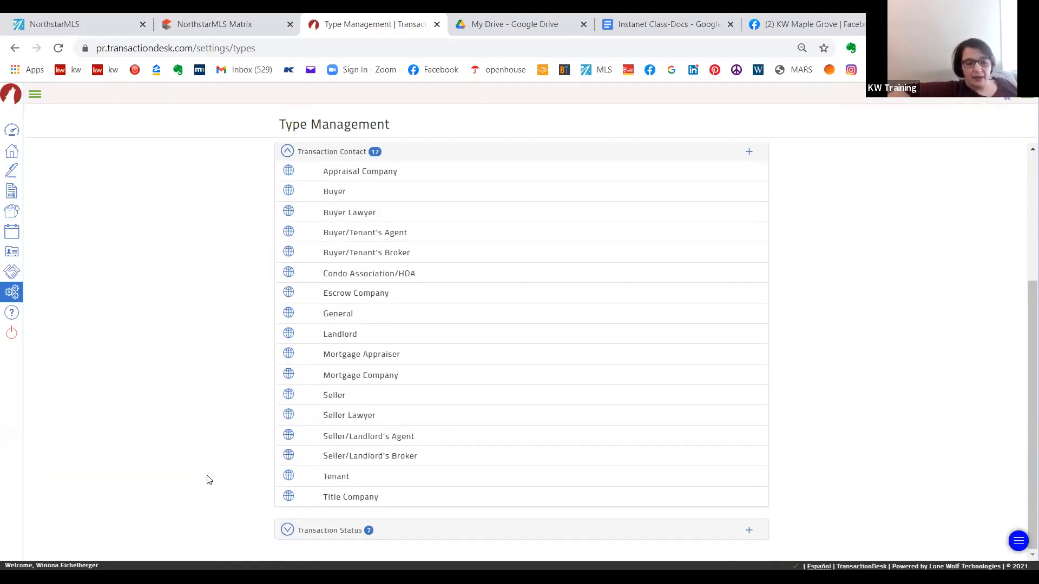
pyautogui.click(287, 530)
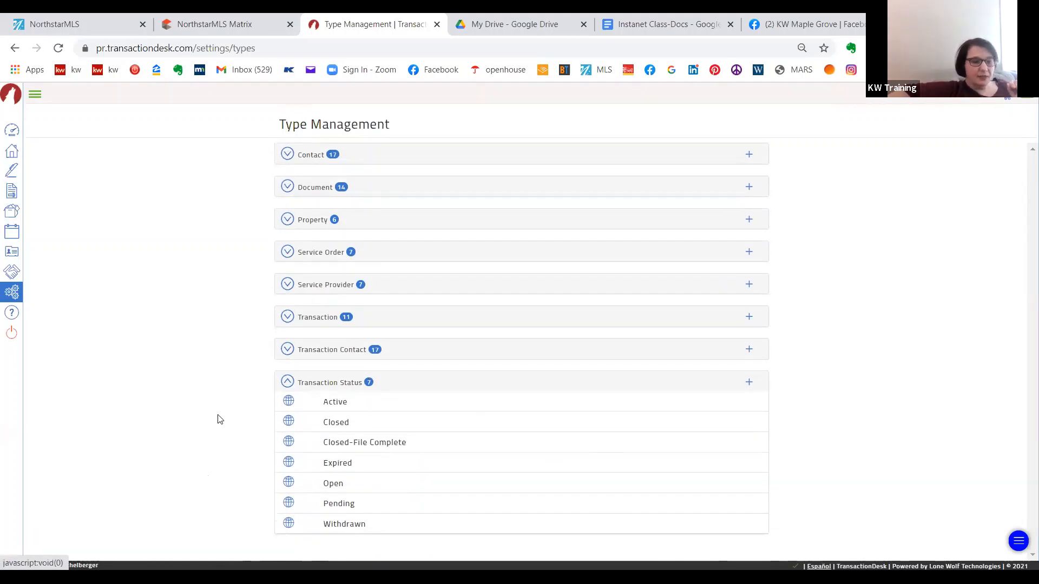
# - Leave Type Management and open the Transaction Templates settings
pyautogui.click(13, 293)
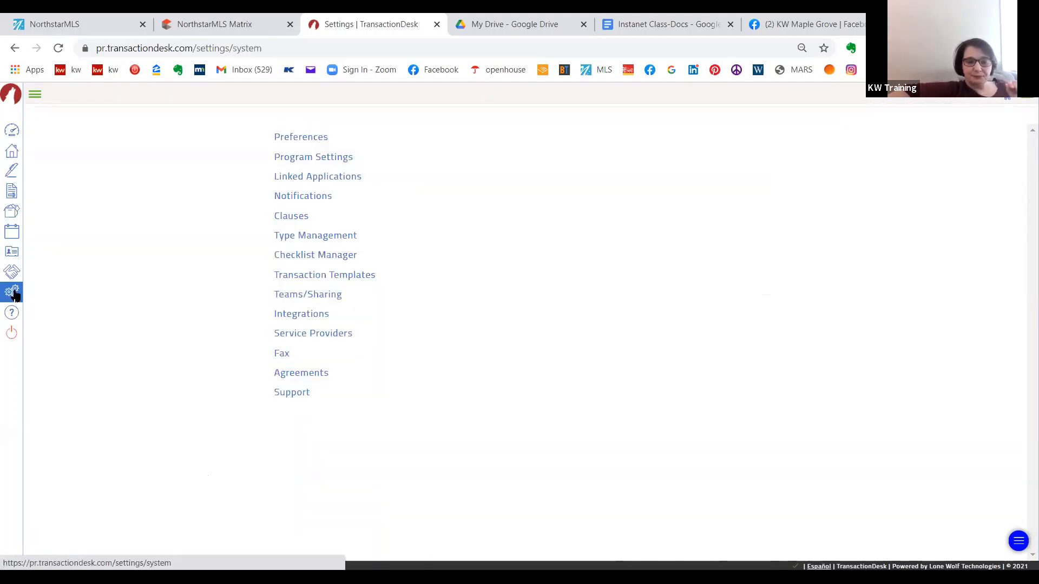
pyautogui.click(302, 281)
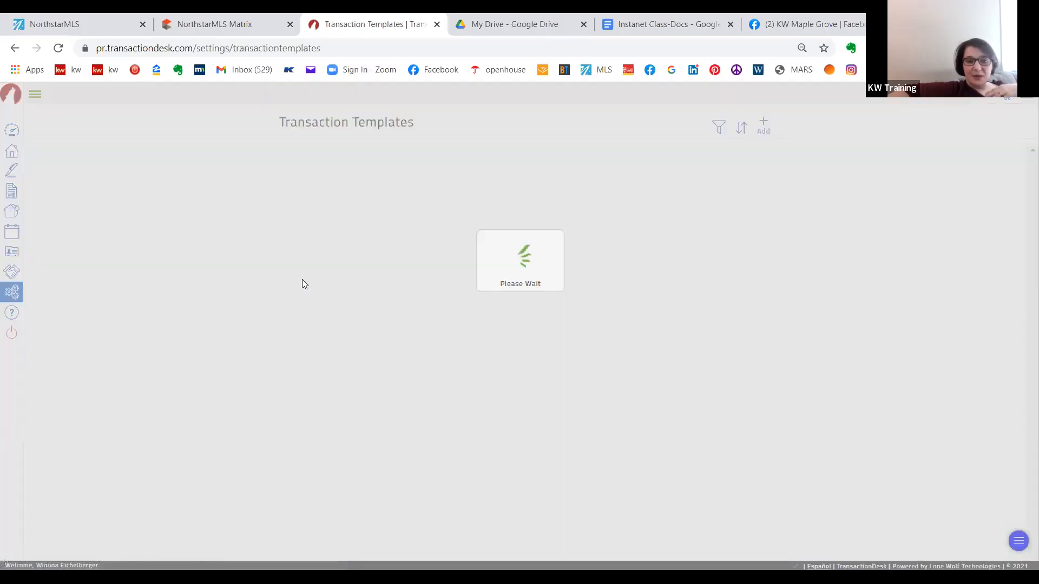
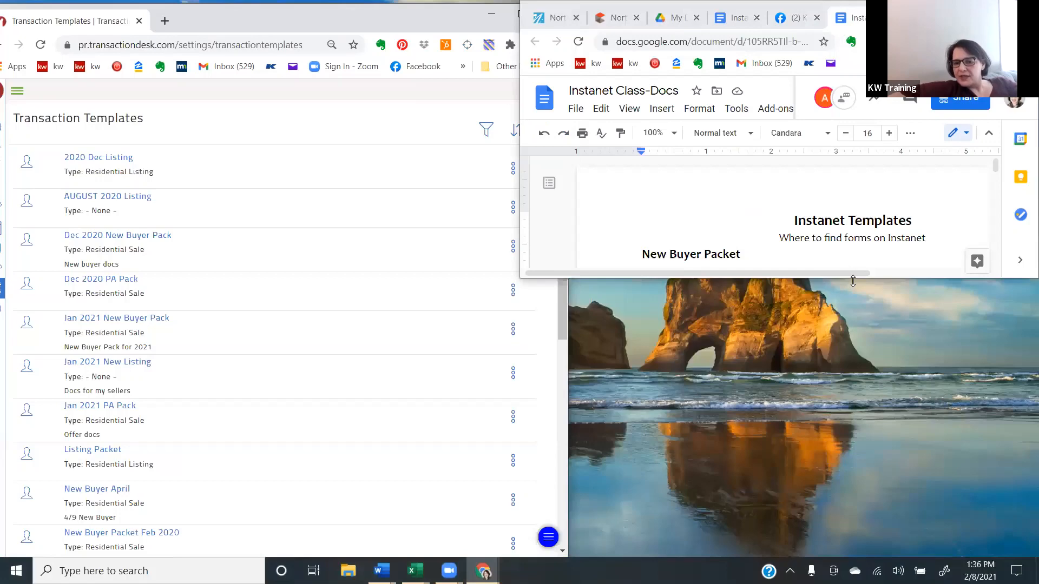
# - Stretch the Instanet Class-Docs window to full height and place it beside the Transaction Templates list
pyautogui.doubleClick(853, 281)
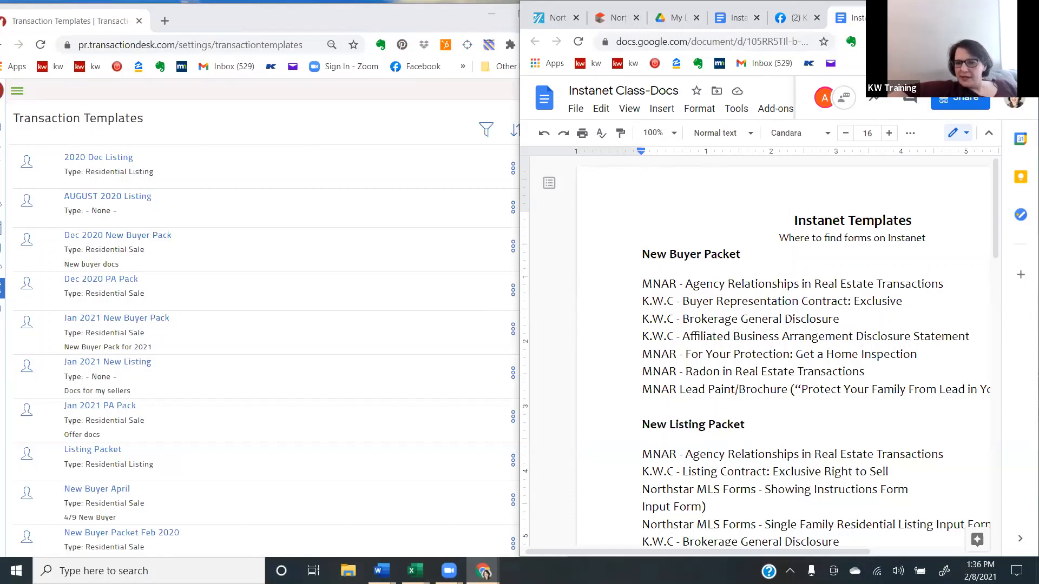
pyautogui.moveTo(941, 9); pyautogui.dragTo(980, 9)
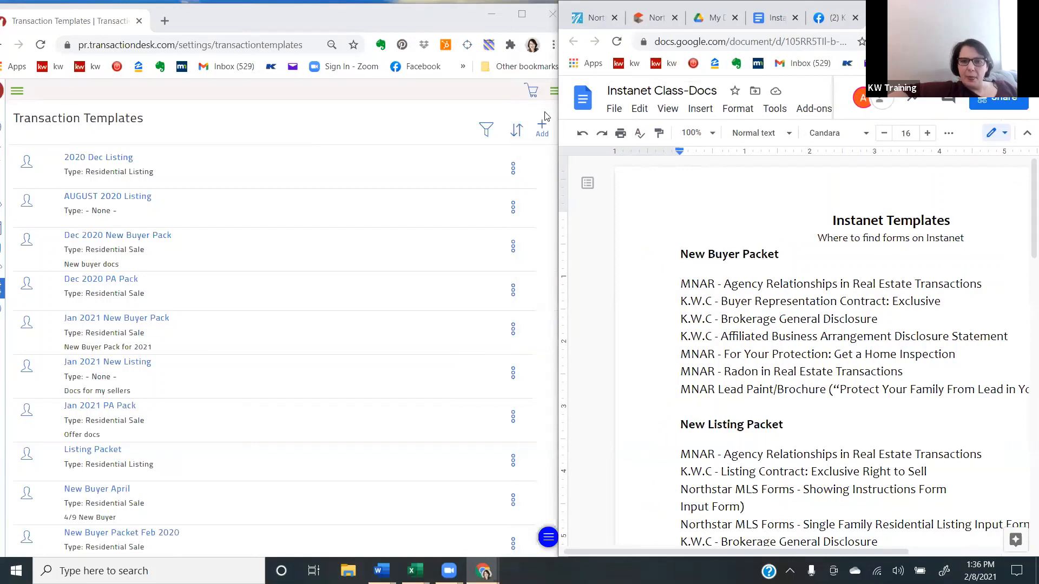
# - Create and save a transaction template named "New Buyer Pack Feb 2021" with the type Residential Sale
pyautogui.click(543, 128)
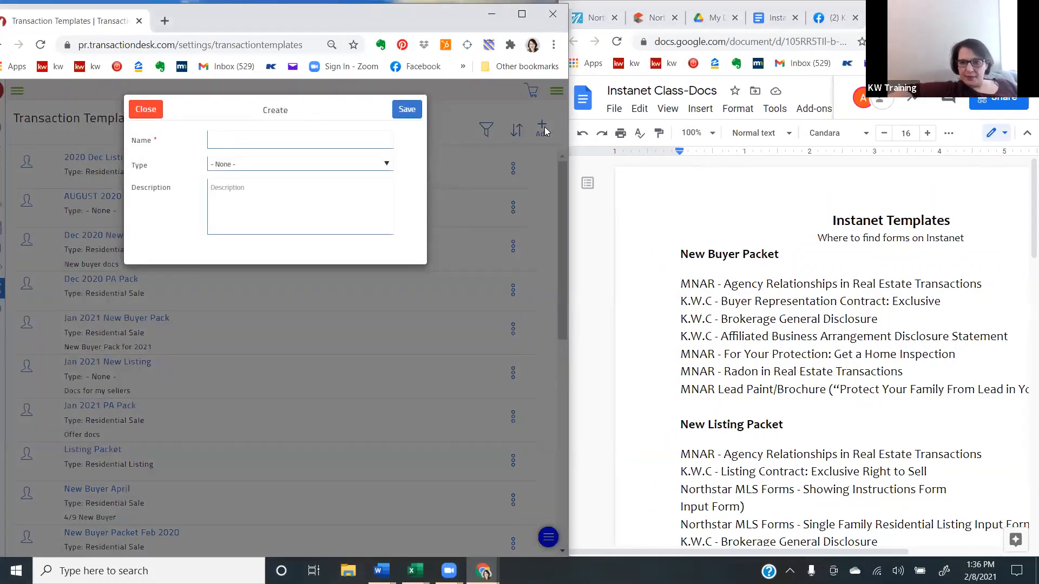
pyautogui.click(258, 137)
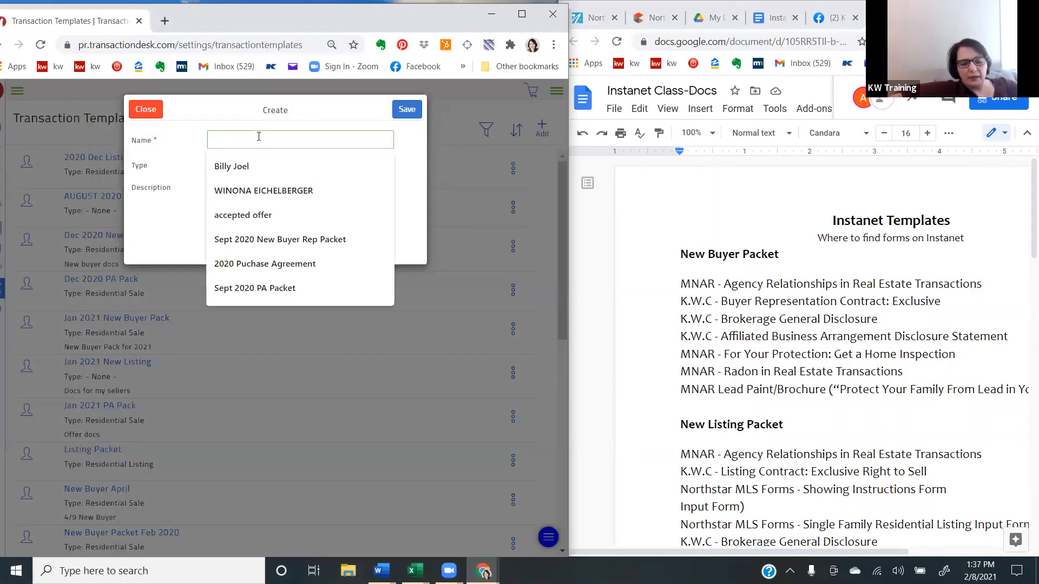
pyautogui.write('New')
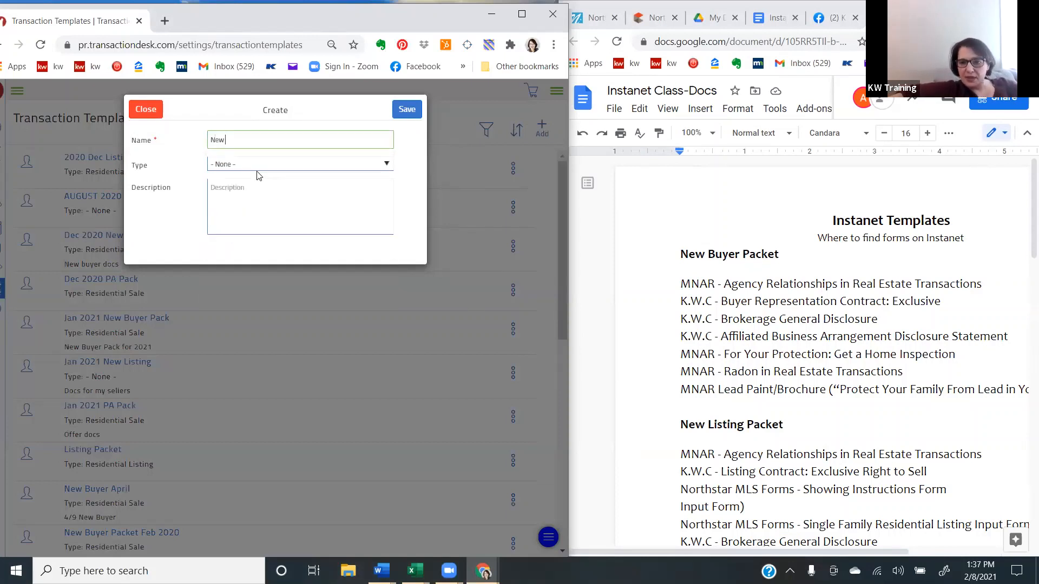
pyautogui.write(' Bu')
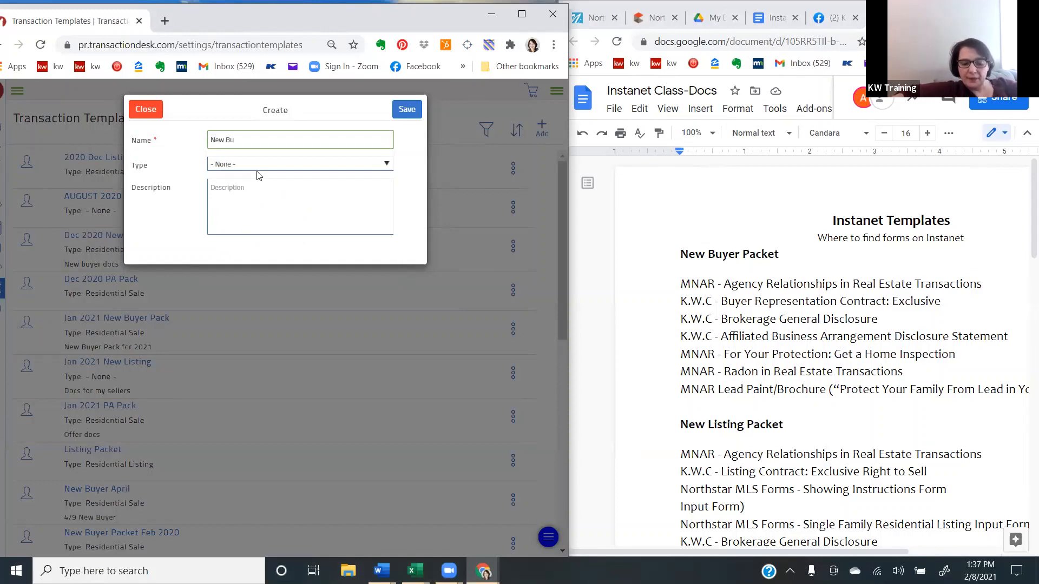
pyautogui.write('yer')
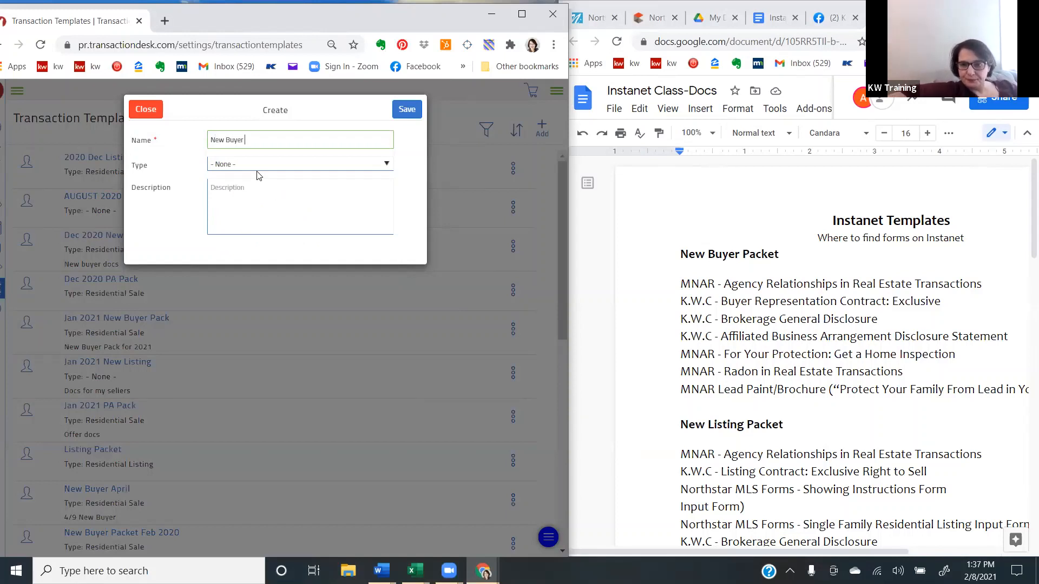
pyautogui.write(' Pack')
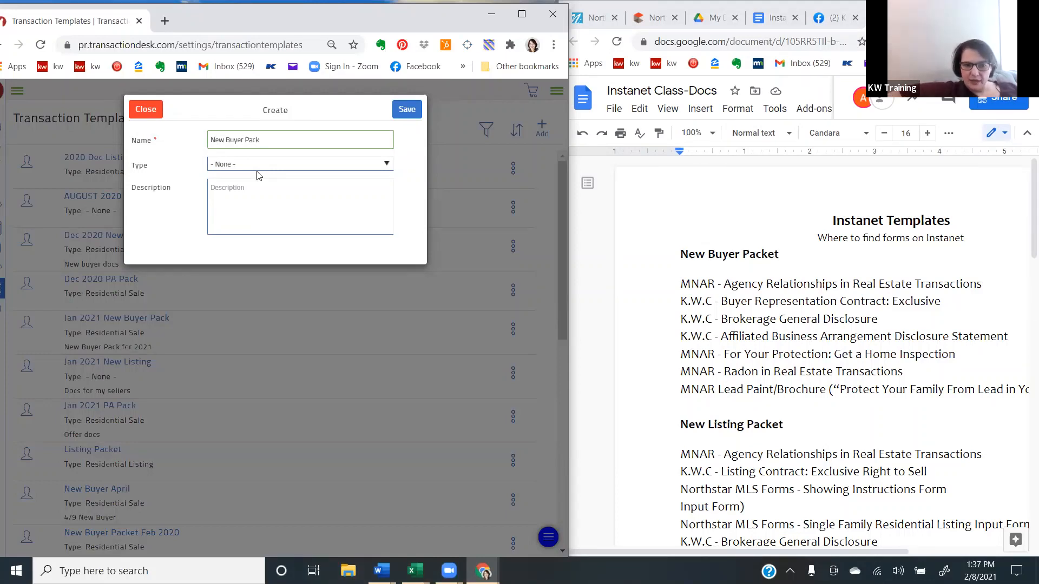
pyautogui.write('Fe')
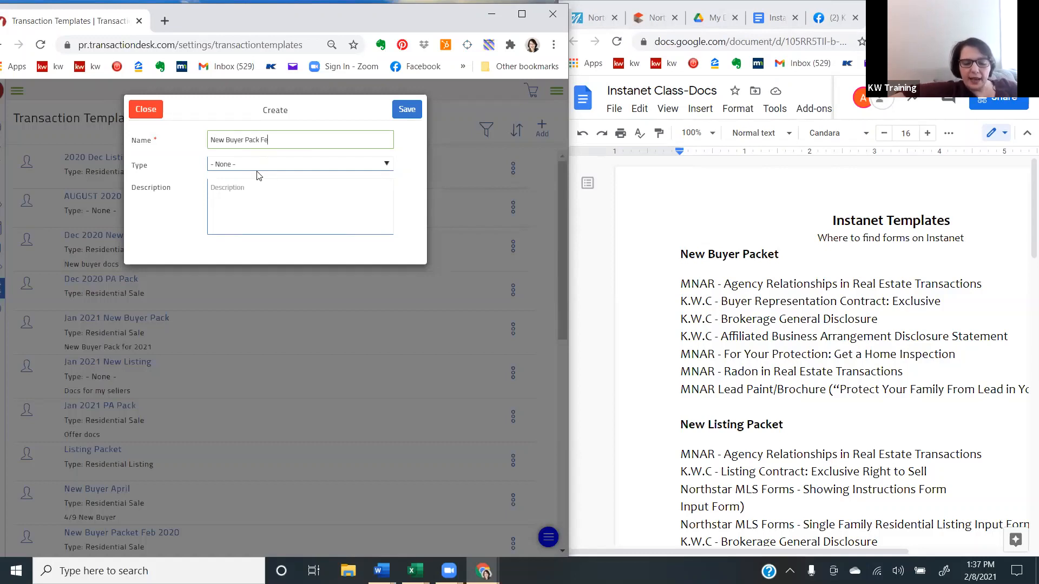
pyautogui.write('b')
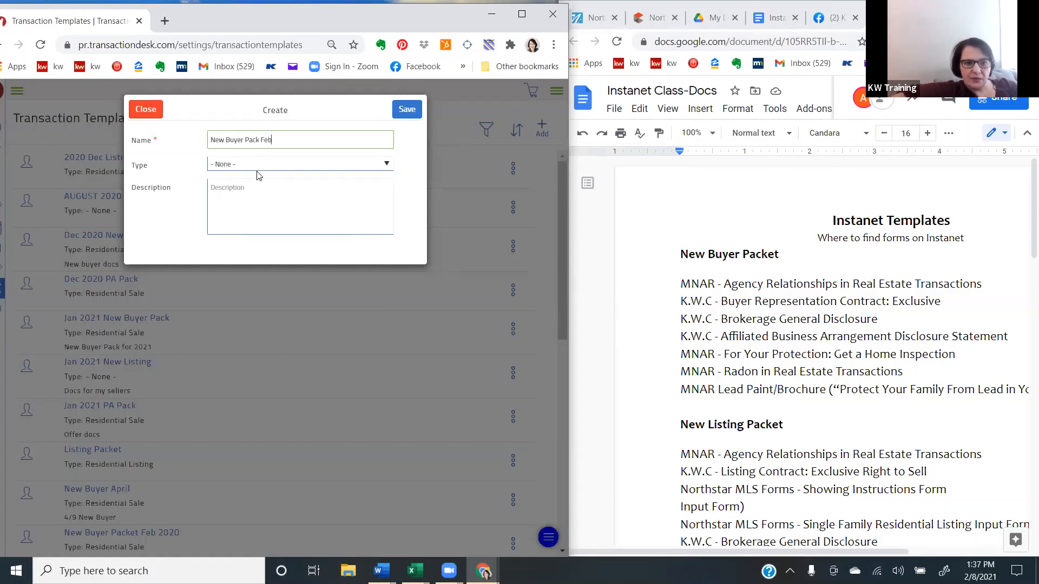
pyautogui.write(' 2021')
pyautogui.click(285, 163)
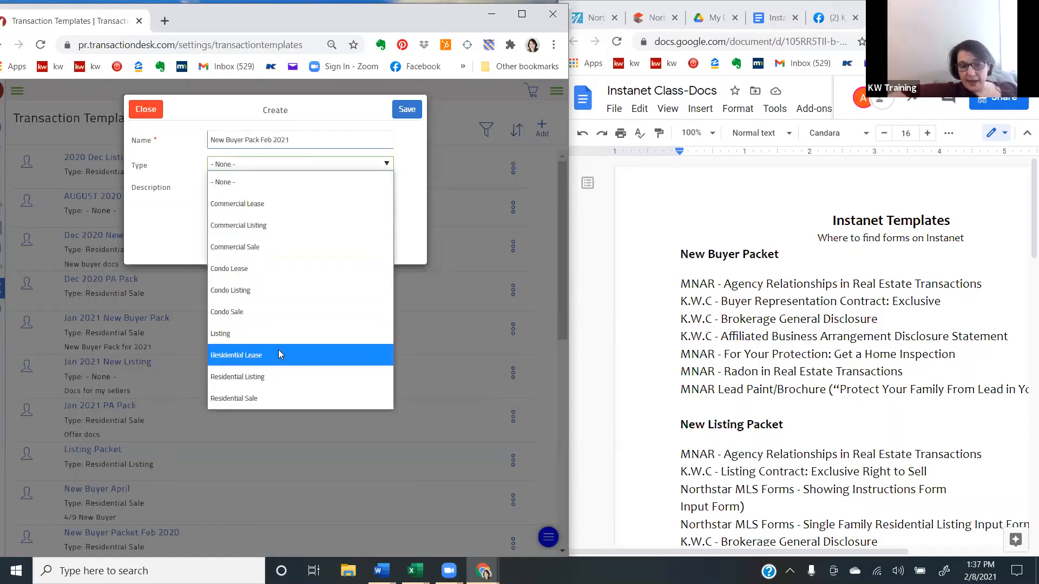
pyautogui.click(275, 399)
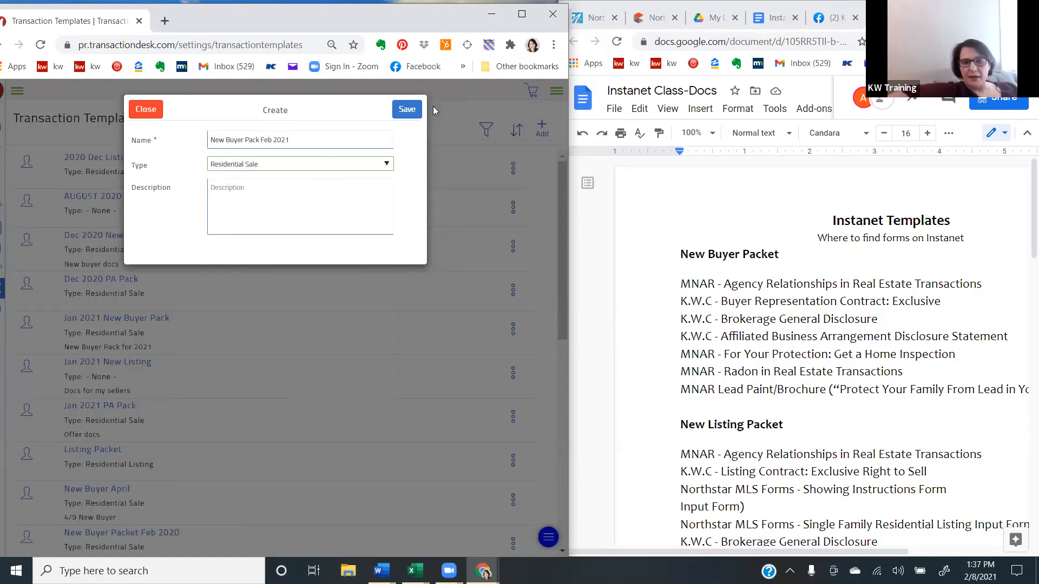
pyautogui.click(405, 112)
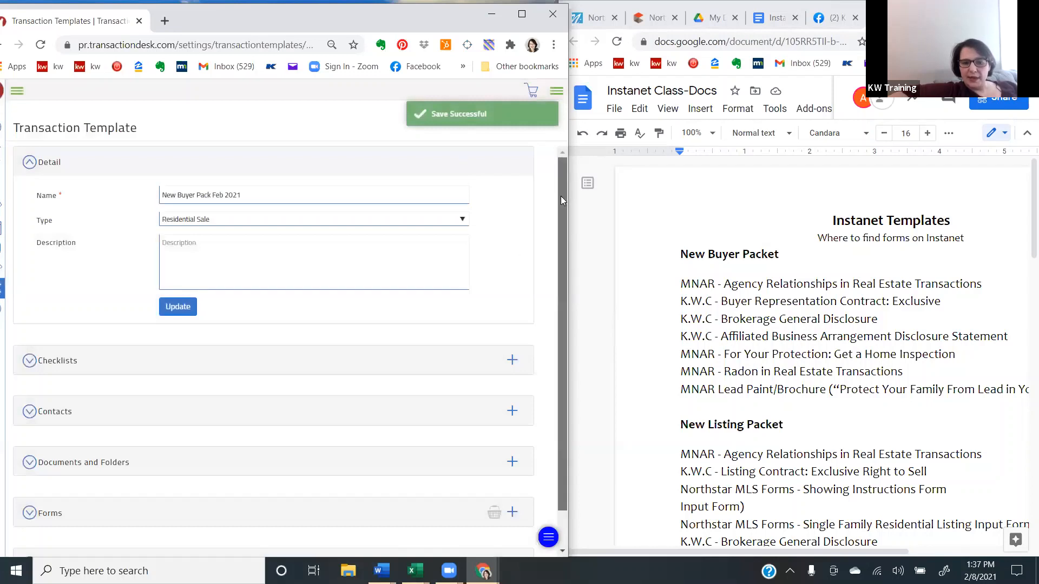
# - Start a new contact for the template and set its type to Buyer/Tenant's Broker
pyautogui.moveTo(560, 196); pyautogui.dragTo(565, 275)
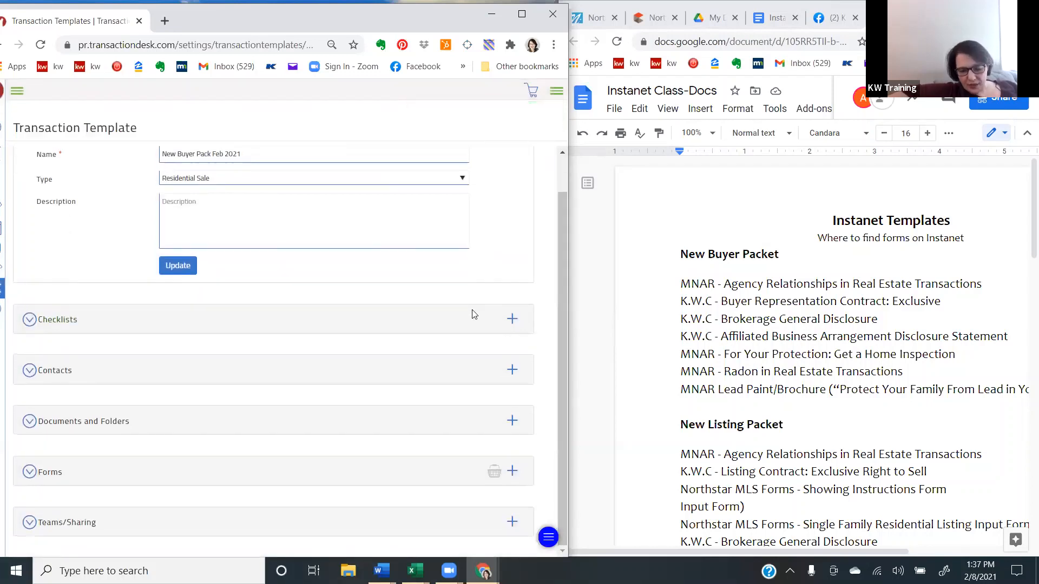
pyautogui.click(511, 370)
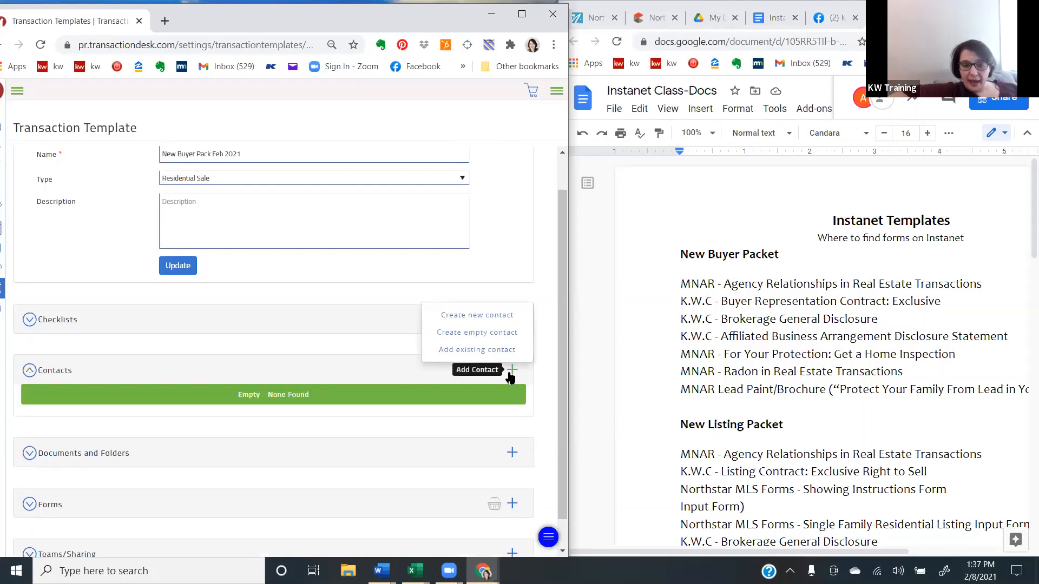
pyautogui.click(510, 375)
pyautogui.click(510, 375)
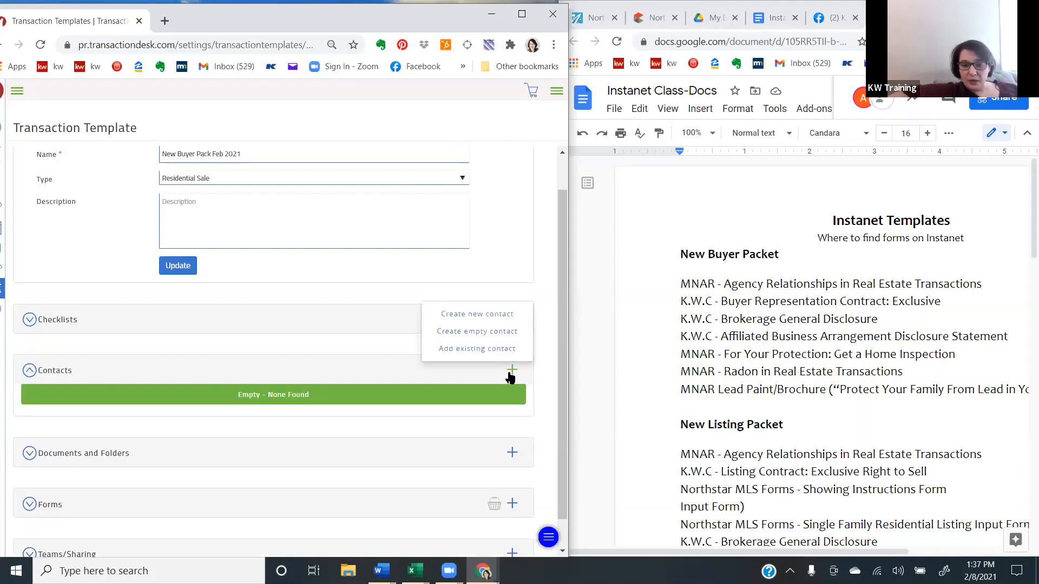
pyautogui.click(501, 307)
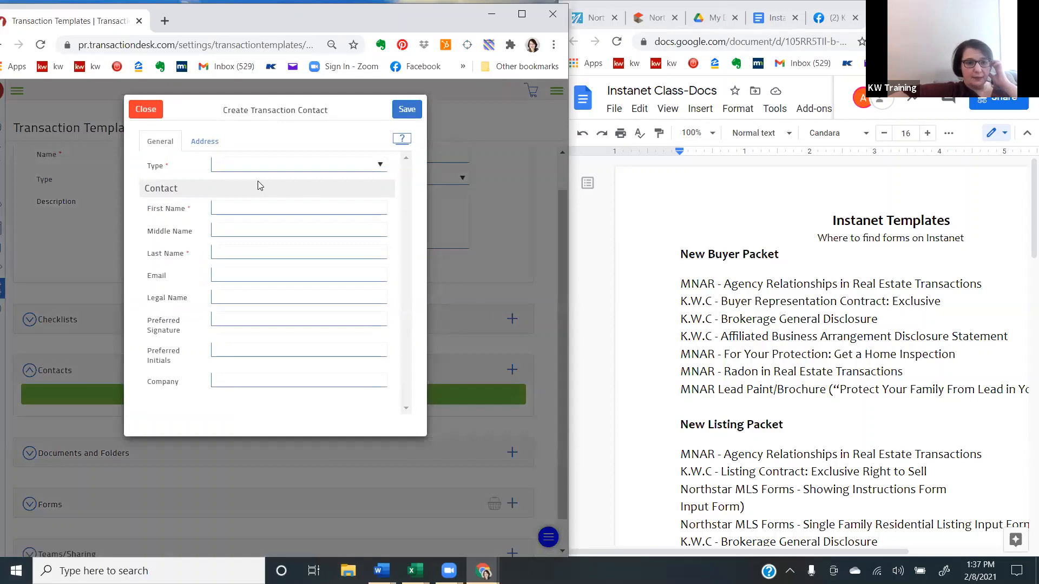
pyautogui.click(286, 169)
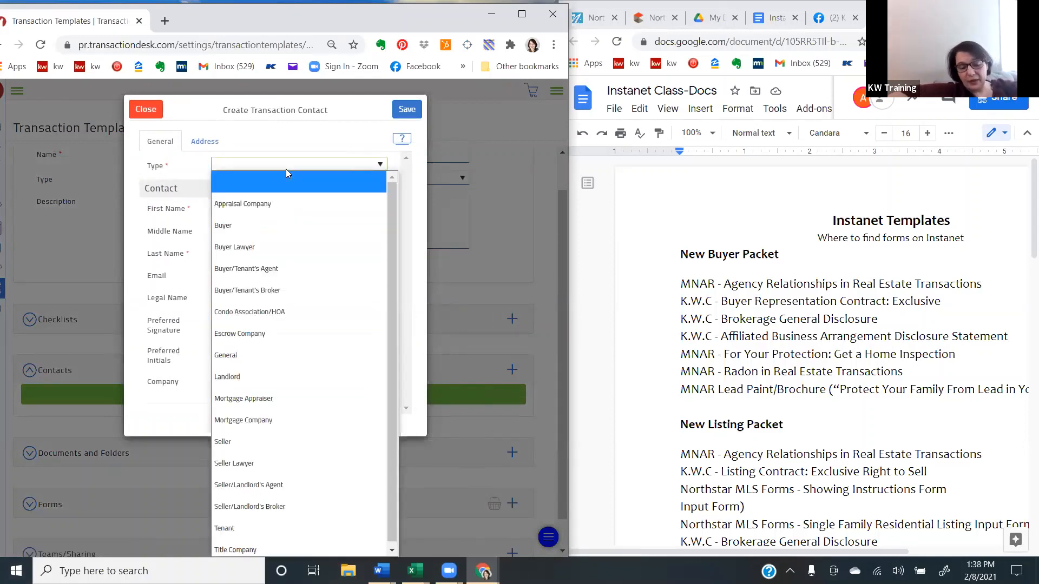
pyautogui.press('Down')
pyautogui.press('Down')
pyautogui.press('Down')
pyautogui.press('Down')
pyautogui.press('Down')
pyautogui.press('Down')
pyautogui.press('Down')
pyautogui.press('Down')
pyautogui.press('Down')
pyautogui.press('Down')
pyautogui.press('Down')
pyautogui.press('Down')
pyautogui.press('Down')
pyautogui.press('Down')
pyautogui.press('Down')
pyautogui.press('Down')
pyautogui.press('Down')
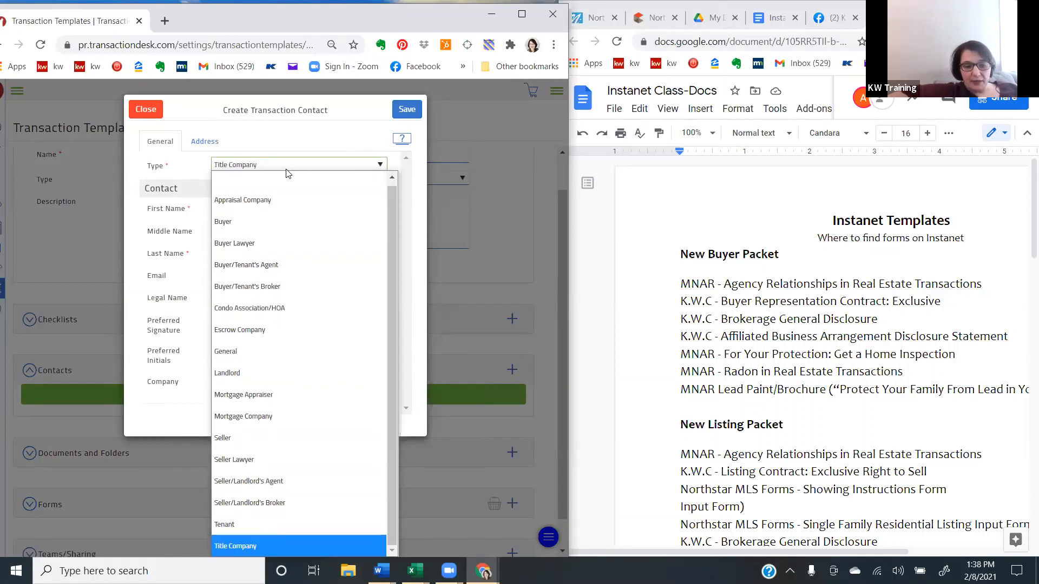
pyautogui.press('Up')
pyautogui.press('Up')
pyautogui.press('Up')
pyautogui.press('Up')
pyautogui.press('Up')
pyautogui.press('Up')
pyautogui.press('Up')
pyautogui.press('Up')
pyautogui.press('Up')
pyautogui.press('Up')
pyautogui.press('Up')
pyautogui.press('Up')
pyautogui.press('Return')
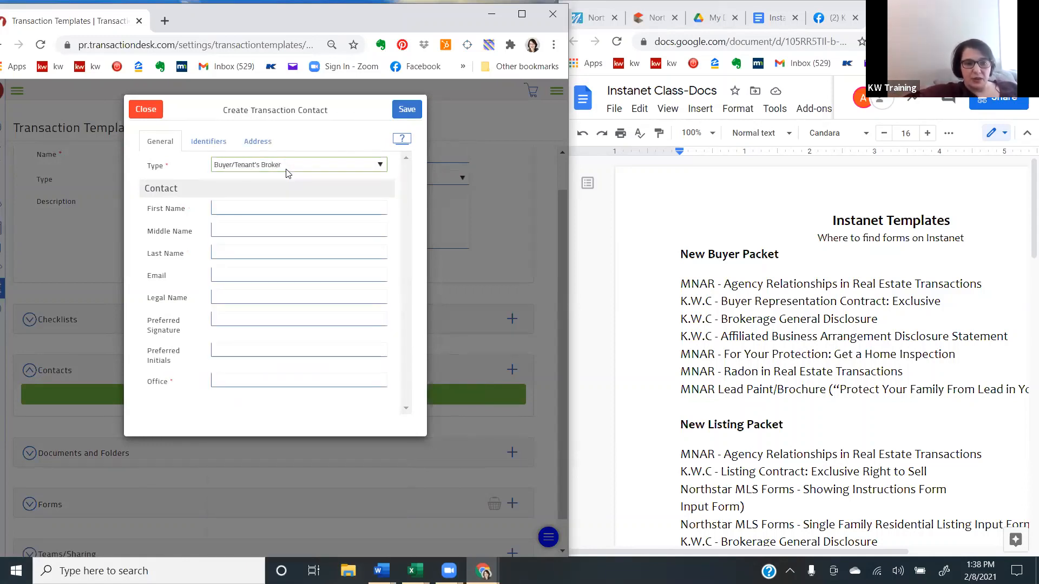
# - Change the new contact's type to Title Company, and close the contact form without saving
pyautogui.click(286, 169)
pyautogui.press('Down')
pyautogui.press('Down')
pyautogui.press('Down')
pyautogui.press('Down')
pyautogui.press('Down')
pyautogui.press('Down')
pyautogui.press('Down')
pyautogui.press('Down')
pyautogui.press('Down')
pyautogui.press('Down')
pyautogui.press('Down')
pyautogui.press('Down')
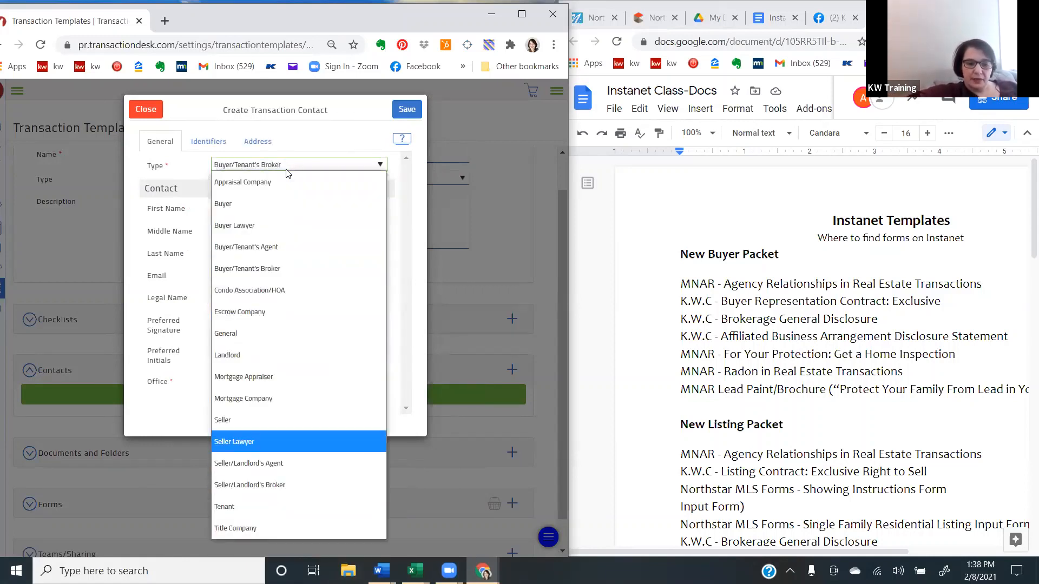
pyautogui.press('Return')
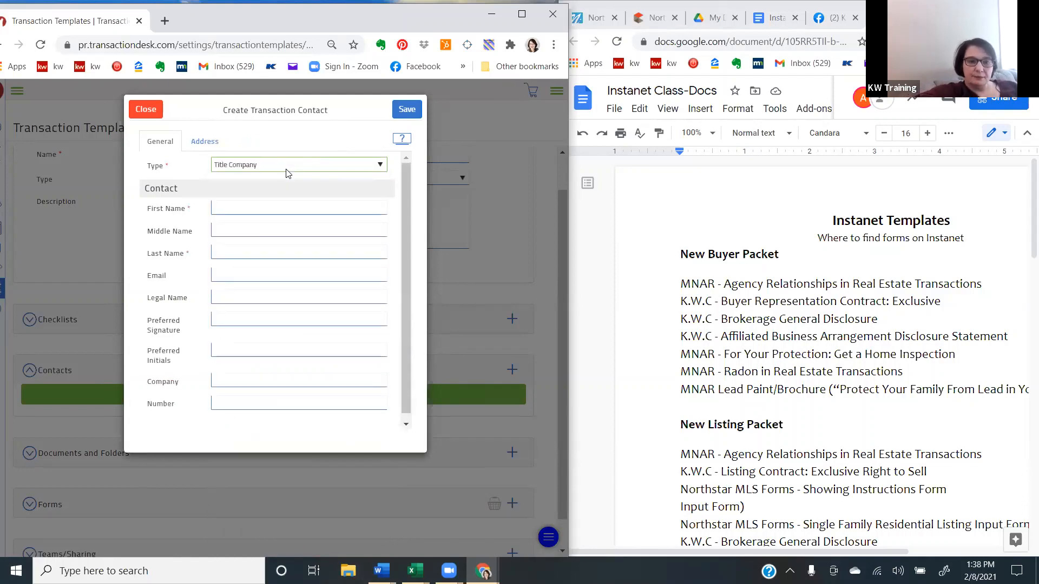
pyautogui.press('Escape')
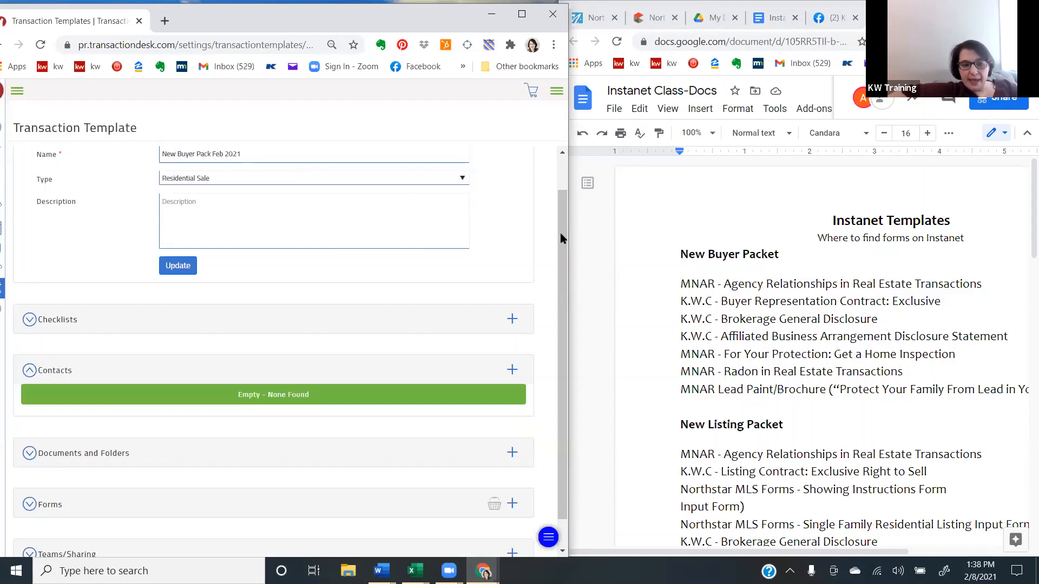
# - Start adding forms to the template, search for "Agency" and select the MNAR - Agency Relationships in Real Estate Transactions form
pyautogui.scroll(-1, 560, 232)
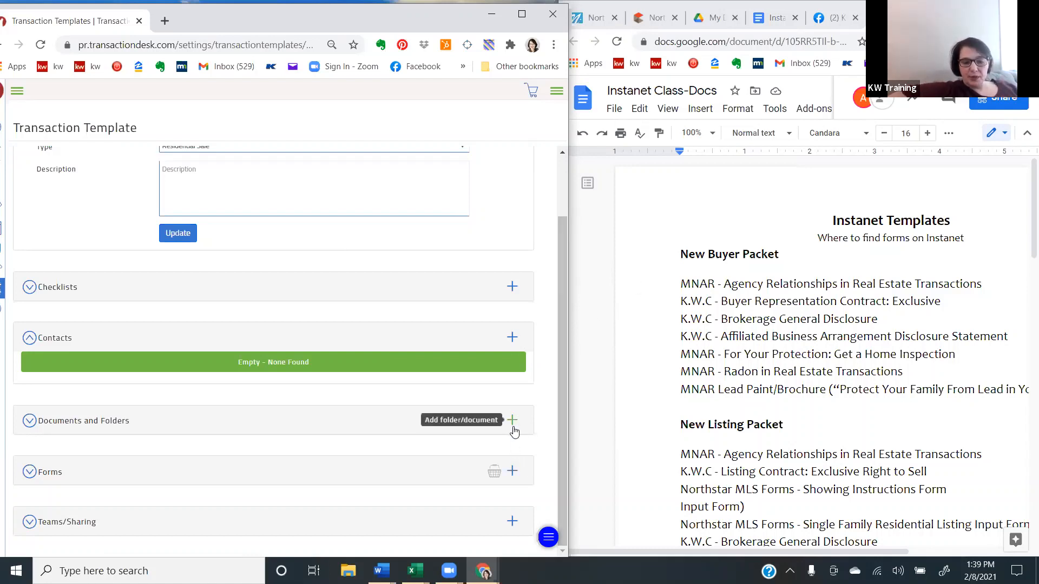
pyautogui.click(511, 472)
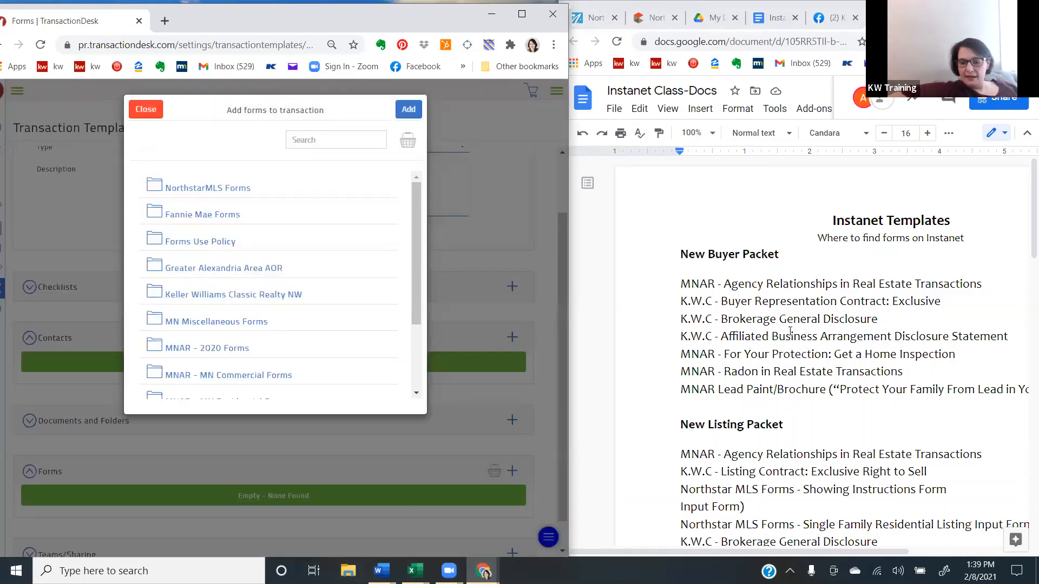
pyautogui.click(310, 141)
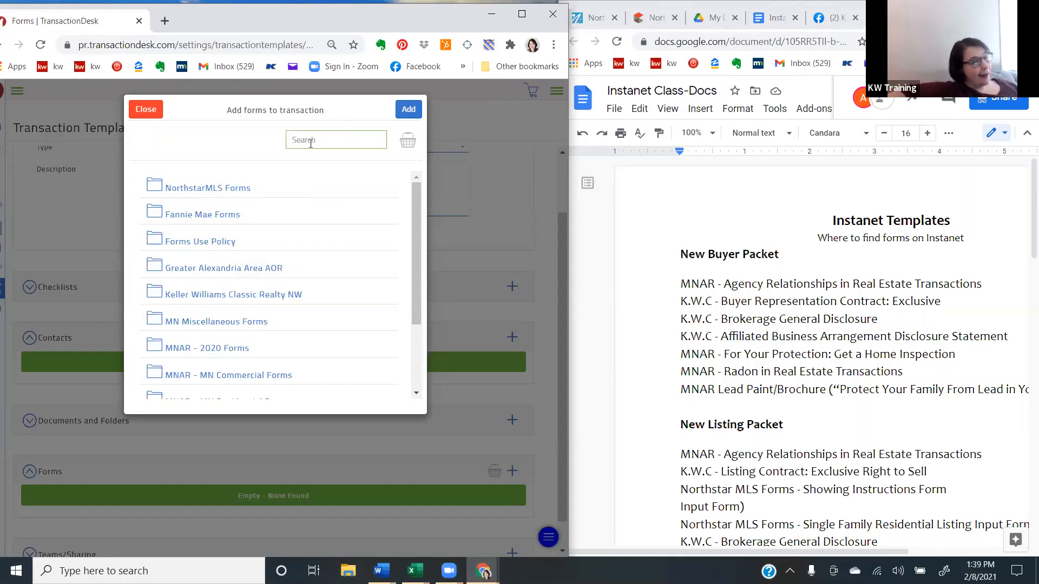
pyautogui.click(199, 190)
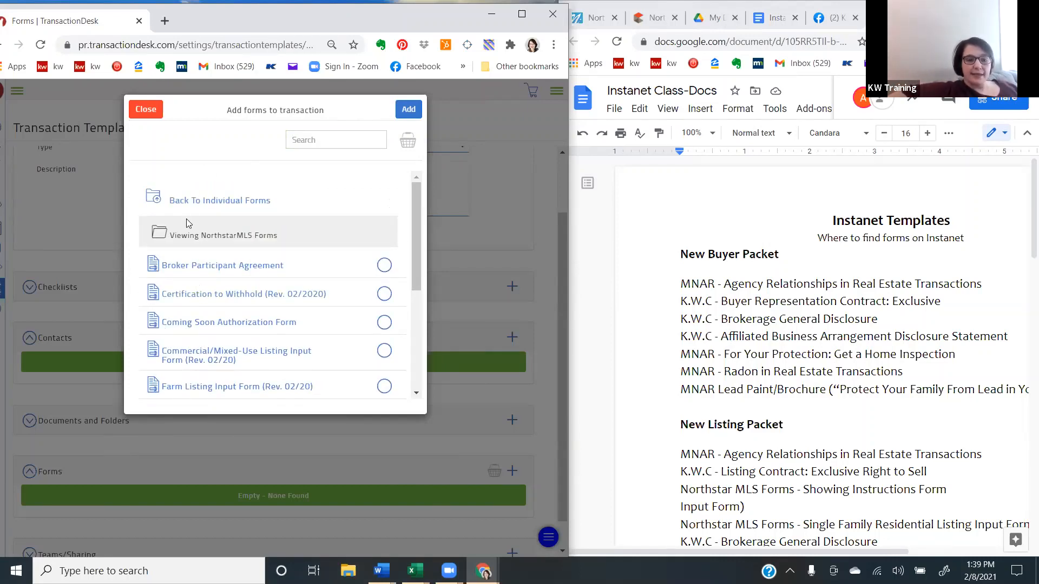
pyautogui.click(318, 141)
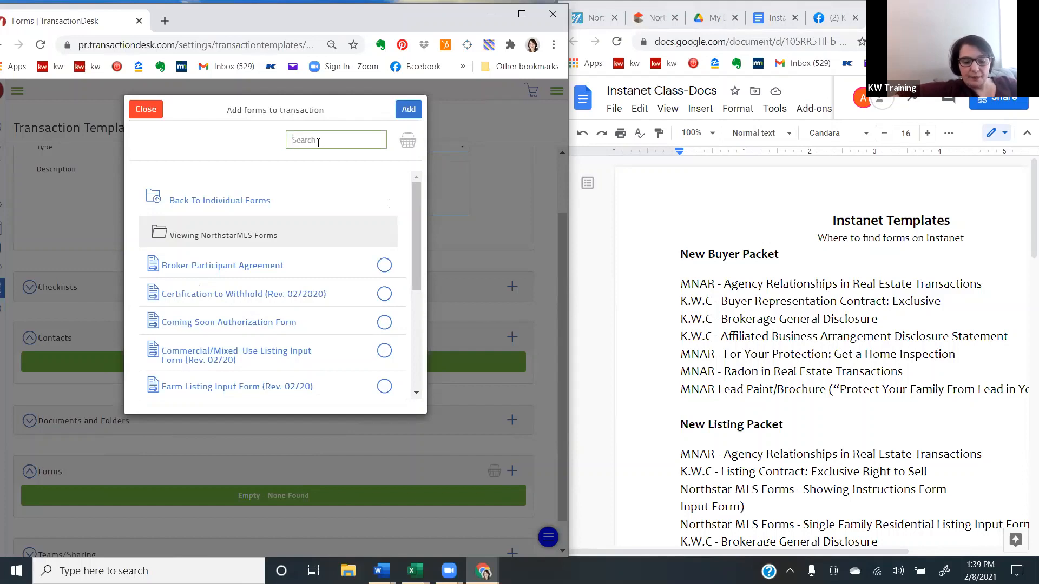
pyautogui.write('Agen')
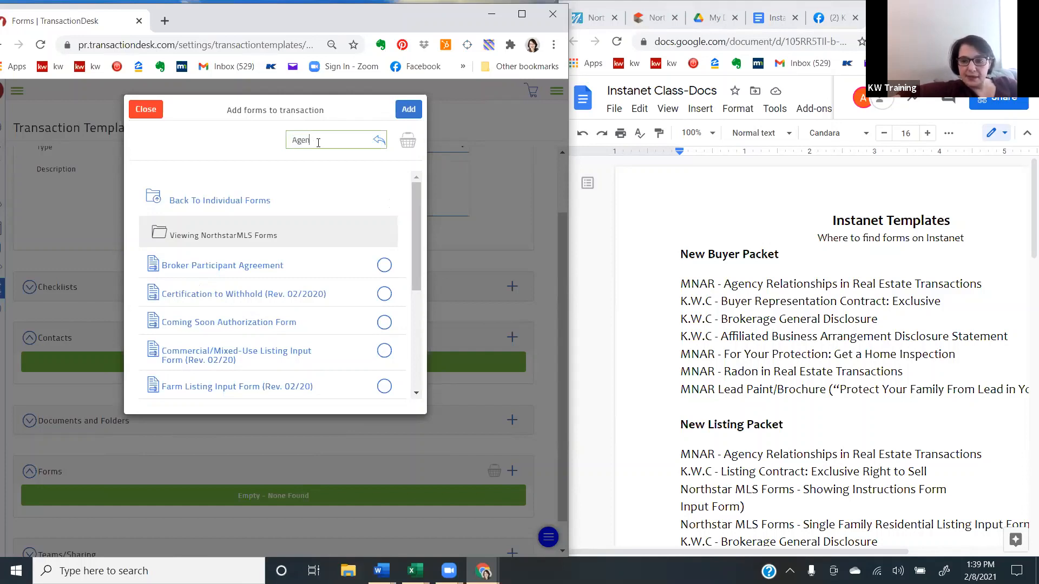
pyautogui.write('cy')
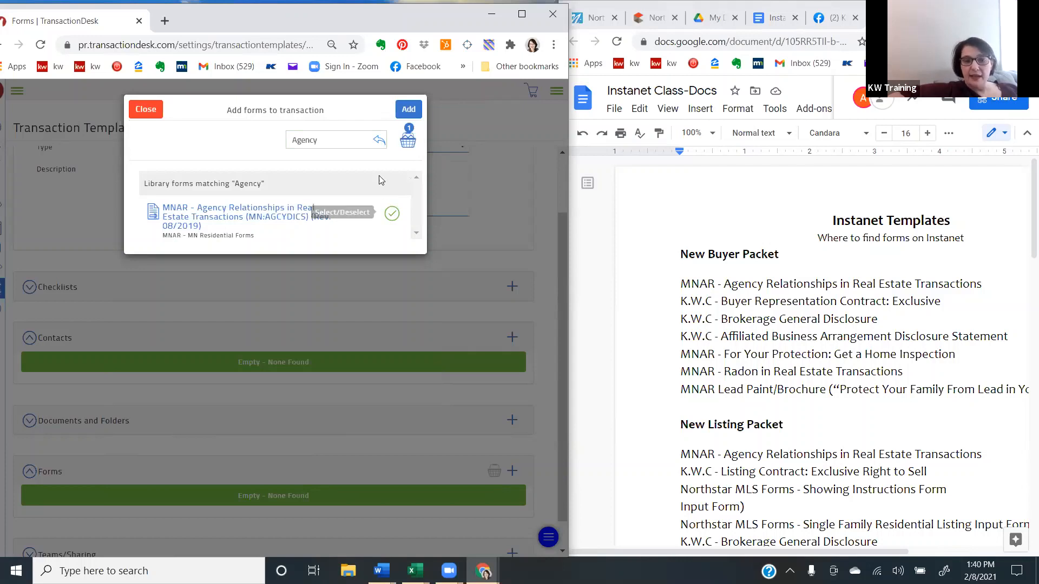
# - Search the forms for "buyer rep" and select K.W.C - Buyer Representation Contract: Exclusive (Rev. 08/2020)
pyautogui.click(327, 140)
pyautogui.moveTo(327, 140); pyautogui.dragTo(268, 144)
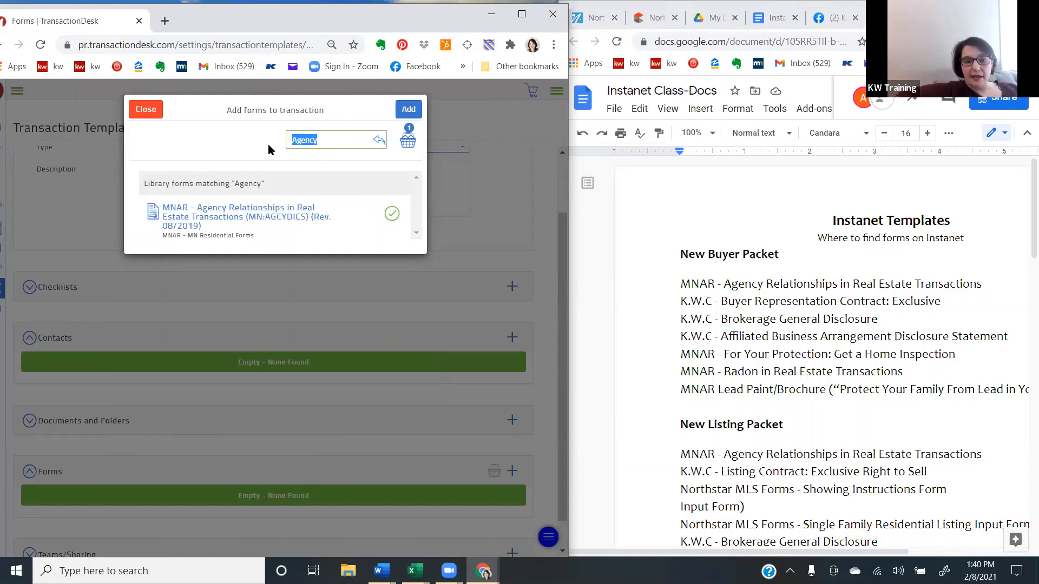
pyautogui.press('BackSpace')
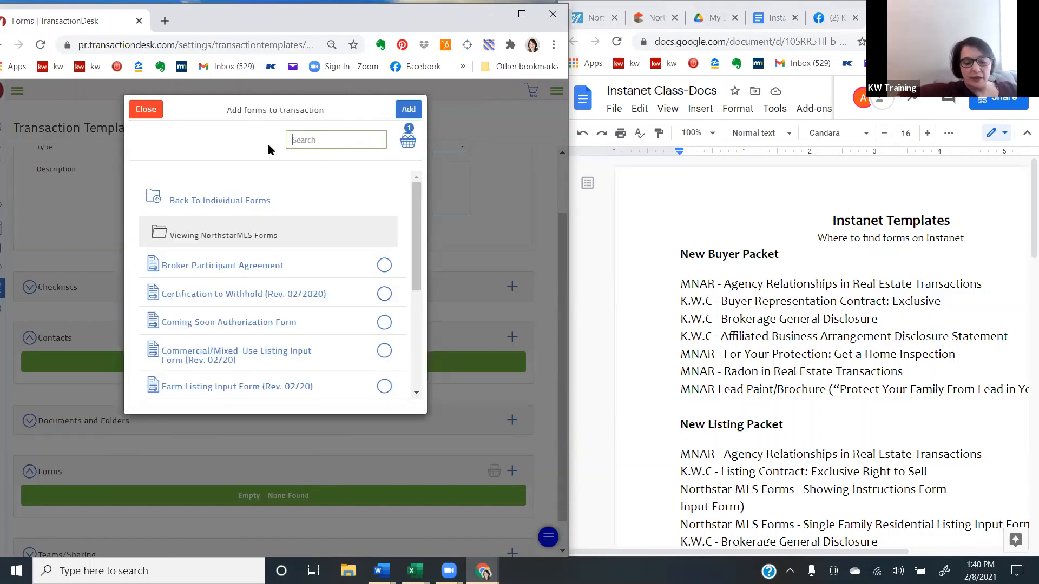
pyautogui.write('buyer')
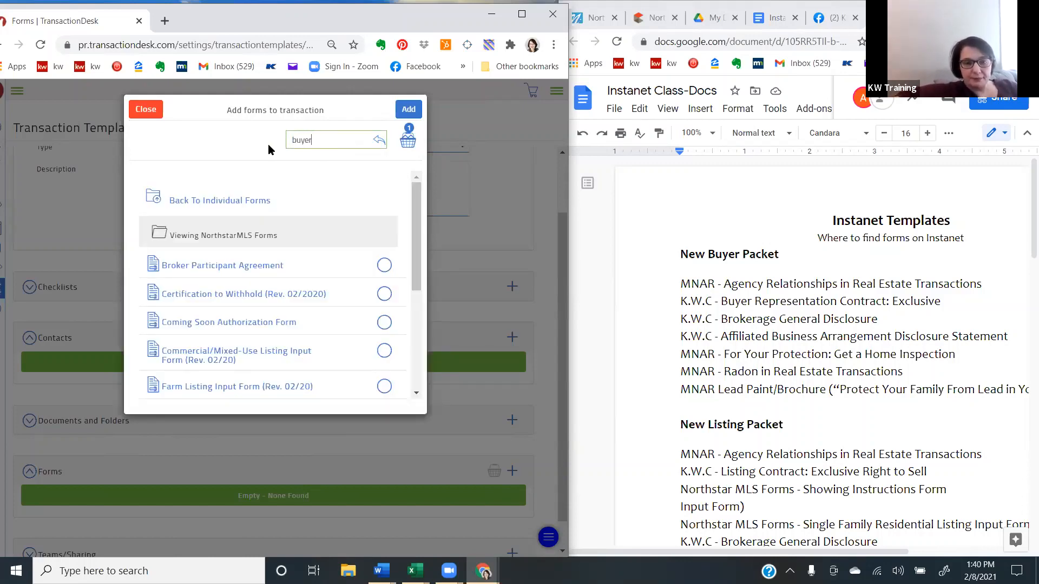
pyautogui.write(' rep')
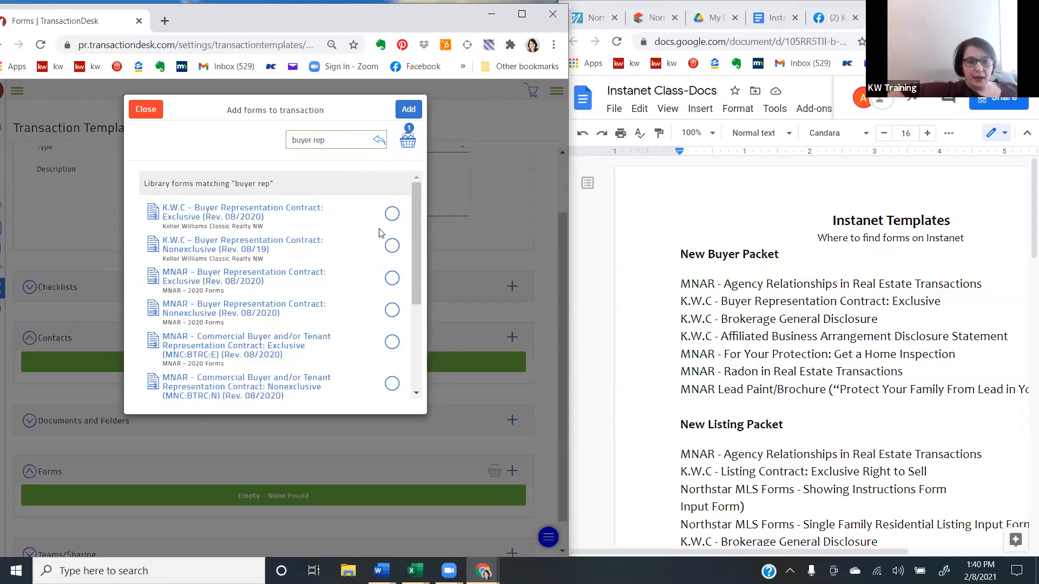
pyautogui.click(391, 215)
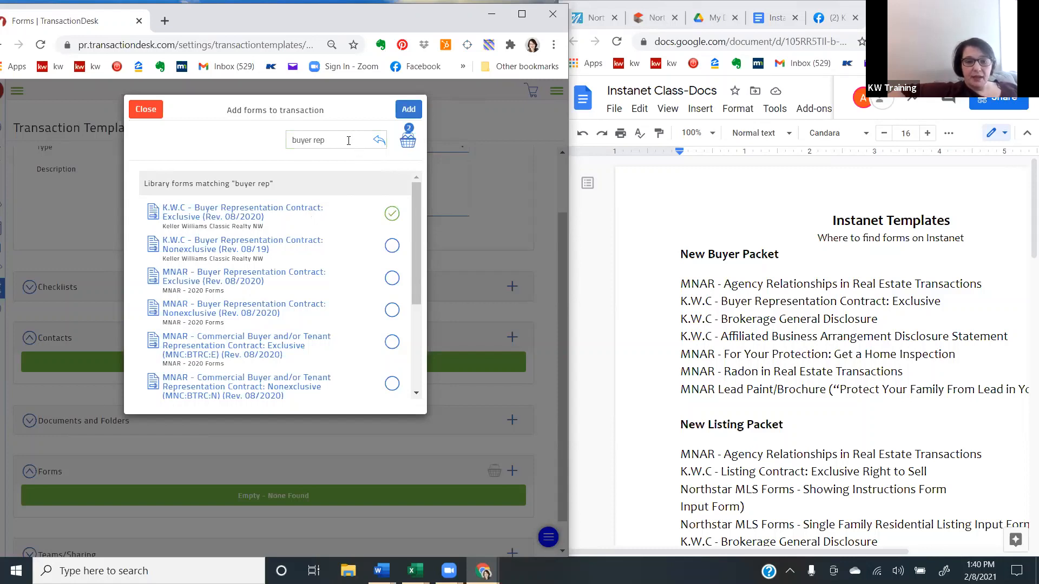
# - Search the forms for "brokerag" and select K.W.C - Brokerage General Disclosure
pyautogui.tripleClick(314, 138)
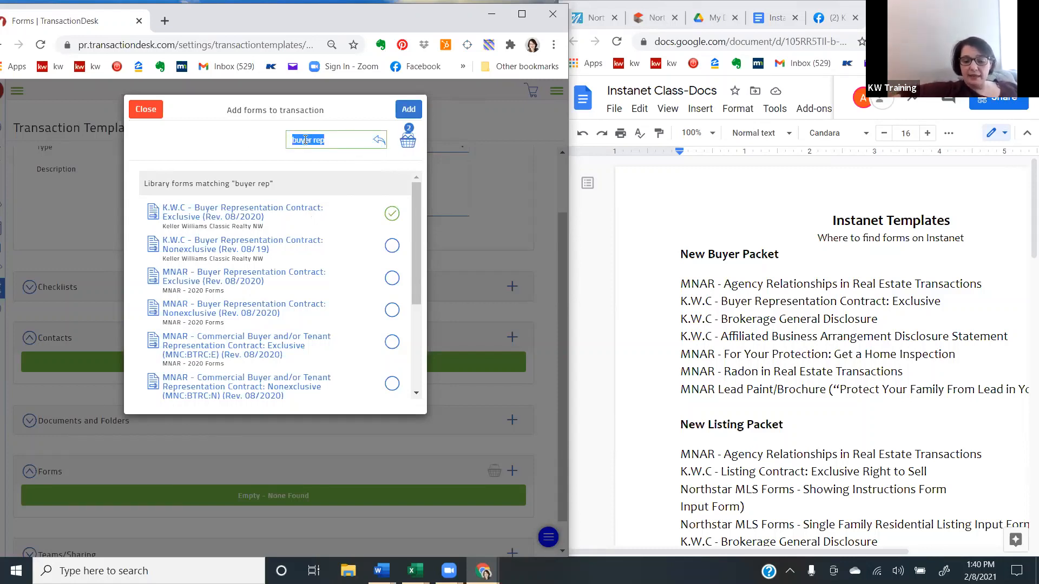
pyautogui.press('BackSpace')
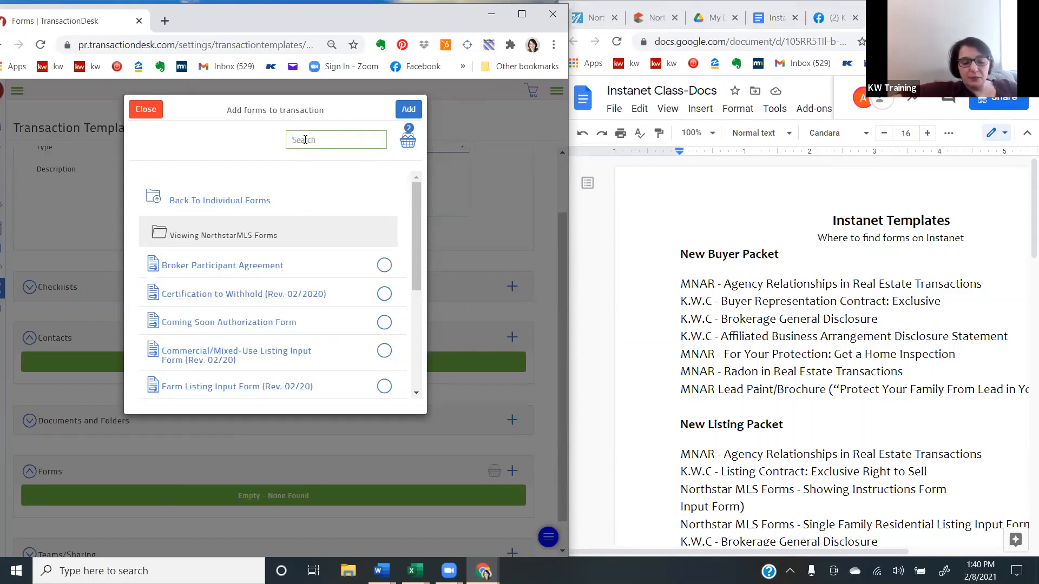
pyautogui.write('brokerage')
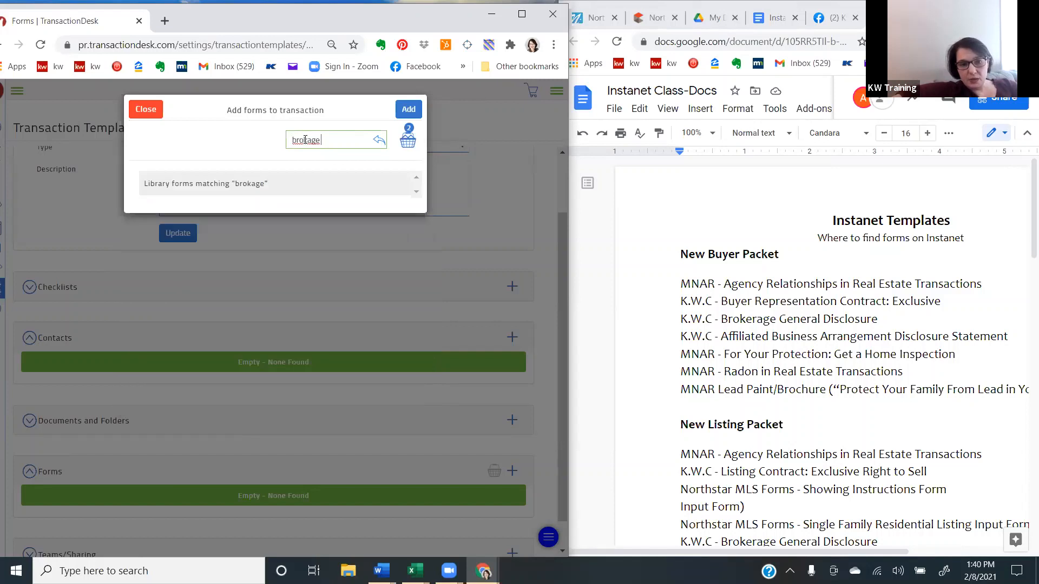
pyautogui.press('BackSpace')
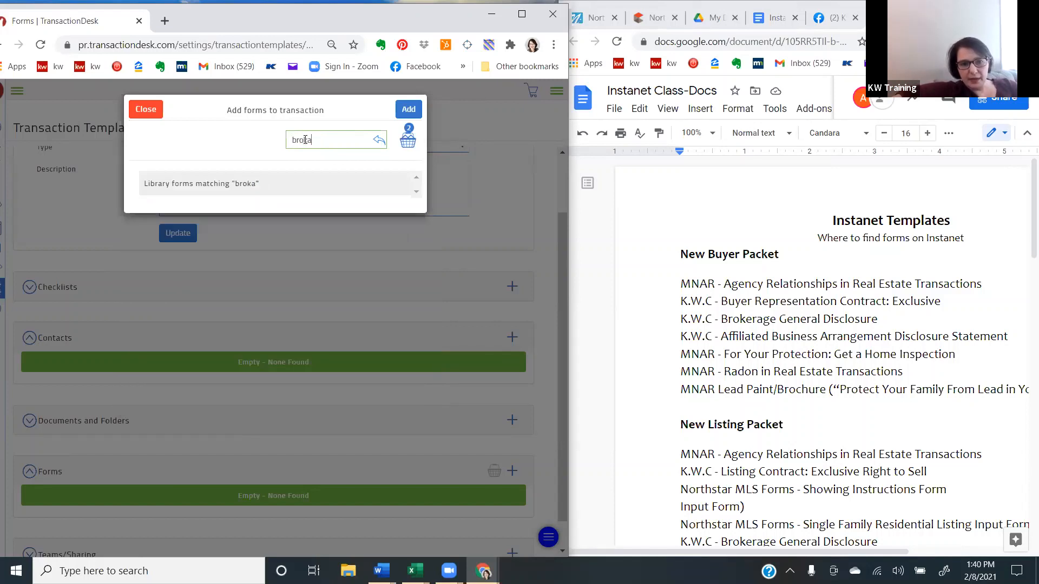
pyautogui.write('erag')
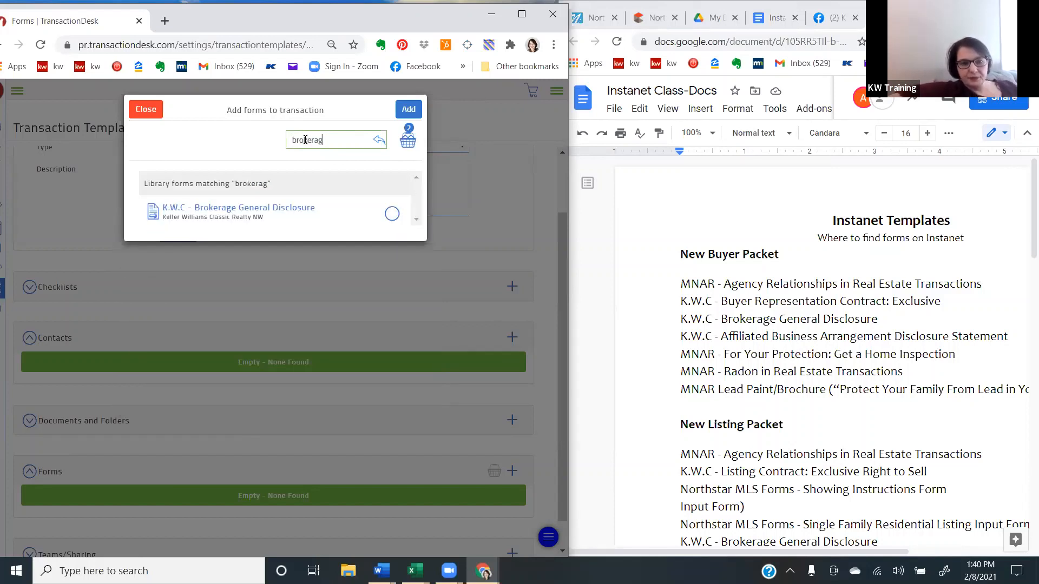
pyautogui.click(400, 214)
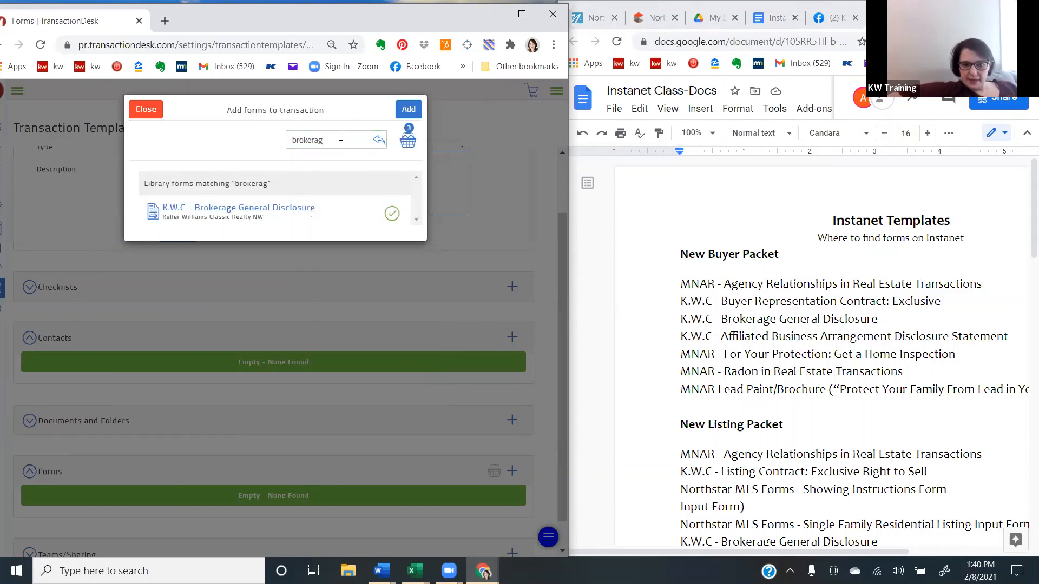
# - Search the forms for "affil" and select K.W.C - Affiliated Business Arrangement Disclosure
pyautogui.moveTo(341, 136); pyautogui.dragTo(264, 150)
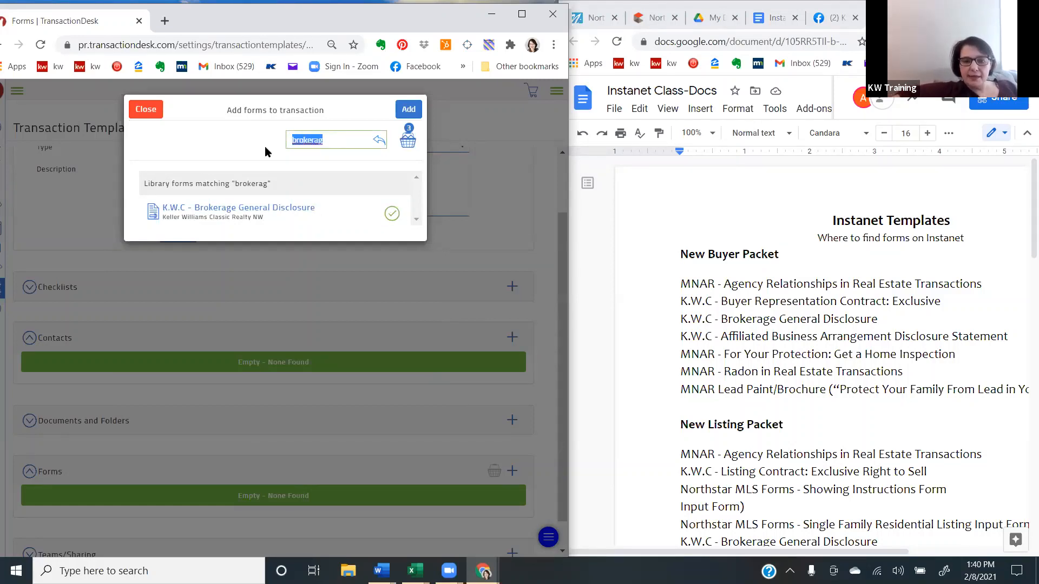
pyautogui.press('BackSpace')
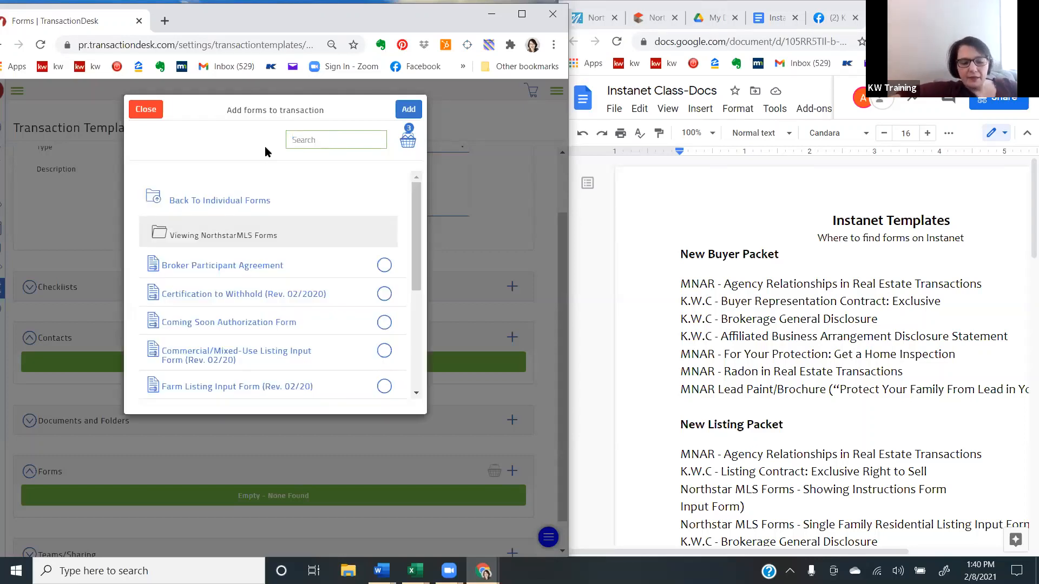
pyautogui.write('affil')
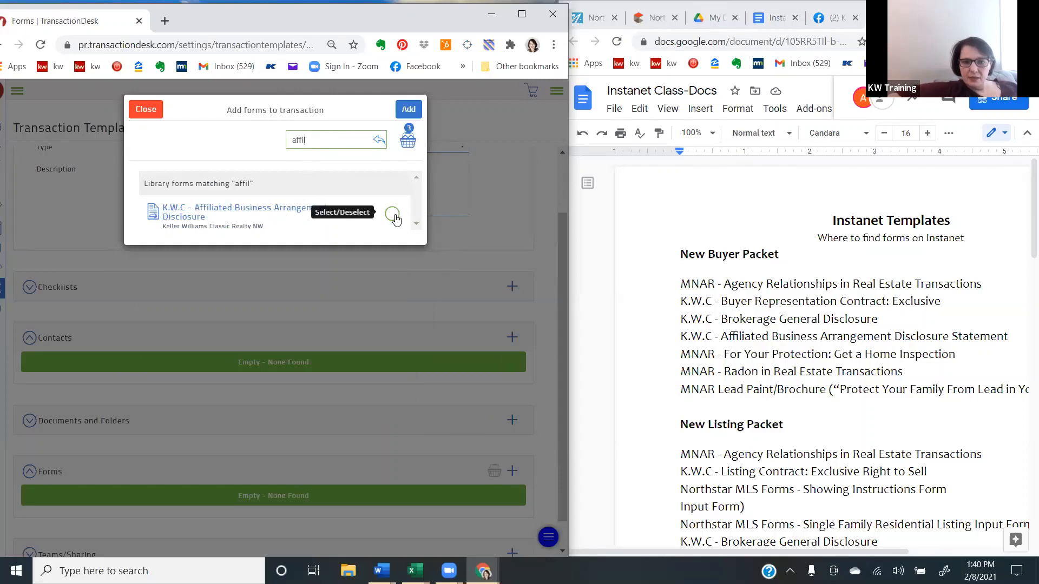
pyautogui.click(393, 215)
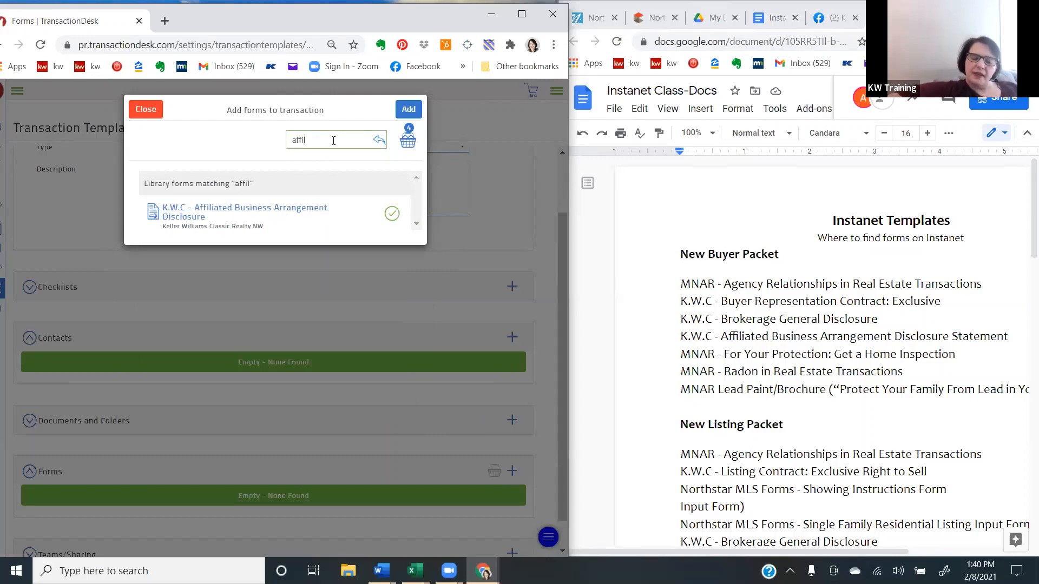
# - Search the forms for "for your" and select MNAR - For Your Protection: Get a Home Inspection - 04/19
pyautogui.hotkey('ctrl', 'a')
pyautogui.press('BackSpace')
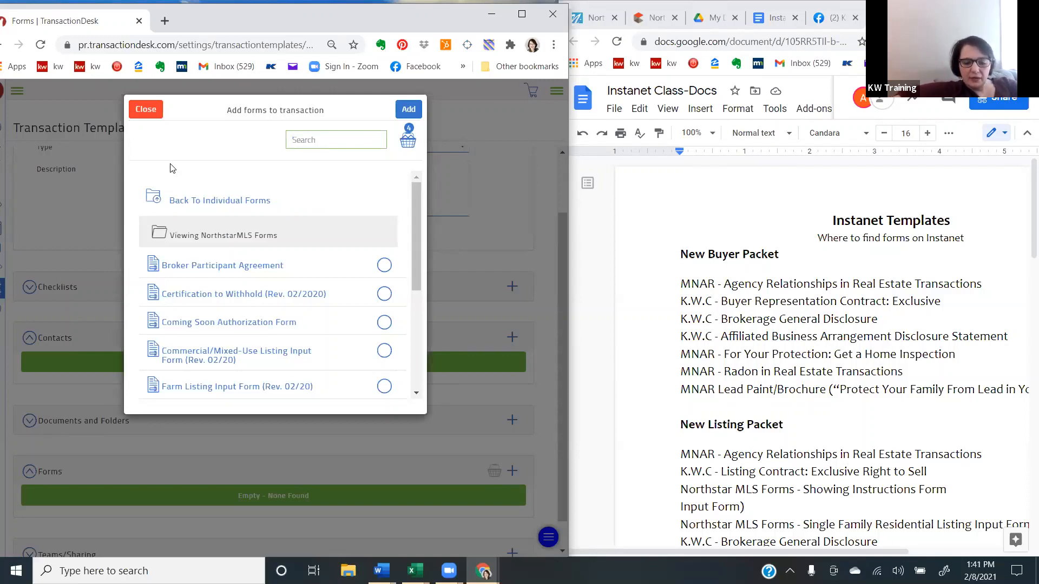
pyautogui.write('for')
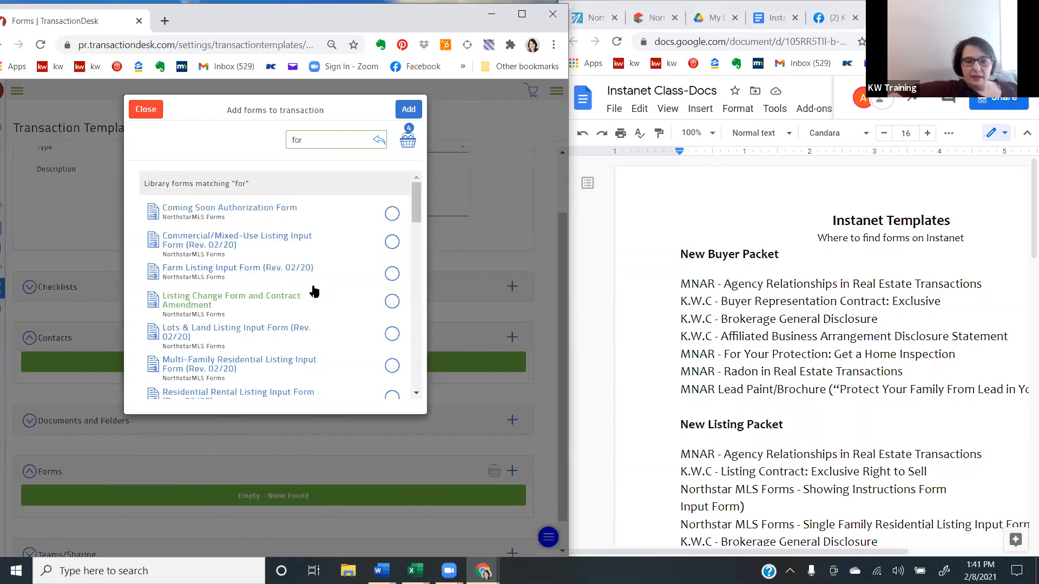
pyautogui.write('your')
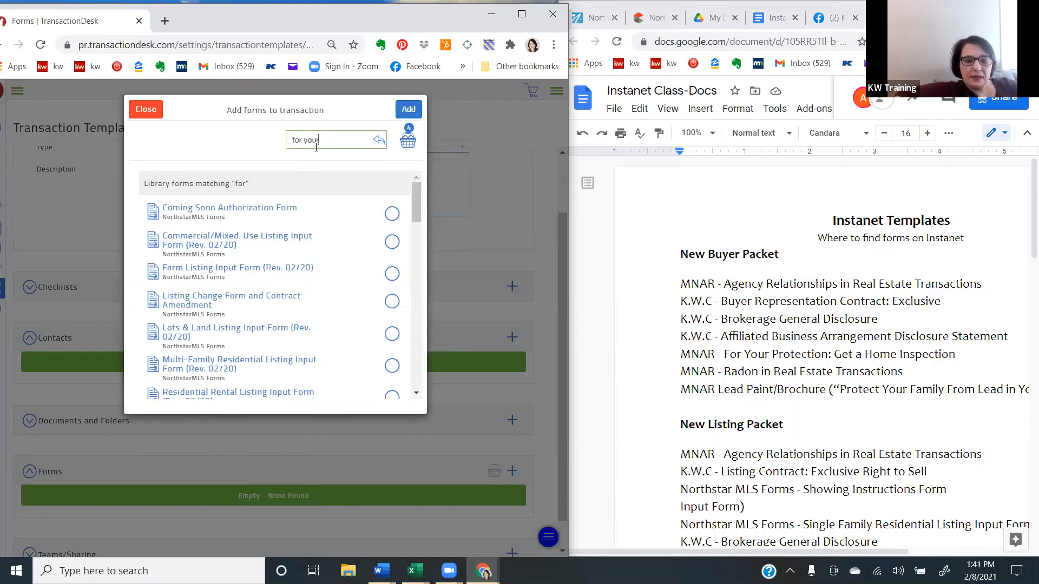
pyautogui.click(391, 216)
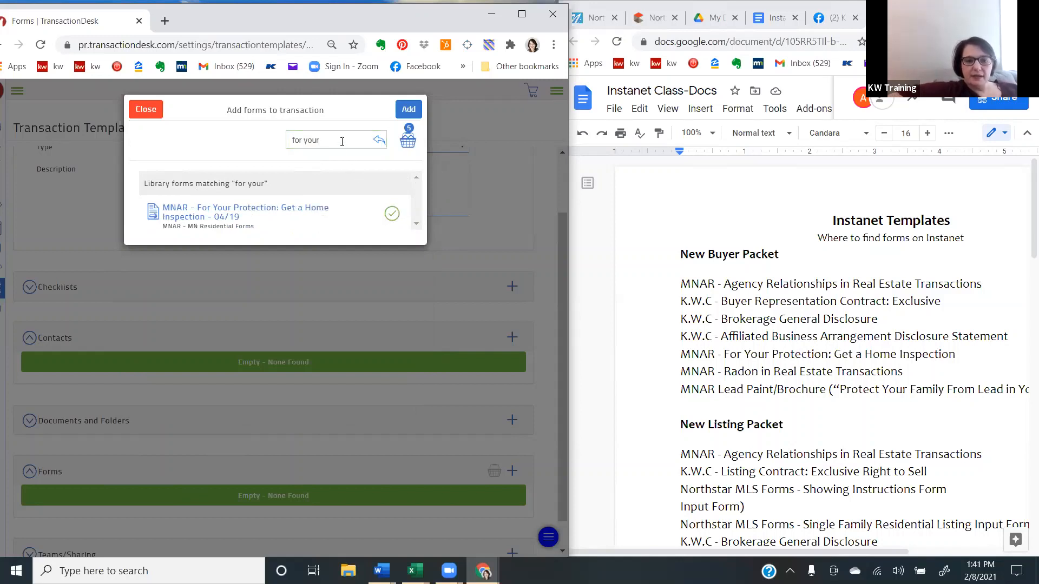
# - Search the forms for "radon" and select MNAR - Radon in Real Estate Transactions
pyautogui.moveTo(343, 141); pyautogui.dragTo(258, 146)
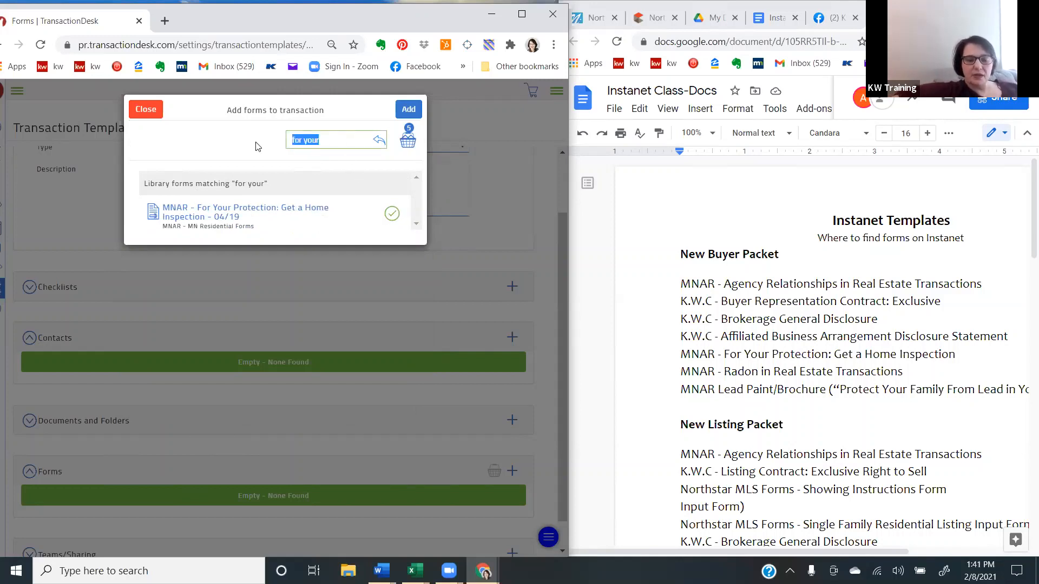
pyautogui.press('BackSpace')
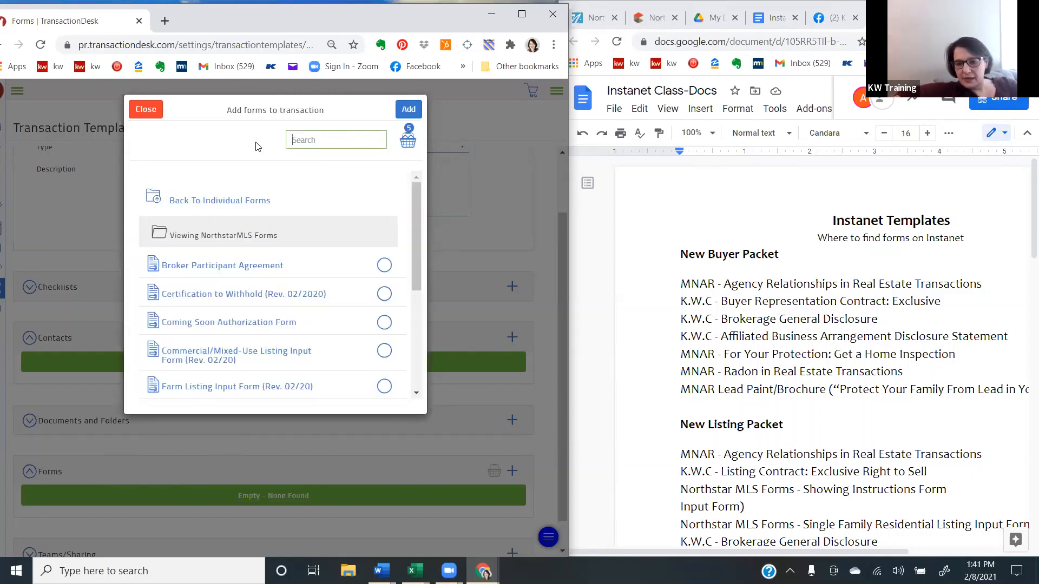
pyautogui.write('radon')
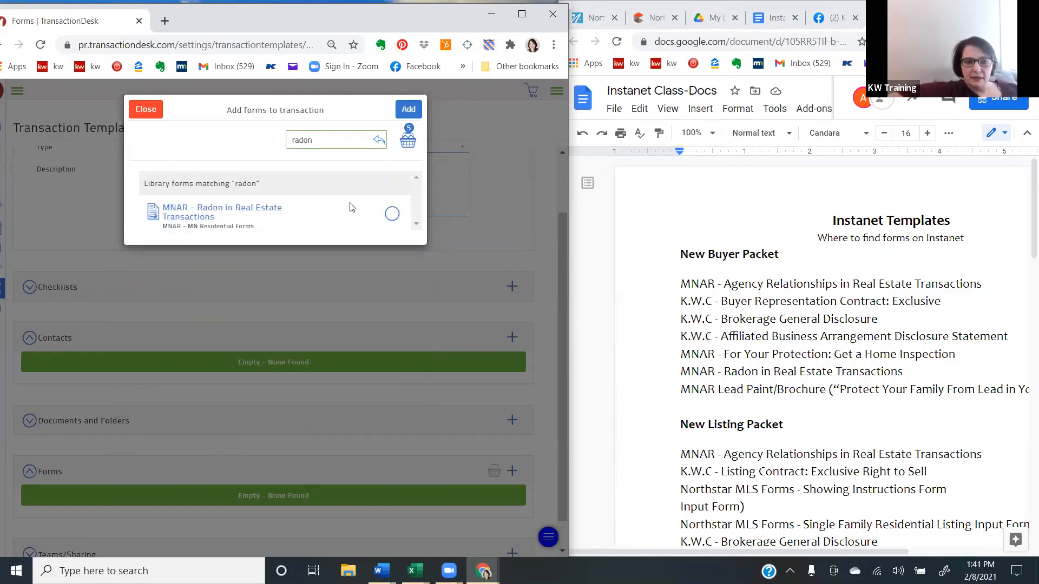
pyautogui.click(391, 214)
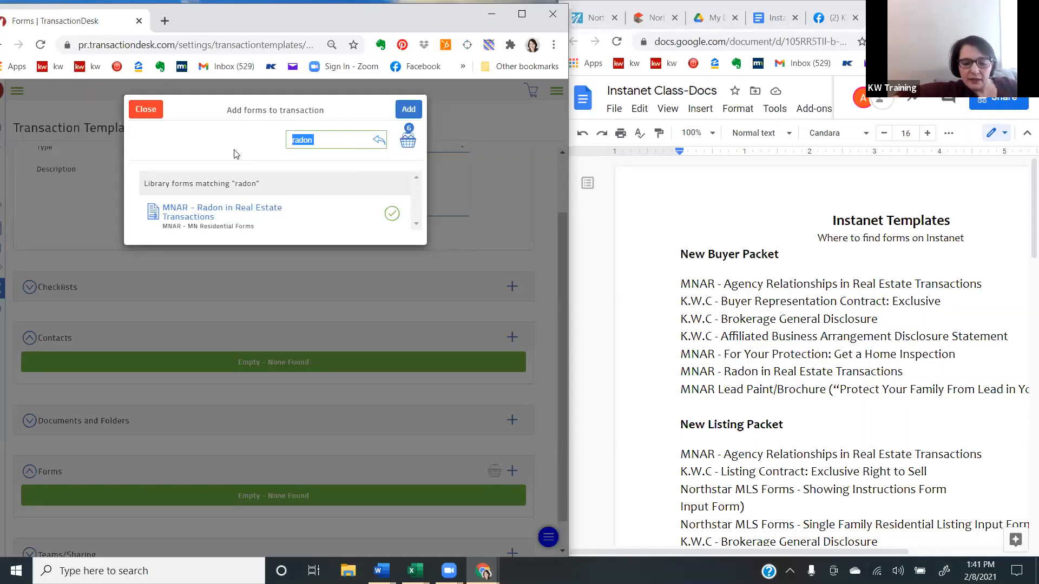
# - Search the forms for "lead paint bro" and select the Lead Paint Brochure from MN Miscellaneous Forms
pyautogui.write('lead')
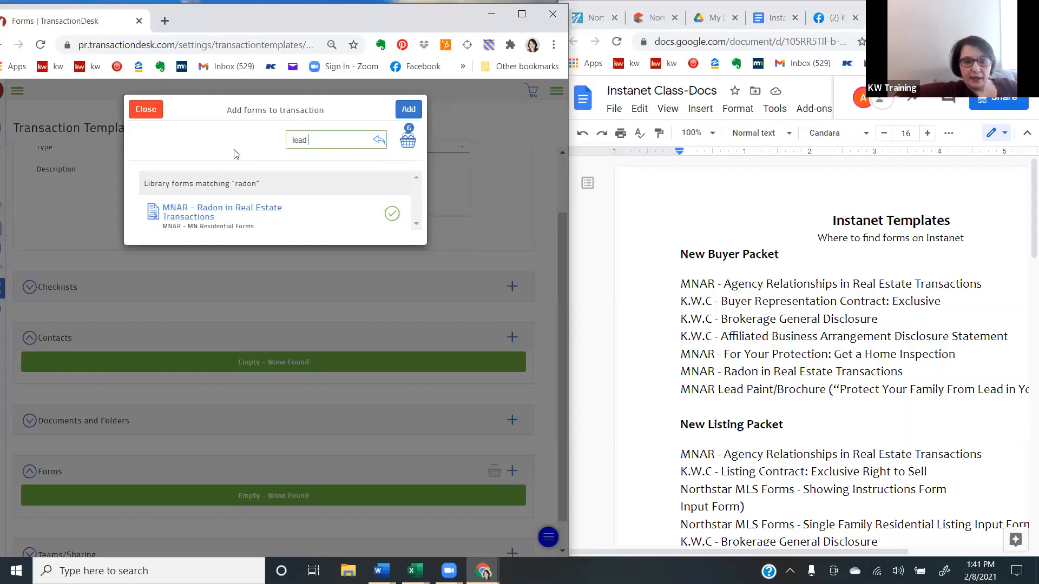
pyautogui.press('Return')
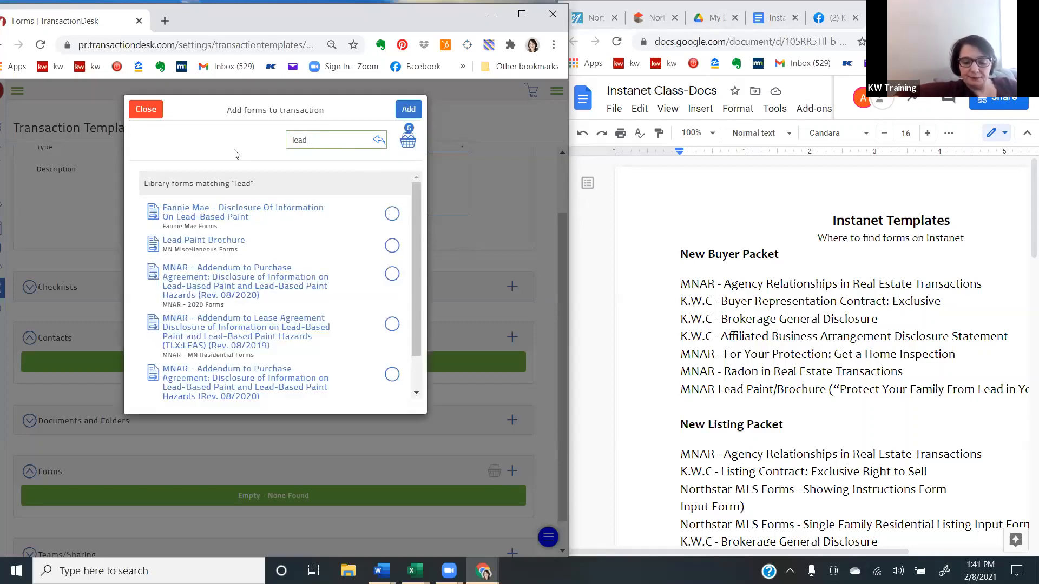
pyautogui.write('paint')
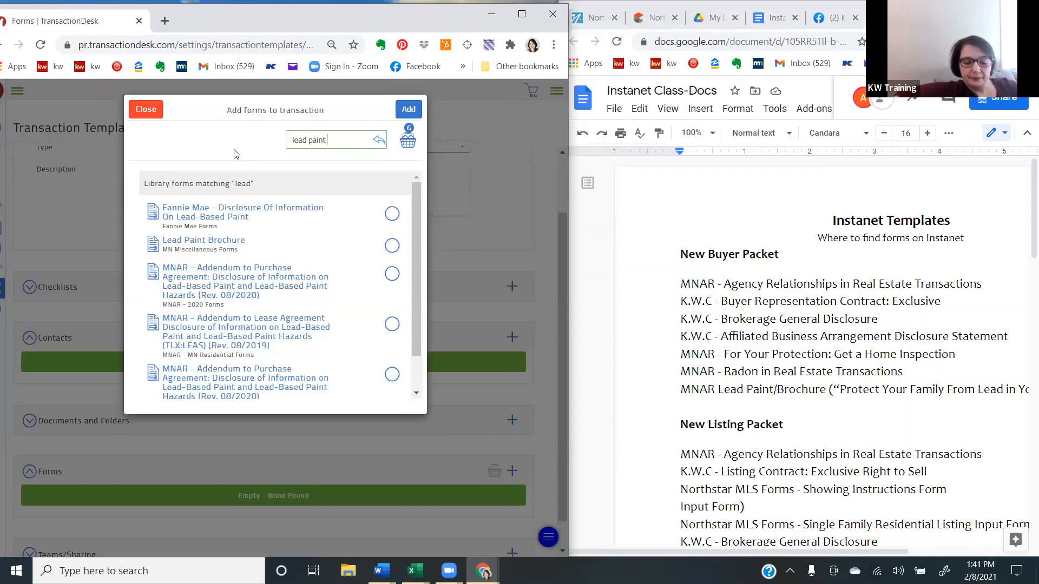
pyautogui.write(' bour')
pyautogui.press('Return')
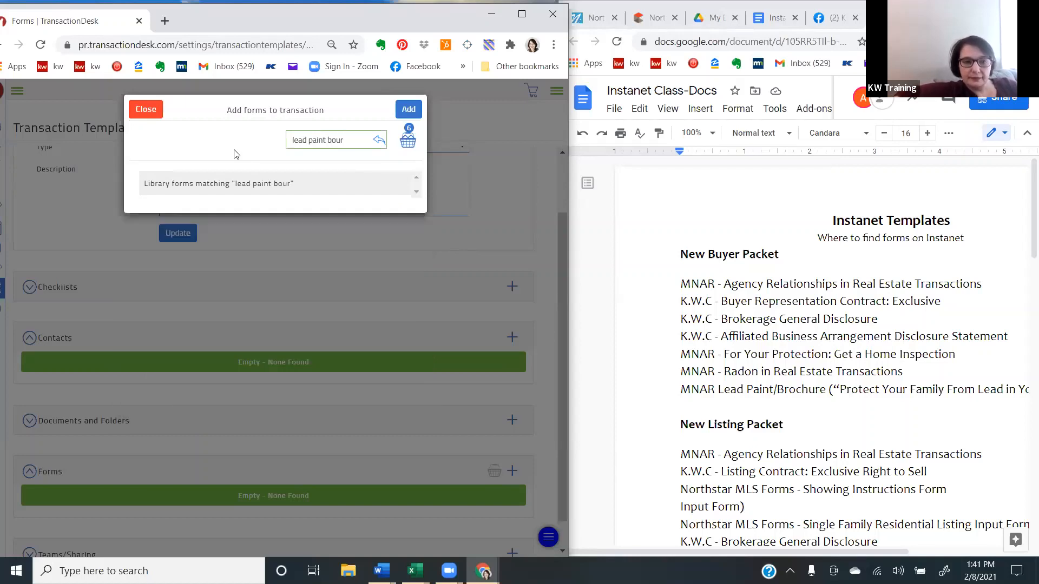
pyautogui.press('BackSpace')
pyautogui.press('BackSpace')
pyautogui.press('Return')
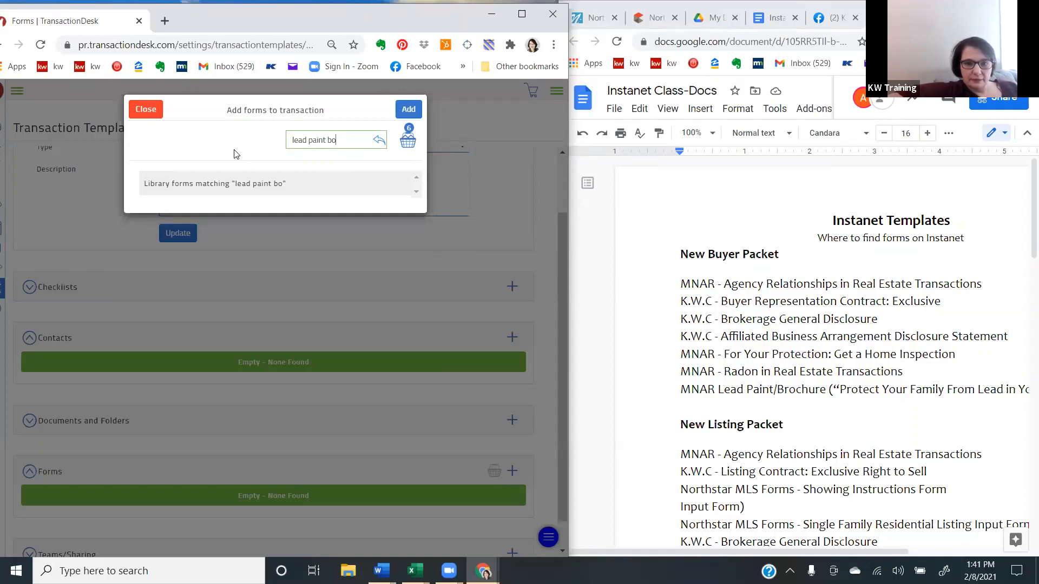
pyautogui.write('\\')
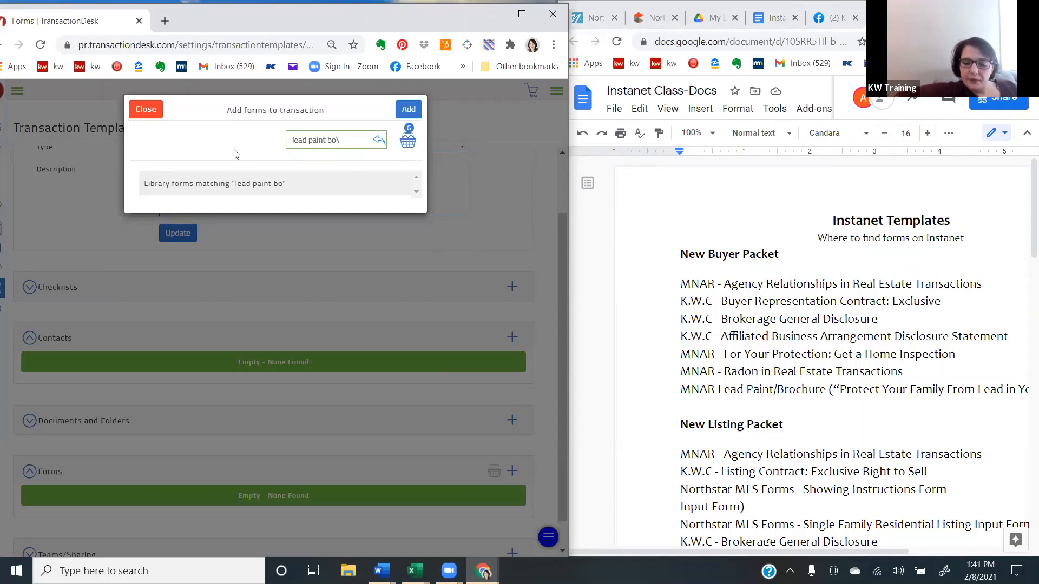
pyautogui.write('o')
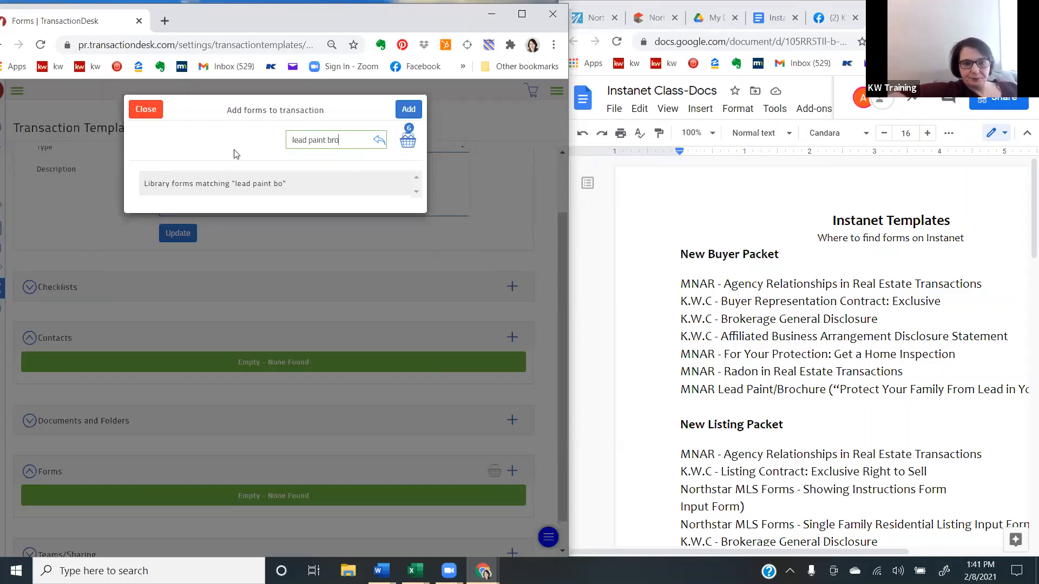
pyautogui.press('Return')
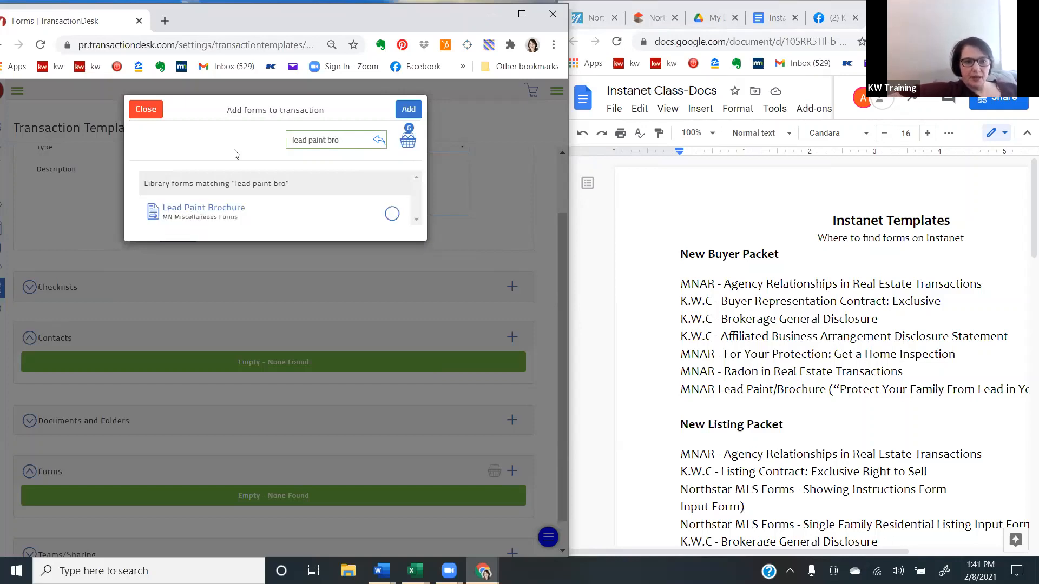
pyautogui.click(391, 211)
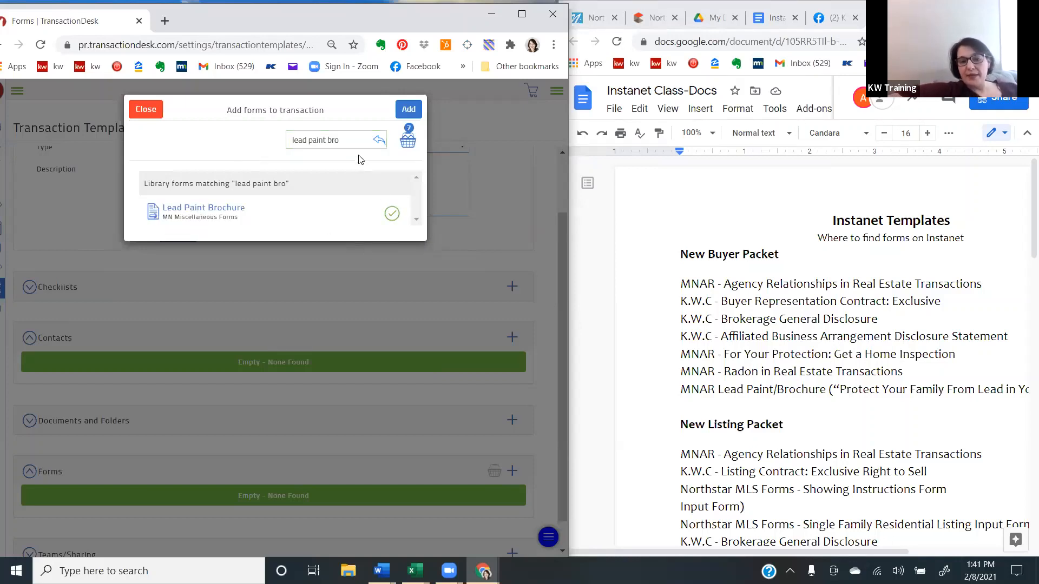
# - Check the form basket's contents, add the selected forms to the template and update its details
pyautogui.click(411, 142)
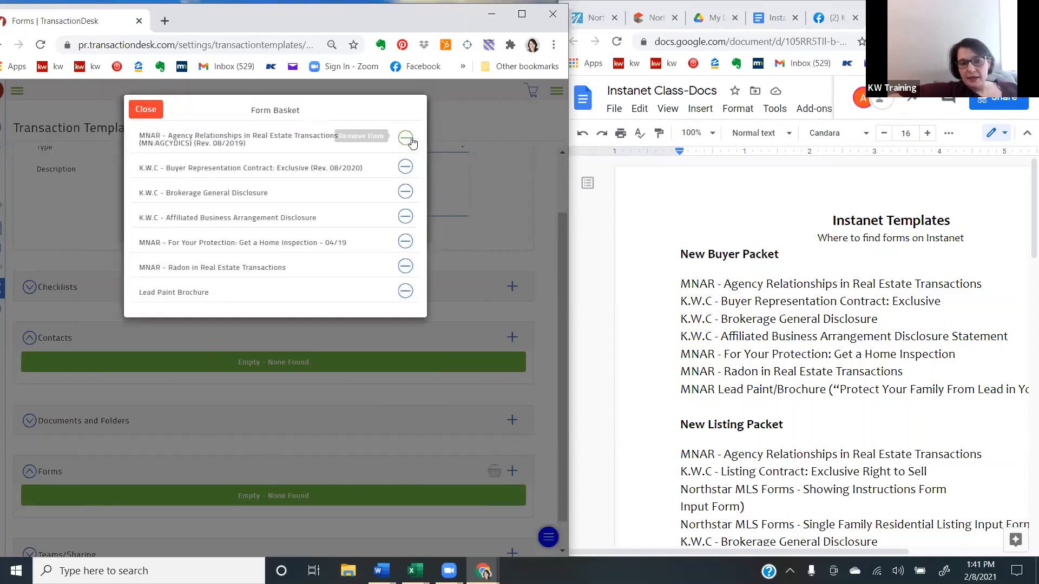
pyautogui.click(153, 114)
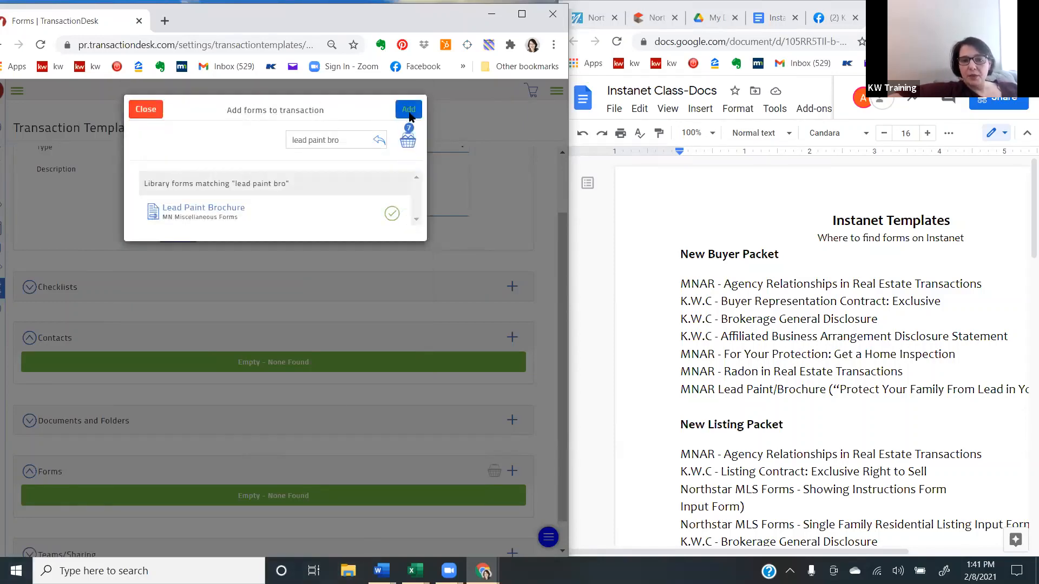
pyautogui.click(409, 112)
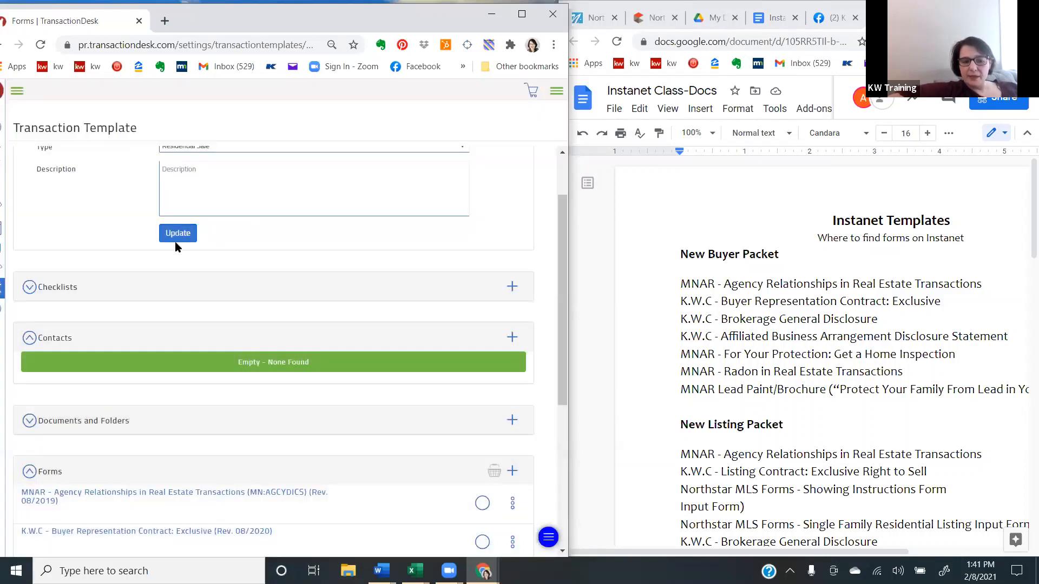
pyautogui.click(177, 245)
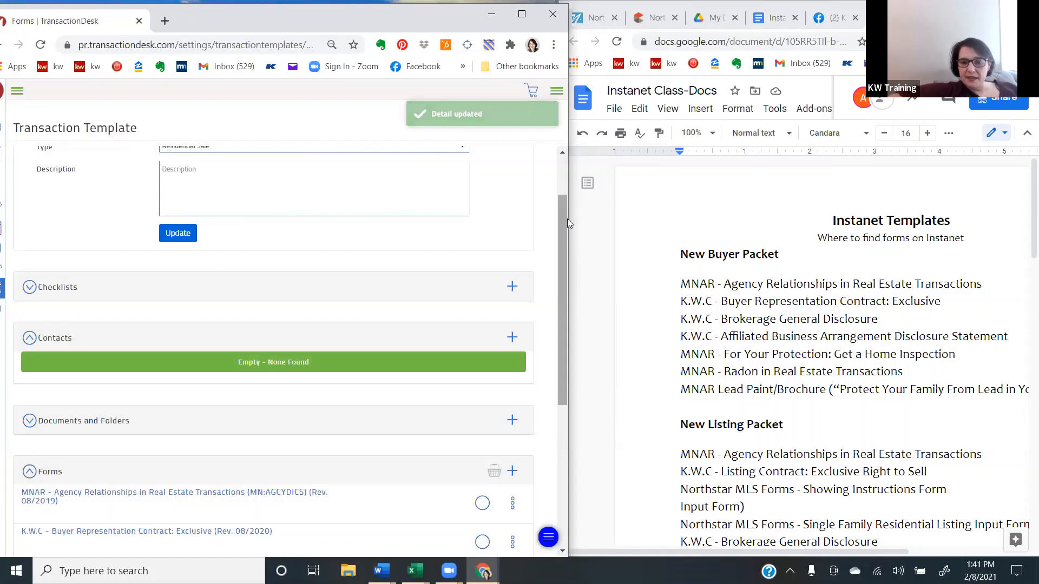
# - Review the forms added to the template, and return to the list of transaction templates in the settings
pyautogui.scroll(-5, 555, 398)
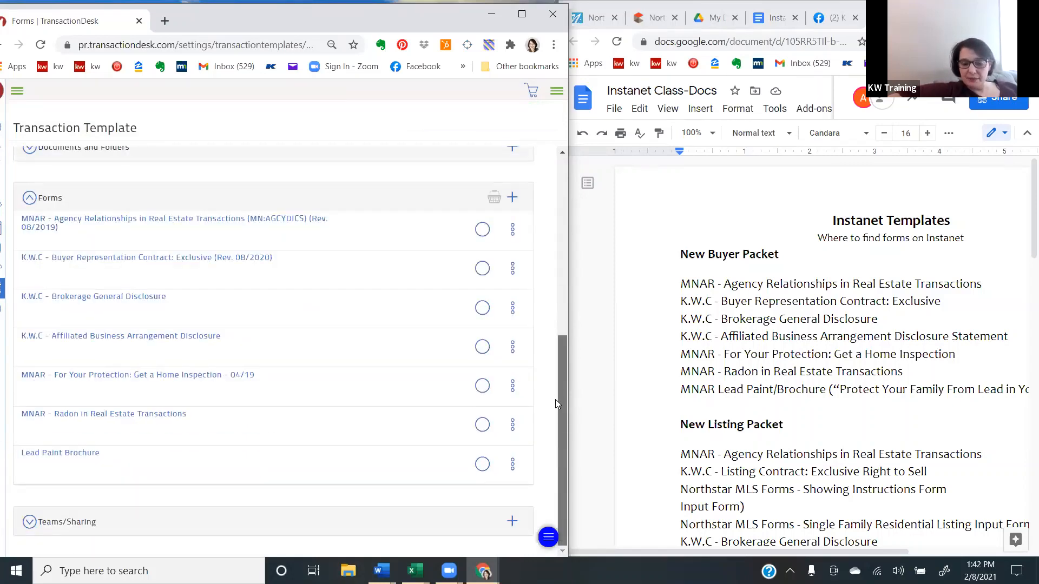
pyautogui.scroll(6, 552, 308)
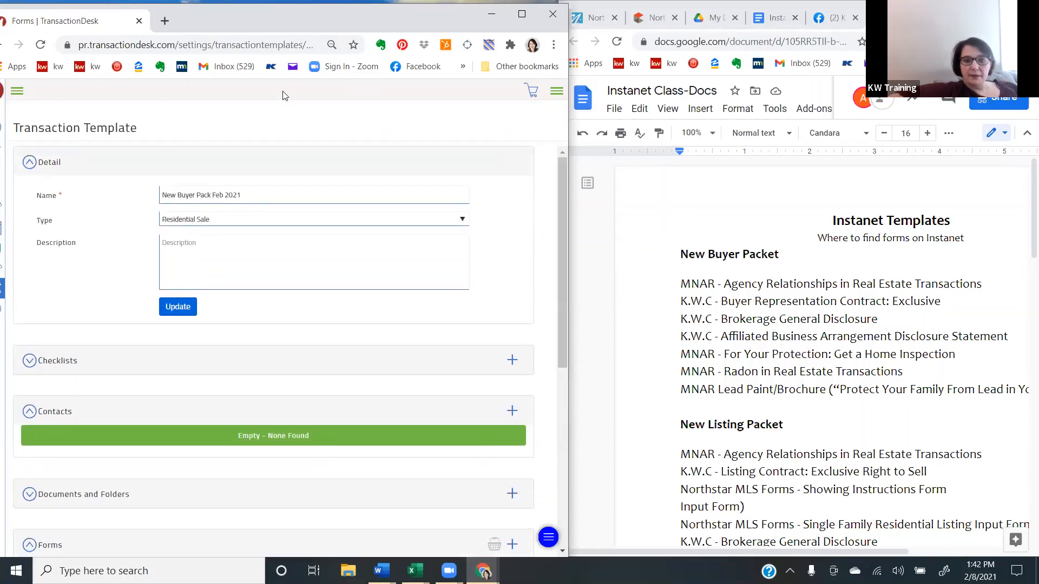
pyautogui.click(5, 295)
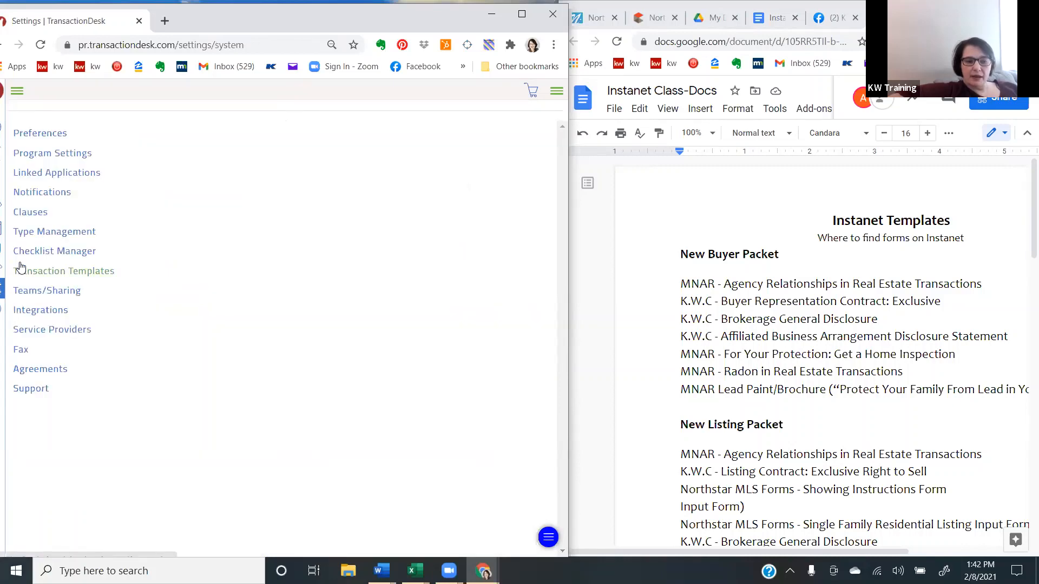
pyautogui.click(43, 271)
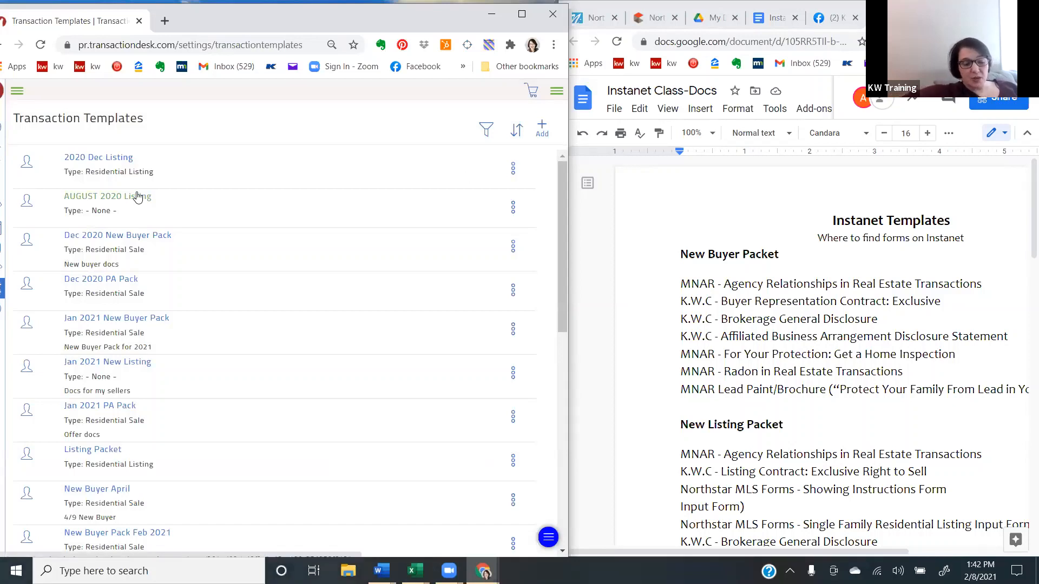
# - Look through the list of transaction templates to locate the New Buyer Pack Feb 2021 template
pyautogui.scroll(-5, 138, 198)
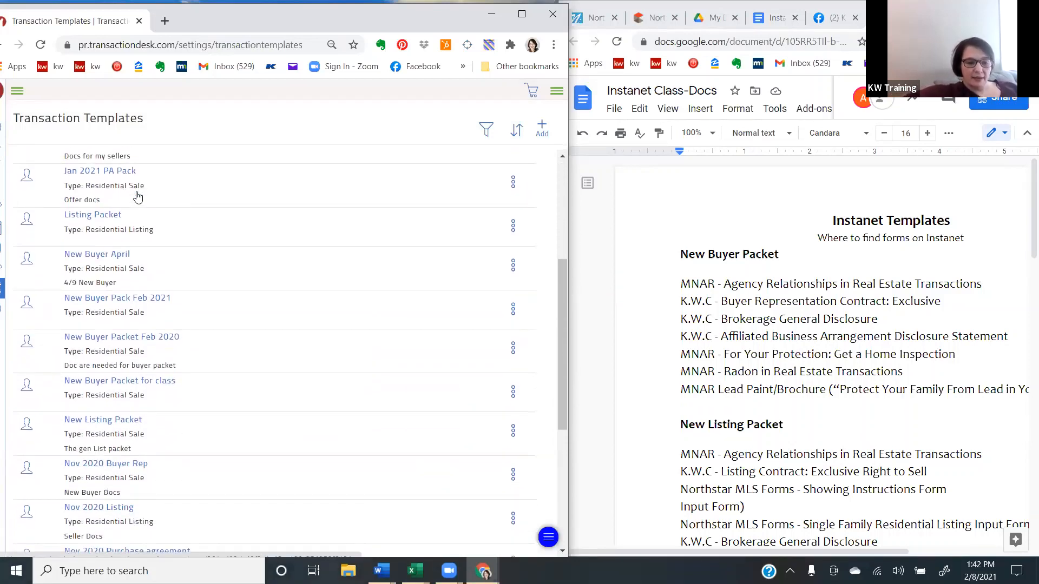
pyautogui.scroll(-2, 138, 198)
pyautogui.scroll(-1, 138, 197)
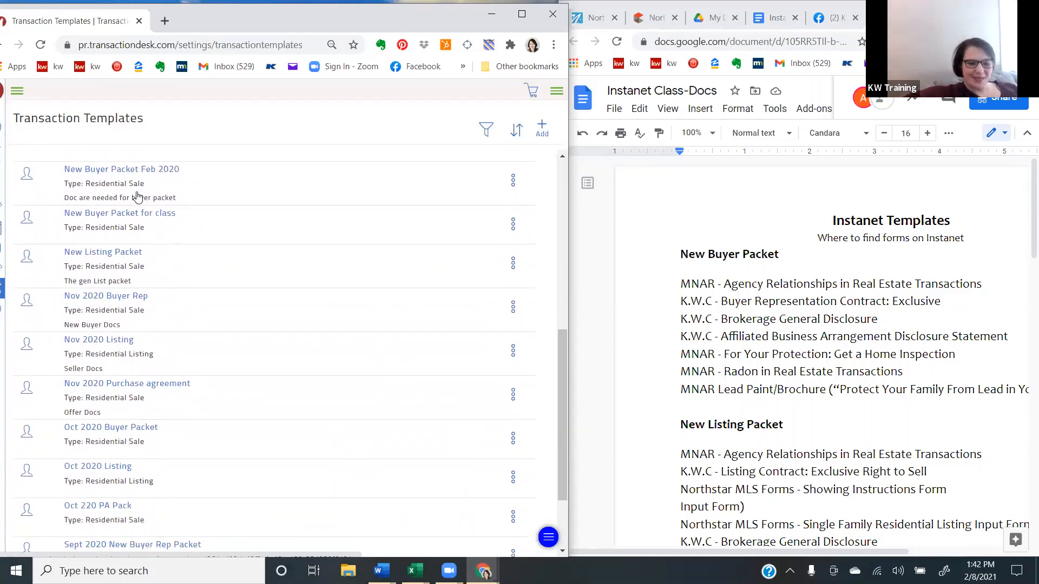
pyautogui.scroll(2, 138, 198)
pyautogui.scroll(5, 138, 197)
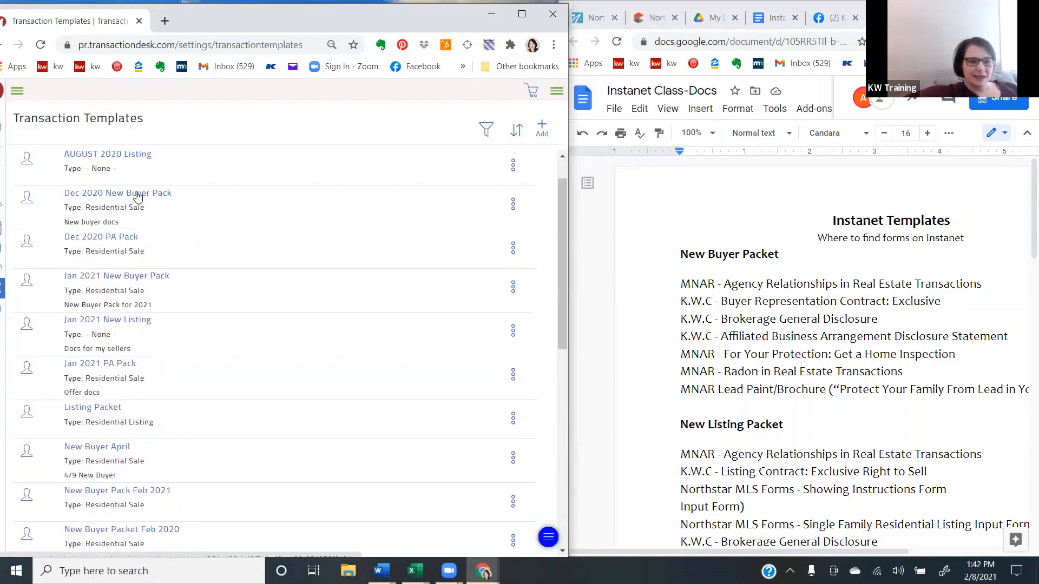
pyautogui.scroll(-1, 138, 198)
pyautogui.scroll(1, 138, 198)
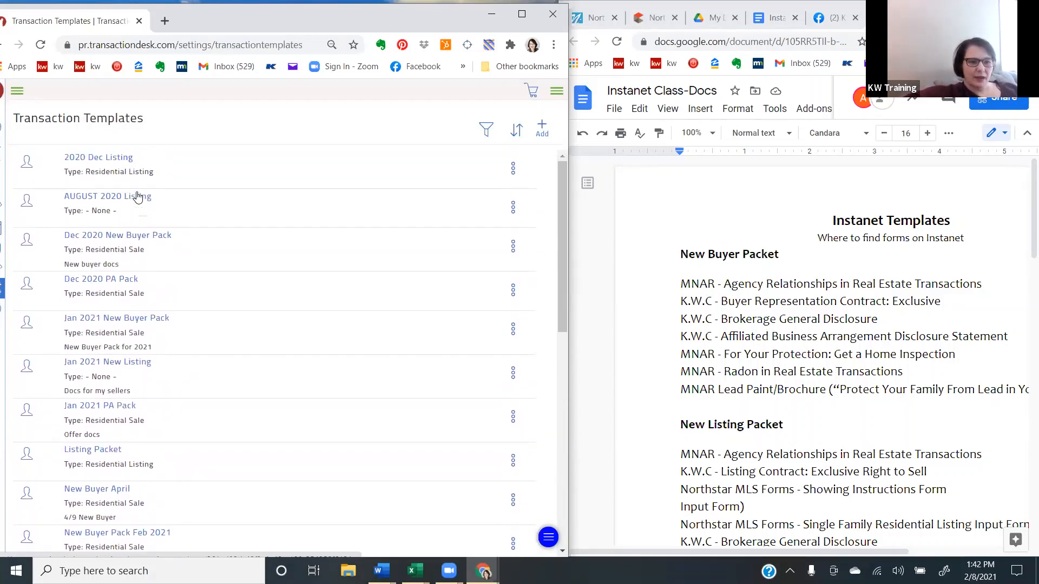
pyautogui.scroll(-2, 138, 197)
pyautogui.scroll(-2, 138, 197)
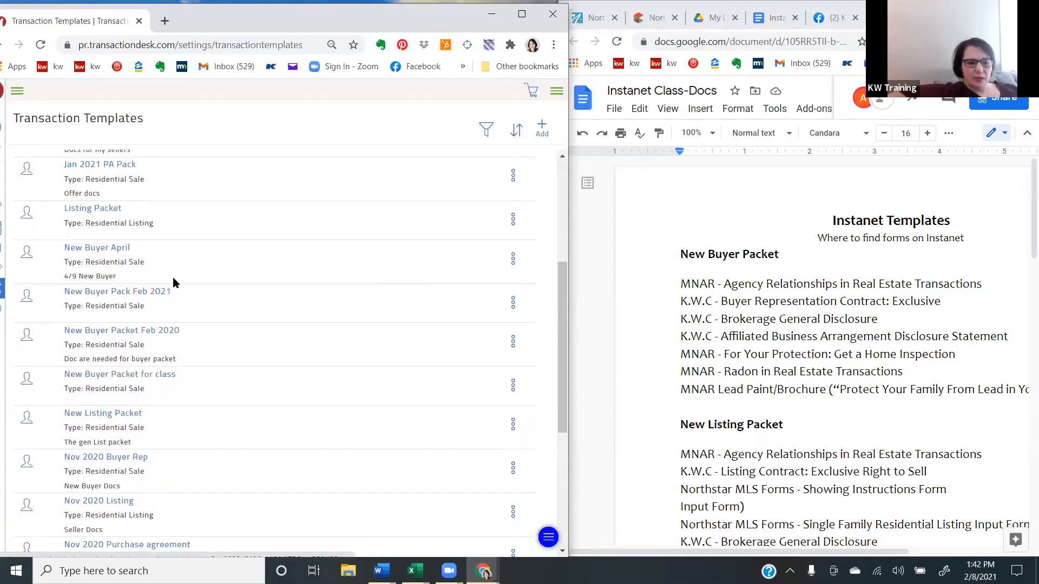
# - Open the New Buyer Pack Feb 2021 template, inspect its Documents and Folders section, and return to the settings overview
pyautogui.click(159, 296)
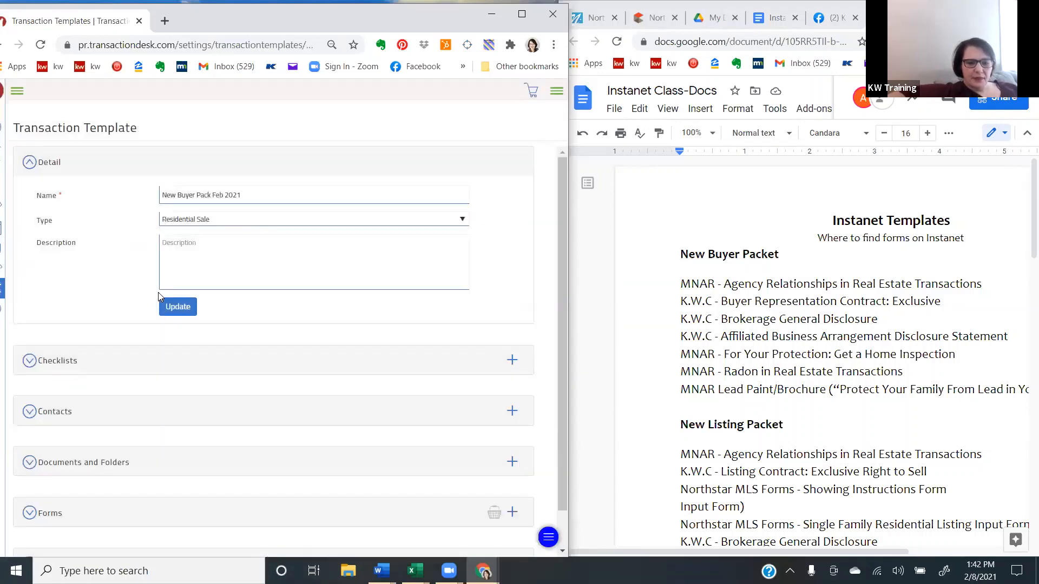
pyautogui.click(97, 474)
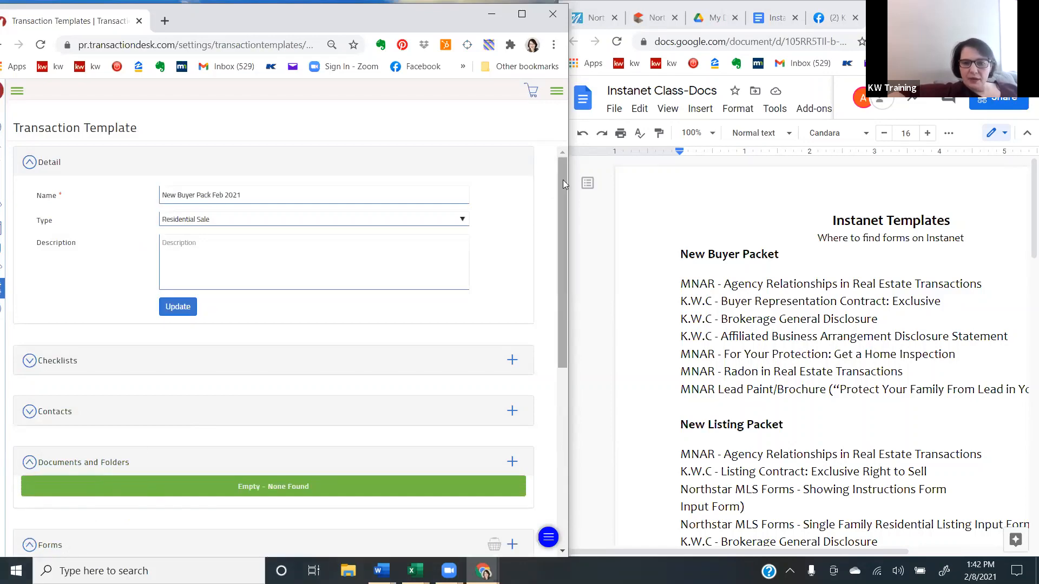
pyautogui.moveTo(562, 184); pyautogui.dragTo(555, 78)
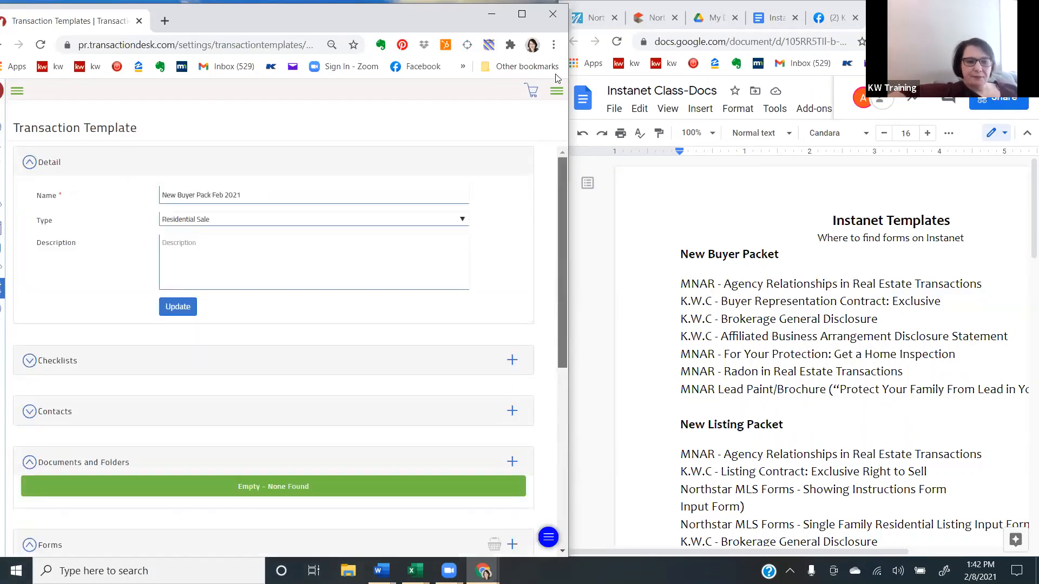
pyautogui.click(4, 291)
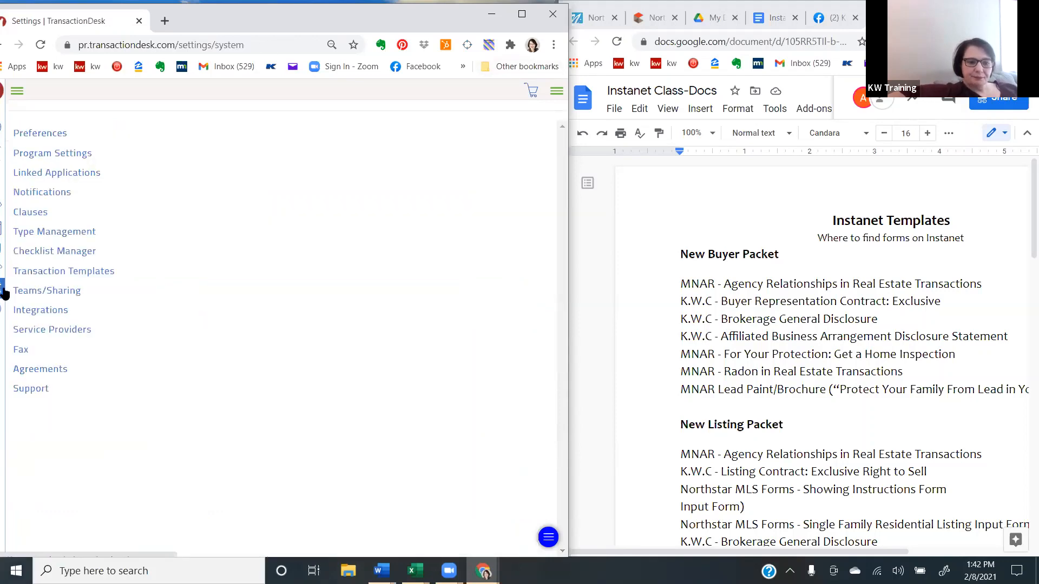
# - Switch to the Instanet Class-Docs document and bring the New Listing Packet form list into view
pyautogui.click(643, 254)
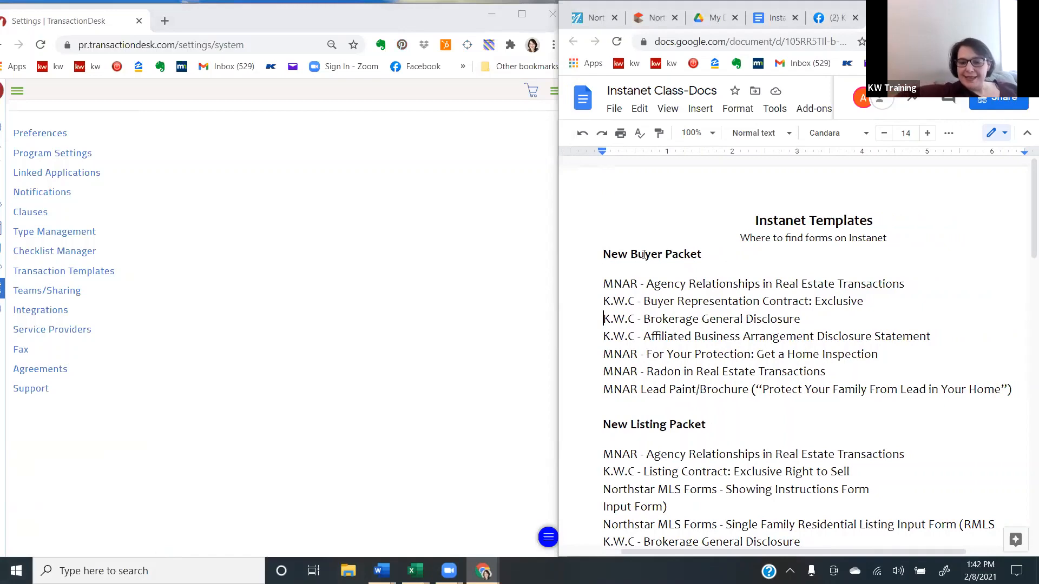
pyautogui.scroll(-2, 644, 254)
pyautogui.scroll(-3, 644, 254)
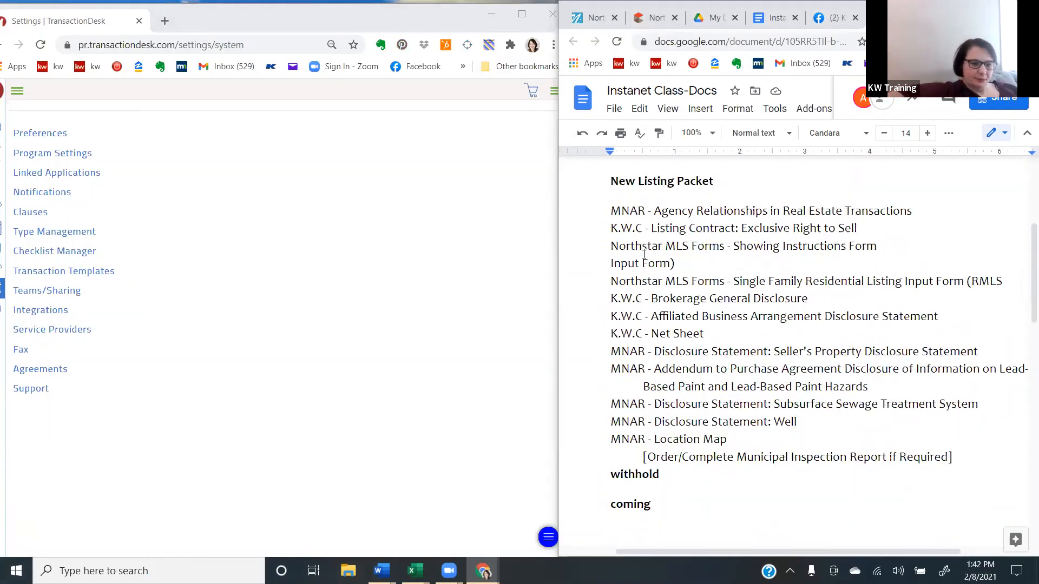
# - In the TransactionDesk settings, create a transaction template named "New Listing Pack Feb 2021" with the type Residential Listing
pyautogui.click(43, 275)
pyautogui.click(44, 273)
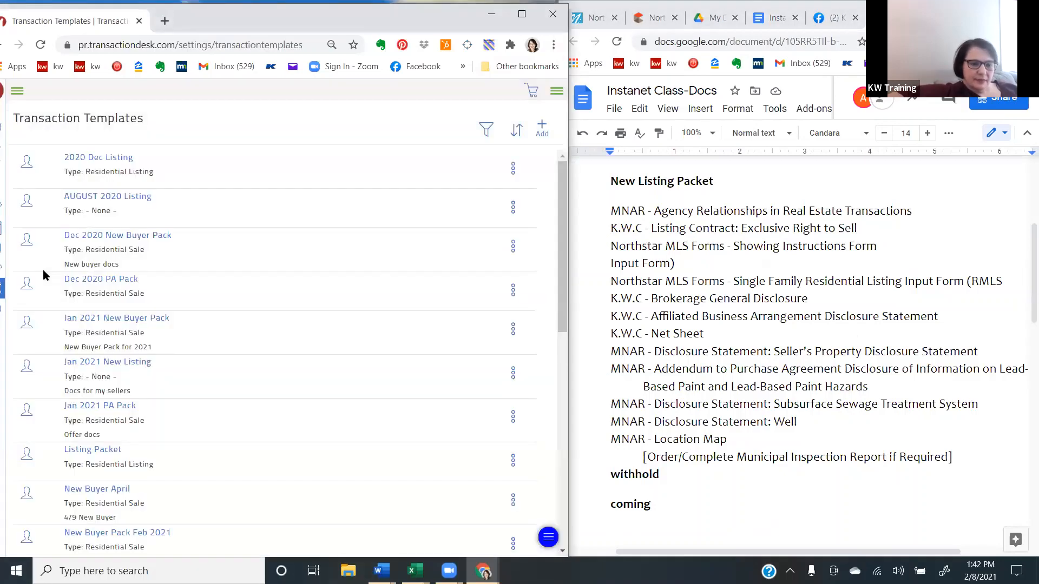
pyautogui.click(542, 125)
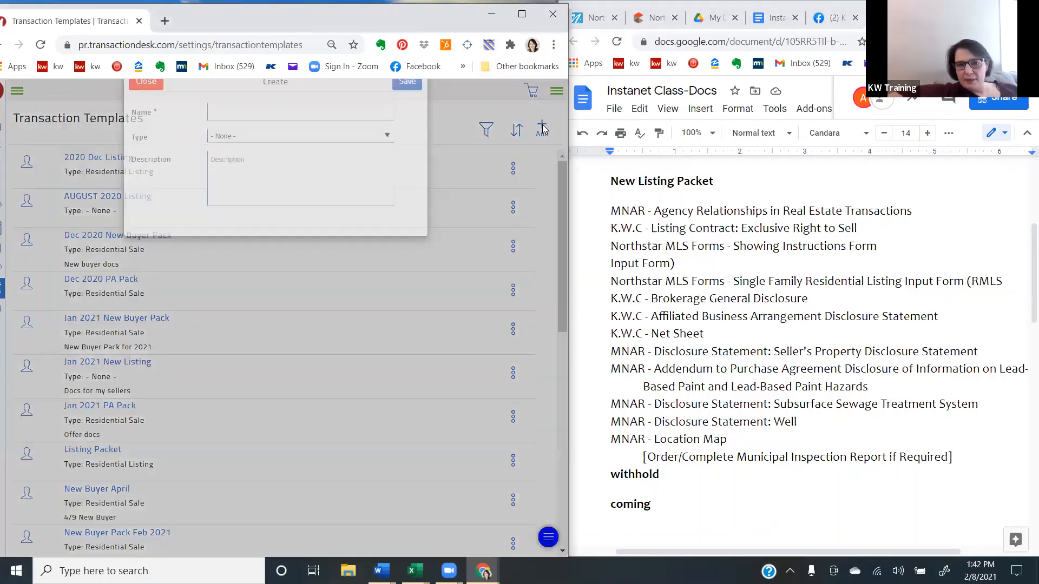
pyautogui.click(273, 143)
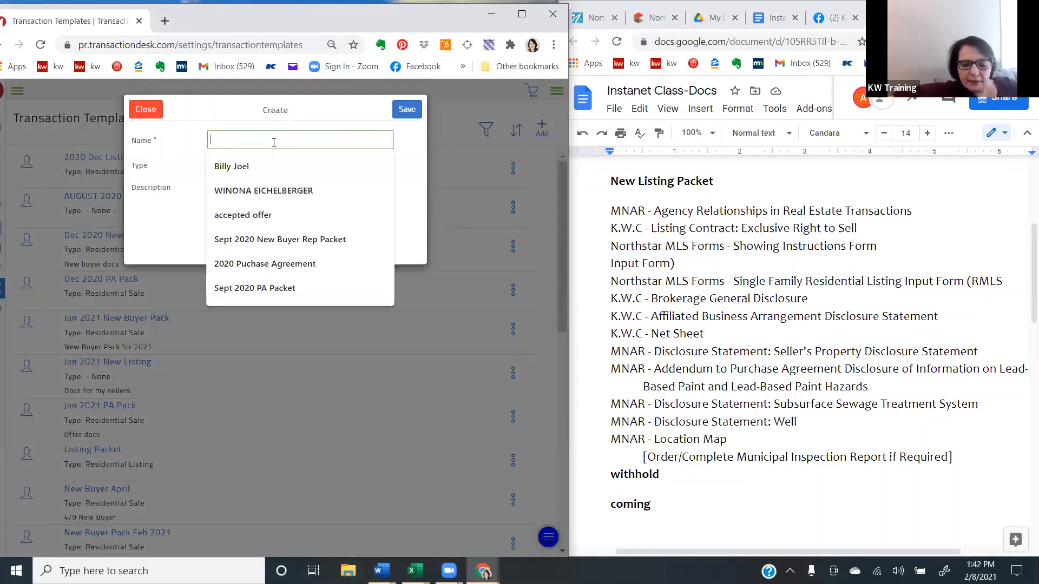
pyautogui.write('List')
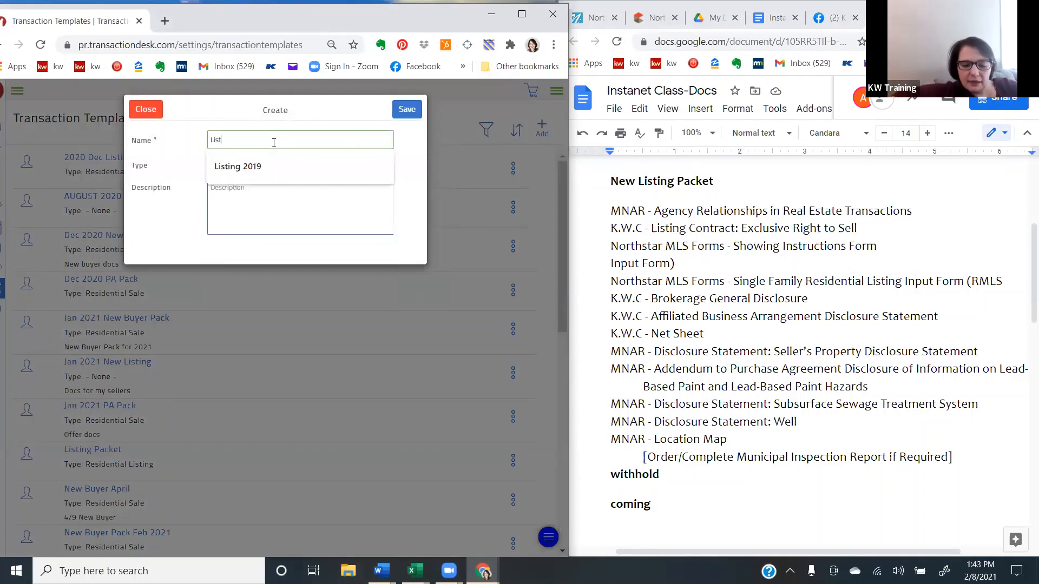
pyautogui.write('ing Pac')
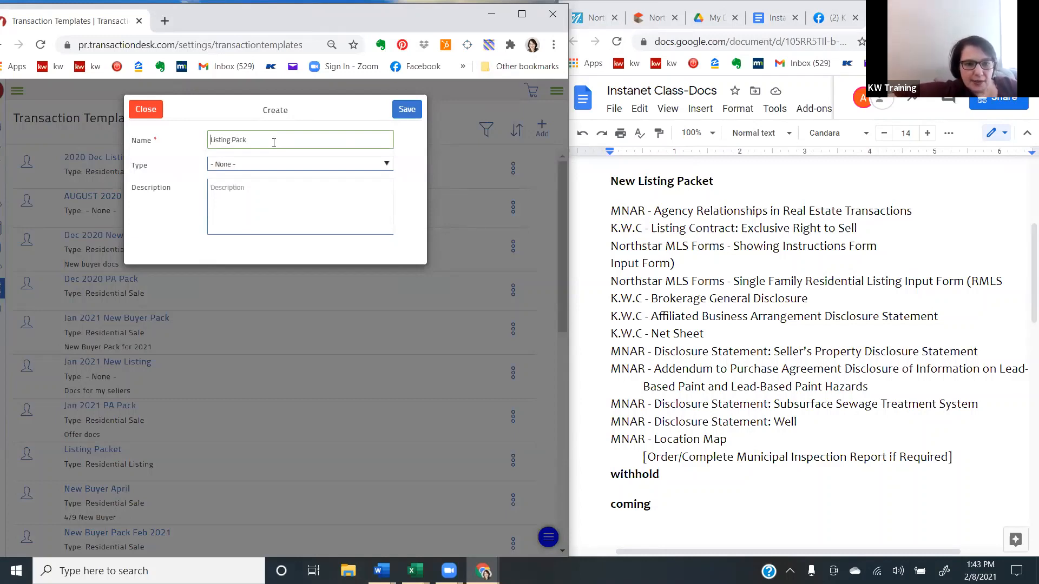
pyautogui.write('k')
pyautogui.press('Home')
pyautogui.write('New Listing')
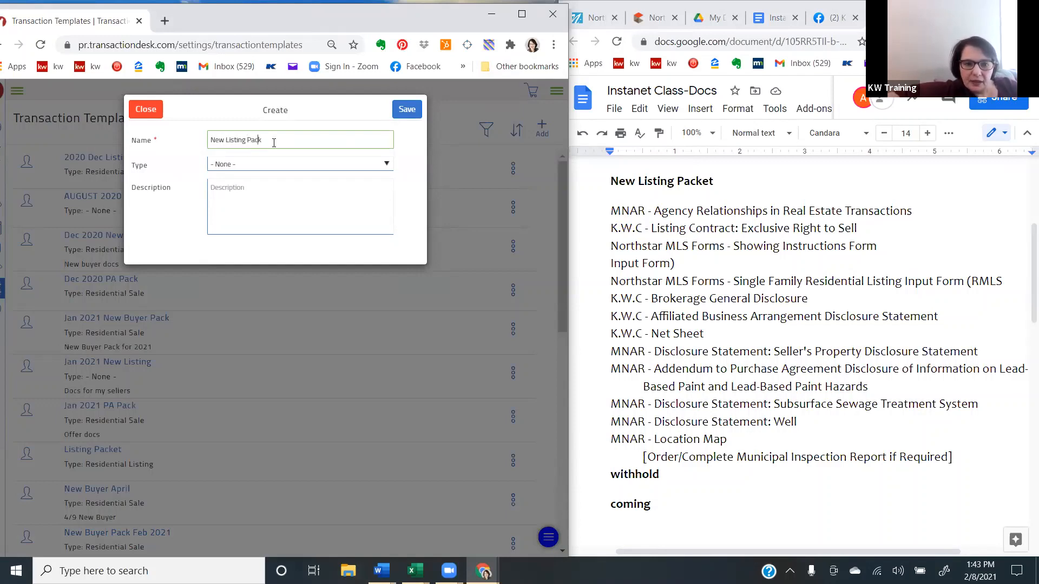
pyautogui.write(' Pack Feb')
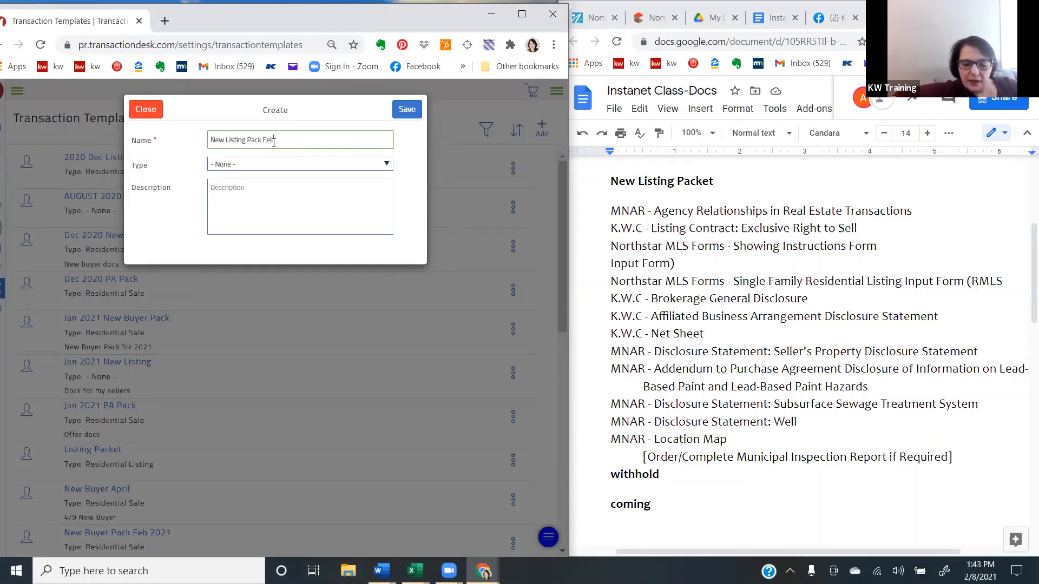
pyautogui.write(' 2021')
pyautogui.click(269, 163)
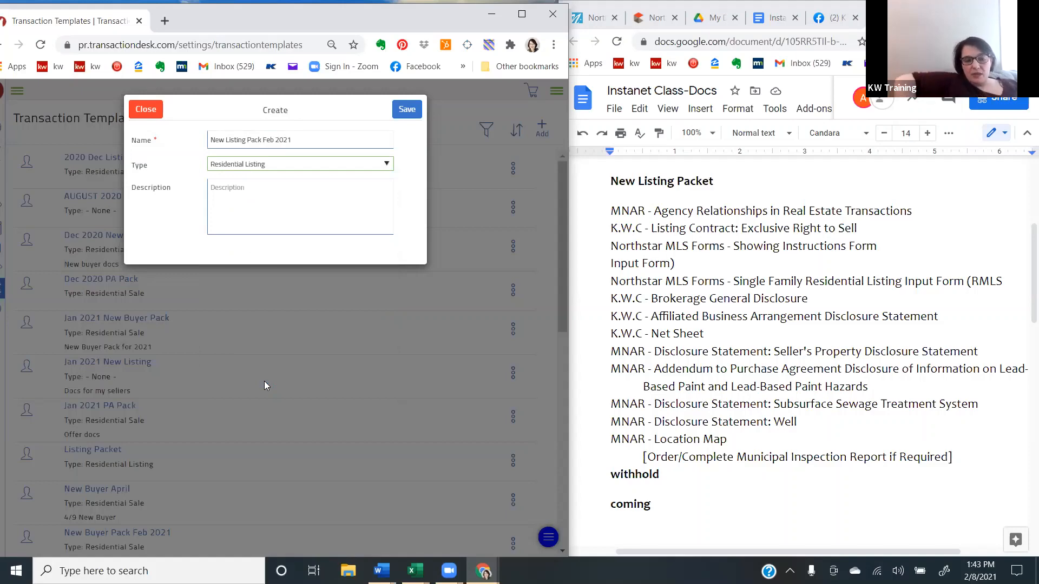
pyautogui.click(408, 110)
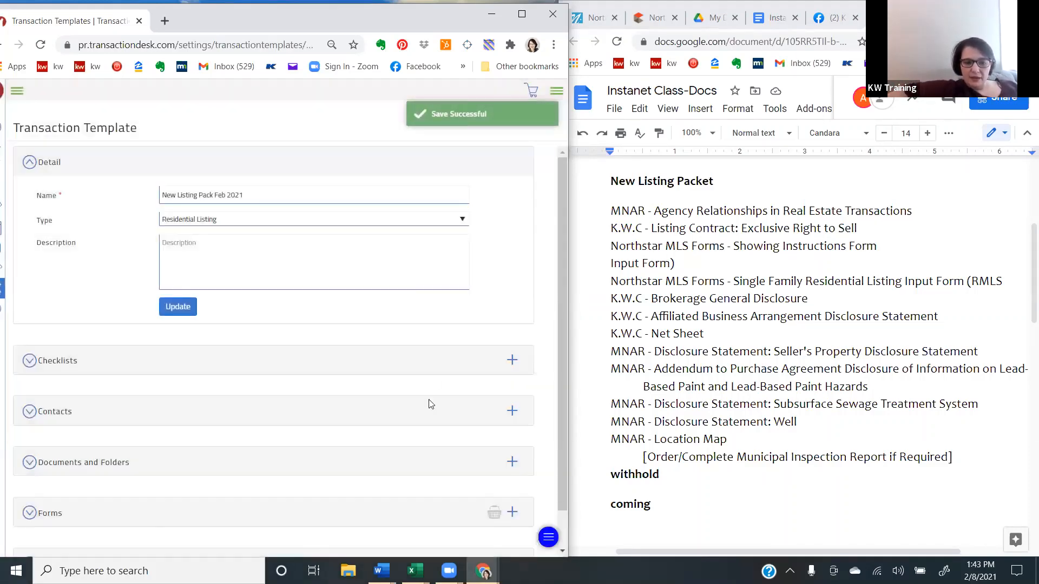
# - Start adding forms to the new template, search for "agency" and select MNAR - Agency Relationships in Real Estate Transactions
pyautogui.scroll(-1, 434, 410)
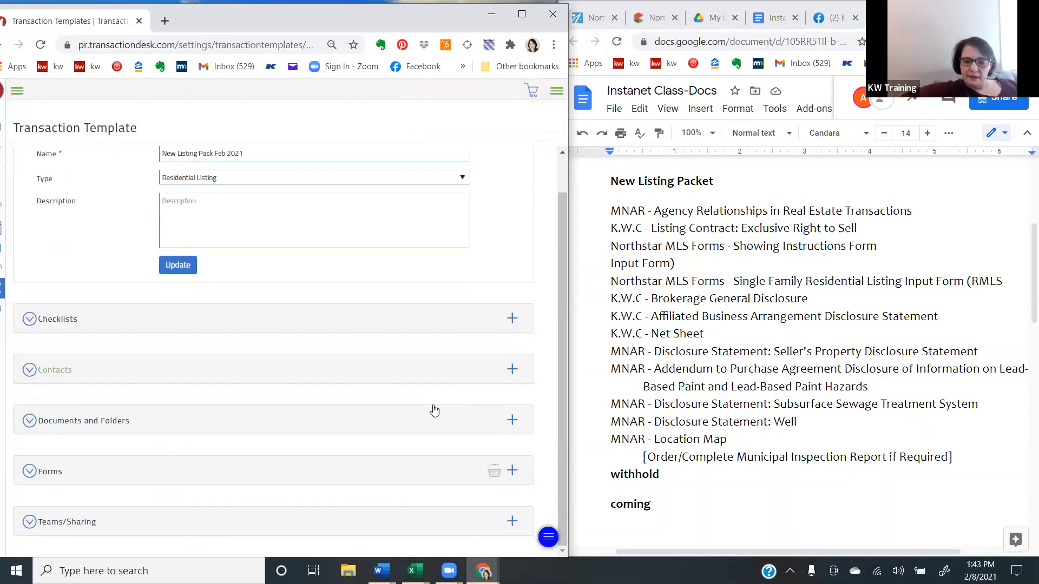
pyautogui.click(512, 471)
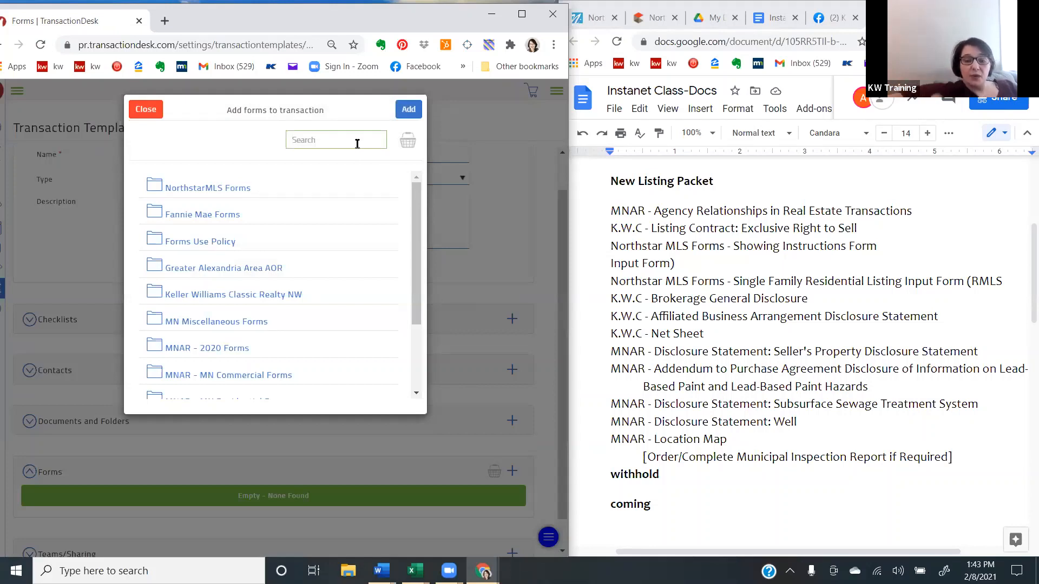
pyautogui.write('agency')
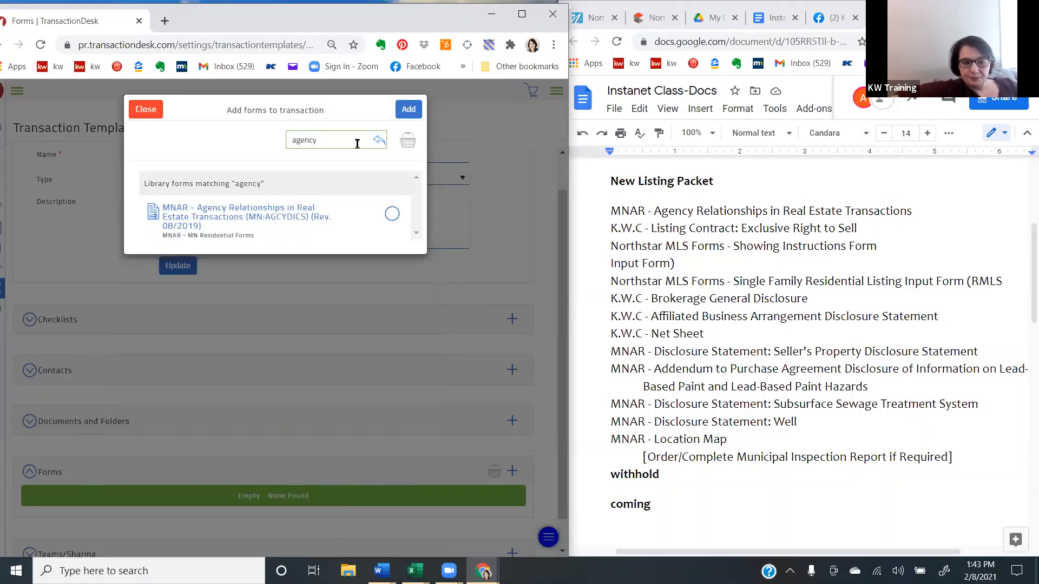
pyautogui.click(392, 214)
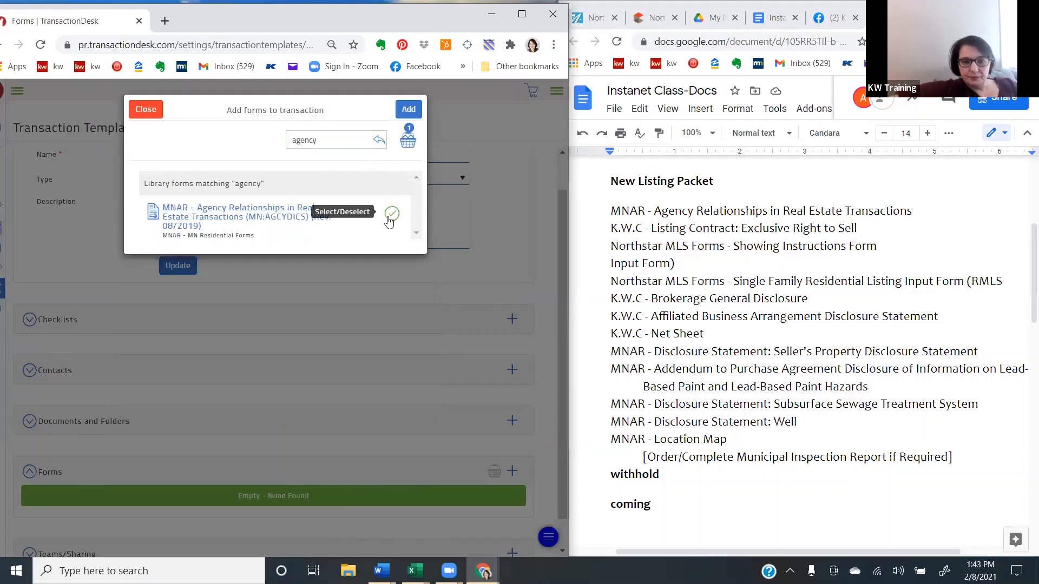
# - Search the forms for "list contract" and select K.W.C - Listing Contract: Exclusive Right to Sell (Rev. 08/2020)
pyautogui.doubleClick(338, 136)
pyautogui.press('BackSpace')
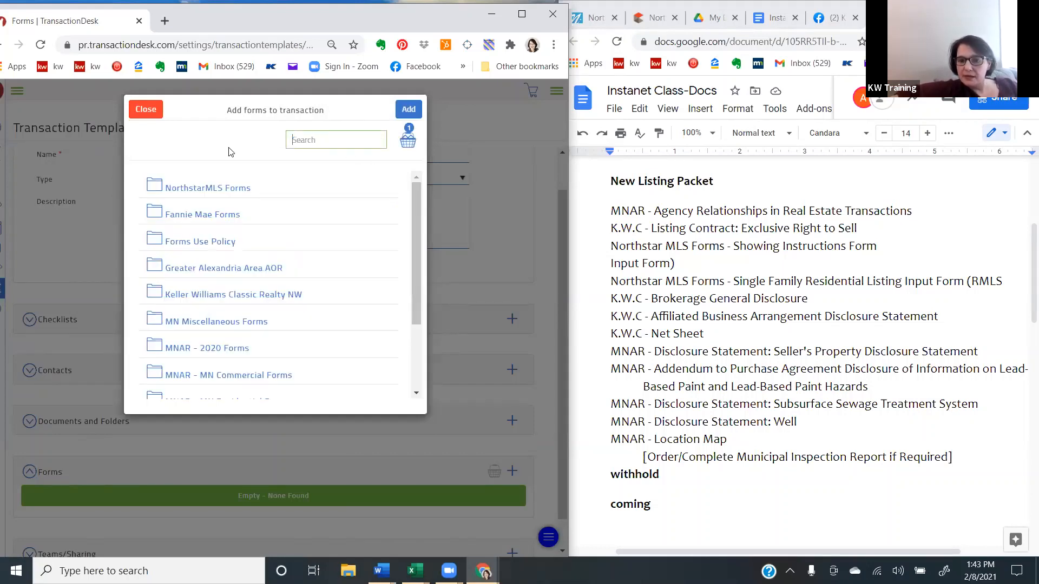
pyautogui.write('list')
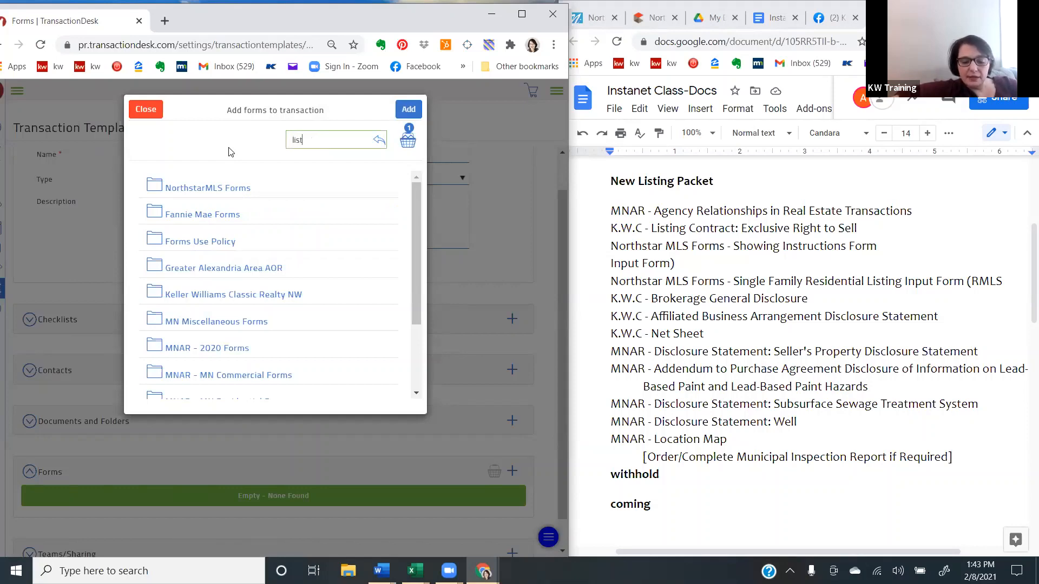
pyautogui.write(' contr')
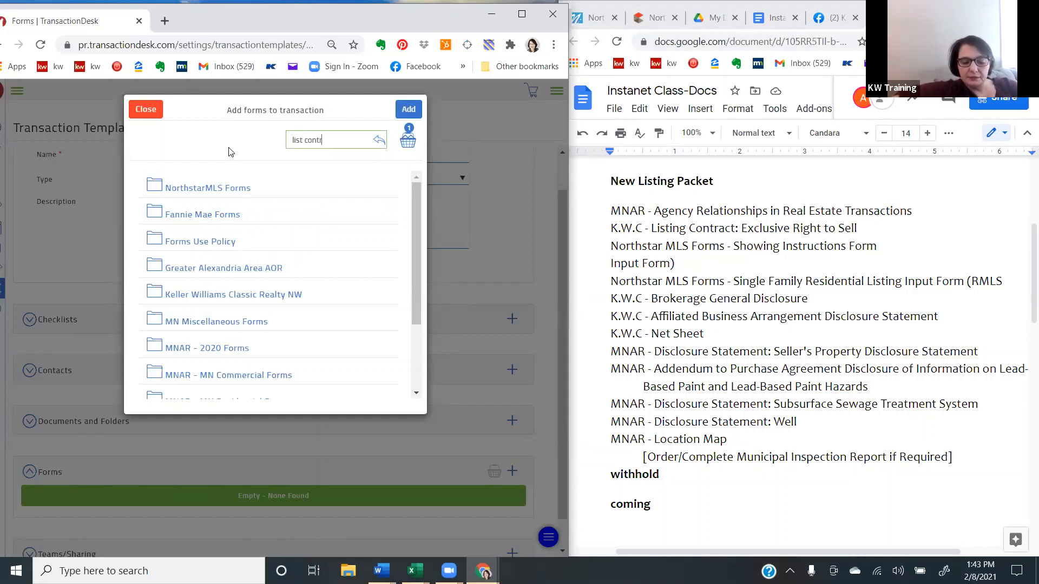
pyautogui.write('act')
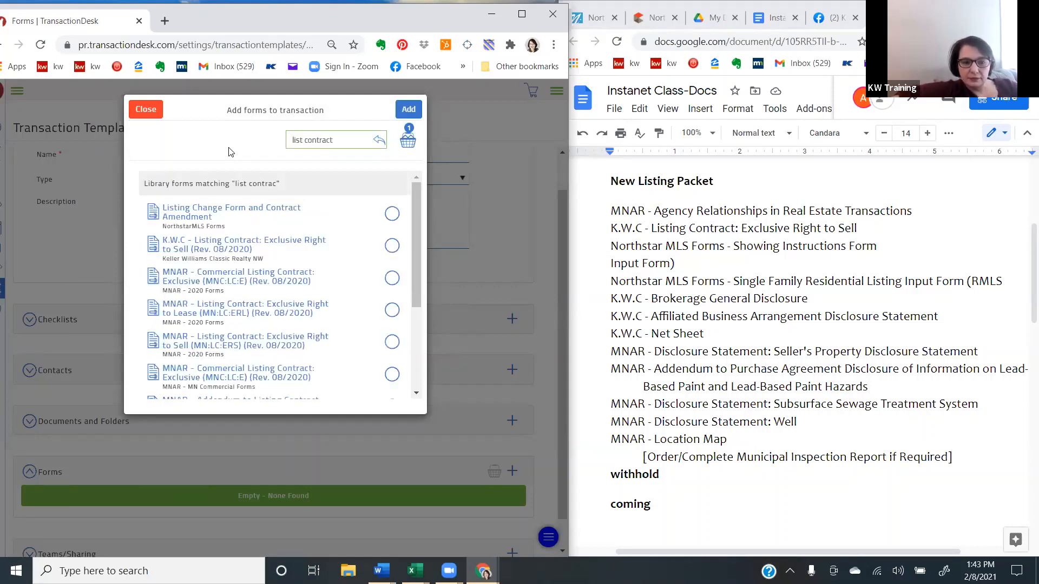
pyautogui.click(392, 246)
# - Search the forms for "showing" and select the Showing Instructions Form from NorthstarMLS Forms
pyautogui.hotkey('shift', 'Left')
pyautogui.hotkey('shift', 'Left')
pyautogui.hotkey('shift', 'Left')
pyautogui.hotkey('shift', 'Left')
pyautogui.hotkey('shift', 'Left')
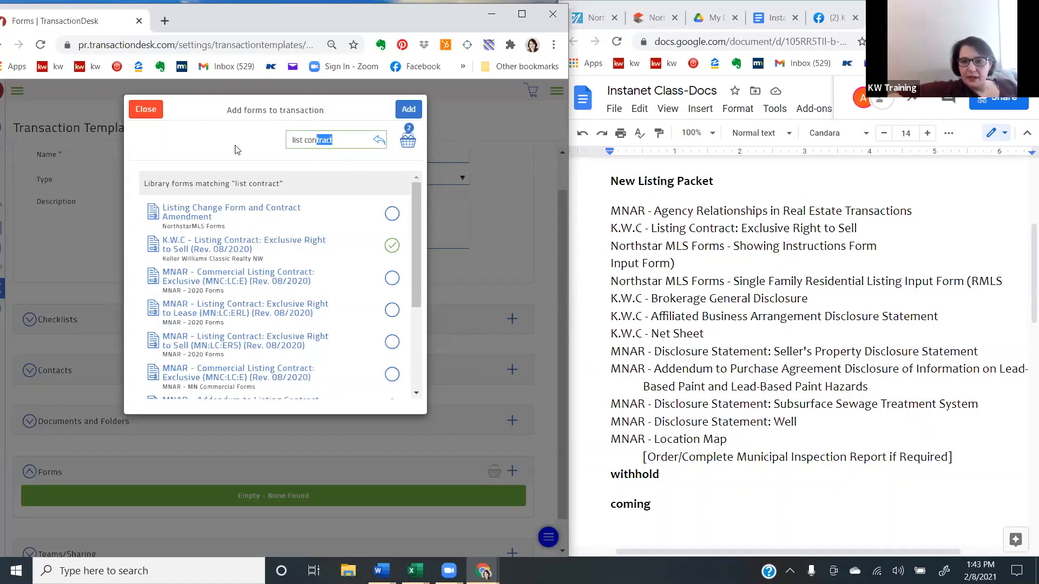
pyautogui.hotkey('shift', 'Left')
pyautogui.hotkey('shift', 'Left')
pyautogui.hotkey('shift', 'Left')
pyautogui.hotkey('shift', 'Left')
pyautogui.hotkey('shift', 'Left')
pyautogui.hotkey('shift', 'Left')
pyautogui.hotkey('shift', 'Left')
pyautogui.hotkey('shift', 'Left')
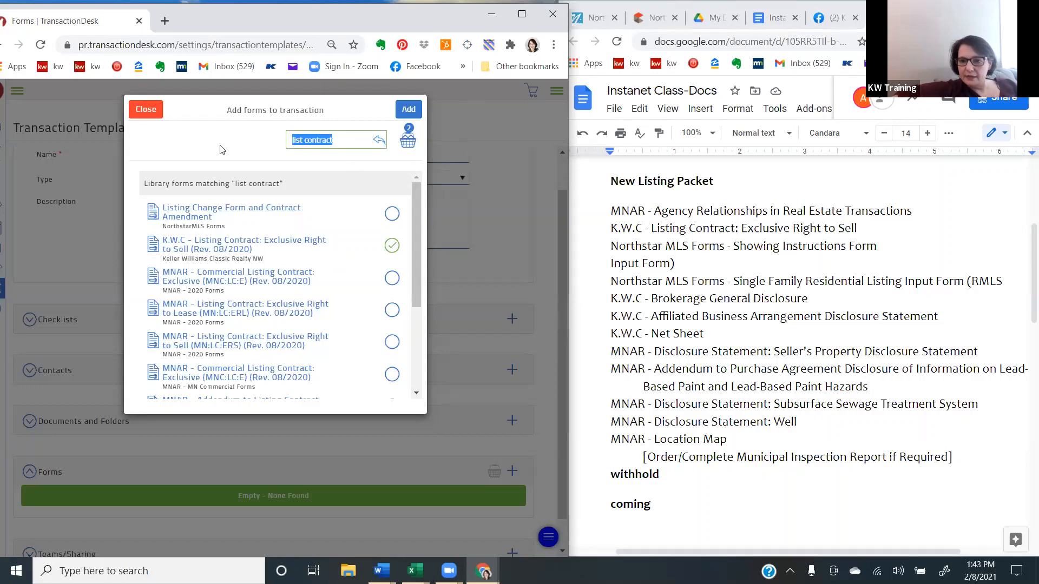
pyautogui.press('BackSpace')
pyautogui.write('showing')
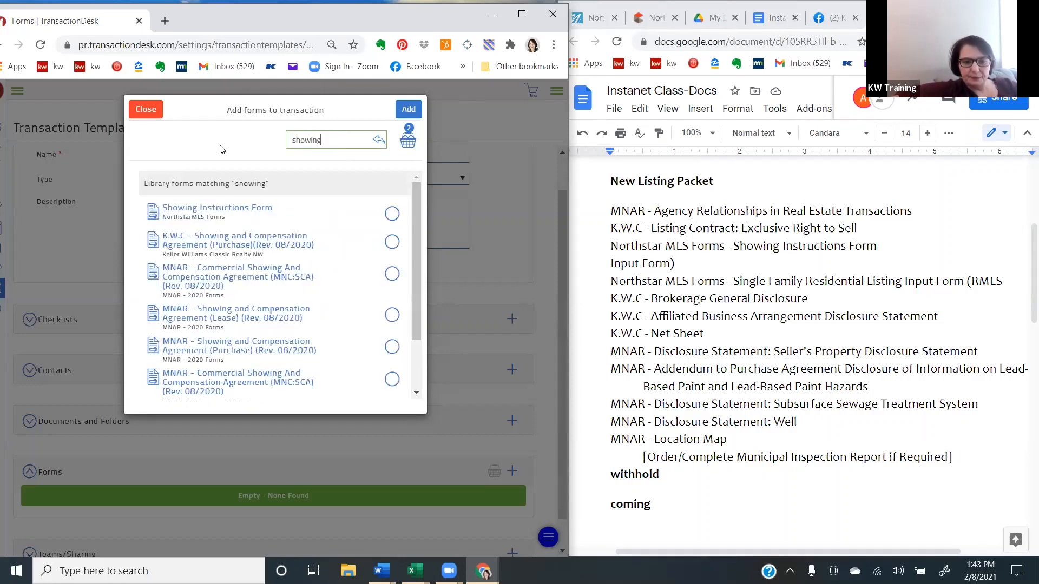
pyautogui.click(392, 214)
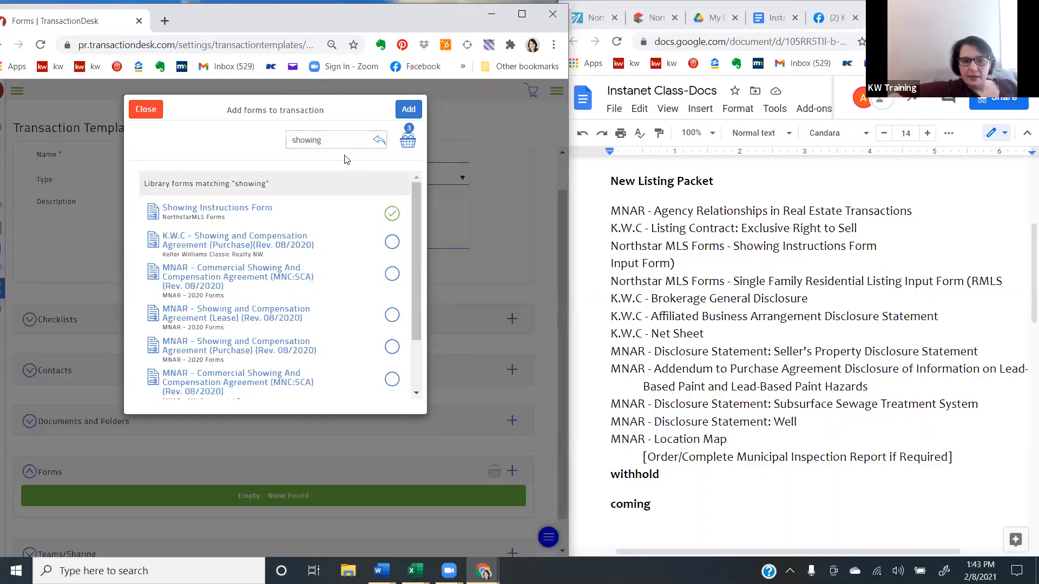
# - Search the forms for "input" and select the Single Family Residential Listing Input Form (Rev. 02/20)
pyautogui.click(336, 139)
pyautogui.hotkey('ctrl', 'a')
pyautogui.press('BackSpace')
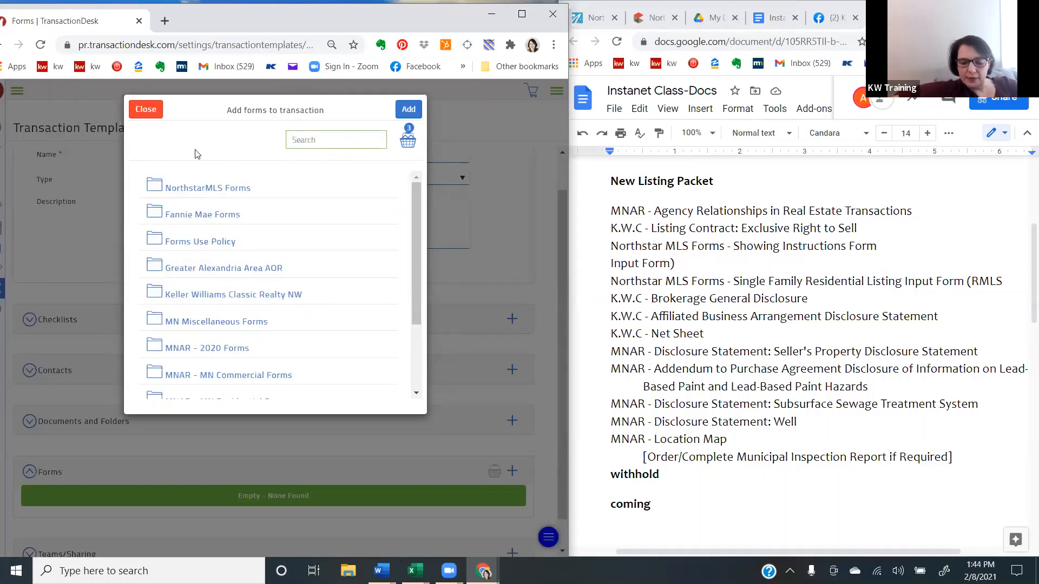
pyautogui.write('input')
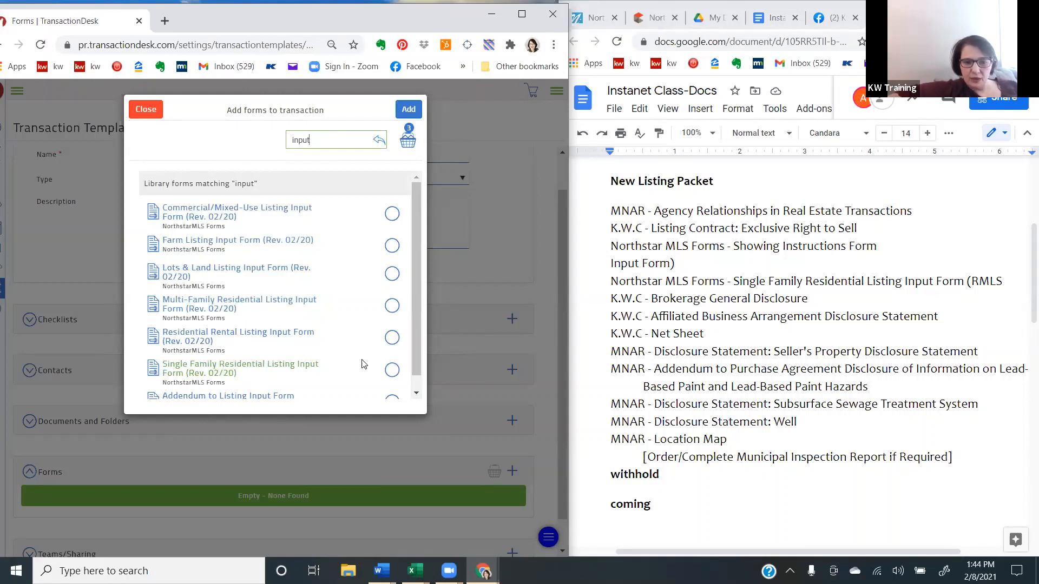
pyautogui.click(392, 370)
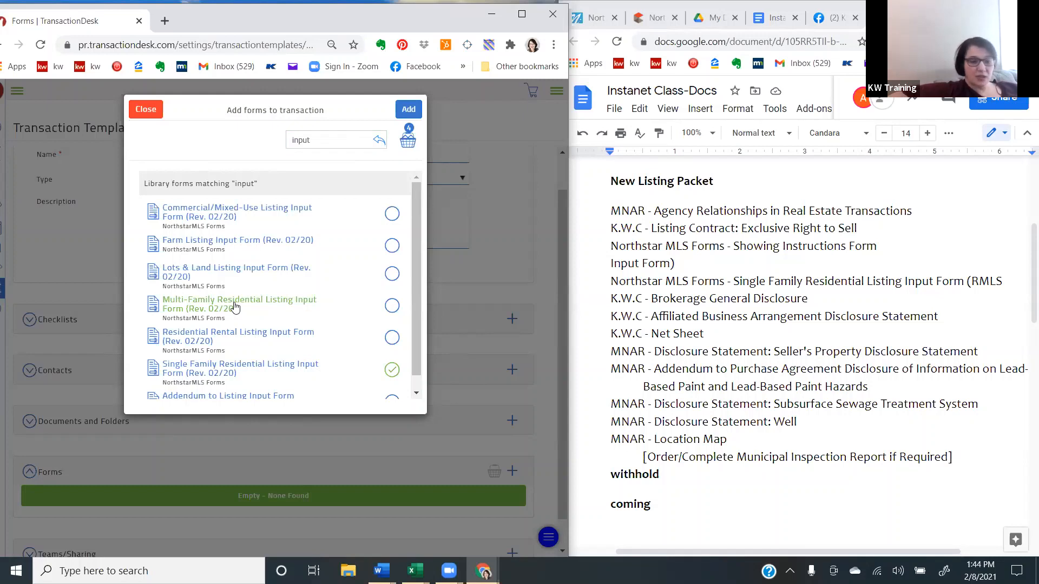
# - Search the forms for "brokerage" and select K.W.C - Brokerage General Disclosure
pyautogui.click(331, 142)
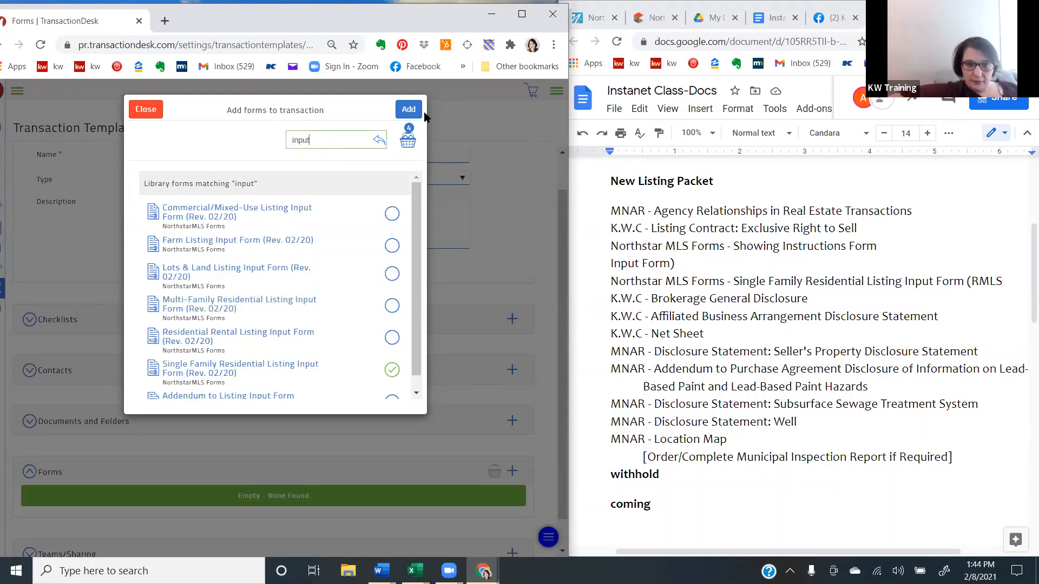
pyautogui.doubleClick(303, 141)
pyautogui.press('BackSpace')
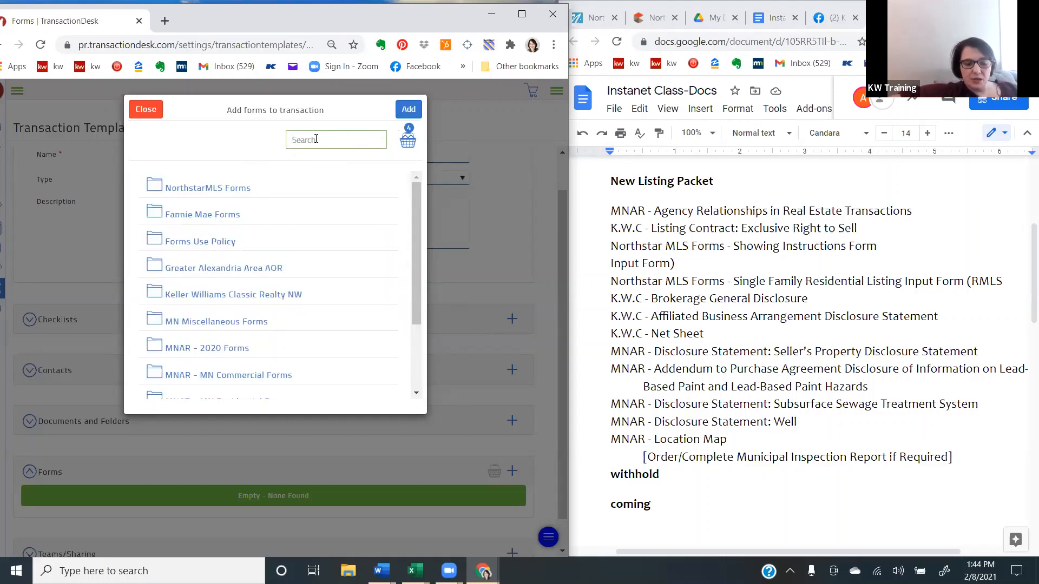
pyautogui.write('bro')
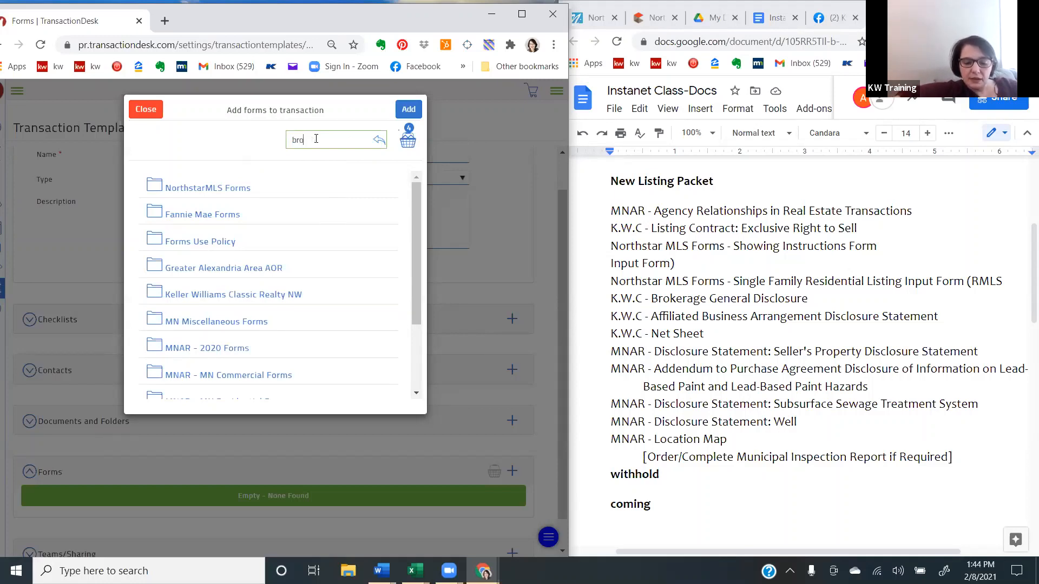
pyautogui.write('kerage')
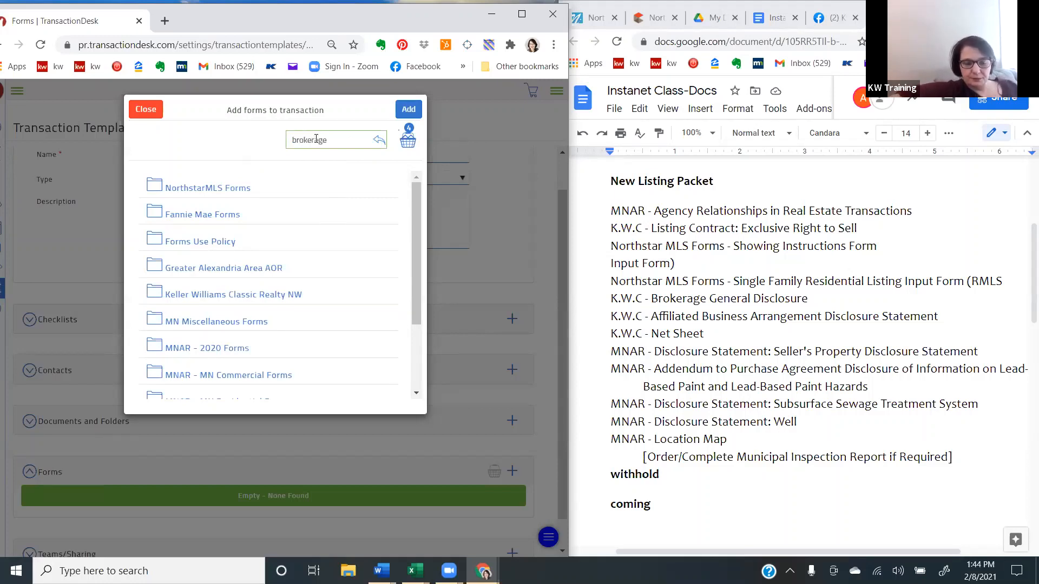
pyautogui.click(392, 213)
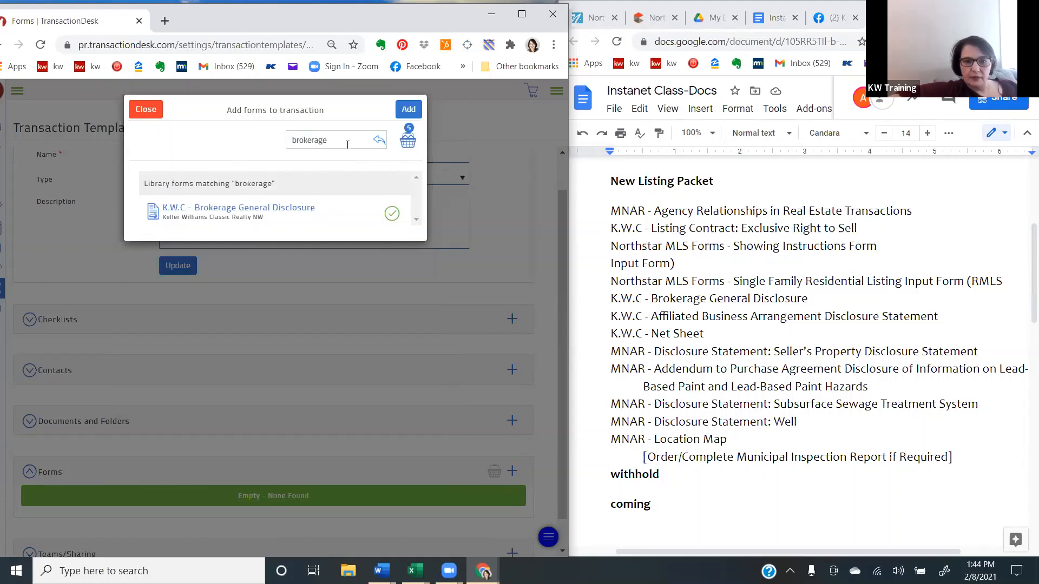
# - Search the forms for "af" and select K.W.C - Affiliated Business Arrangement Disclosure
pyautogui.moveTo(347, 145); pyautogui.dragTo(243, 145)
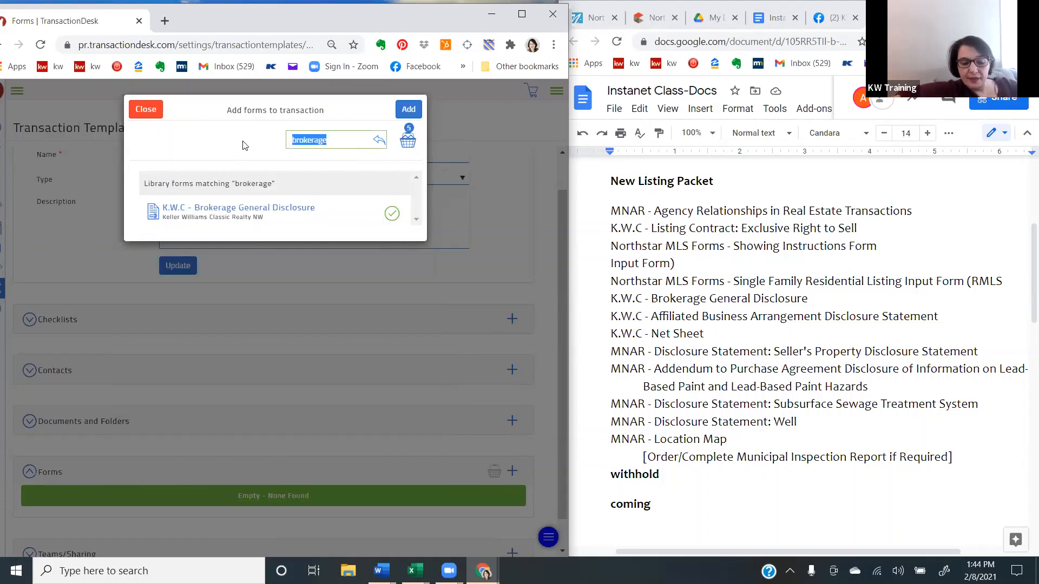
pyautogui.write('affl')
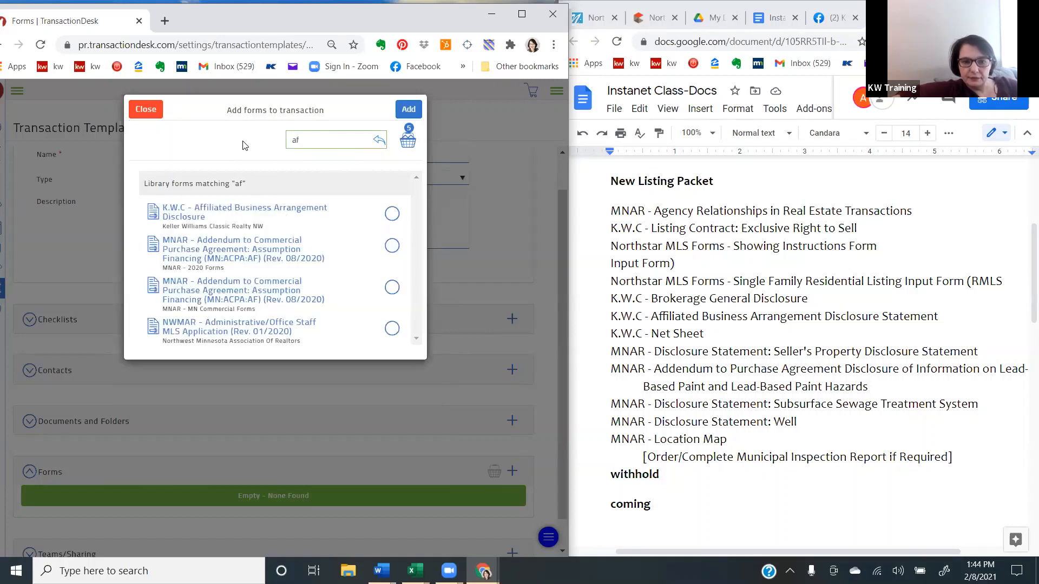
pyautogui.click(393, 214)
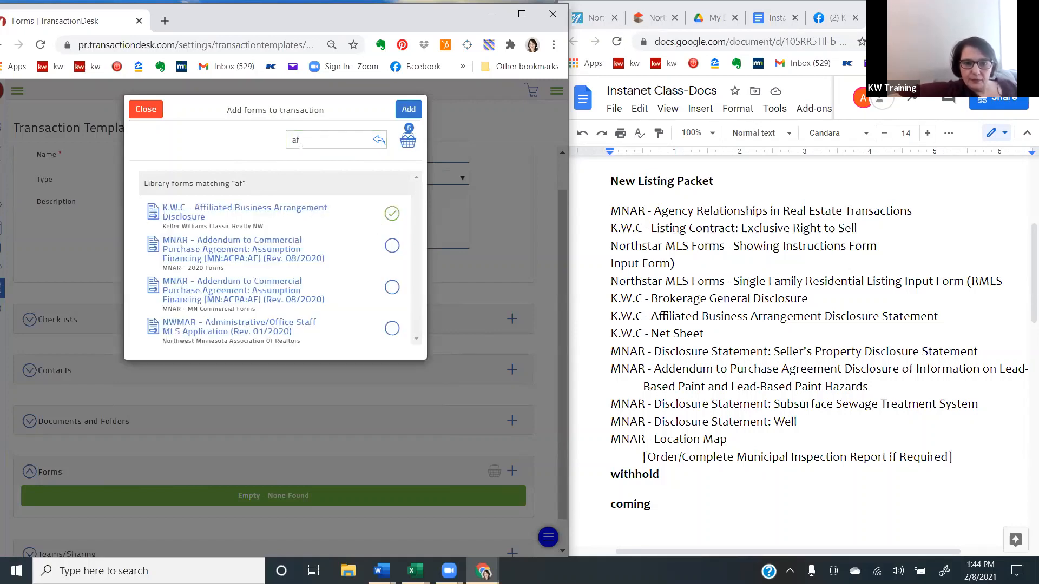
# - Search the forms for "proceed" and select K.W.C - Sellers Estimate of Proceeds (Rev. 08/19)
pyautogui.moveTo(303, 140); pyautogui.dragTo(273, 139)
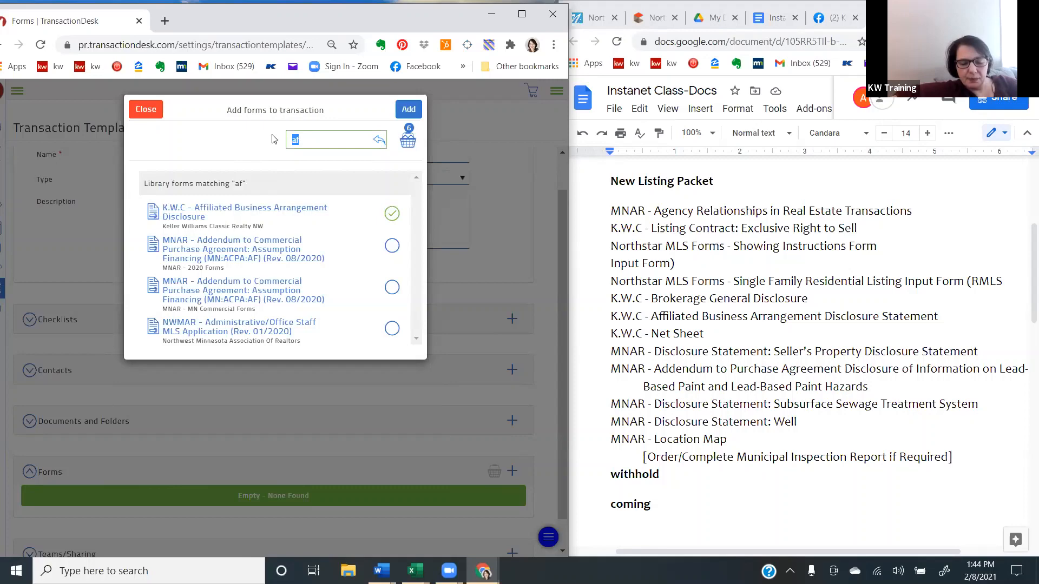
pyautogui.write('pr')
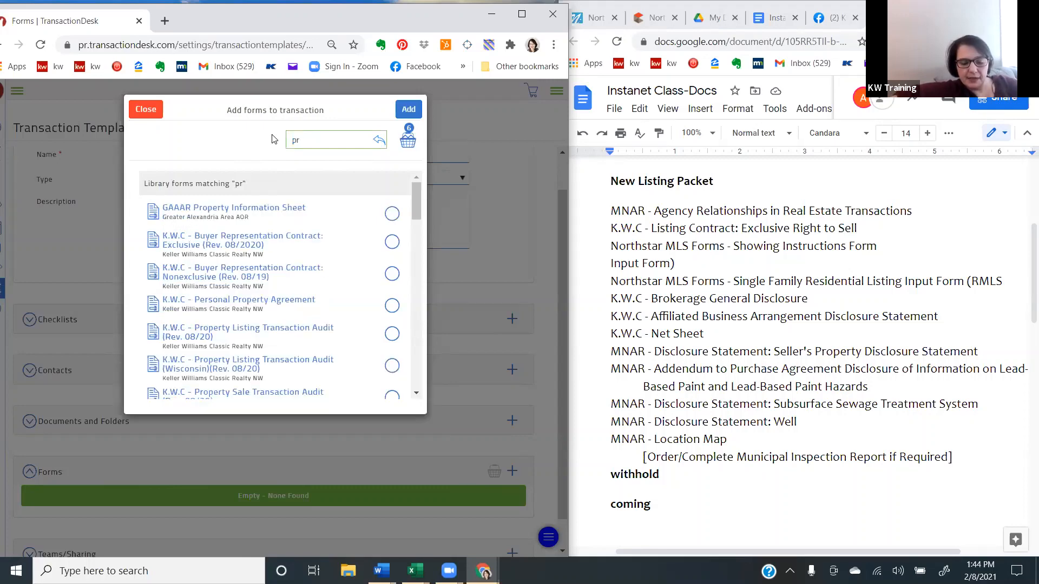
pyautogui.write('oceed')
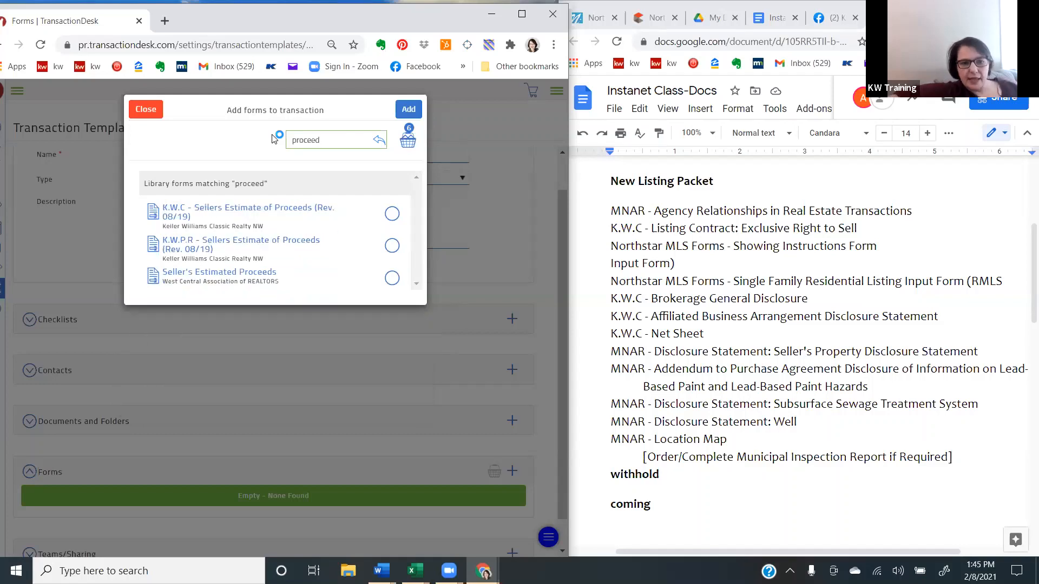
pyautogui.click(392, 215)
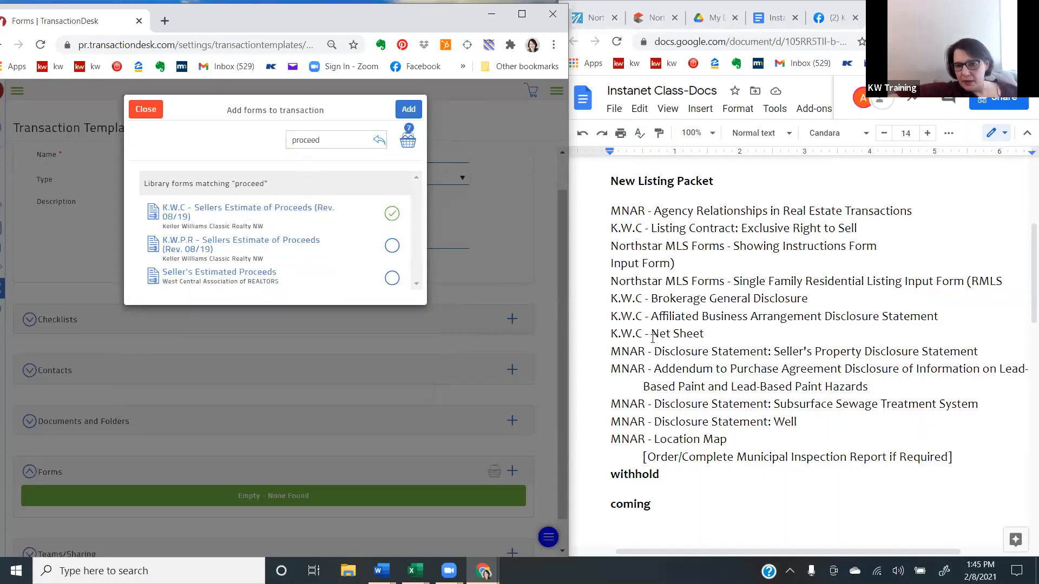
# - Copy the form title "Sellers Estimate of Proceeds (Rev. 08/19)" from the K.W.C entry in the search results
pyautogui.moveTo(651, 337); pyautogui.dragTo(701, 336)
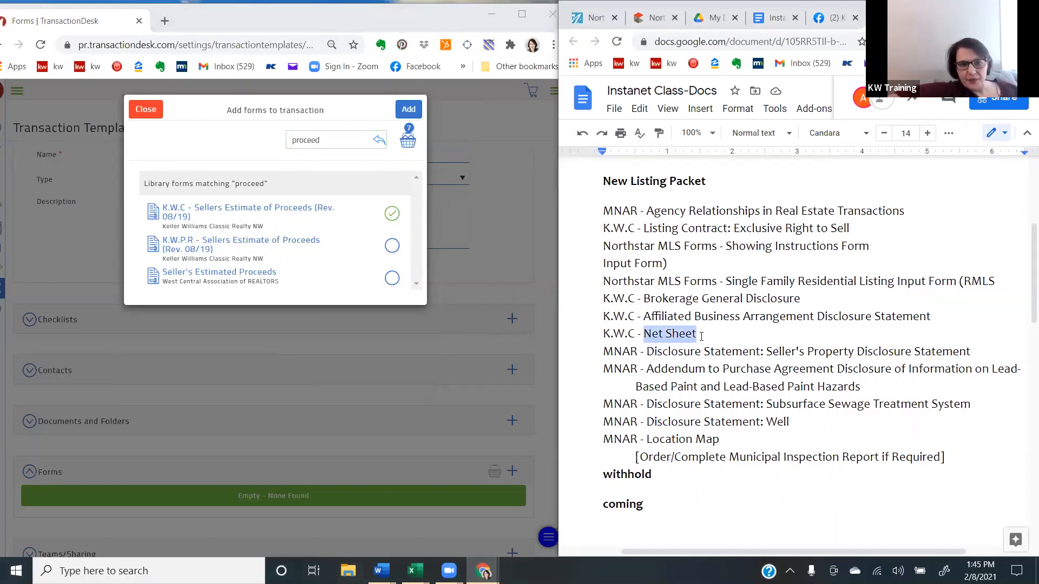
pyautogui.click(196, 211)
pyautogui.moveTo(196, 211)
pyautogui.mouseDown()
pyautogui.moveTo(220, 220)
pyautogui.moveTo(204, 214)
pyautogui.mouseUp()
pyautogui.hotkey('ctrl', 'c')
pyautogui.click(219, 220)
pyautogui.rightClick(204, 215)
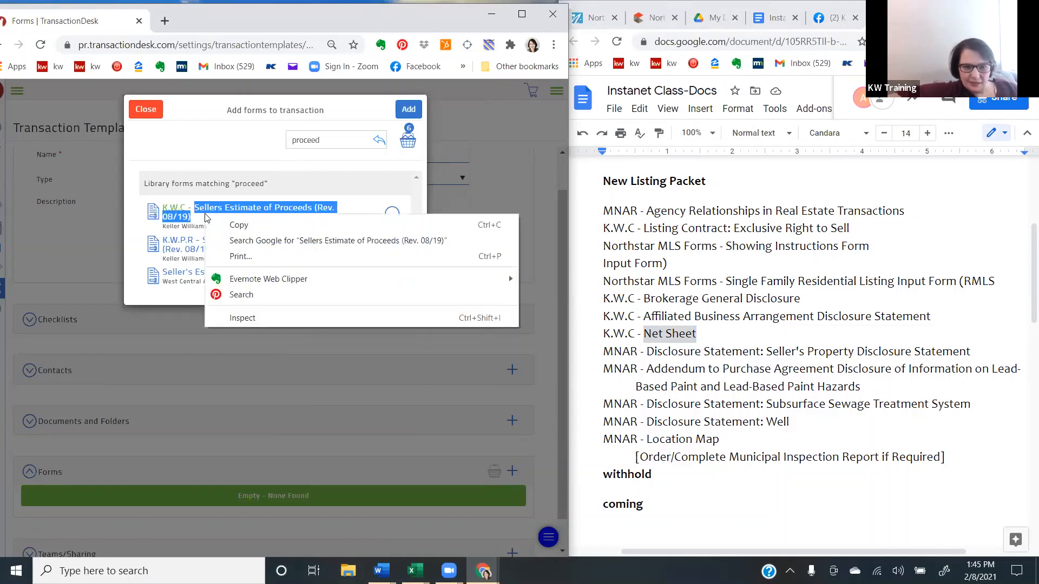
pyautogui.click(233, 225)
# - Replace "Net Sheet" in the Instanet class document with the copied form title and reselect the K.W.C - Sellers Estimate of Proceeds form
pyautogui.click(643, 334)
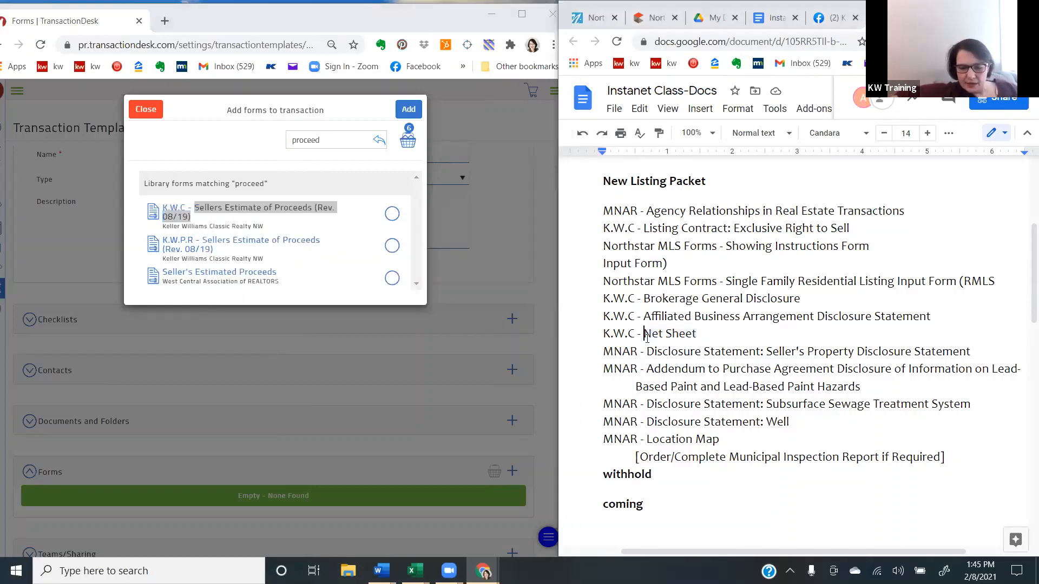
pyautogui.hotkey('ctrl', 'v')
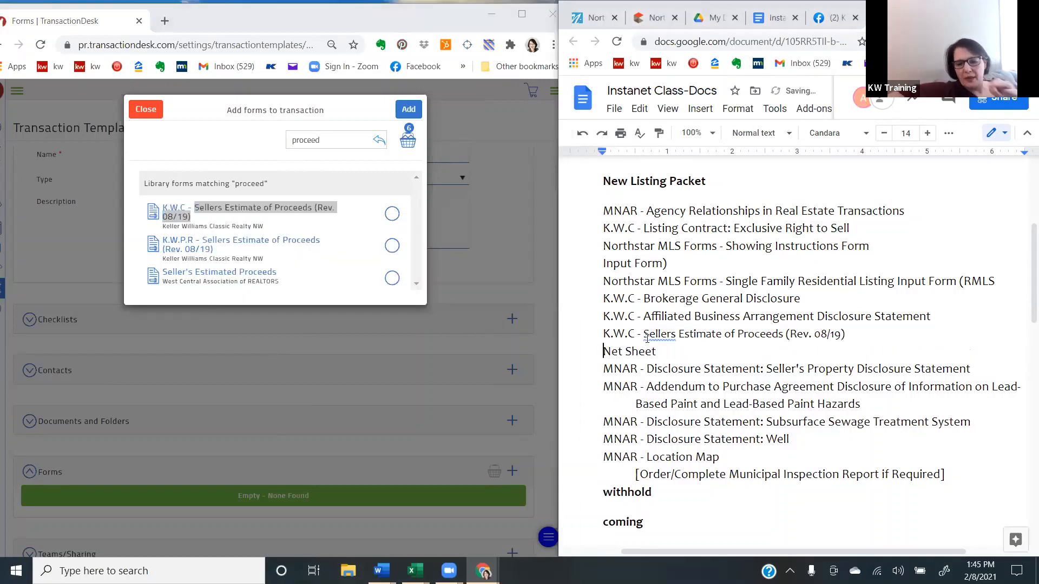
pyautogui.press('Delete')
pyautogui.press('Delete')
pyautogui.press('Delete')
pyautogui.press('Delete')
pyautogui.press('Delete')
pyautogui.press('Delete')
pyautogui.press('Delete')
pyautogui.press('Delete')
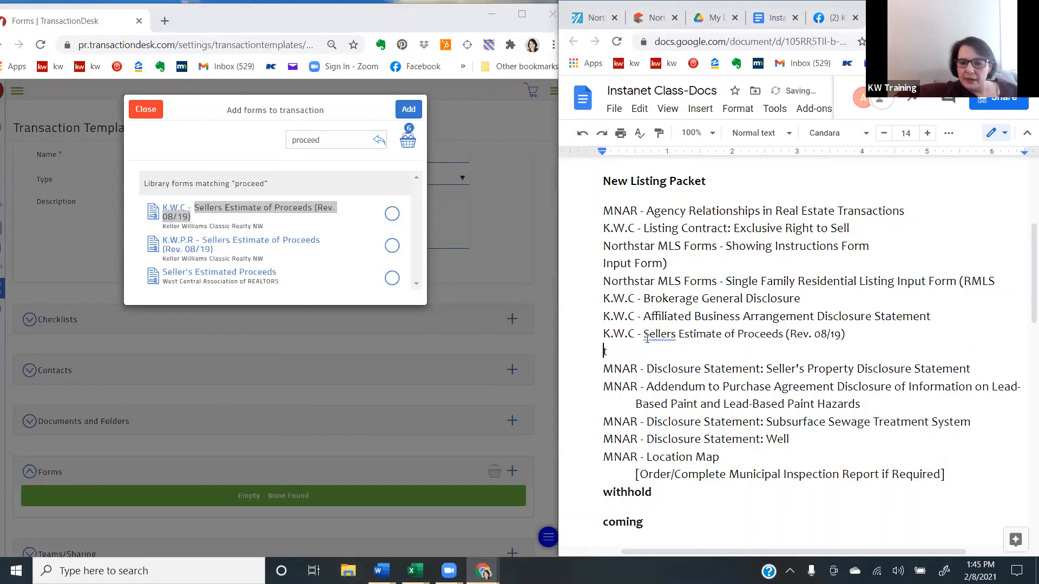
pyautogui.press('Delete')
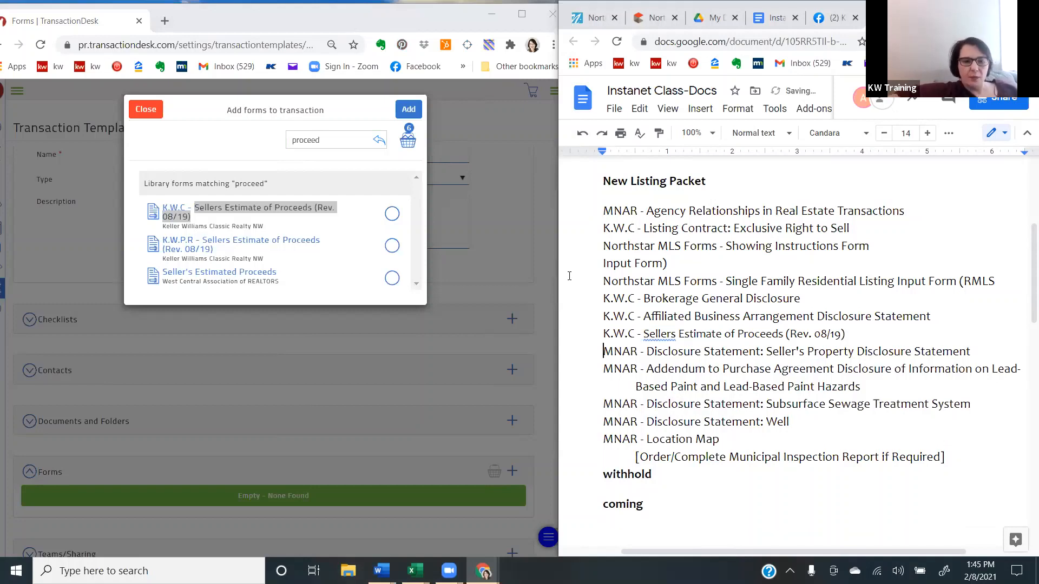
pyautogui.click(387, 223)
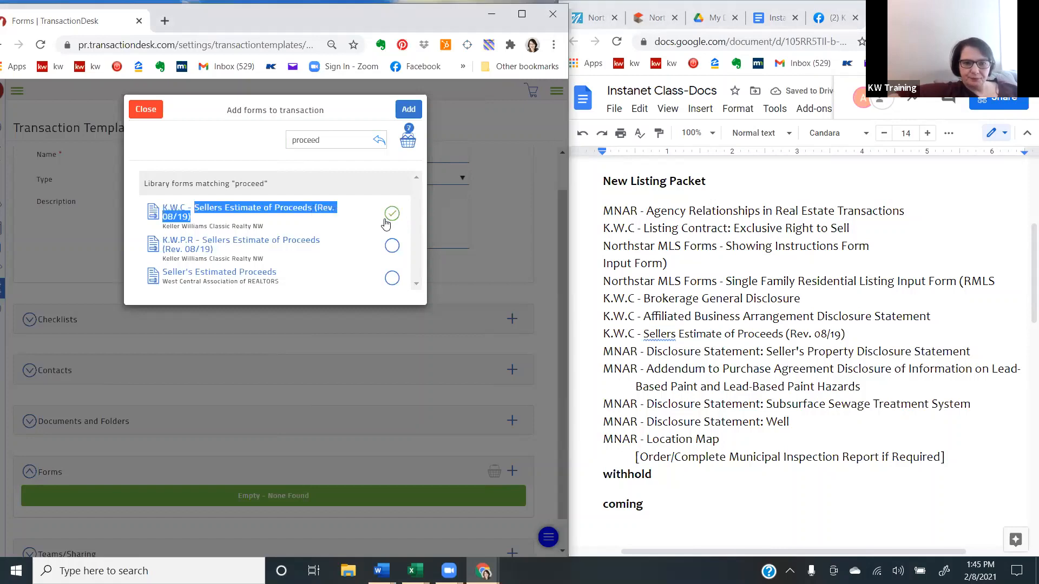
# - Search the forms for "seller's" and select MNAR - Disclosure Statement: Seller's Property Disclosure Statement (Rev. 08/2020) from MNAR - MN Residential Forms
pyautogui.moveTo(323, 140); pyautogui.dragTo(255, 153)
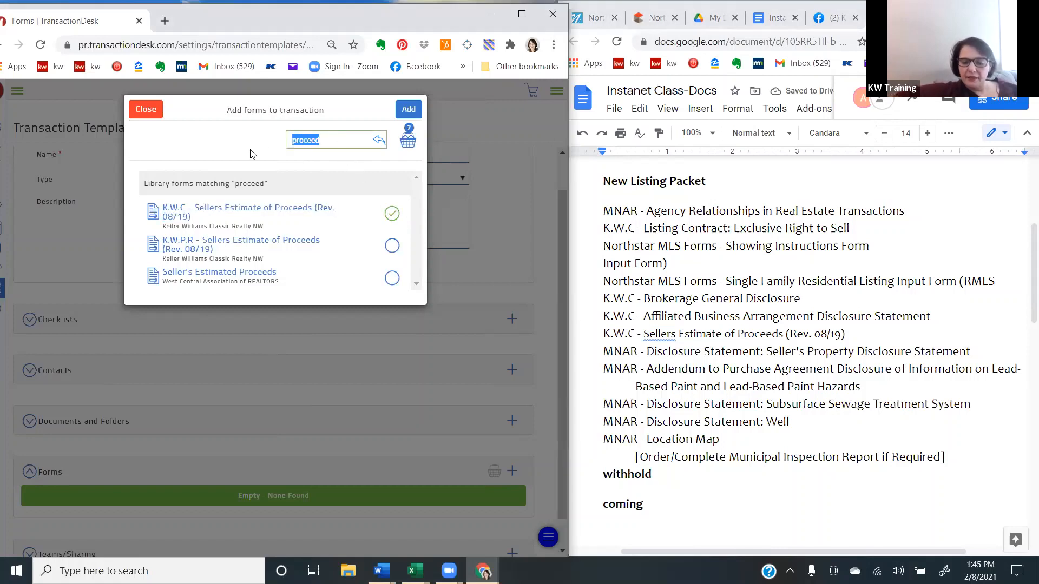
pyautogui.press('BackSpace')
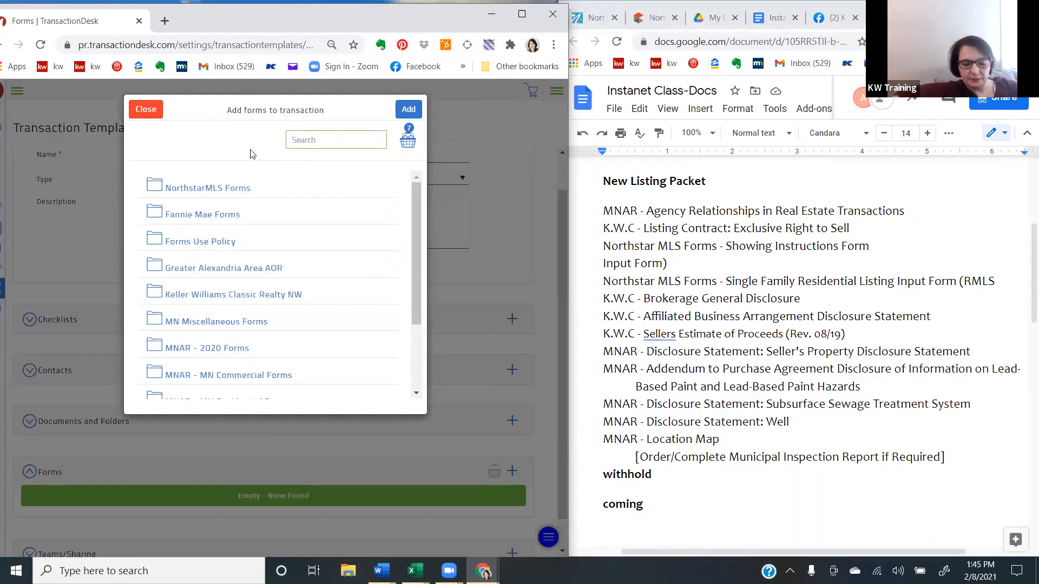
pyautogui.write('sellers dis')
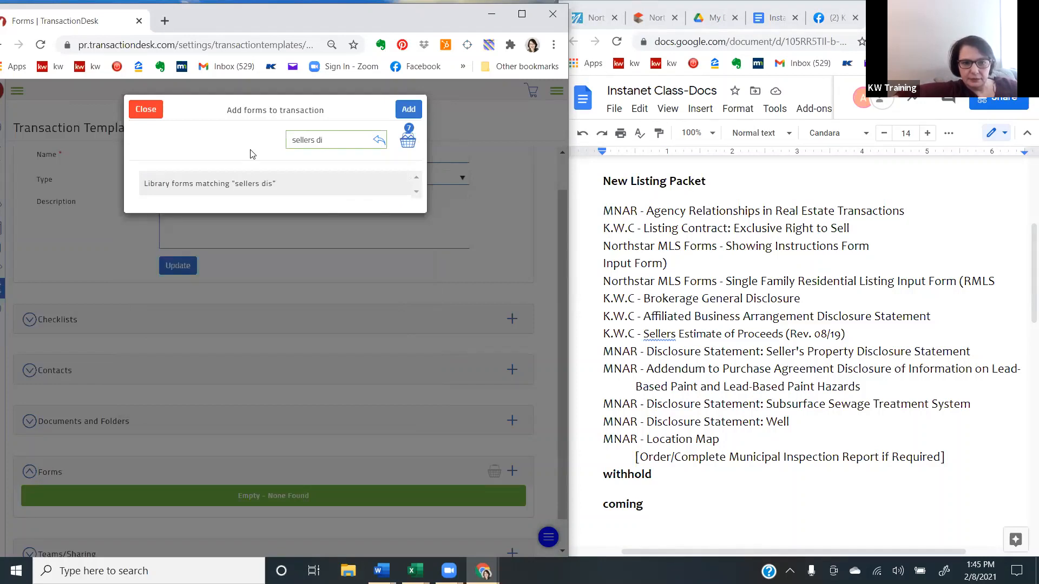
pyautogui.press('BackSpace')
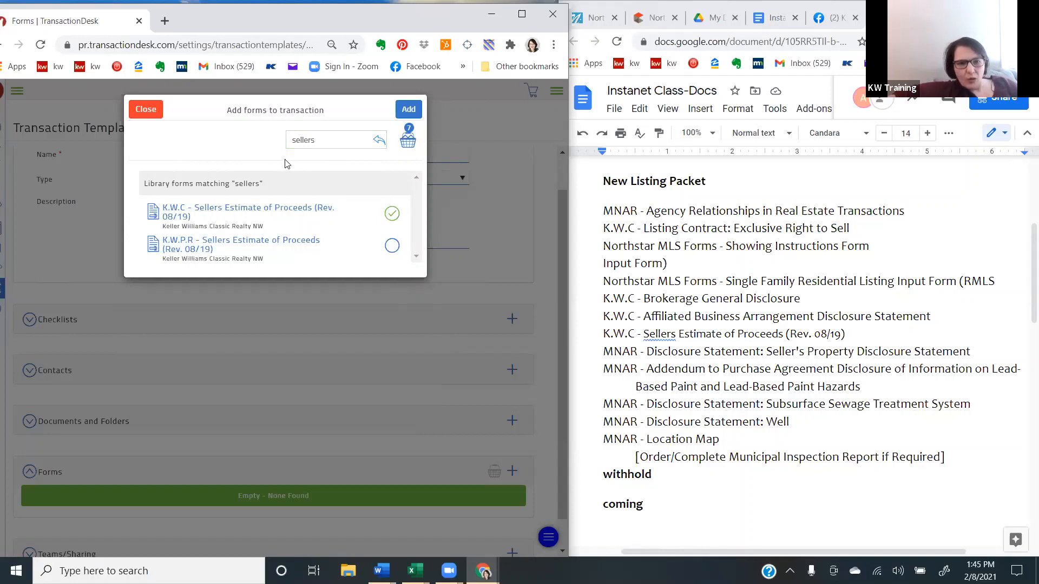
pyautogui.click(323, 142)
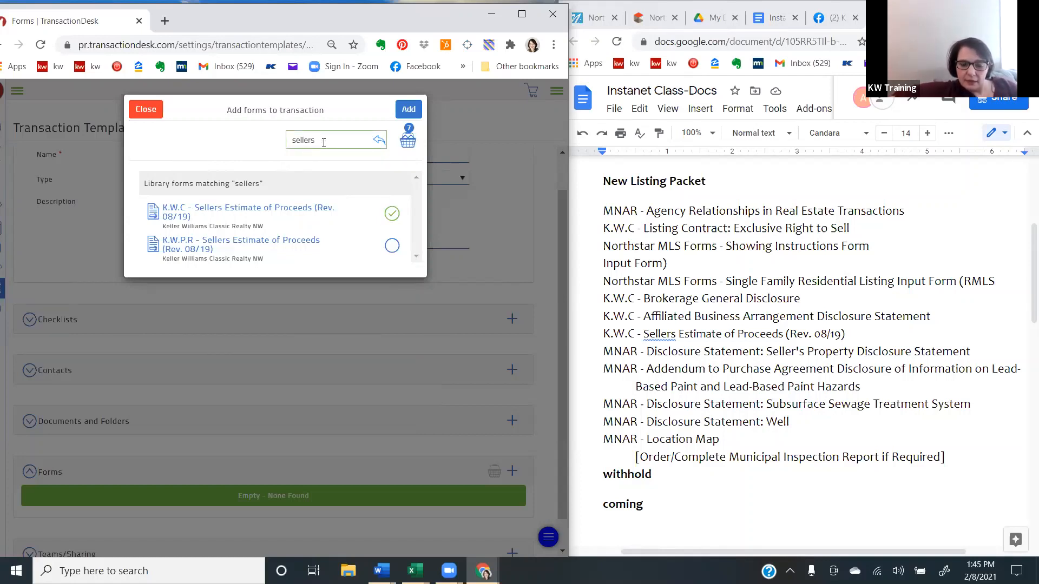
pyautogui.write("'")
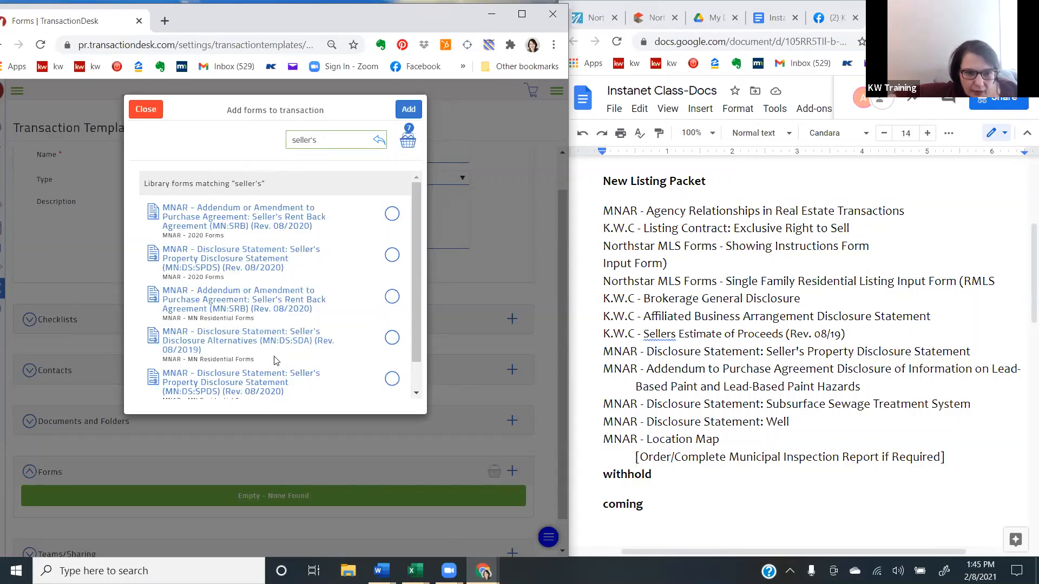
pyautogui.click(391, 380)
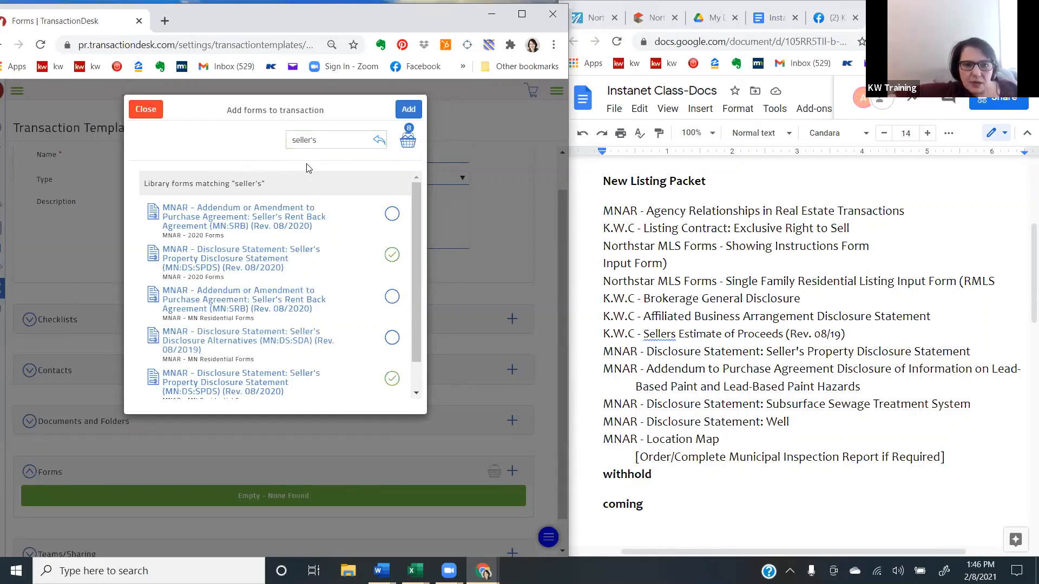
# - Search the forms for "lead" and select the MNAR - Addendum to Purchase Agreement: Disclosure of Information on Lead-Based Paint from MNAR - 2020 Forms
pyautogui.moveTo(325, 140); pyautogui.dragTo(282, 147)
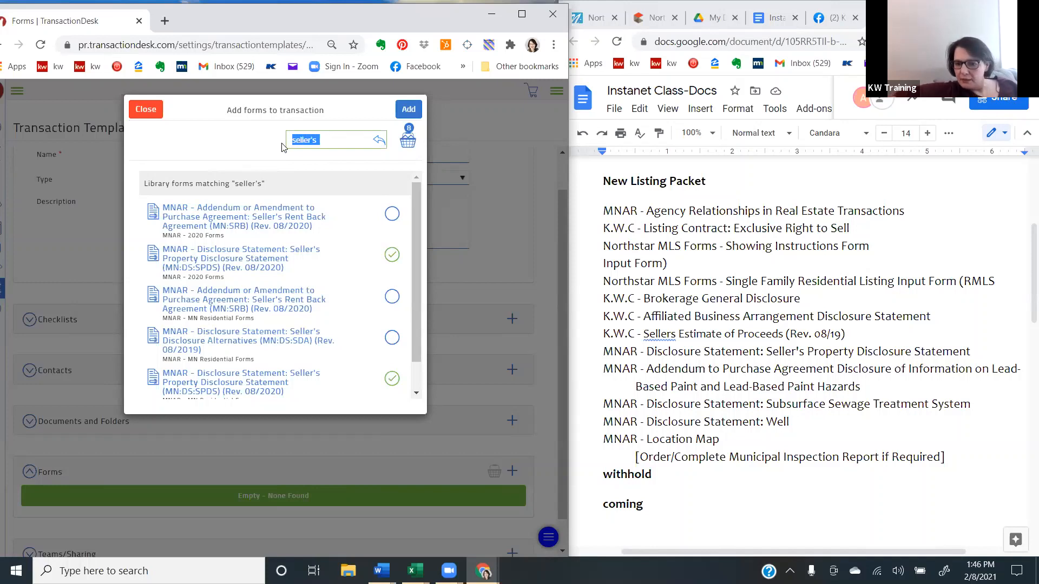
pyautogui.press('BackSpace')
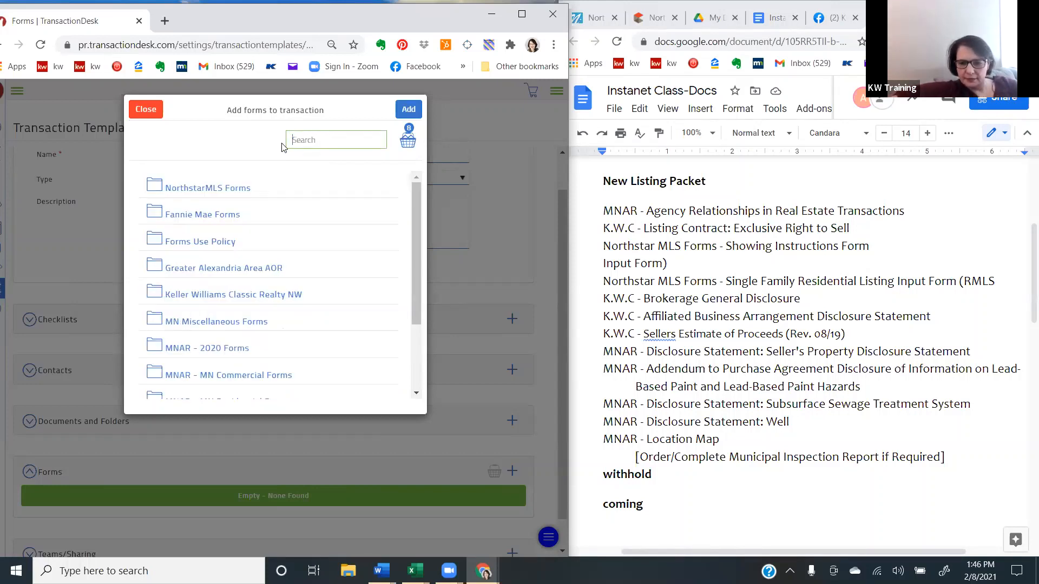
pyautogui.write('lead')
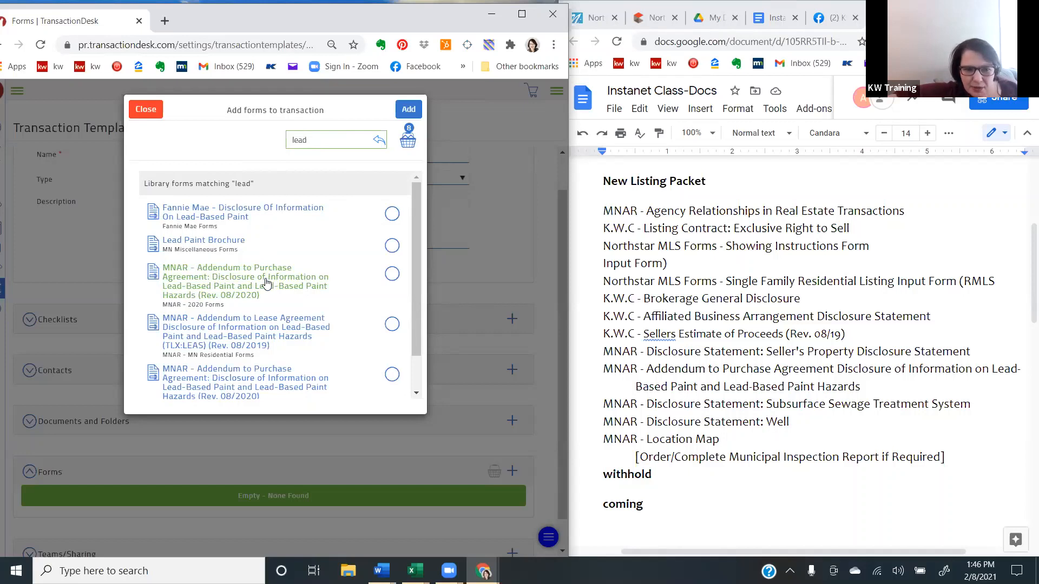
pyautogui.click(391, 274)
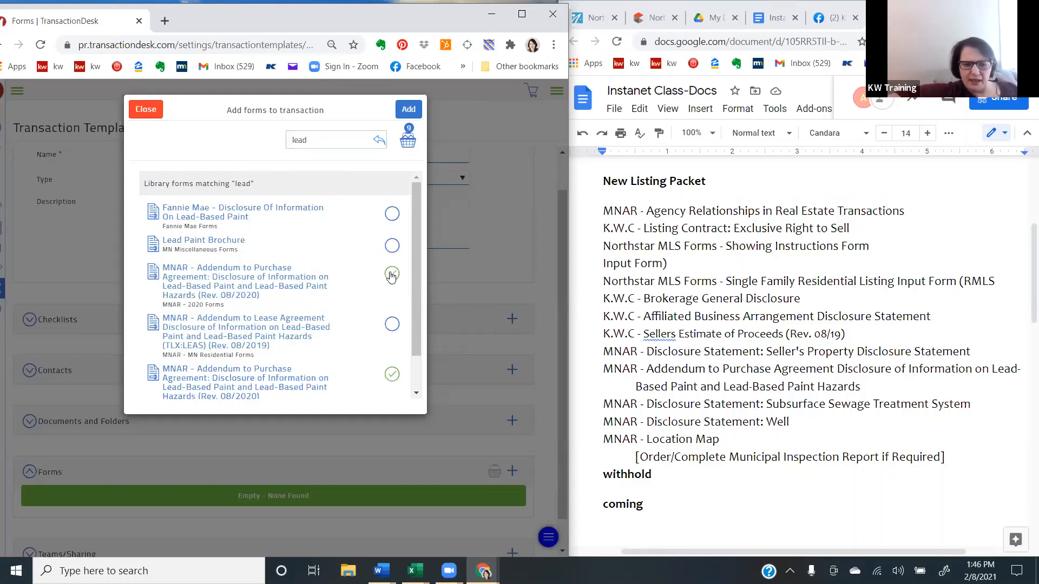
# - Search the forms for "subs" and select MNAR - Disclosure Statement: Subsurface Sewage Treatment System (MN-DS:SSTS) (Rev. 08/2019)
pyautogui.moveTo(329, 147); pyautogui.dragTo(229, 145)
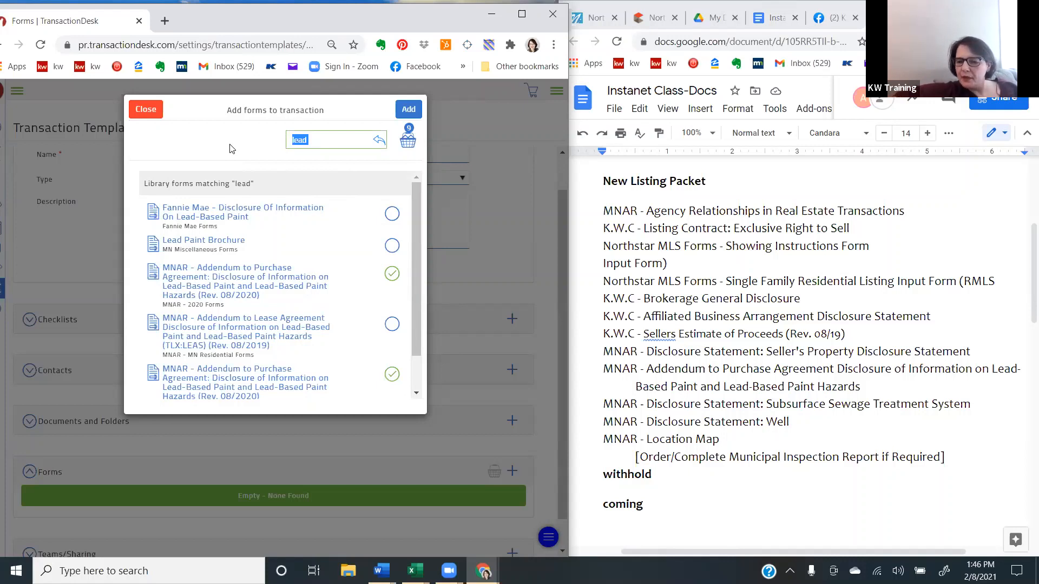
pyautogui.press('BackSpace')
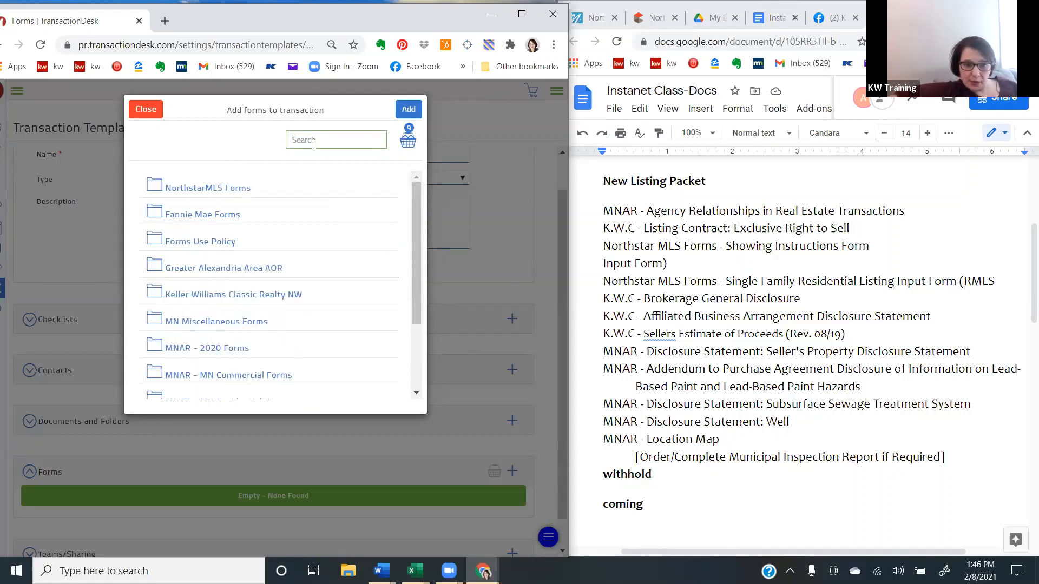
pyautogui.write('sub')
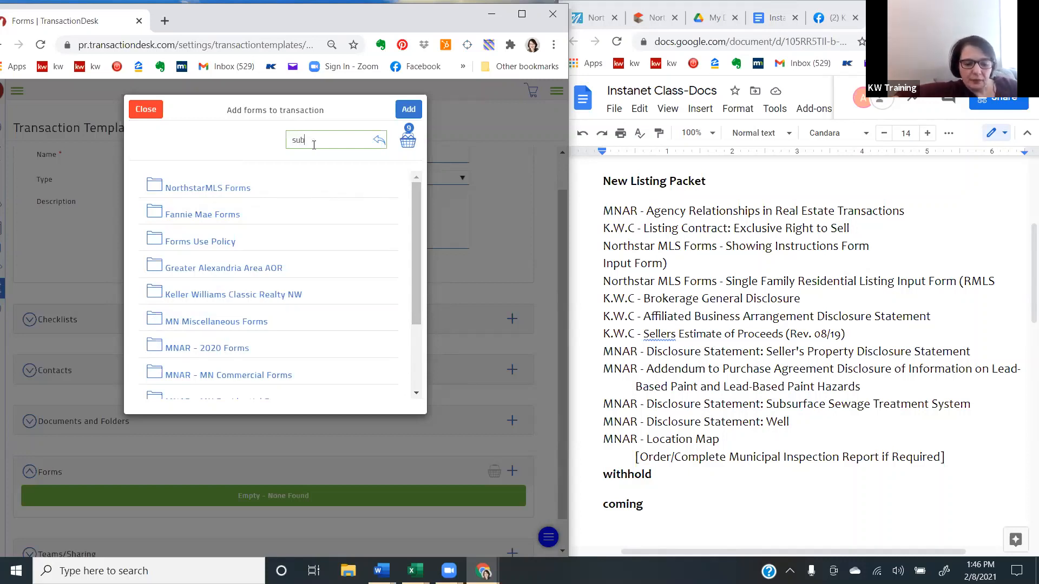
pyautogui.write('sew')
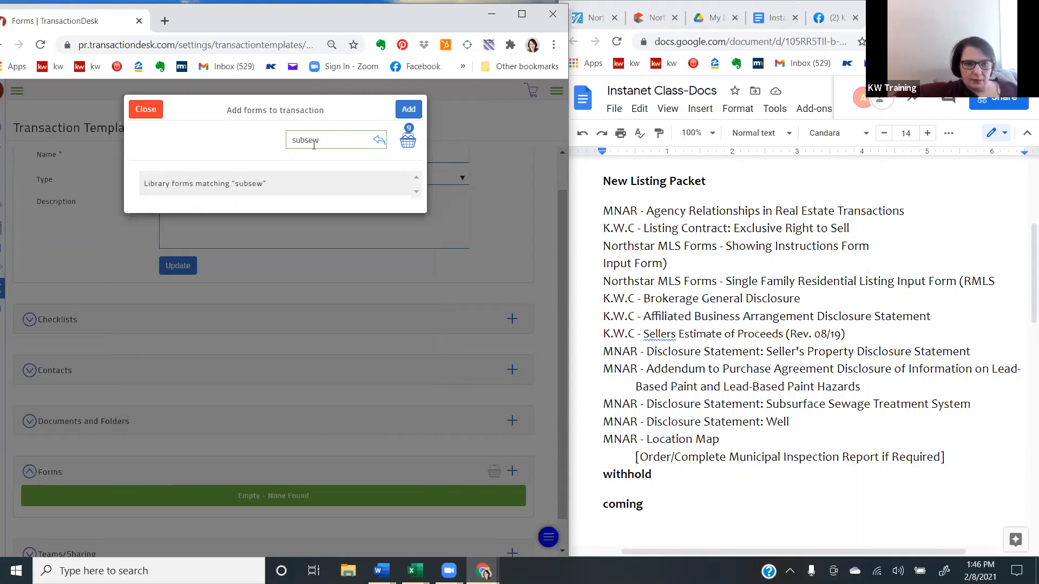
pyautogui.press('BackSpace')
pyautogui.press('BackSpace')
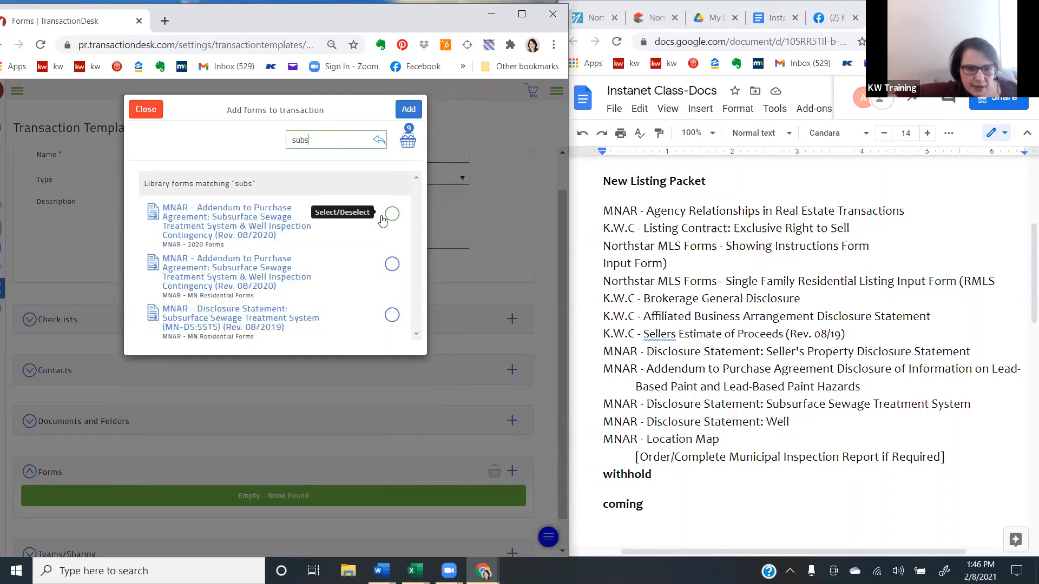
pyautogui.click(392, 315)
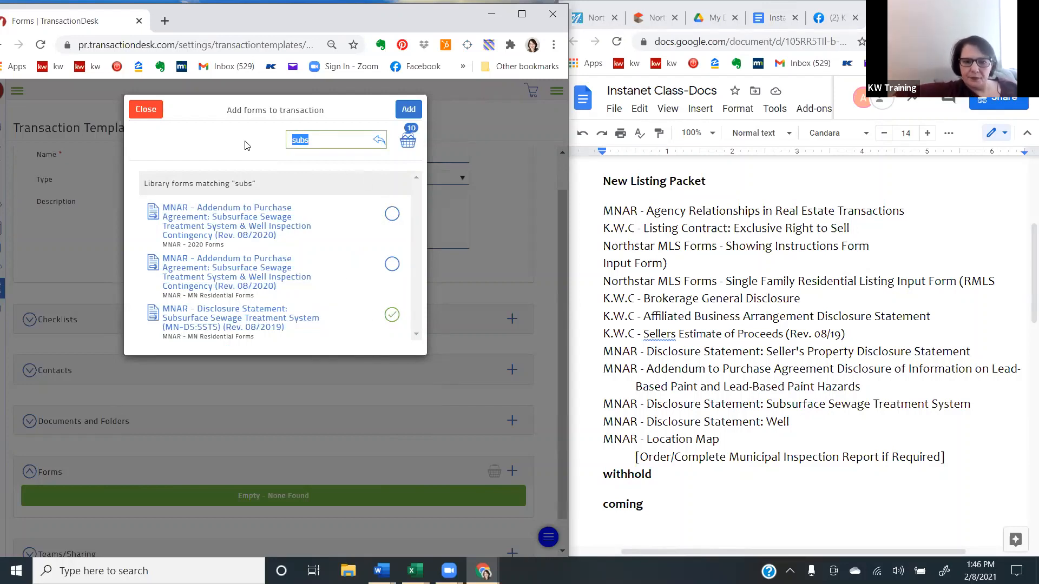
# - Search the forms for "well" and select MNAR - Disclosure Statement: Well (MN-DS:W) (Rev. 08/2019)
pyautogui.press('BackSpace')
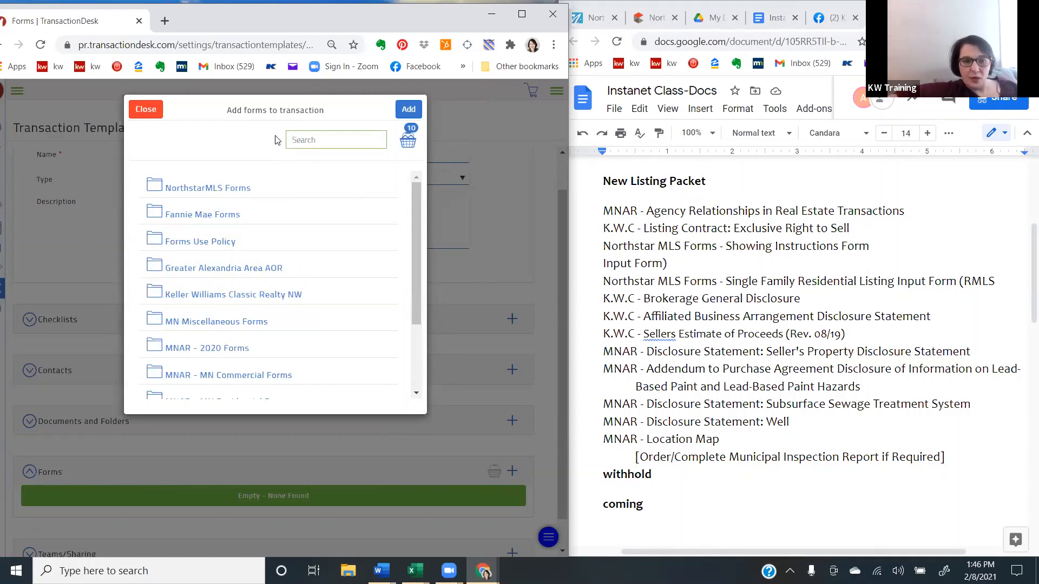
pyautogui.click(306, 145)
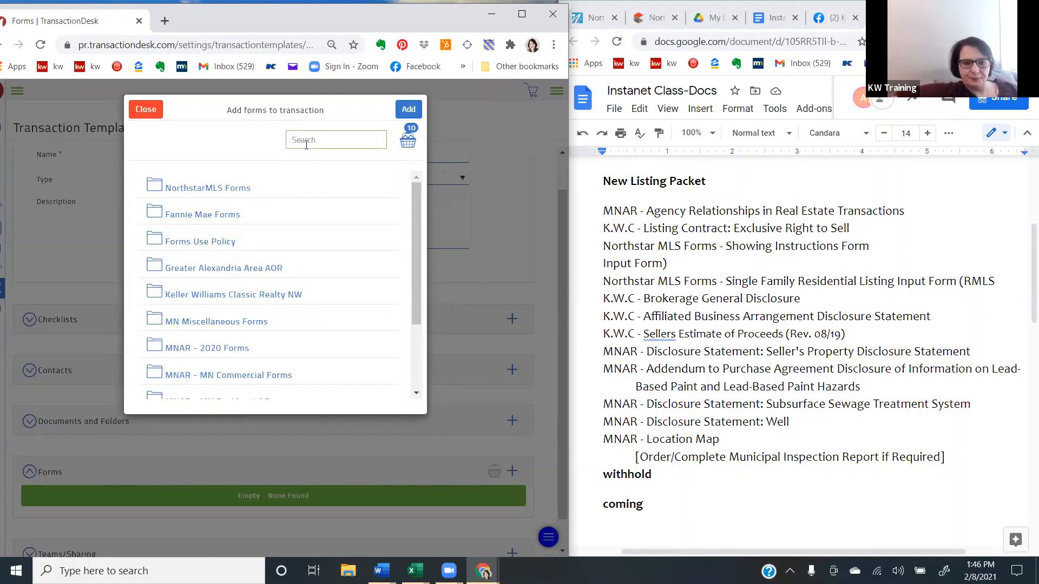
pyautogui.write('well')
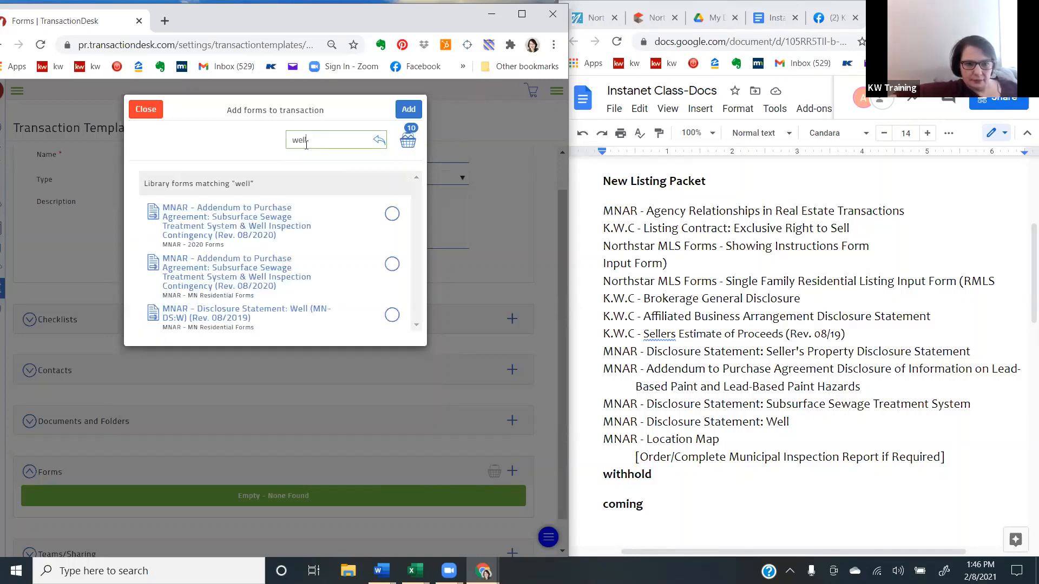
pyautogui.click(392, 315)
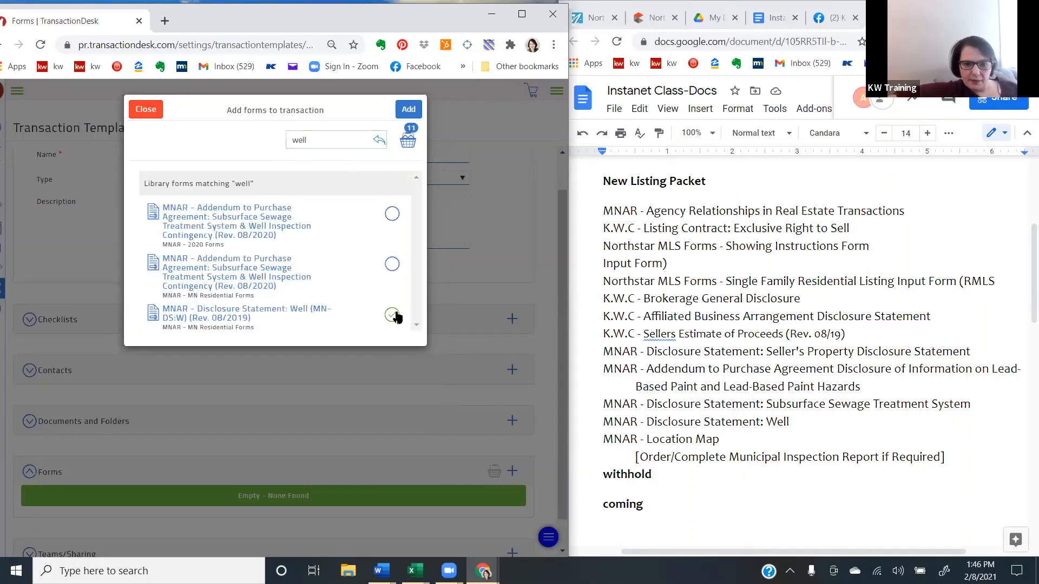
# - Search the forms for "locat" and select MNAR - Location Map - 8/09 from MNAR - MN Residential Forms
pyautogui.moveTo(330, 148); pyautogui.dragTo(263, 143)
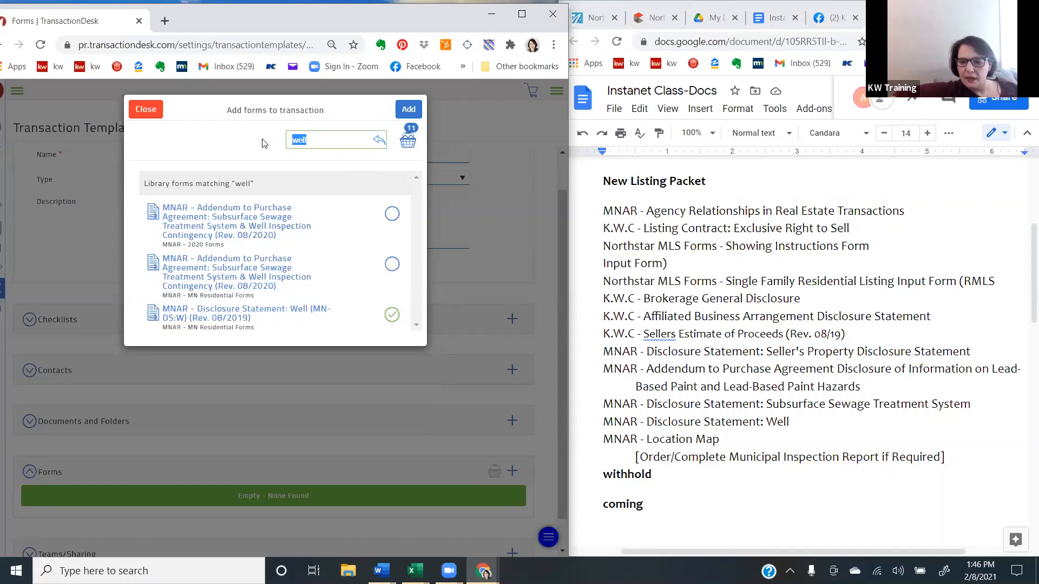
pyautogui.press('BackSpace')
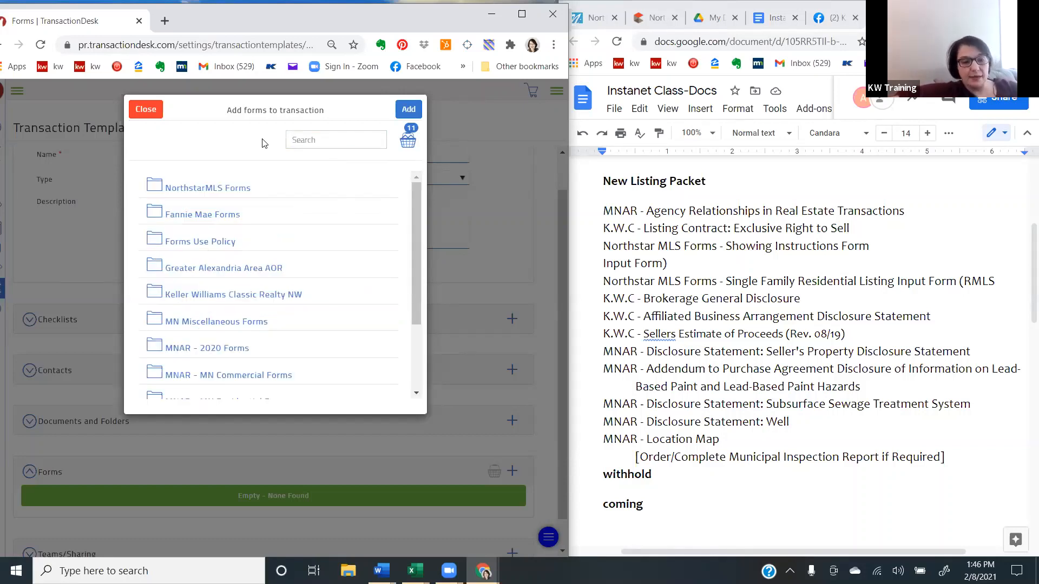
pyautogui.click(308, 143)
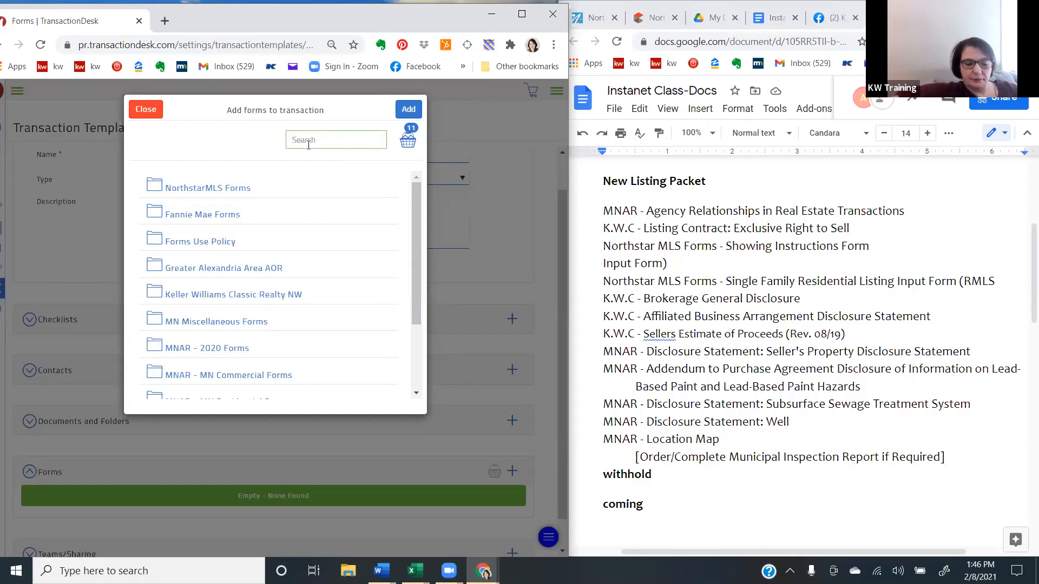
pyautogui.write('los')
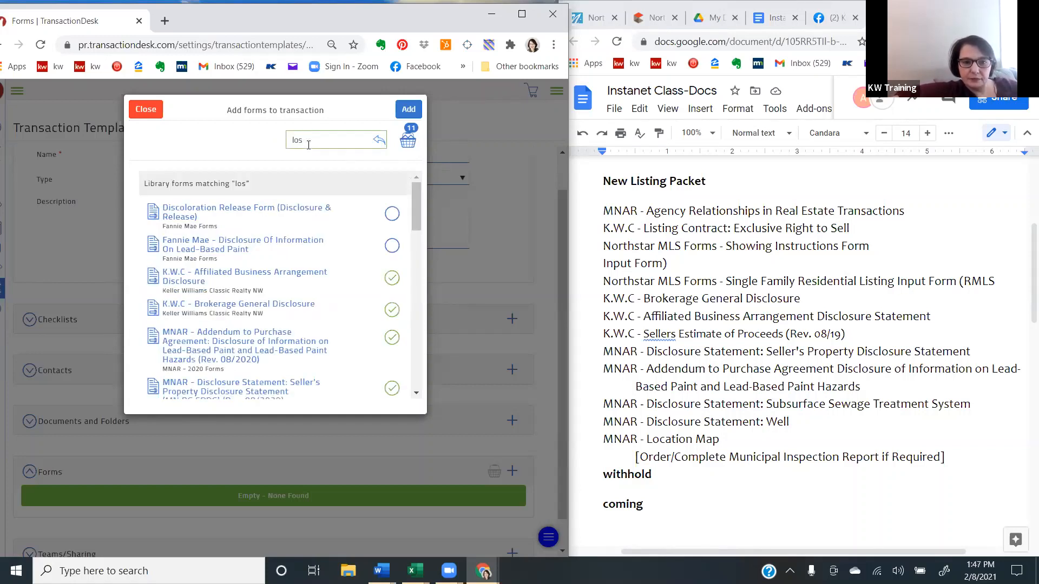
pyautogui.press('BackSpace')
pyautogui.write('cat')
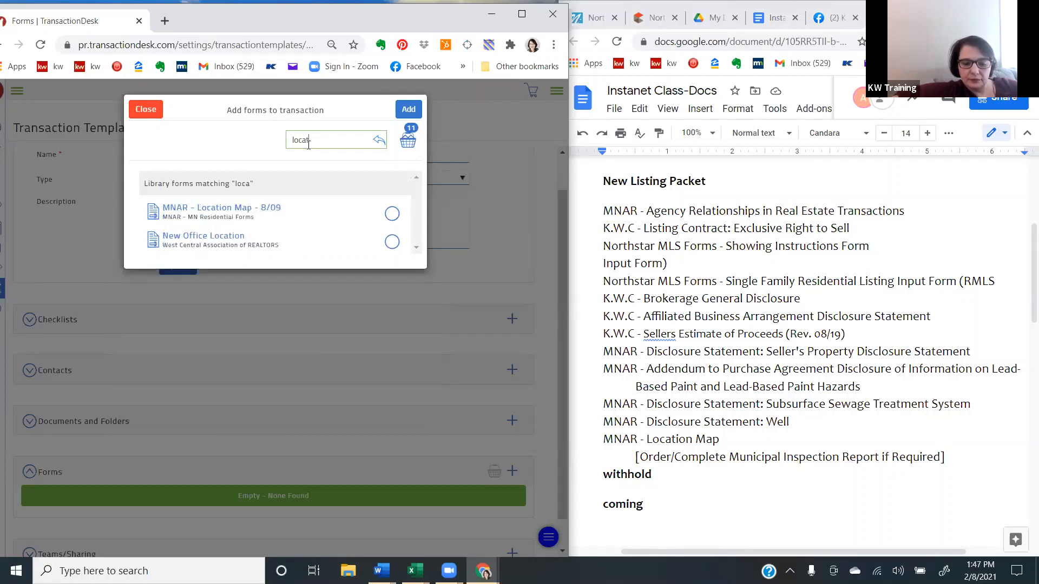
pyautogui.click(391, 213)
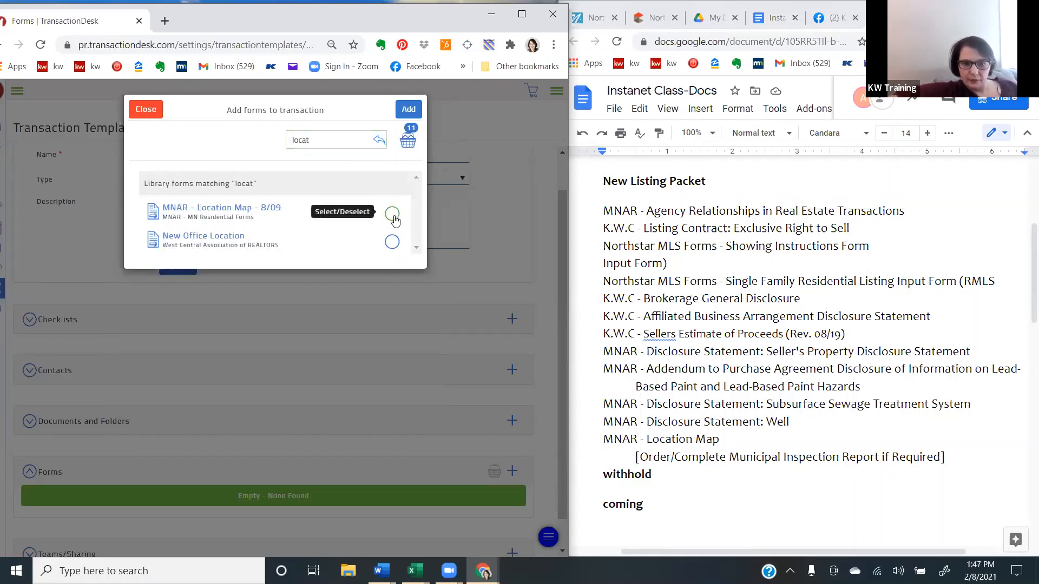
# - Search the forms for "with" and select Certification to Withhold (Rev. 02/2020) from NorthstarMLS Forms
pyautogui.doubleClick(325, 139)
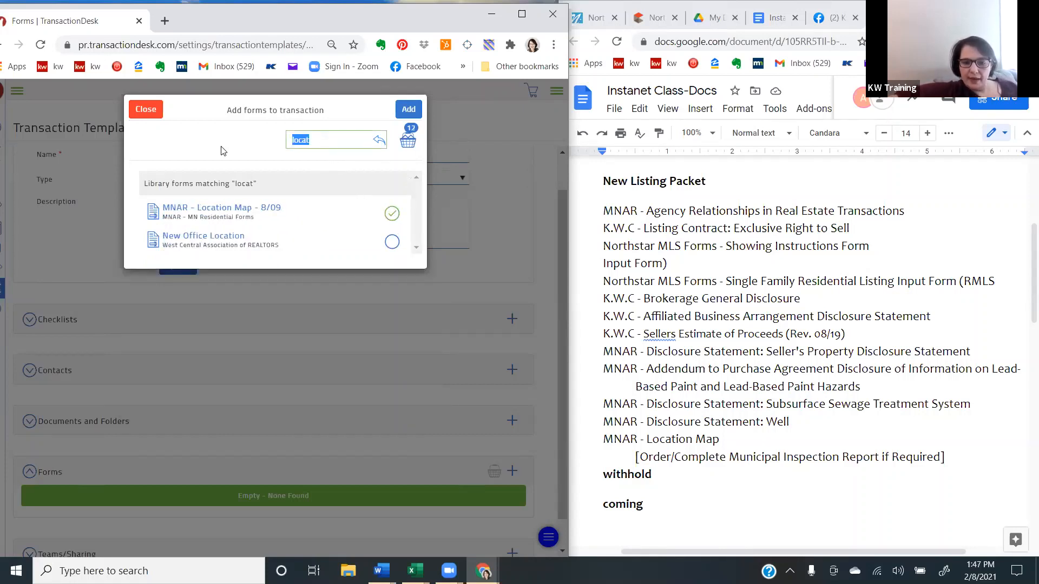
pyautogui.press('BackSpace')
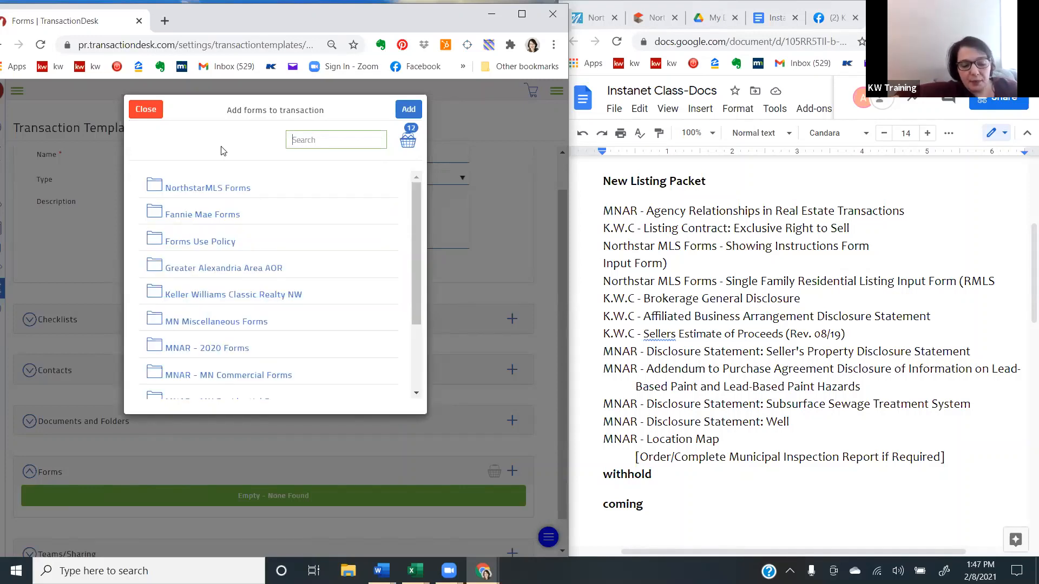
pyautogui.write('with')
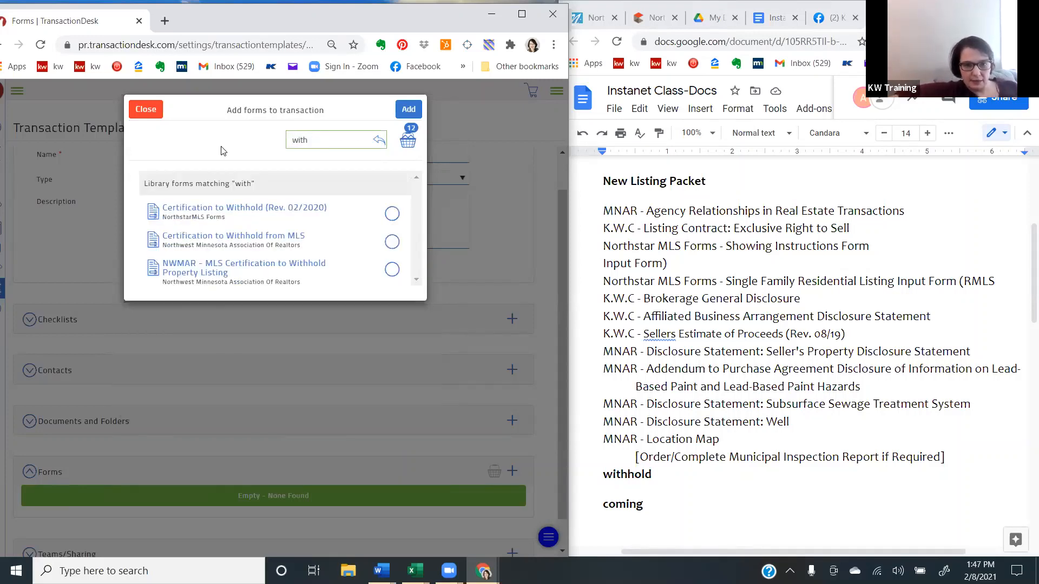
pyautogui.click(392, 213)
# - Search the forms for "coming" and select the Coming Soon Authorization Form from NorthstarMLS Forms
pyautogui.doubleClick(300, 139)
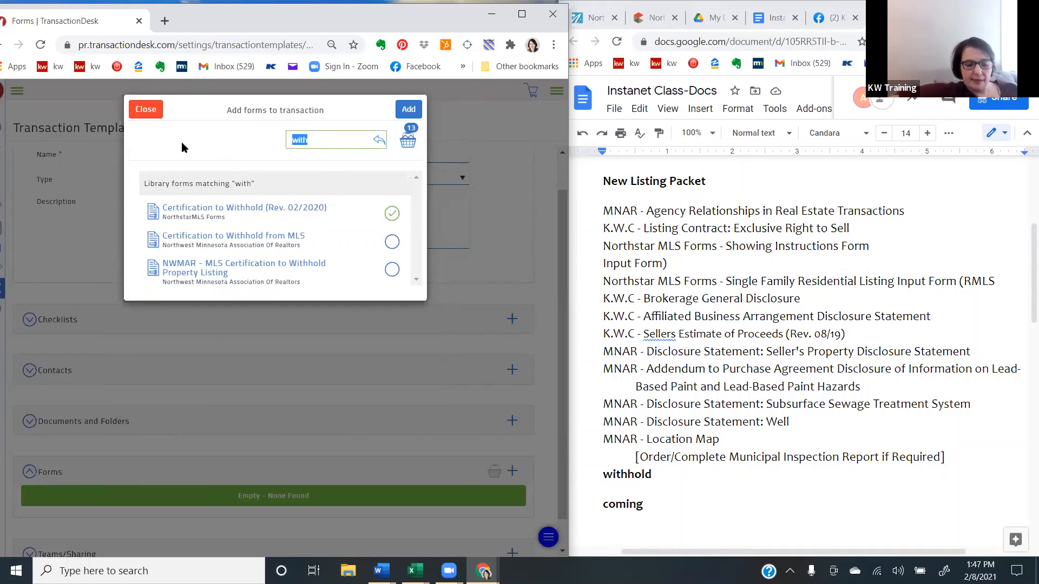
pyautogui.write('comin')
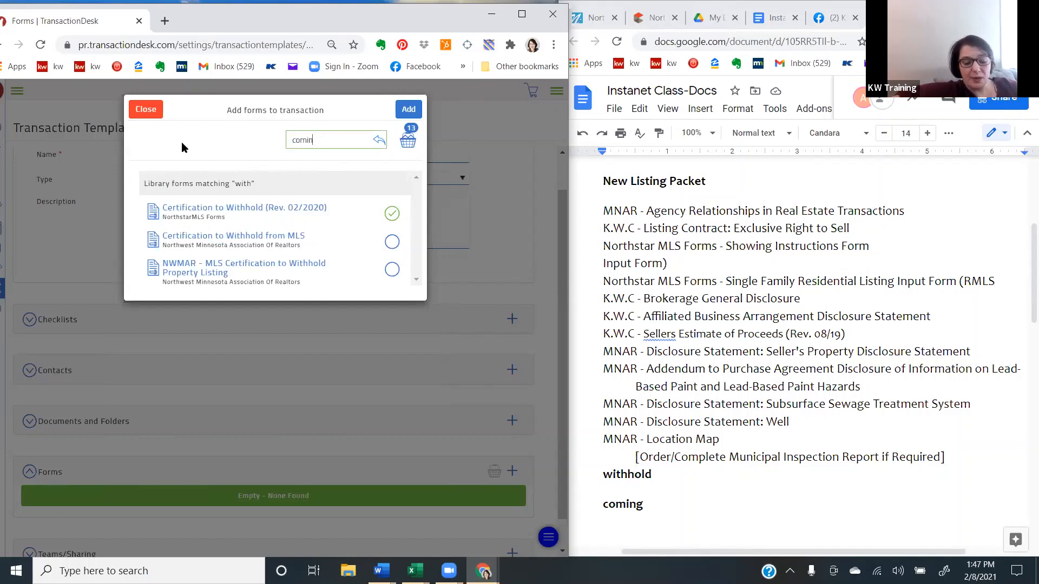
pyautogui.write('g')
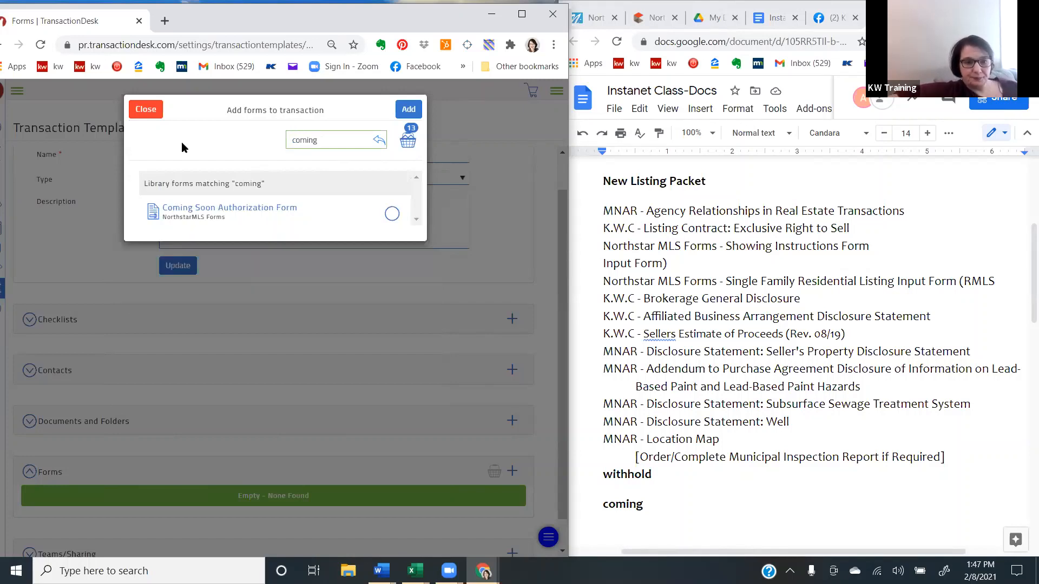
pyautogui.click(393, 215)
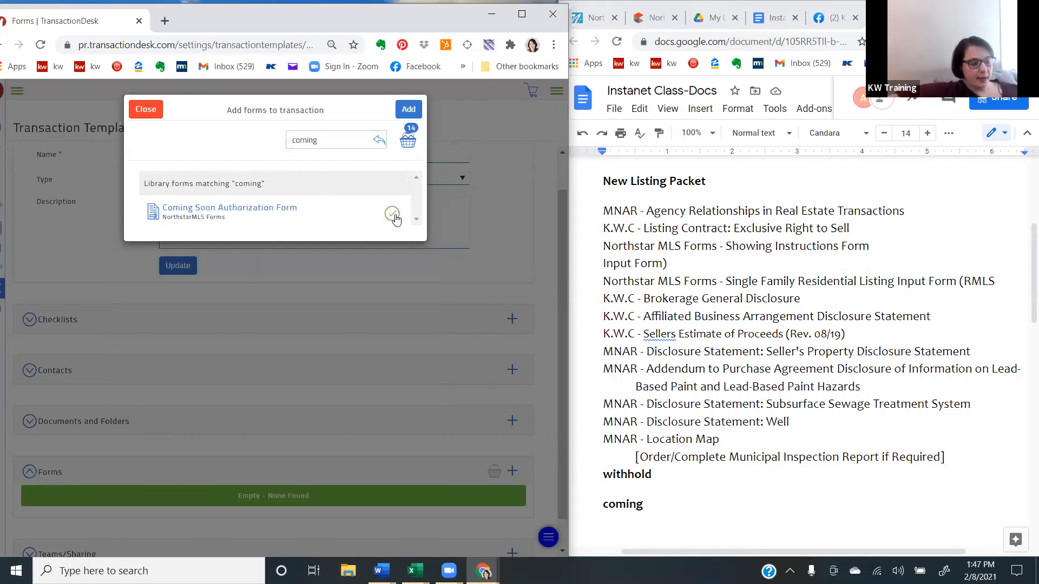
# - Clear the form search, add all forms in the basket to the New Listing Pack Feb 2021 template and update the template
pyautogui.doubleClick(327, 142)
pyautogui.press('BackSpace')
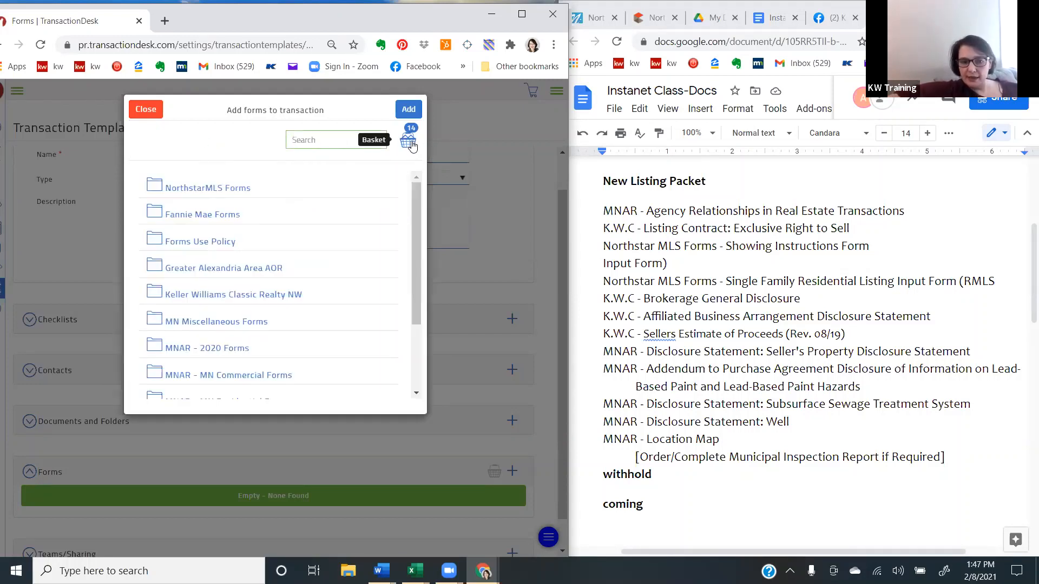
pyautogui.click(409, 109)
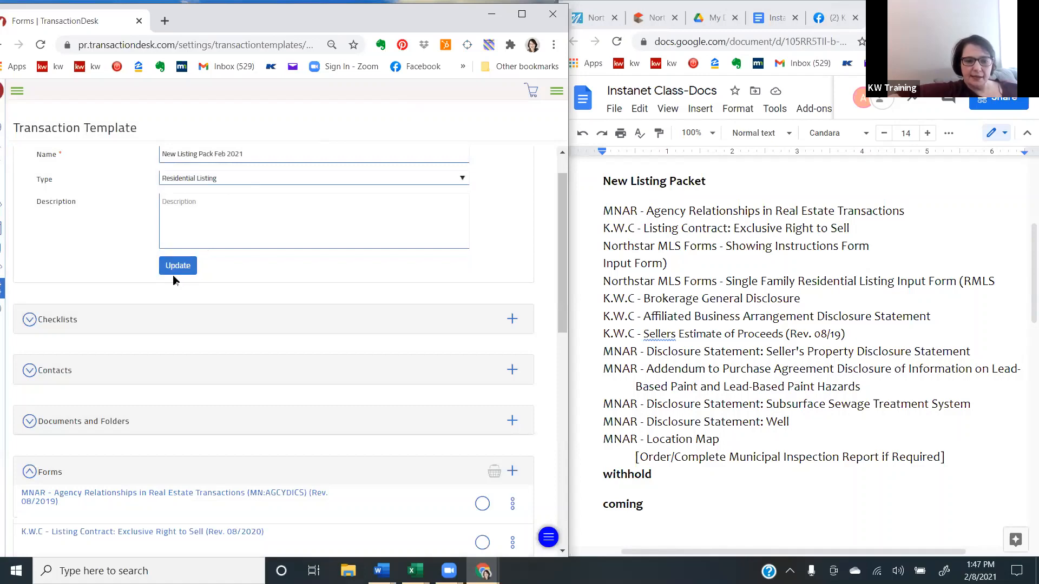
pyautogui.click(184, 266)
pyautogui.scroll(-3, 184, 267)
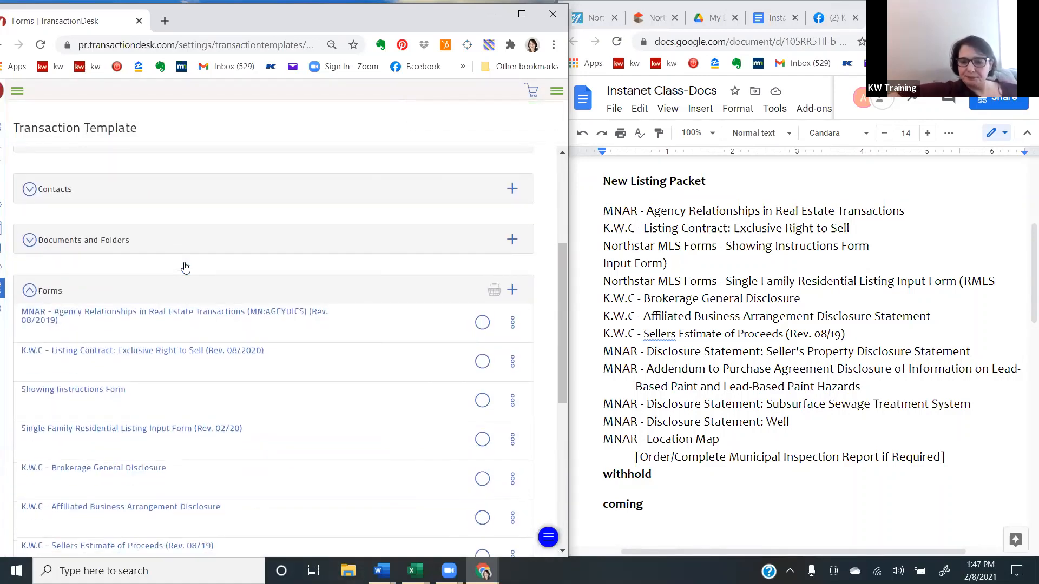
# - Bring up the PA Packet form list in the Instanet class document and return to the Transaction Templates list in the settings
pyautogui.scroll(-2, 800, 352)
pyautogui.scroll(-7, 800, 352)
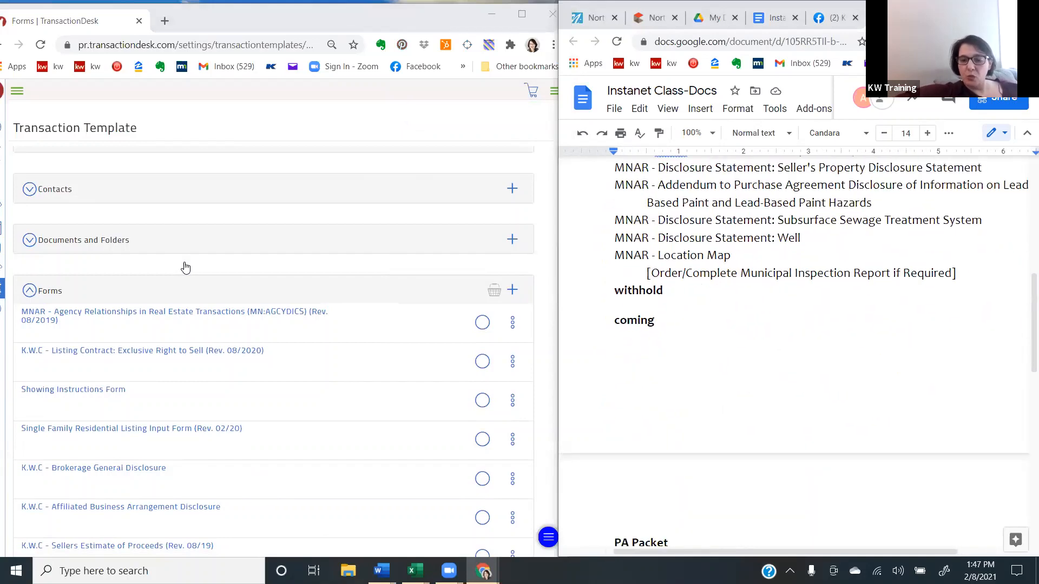
pyautogui.scroll(-1, 800, 351)
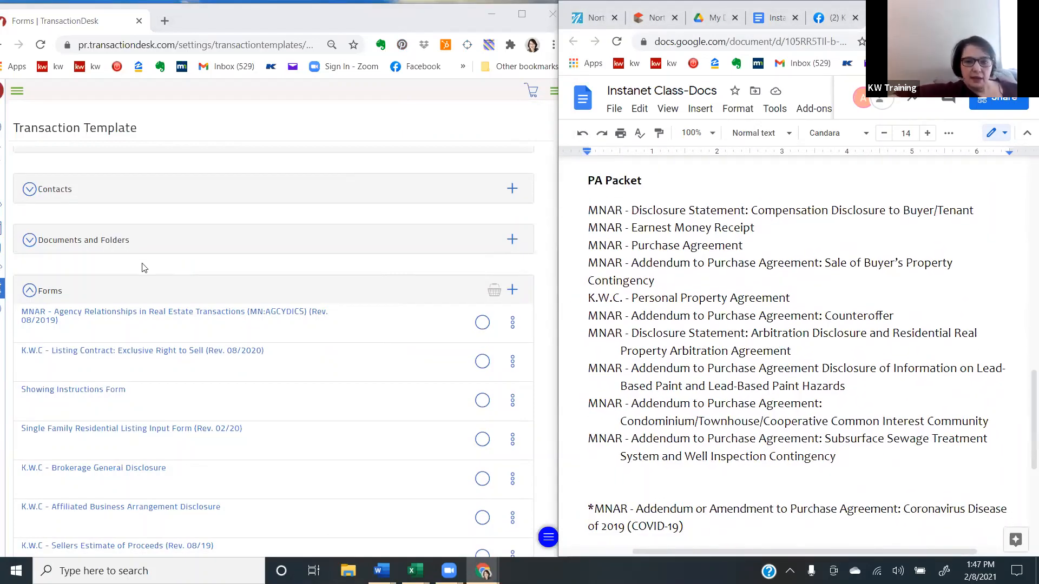
pyautogui.click(3, 292)
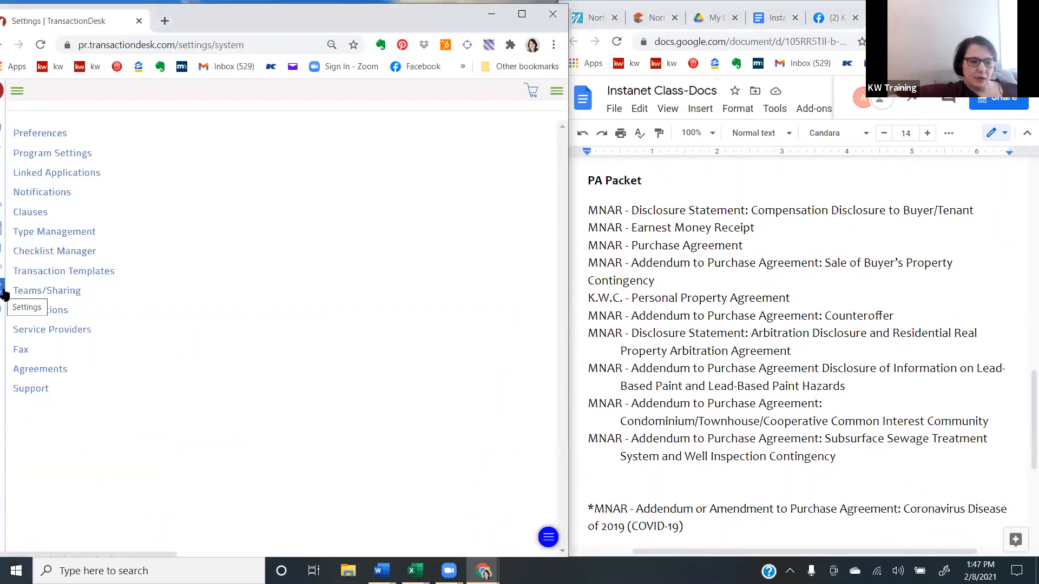
pyautogui.click(32, 271)
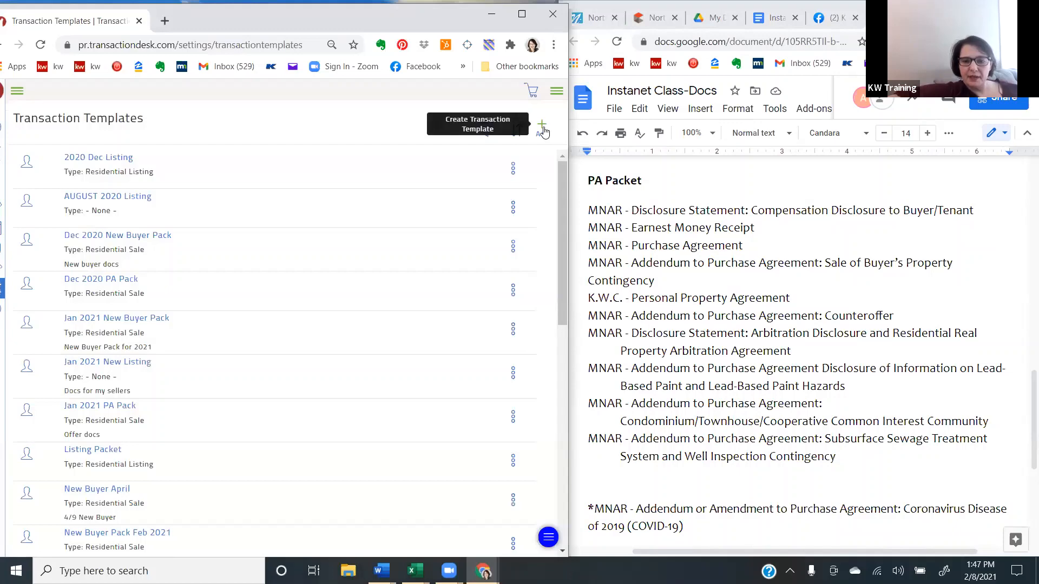
# - Create a transaction template named "PA Pack Feb2021" with the type Residential Sale and save it
pyautogui.click(542, 128)
pyautogui.click(280, 146)
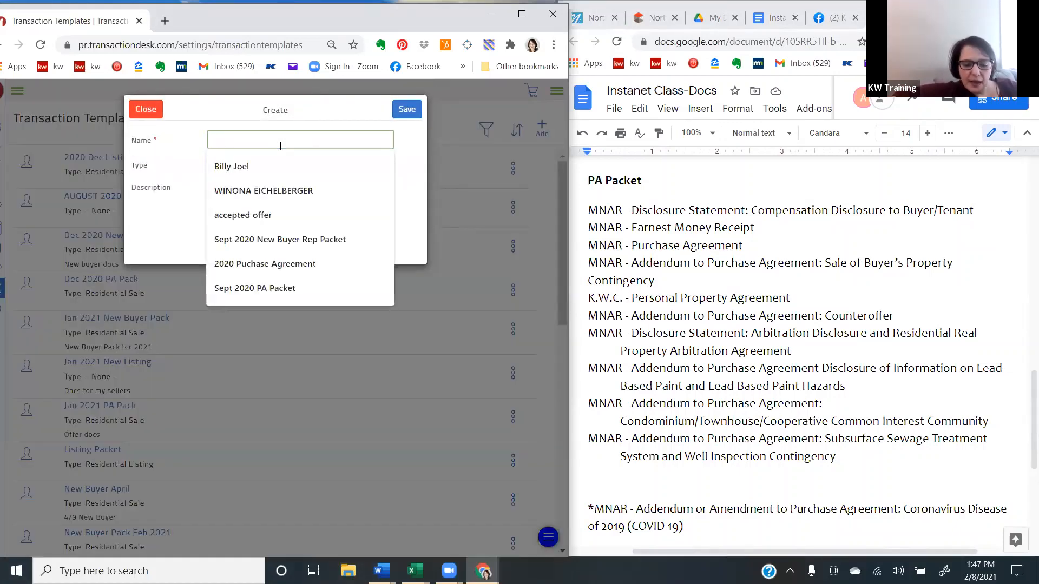
pyautogui.write('PA Pack')
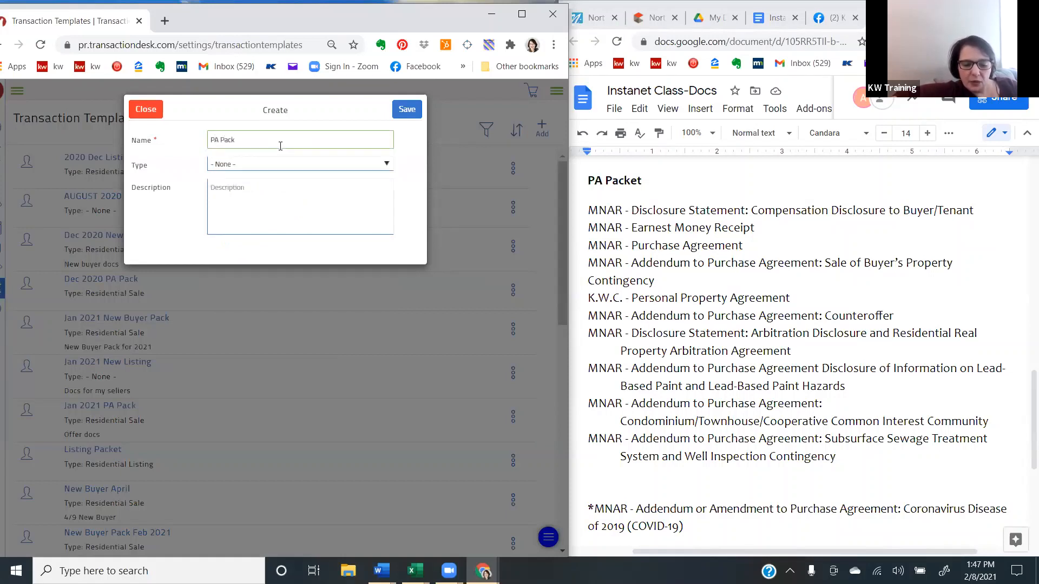
pyautogui.write(' Feb')
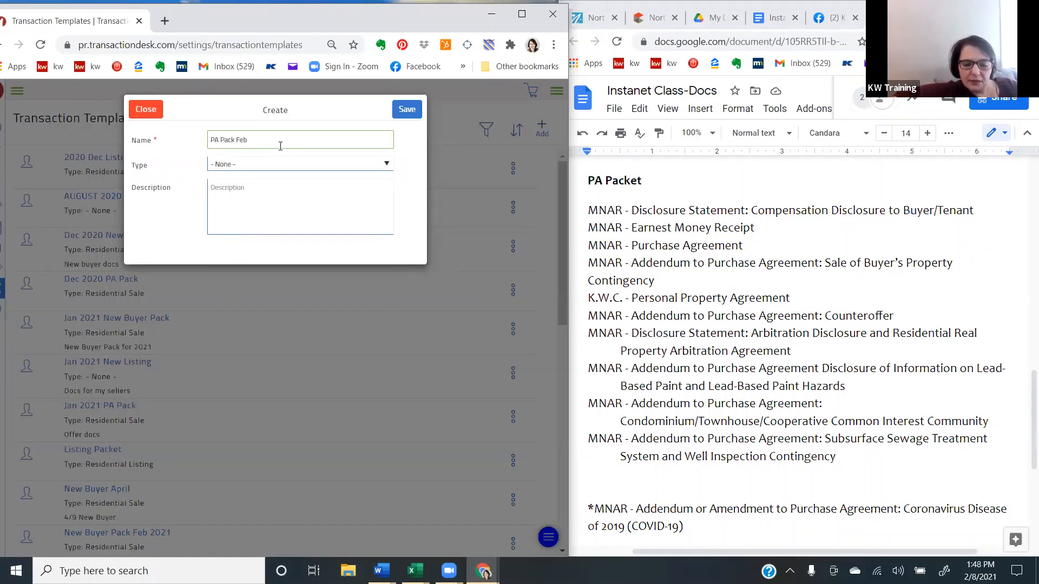
pyautogui.write('2021')
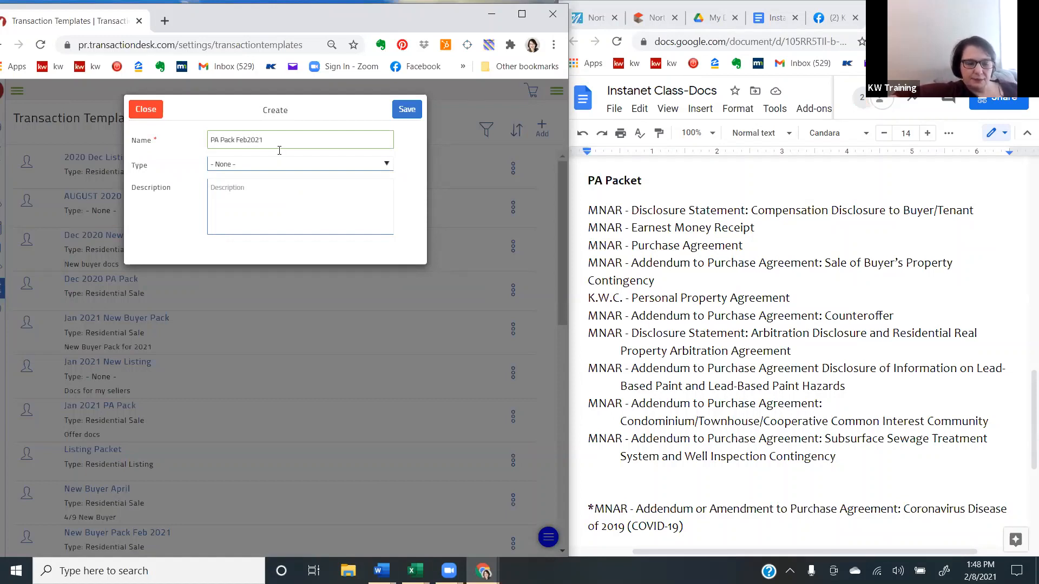
pyautogui.click(274, 168)
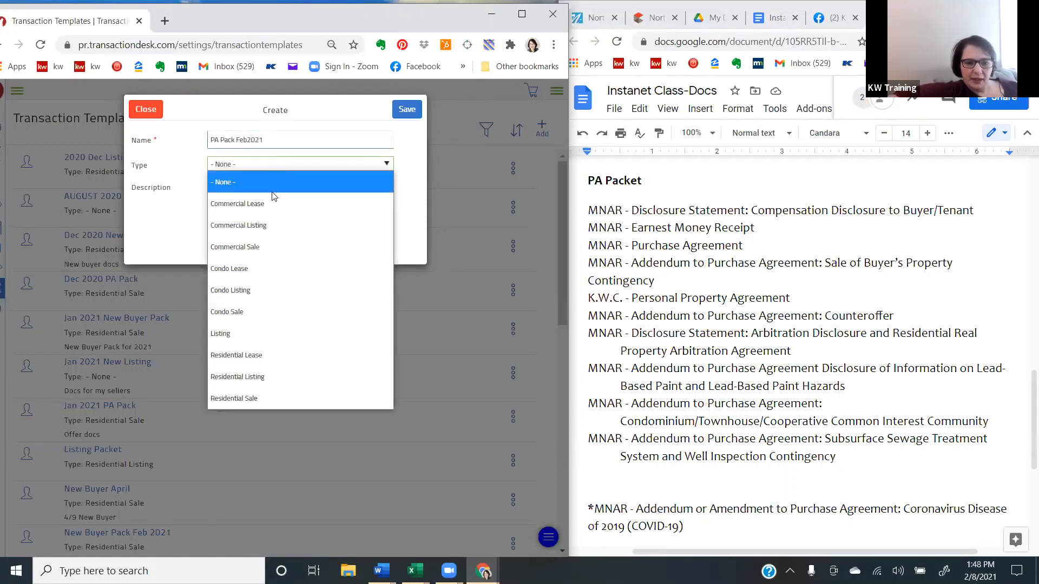
pyautogui.click(272, 400)
pyautogui.click(407, 111)
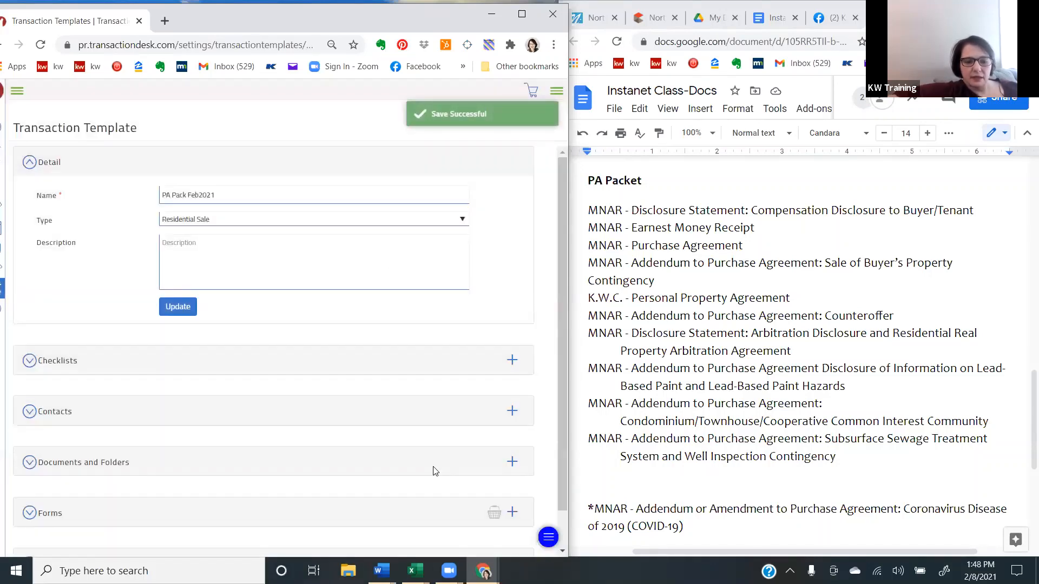
# - Start adding forms to the template, search for "compensation disc" and select MNAR - Disclosure Statement: Compensation Disclosure to Buyer/Tenant (MN:DS:CDB)
pyautogui.scroll(-2, 507, 488)
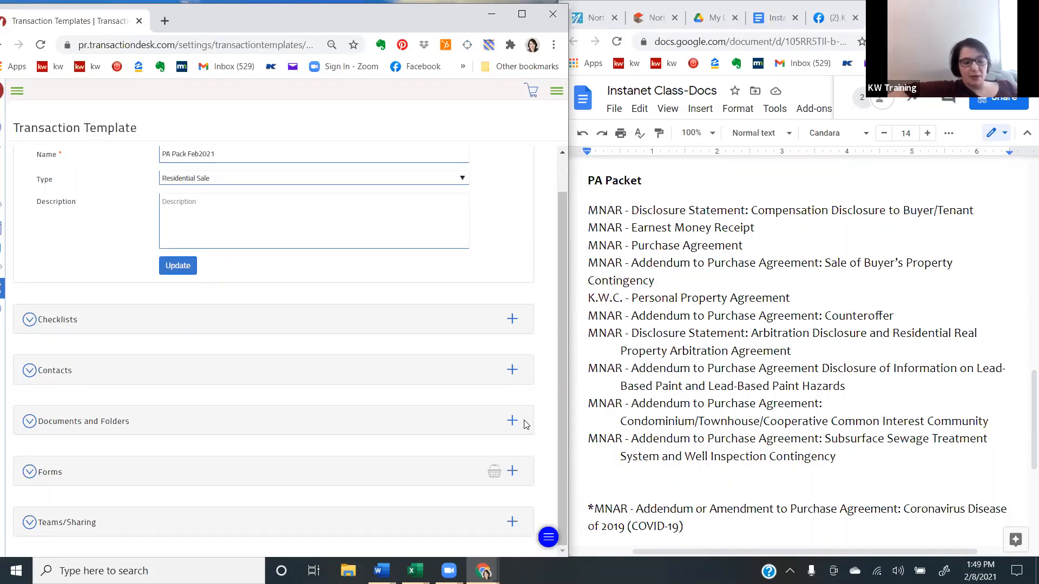
pyautogui.click(513, 470)
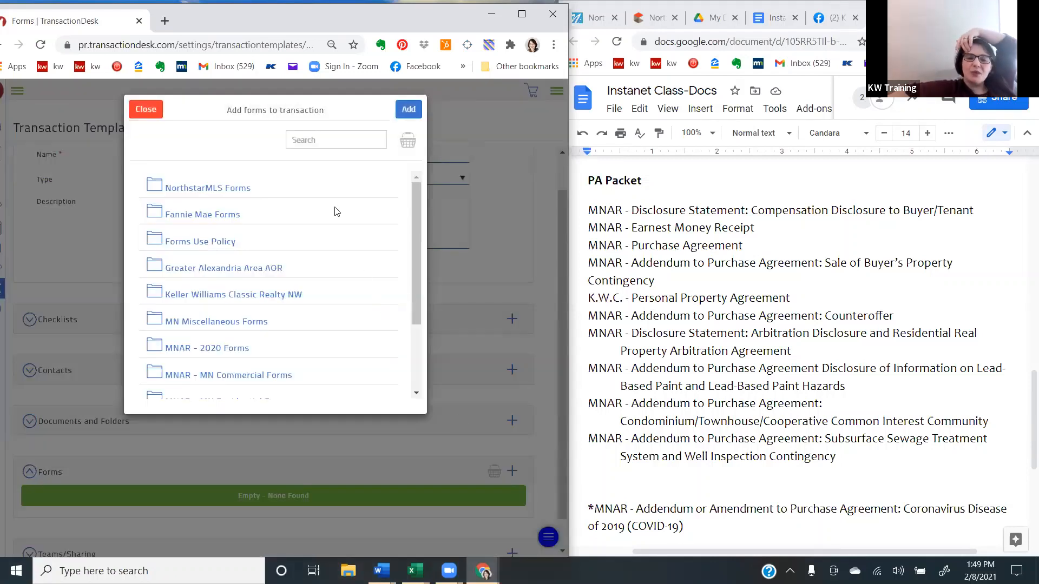
pyautogui.click(330, 142)
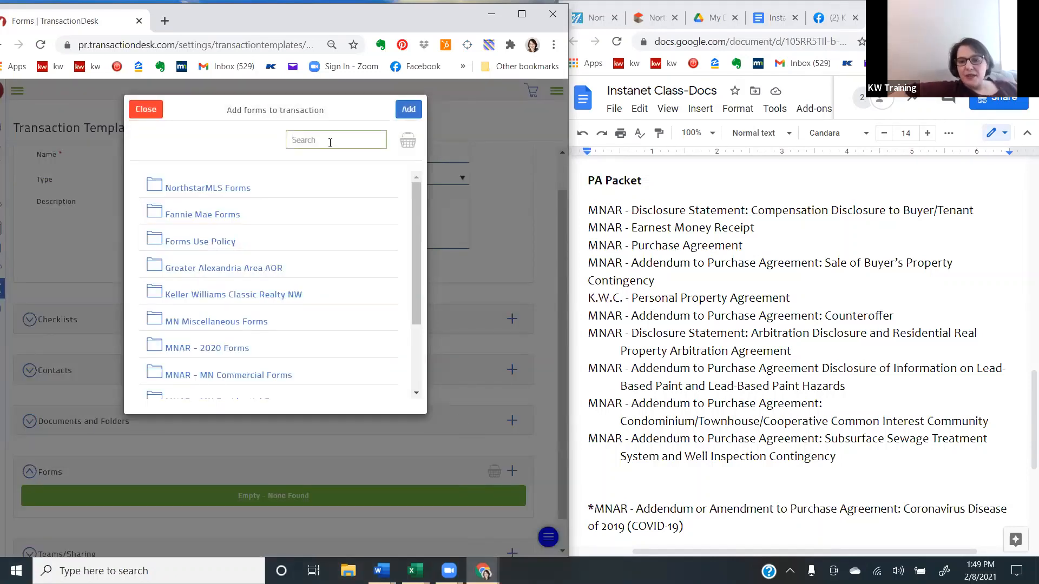
pyautogui.write('com')
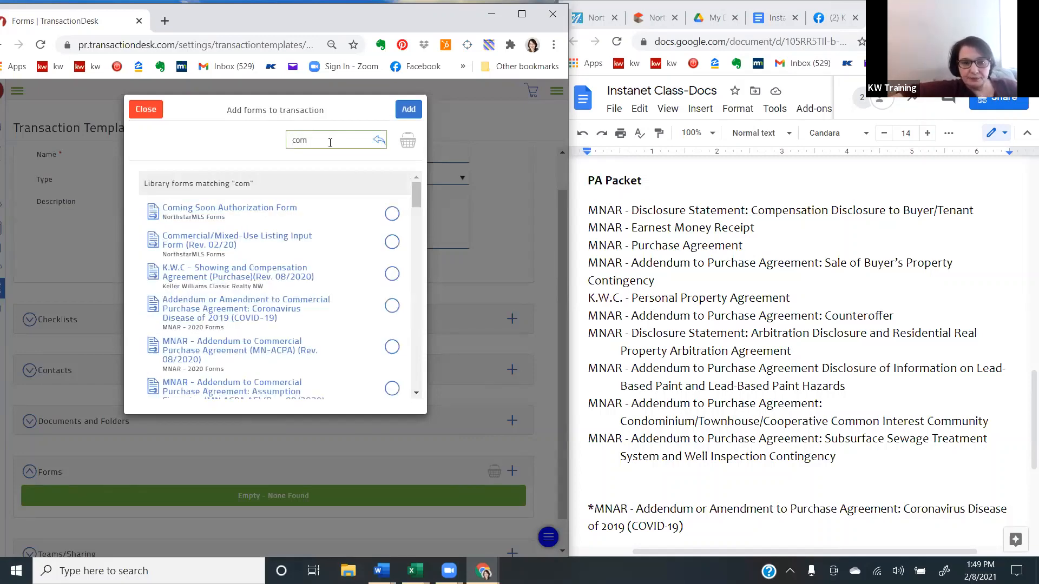
pyautogui.write('pensation')
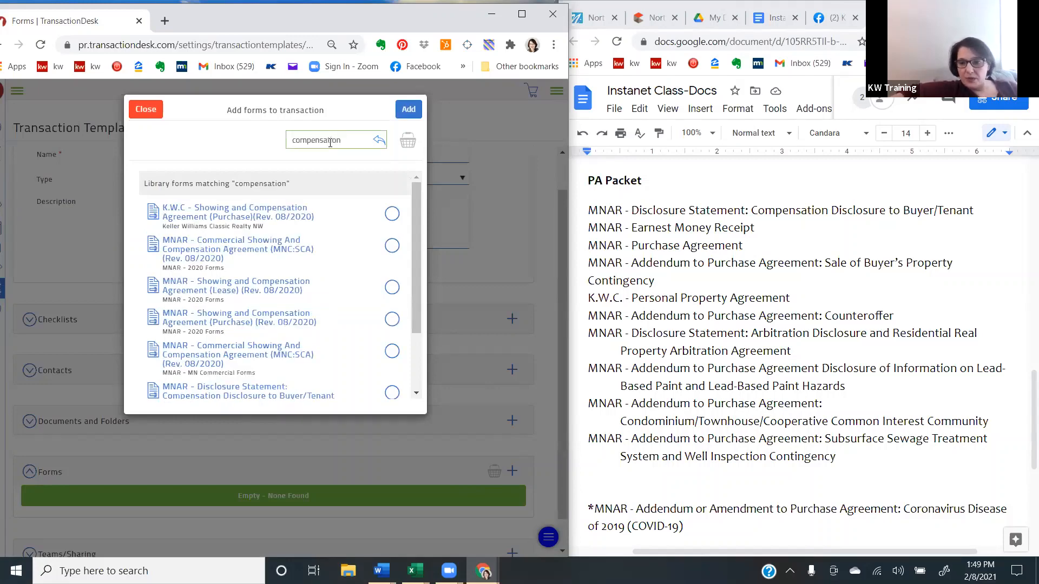
pyautogui.write(' disc')
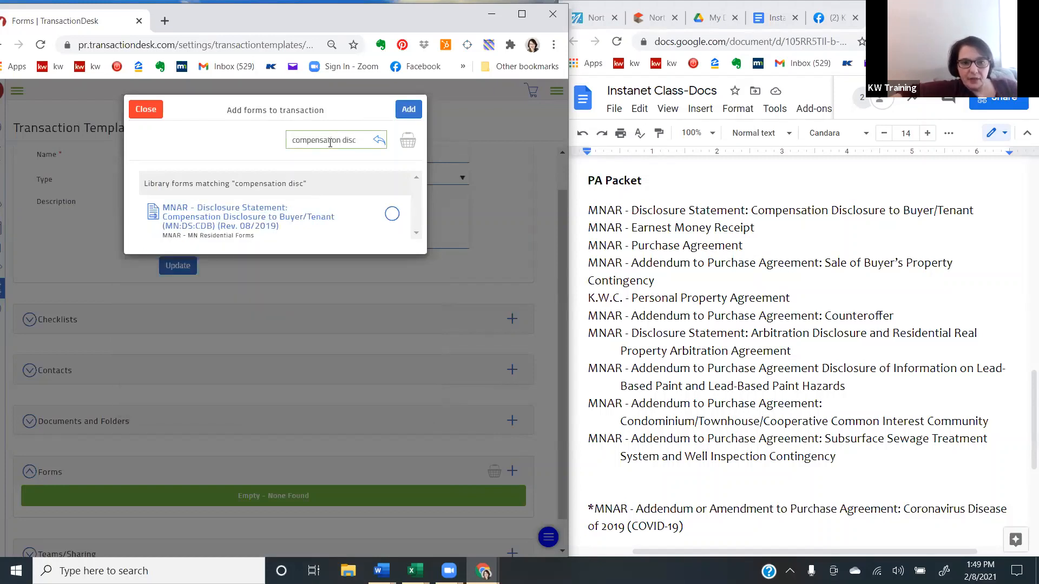
pyautogui.click(393, 216)
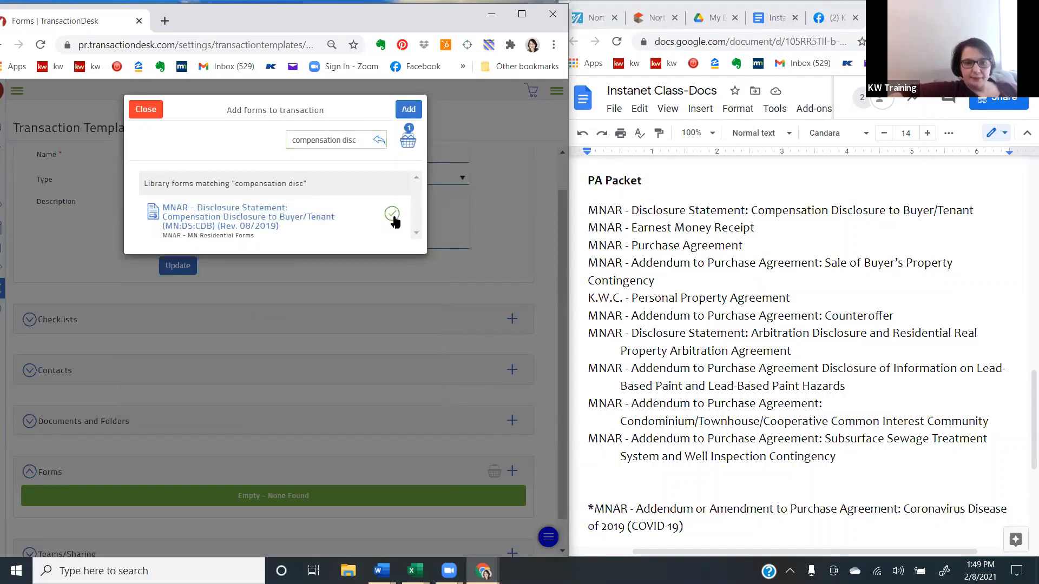
# - Search the forms for "earnest money" and select MNAR - Earnest Money Receipt (MN:EMR) (Rev. 08/2019)
pyautogui.moveTo(362, 140); pyautogui.dragTo(237, 159)
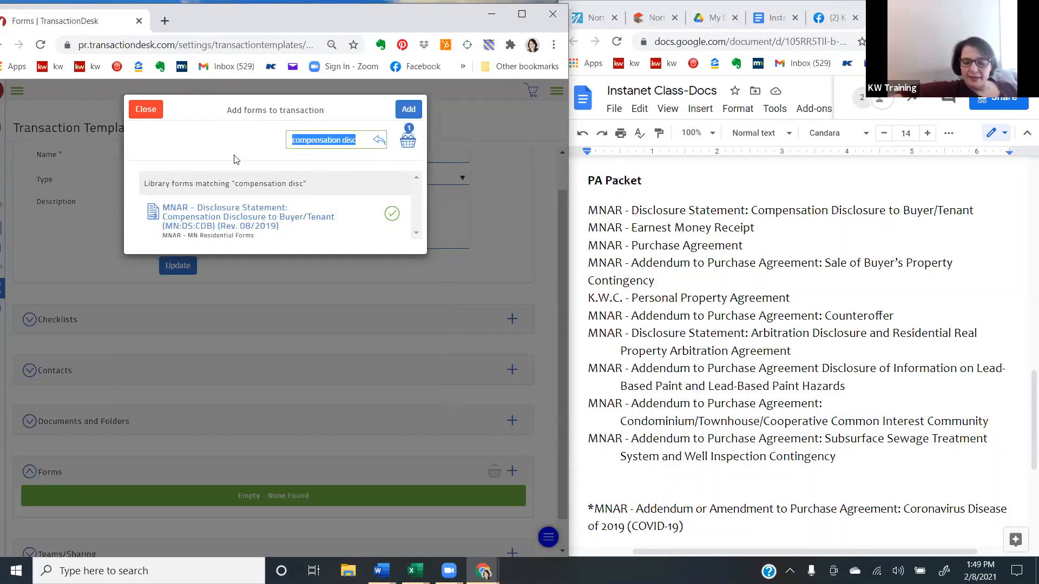
pyautogui.press('BackSpace')
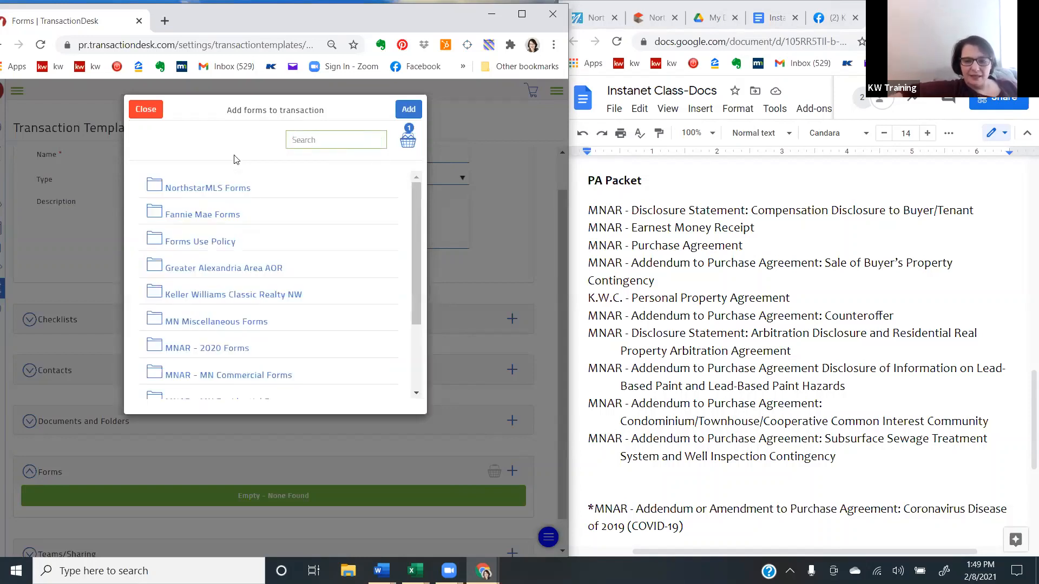
pyautogui.write('earn')
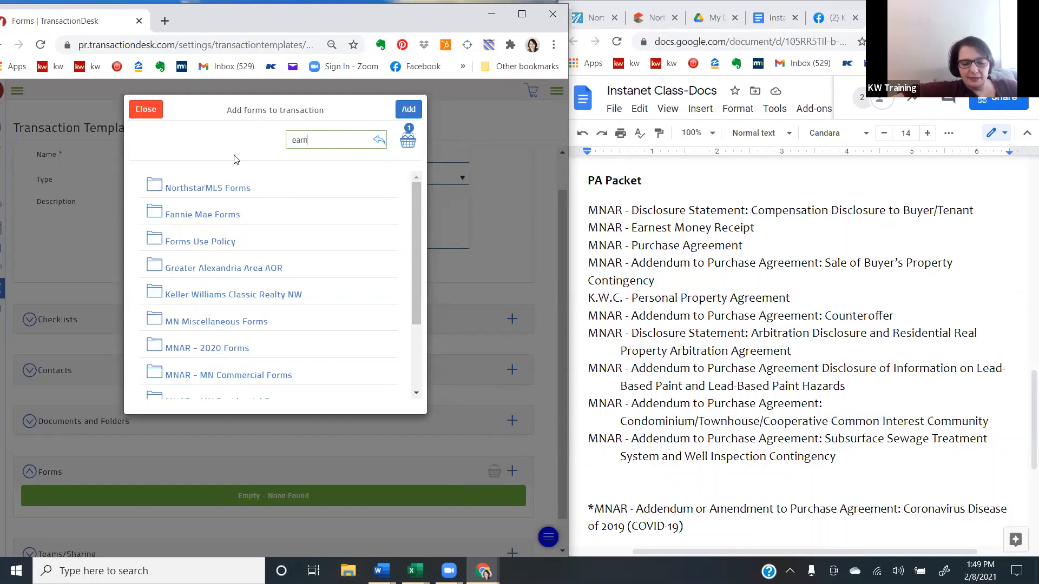
pyautogui.write('est m')
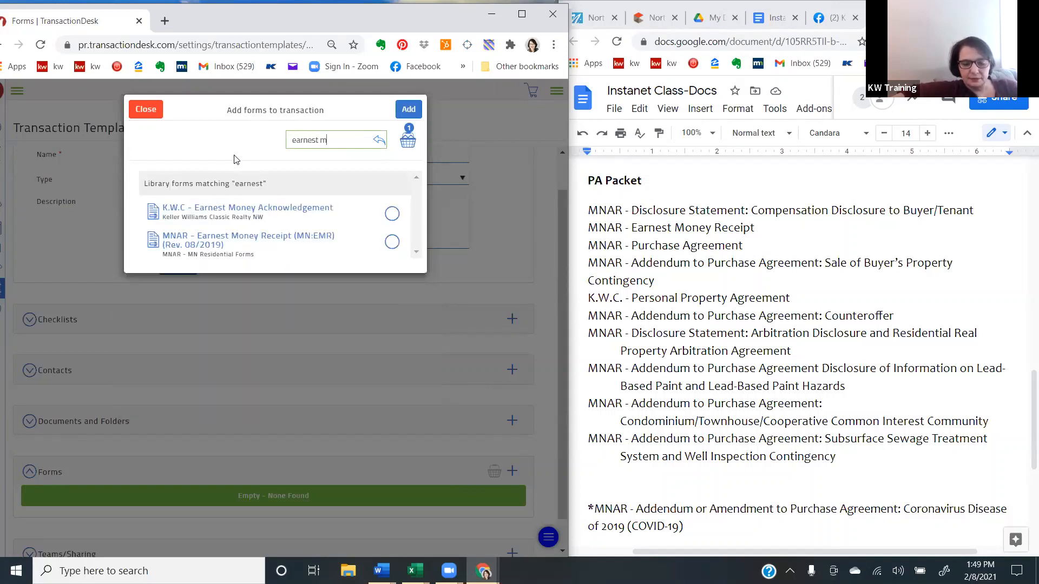
pyautogui.write('oney')
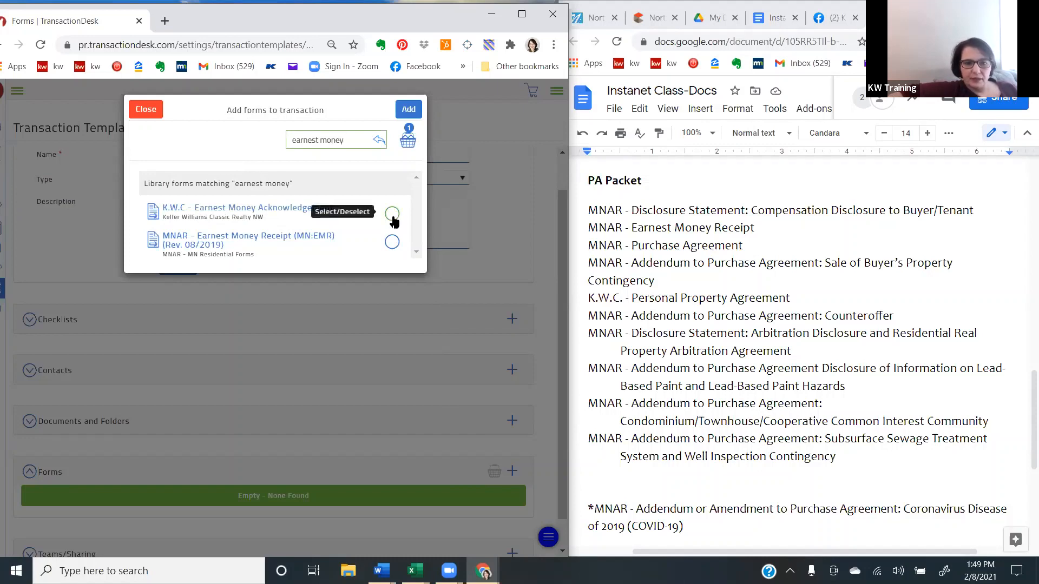
pyautogui.click(392, 250)
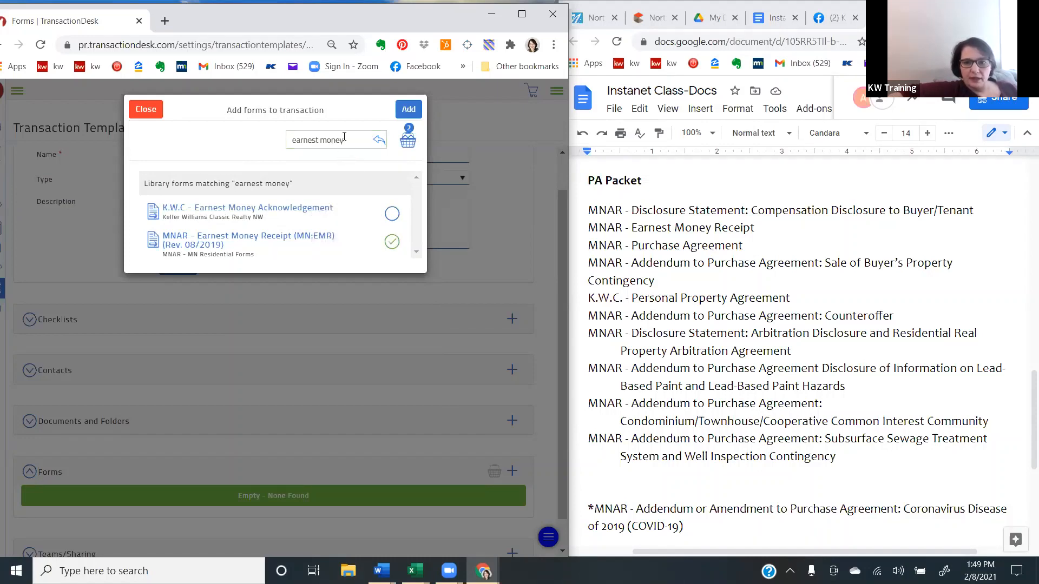
# - Search the forms for "Purchase agreement" and select MNAR - Purchase Agreement (MN:PA) (Rev. 08/2020) from MNAR - 2020 Forms
pyautogui.moveTo(350, 141); pyautogui.dragTo(233, 141)
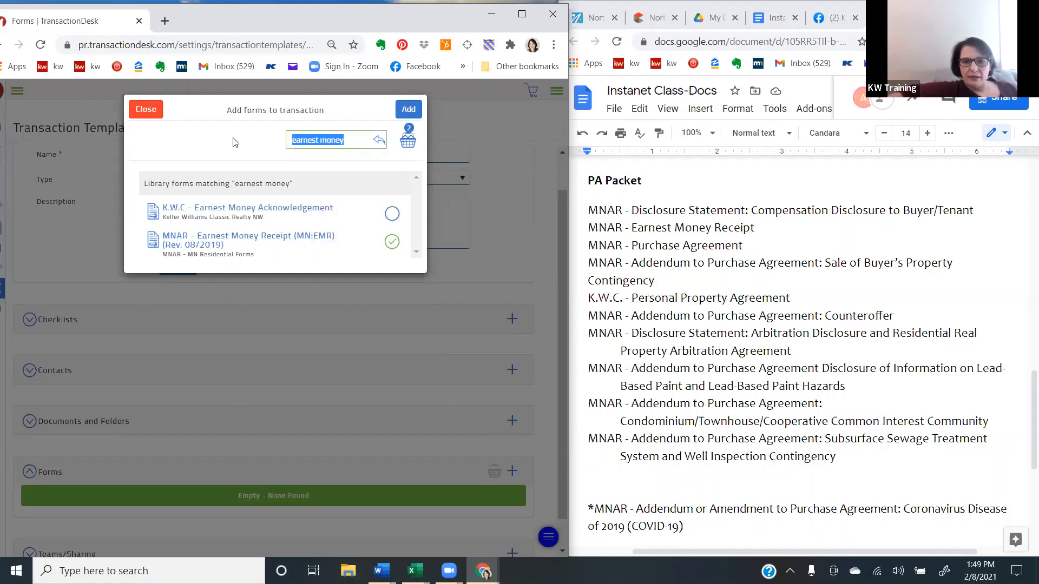
pyautogui.press('BackSpace')
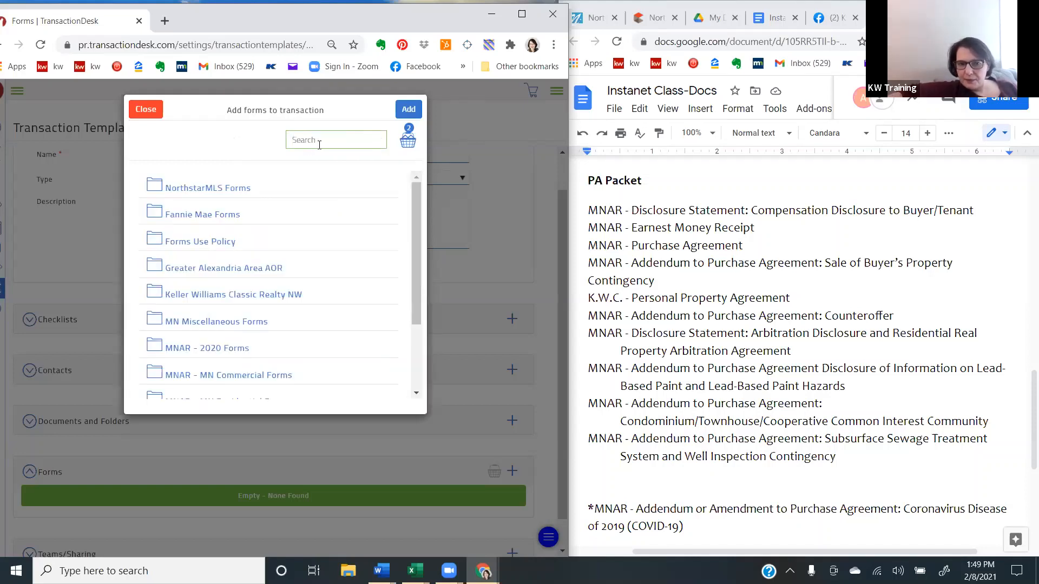
pyautogui.write('u')
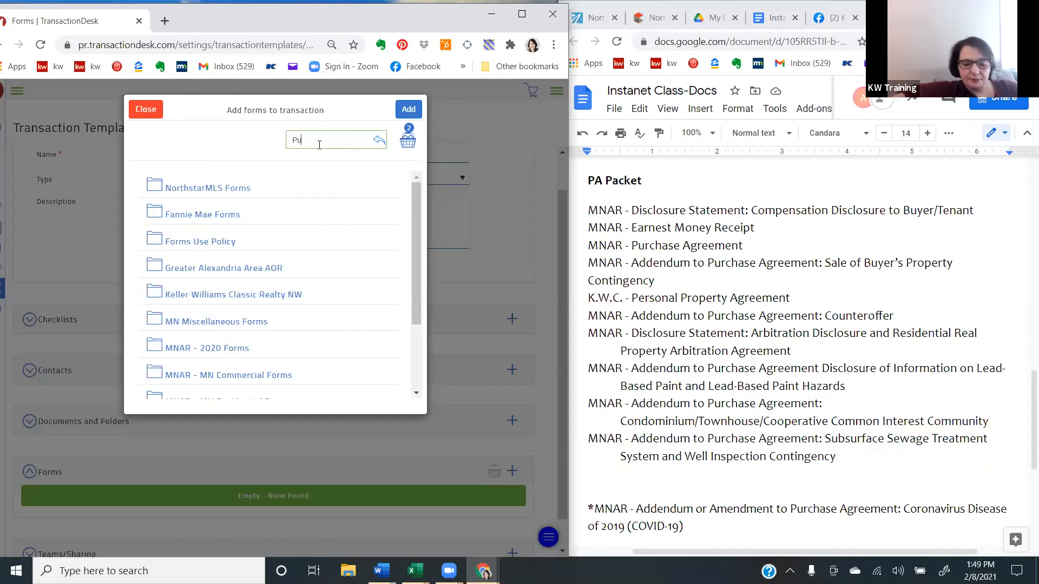
pyautogui.write('rchase')
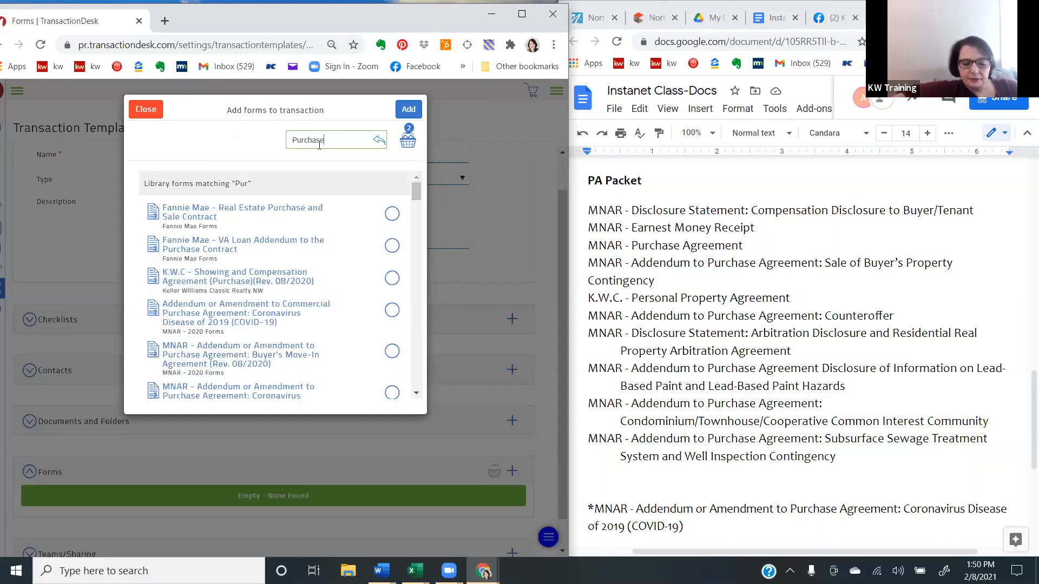
pyautogui.write(' agreement')
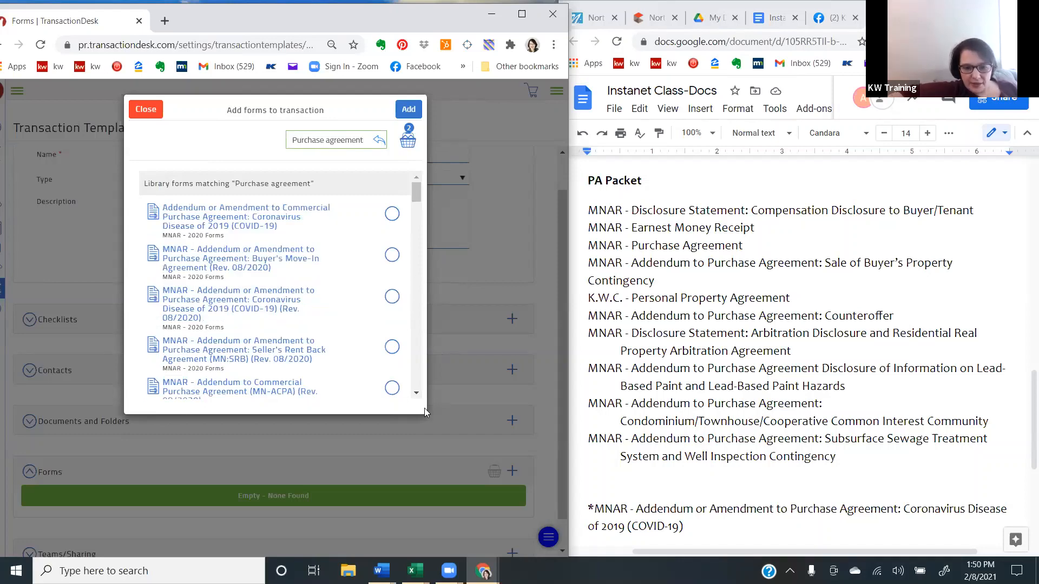
pyautogui.click(416, 393)
pyautogui.click(416, 393)
pyautogui.click(416, 394)
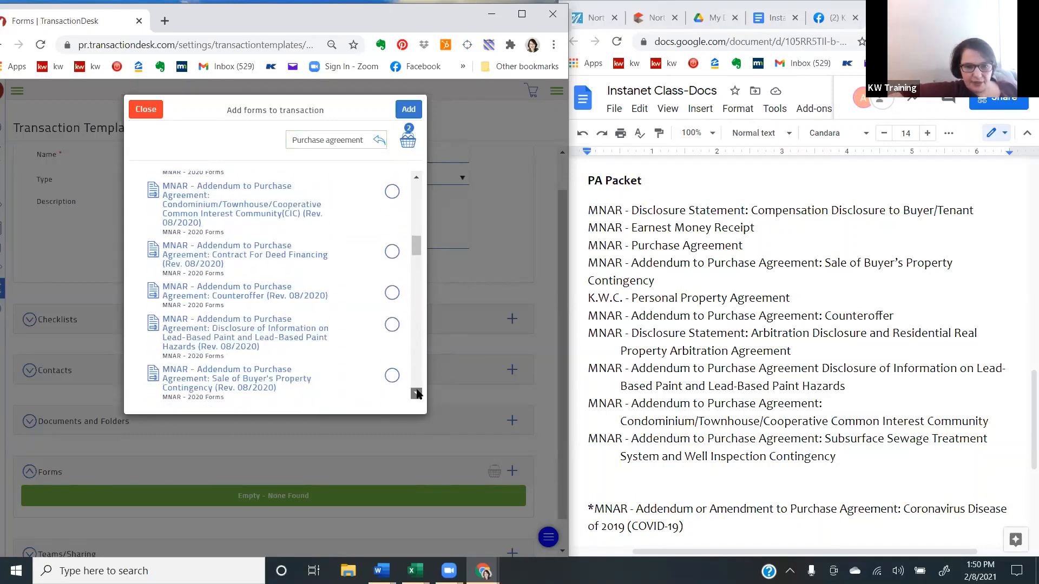
pyautogui.click(416, 394)
pyautogui.click(416, 394)
pyautogui.click(416, 393)
pyautogui.click(416, 394)
pyautogui.click(416, 393)
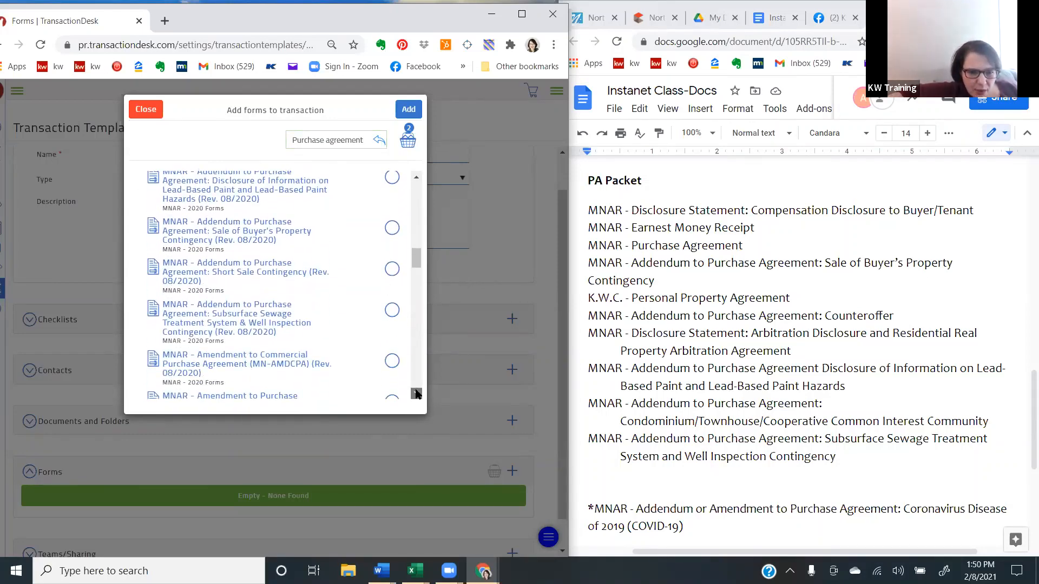
pyautogui.click(416, 393)
pyautogui.click(415, 394)
pyautogui.click(416, 393)
pyautogui.click(416, 394)
pyautogui.click(416, 393)
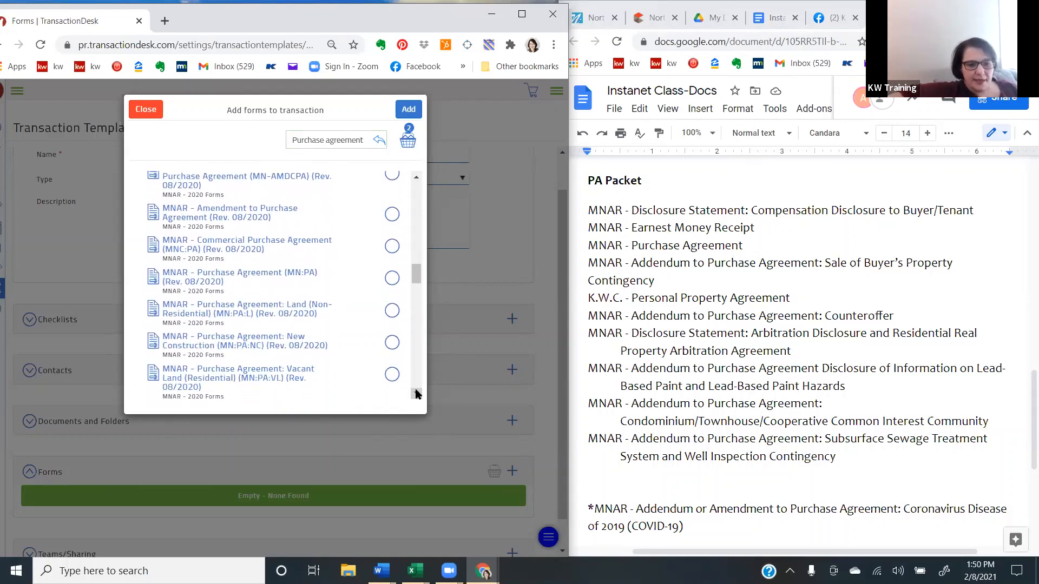
pyautogui.click(416, 393)
pyautogui.click(416, 393)
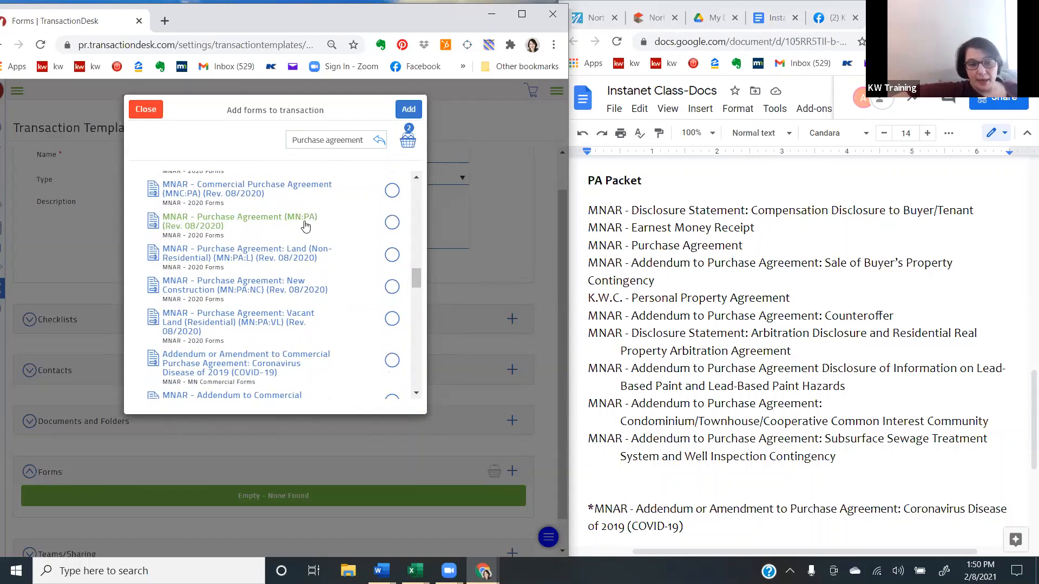
pyautogui.click(392, 222)
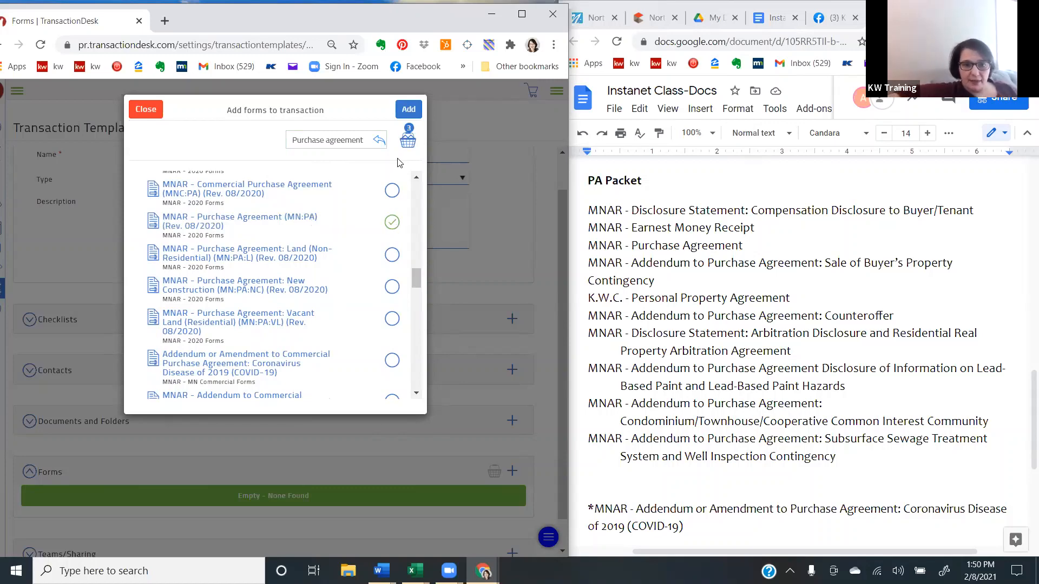
# - Search the forms for "sale of property" and select MNAR - Addendum to Purchase Agreement: Sale of Buyer's Property Contingency from MNAR - 2020 Forms
pyautogui.moveTo(363, 140); pyautogui.dragTo(222, 138)
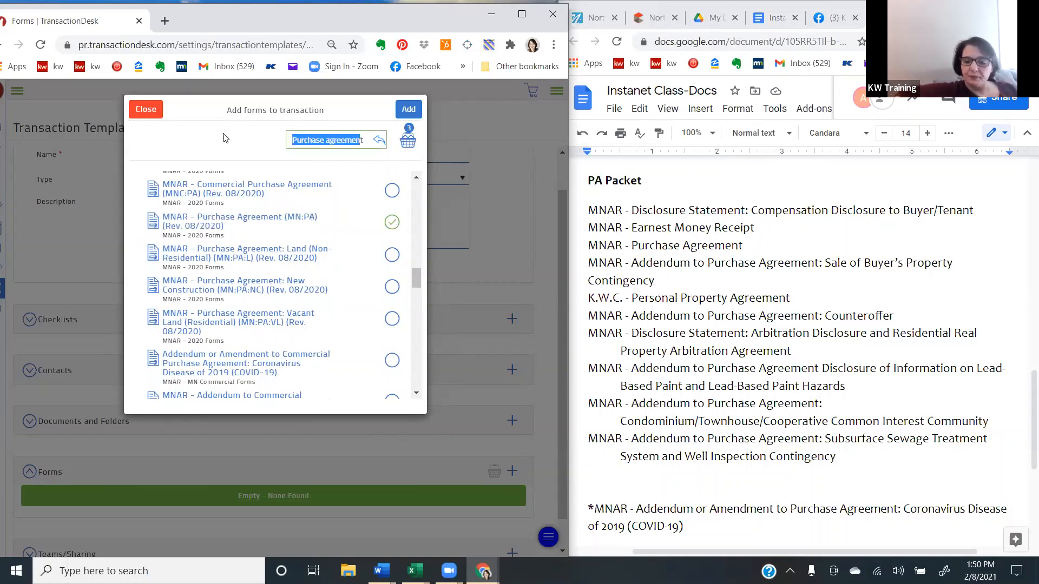
pyautogui.press('BackSpace')
pyautogui.press('Delete')
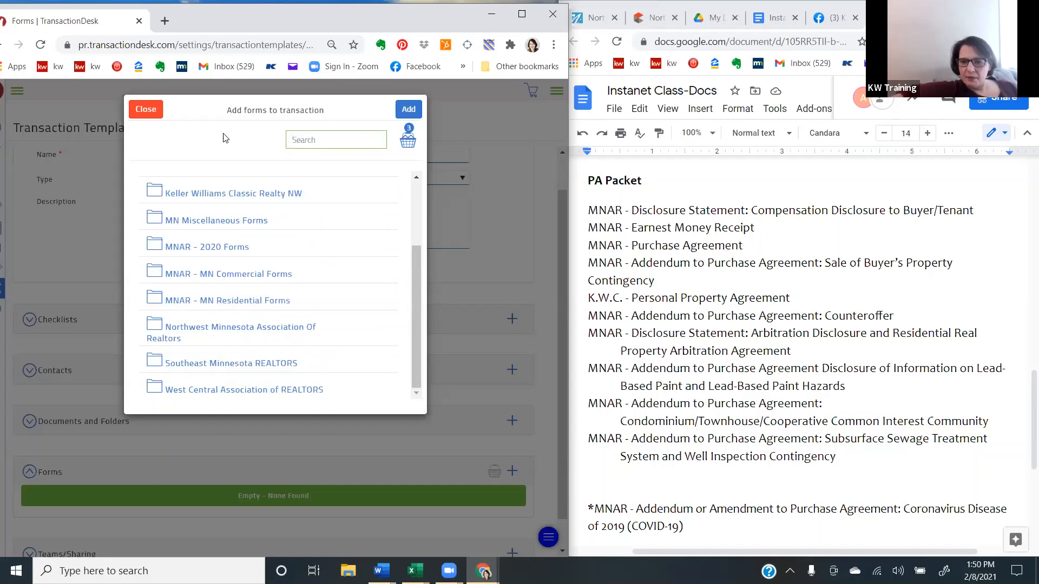
pyautogui.write('sale')
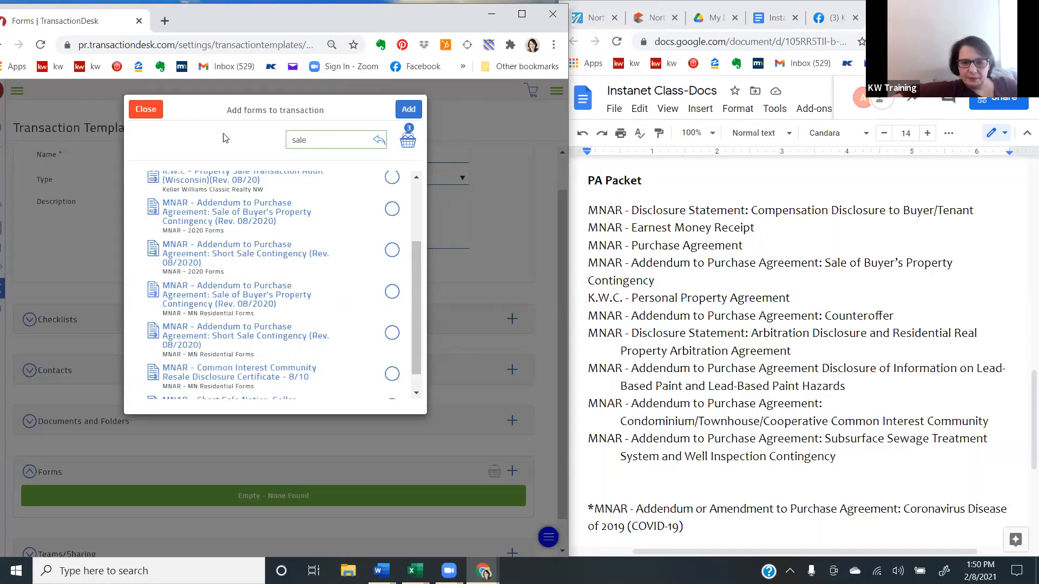
pyautogui.write(' o')
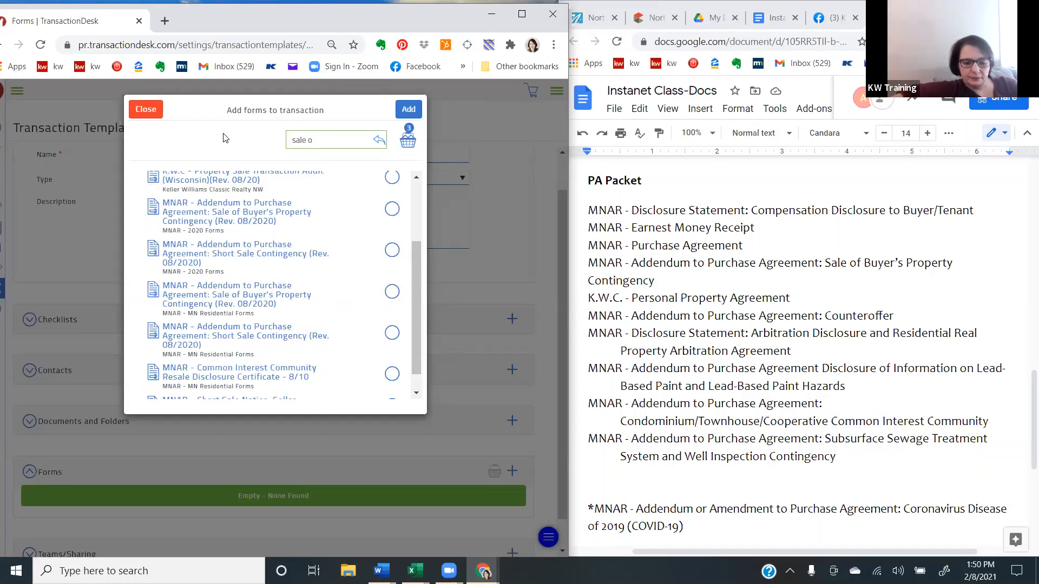
pyautogui.write('f p')
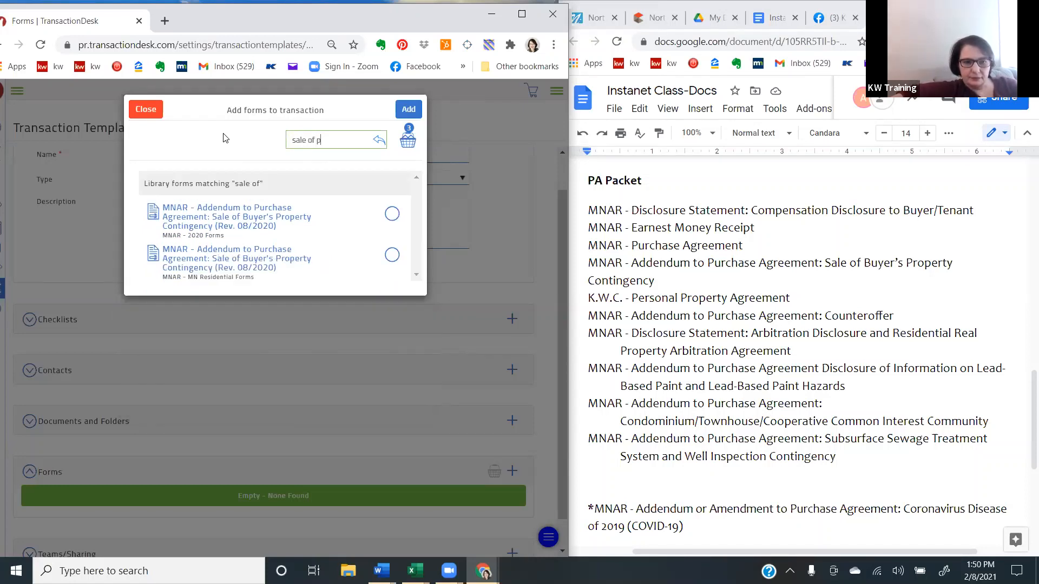
pyautogui.write('roperty')
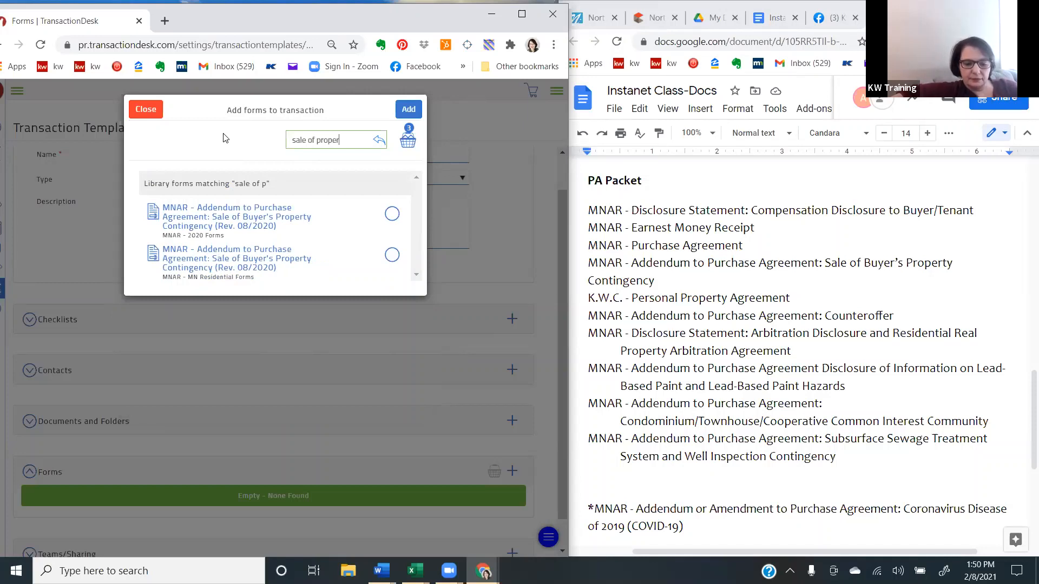
pyautogui.click(390, 215)
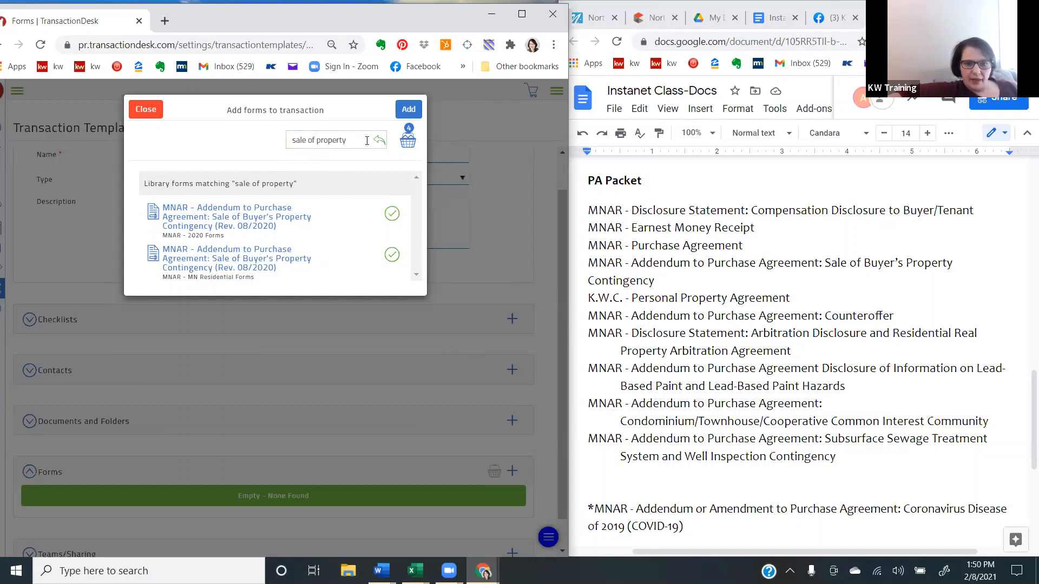
# - Search the forms for "personal" and select K.W.C - Personal Property Agreement from Keller Williams Classic Realty NW
pyautogui.moveTo(351, 140); pyautogui.dragTo(200, 147)
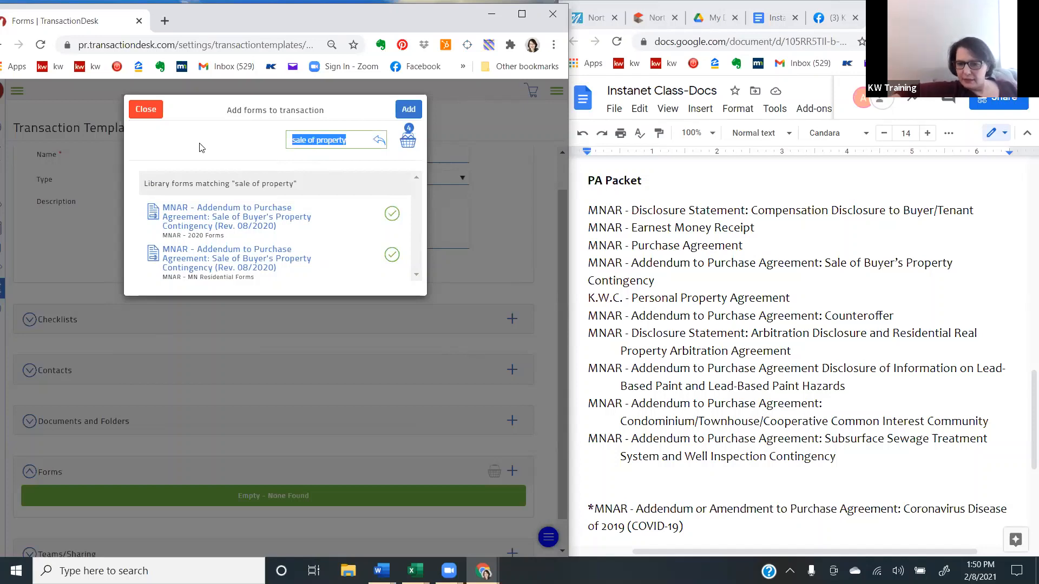
pyautogui.press('BackSpace')
pyautogui.write('pers')
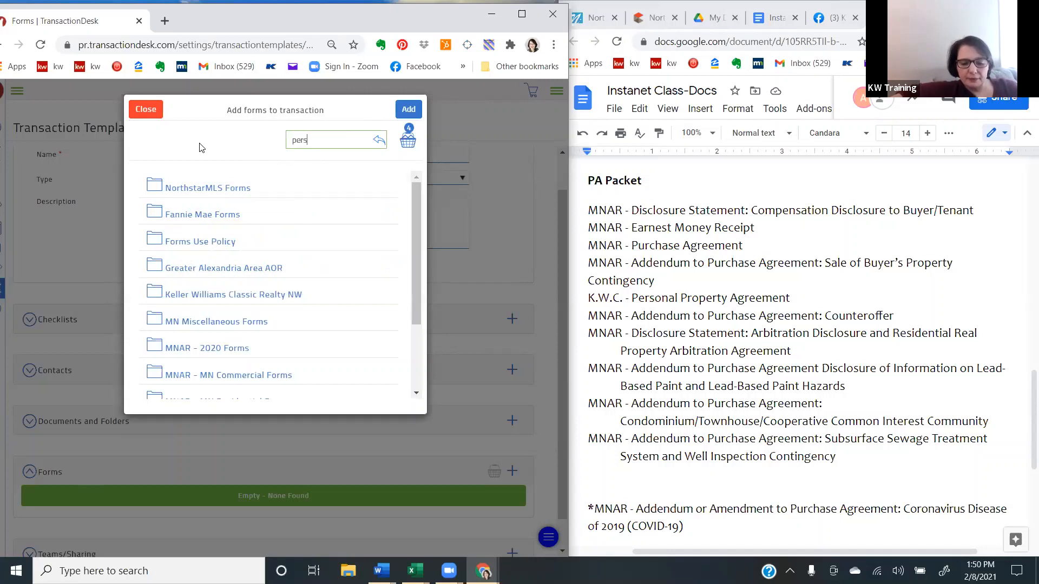
pyautogui.write('onal')
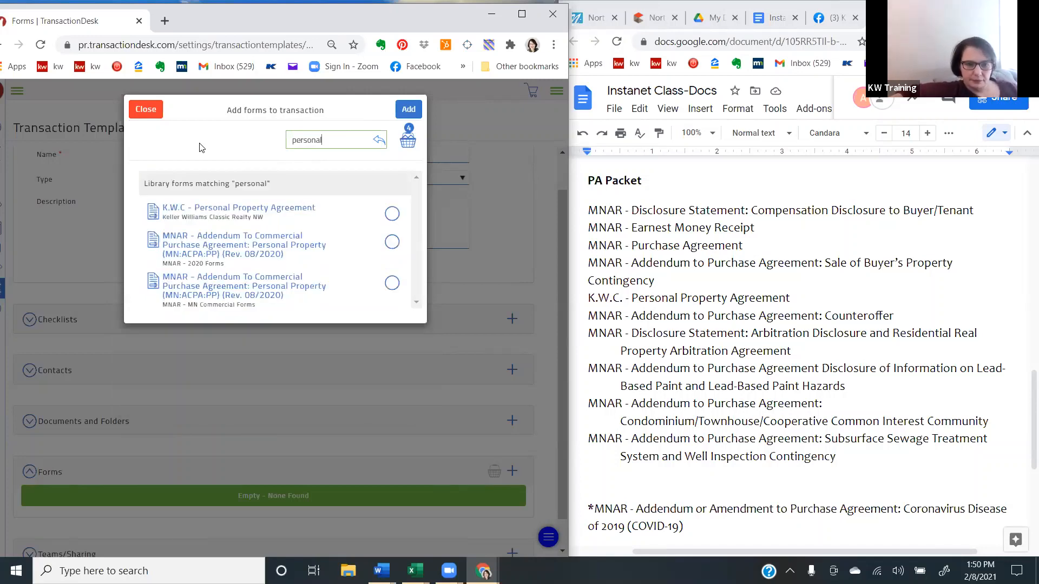
pyautogui.click(392, 213)
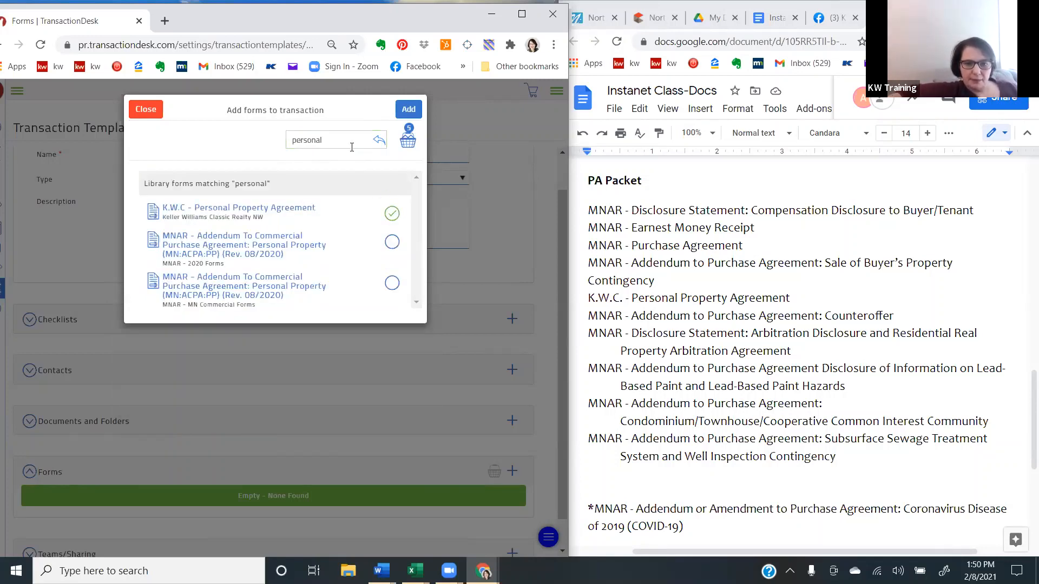
# - Search the forms for "counter" and select MNAR - Addendum to Purchase Agreement: Counteroffer (Rev. 08/2020) from MNAR - 2020 Forms
pyautogui.moveTo(352, 147); pyautogui.dragTo(231, 139)
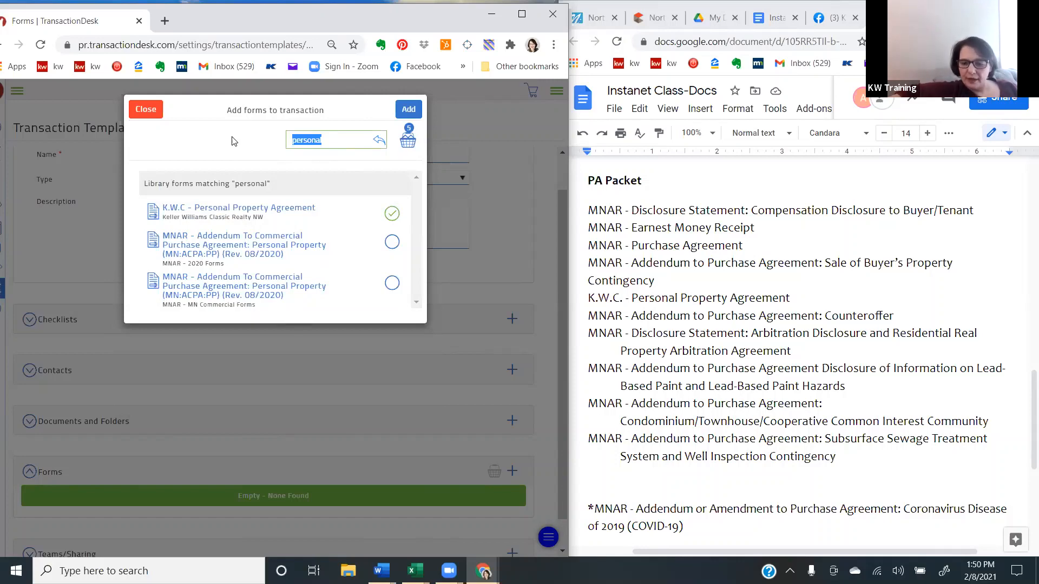
pyautogui.press('BackSpace')
pyautogui.write('co')
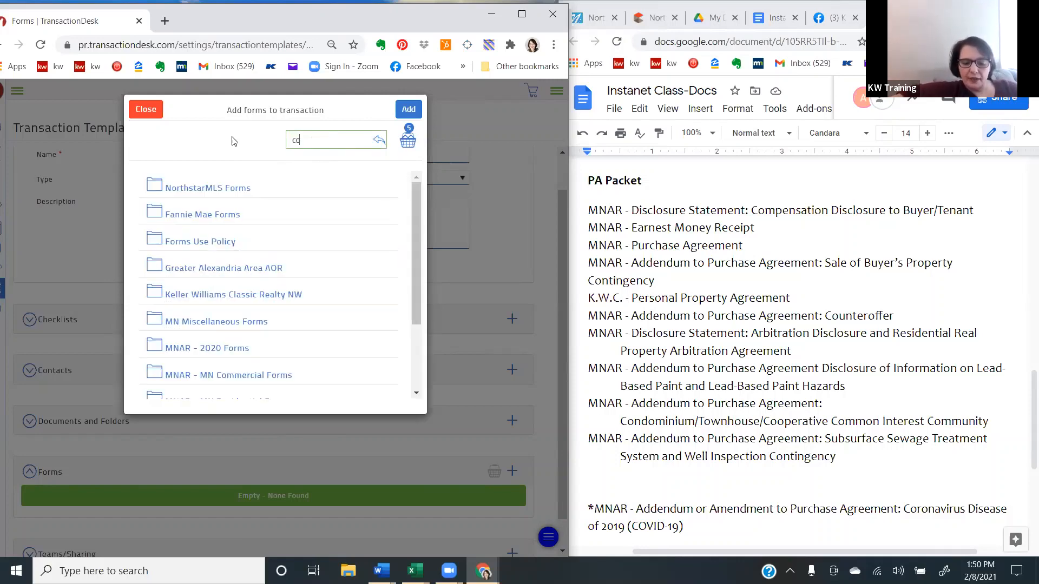
pyautogui.write('unter')
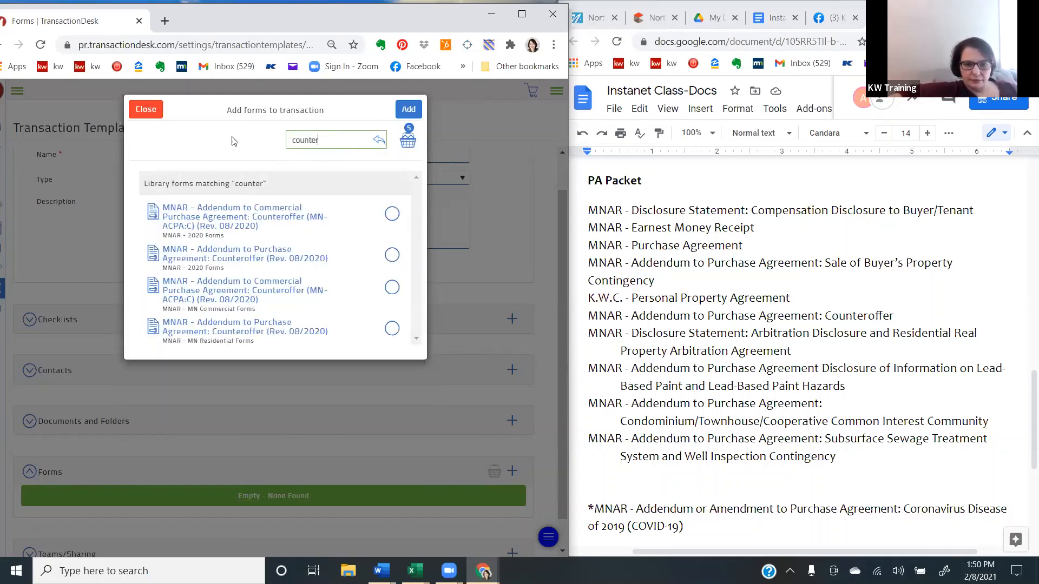
pyautogui.click(391, 254)
# - Search the forms for "arb" and select MNAR - Disclosure Statement: Arbitration Disclosure and Residential Real Property Arbitration Agreement (MN:DS:ADRAA)
pyautogui.moveTo(326, 140); pyautogui.dragTo(252, 138)
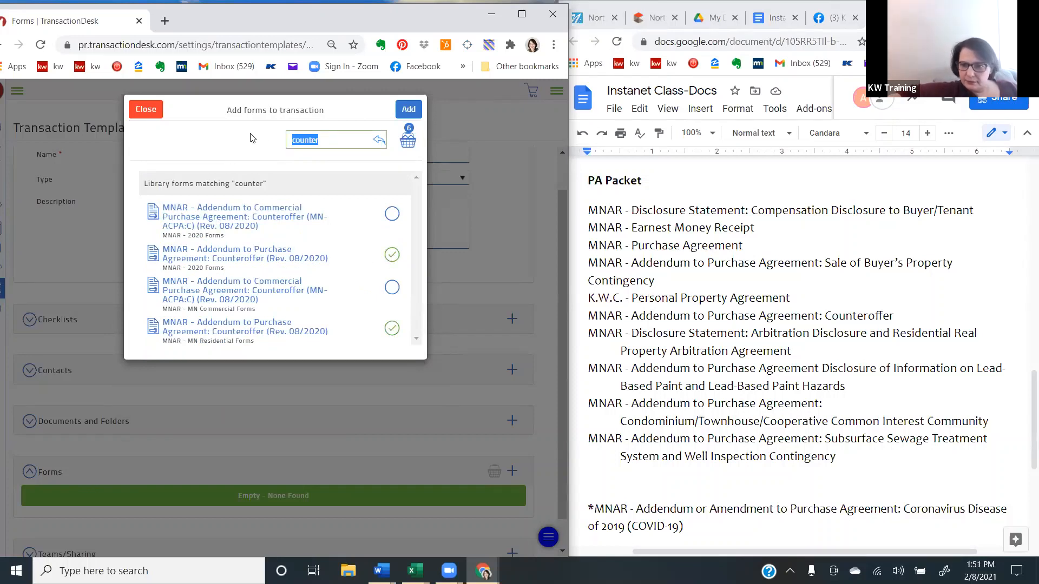
pyautogui.press('BackSpace')
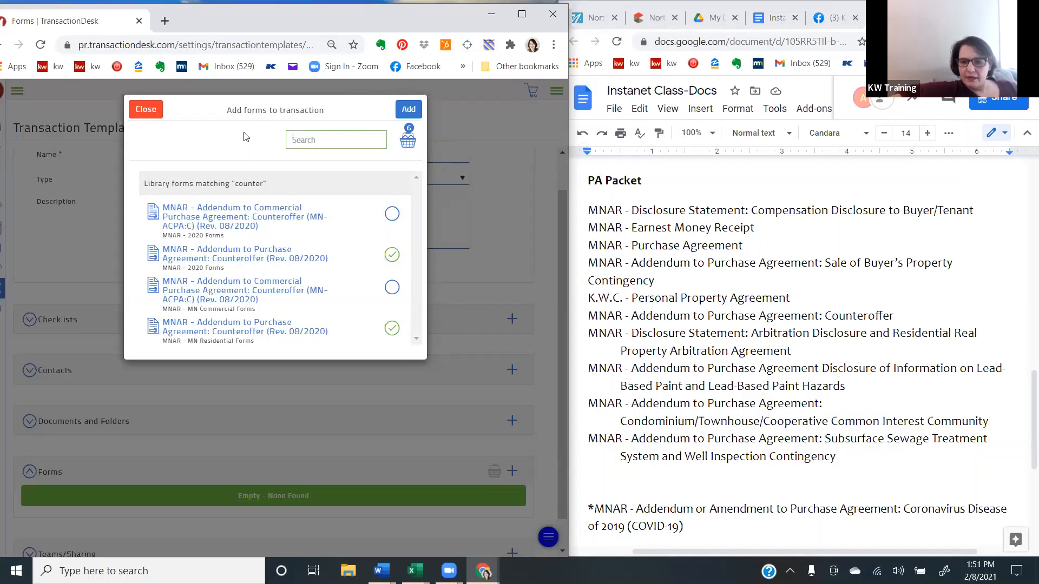
pyautogui.write('arb')
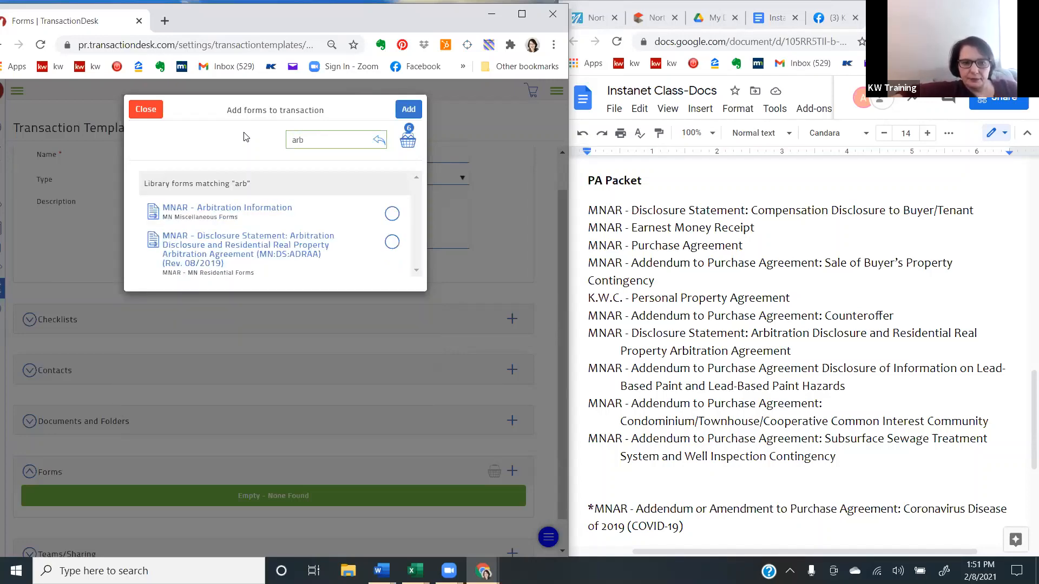
pyautogui.click(388, 246)
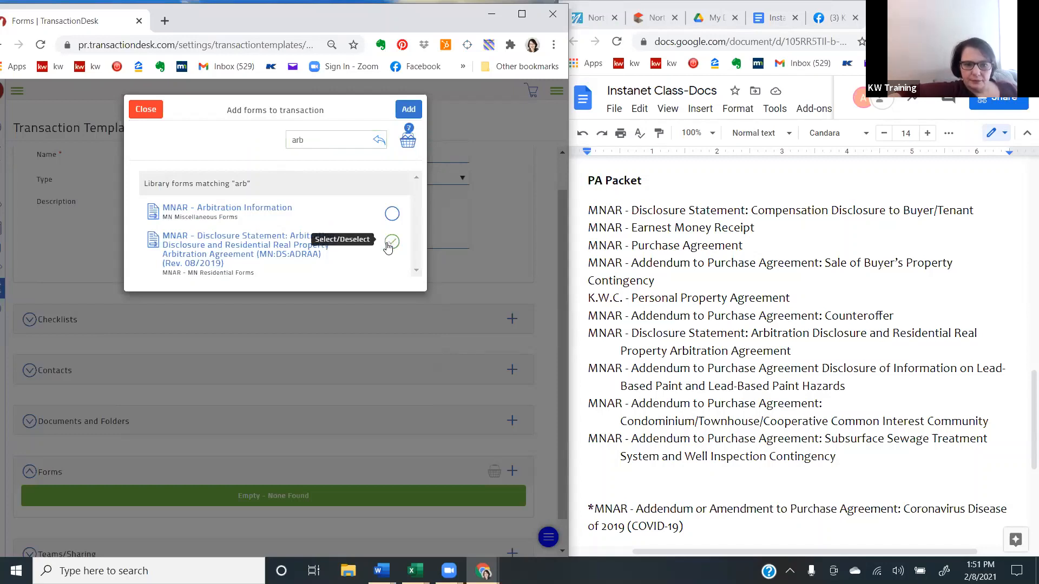
# - Search for "lead" and select the MNAR - 2020 Forms Addendum to Purchase Agreement: Disclosure of Information on Lead-Based Paint and Lead-Based Paint Hazards
pyautogui.moveTo(332, 140); pyautogui.dragTo(271, 142)
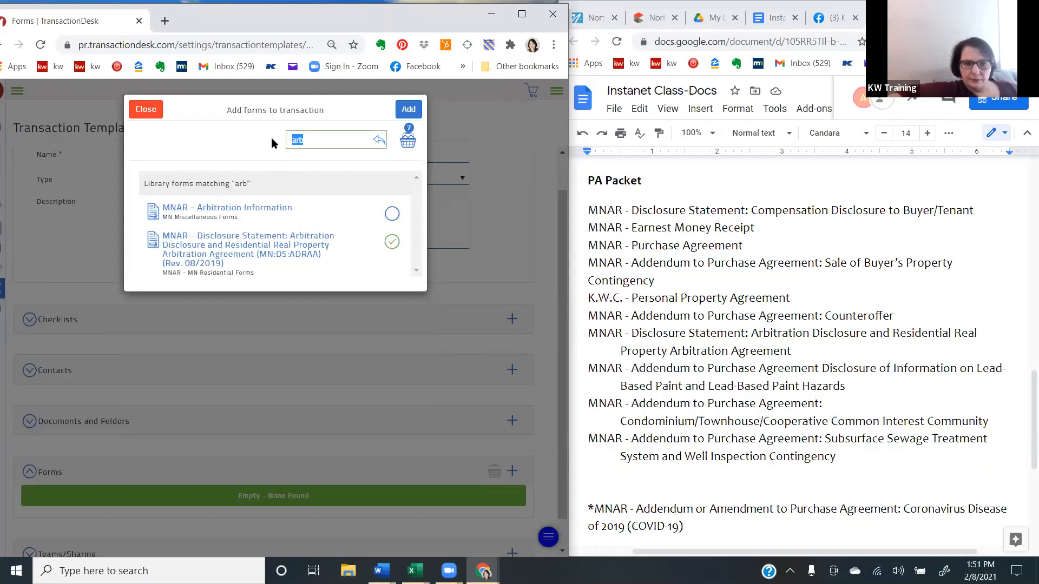
pyautogui.press('BackSpace')
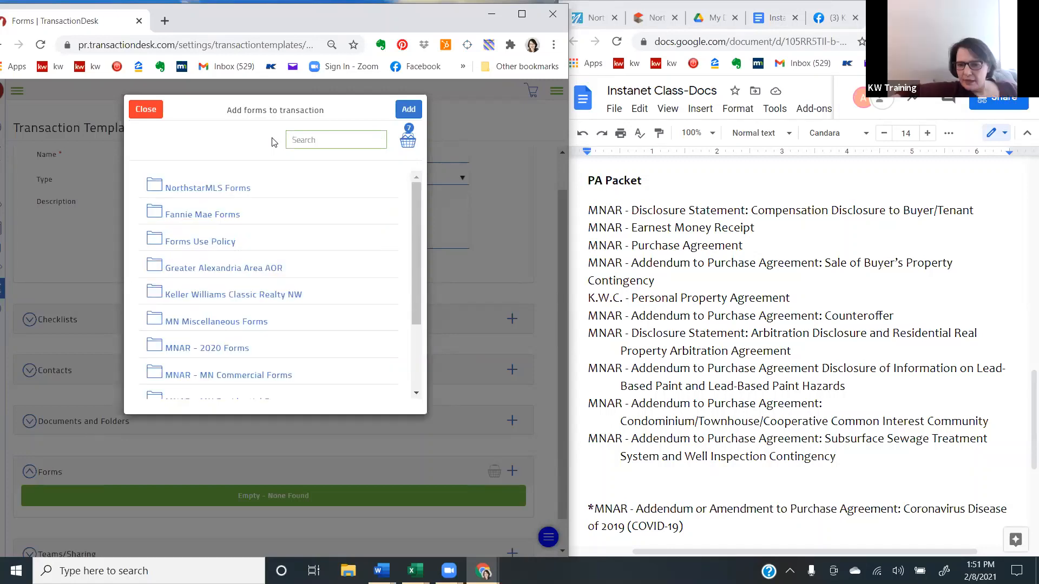
pyautogui.write('lead')
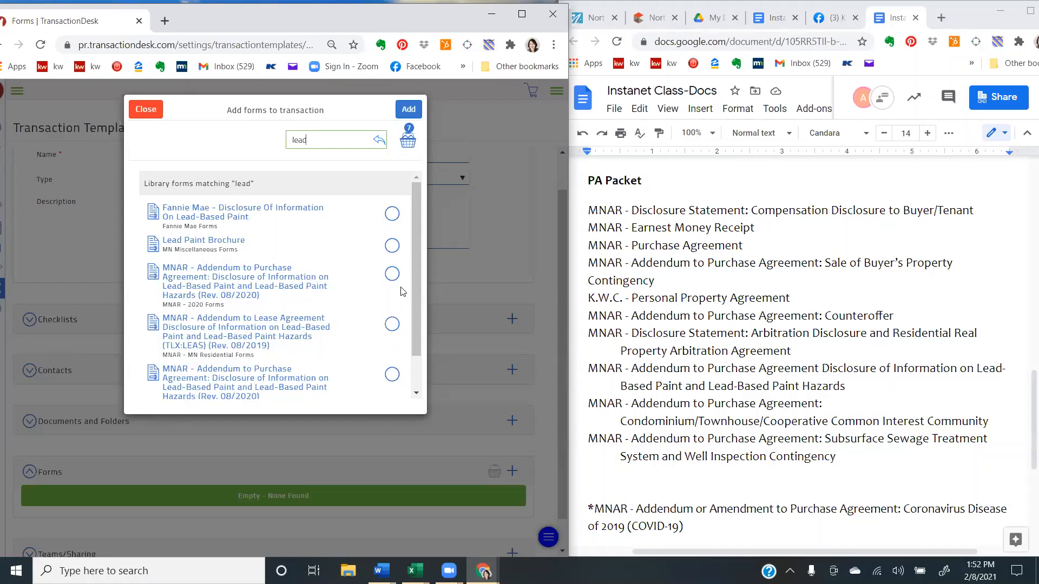
pyautogui.click(391, 274)
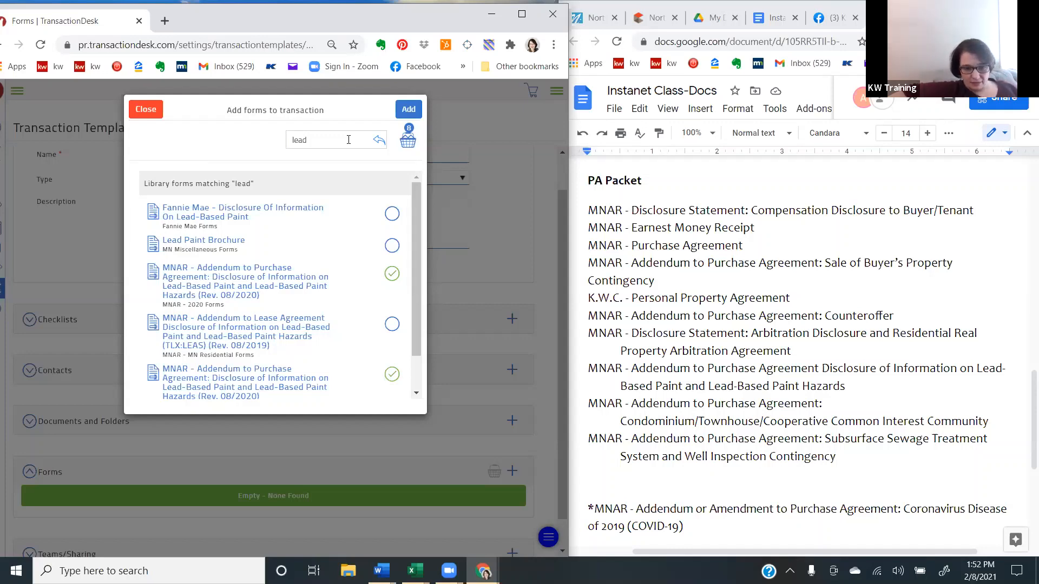
# - Search the forms for "cic" and select the MNAR - 2020 Forms Addendum to Purchase Agreement: Condominium/Townhouse/Cooperative Common Interest Community (CIC)
pyautogui.click(349, 140)
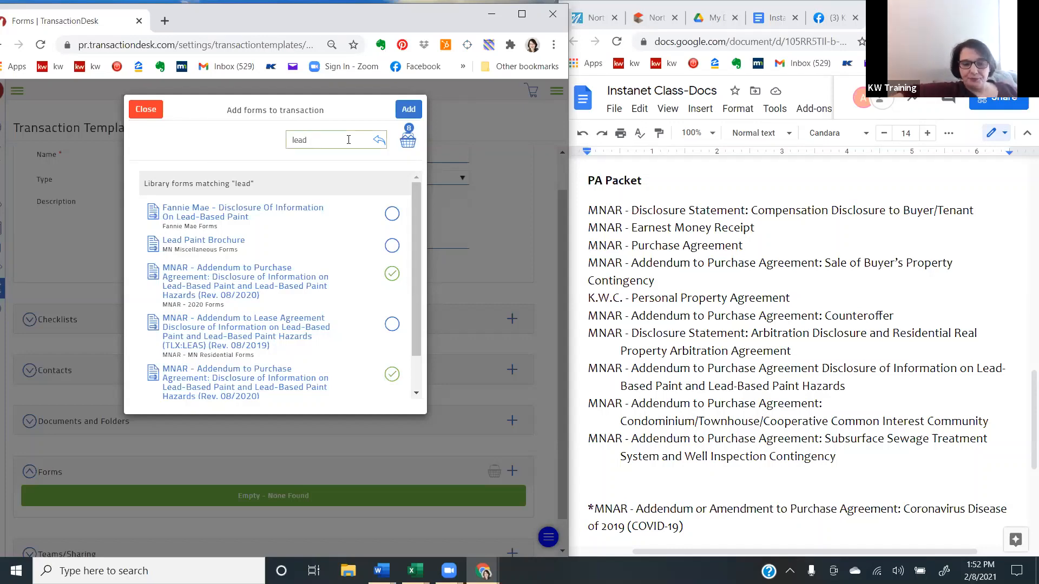
pyautogui.press('BackSpace')
pyautogui.press('BackSpace')
pyautogui.press('BackSpace')
pyautogui.press('BackSpace')
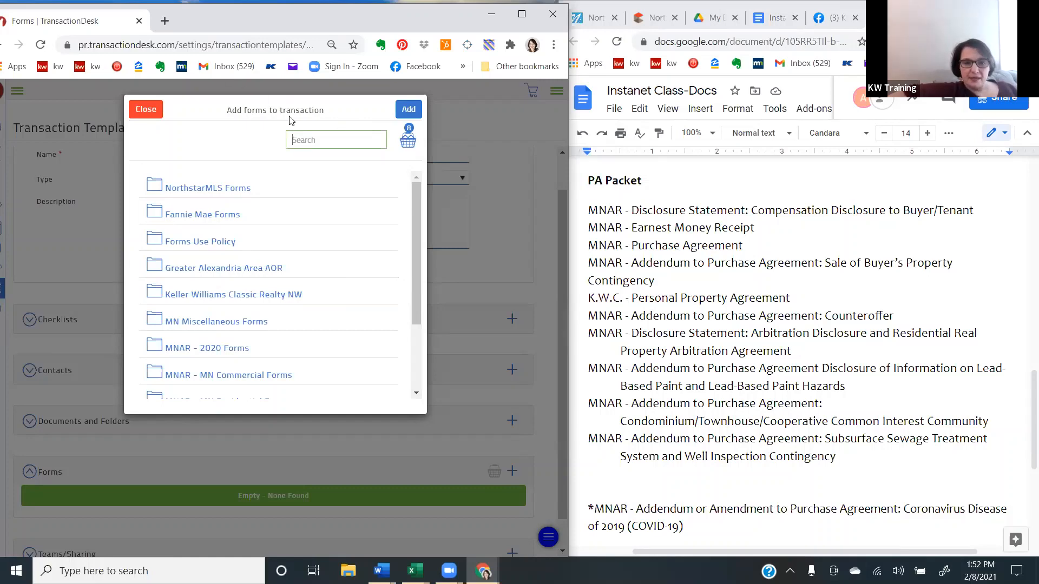
pyautogui.write('cic')
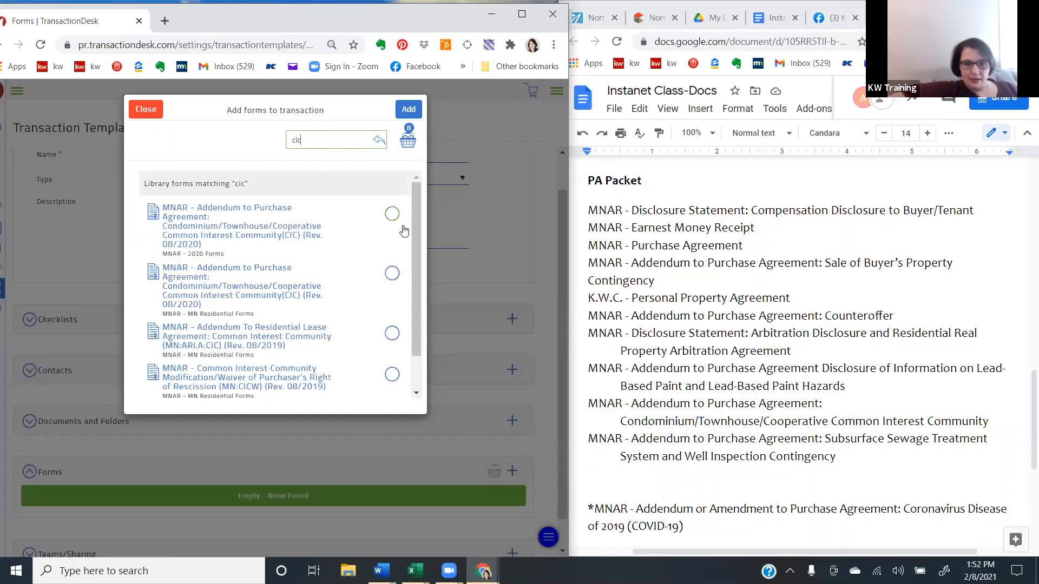
pyautogui.click(392, 213)
# - Search for "well" and select the MNAR - 2020 Forms Addendum to Purchase Agreement: Subsurface Sewage Treatment System & Well Inspection Contingency
pyautogui.moveTo(327, 138); pyautogui.dragTo(262, 138)
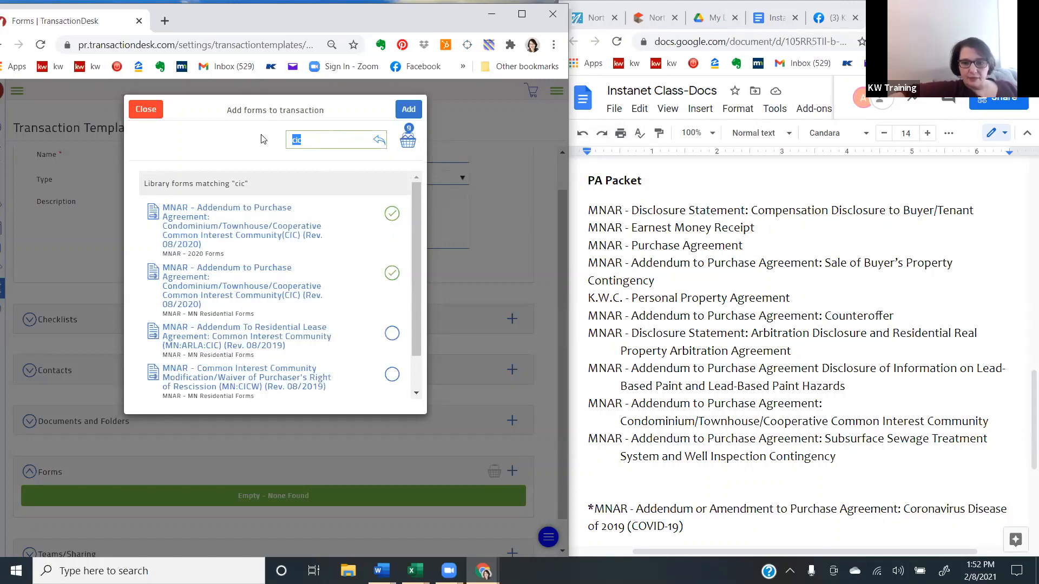
pyautogui.press('BackSpace')
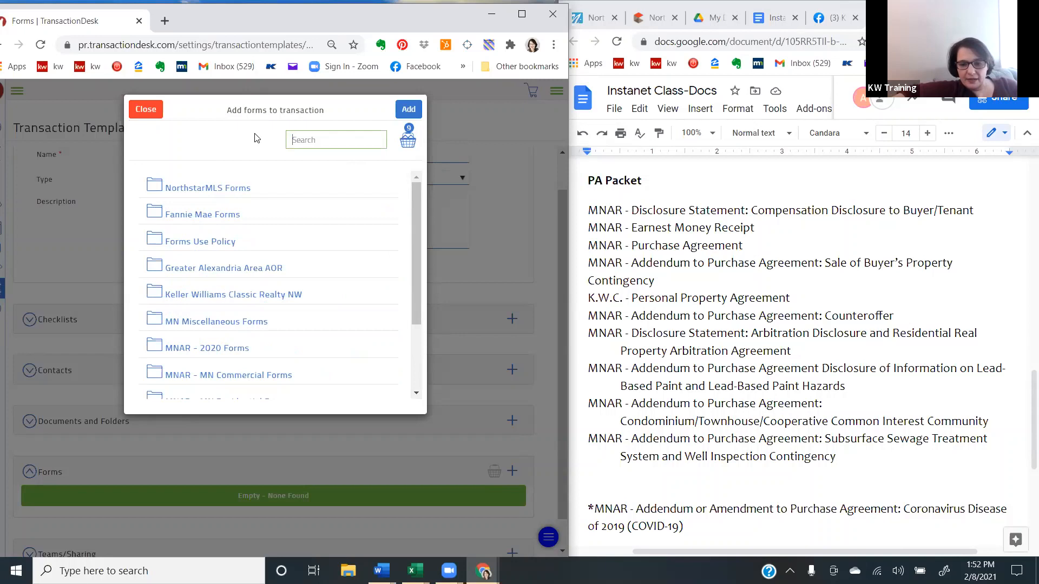
pyautogui.write('well')
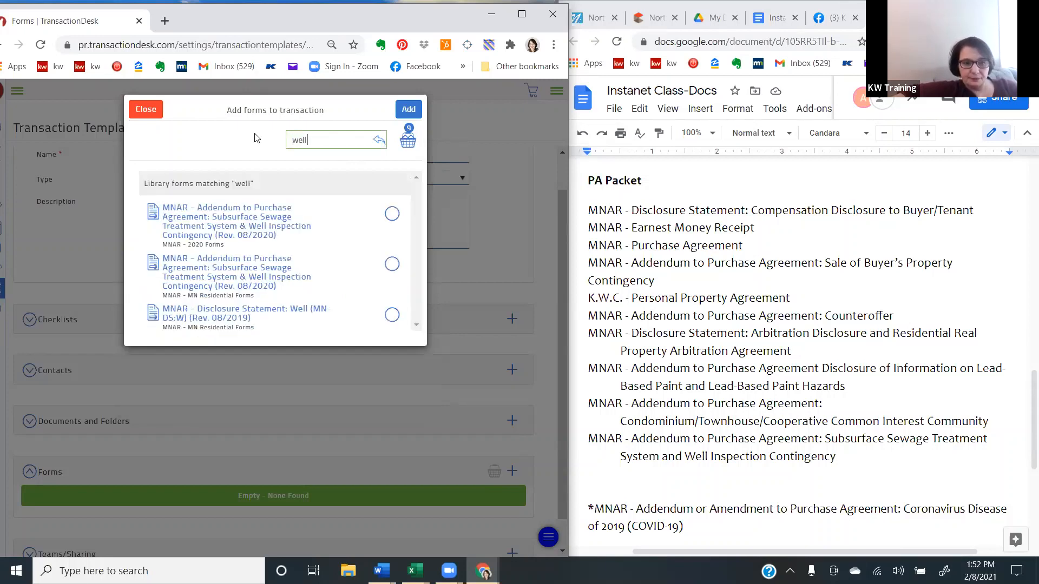
pyautogui.click(392, 213)
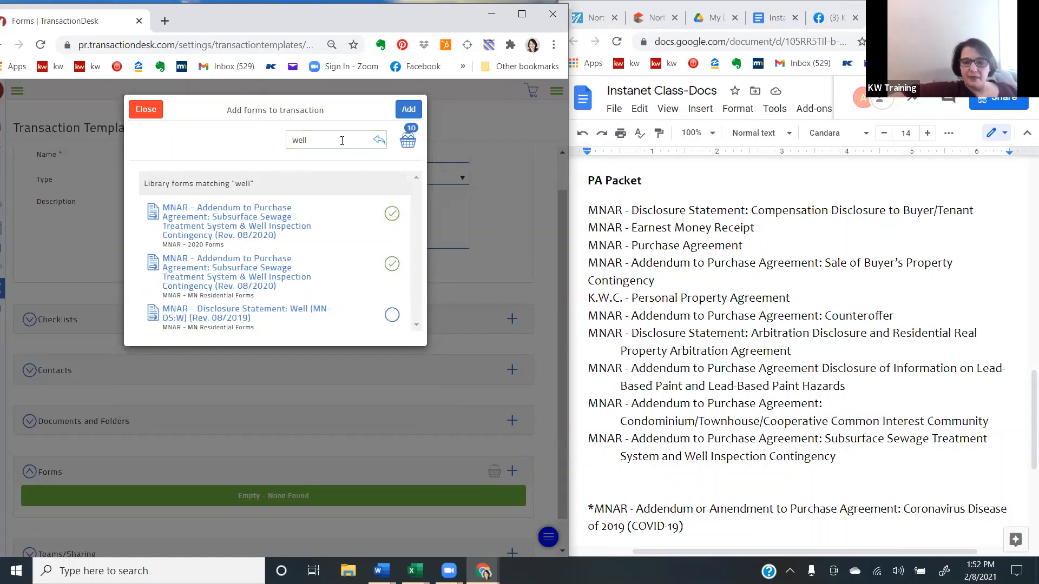
# - Search for "covid", select MNAR - Addendum or Amendment to Purchase Agreement: Coronavirus Disease of 2019 (COVID-19) from MNAR - 2020 Forms, and add all selected forms to the template
pyautogui.moveTo(342, 140); pyautogui.dragTo(249, 146)
pyautogui.press('BackSpace')
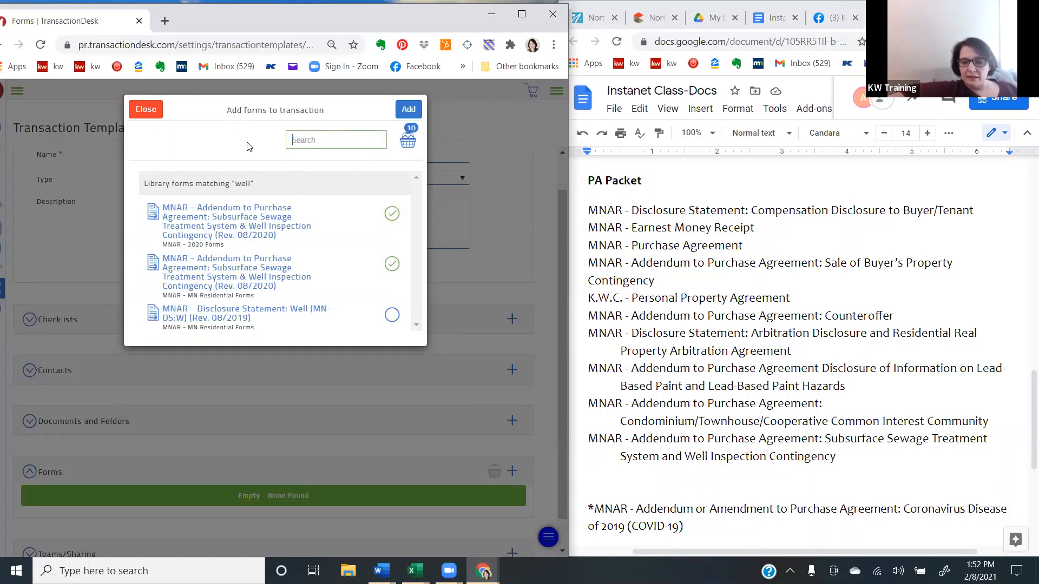
pyautogui.scroll(-1, 801, 347)
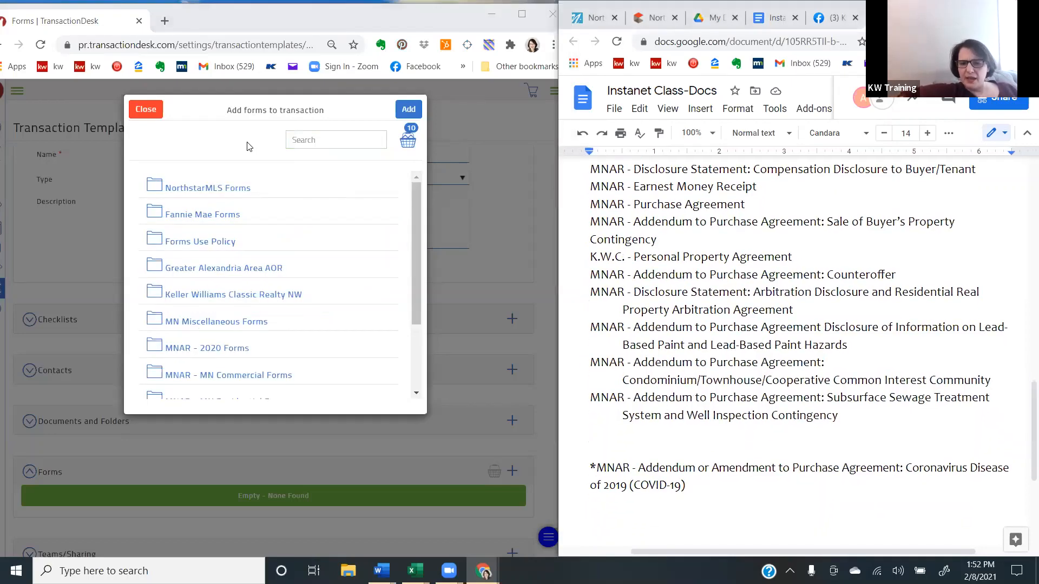
pyautogui.click(309, 142)
pyautogui.write('covid')
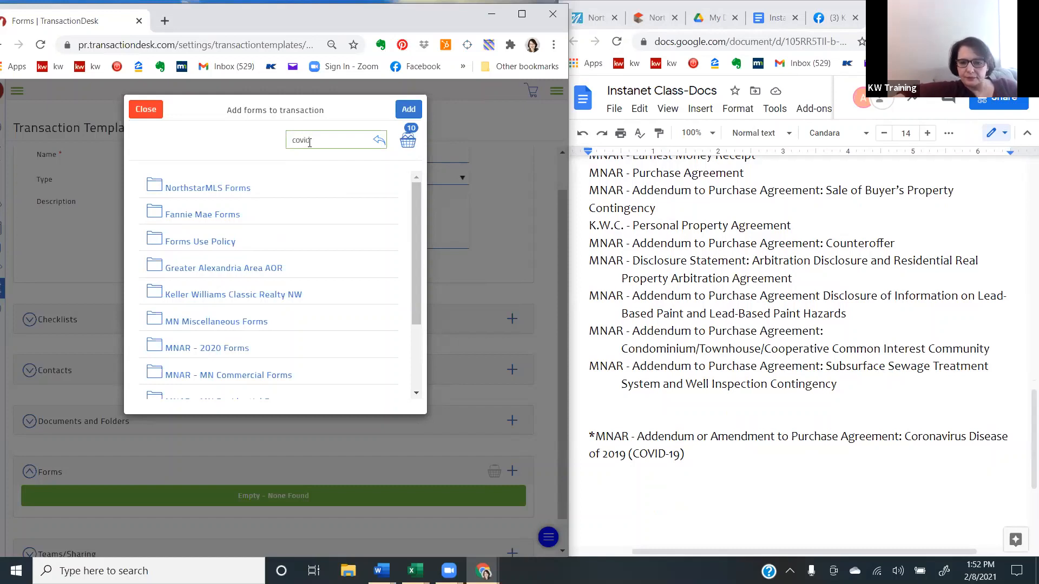
pyautogui.press('Return')
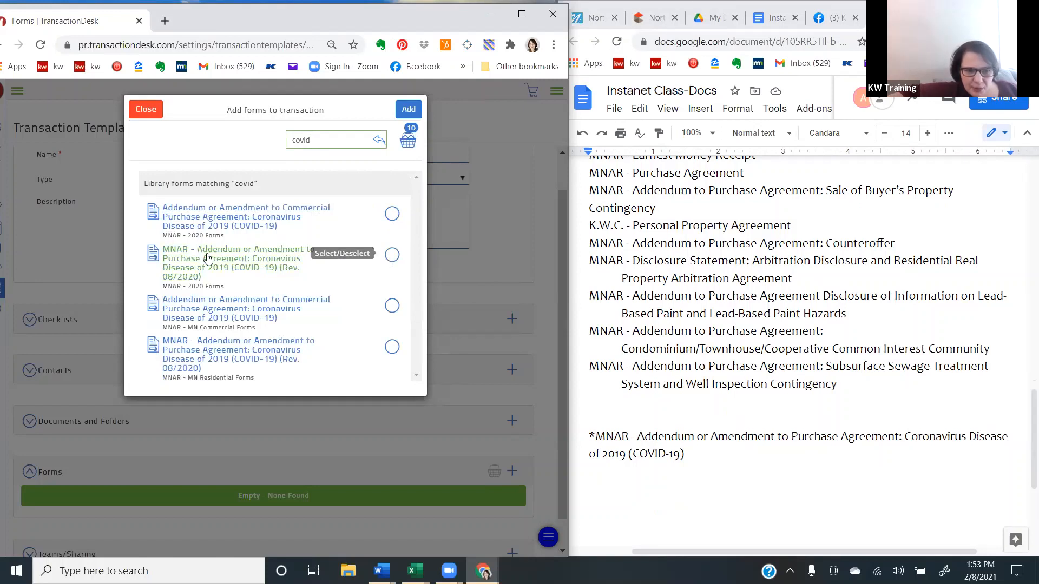
pyautogui.click(390, 256)
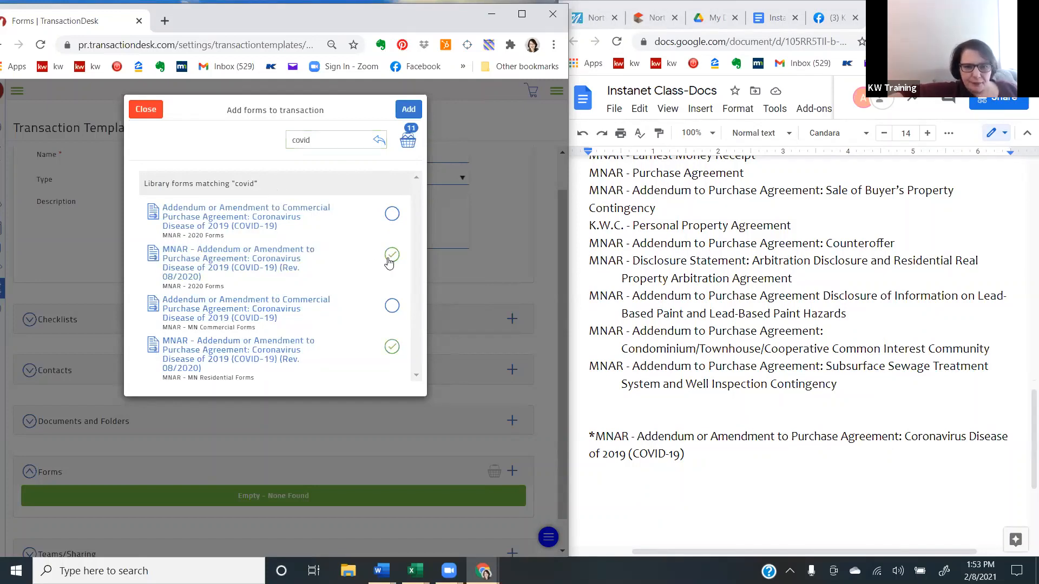
pyautogui.click(415, 116)
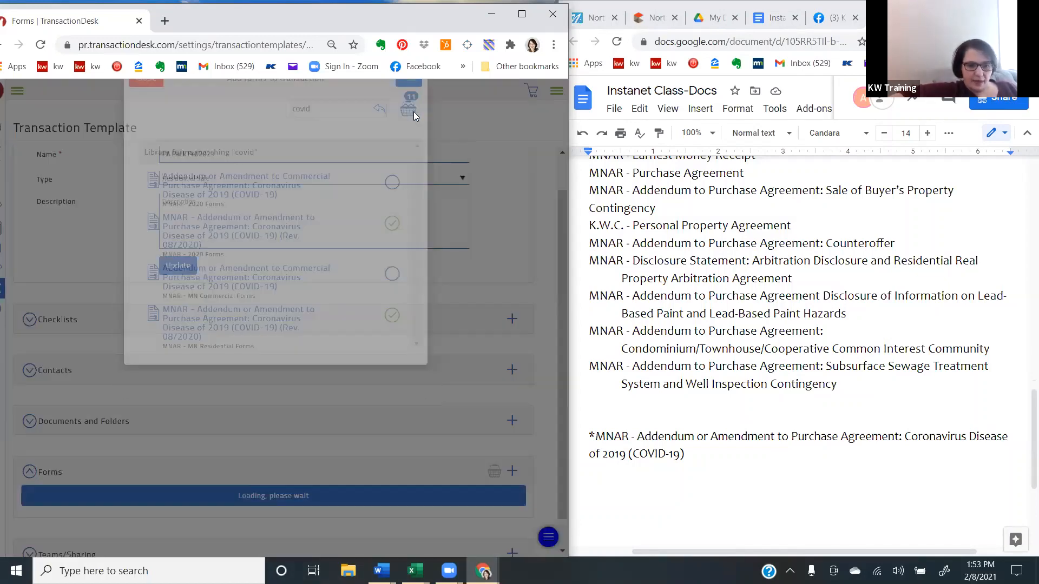
# - Update the PA Pack Feb2021 template and check its added forms against the PA Packet list in the class document
pyautogui.click(179, 267)
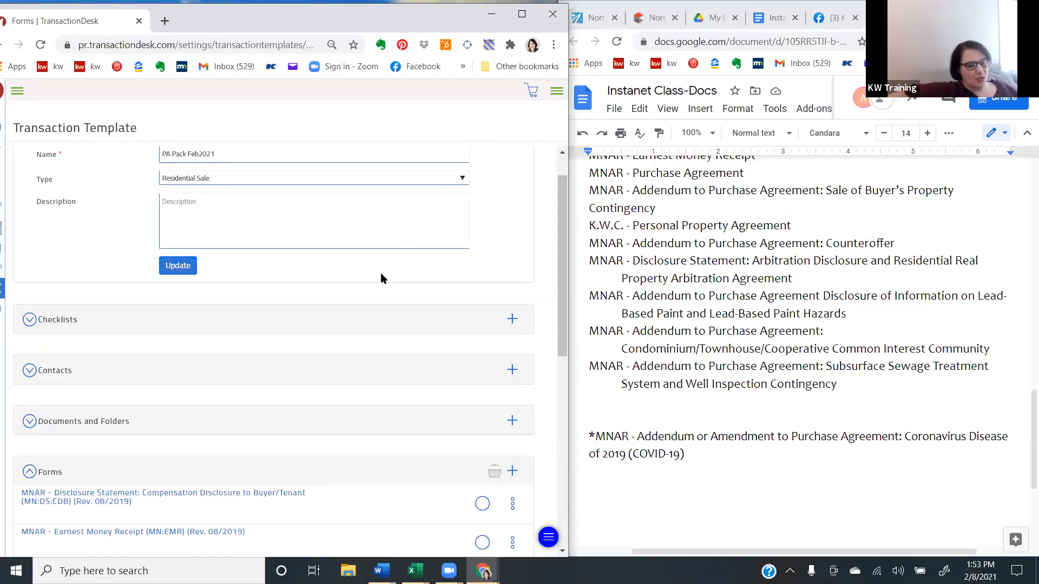
pyautogui.scroll(-1, 381, 275)
pyautogui.scroll(-7, 381, 278)
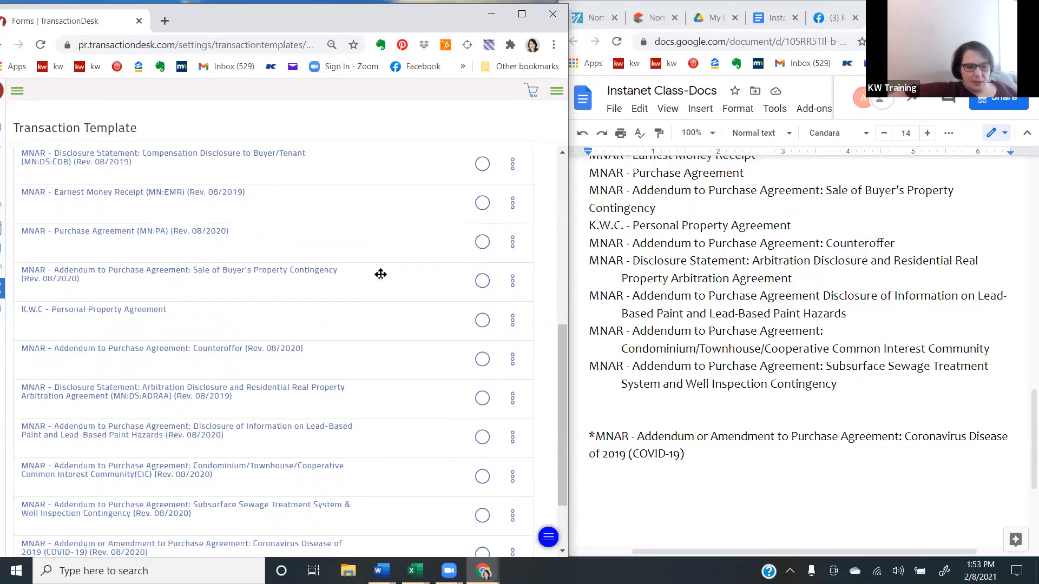
pyautogui.scroll(-1, 381, 278)
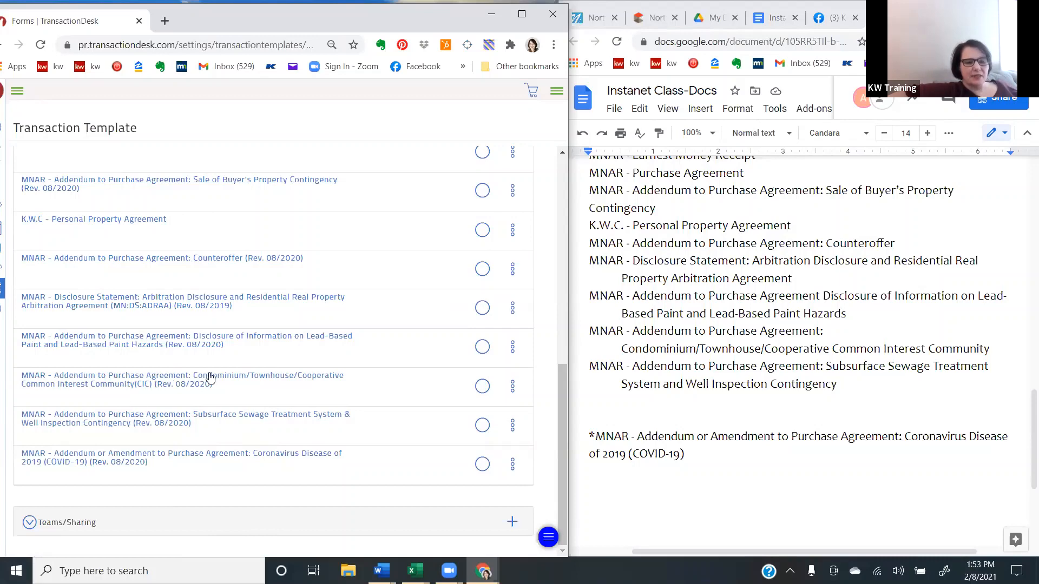
pyautogui.scroll(3, 254, 360)
pyautogui.scroll(5, 256, 360)
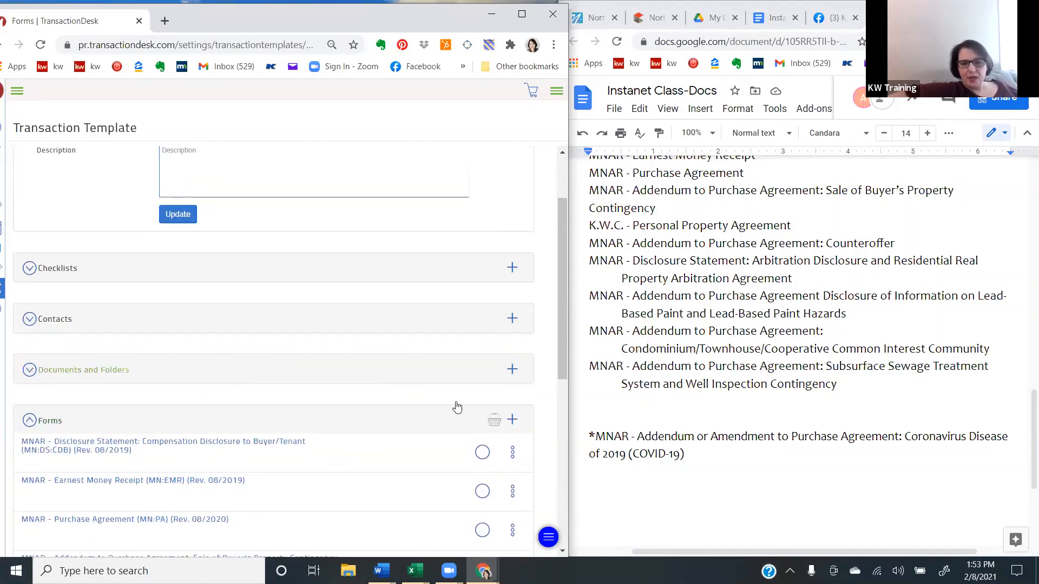
# - Search the forms library for "cic", select the MNAR - 2020 Forms CIC addendum, and try leaving without adding it, declining the confirmation
pyautogui.click(512, 421)
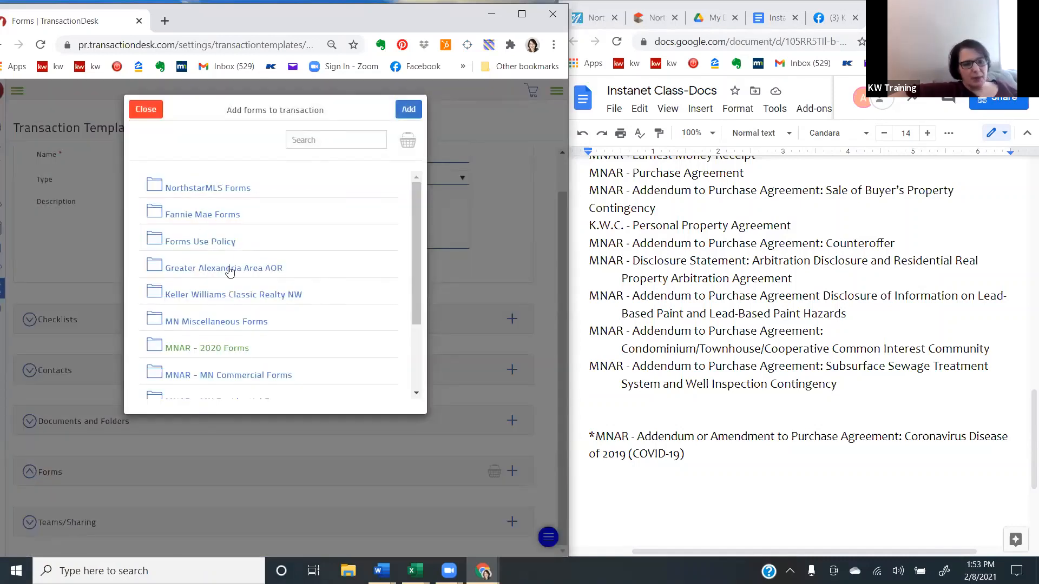
pyautogui.click(332, 142)
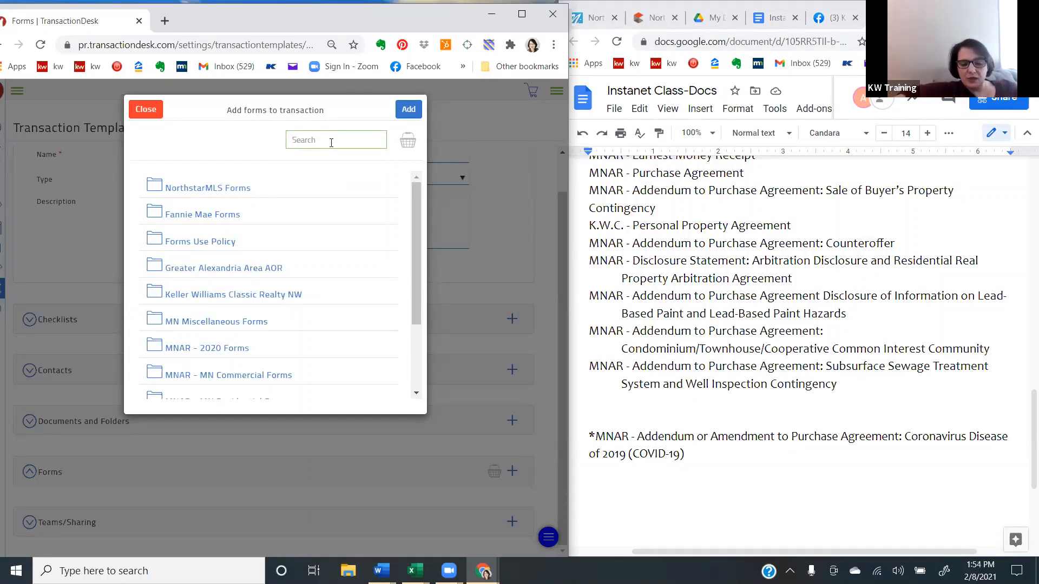
pyautogui.write('cic')
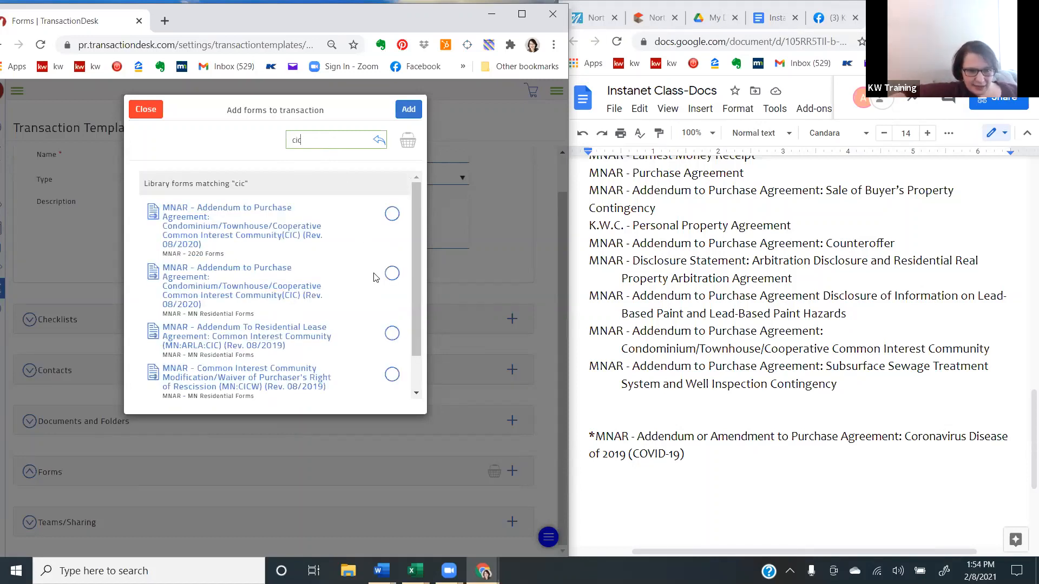
pyautogui.click(391, 215)
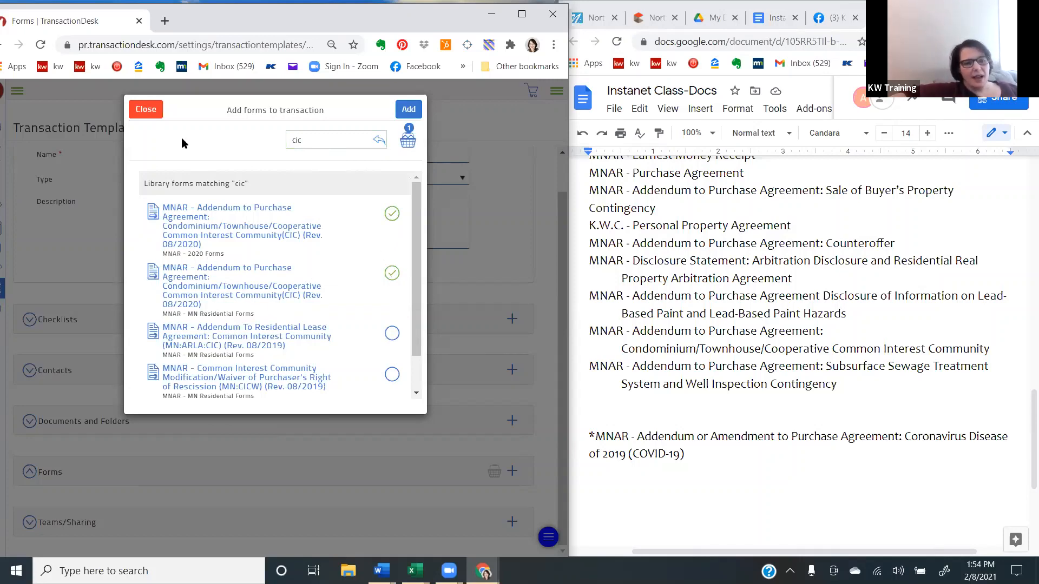
pyautogui.click(152, 110)
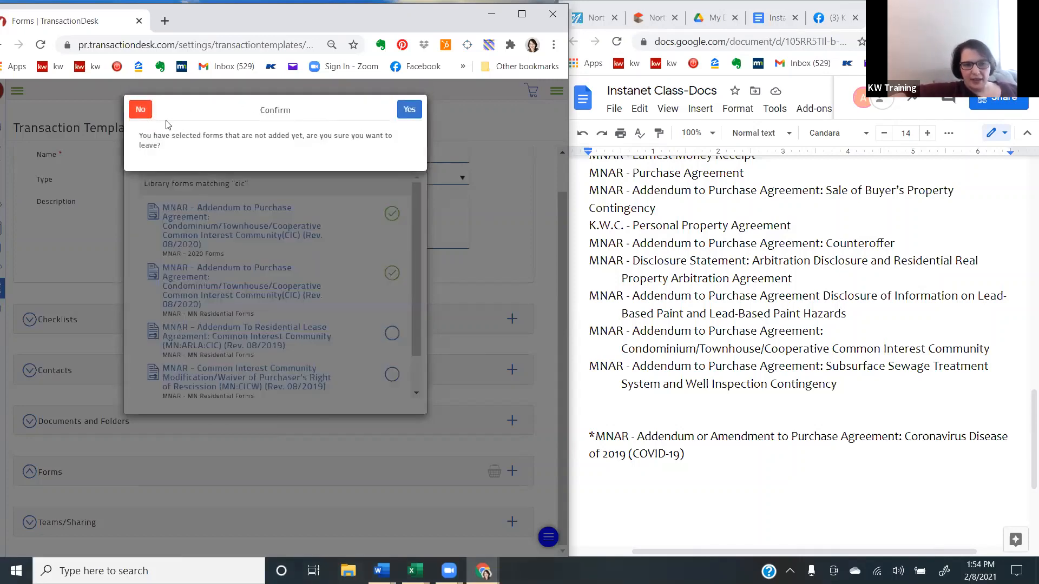
pyautogui.click(145, 116)
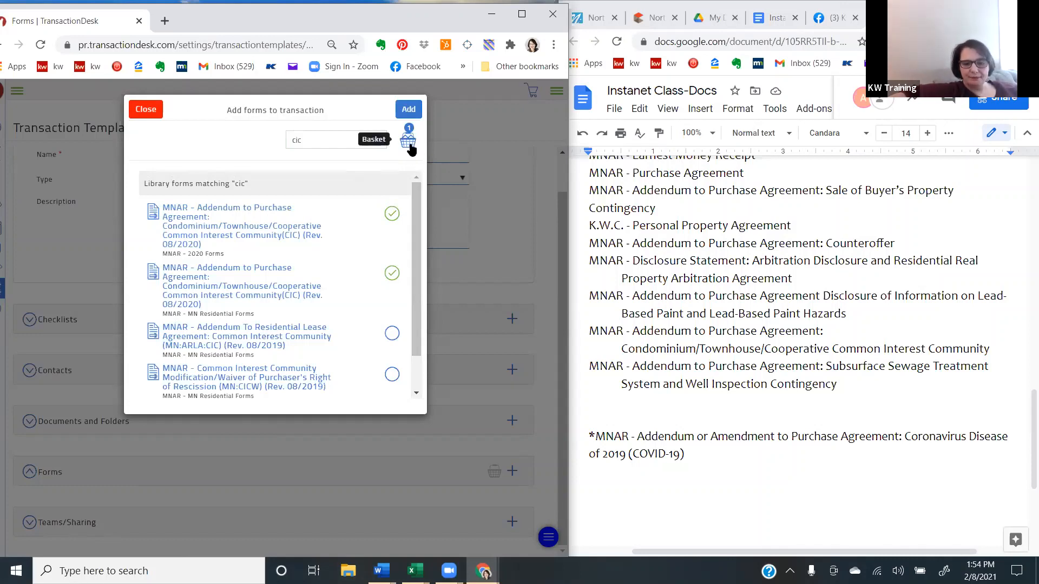
# - Clear the form search and leave the form selection, discarding the selected form that was not added
pyautogui.click(305, 141)
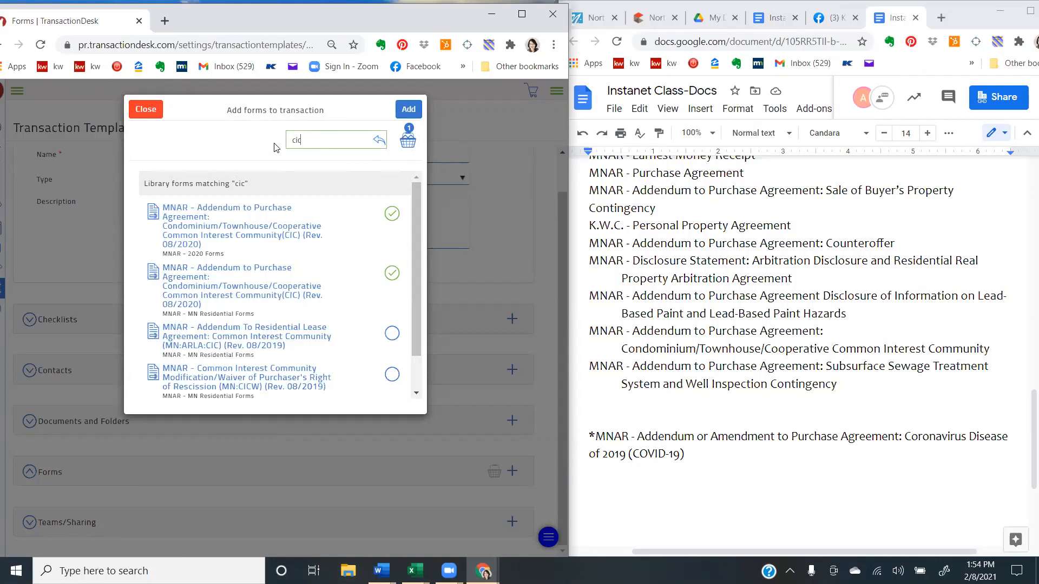
pyautogui.hotkey('ctrl', 'a')
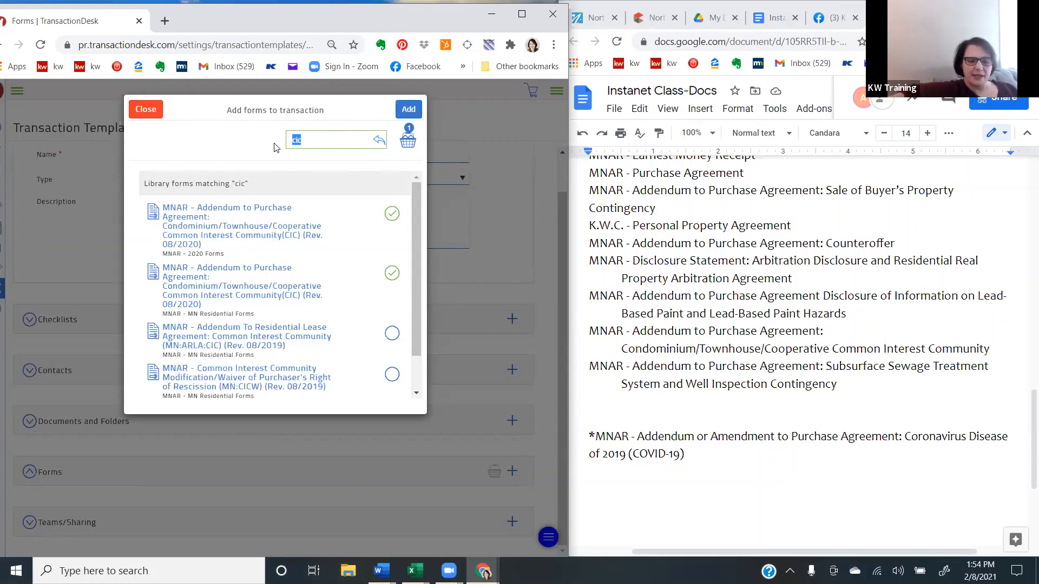
pyautogui.press('BackSpace')
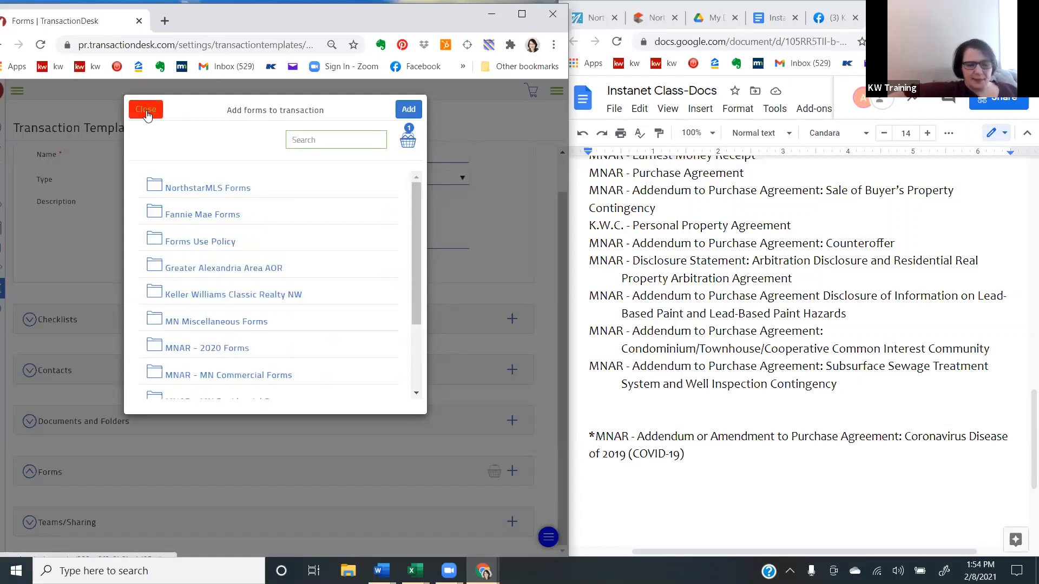
pyautogui.click(146, 115)
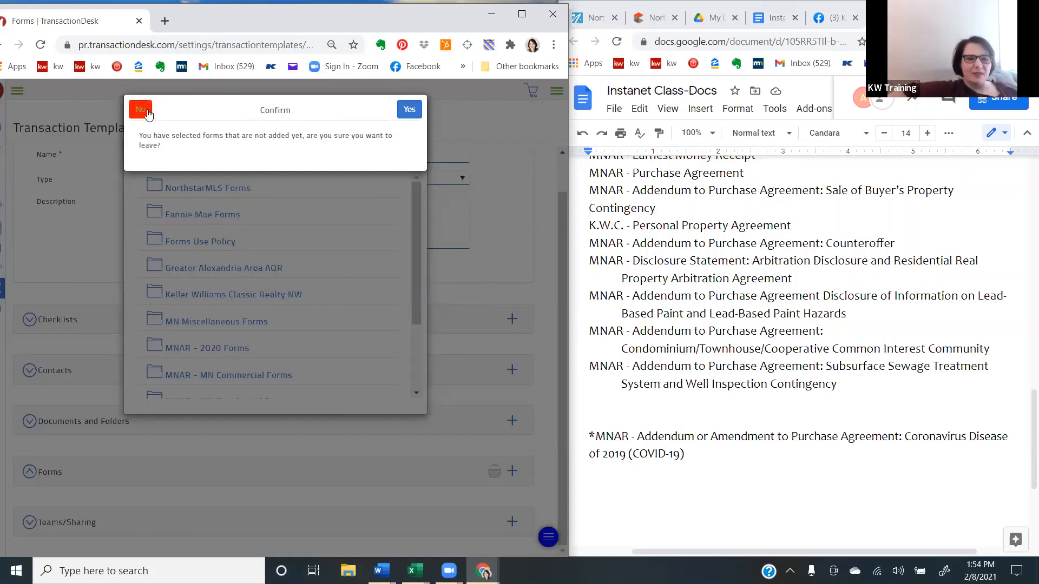
pyautogui.click(148, 113)
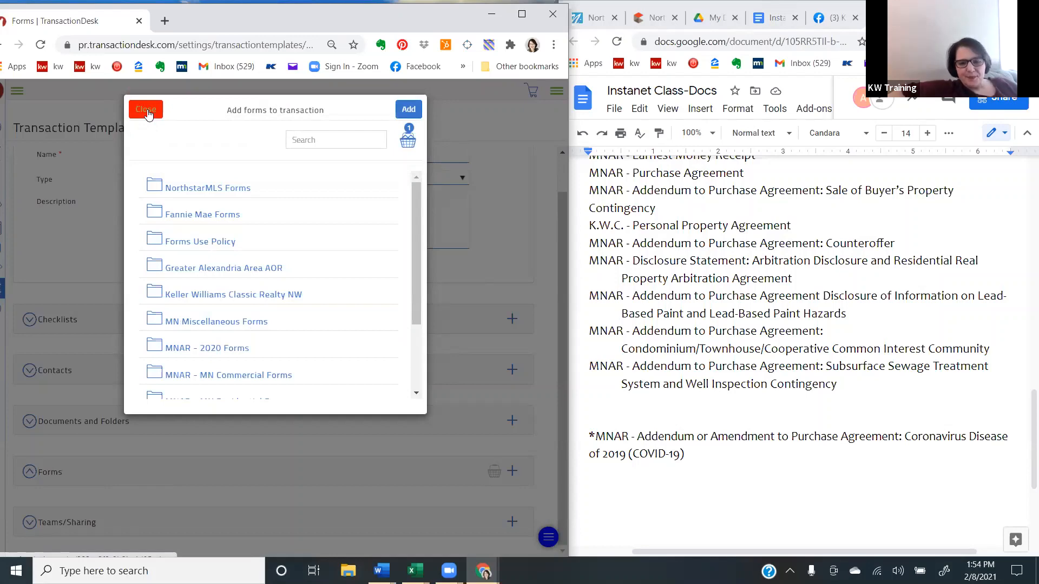
pyautogui.click(147, 112)
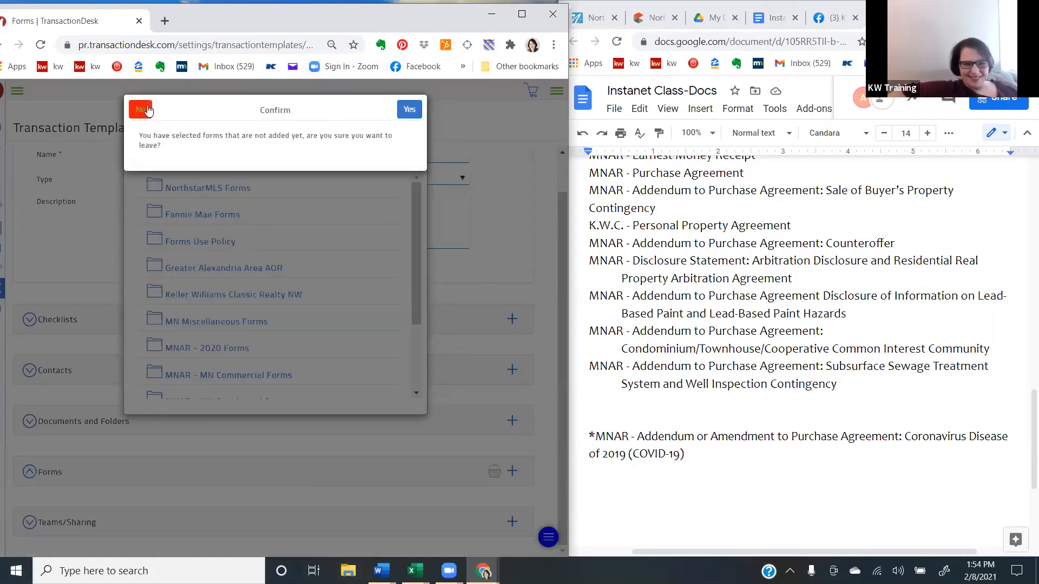
pyautogui.click(409, 110)
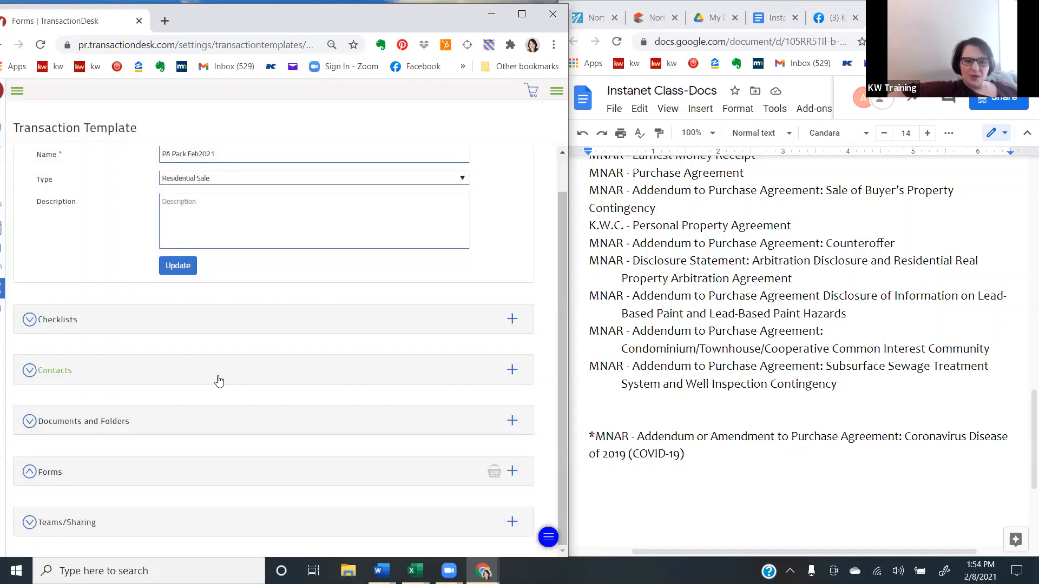
# - Leave the template for the system settings, maximise the browser window, and go to the Agent Dashboard
pyautogui.click(5, 292)
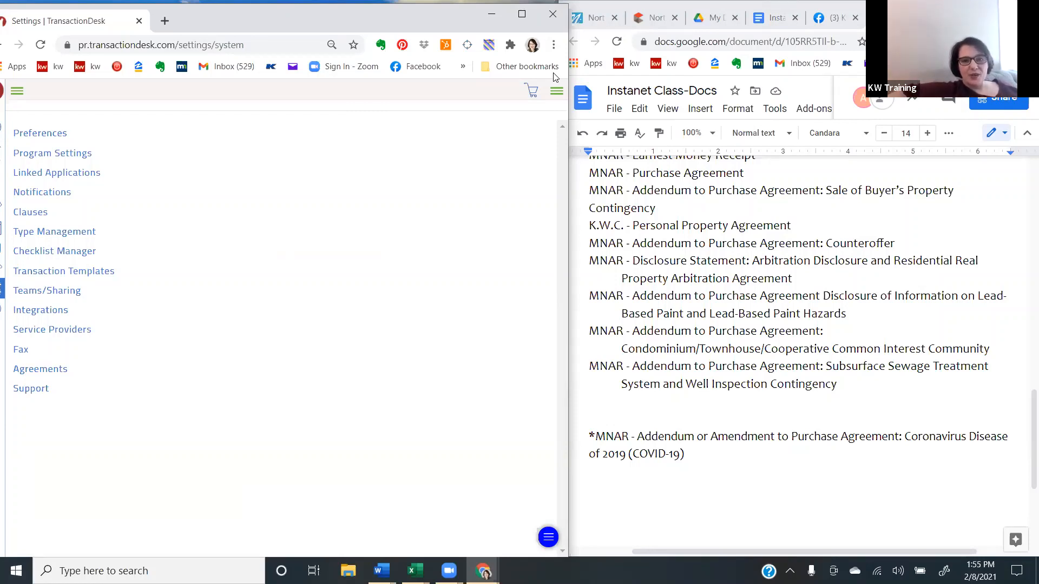
pyautogui.click(521, 13)
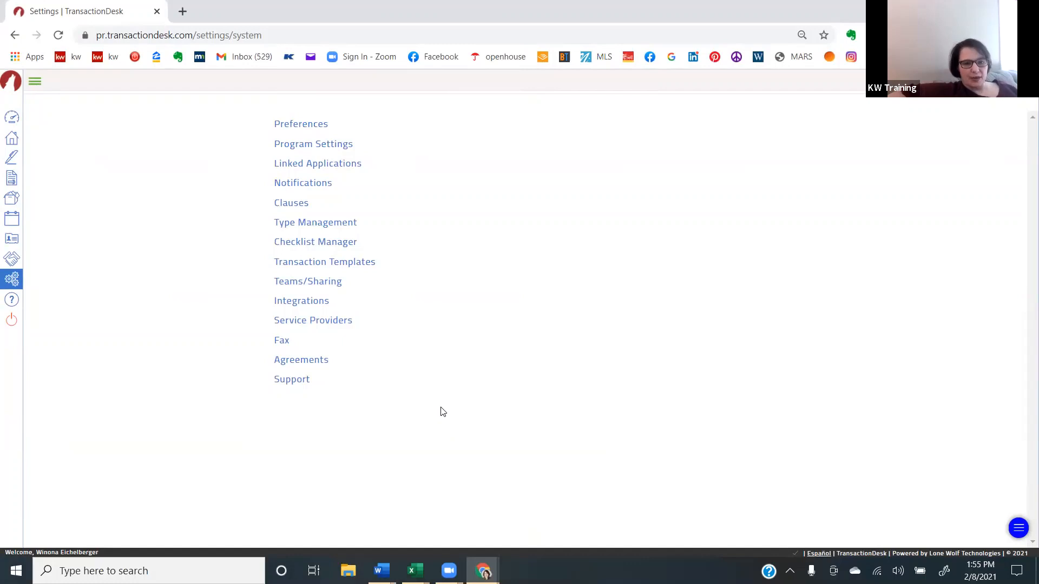
pyautogui.click(13, 120)
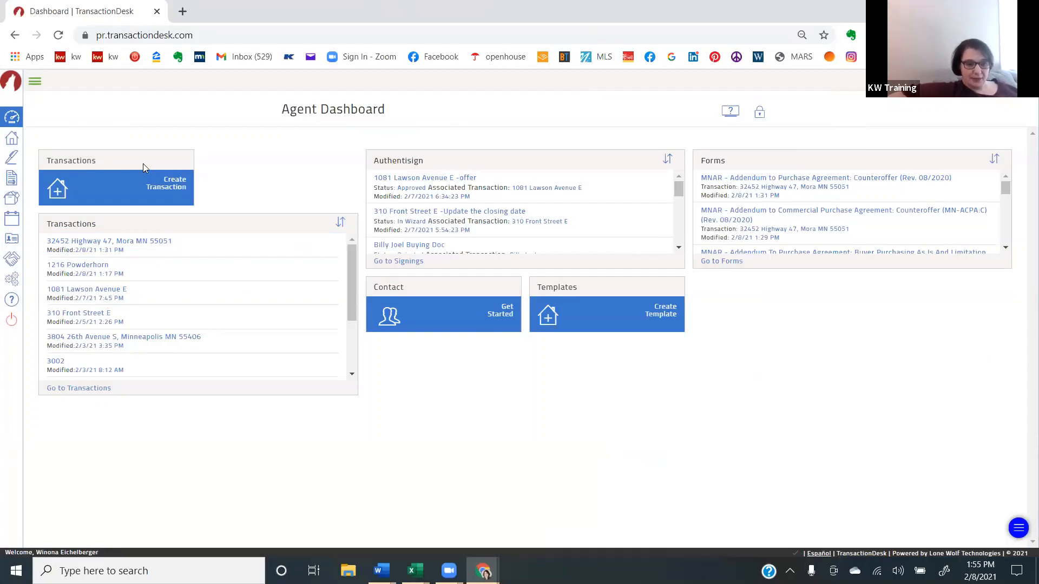
# - Start a new transaction, enter the clients' document name as its name, and browse the available templates
pyautogui.click(174, 186)
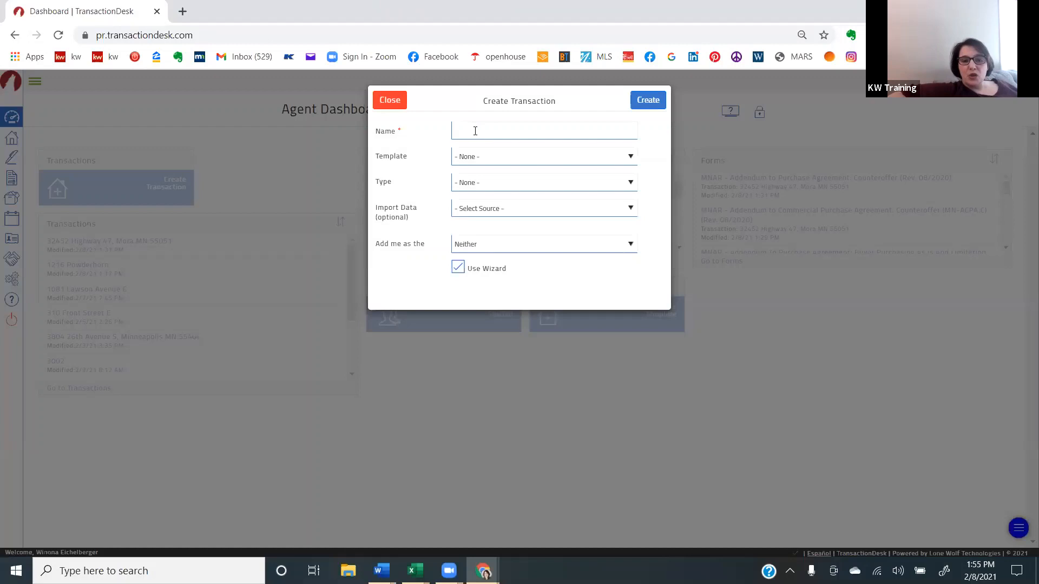
pyautogui.click(475, 131)
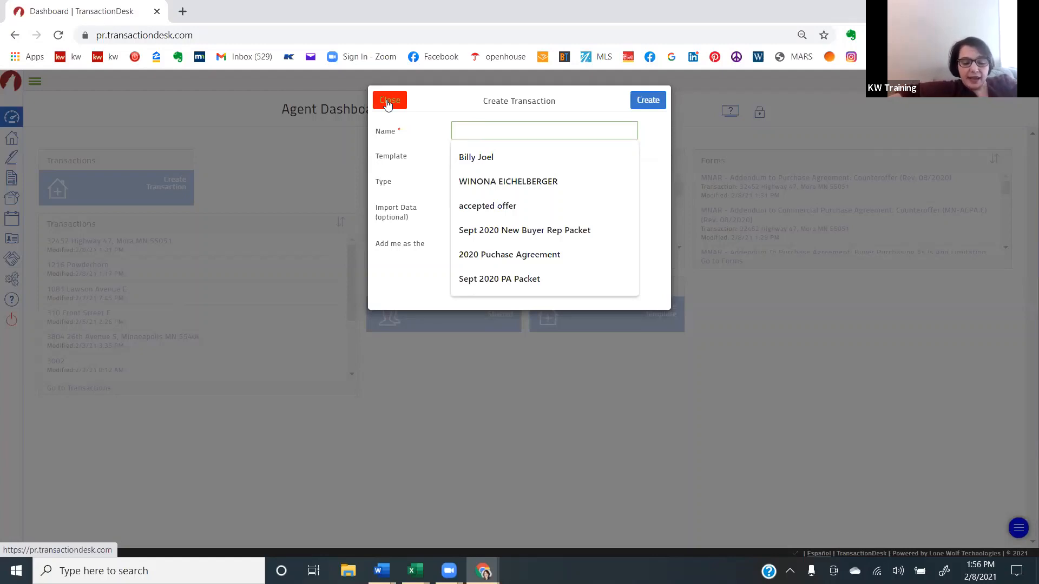
pyautogui.write("Amanda and Marty's doc")
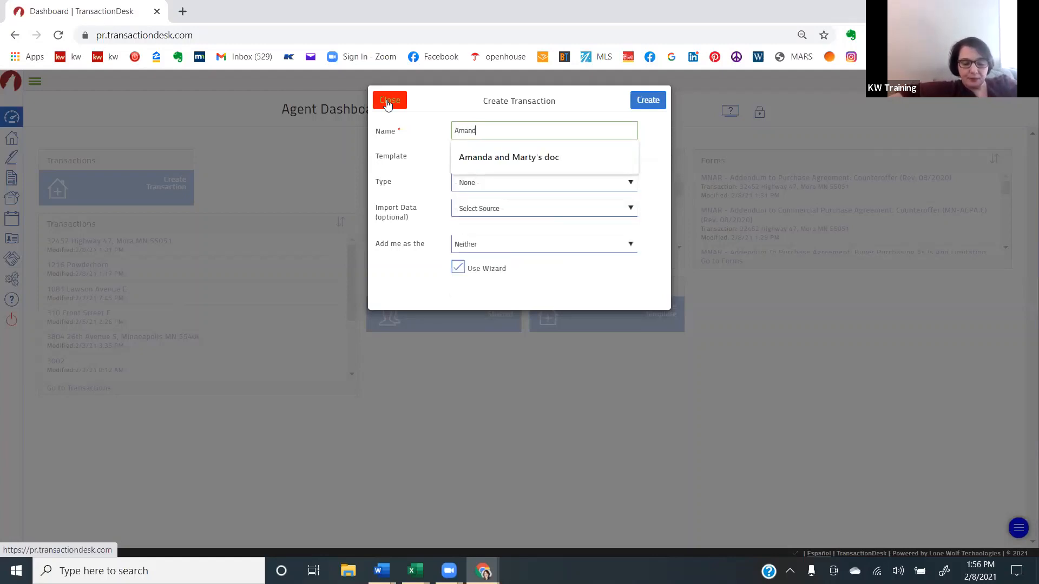
pyautogui.click(508, 157)
pyautogui.click(515, 157)
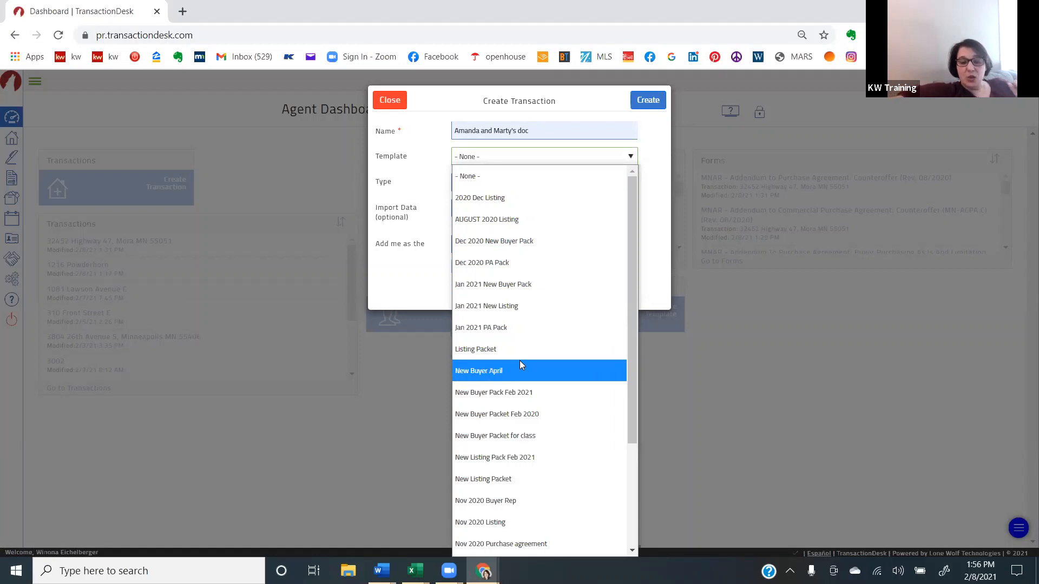
pyautogui.scroll(-3, 520, 364)
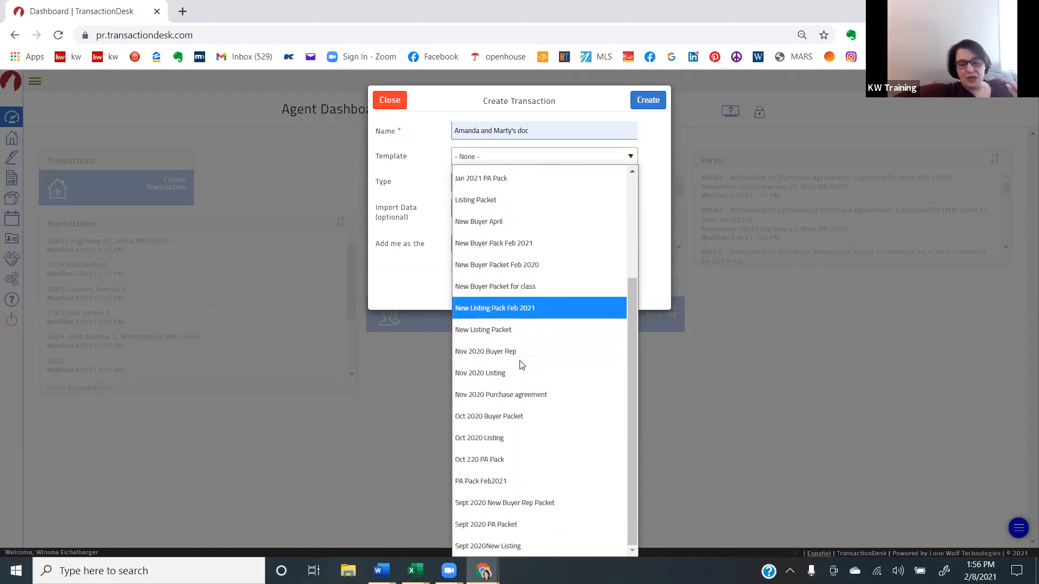
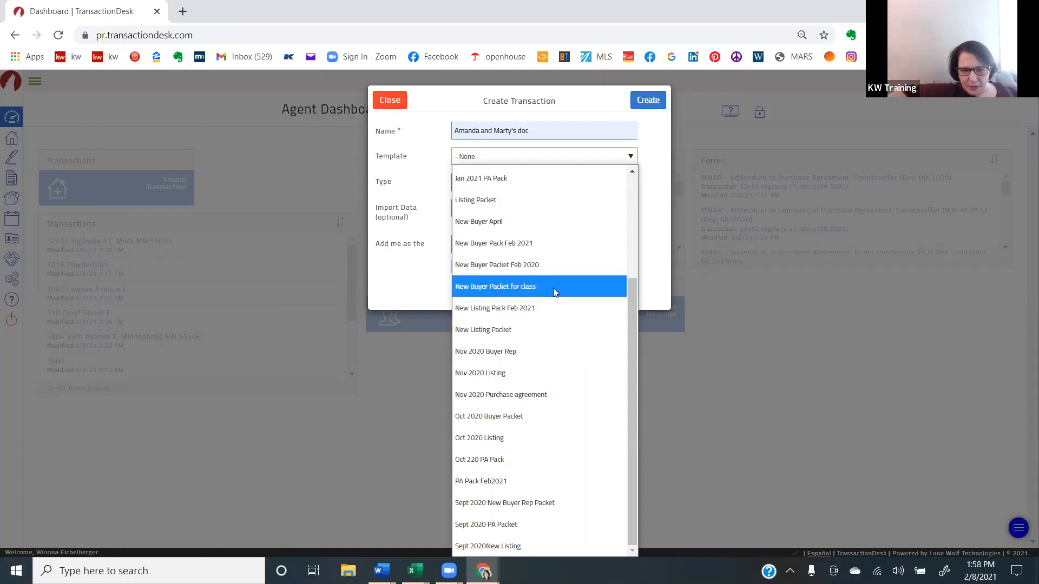
# - Create the transaction from the New Buyer Pack Feb 2021 template and pass the wizard's Details and Transaction Dates pages without entries
pyautogui.click(548, 248)
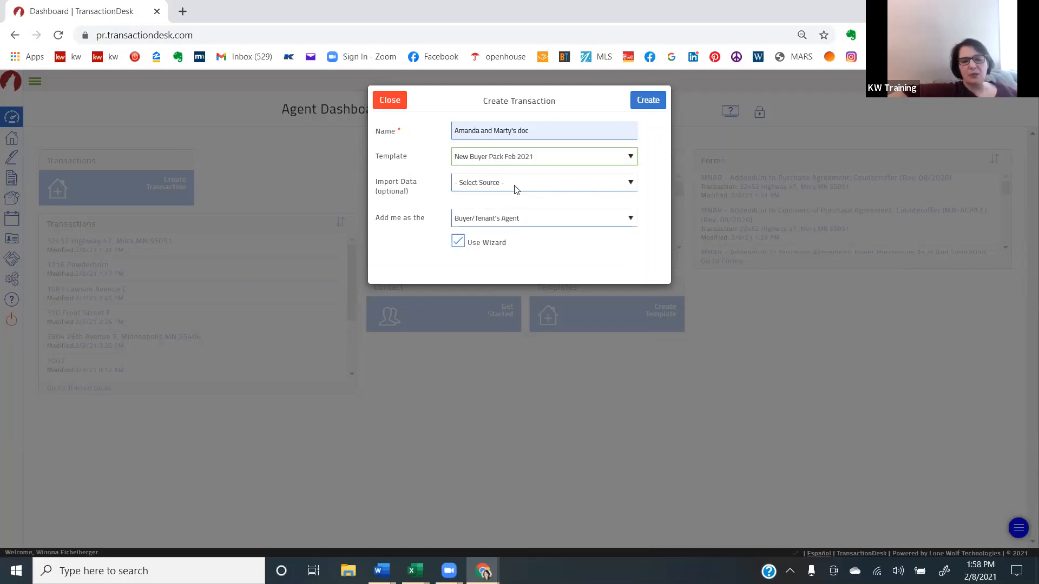
pyautogui.click(653, 102)
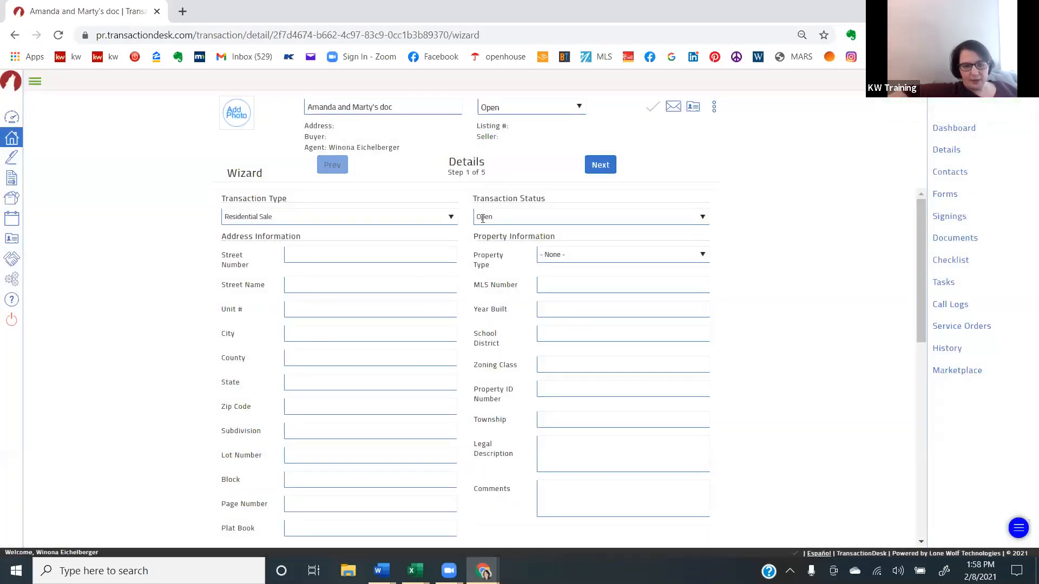
pyautogui.click(601, 165)
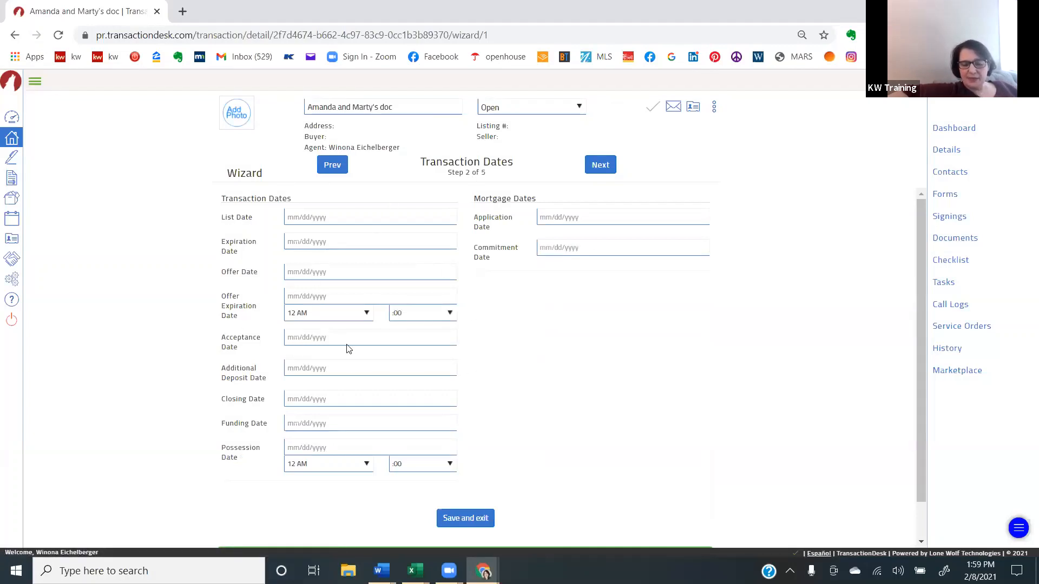
pyautogui.click(601, 165)
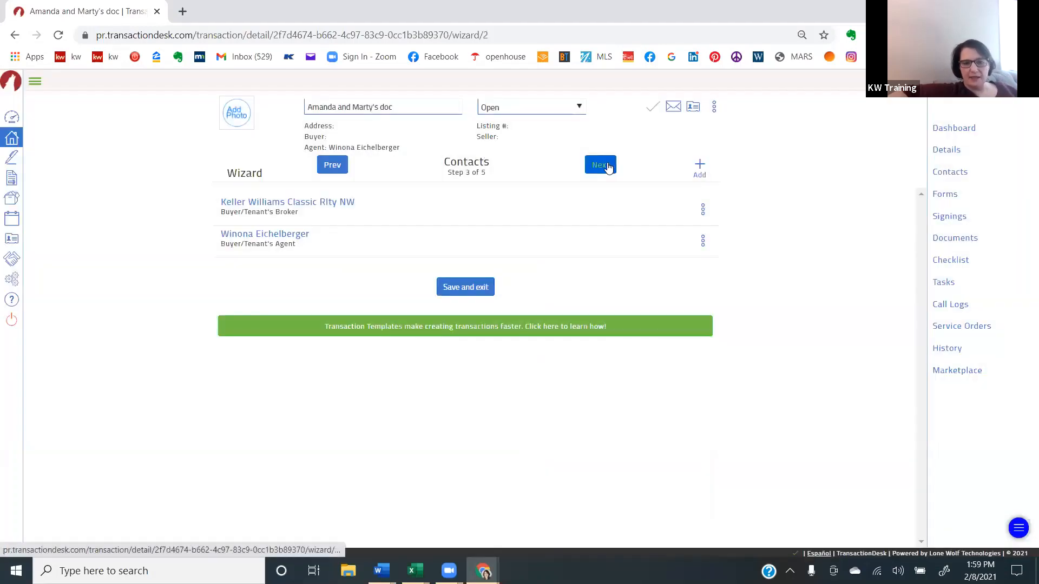
# - Find the first client among the existing contacts by first name, add her to the transaction as a Buyer and save
pyautogui.click(699, 168)
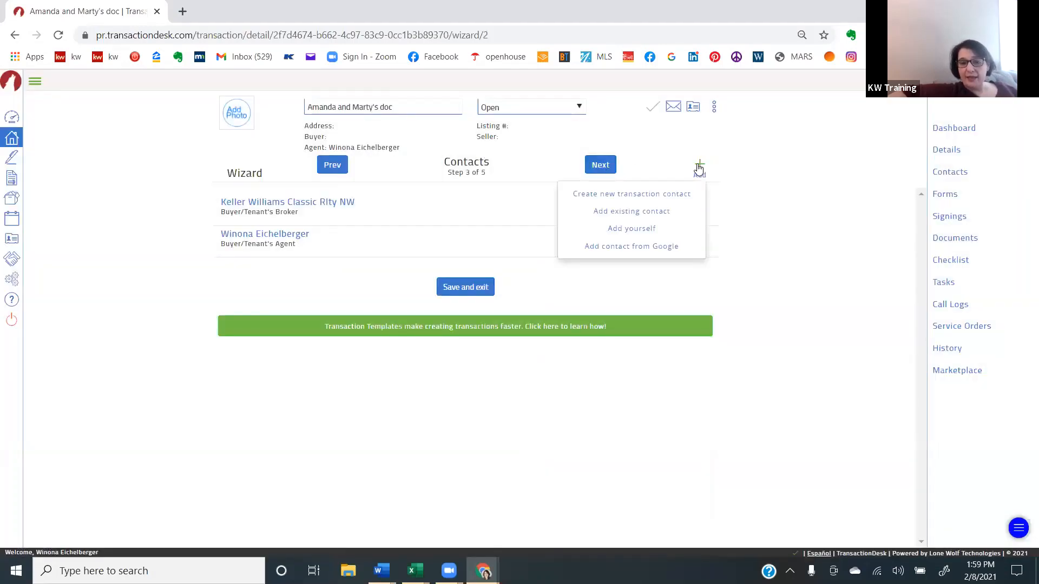
pyautogui.click(643, 212)
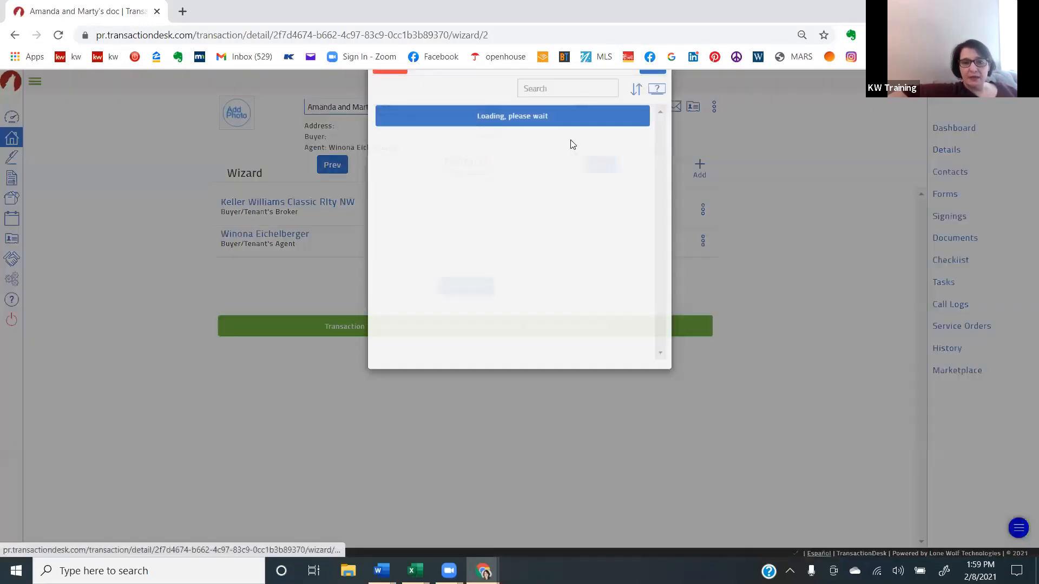
pyautogui.click(566, 123)
pyautogui.write('ama')
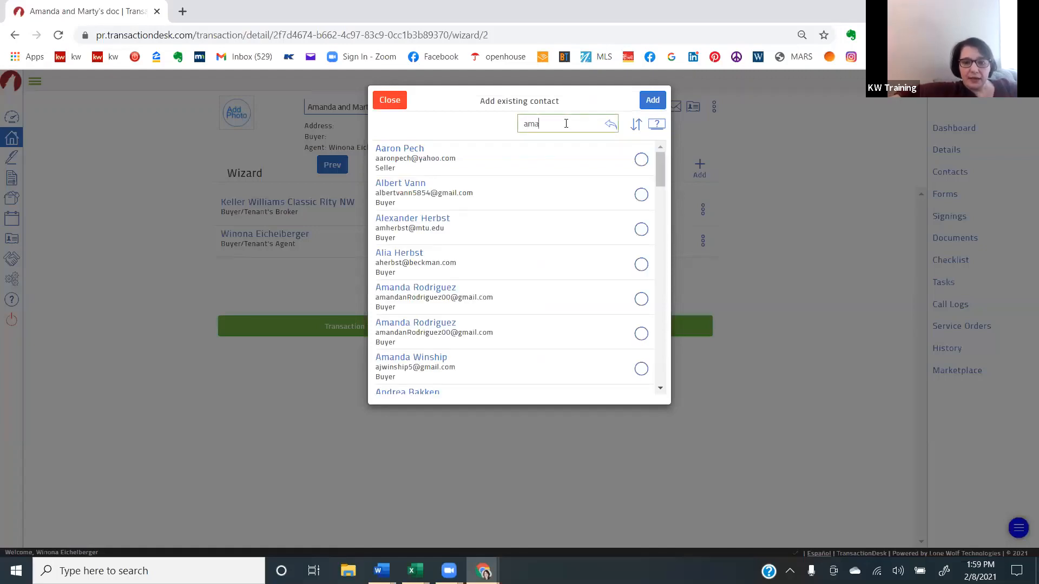
pyautogui.write('n')
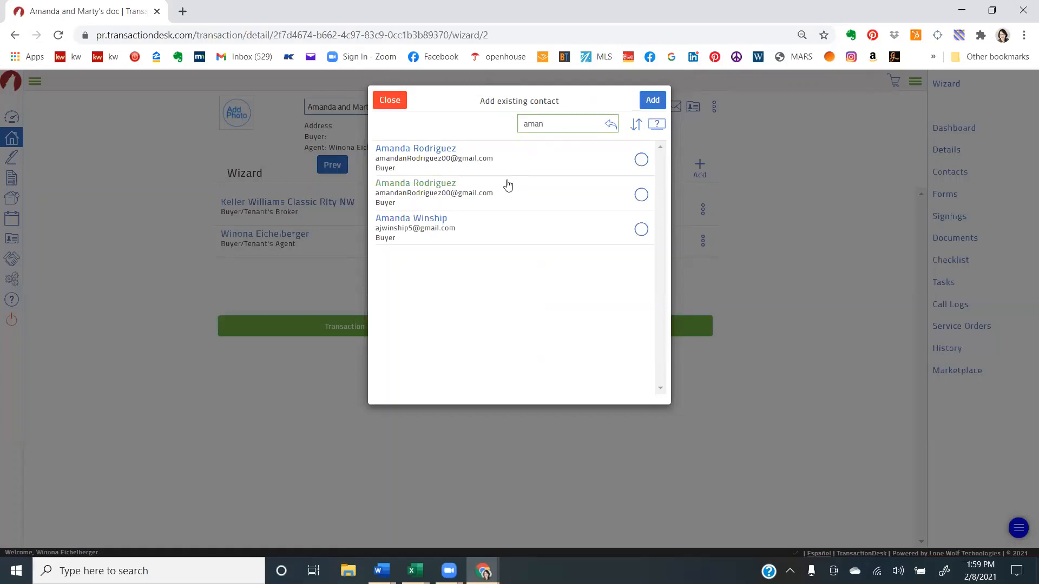
pyautogui.click(639, 159)
pyautogui.click(651, 103)
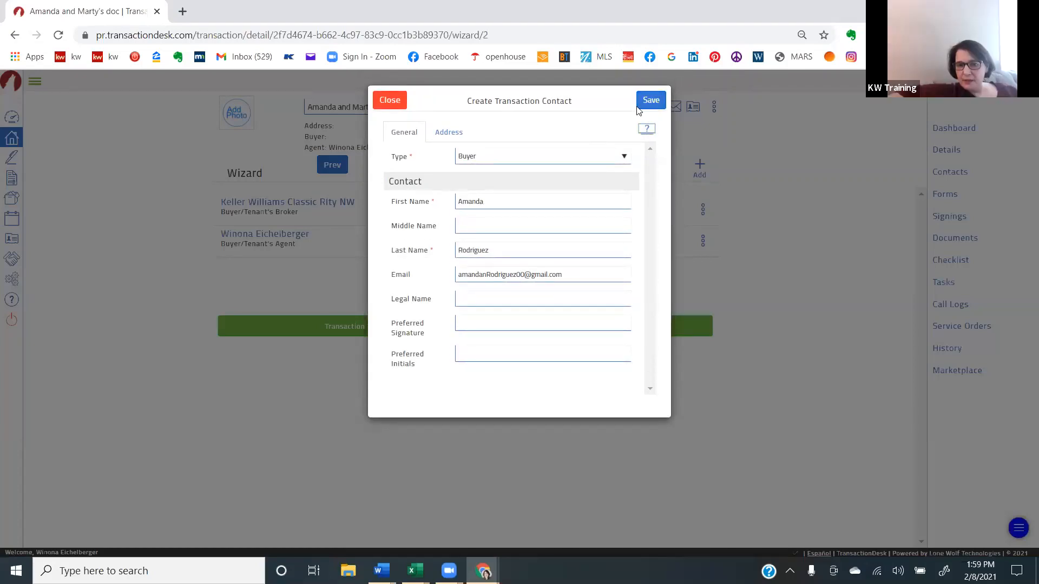
pyautogui.click(655, 101)
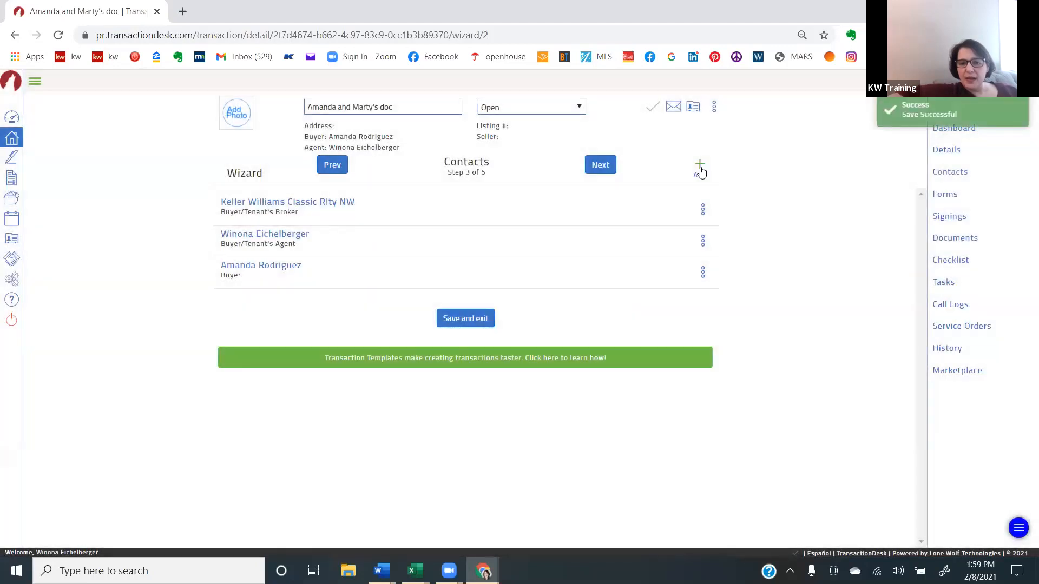
# - Find the second client among the existing contacts by first name, add him as another Buyer and save
pyautogui.click(699, 169)
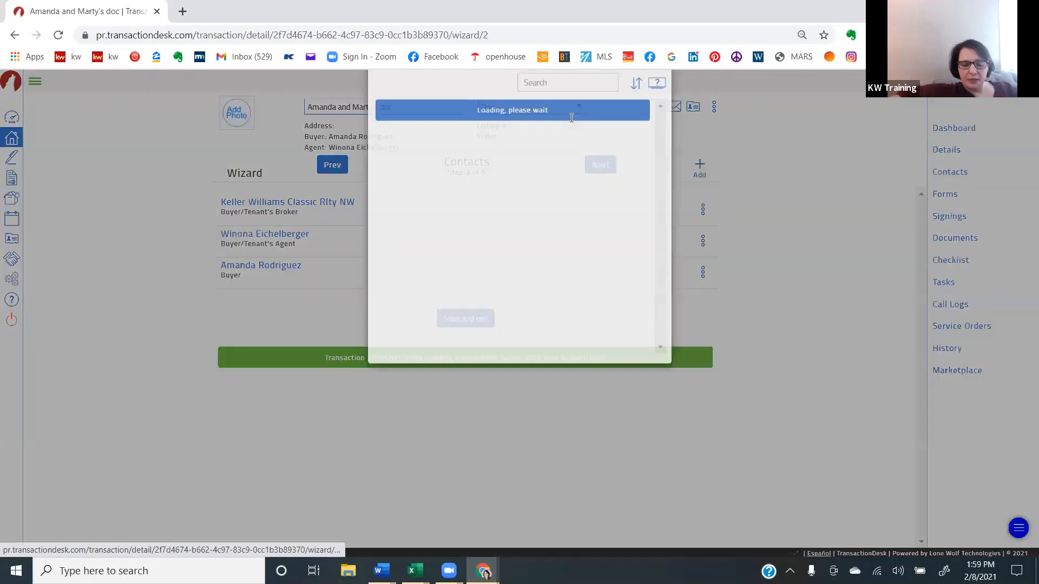
pyautogui.click(571, 119)
pyautogui.write('mart')
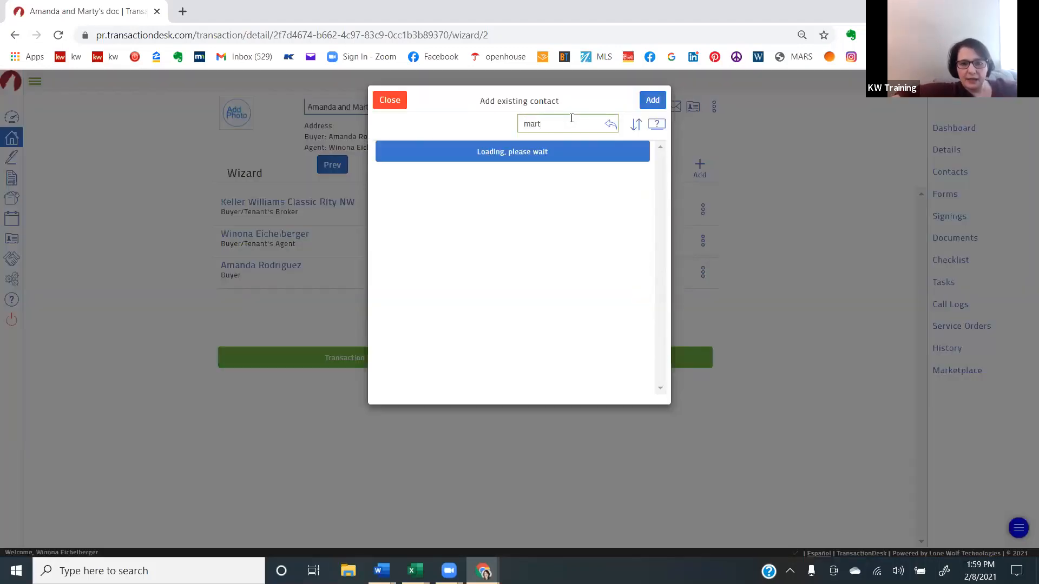
pyautogui.click(641, 159)
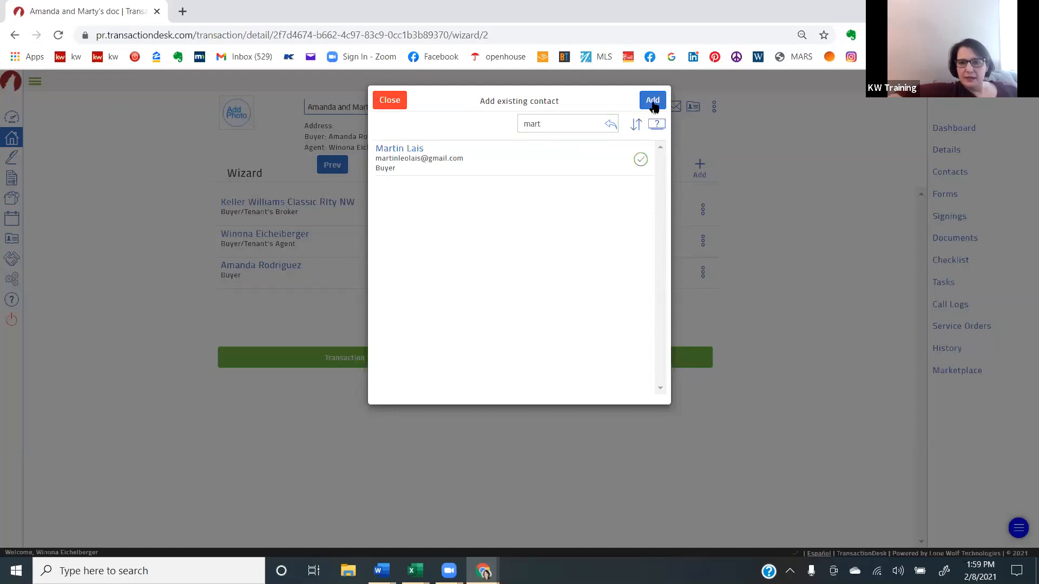
pyautogui.click(653, 104)
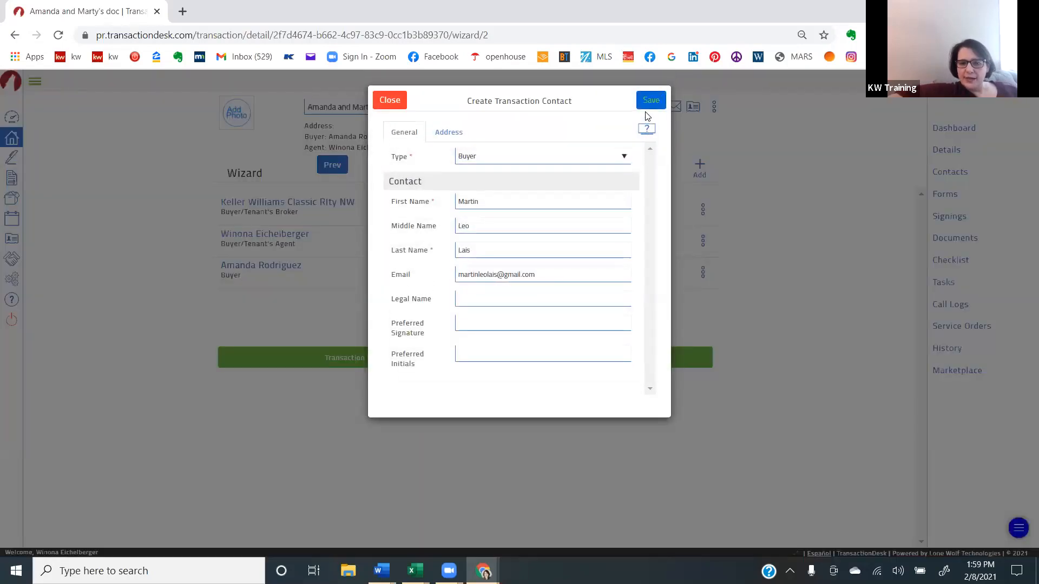
pyautogui.click(649, 103)
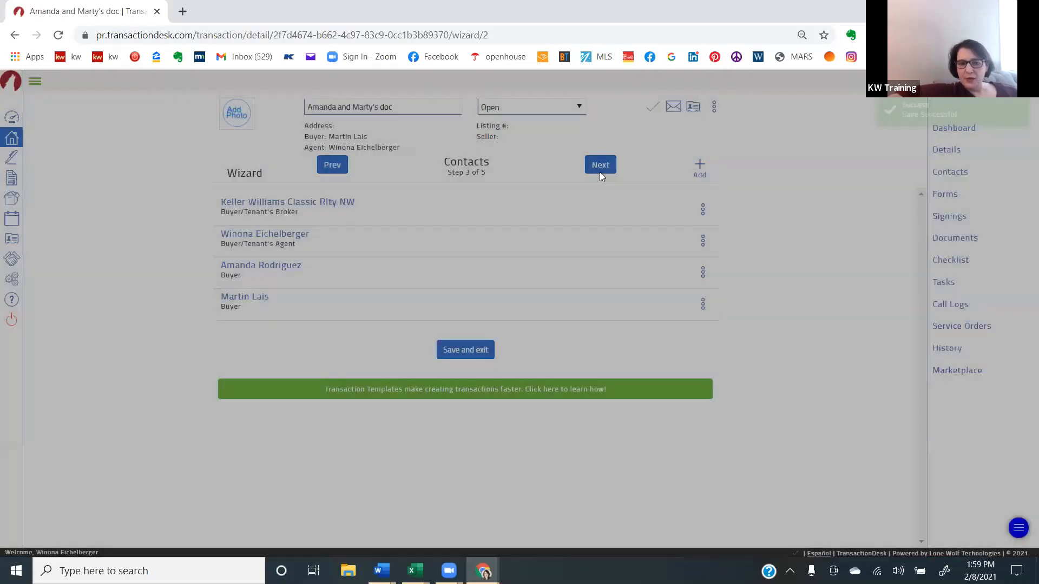
# - Finish the transaction wizard and open K.W.C - Buyer Representation Contract: Exclusive (Rev. 08/2020) from the transaction's forms
pyautogui.click(600, 165)
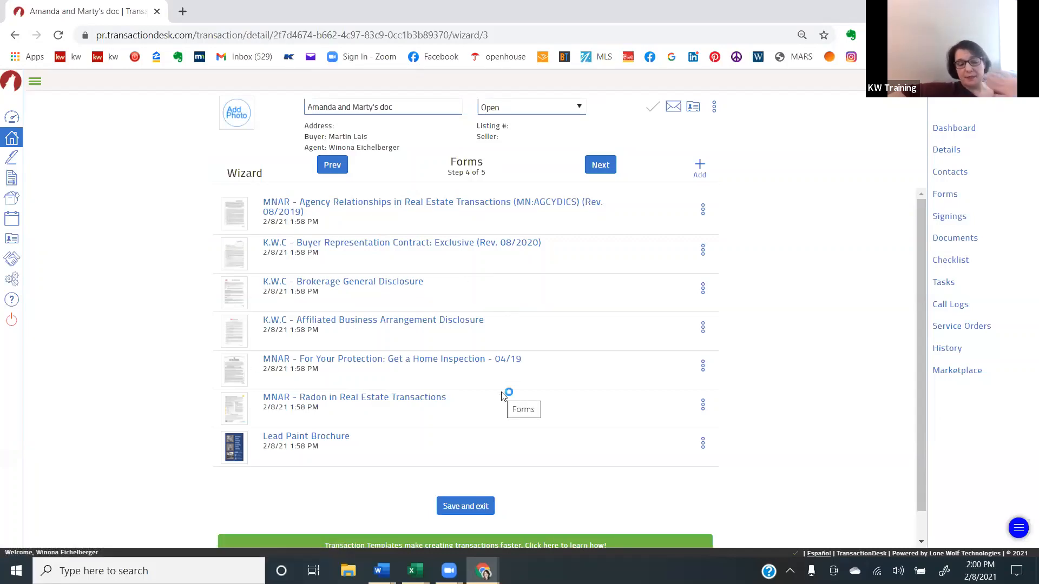
pyautogui.click(597, 162)
pyautogui.click(600, 163)
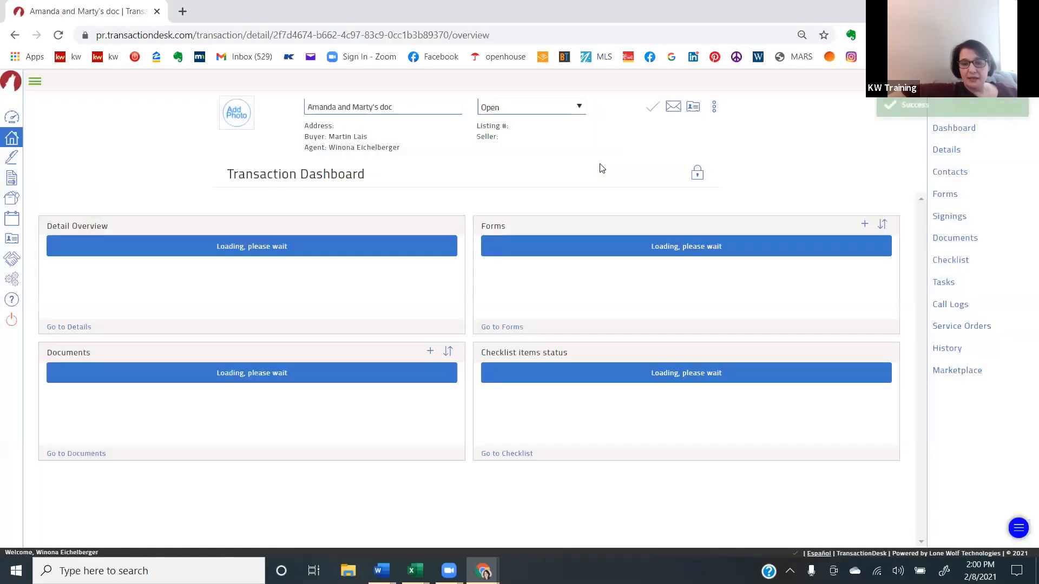
pyautogui.click(511, 329)
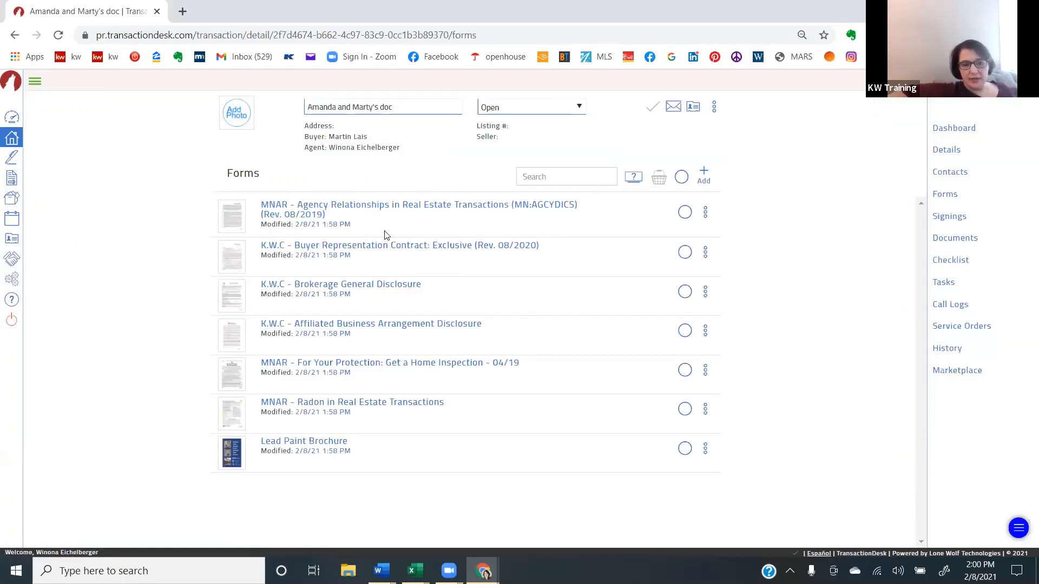
pyautogui.click(393, 245)
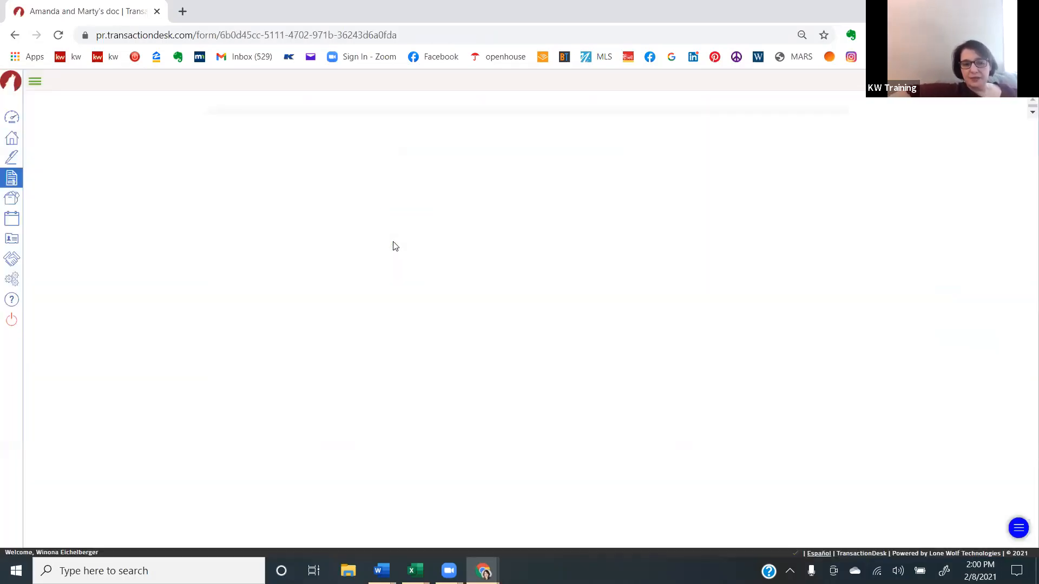
# - Date the buyer representation contract 02/08/2021 and set its page count to 4
pyautogui.click(577, 210)
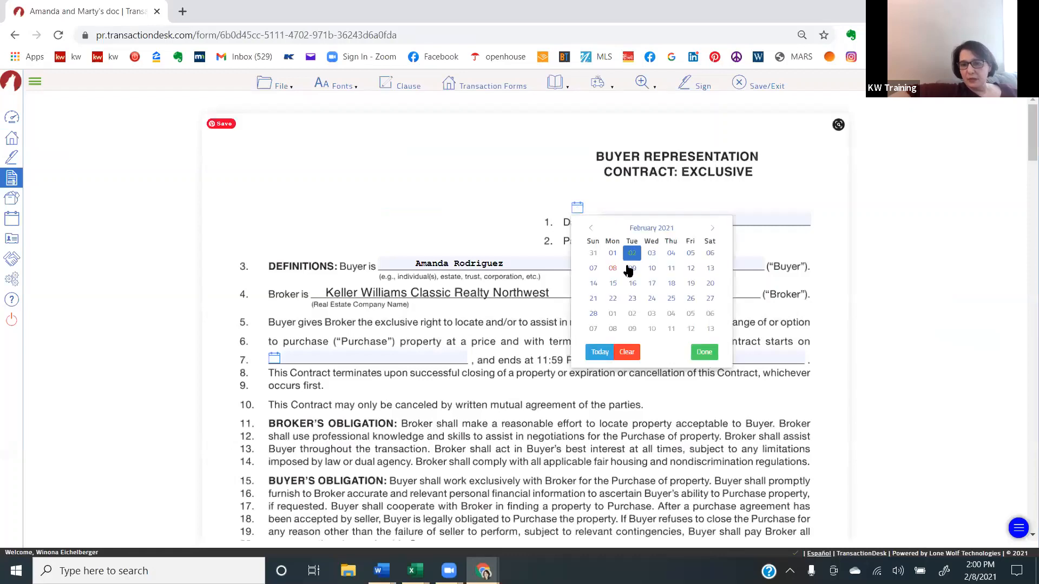
pyautogui.click(617, 270)
pyautogui.click(654, 236)
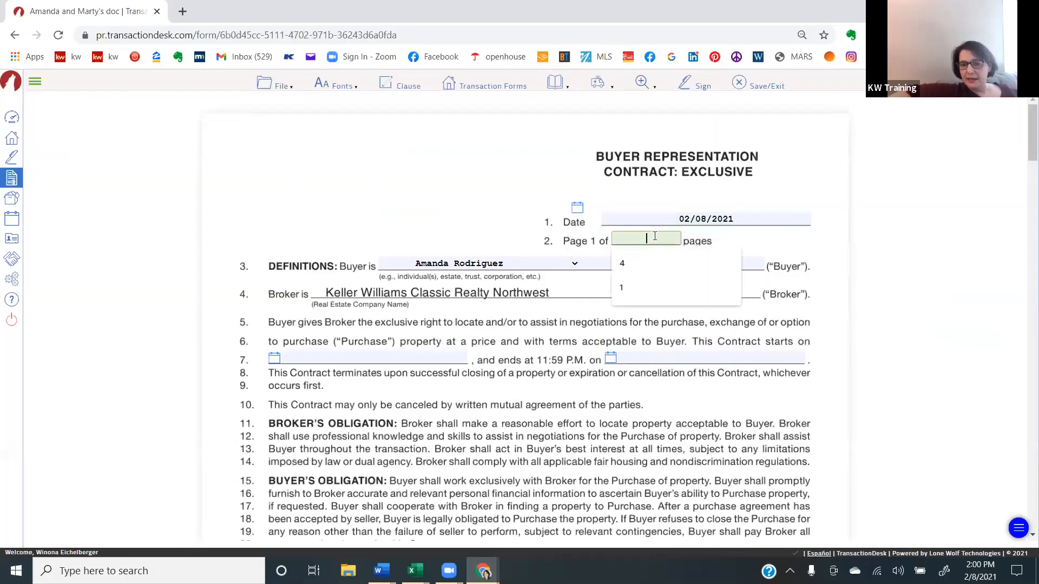
pyautogui.click(638, 262)
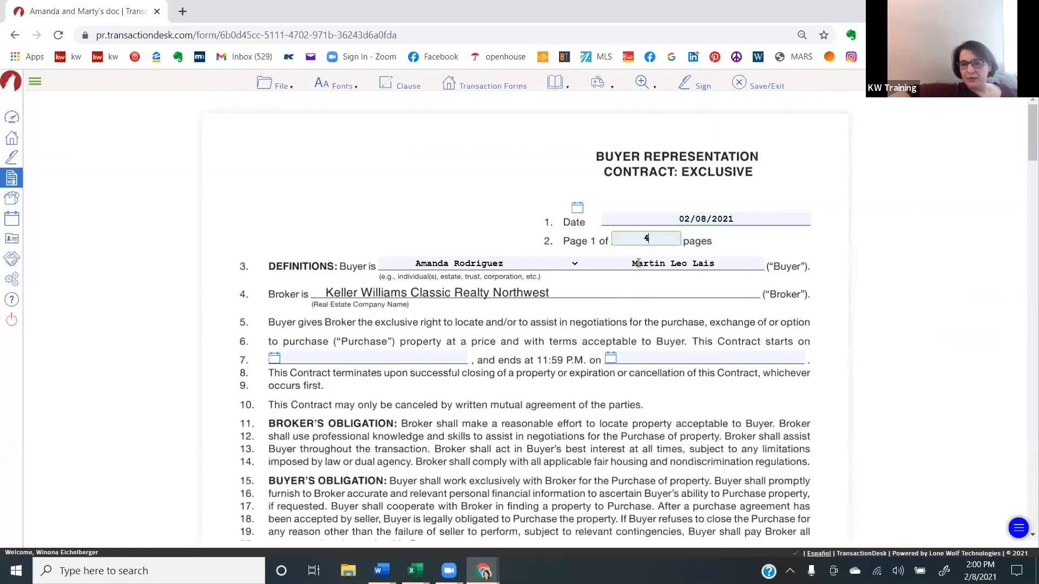
# - Set the contract period on line 7 to start on 02/08/2021 and end on 07/08/2021
pyautogui.click(274, 358)
pyautogui.click(311, 258)
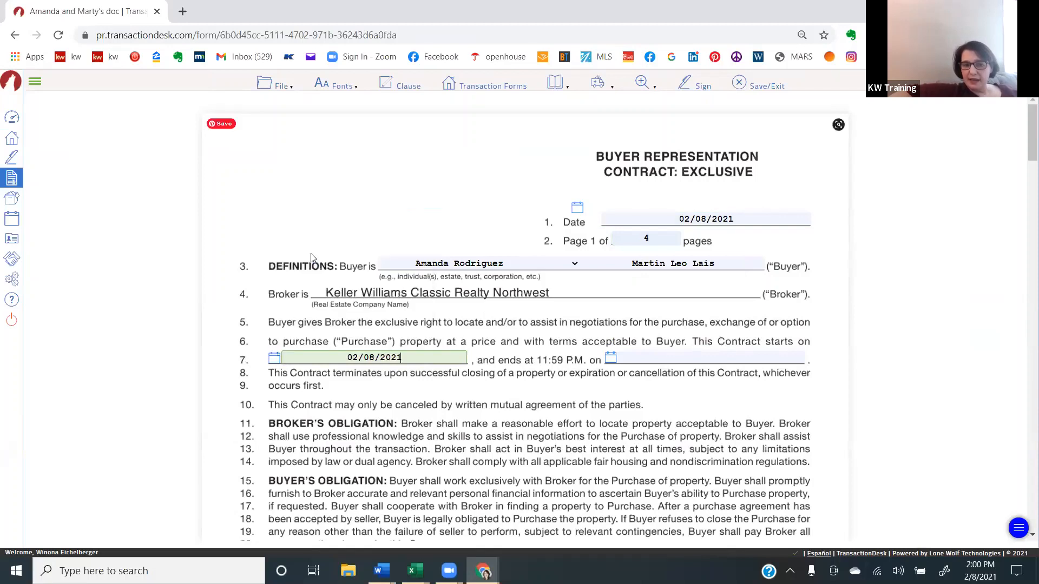
pyautogui.click(611, 360)
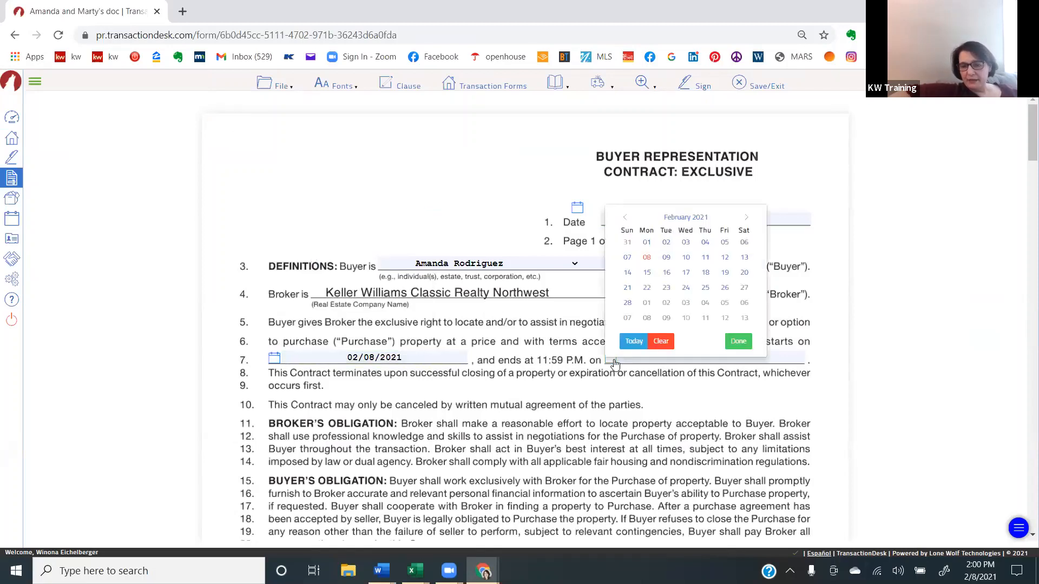
pyautogui.click(746, 218)
pyautogui.click(747, 218)
pyautogui.click(747, 218)
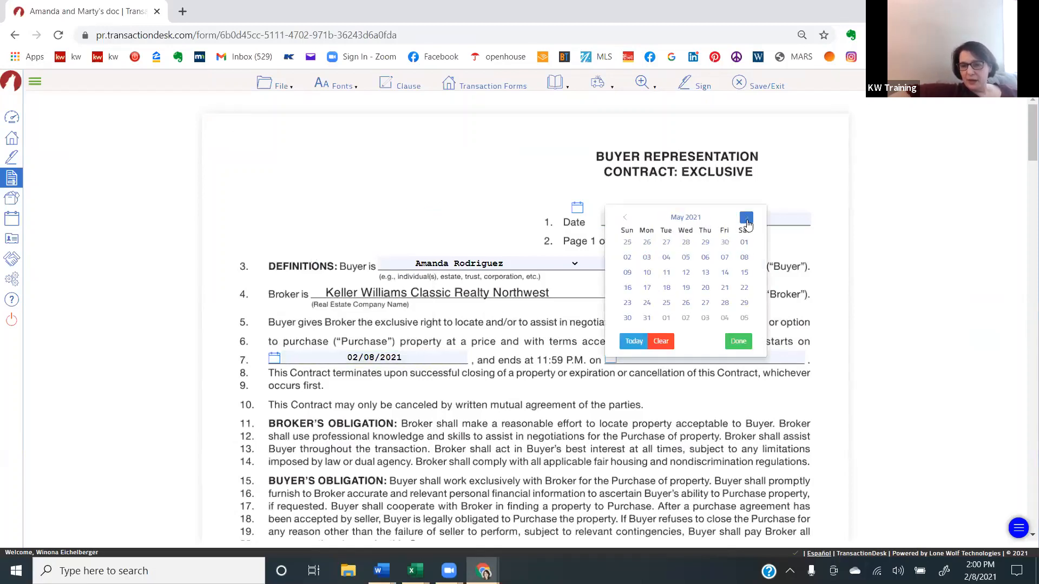
pyautogui.click(746, 218)
pyautogui.click(747, 218)
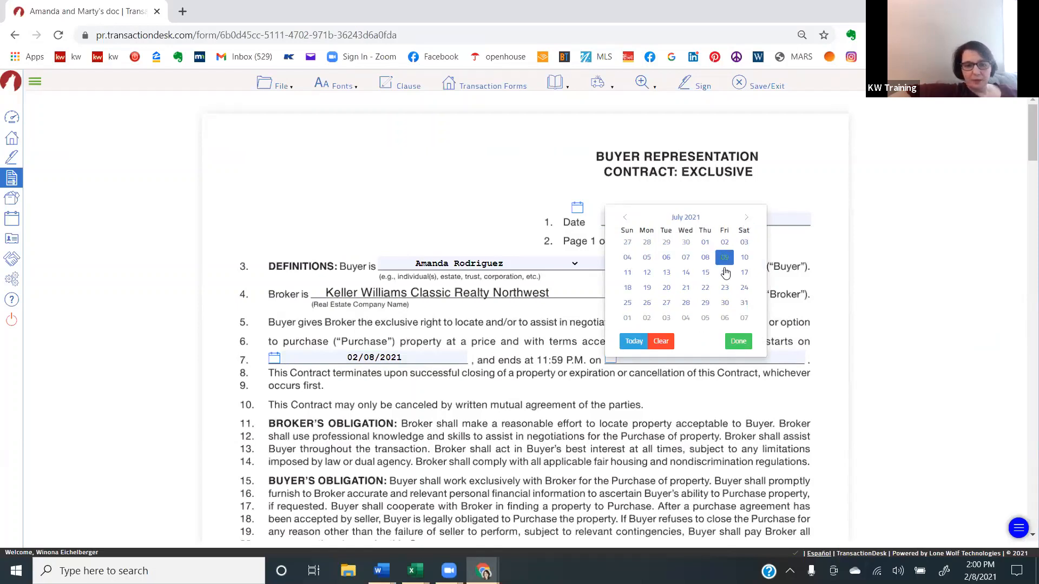
pyautogui.click(705, 257)
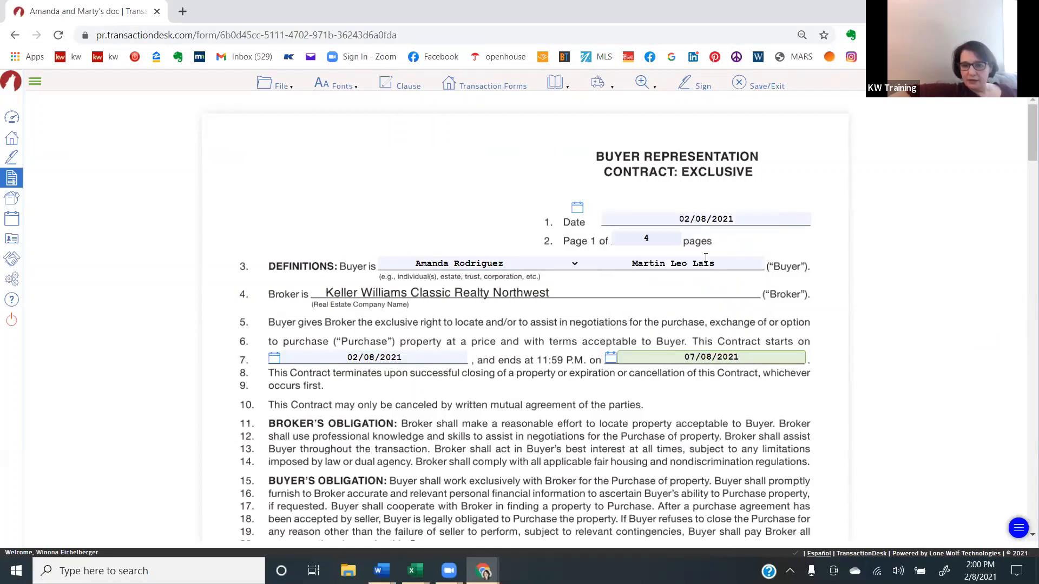
pyautogui.click(238, 398)
# - Fill in the broker's compensation: retainer fee 0.00, 2.7 percent or $0.00, plus $399.00, and 15 days after the contract's expiration
pyautogui.scroll(-1, 236, 398)
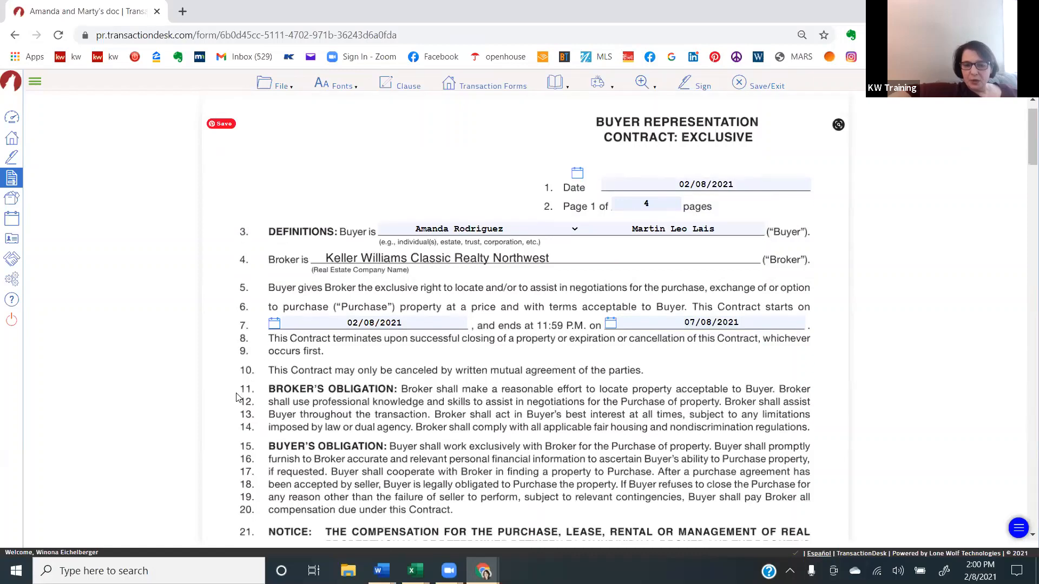
pyautogui.scroll(-2, 236, 397)
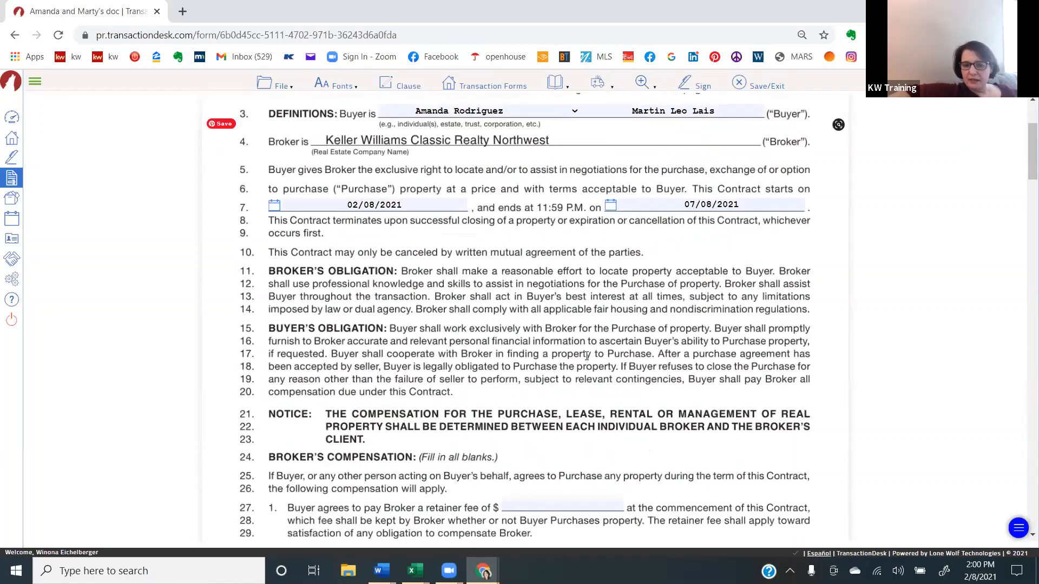
pyautogui.scroll(-1, 582, 360)
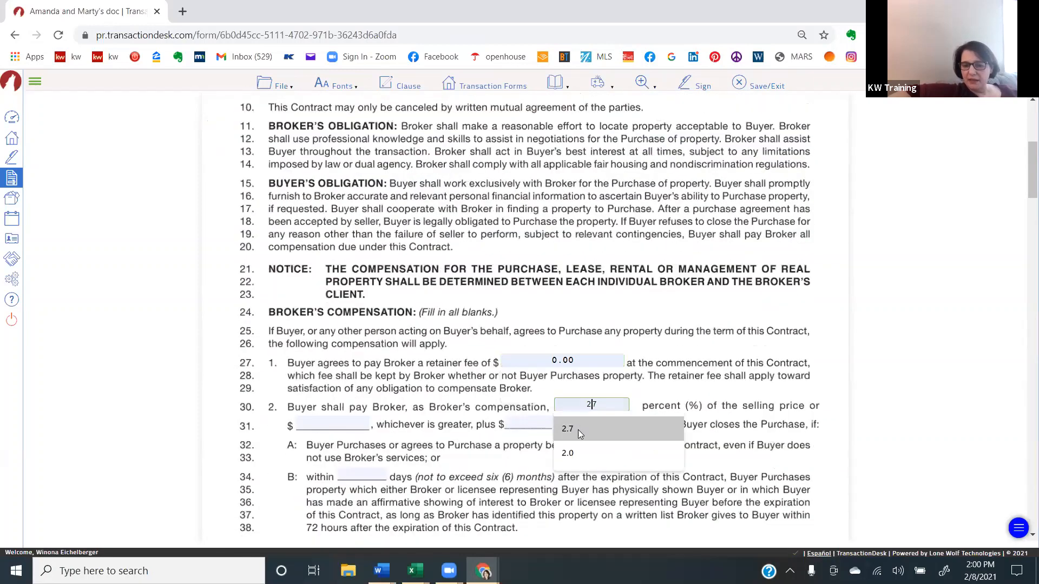
pyautogui.click(578, 430)
pyautogui.click(339, 423)
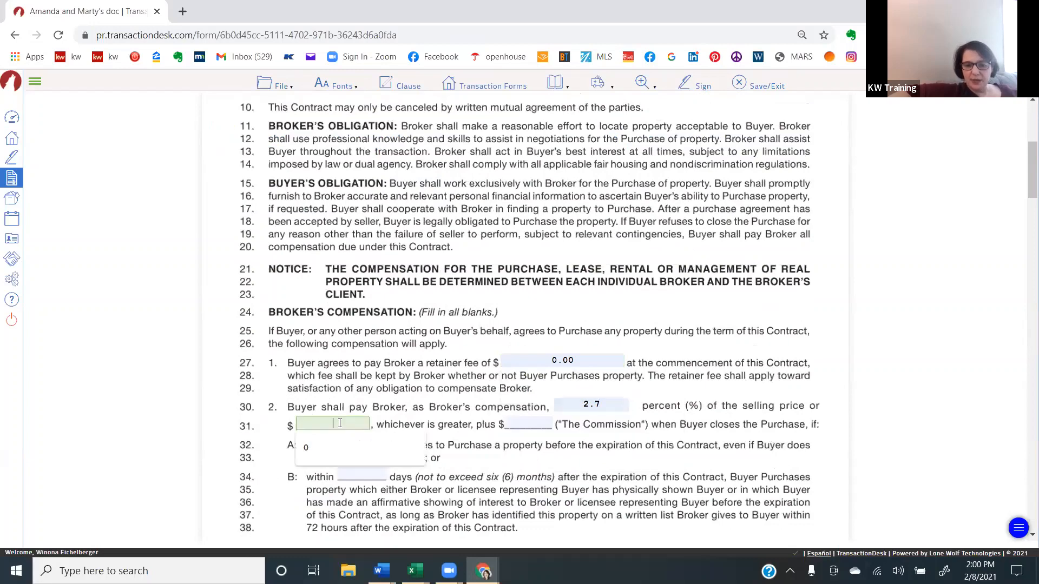
pyautogui.click(333, 444)
pyautogui.click(535, 424)
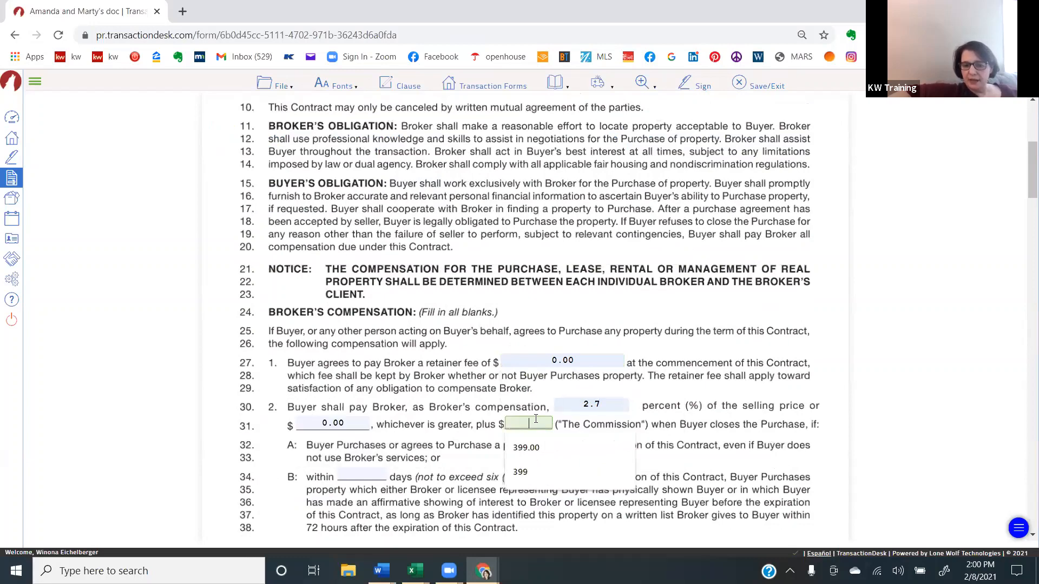
pyautogui.click(535, 451)
pyautogui.click(378, 468)
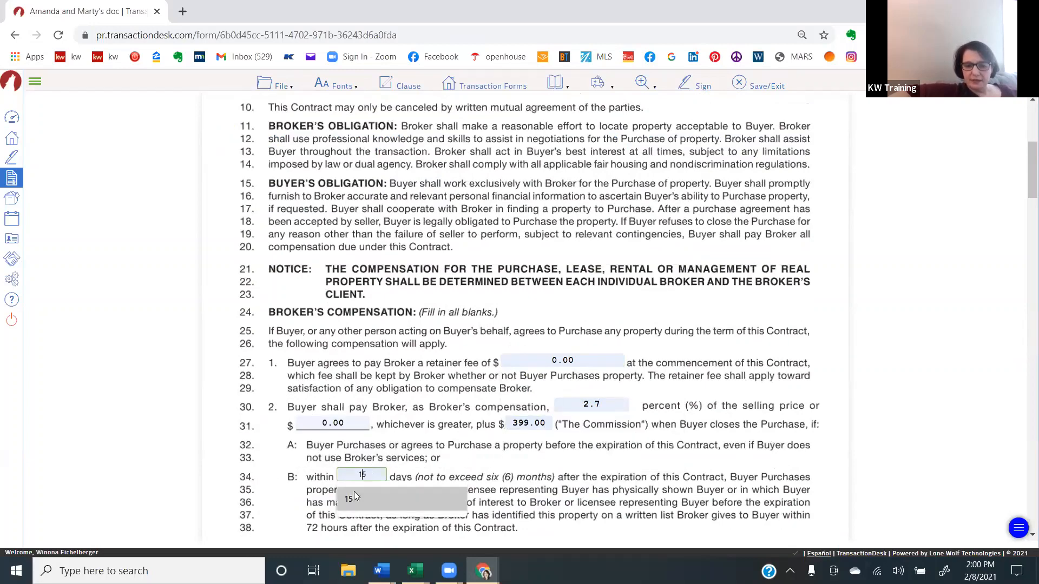
pyautogui.click(354, 491)
pyautogui.scroll(-2, 263, 457)
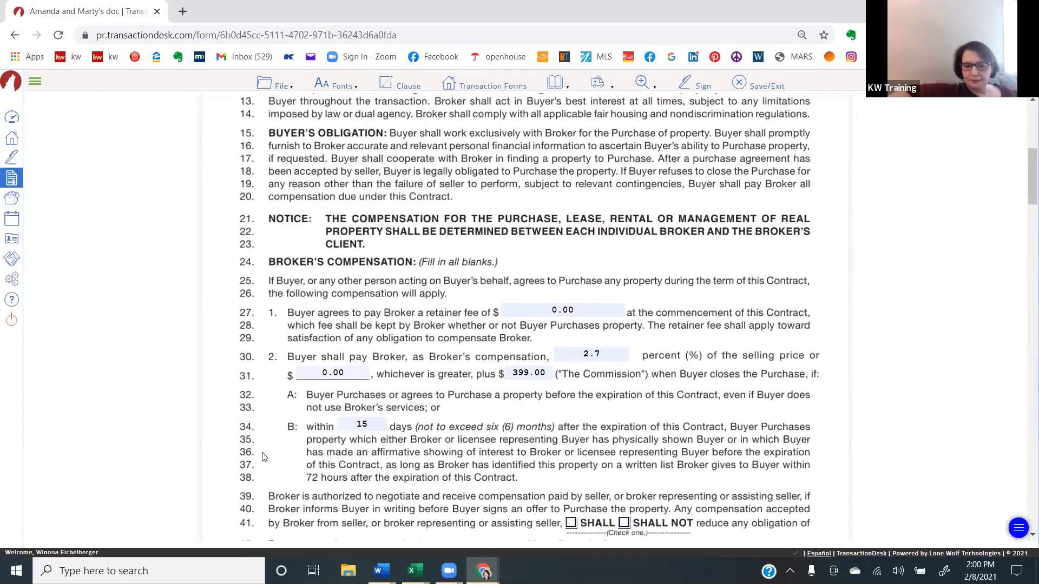
pyautogui.scroll(-1, 577, 226)
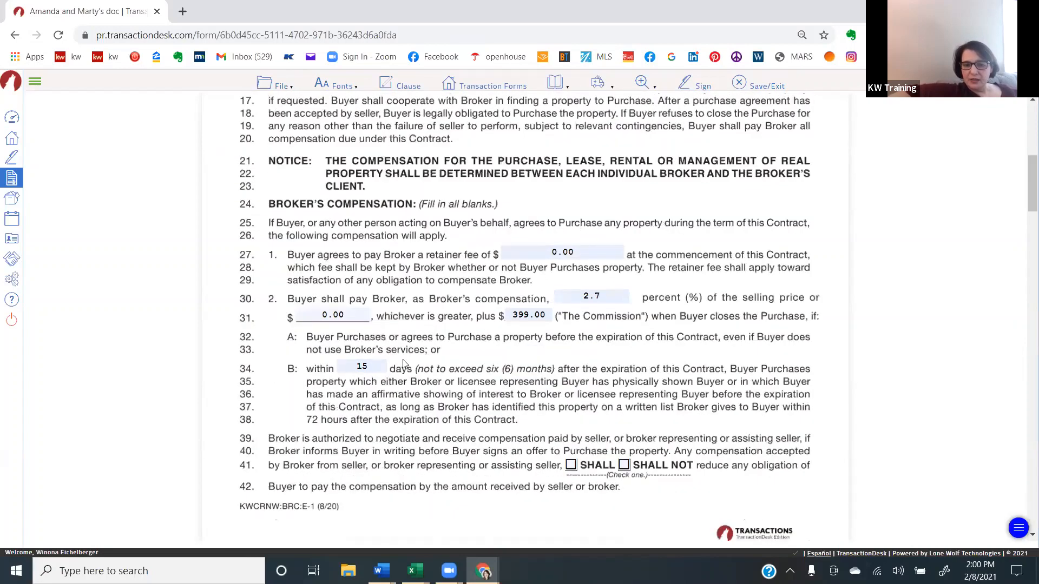
# - Mark that compensation accepted by Broker SHALL reduce Buyer's obligation, and set the general nature of property to Residential/Personal
pyautogui.scroll(-6, 288, 427)
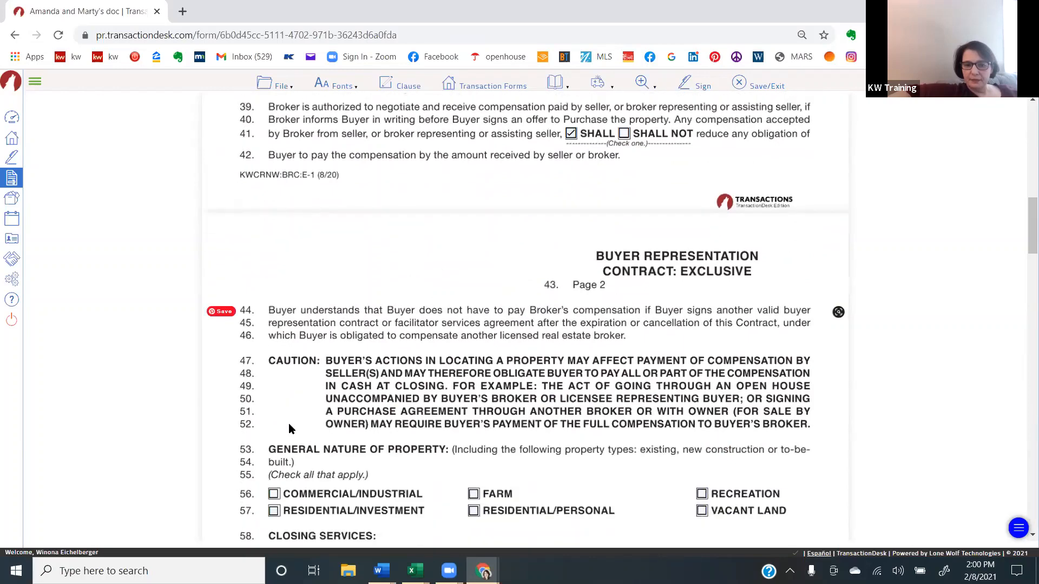
pyautogui.scroll(-1, 470, 255)
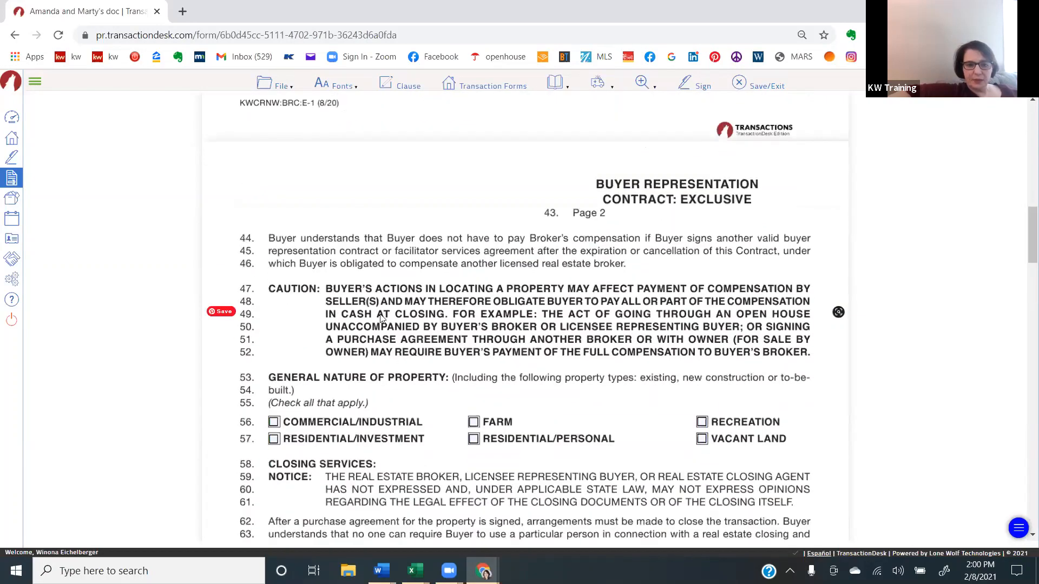
pyautogui.scroll(-3, 380, 318)
# - Choose that Buyer directs Broker to arrange a qualified closing agent and that Buyer will agree to dual agency representation
pyautogui.click(274, 400)
pyautogui.scroll(-1, 280, 406)
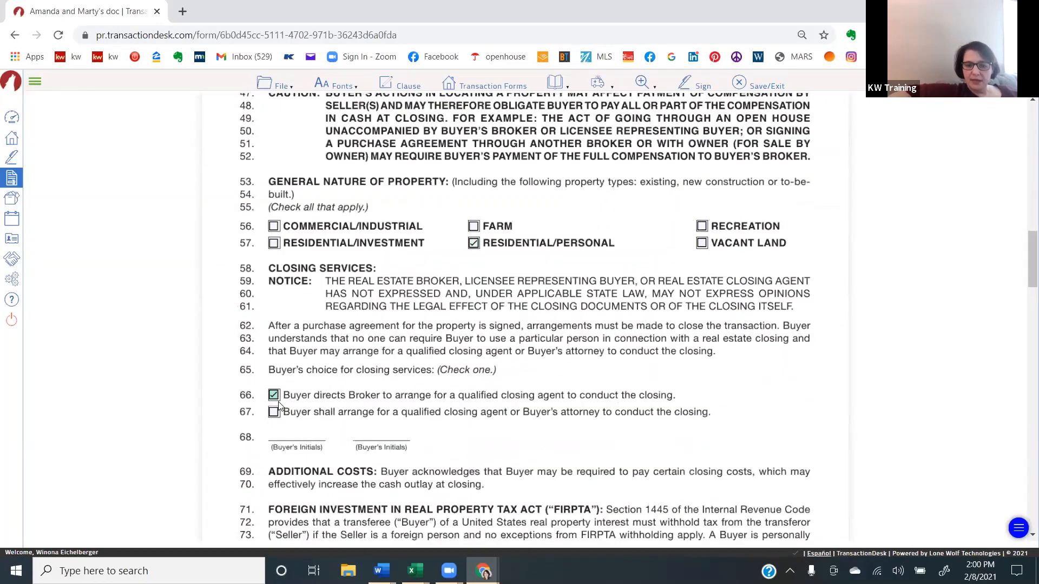
pyautogui.scroll(-1, 279, 406)
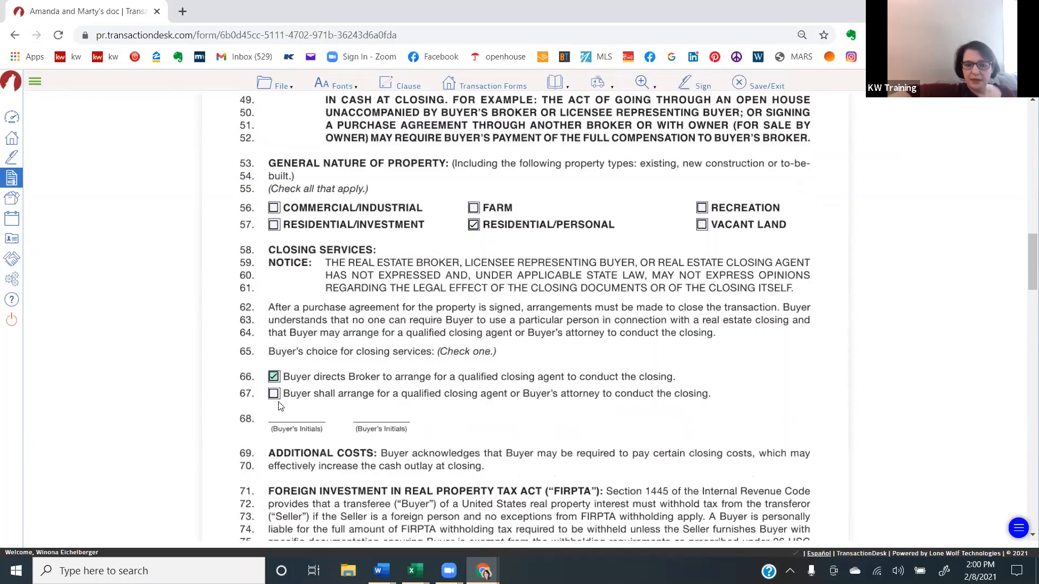
pyautogui.scroll(-7, 275, 379)
pyautogui.scroll(-4, 337, 429)
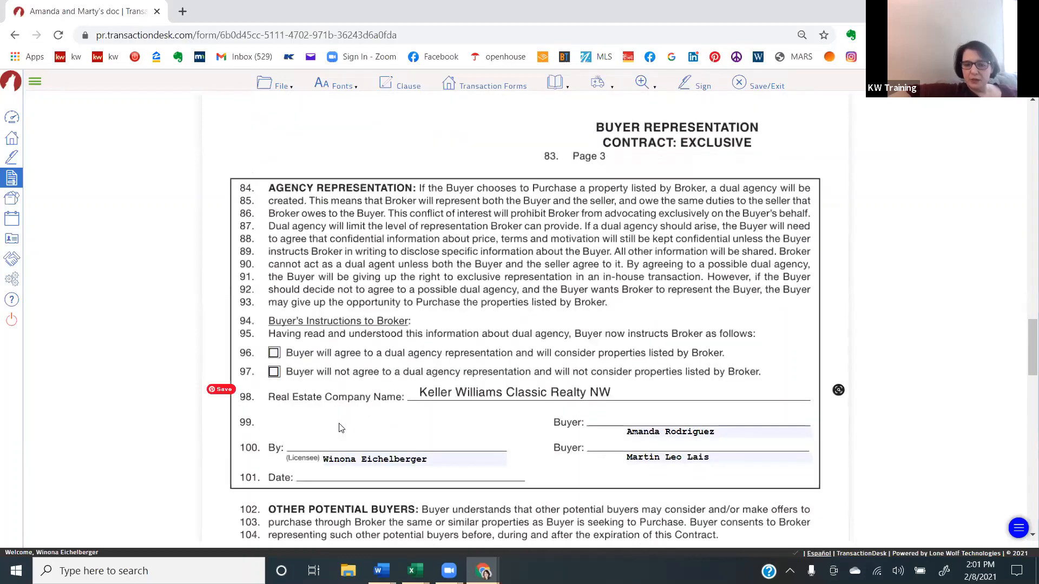
pyautogui.scroll(-1, 339, 429)
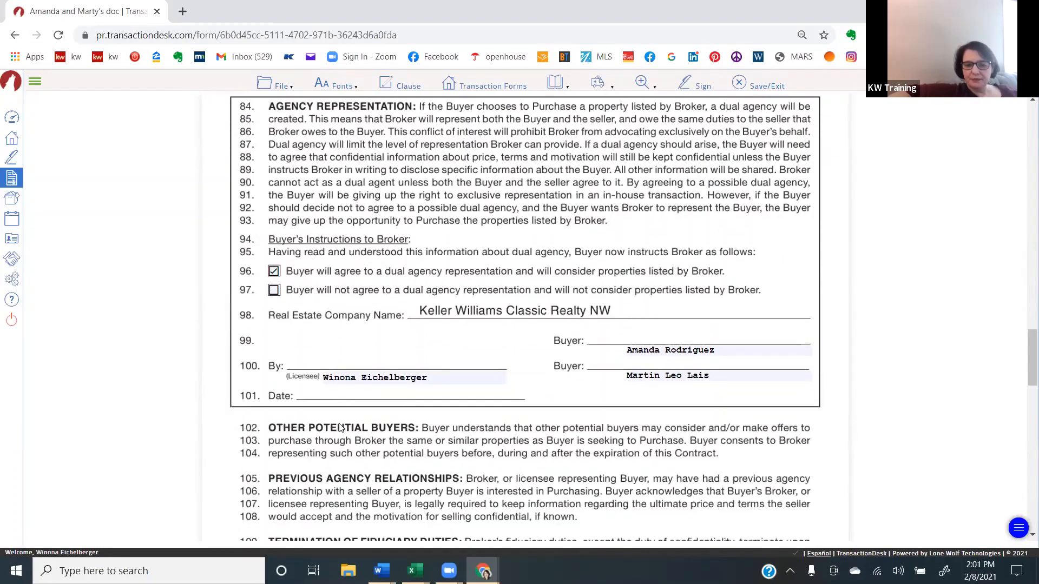
# - Go through the rest of the buyer representation contract to page 4 and save the form
pyautogui.scroll(-1, 339, 428)
pyautogui.scroll(-13, 340, 429)
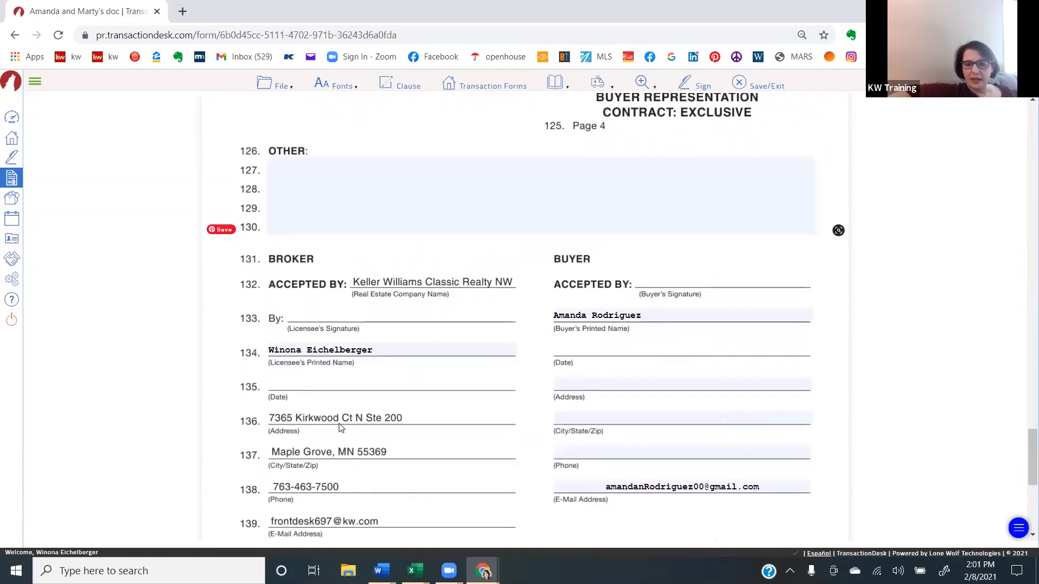
pyautogui.moveTo(278, 92)
pyautogui.moveTo(280, 161)
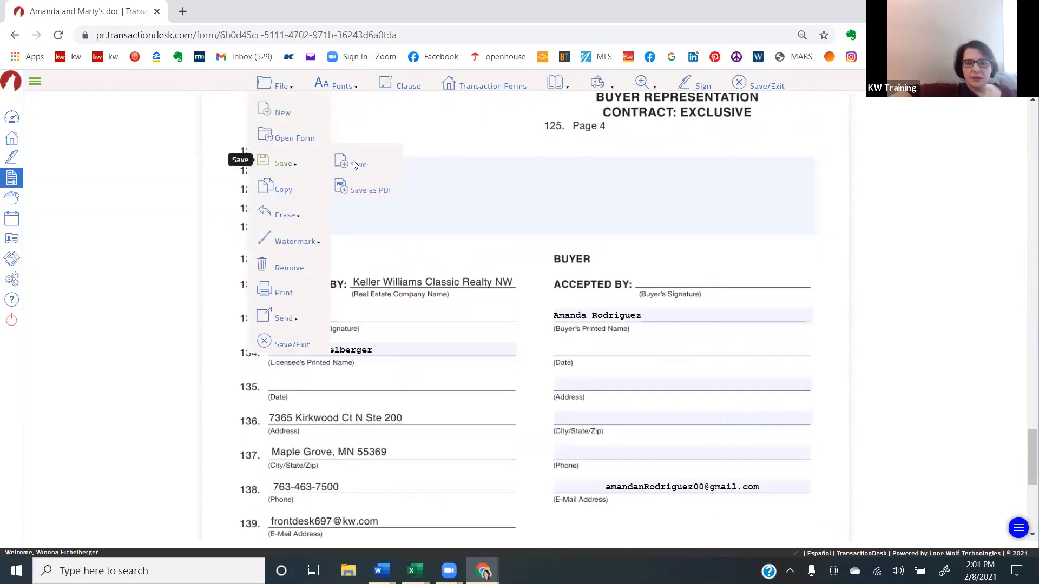
pyautogui.click(357, 164)
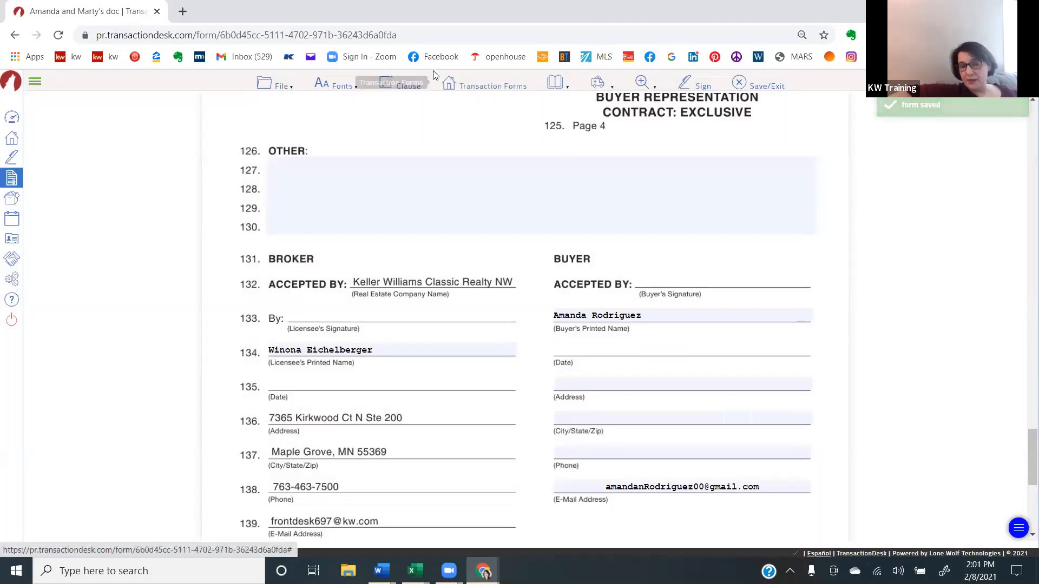
# - Open K.W.C - Brokerage General Disclosure from the transaction's forms and set its commission per transaction to $399
pyautogui.click(495, 81)
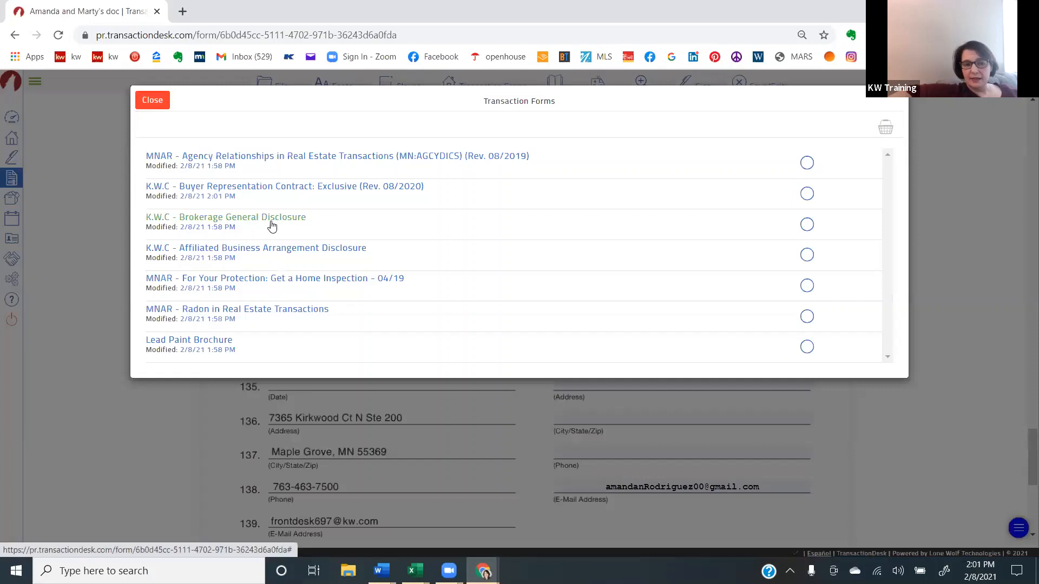
pyautogui.click(272, 226)
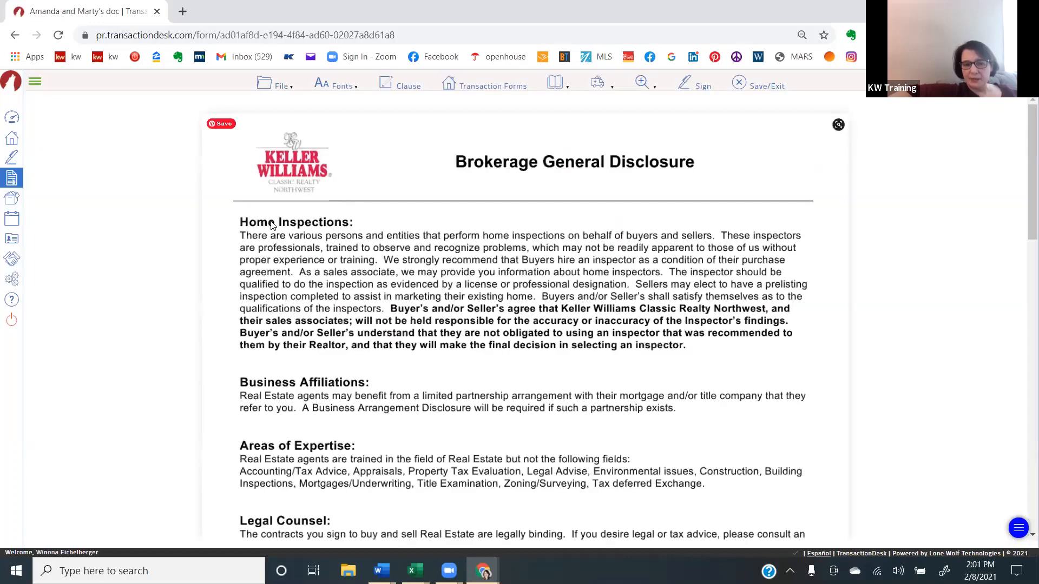
pyautogui.scroll(-8, 272, 226)
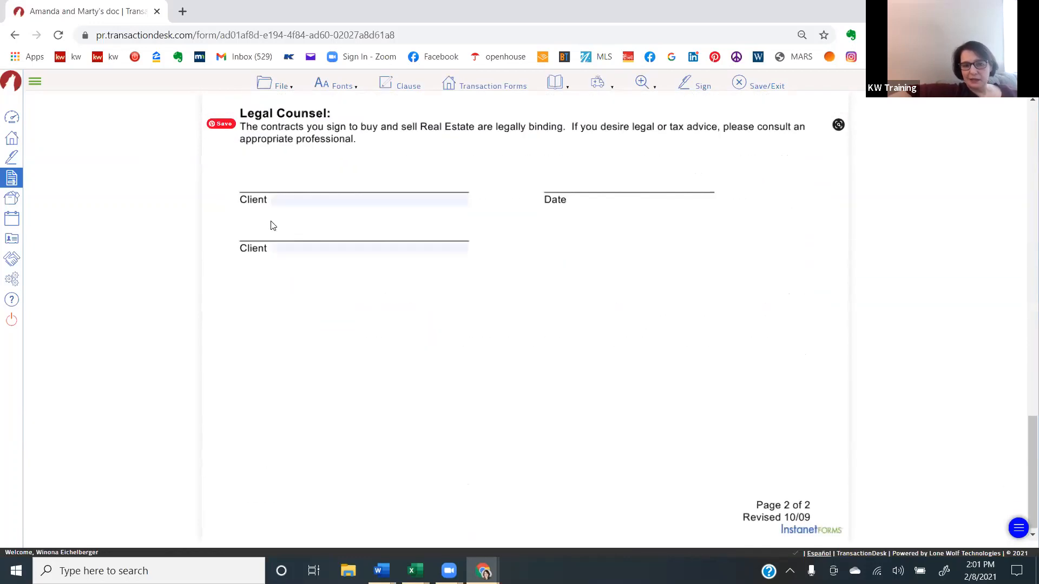
pyautogui.scroll(5, 271, 226)
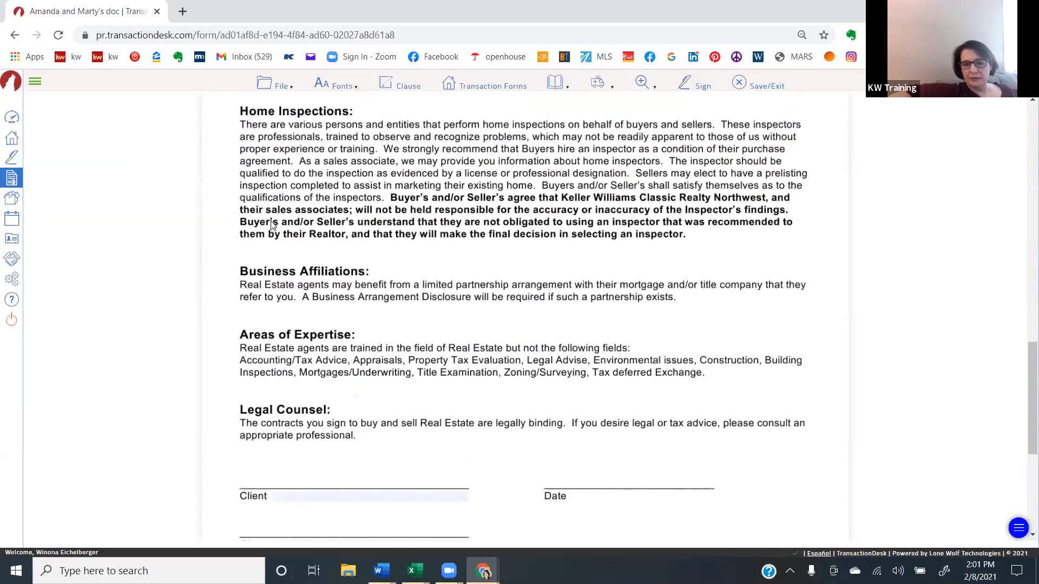
pyautogui.scroll(15, 272, 226)
pyautogui.scroll(-4, 498, 288)
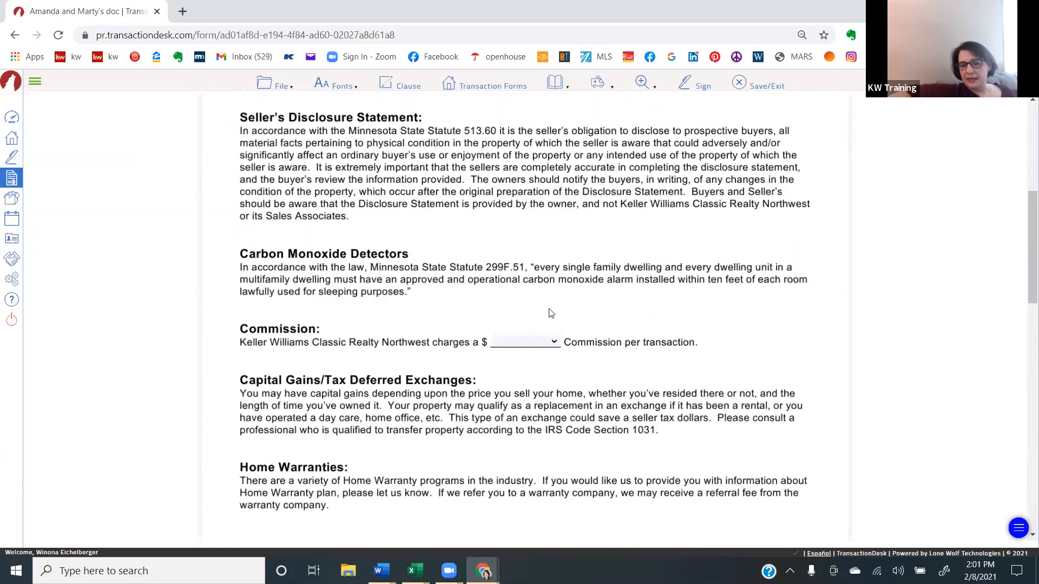
pyautogui.scroll(-1, 550, 314)
pyautogui.click(523, 306)
pyautogui.click(523, 344)
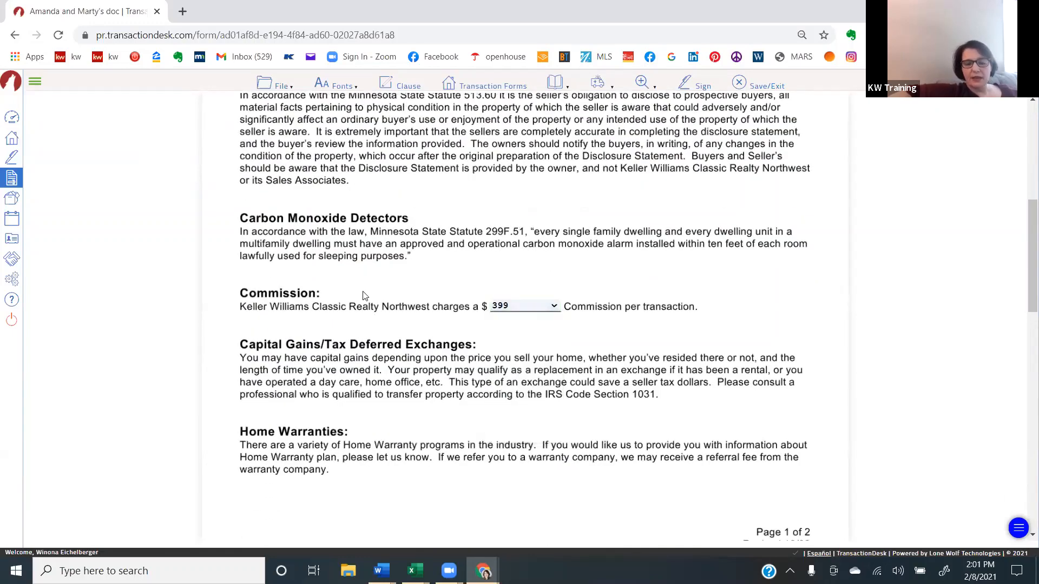
# - Save the brokerage disclosure and exit to the transaction's forms list
pyautogui.click(277, 84)
pyautogui.moveTo(284, 162)
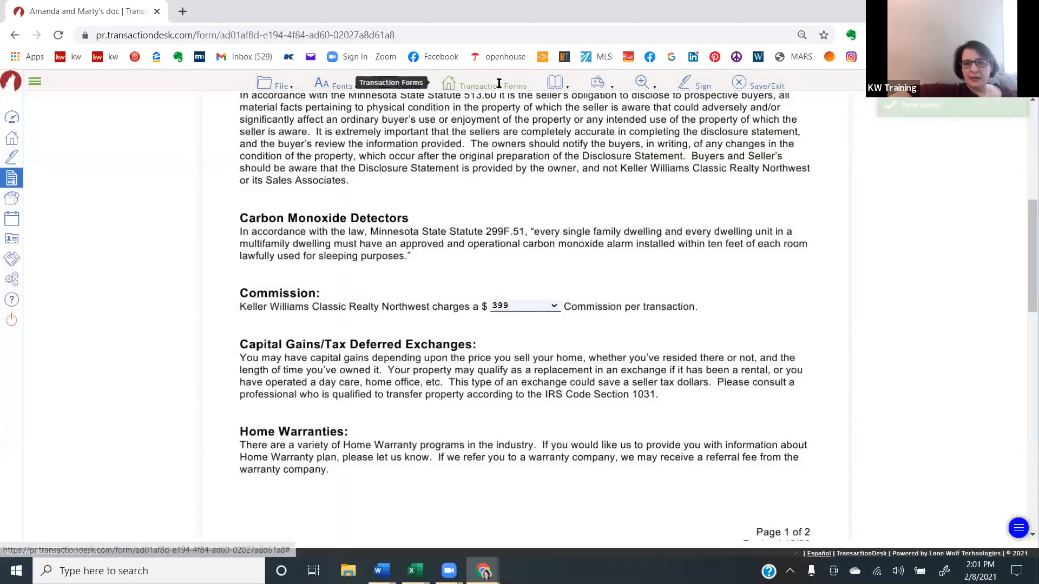
pyautogui.click(499, 83)
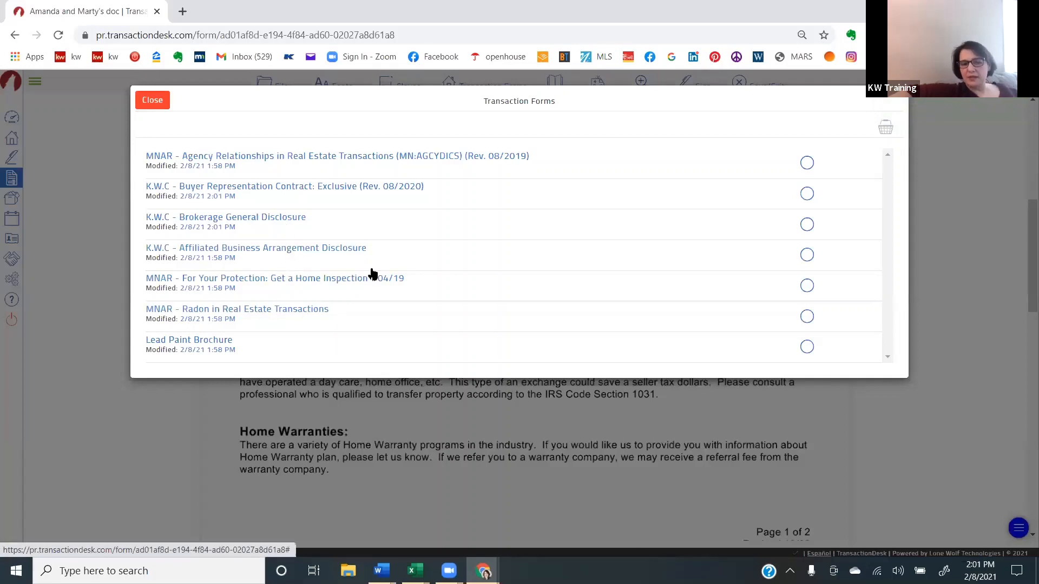
pyautogui.click(152, 99)
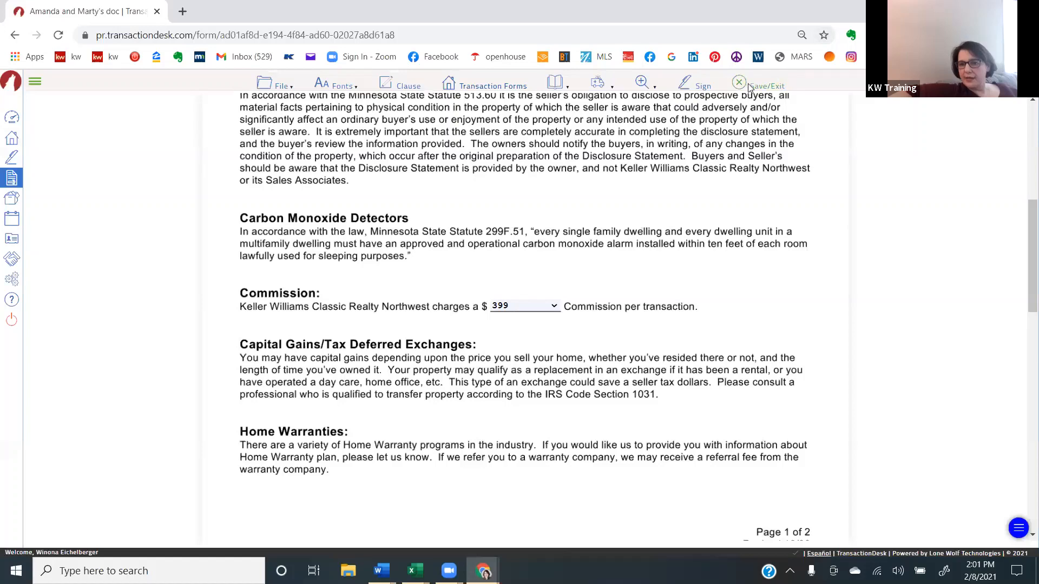
pyautogui.click(750, 85)
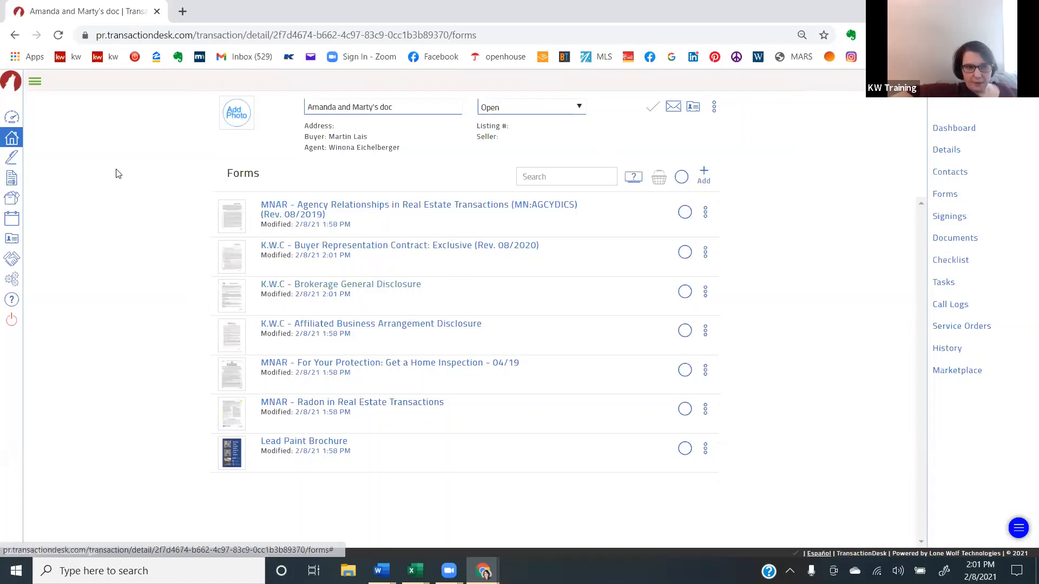
# - Select all of the transaction's forms and send the basket to Authentisign for signing
pyautogui.click(682, 178)
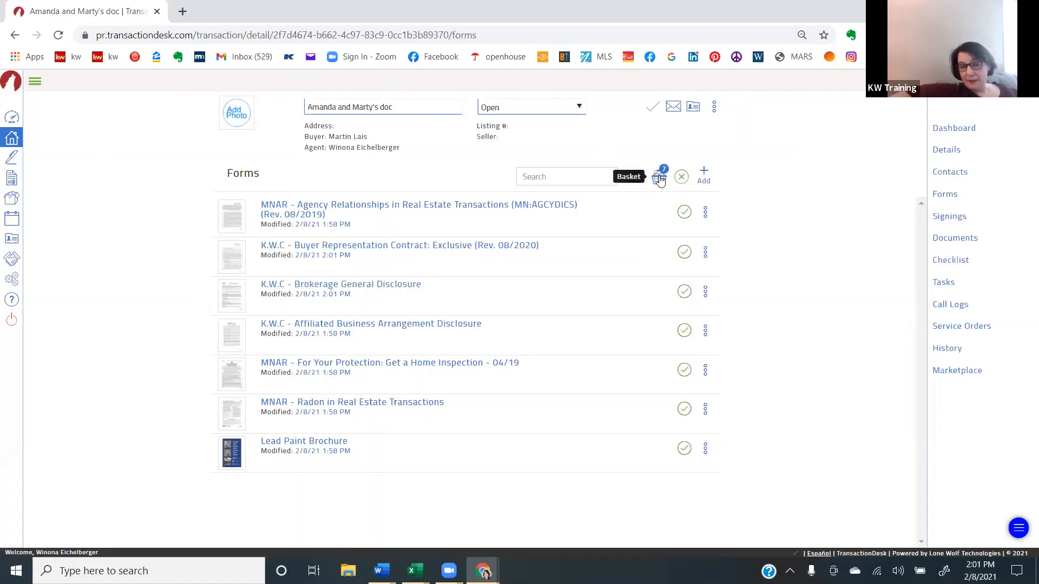
pyautogui.click(659, 177)
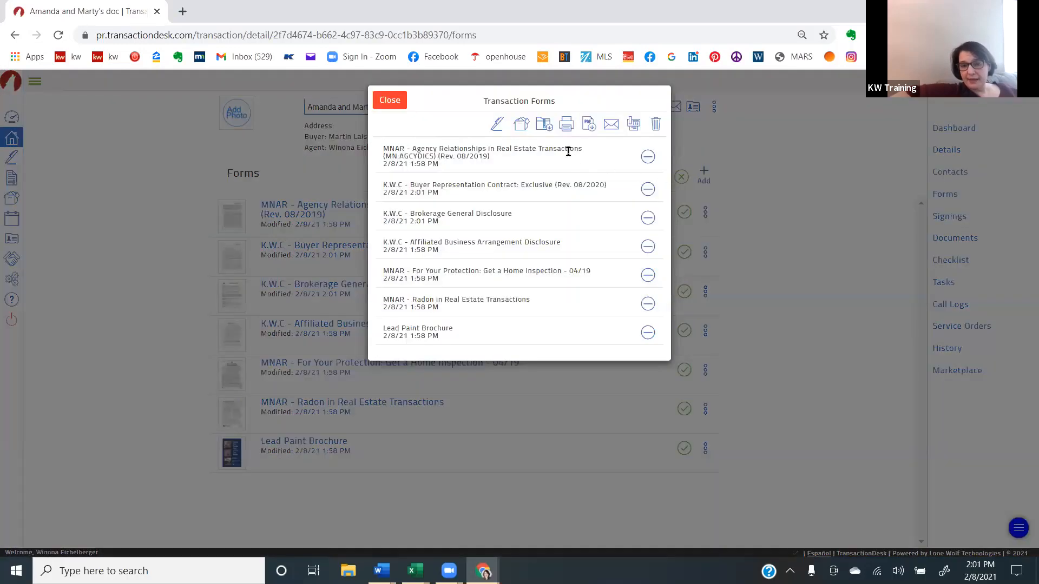
pyautogui.click(496, 125)
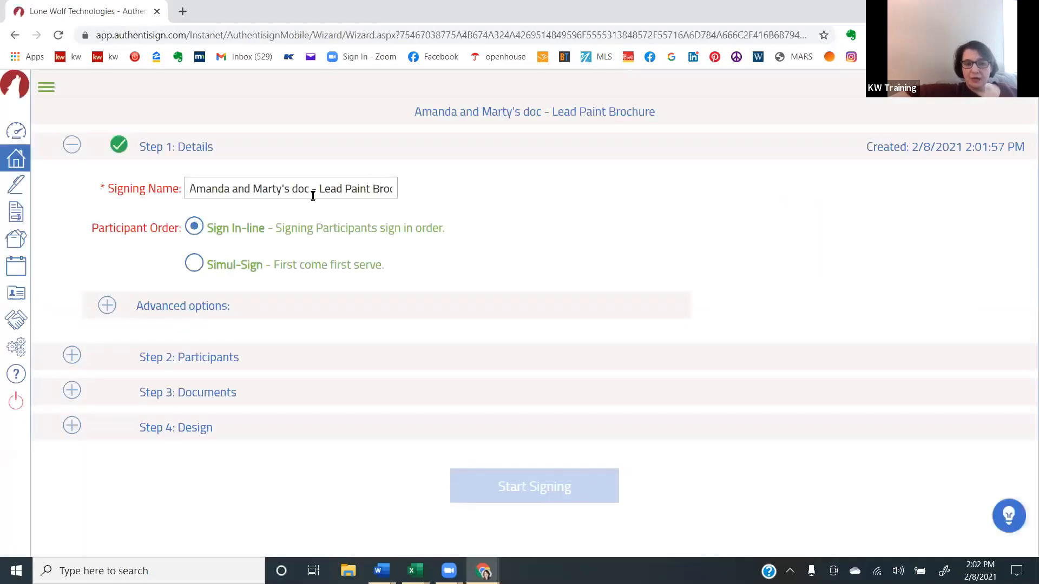
# - Rename the signing with the clients' first names followed by "Buyers docs" and set the participant order to Simul-Sign
pyautogui.moveTo(314, 189); pyautogui.dragTo(518, 193)
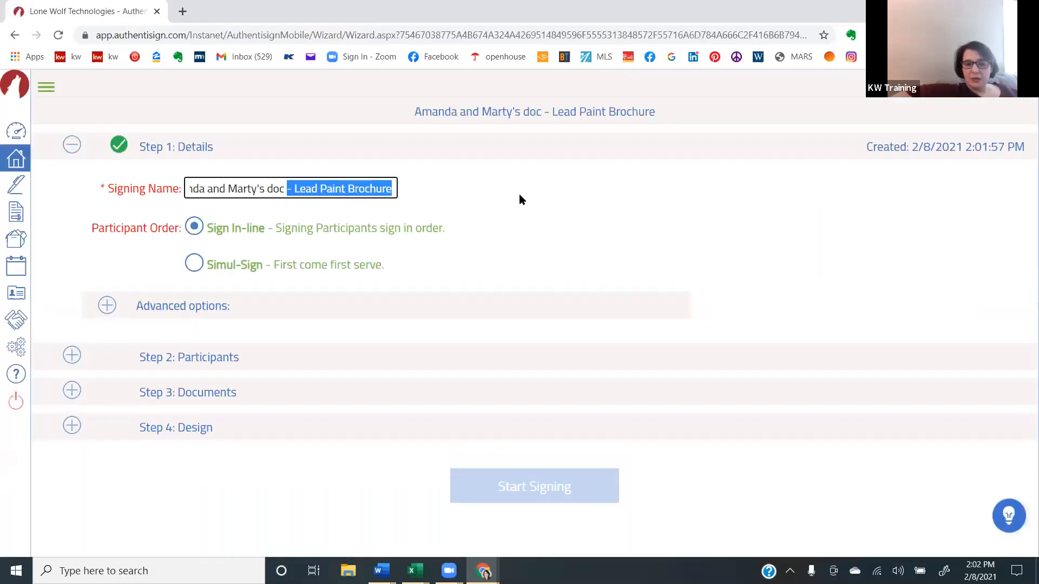
pyautogui.press('BackSpace')
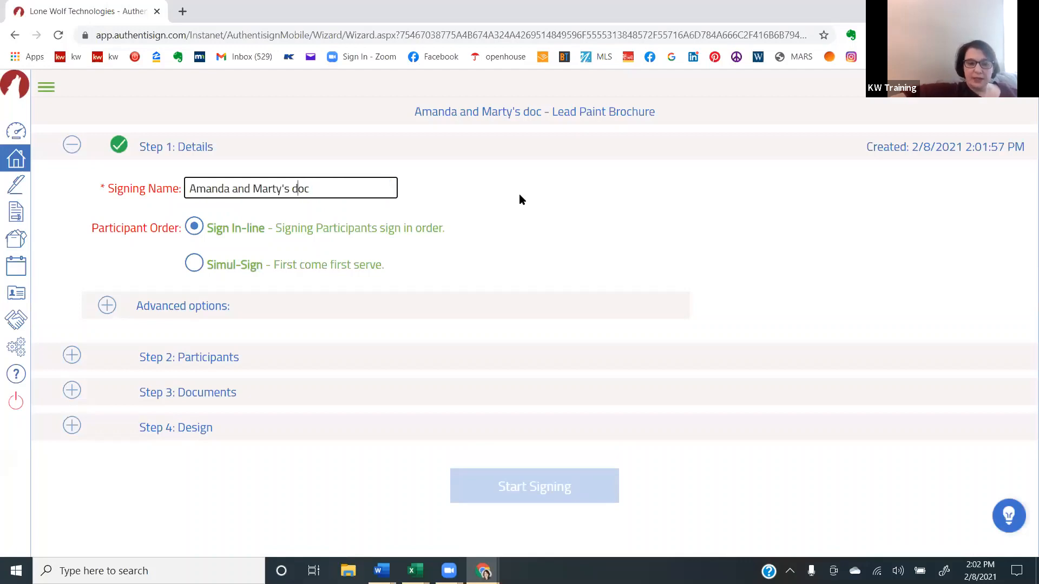
pyautogui.write('B uyer')
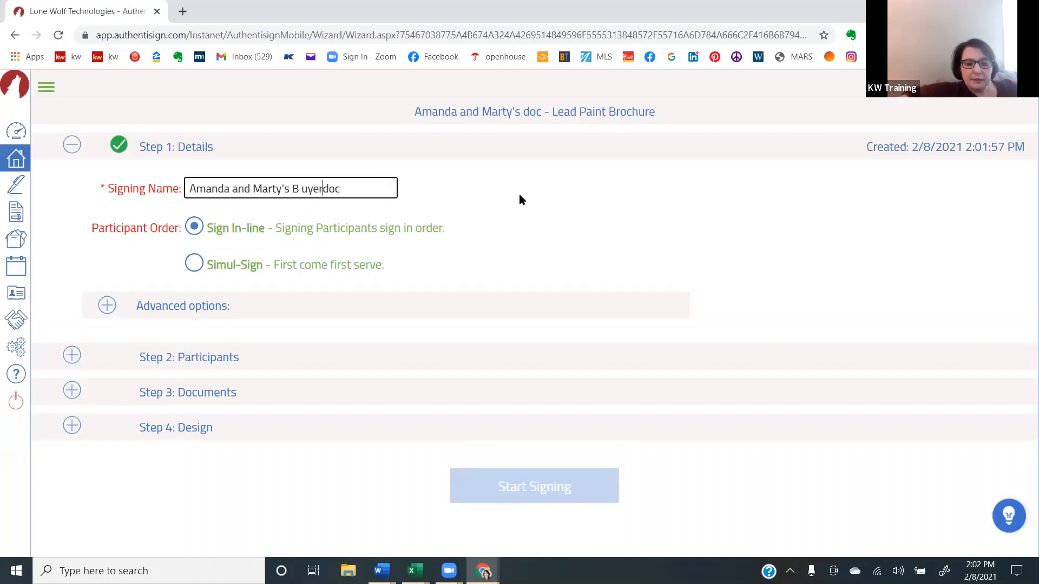
pyautogui.write('s')
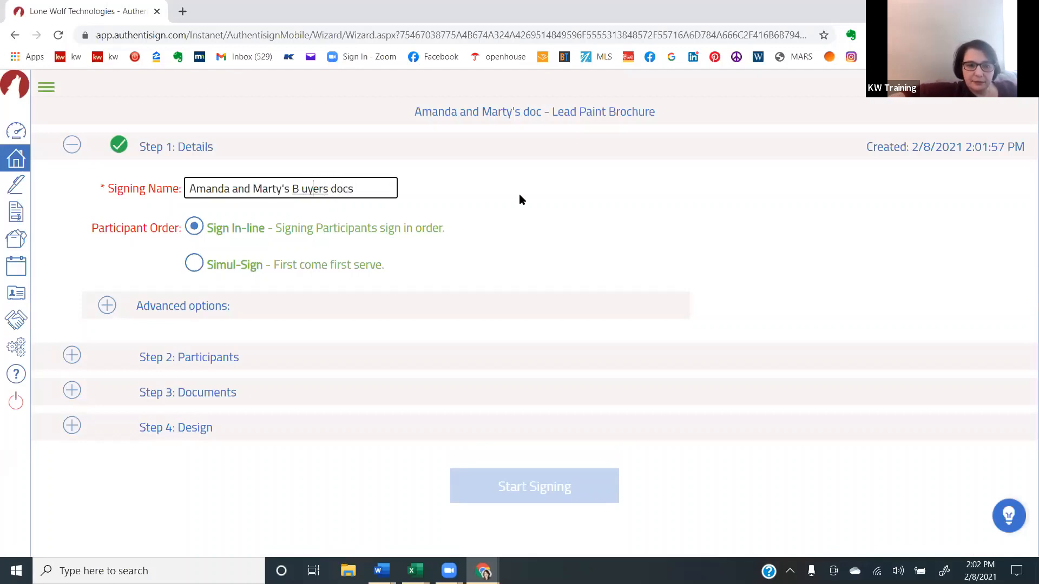
pyautogui.press('BackSpace')
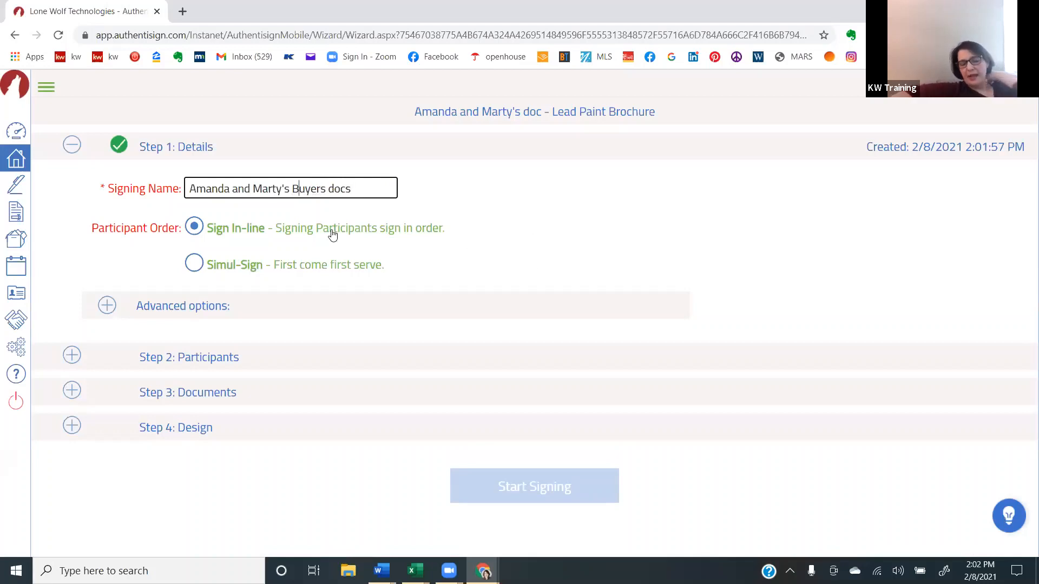
pyautogui.click(191, 263)
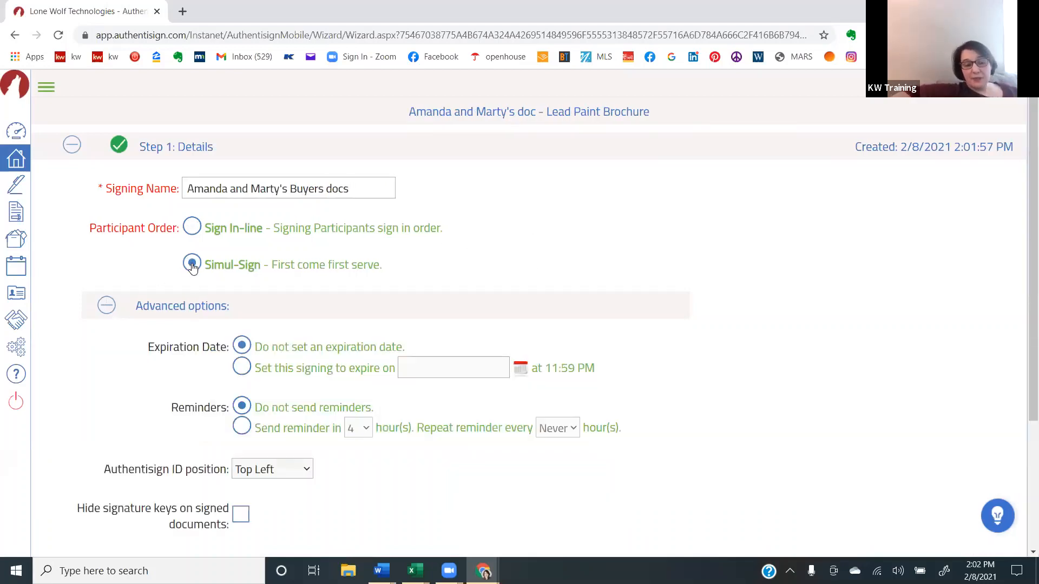
# - Add all of the transaction's contacts as signing participants, with the agent as Remote Signer, and save the system layout mappings
pyautogui.scroll(-3, 63, 381)
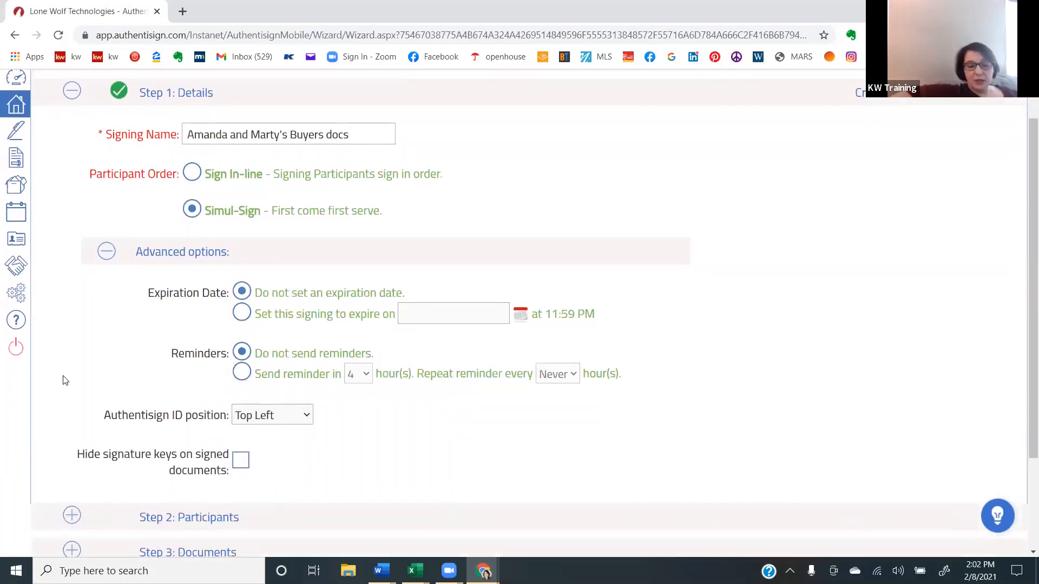
pyautogui.scroll(-1, 63, 381)
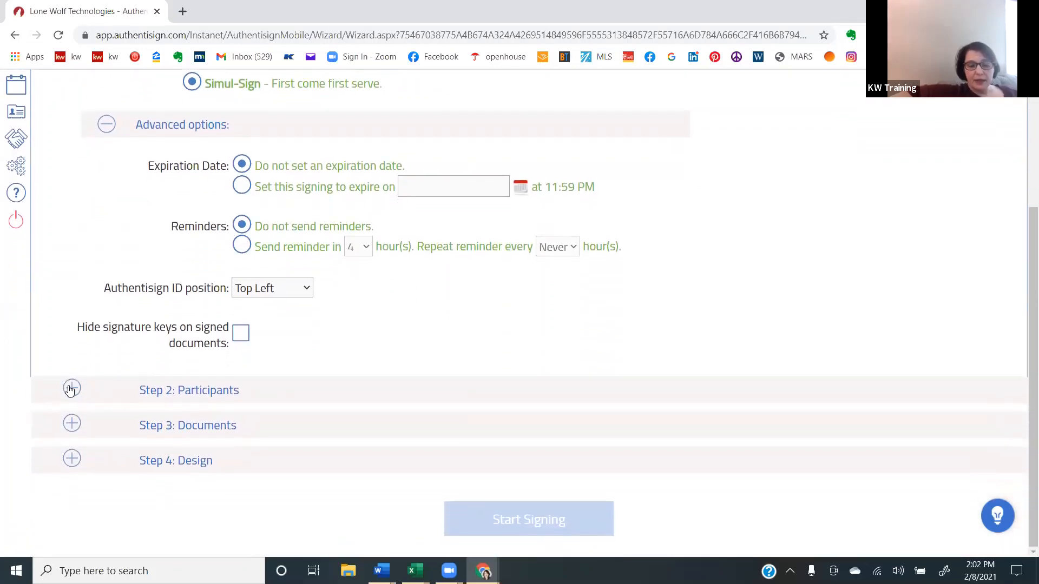
pyautogui.click(72, 388)
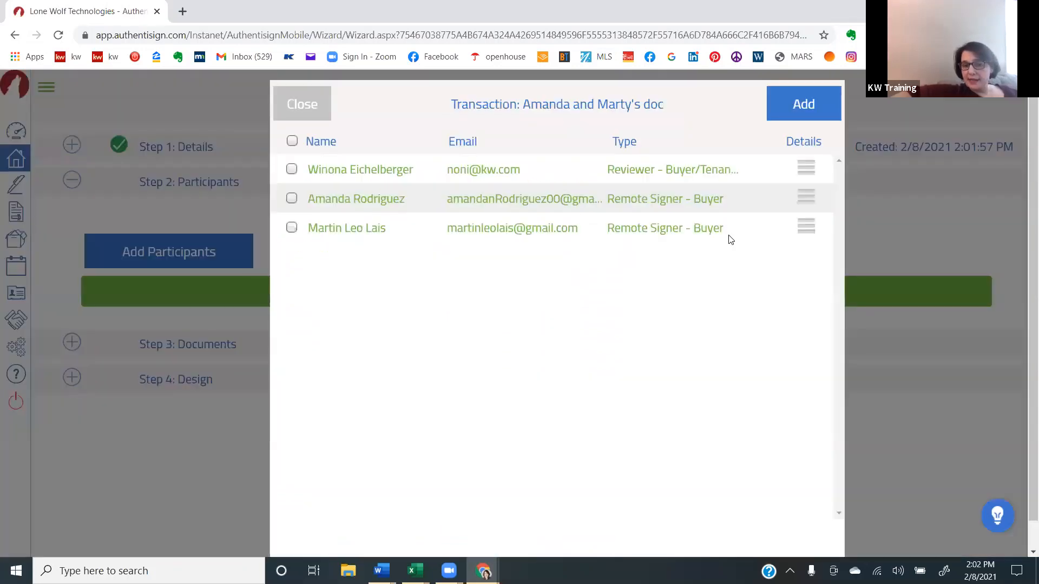
pyautogui.click(292, 144)
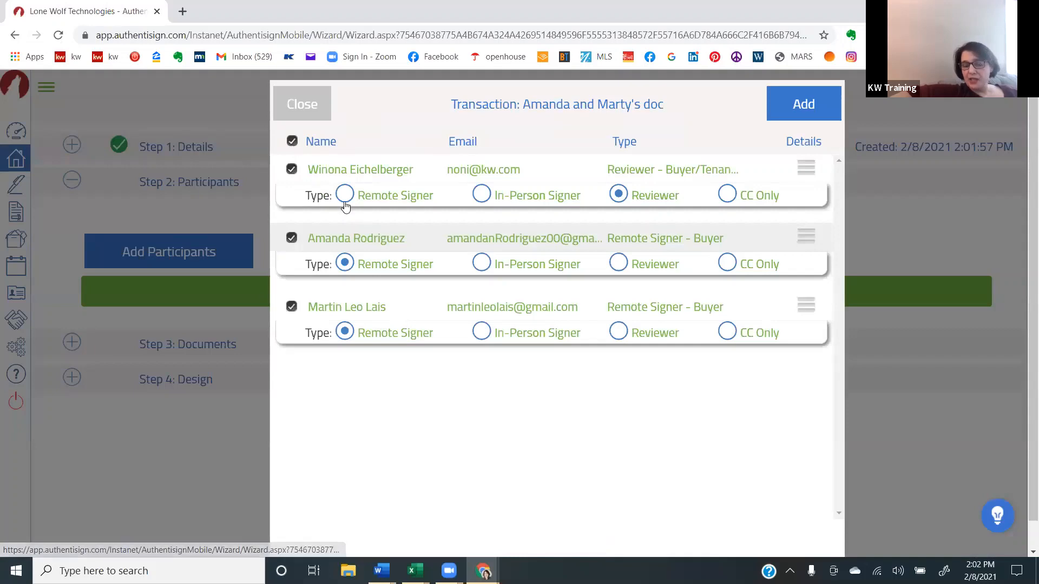
pyautogui.click(344, 205)
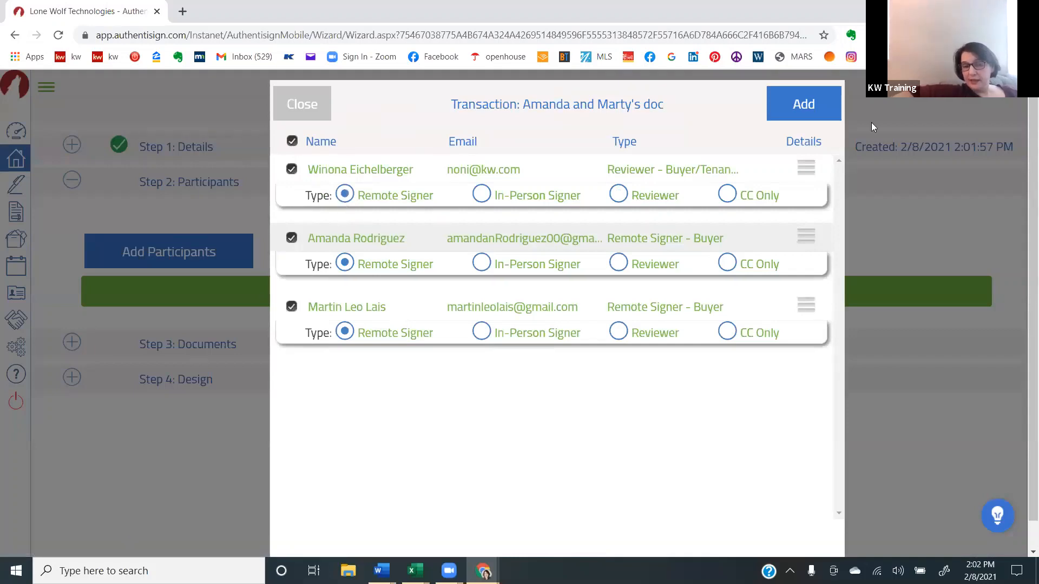
pyautogui.click(804, 106)
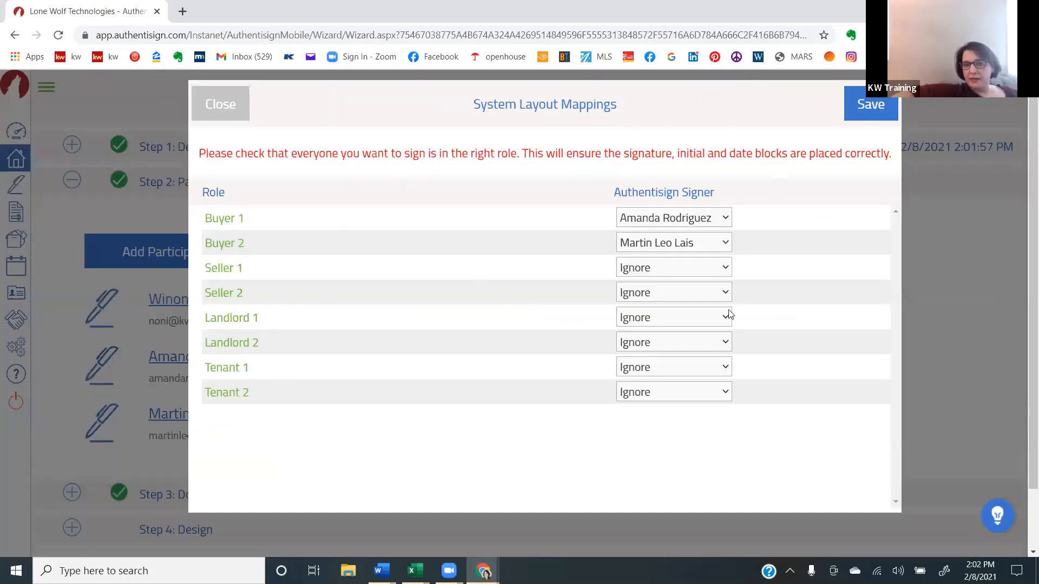
pyautogui.click(865, 102)
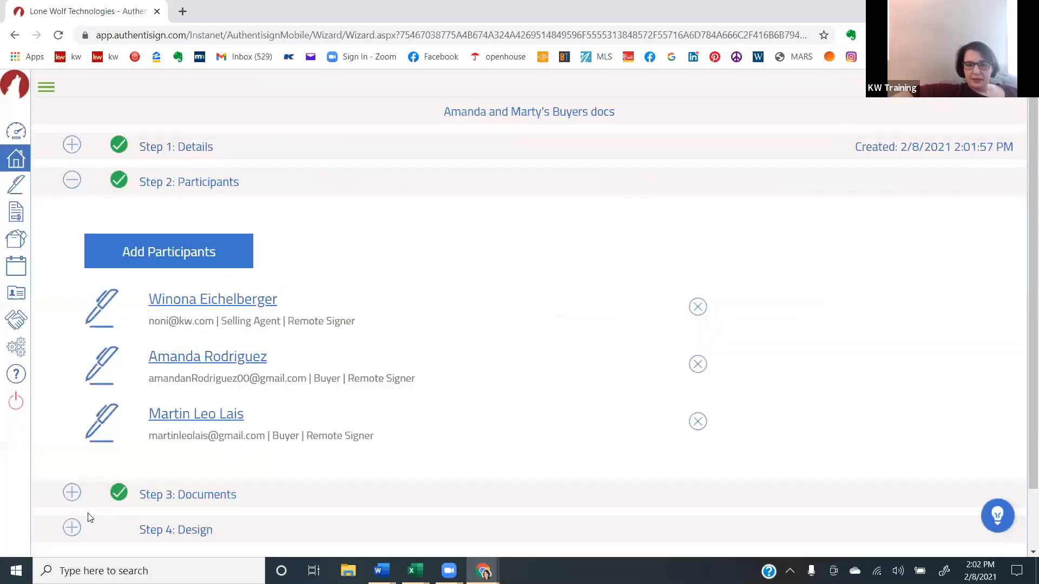
# - In the signing's documents, move the agency relationships form below the buyer representation contract and return it to first place
pyautogui.scroll(-2, 82, 511)
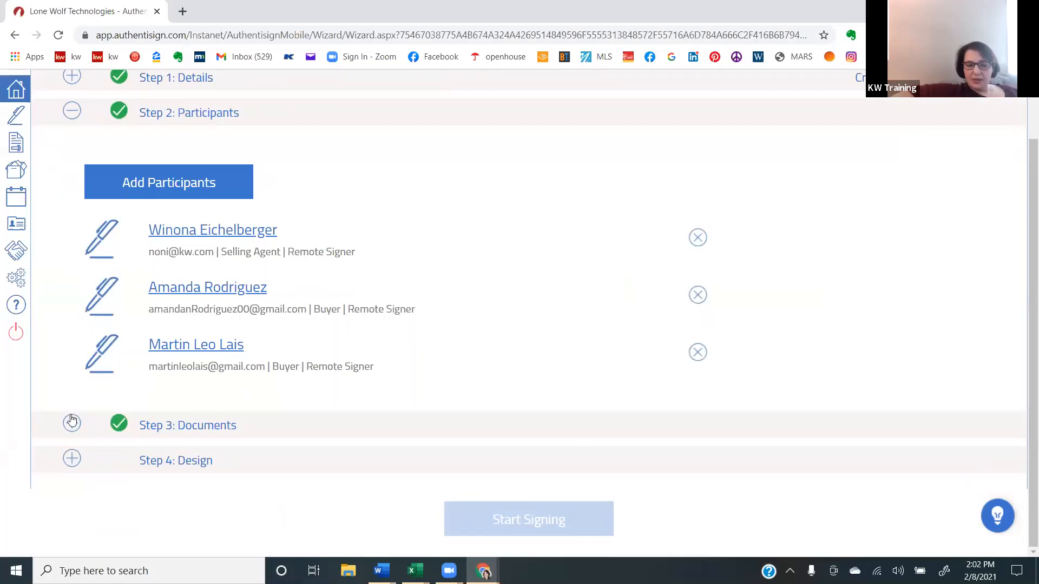
pyautogui.click(72, 422)
pyautogui.scroll(-2, 71, 420)
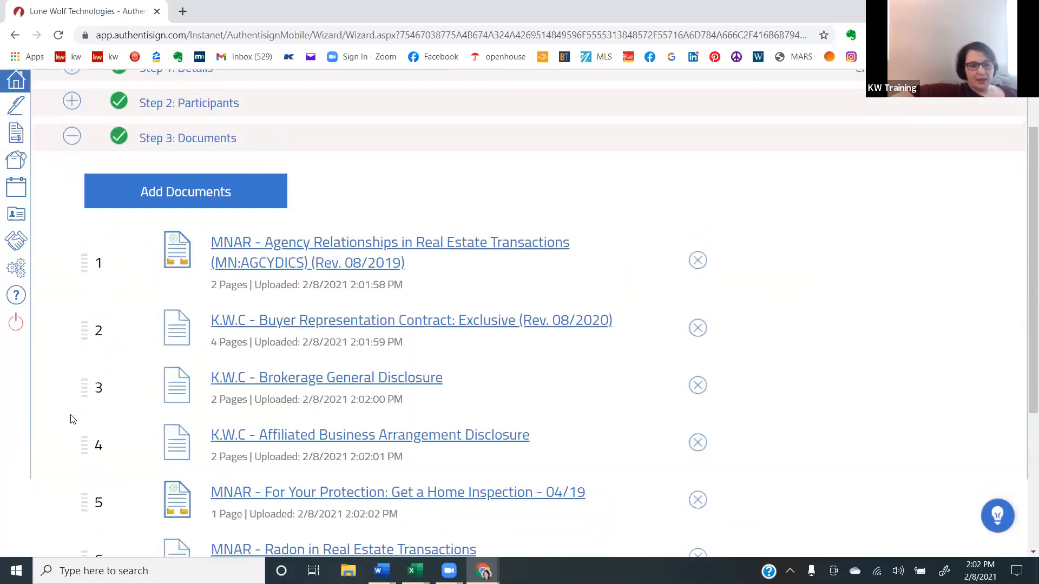
pyautogui.scroll(-3, 72, 420)
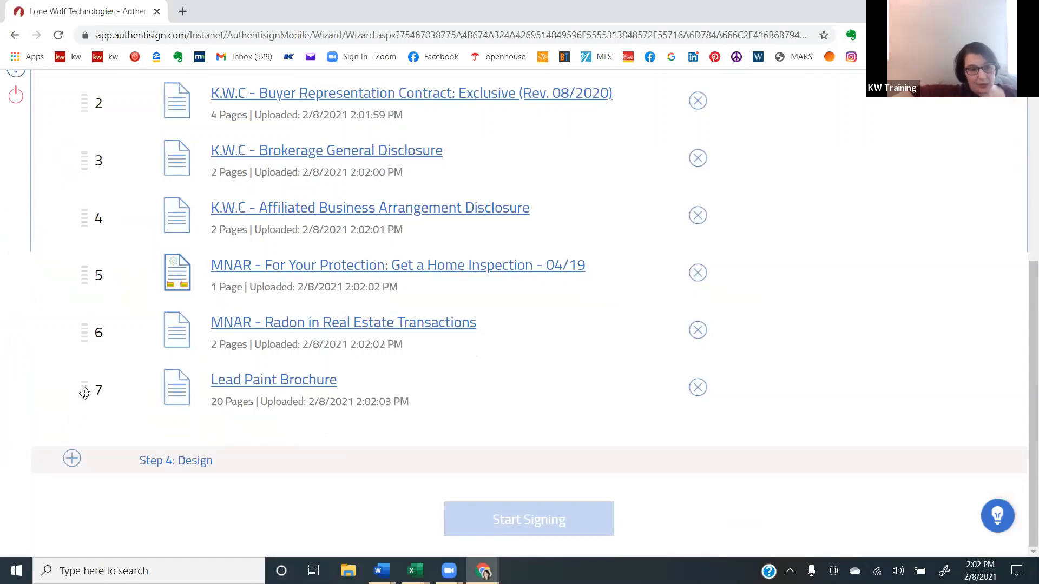
pyautogui.moveTo(83, 395)
pyautogui.mouseDown()
pyautogui.moveTo(86, 204)
pyautogui.moveTo(95, 463)
pyautogui.mouseUp()
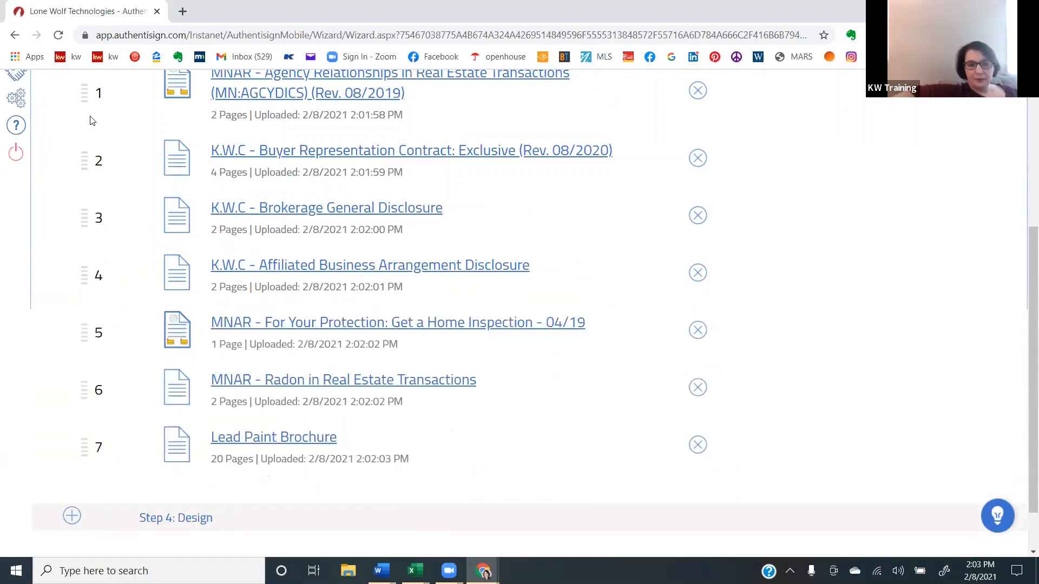
pyautogui.moveTo(84, 93); pyautogui.dragTo(83, 321)
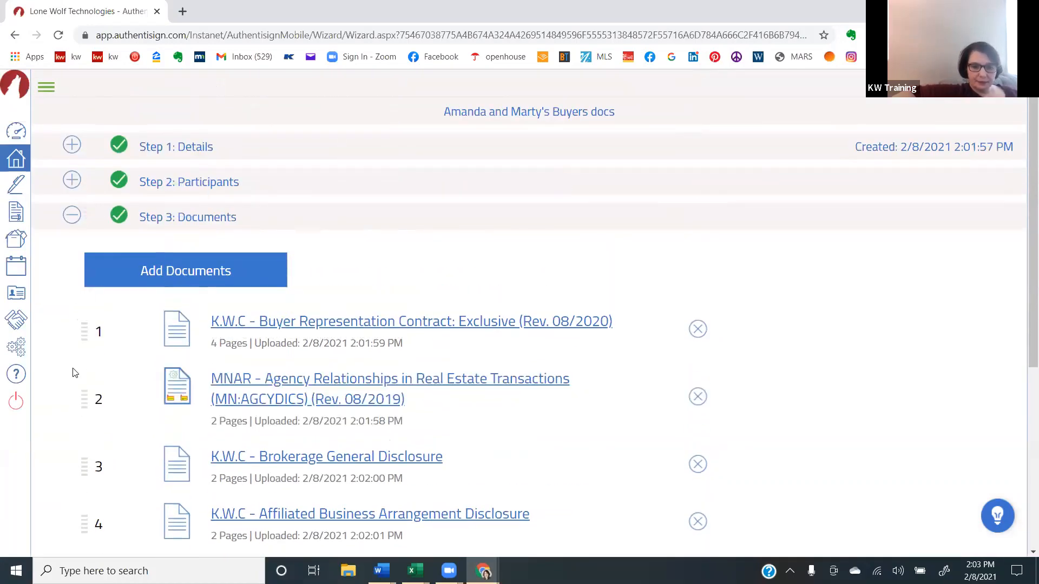
pyautogui.moveTo(85, 400); pyautogui.dragTo(93, 324)
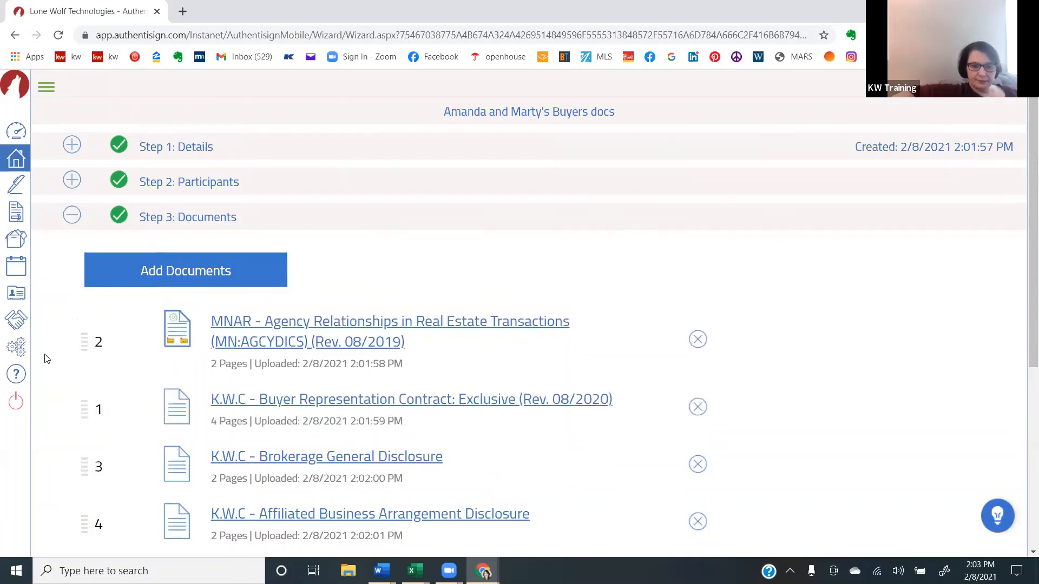
# - Open the signing's Design step and examine the signature fields on the agency relationships form
pyautogui.scroll(-6, 59, 387)
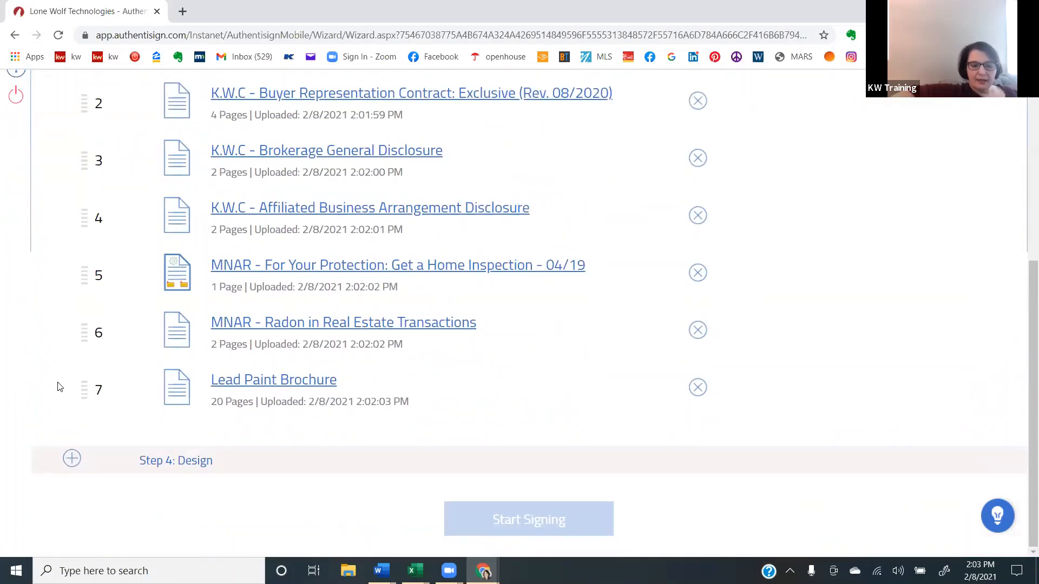
pyautogui.click(72, 460)
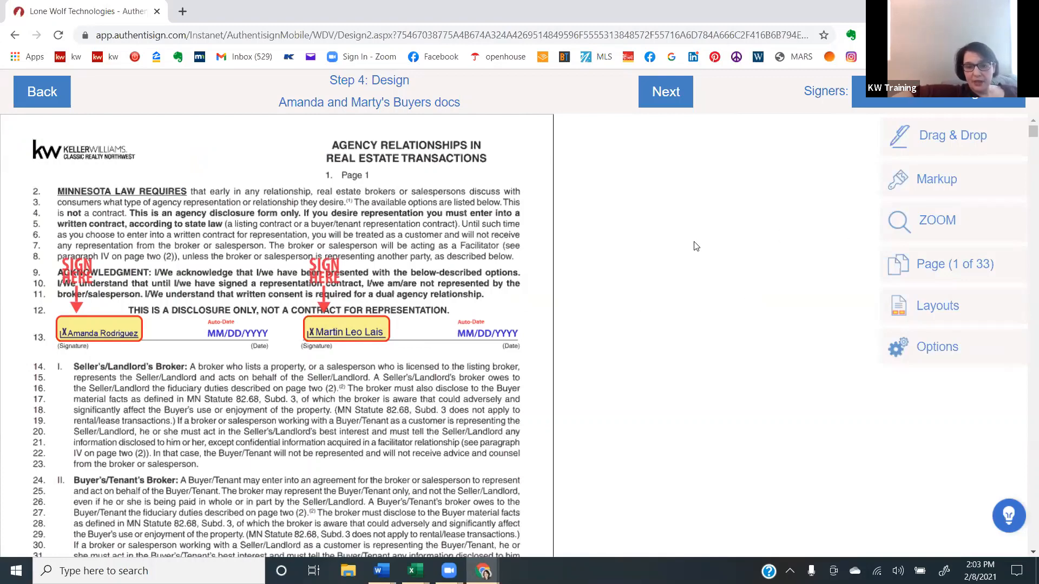
pyautogui.scroll(-2, 695, 246)
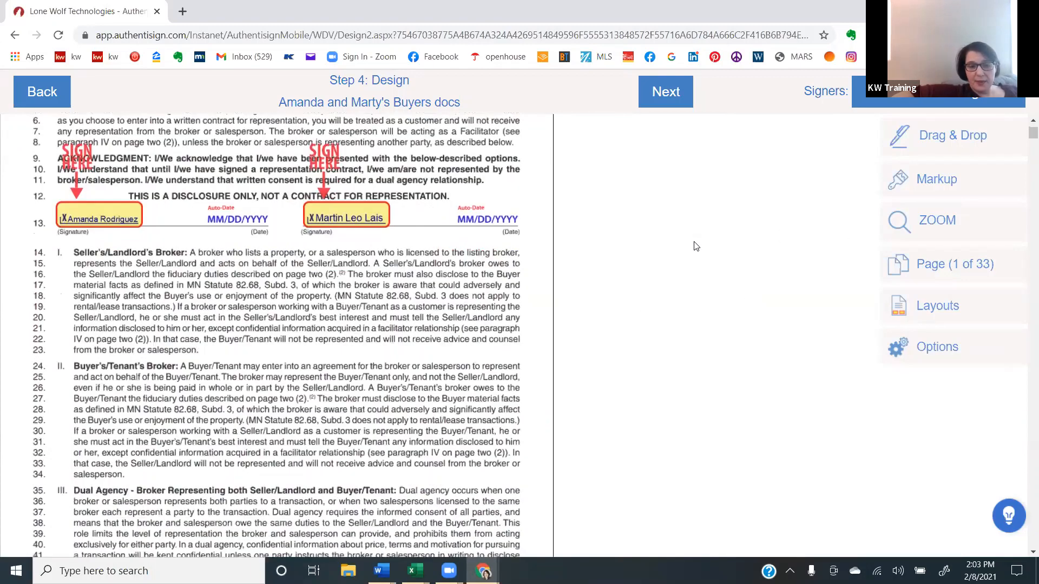
pyautogui.scroll(-1, 696, 246)
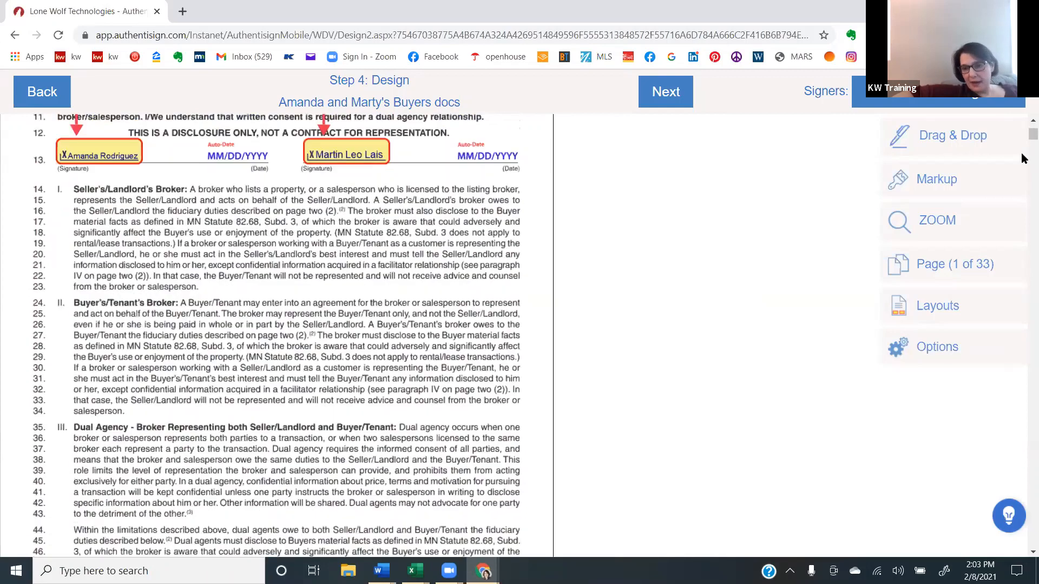
pyautogui.scroll(2, 1022, 159)
# - Add a Signer Name field for the first buyer beneath their signature line on the agency relationships form
pyautogui.click(952, 136)
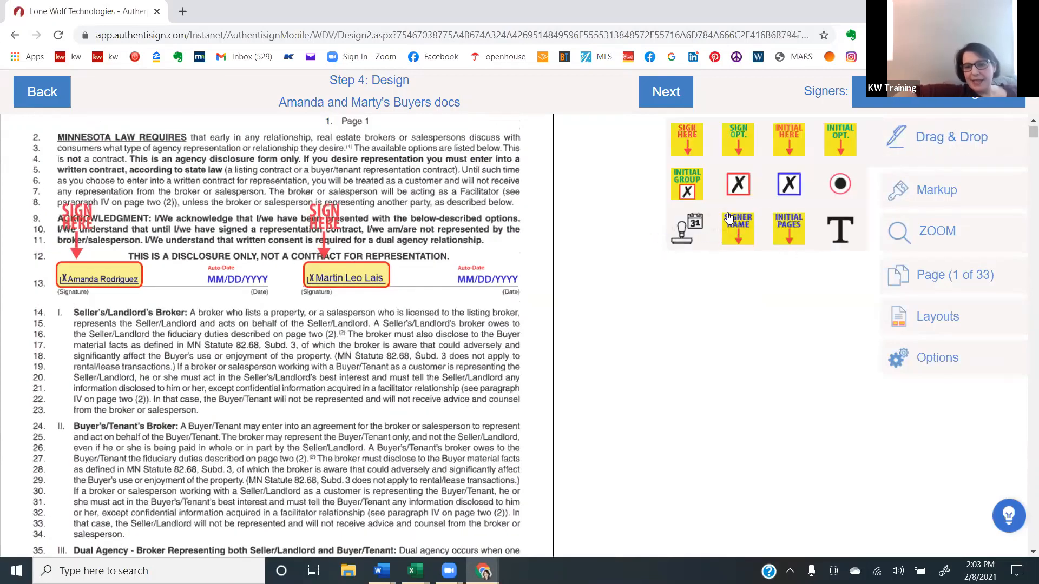
pyautogui.click(937, 97)
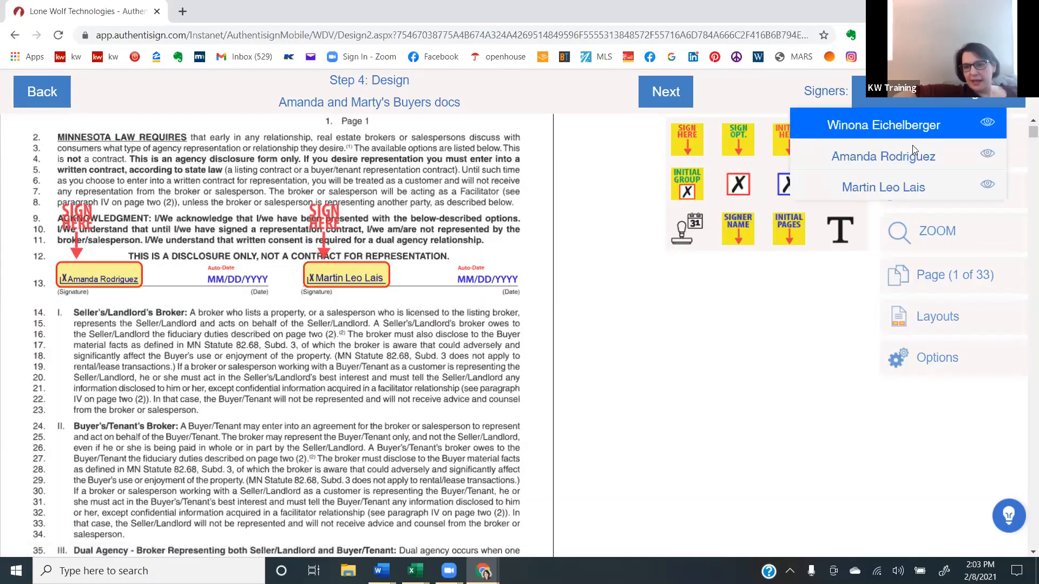
pyautogui.click(912, 154)
pyautogui.moveTo(728, 238)
pyautogui.mouseDown()
pyautogui.moveTo(576, 232)
pyautogui.moveTo(232, 322)
pyautogui.moveTo(130, 316)
pyautogui.mouseUp()
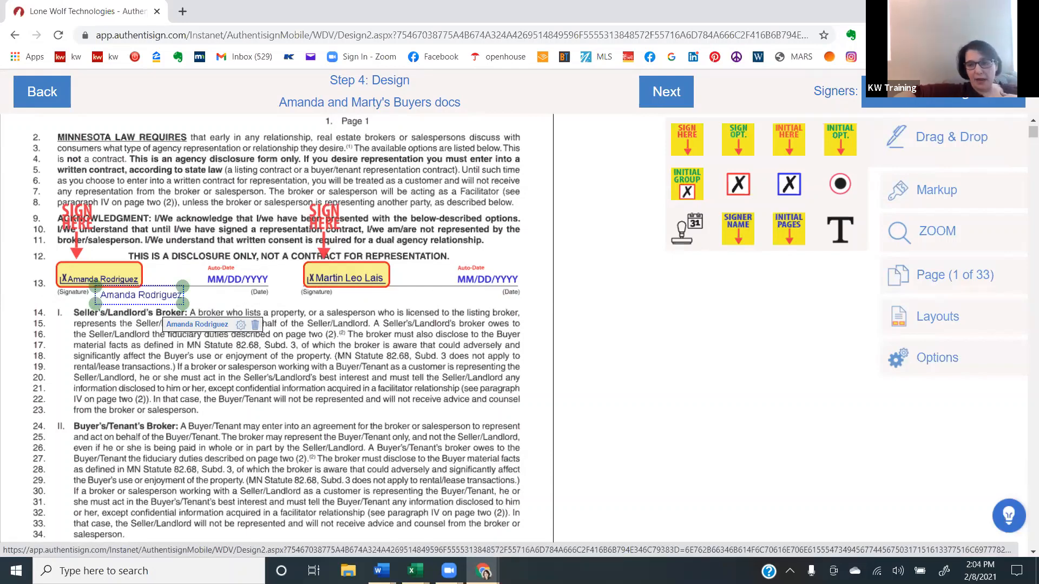
# - Add a Signer Name field for the second buyer beneath their signature line on the agency relationships form
pyautogui.click(914, 102)
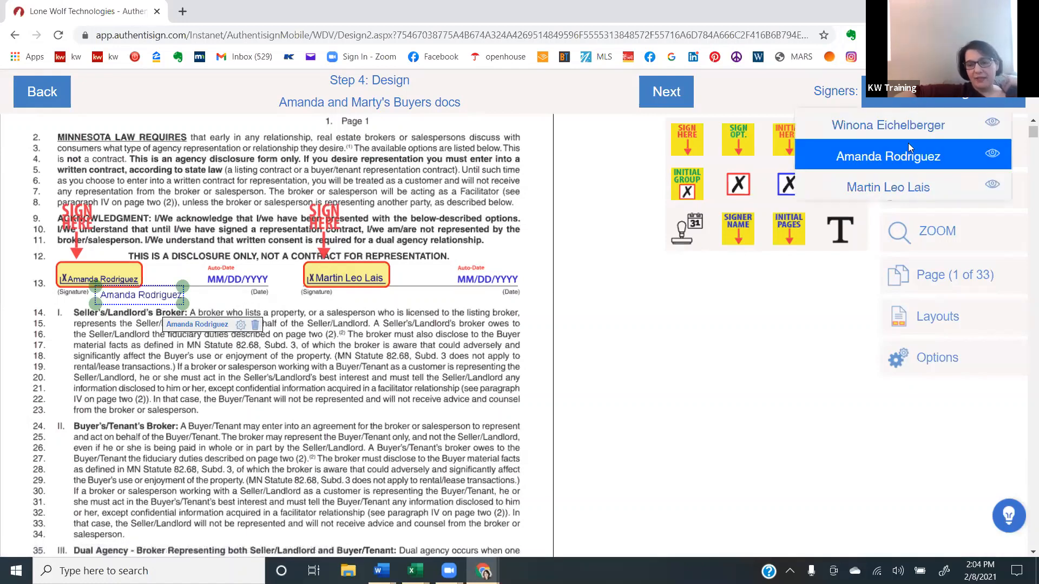
pyautogui.click(887, 190)
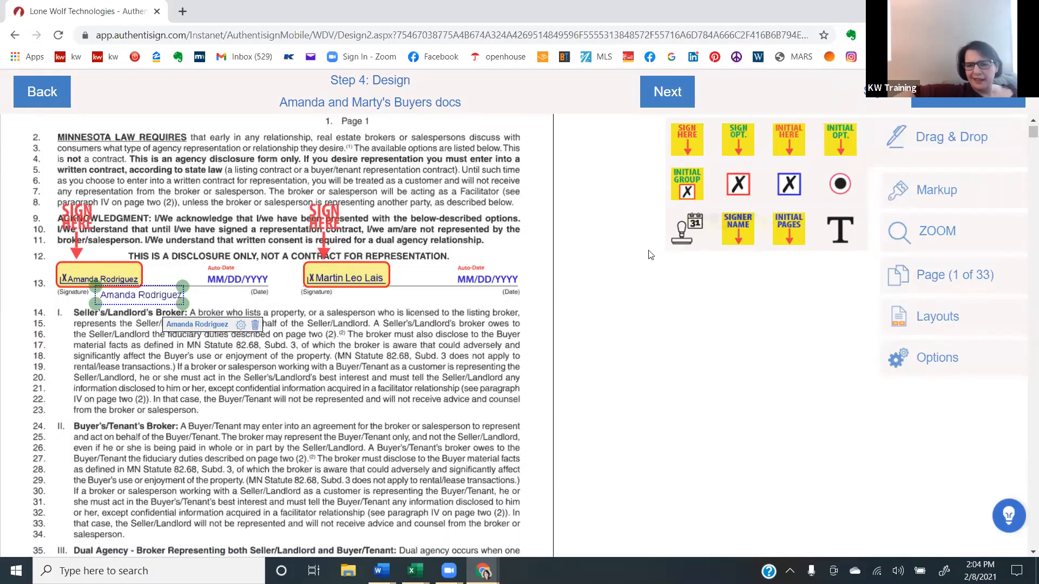
pyautogui.moveTo(651, 254); pyautogui.dragTo(762, 219)
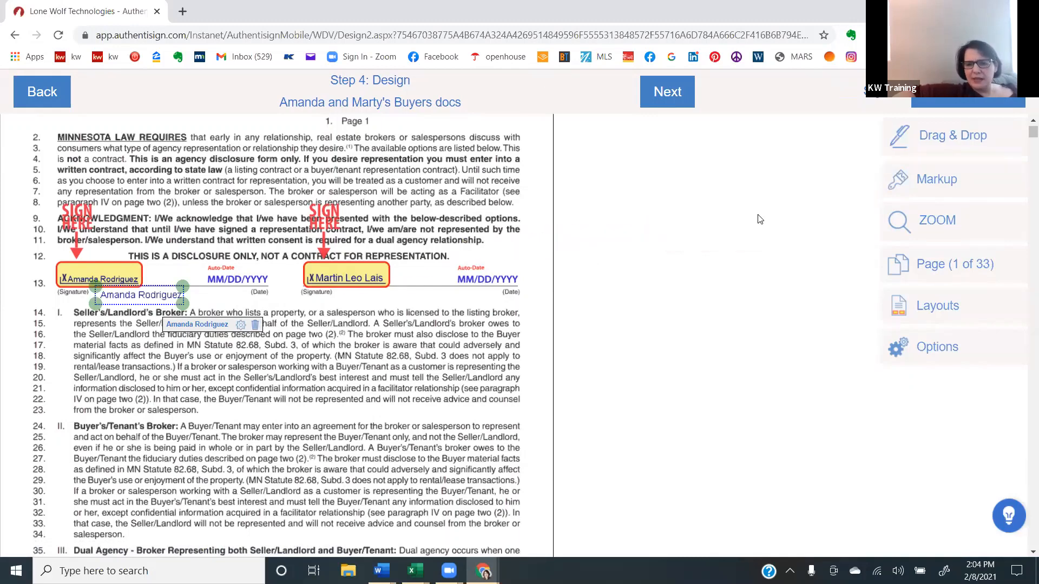
pyautogui.click(956, 140)
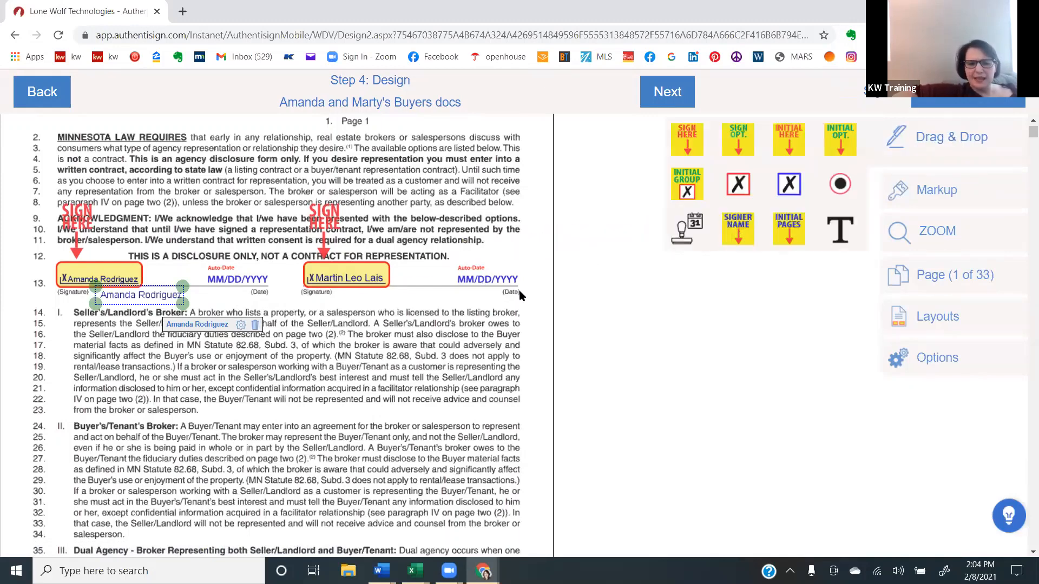
pyautogui.moveTo(519, 296); pyautogui.dragTo(350, 311)
pyautogui.click(267, 368)
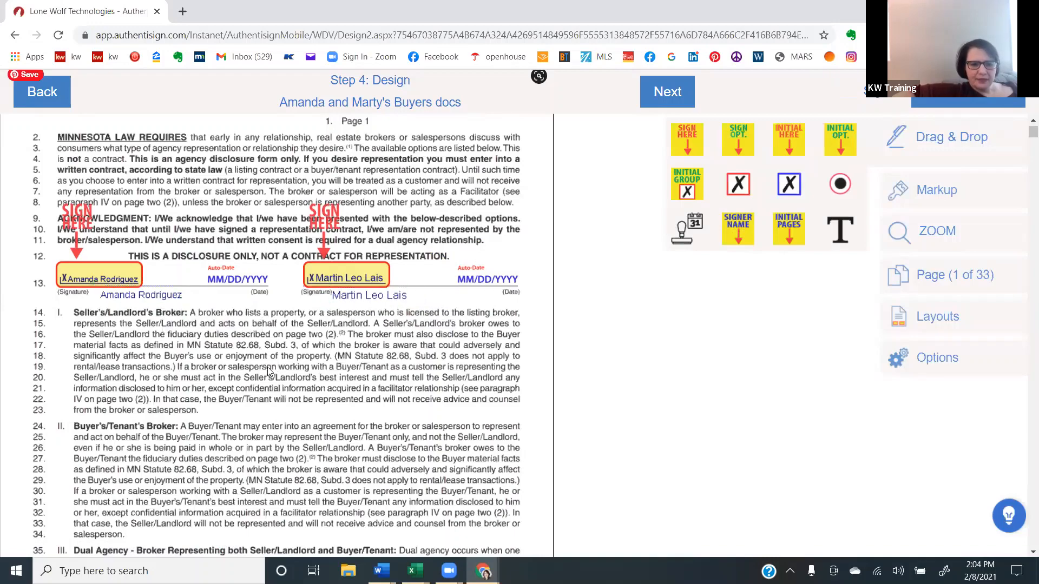
# - Place an Initial Here field for the second buyer on the second initials blank of line 68 in the buyer representation contract
pyautogui.scroll(-2, 267, 369)
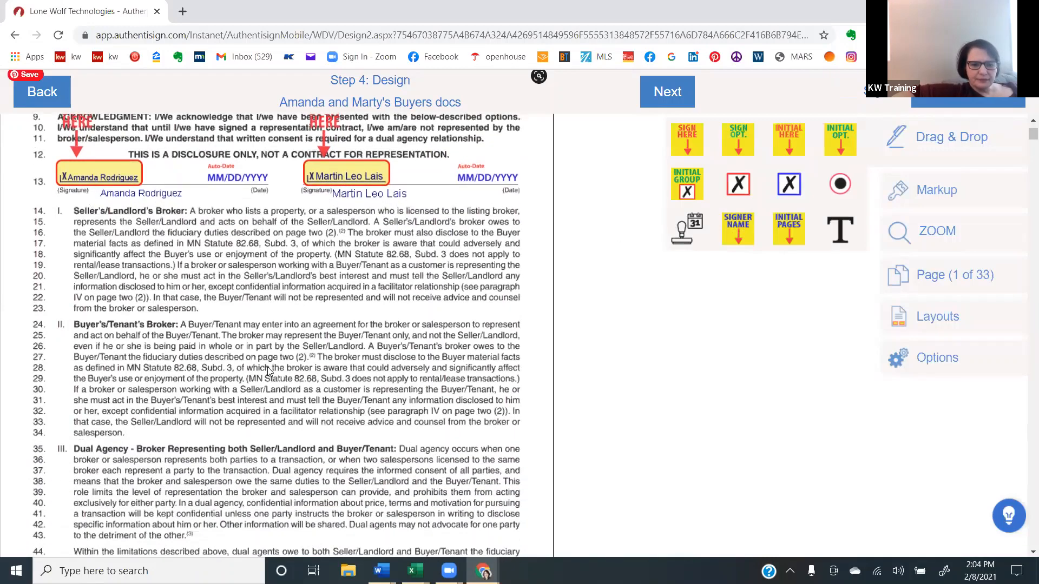
pyautogui.scroll(-15, 267, 367)
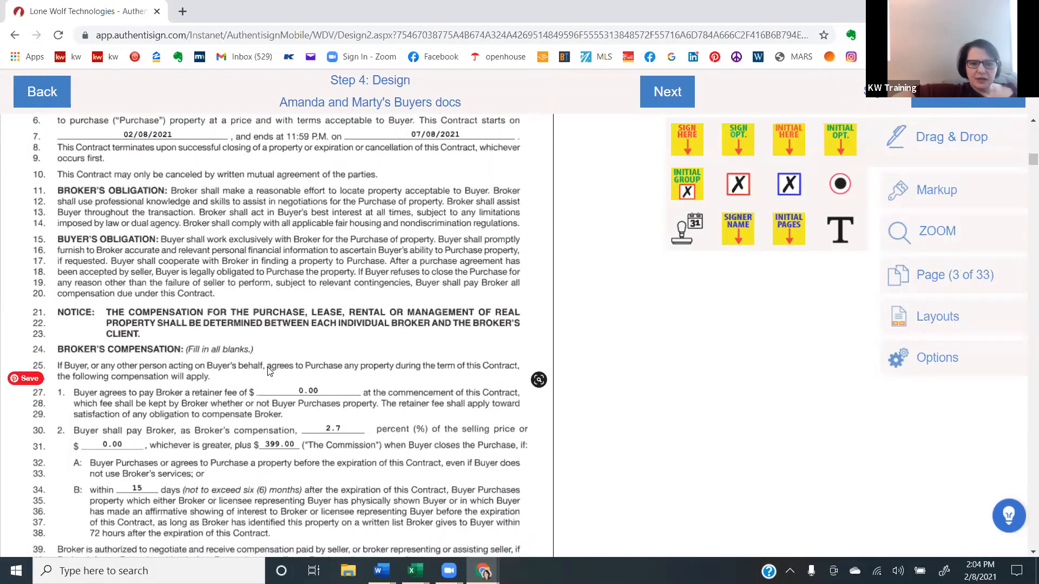
pyautogui.scroll(-5, 269, 371)
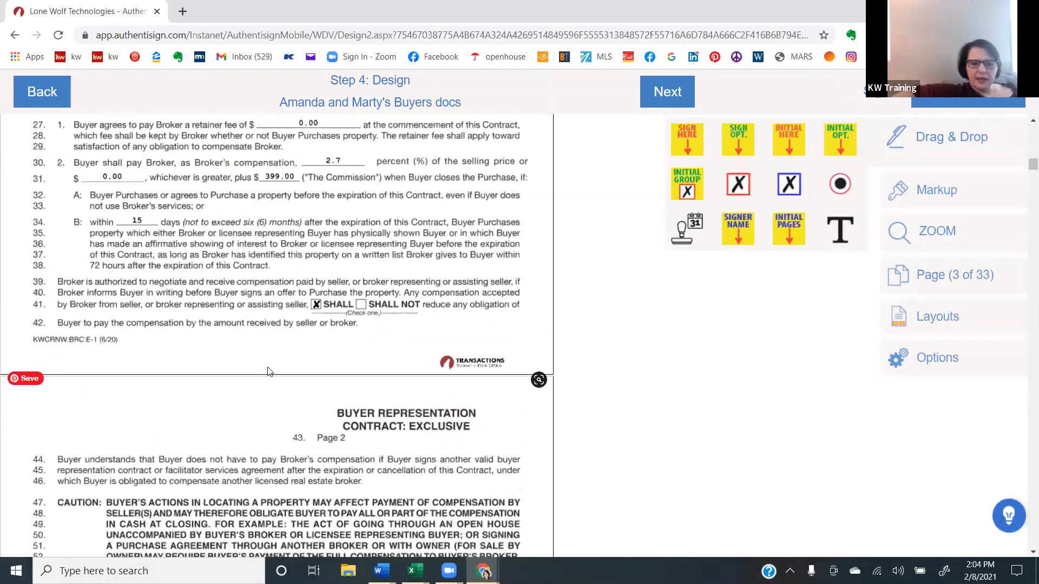
pyautogui.scroll(-6, 267, 367)
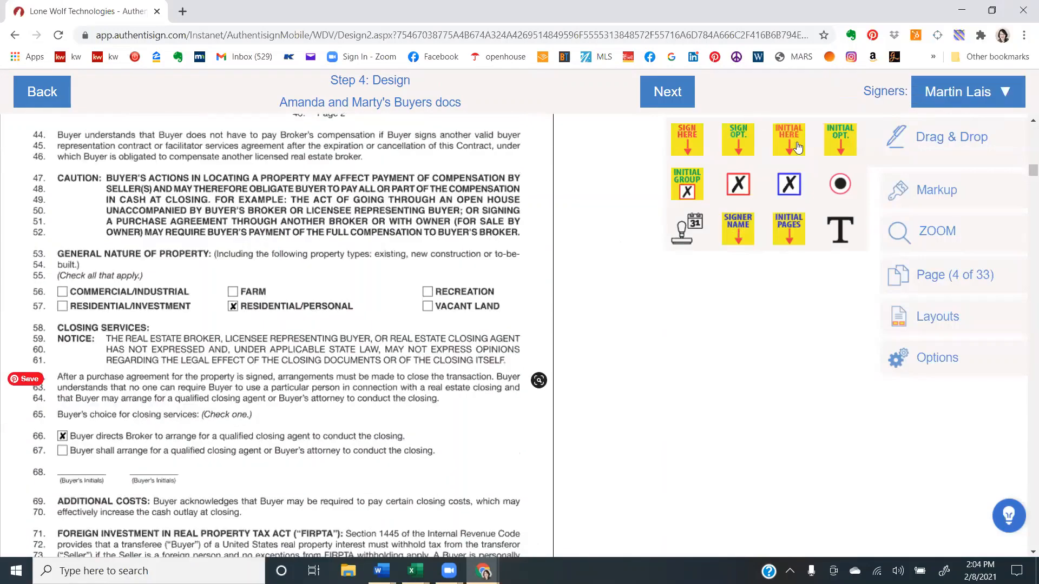
pyautogui.moveTo(798, 147); pyautogui.dragTo(164, 392)
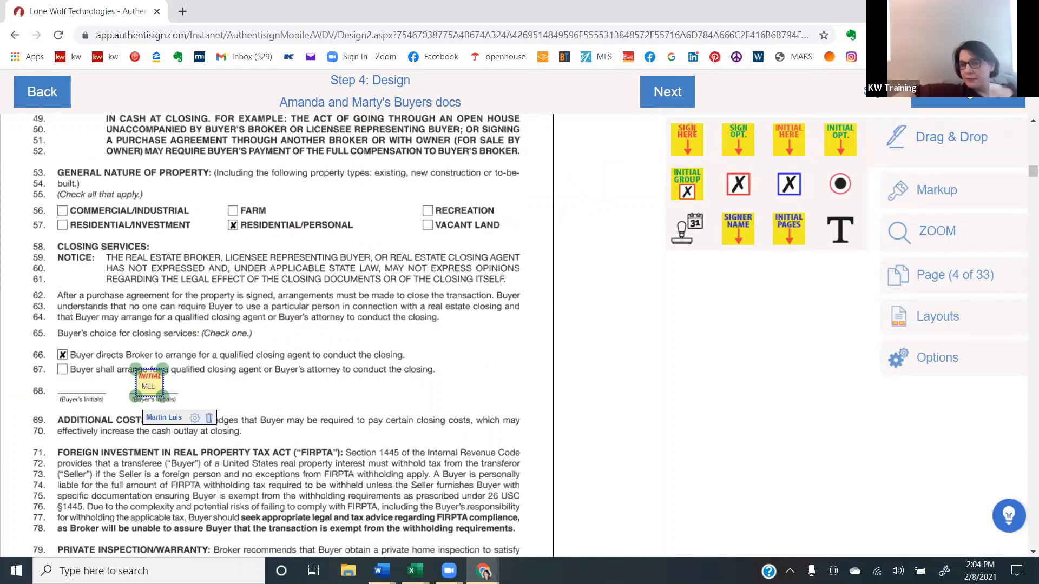
# - Place an Initial Here field for the first buyer on the first initials blank of line 68
pyautogui.click(968, 91)
pyautogui.click(914, 156)
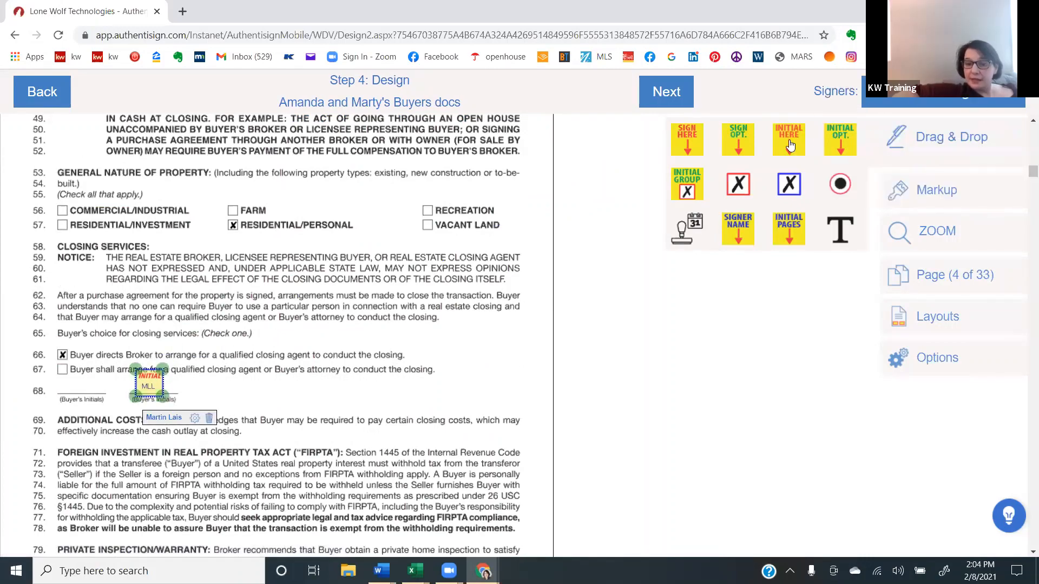
pyautogui.moveTo(790, 145); pyautogui.dragTo(91, 395)
pyautogui.click(286, 391)
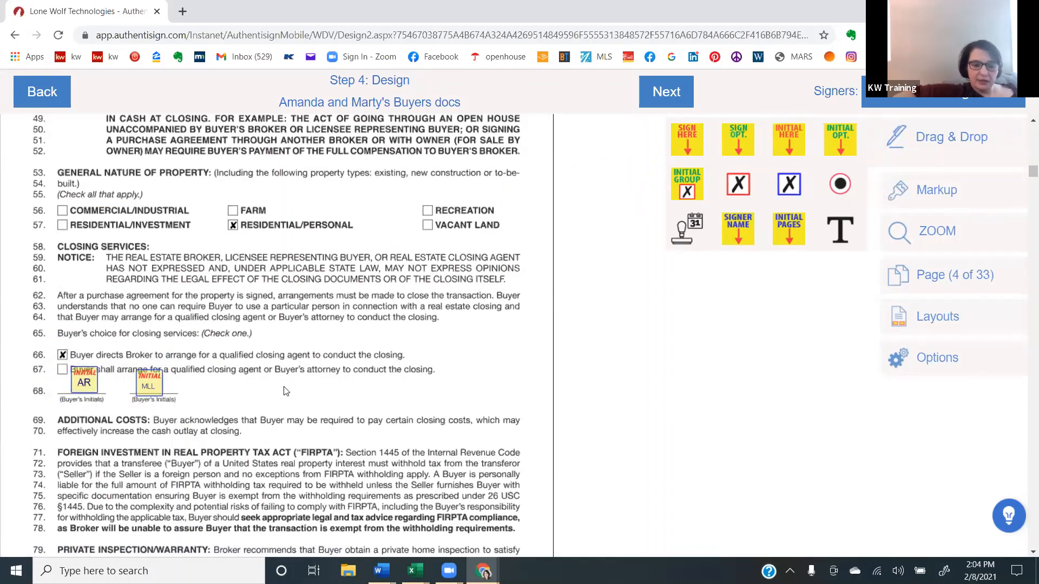
# - Place a Sign Here field for the first buyer on line 99 of the contract's agency representation section
pyautogui.scroll(-4, 287, 391)
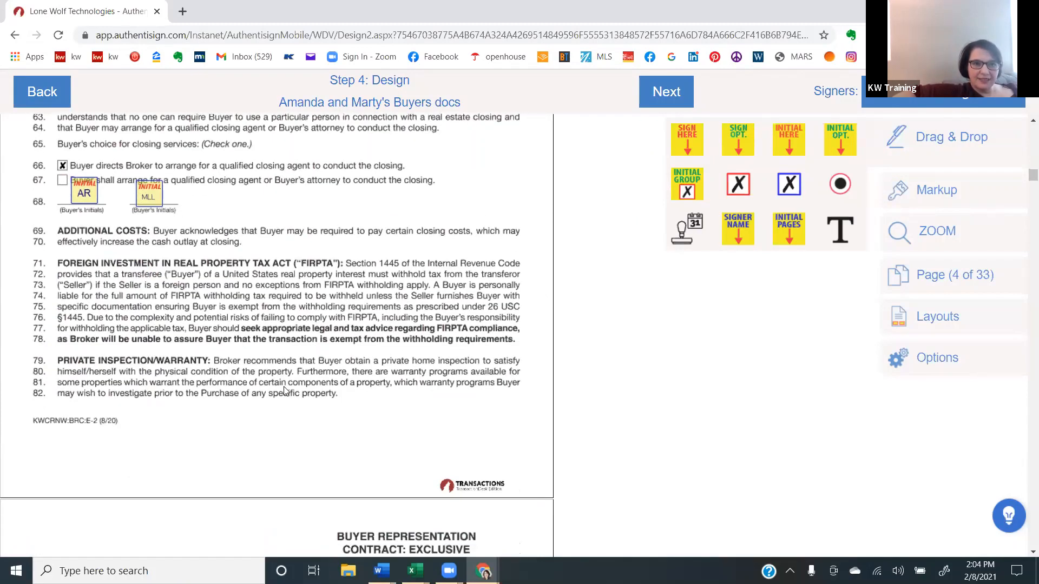
pyautogui.scroll(-4, 286, 390)
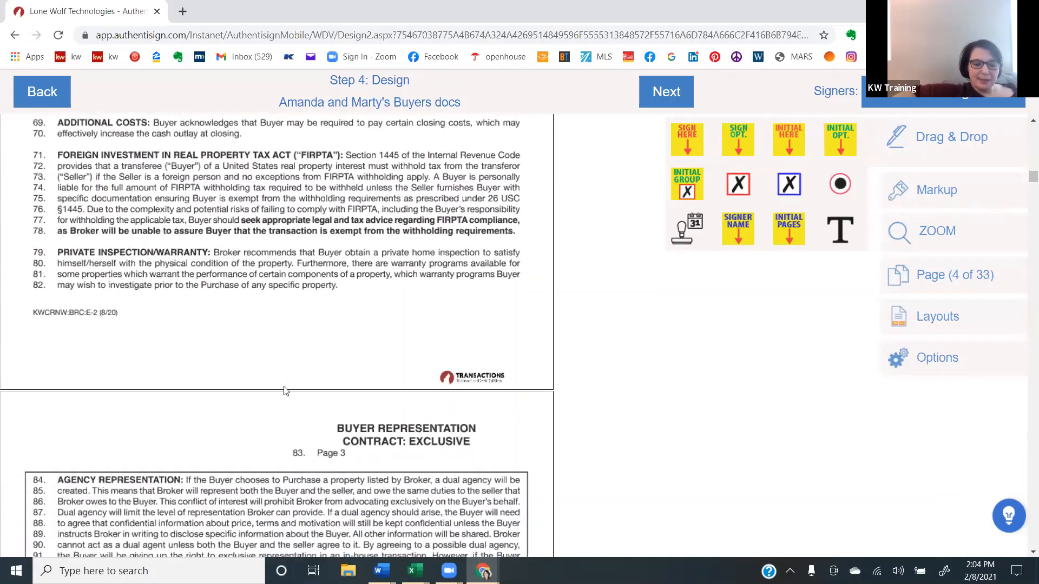
pyautogui.scroll(-4, 286, 390)
pyautogui.scroll(-2, 679, 146)
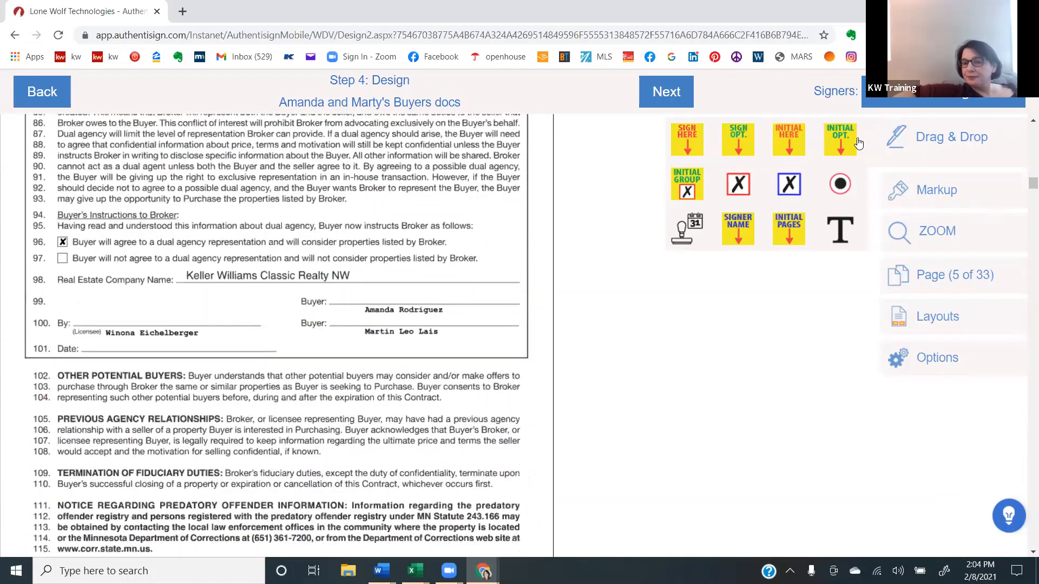
pyautogui.moveTo(713, 167); pyautogui.dragTo(680, 257)
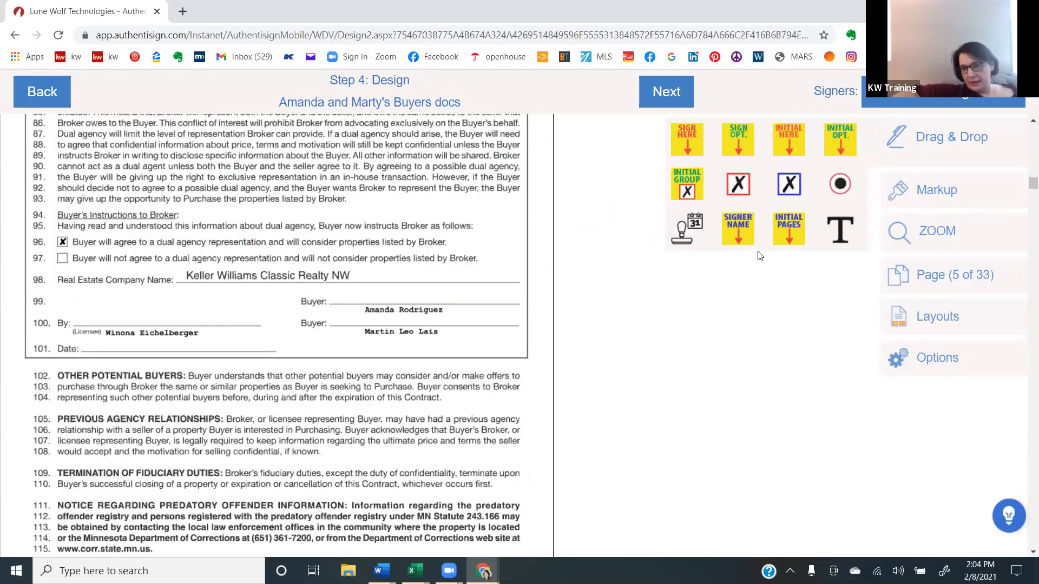
pyautogui.moveTo(687, 139); pyautogui.dragTo(357, 244)
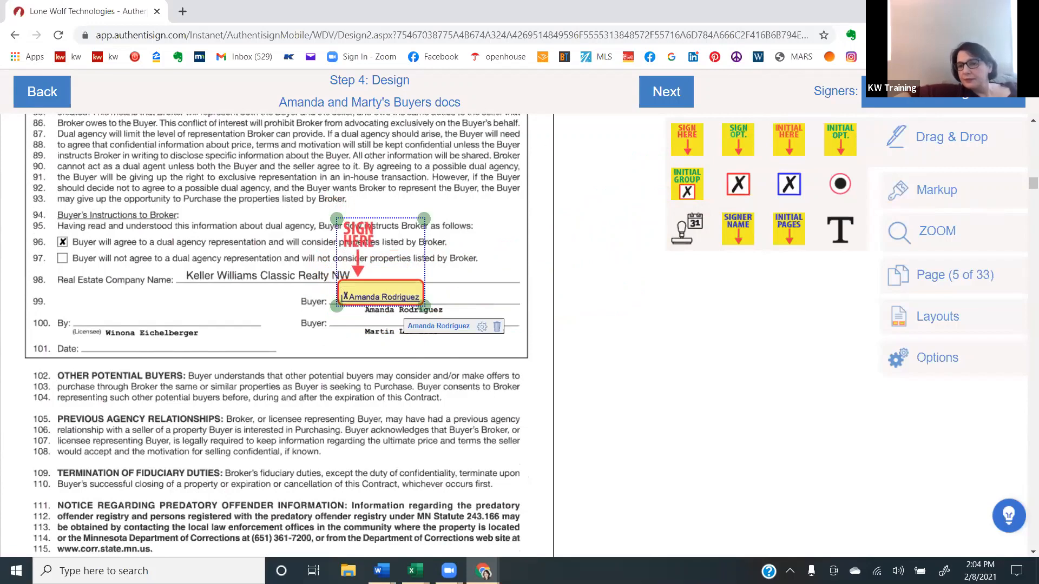
# - Place the second buyer's Sign Here field on the line 100 buyer blank and a date stamp on line 101
pyautogui.click(955, 97)
pyautogui.click(887, 192)
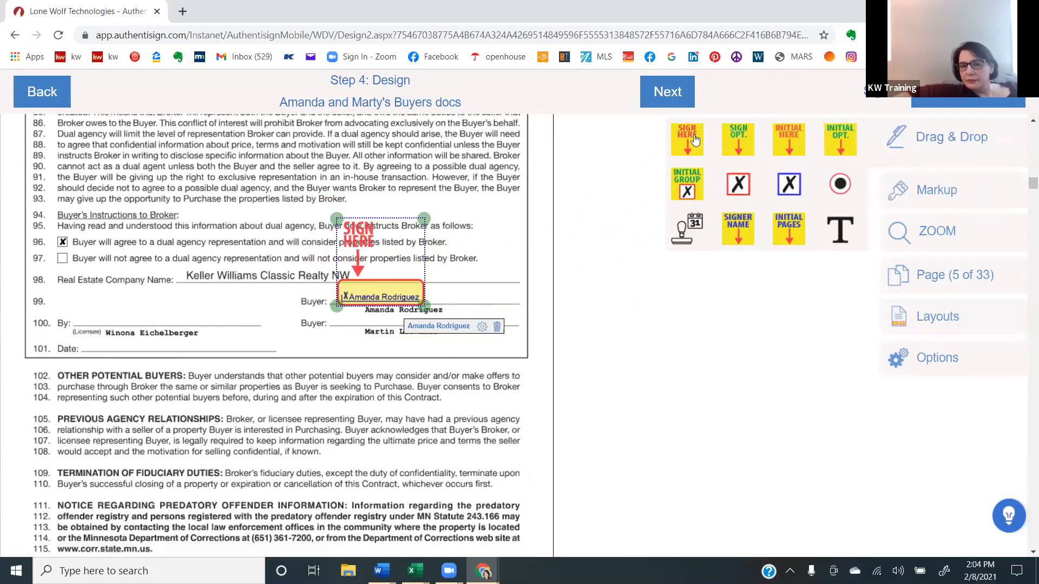
pyautogui.moveTo(696, 140)
pyautogui.mouseDown()
pyautogui.moveTo(573, 244)
pyautogui.moveTo(370, 260)
pyautogui.mouseUp()
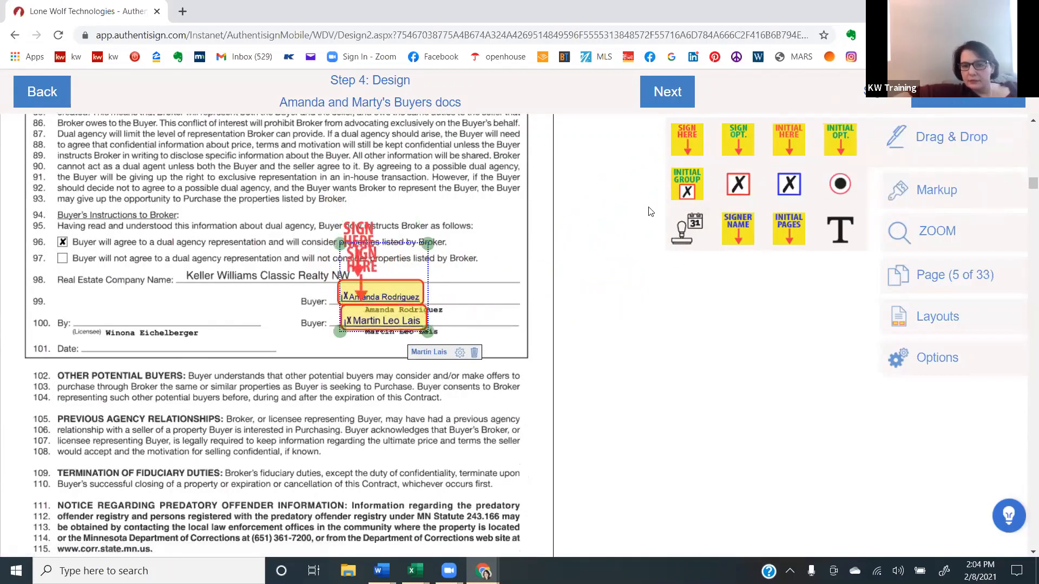
pyautogui.moveTo(684, 242); pyautogui.dragTo(184, 350)
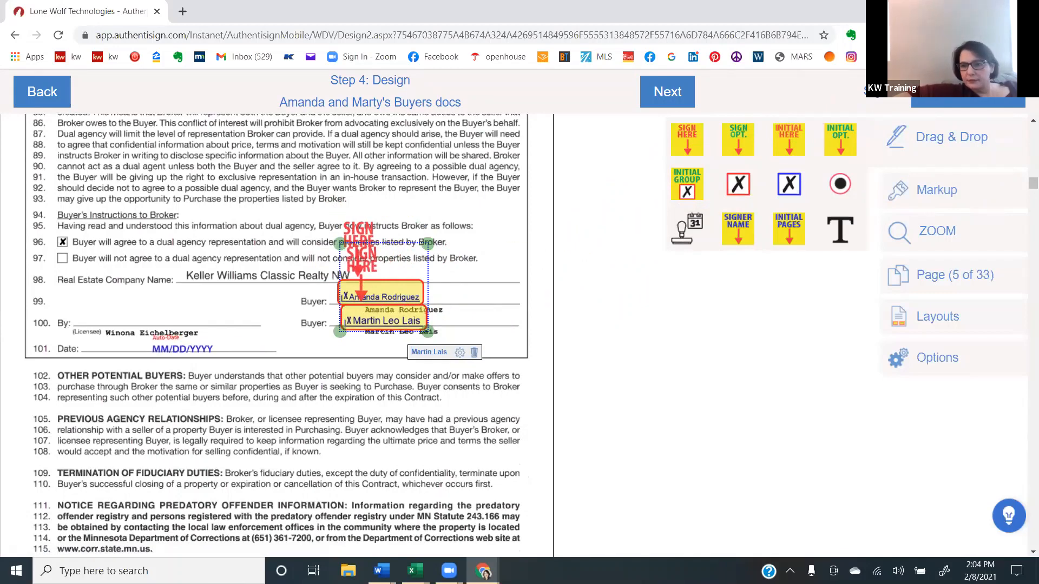
# - Place a Sign Here field for the selling agent at the licensee's "By" blank on line 100
pyautogui.click(955, 97)
pyautogui.click(867, 131)
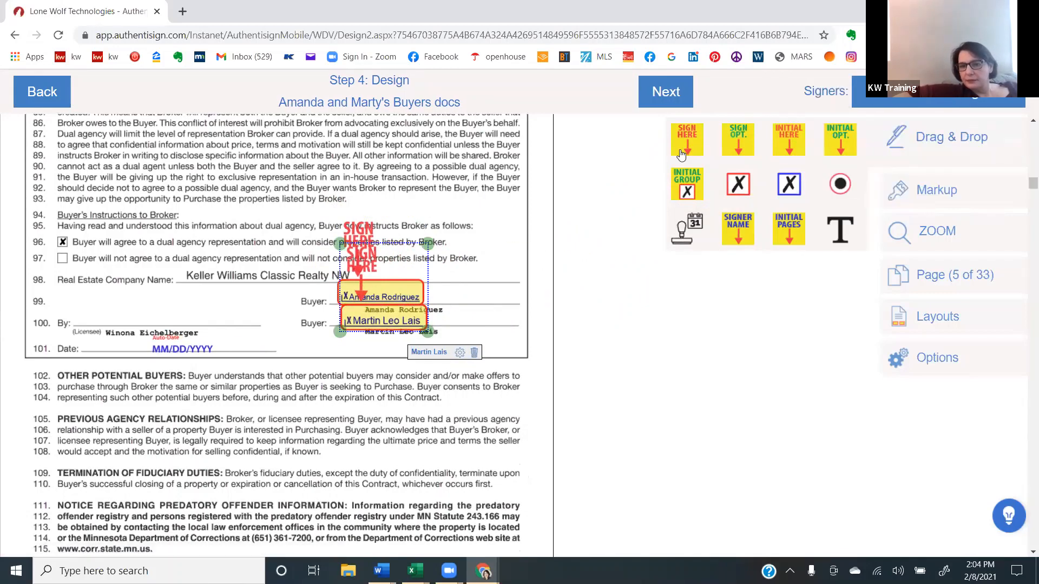
pyautogui.moveTo(680, 154)
pyautogui.mouseDown()
pyautogui.moveTo(233, 298)
pyautogui.moveTo(137, 308)
pyautogui.mouseUp()
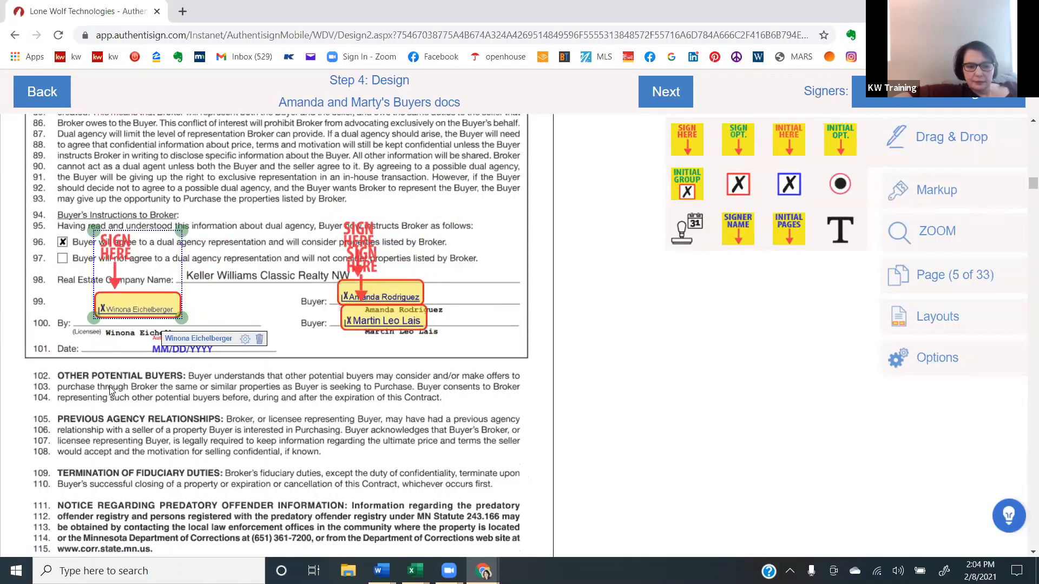
# - Place the selling agent's Sign Here field at the licensee's "By" blank on line 133 and a date stamp on line 135
pyautogui.click(123, 412)
pyautogui.scroll(-8, 122, 412)
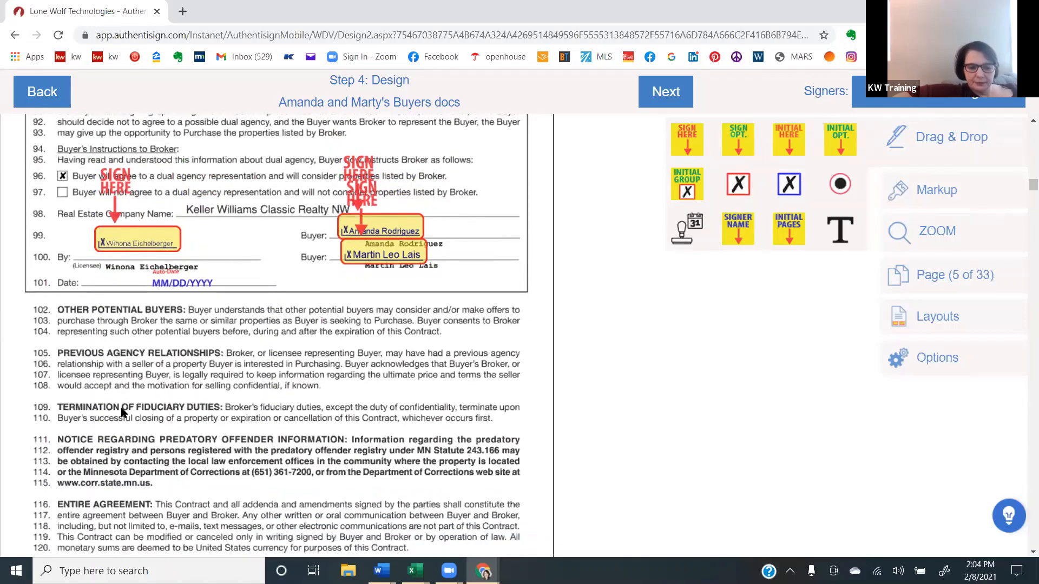
pyautogui.scroll(-5, 121, 413)
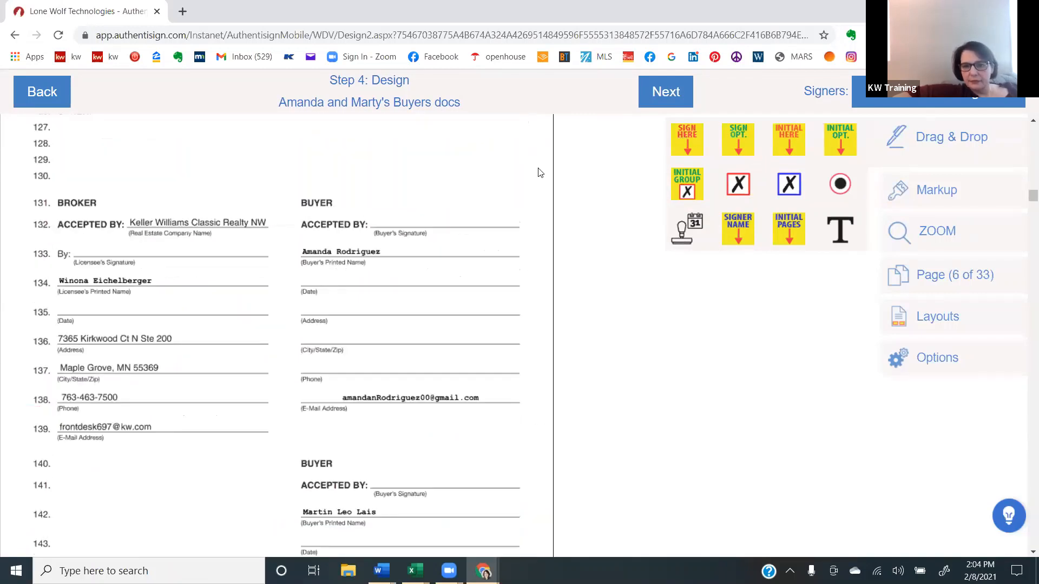
pyautogui.moveTo(686, 142); pyautogui.dragTo(87, 189)
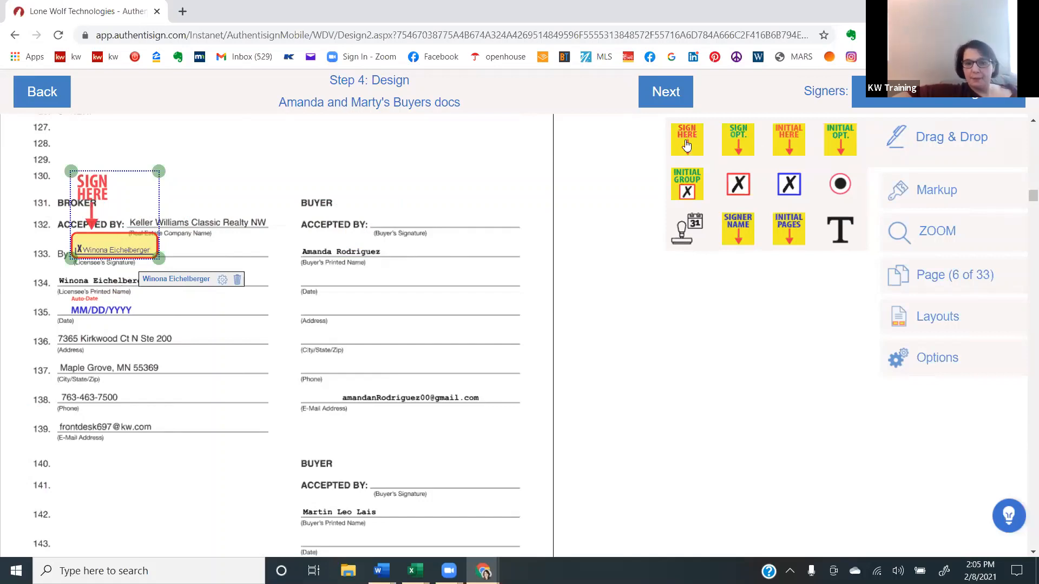
# - Place the first buyer's Sign Here field on the line 132 "Accepted by" blank and a date stamp on the buyer's date line 134
pyautogui.click(977, 105)
pyautogui.click(919, 154)
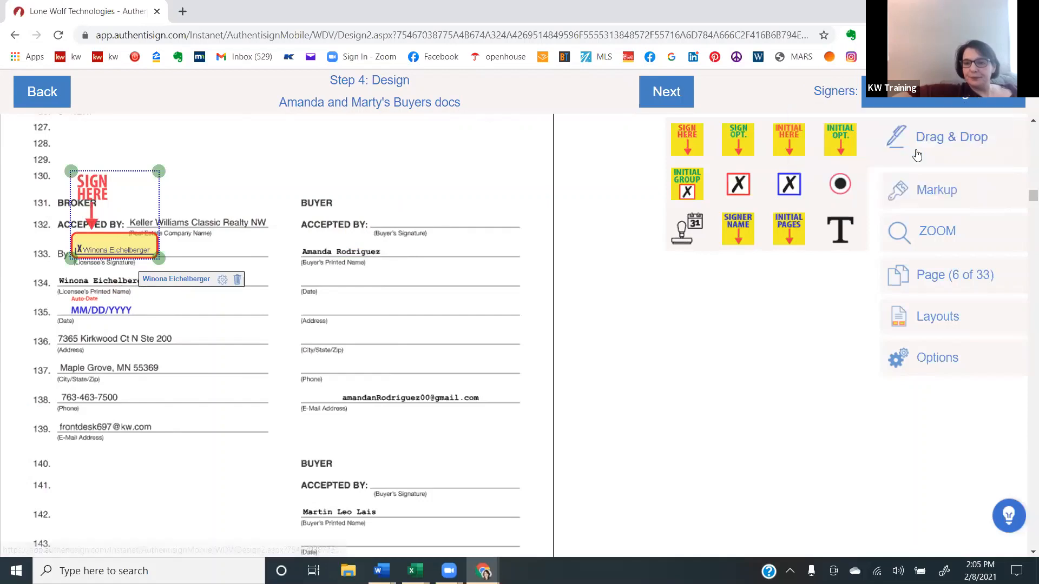
pyautogui.moveTo(698, 143); pyautogui.dragTo(395, 164)
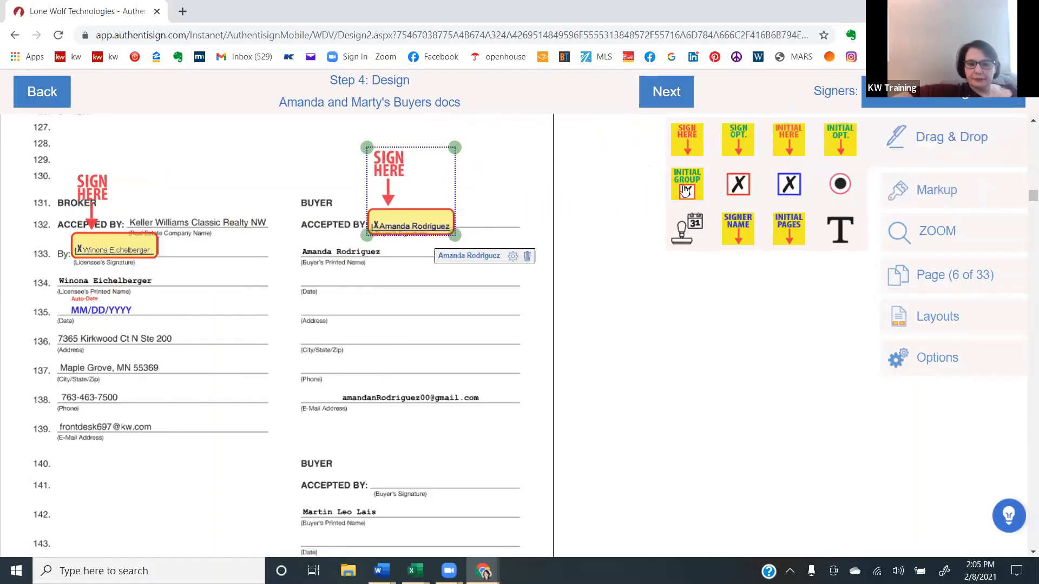
pyautogui.moveTo(698, 230); pyautogui.dragTo(388, 303)
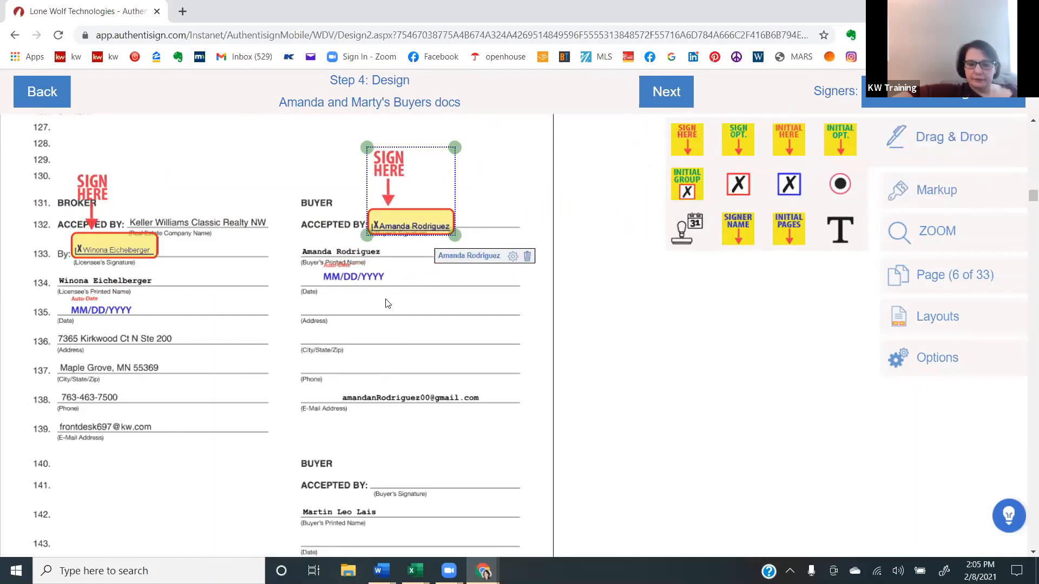
# - Place the second buyer's Sign Here field on the line 141 "Accepted by" blank and a date stamp on line 143
pyautogui.click(552, 436)
pyautogui.scroll(-5, 552, 436)
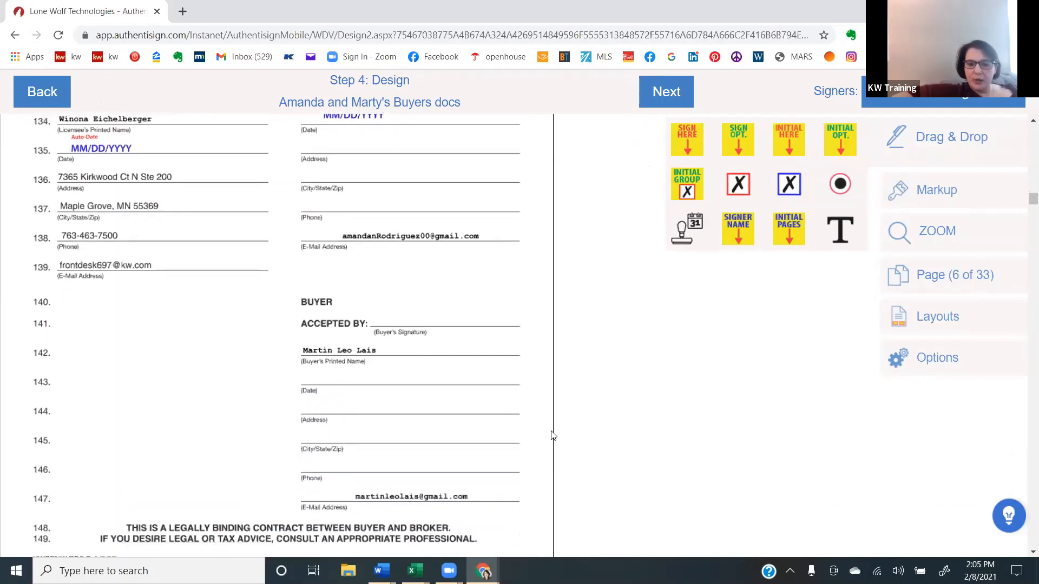
pyautogui.click(938, 97)
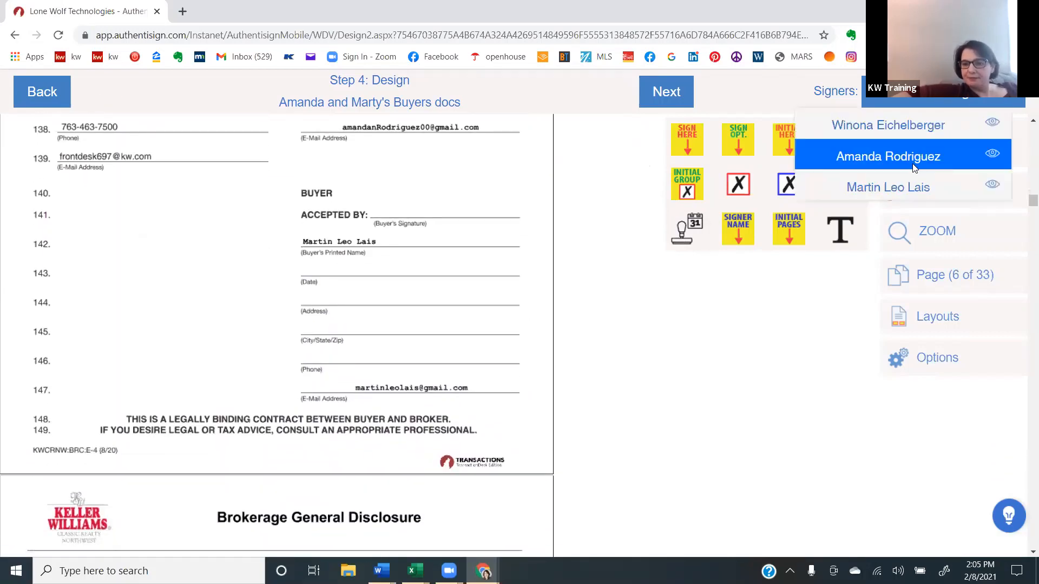
pyautogui.click(897, 189)
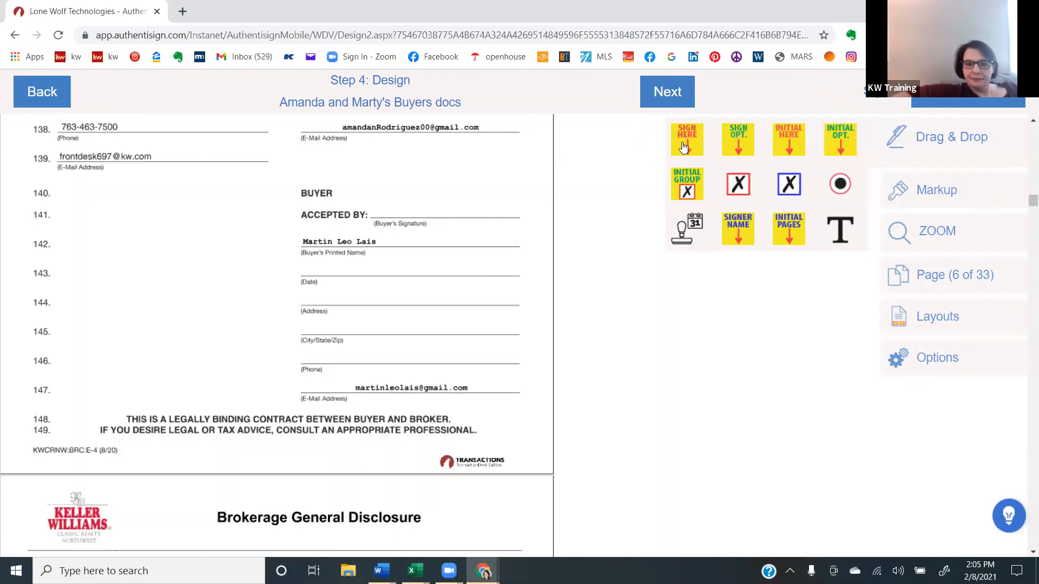
pyautogui.moveTo(684, 146); pyautogui.dragTo(400, 153)
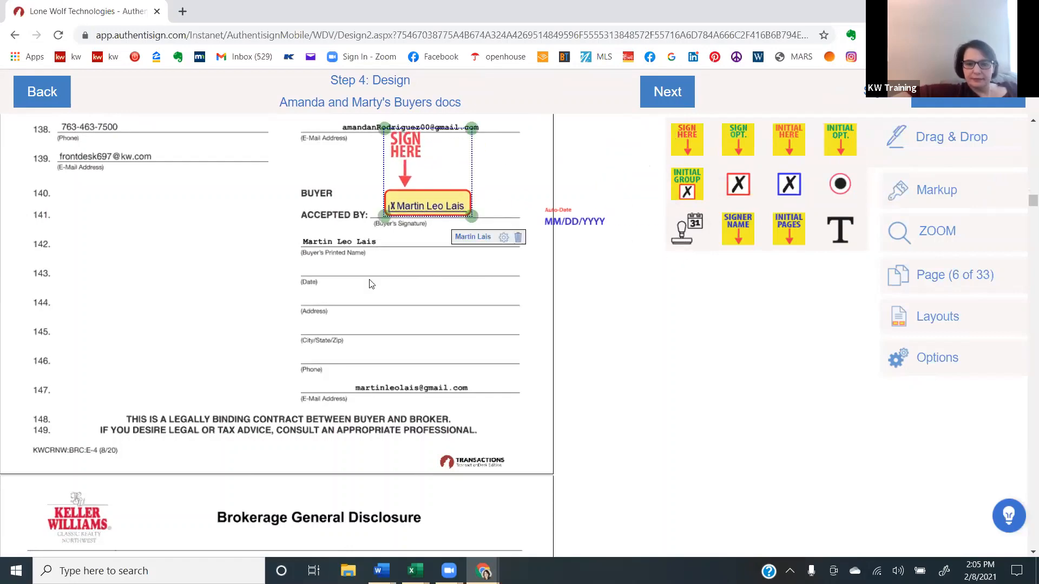
pyautogui.moveTo(369, 280); pyautogui.dragTo(331, 290)
# - Place the second buyer's Initial Here field on the second Buyers initial blank of the Brokerage General Disclosure
pyautogui.click(101, 364)
pyautogui.scroll(-1, 101, 365)
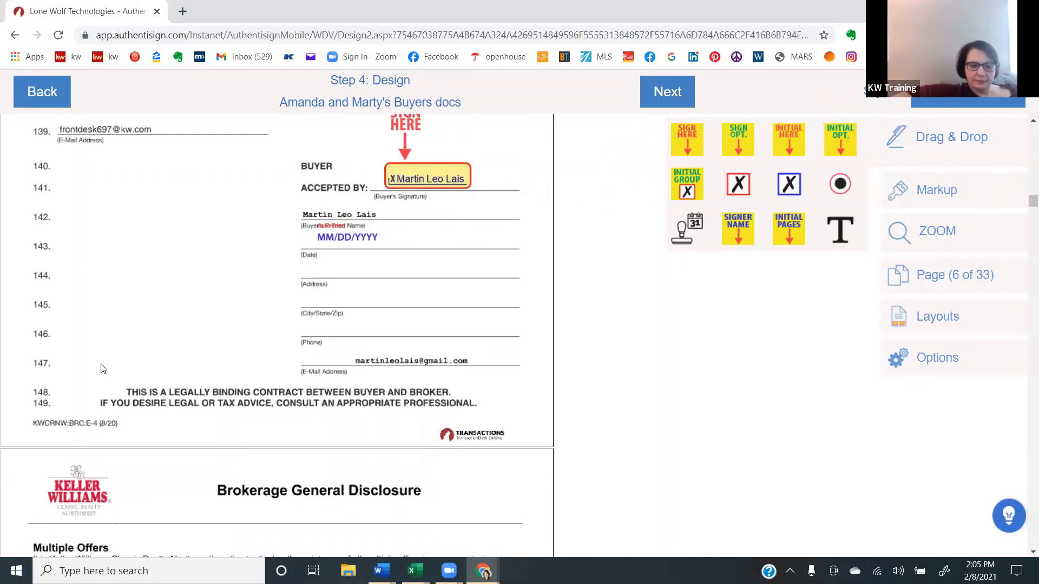
pyautogui.scroll(-6, 103, 369)
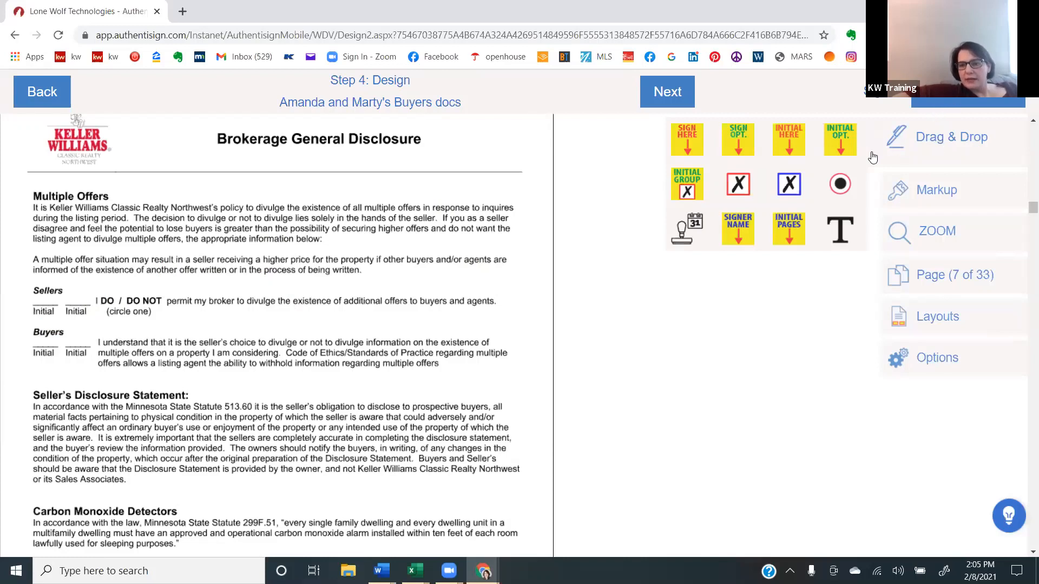
pyautogui.moveTo(772, 154); pyautogui.dragTo(84, 355)
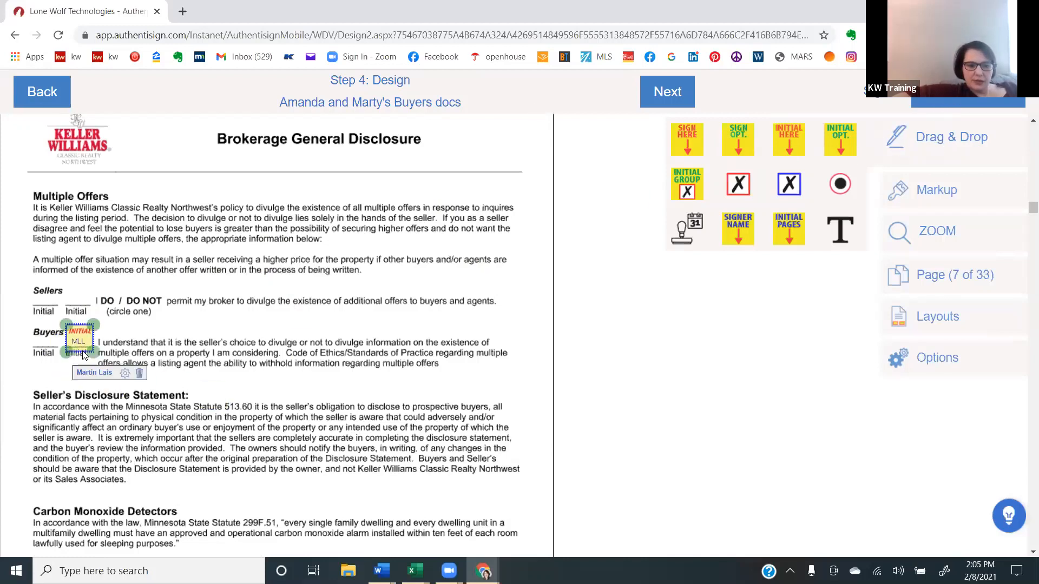
# - Place the first buyer's Initial Here field on the first Buyers initial blank under Multiple Offers
pyautogui.click(945, 103)
pyautogui.click(939, 153)
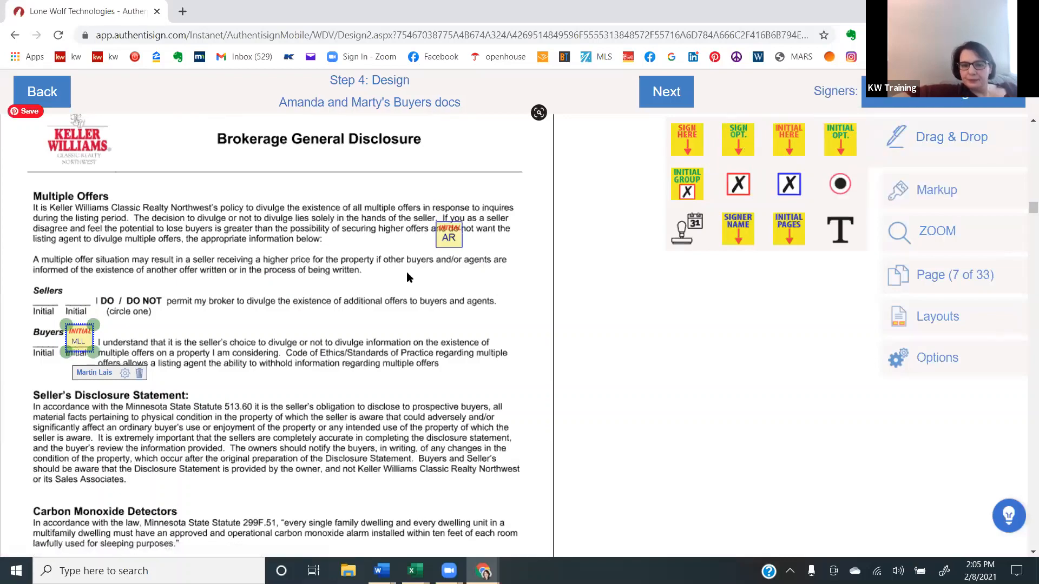
pyautogui.moveTo(407, 274); pyautogui.dragTo(44, 351)
# - Add the first buyer's Sign Here field, signer name and date stamp at the first Client line of Brokerage General Disclosure page 2
pyautogui.click(82, 441)
pyautogui.scroll(-1, 82, 441)
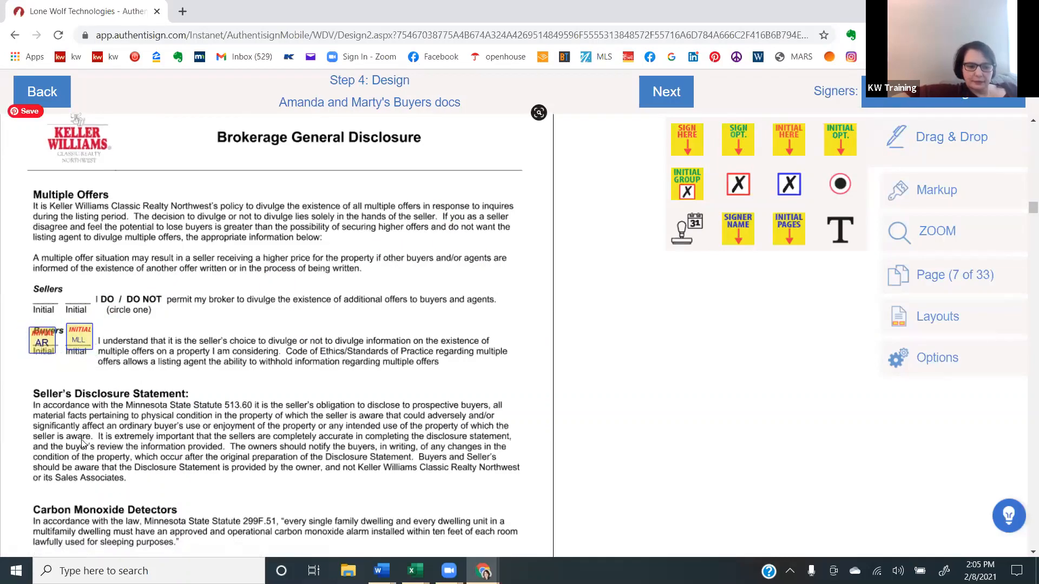
pyautogui.scroll(-10, 81, 441)
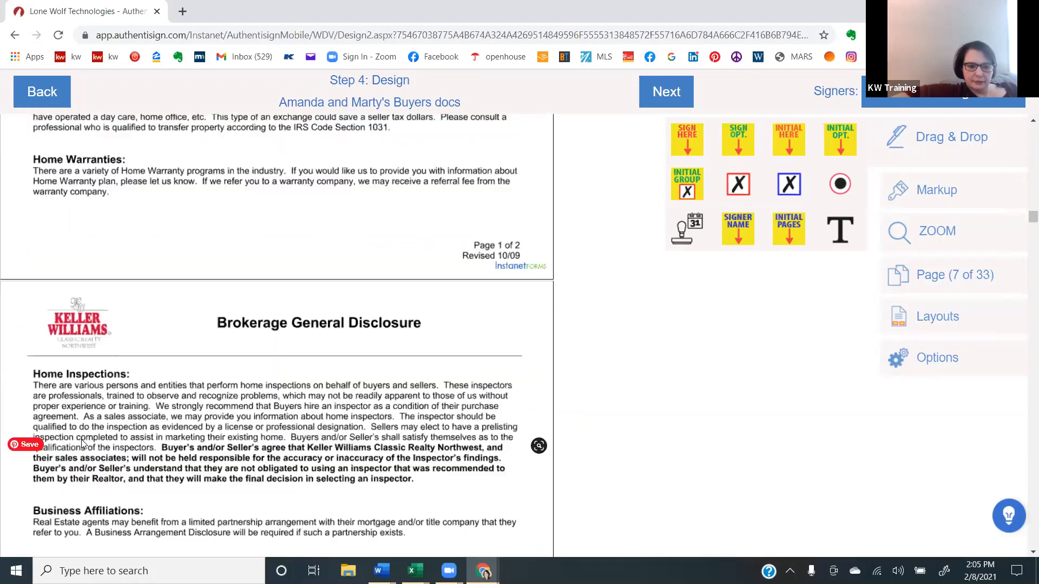
pyautogui.scroll(-10, 82, 441)
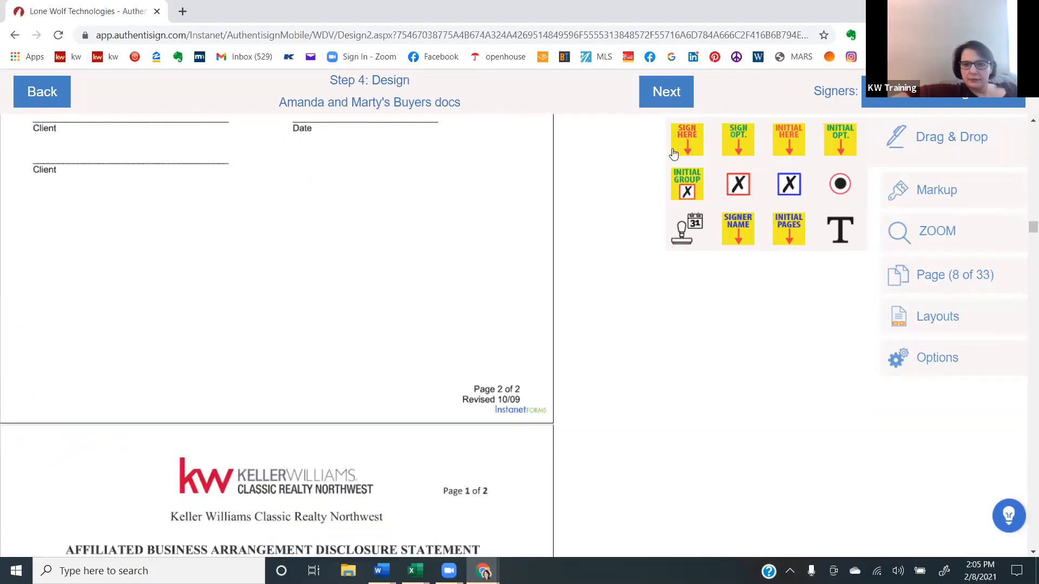
pyautogui.moveTo(674, 154)
pyautogui.mouseDown()
pyautogui.moveTo(163, 109)
pyautogui.moveTo(135, 72)
pyautogui.mouseUp()
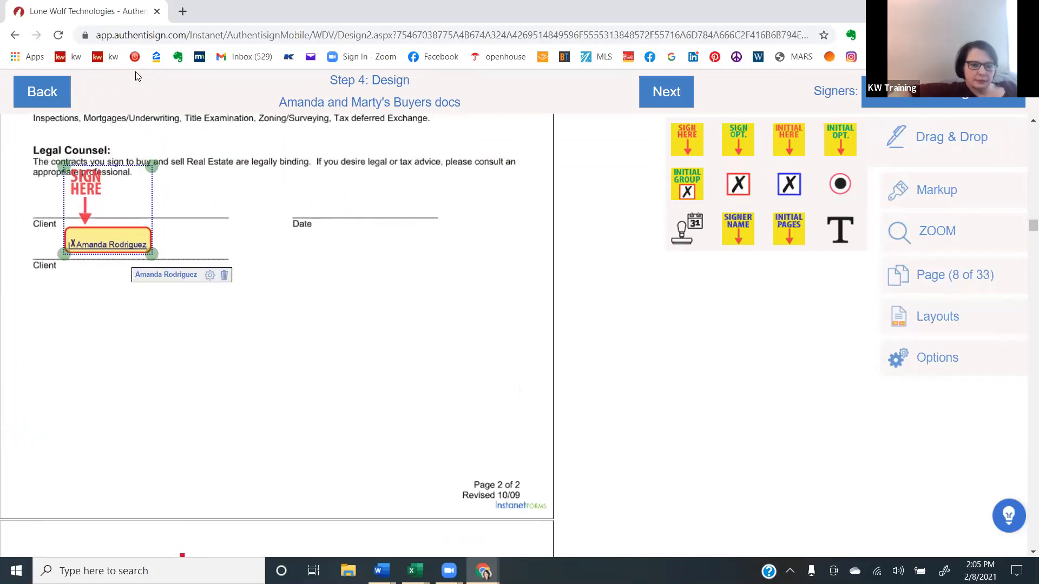
pyautogui.moveTo(110, 209); pyautogui.dragTo(107, 160)
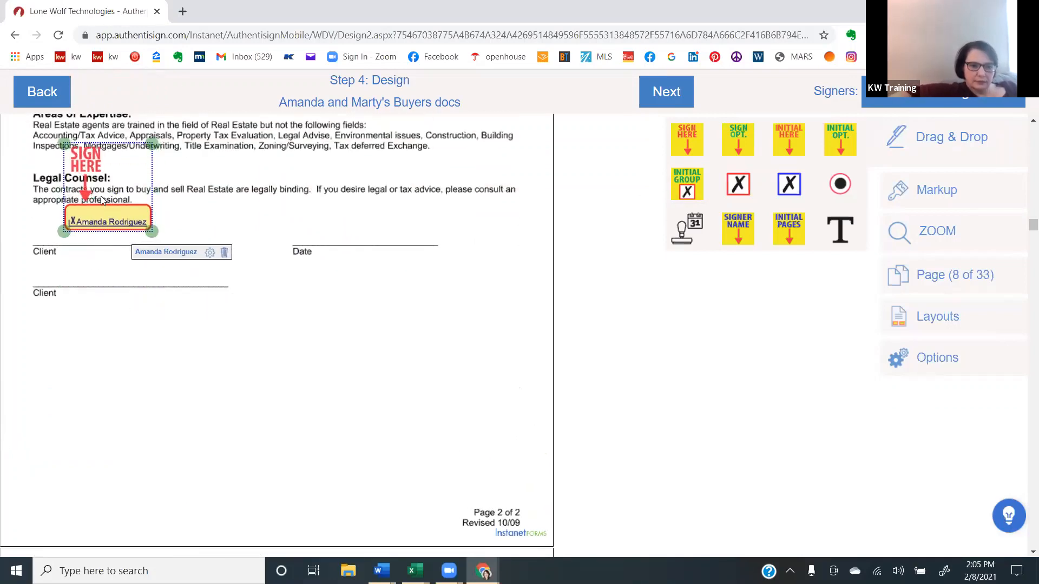
pyautogui.moveTo(311, 306); pyautogui.dragTo(89, 270)
pyautogui.moveTo(687, 243); pyautogui.dragTo(327, 256)
# - Place the second buyer's Sign Here field on the second Client line with the signer name beneath it
pyautogui.click(979, 96)
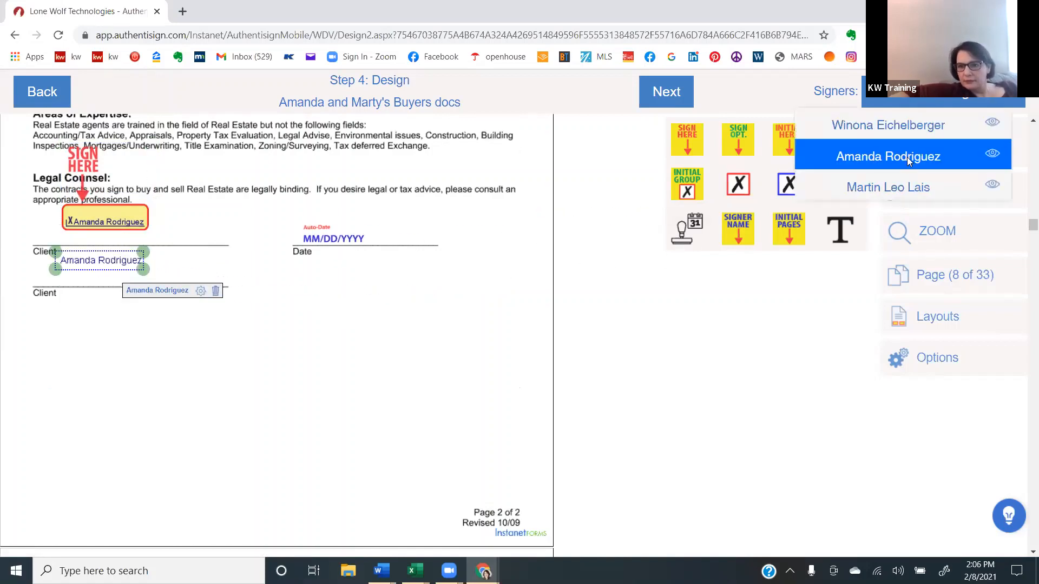
pyautogui.click(869, 191)
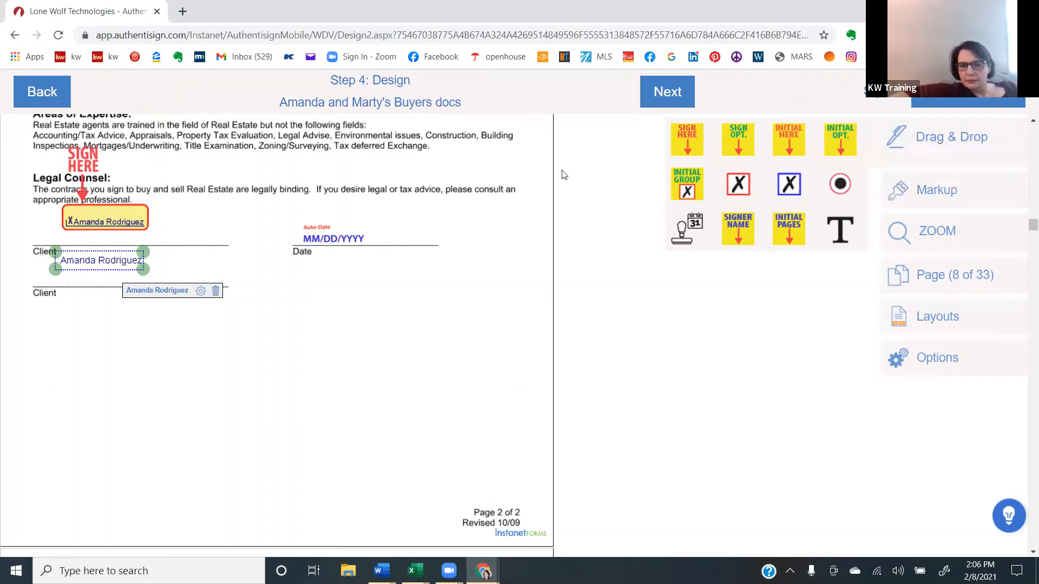
pyautogui.moveTo(563, 174); pyautogui.dragTo(95, 246)
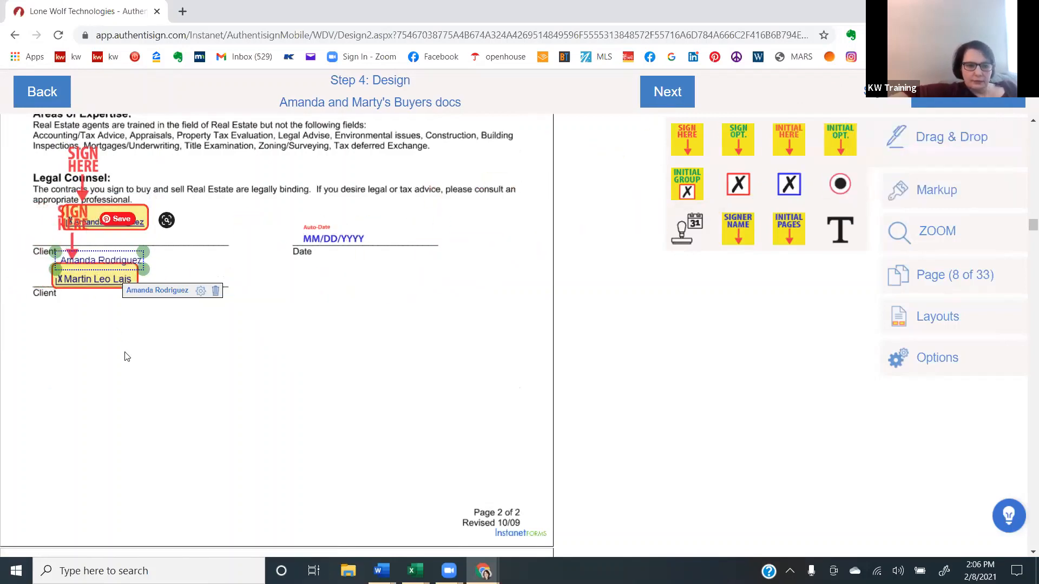
pyautogui.moveTo(293, 288); pyautogui.dragTo(75, 319)
# - Add the second buyer's Sign Here field, date stamp and signer name at the second signature line of the Affiliated Business Arrangement Disclosure
pyautogui.click(100, 413)
pyautogui.scroll(-6, 100, 416)
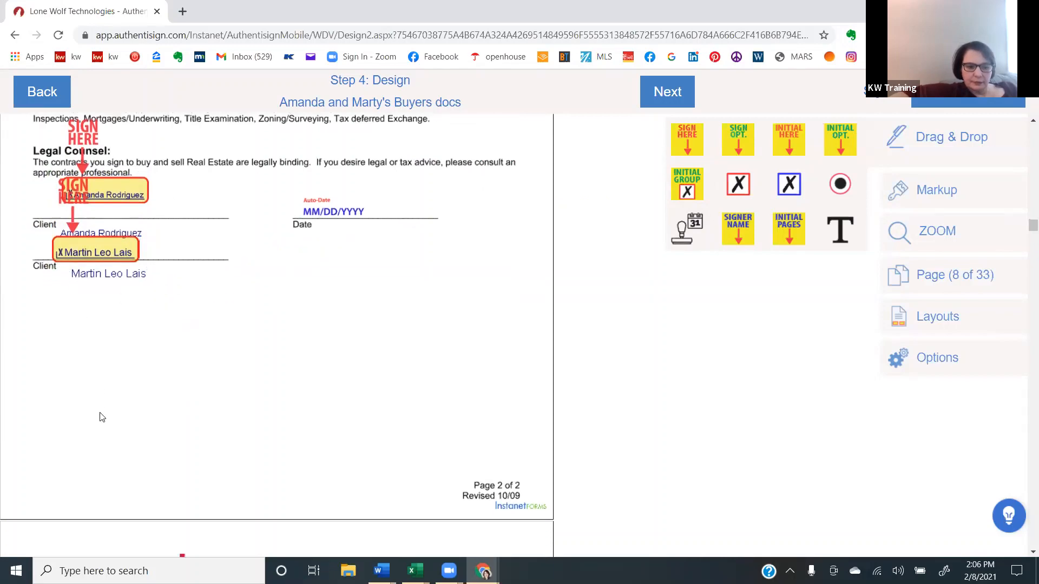
pyautogui.scroll(-15, 100, 416)
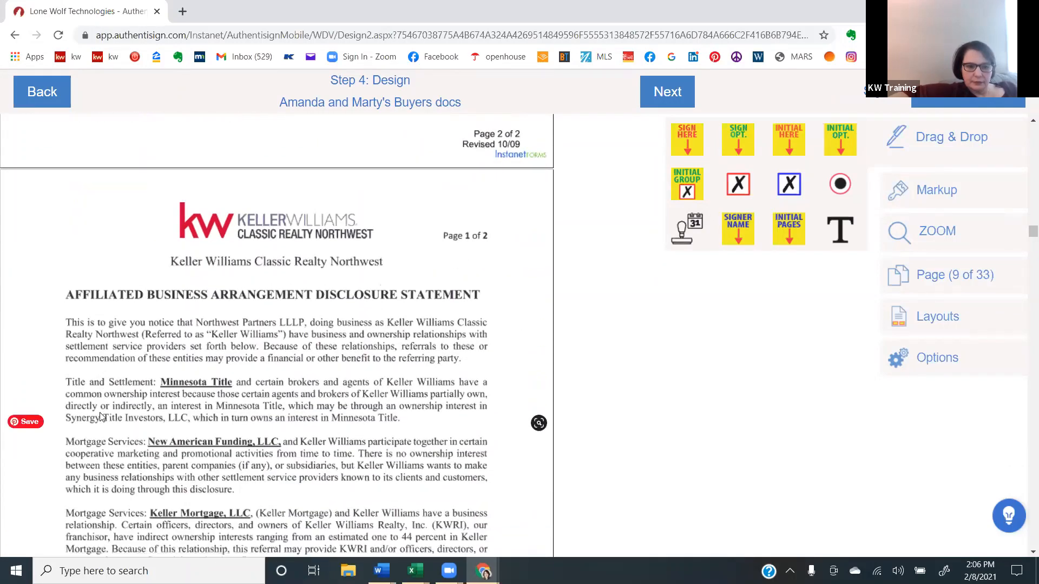
pyautogui.scroll(-9, 100, 416)
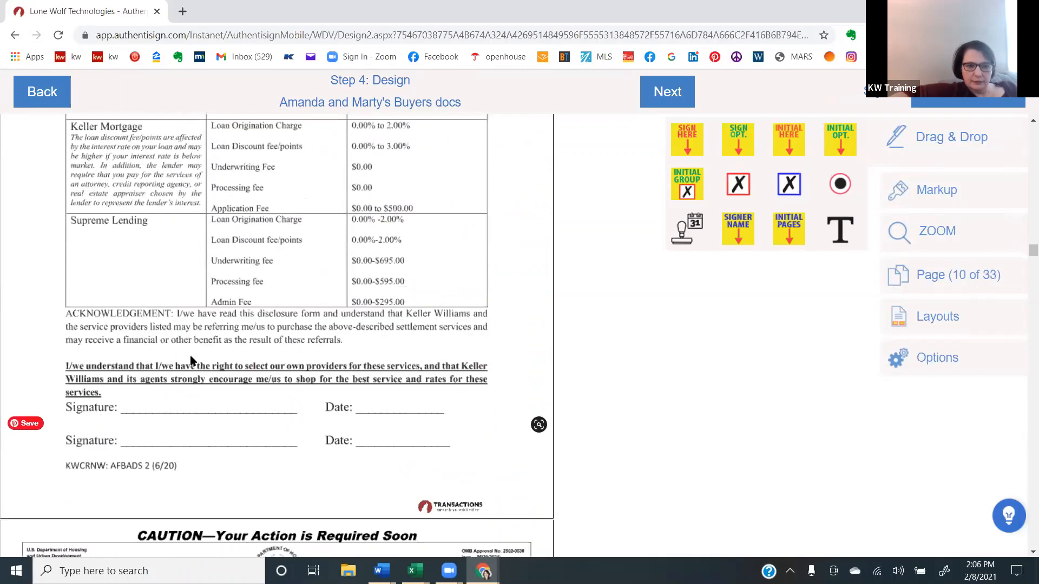
pyautogui.scroll(2, 266, 317)
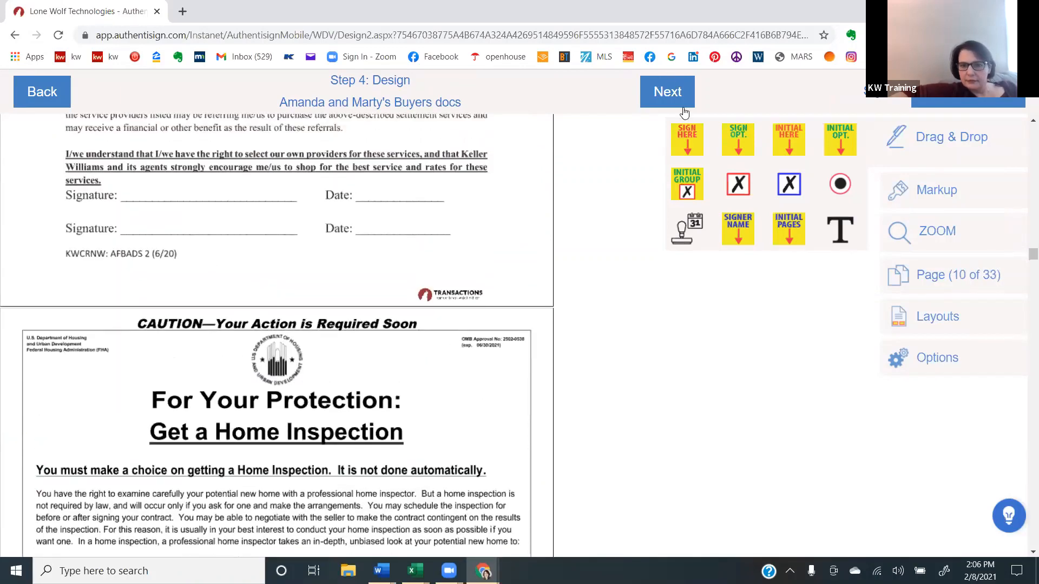
pyautogui.moveTo(686, 150)
pyautogui.mouseDown()
pyautogui.moveTo(402, 172)
pyautogui.moveTo(168, 142)
pyautogui.moveTo(146, 182)
pyautogui.mouseUp()
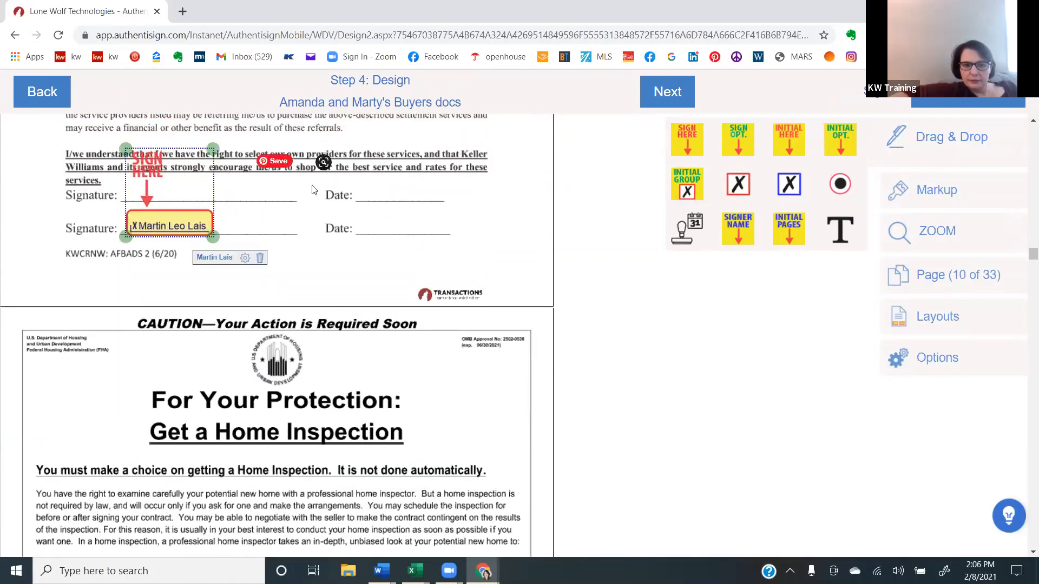
pyautogui.moveTo(686, 229)
pyautogui.mouseDown()
pyautogui.moveTo(481, 219)
pyautogui.moveTo(414, 228)
pyautogui.mouseUp()
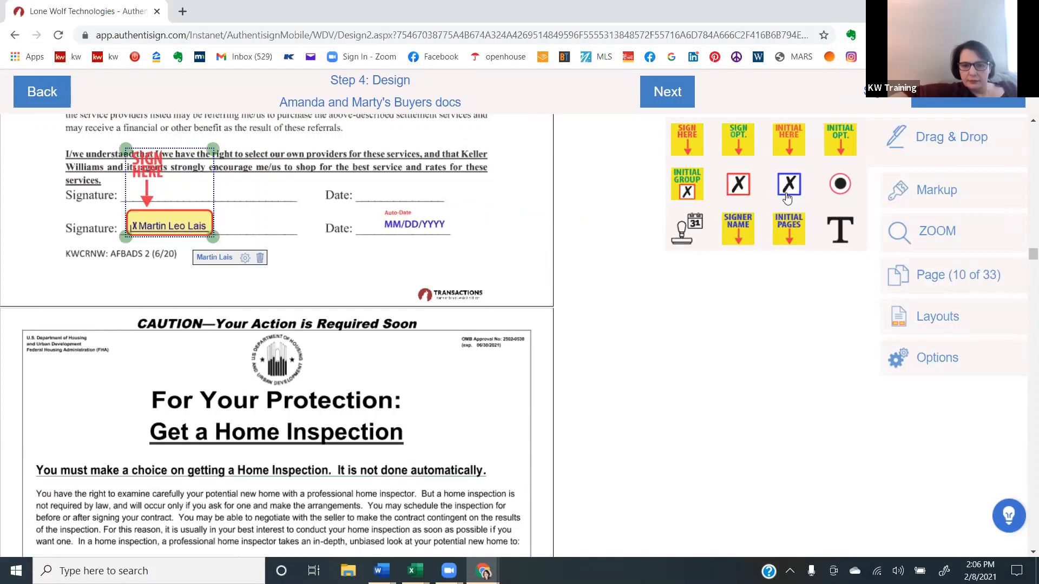
pyautogui.moveTo(680, 248); pyautogui.dragTo(148, 250)
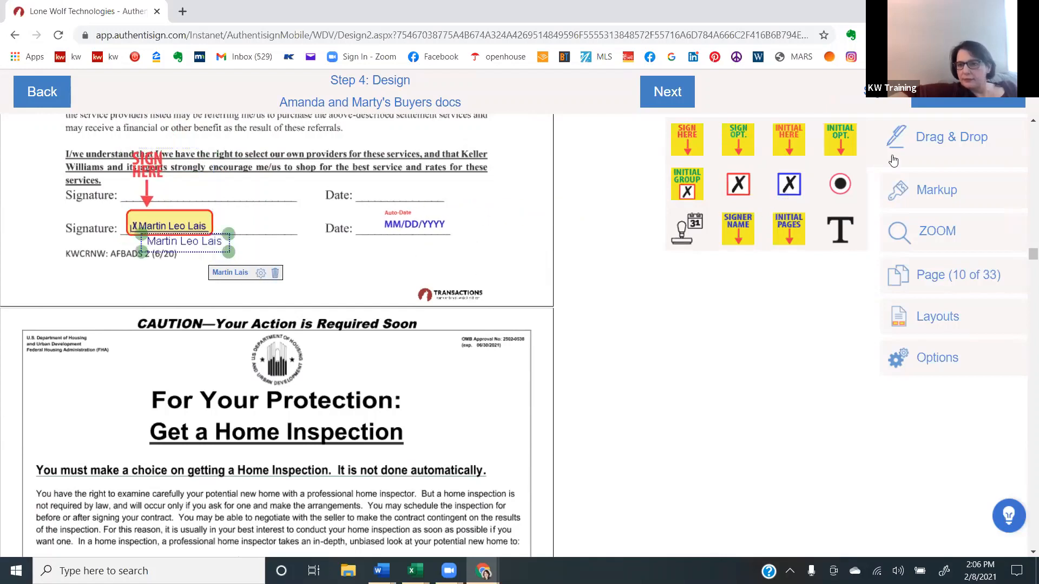
# - Place the first buyer's Sign Here field on the first signature line of the Affiliated Business Arrangement Disclosure
pyautogui.click(939, 104)
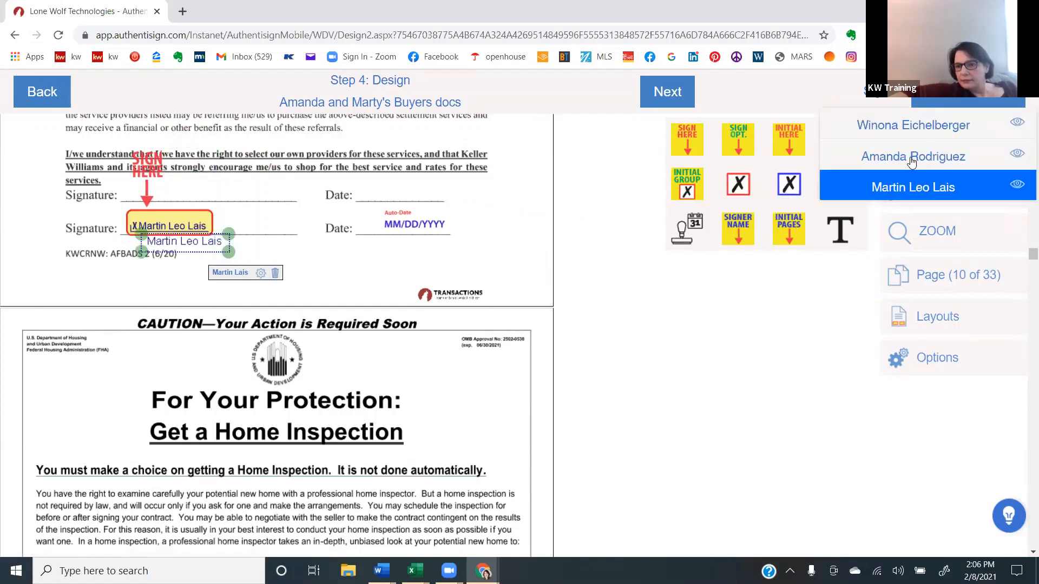
pyautogui.click(911, 163)
pyautogui.moveTo(668, 140); pyautogui.dragTo(370, 195)
pyautogui.click(391, 205)
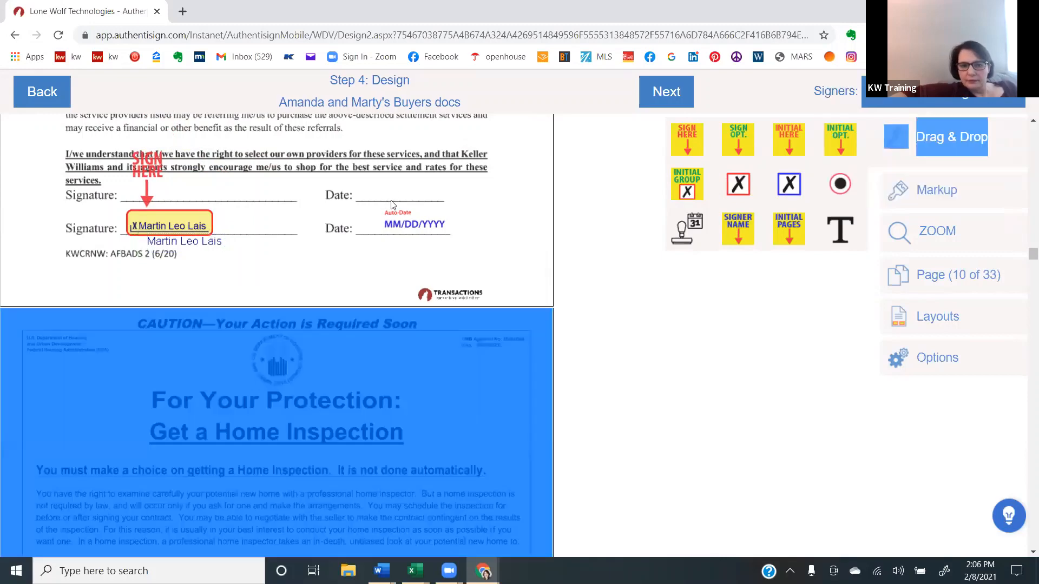
pyautogui.click(689, 151)
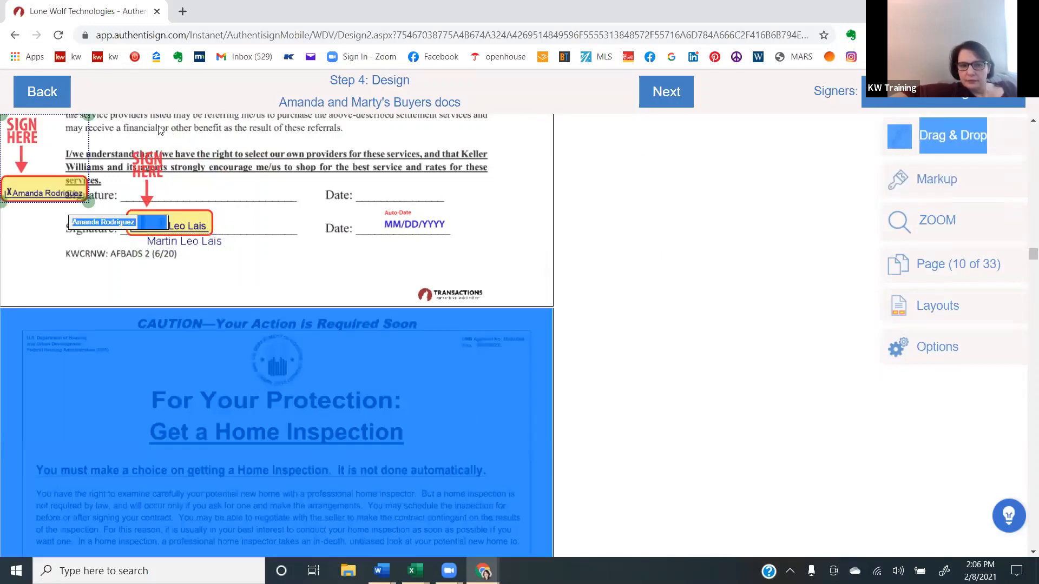
pyautogui.moveTo(29, 179); pyautogui.dragTo(169, 176)
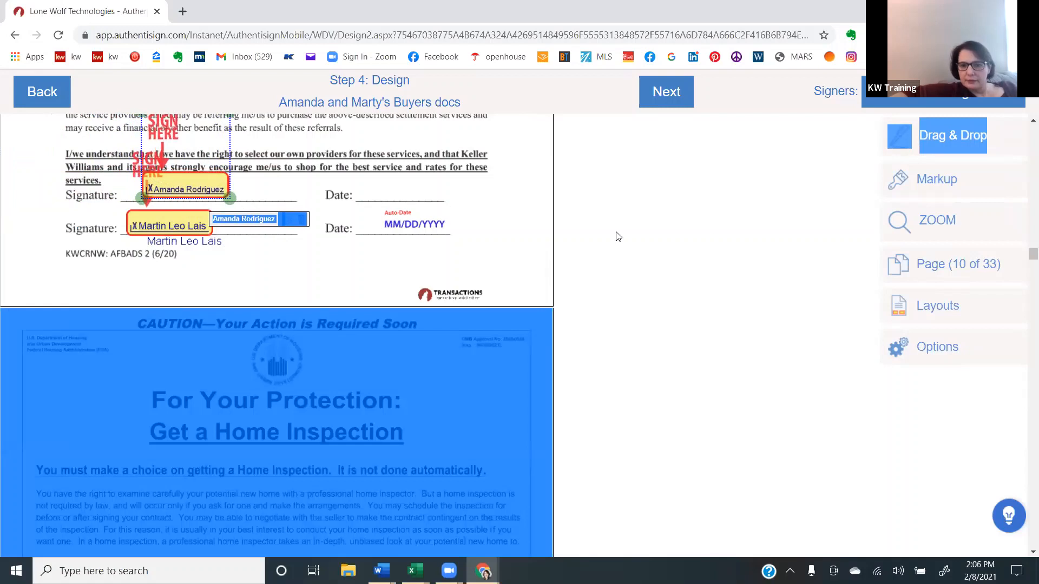
# - Add a date stamp for the first buyer on the Date blank beside the first signature line
pyautogui.click(837, 200)
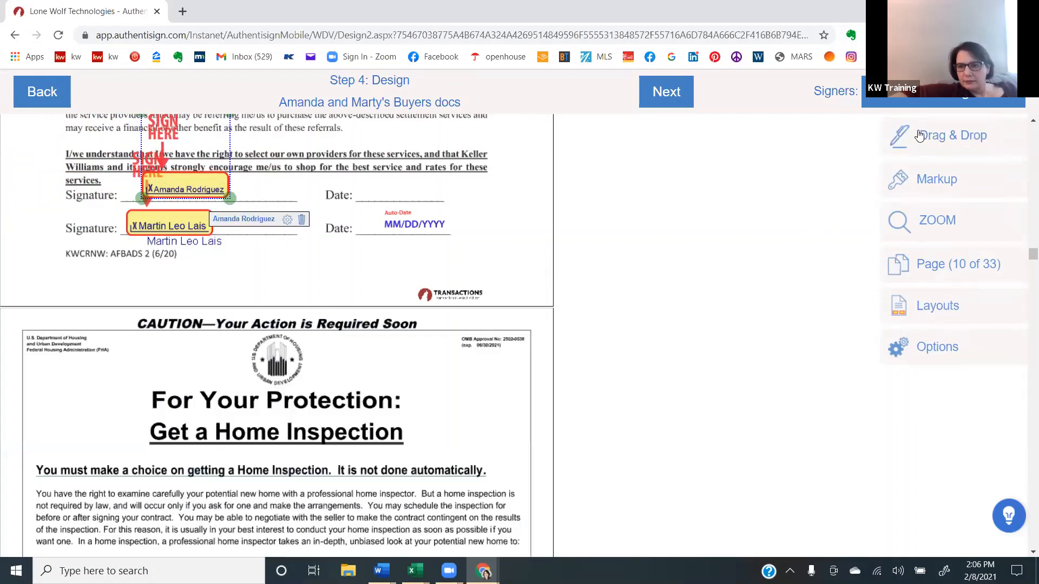
pyautogui.click(920, 135)
pyautogui.click(681, 232)
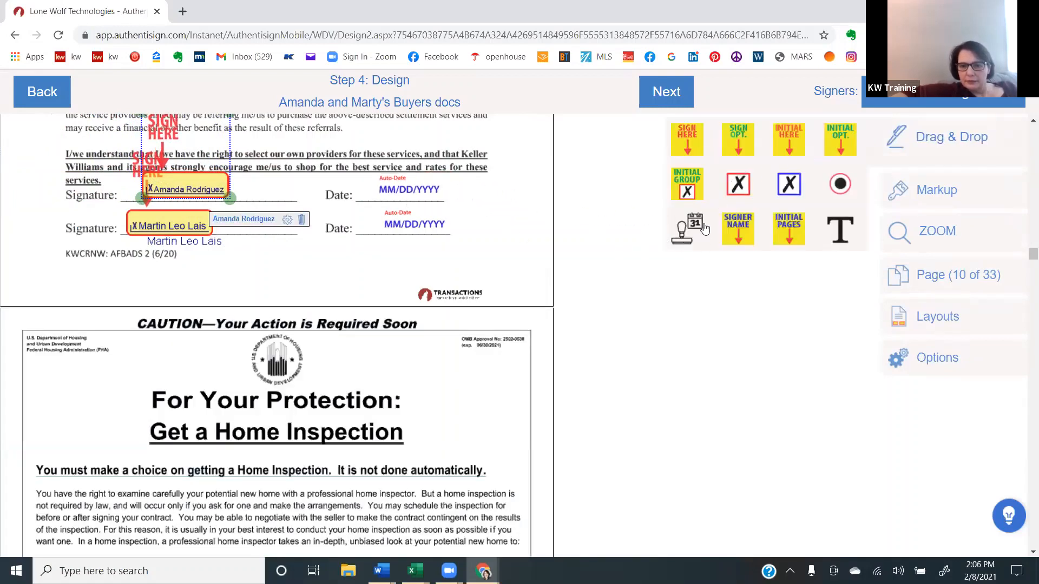
# - Add the first buyer's signer name below the first signature line of the Affiliated Business Arrangement Disclosure
pyautogui.moveTo(732, 236)
pyautogui.mouseDown()
pyautogui.moveTo(562, 303)
pyautogui.moveTo(172, 228)
pyautogui.mouseUp()
pyautogui.click(349, 389)
# - Check the remaining document pages, finish the signing design and send the Authentisign invitations
pyautogui.scroll(-12, 349, 388)
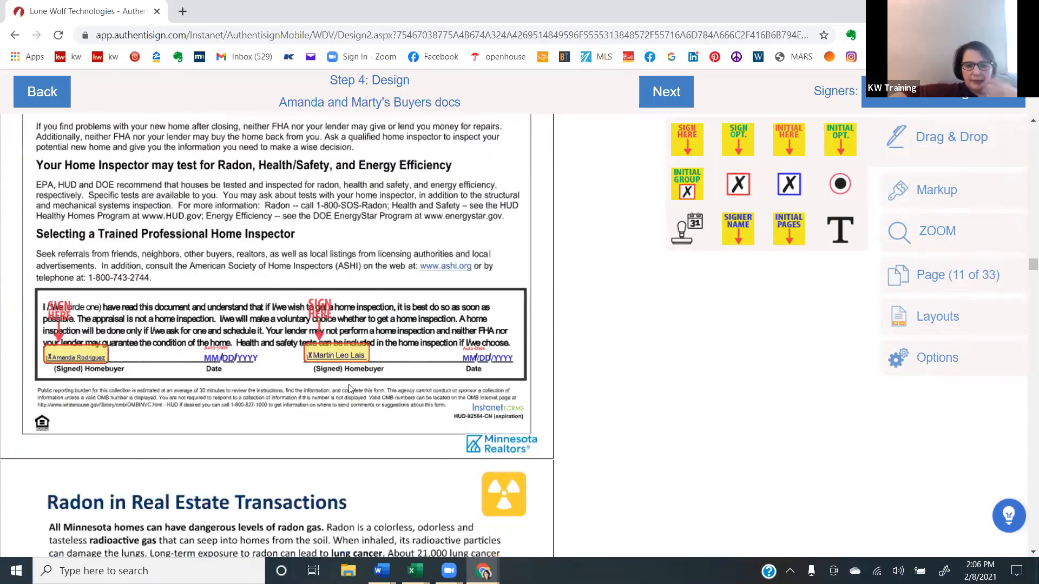
pyautogui.scroll(-20, 349, 388)
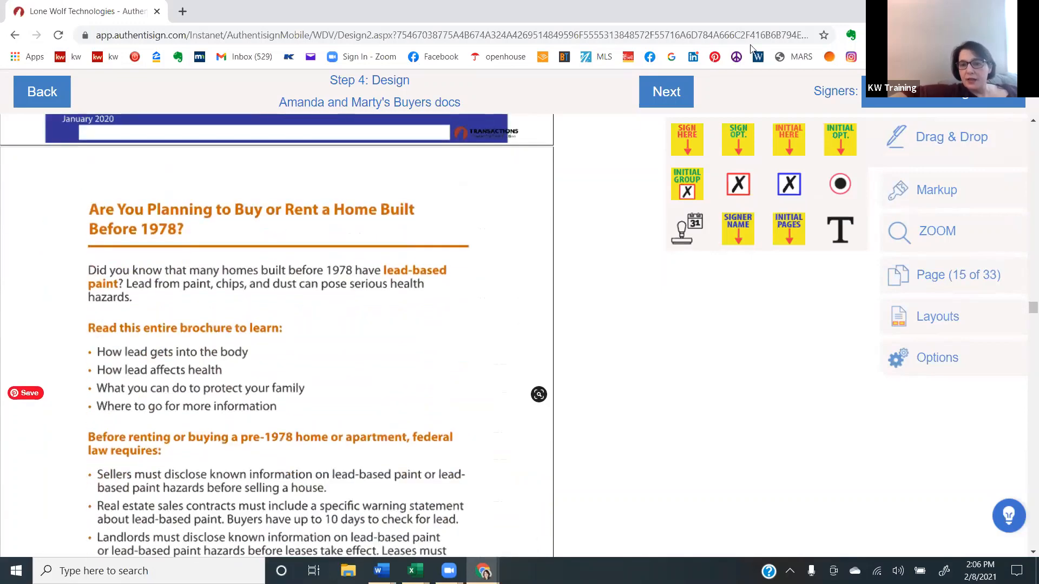
pyautogui.click(660, 103)
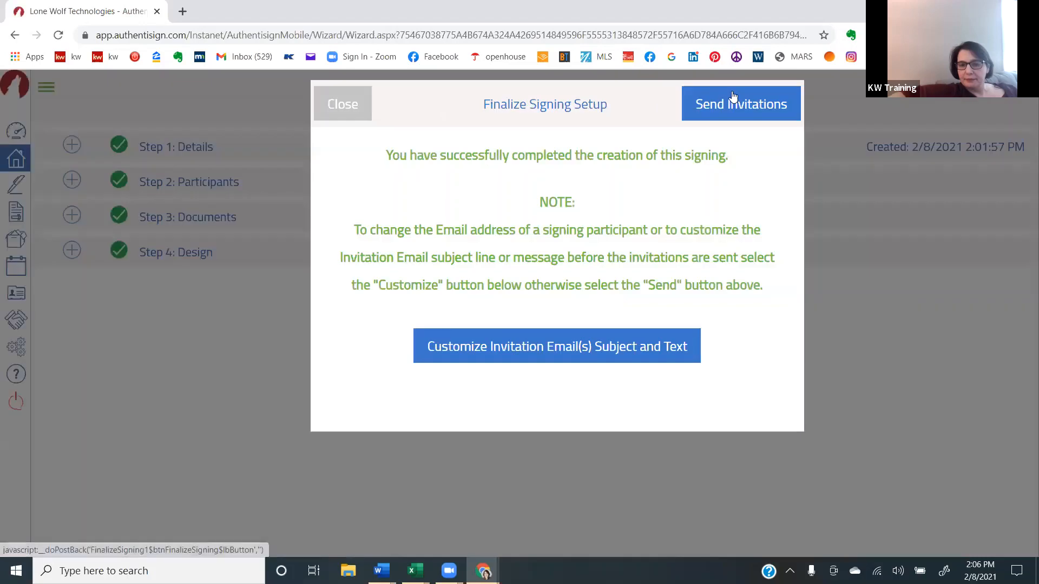
pyautogui.click(736, 103)
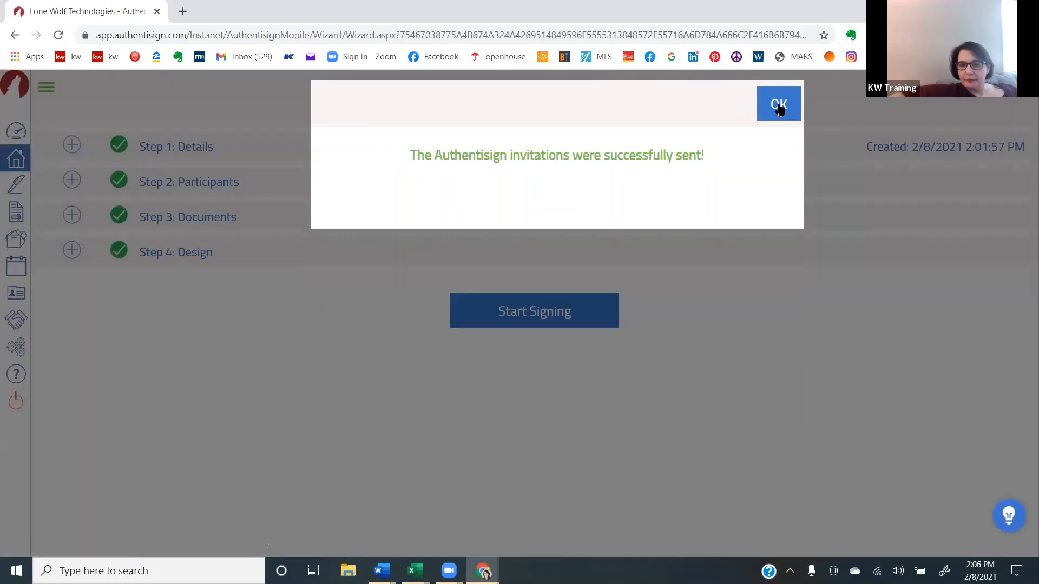
pyautogui.click(779, 106)
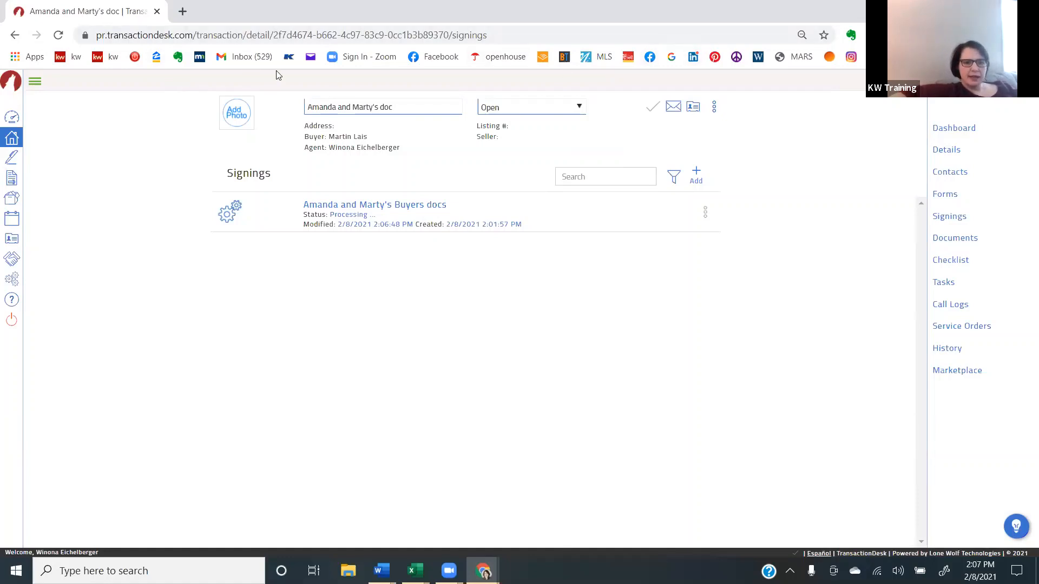
# - Switch to the NorthstarMLS site, open Matrix and dismiss the news notices without marking them as read
pyautogui.click(601, 57)
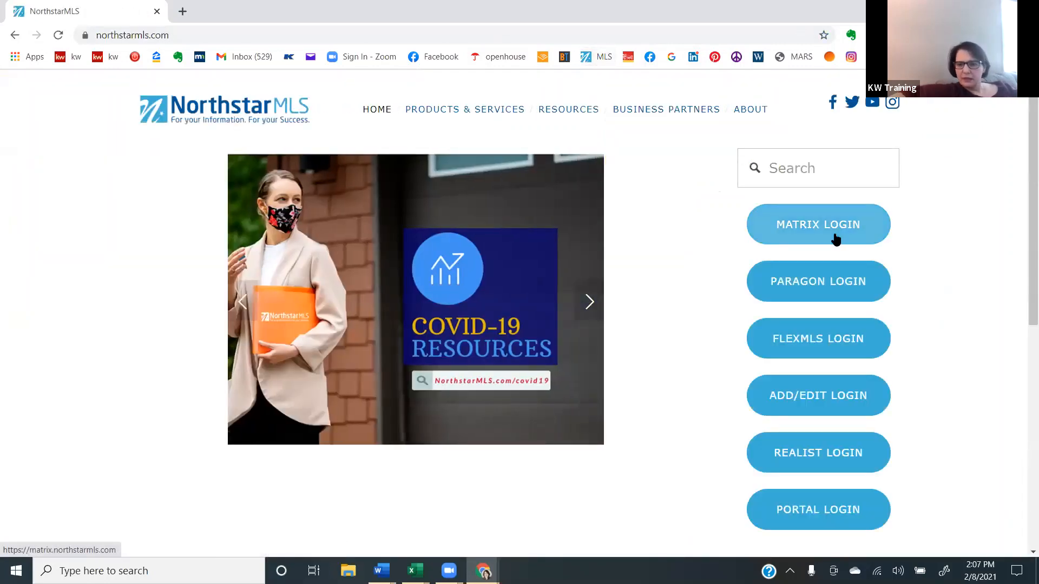
pyautogui.click(833, 236)
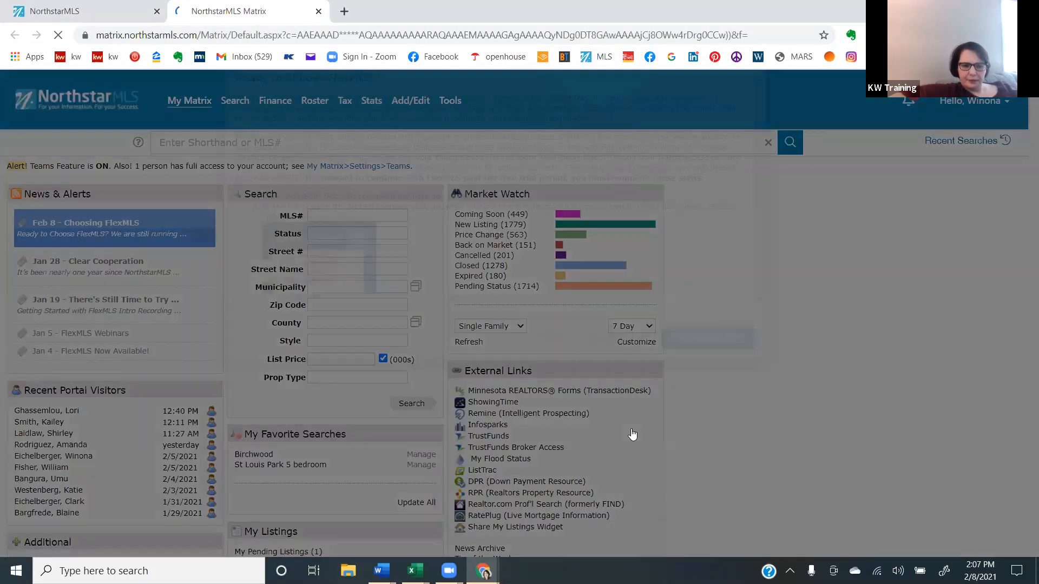
pyautogui.click(631, 431)
pyautogui.rightClick(631, 430)
pyautogui.click(623, 430)
pyautogui.click(598, 431)
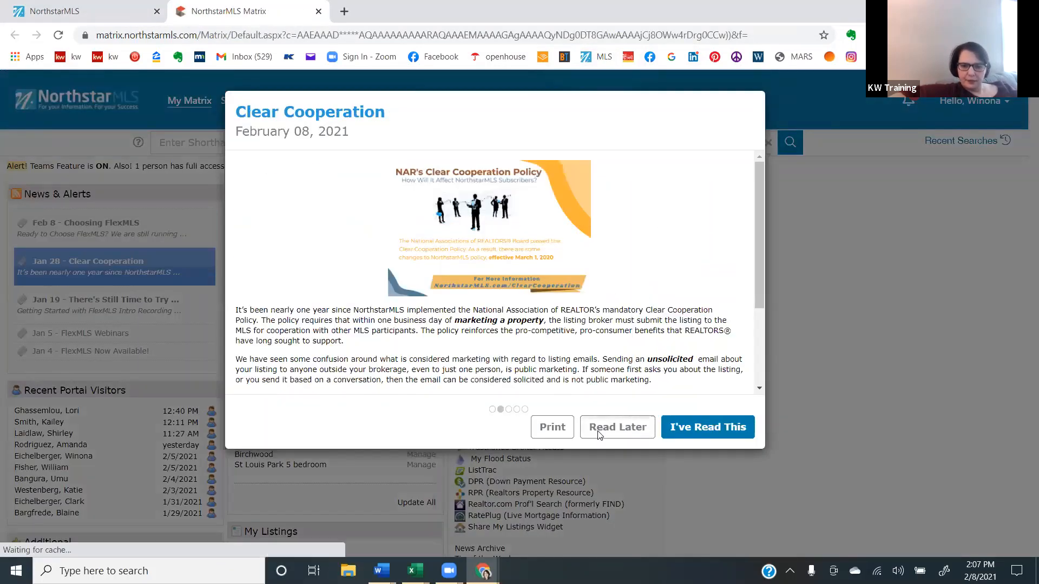
pyautogui.rightClick(597, 432)
pyautogui.click(598, 431)
pyautogui.click(598, 432)
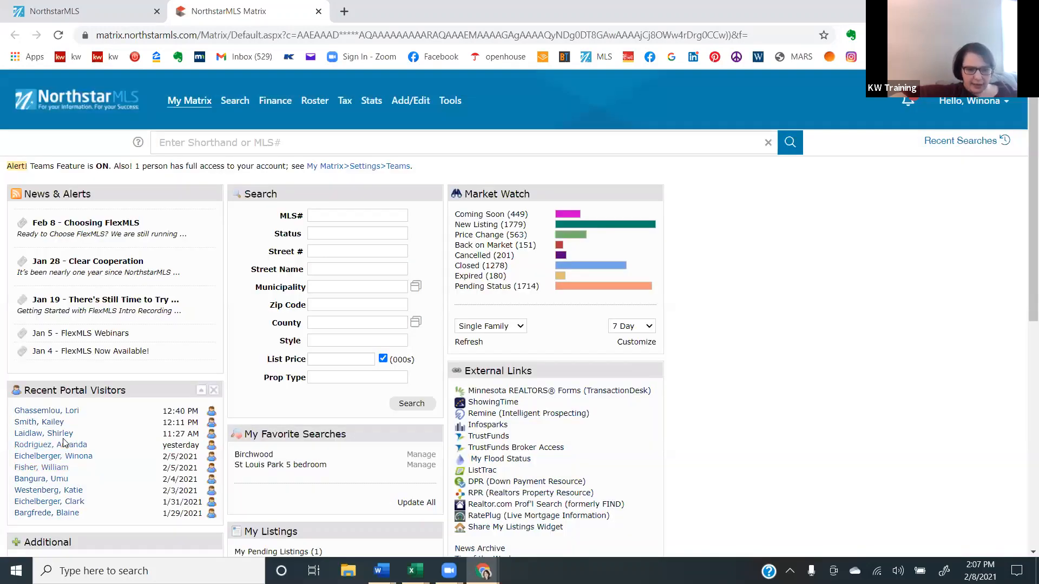
# - Open the first buyer's contact from the recent portal visitors and view their Favorites and Possibilities listings
pyautogui.click(64, 443)
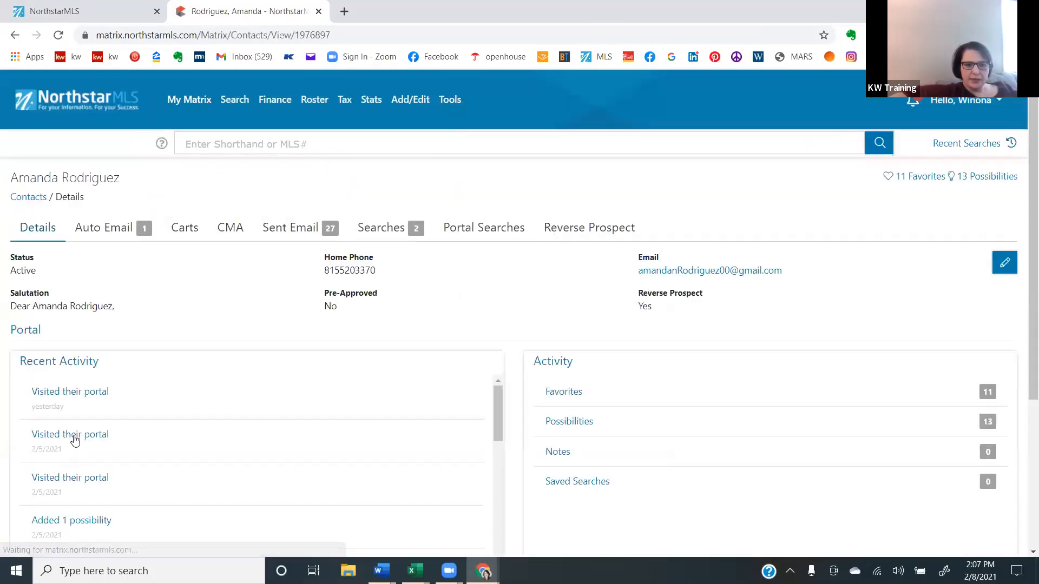
pyautogui.click(564, 393)
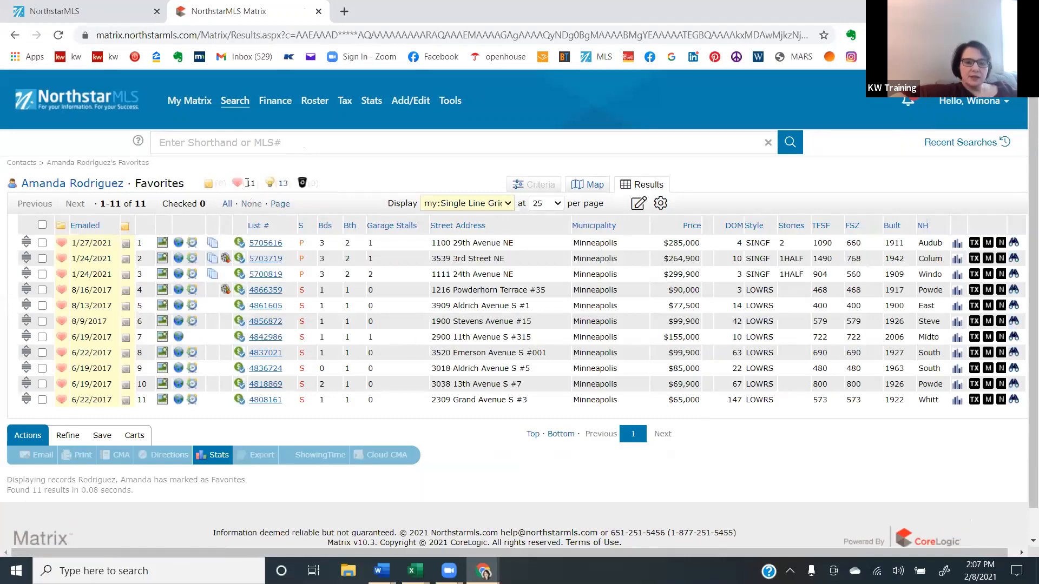
pyautogui.click(284, 184)
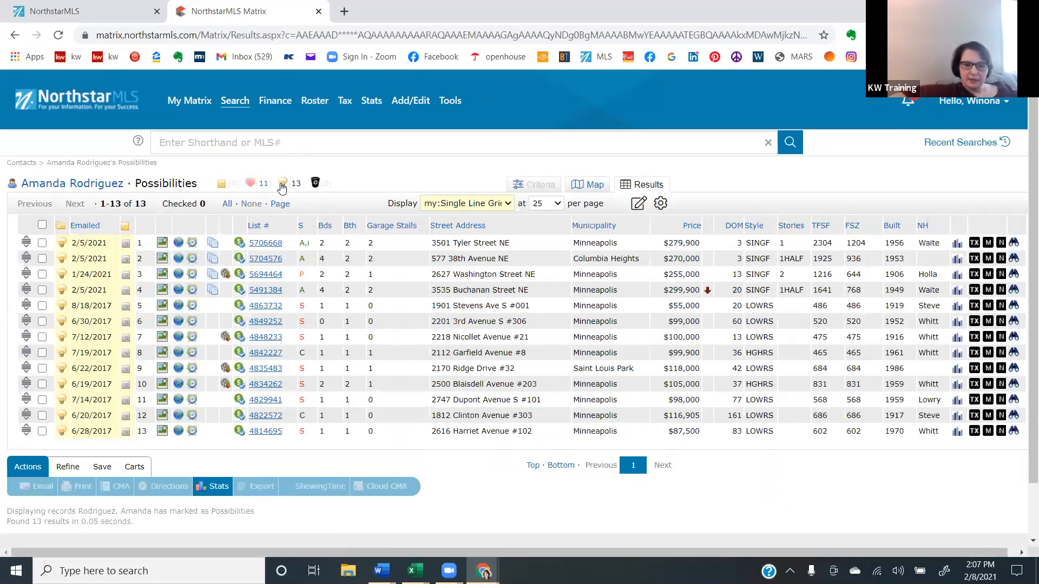
# - Open the Columbia Heights listing from the buyer's Possibilities and launch Minnesota REALTORS Forms (Instanet) for it
pyautogui.click(264, 259)
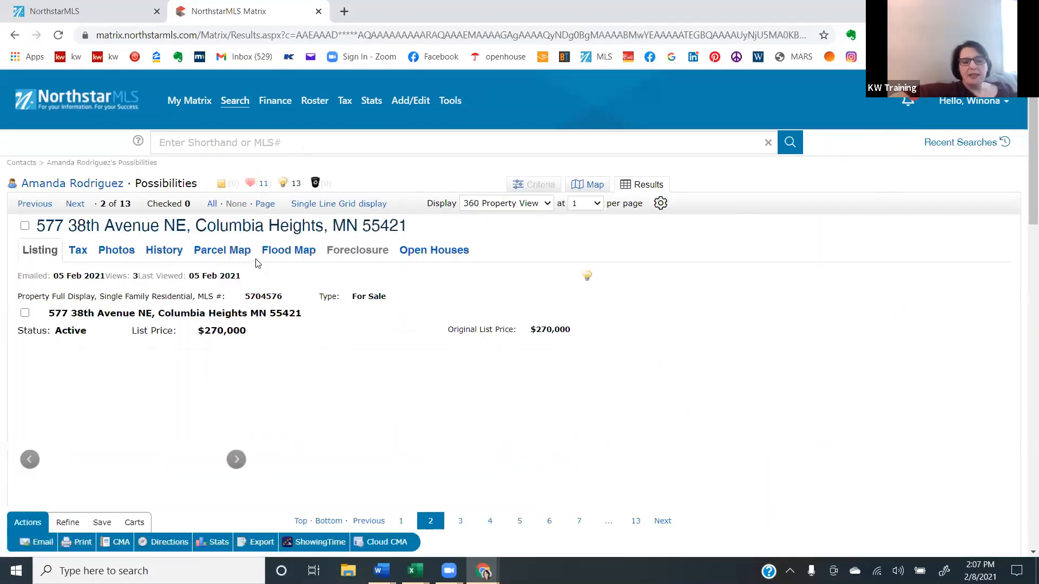
pyautogui.scroll(-2, 258, 263)
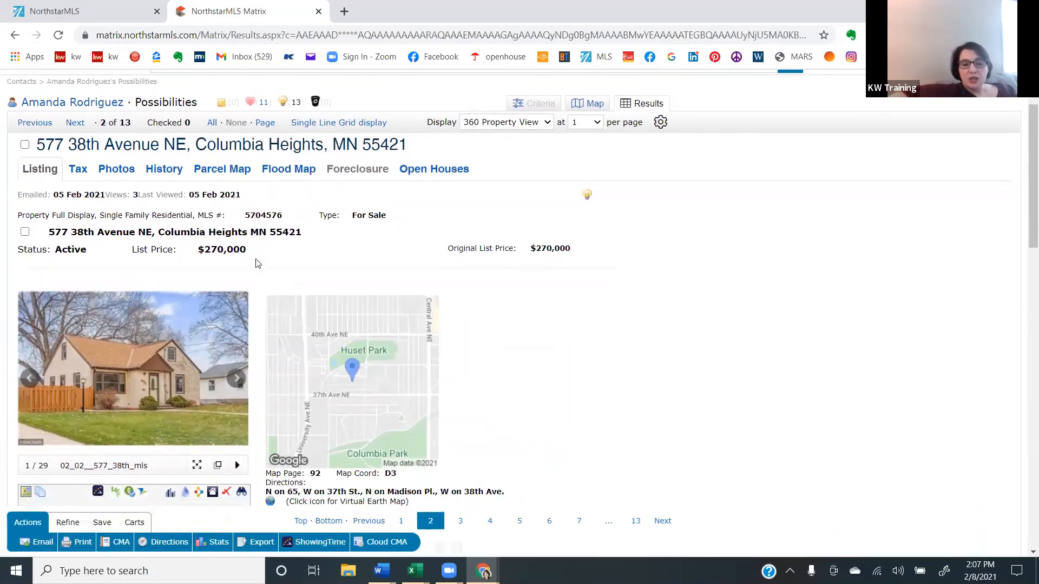
pyautogui.scroll(-3, 258, 263)
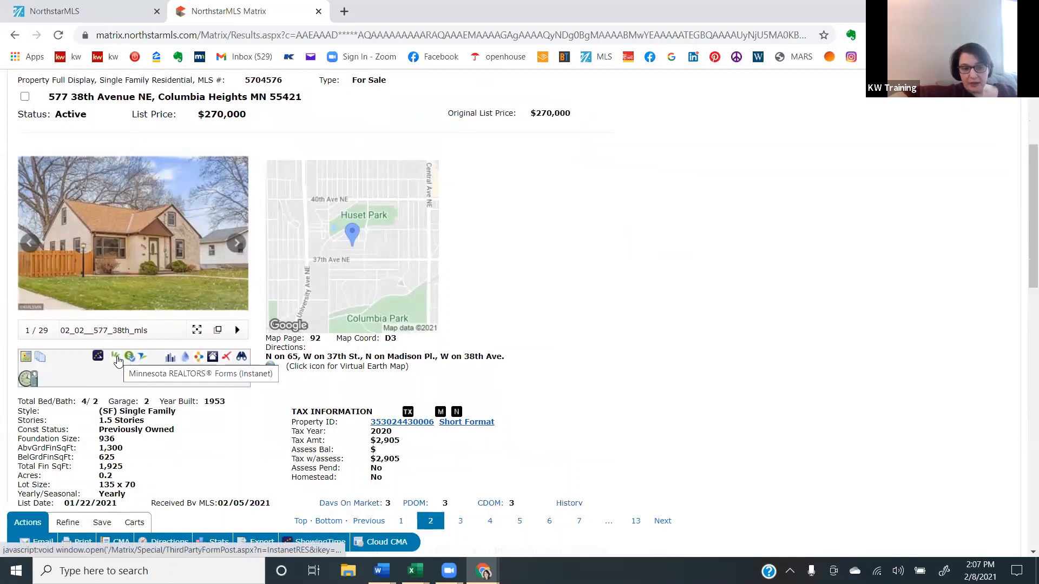
pyautogui.click(118, 359)
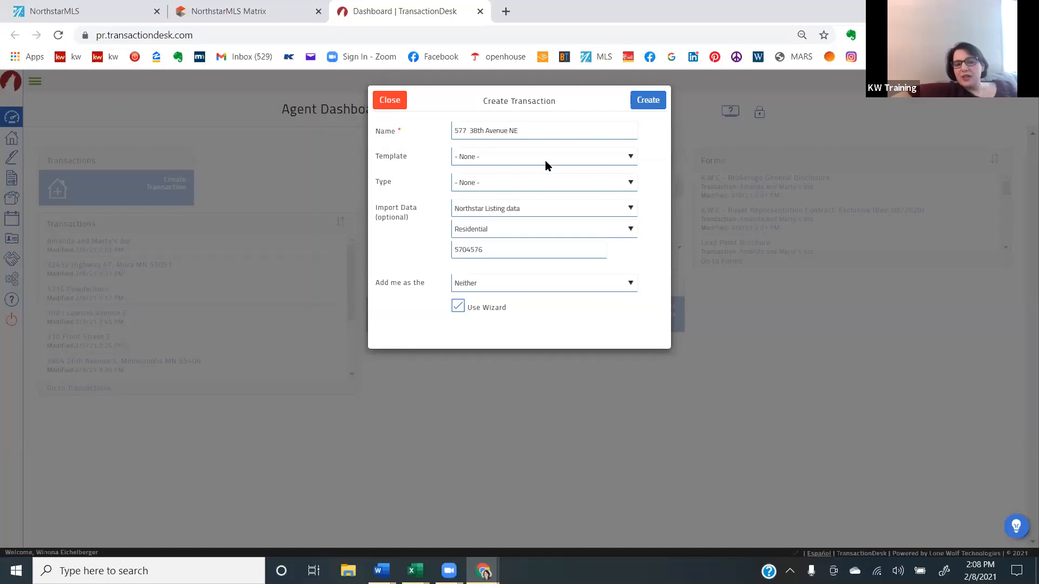
# - Create the property transaction with the PA Pack Feb2021 template, keeping the Northstar residential listing data import and the wizard
pyautogui.click(542, 162)
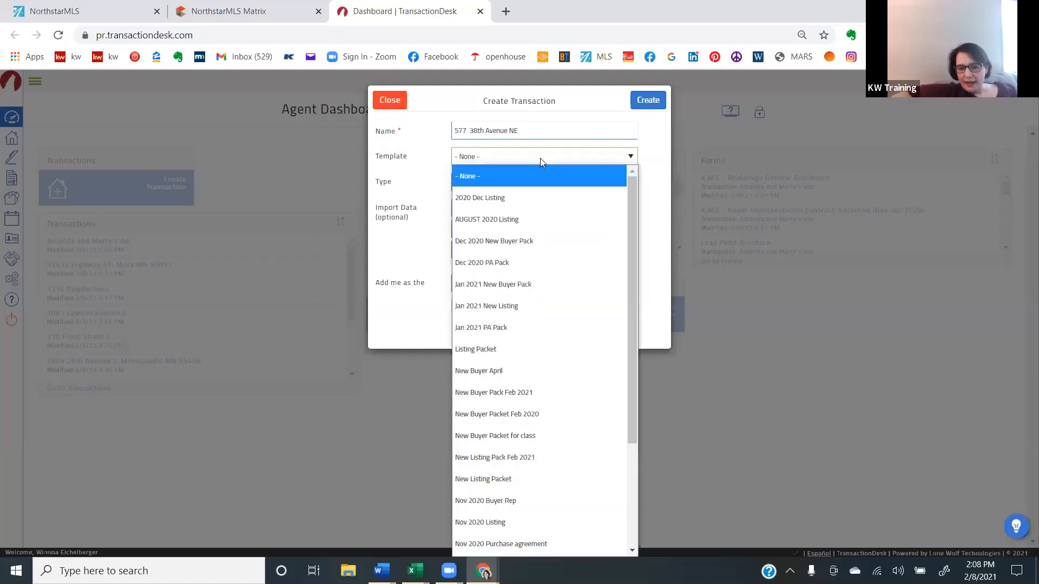
pyautogui.press('Down')
pyautogui.press('Down')
pyautogui.press('Down')
pyautogui.press('Down')
pyautogui.press('Down')
pyautogui.press('Down')
pyautogui.press('Down')
pyautogui.press('Down')
pyautogui.press('Down')
pyautogui.press('Down')
pyautogui.press('Down')
pyautogui.press('Down')
pyautogui.press('Down')
pyautogui.press('Down')
pyautogui.press('Down')
pyautogui.press('Down')
pyautogui.press('Down')
pyautogui.press('Down')
pyautogui.press('Down')
pyautogui.press('Down')
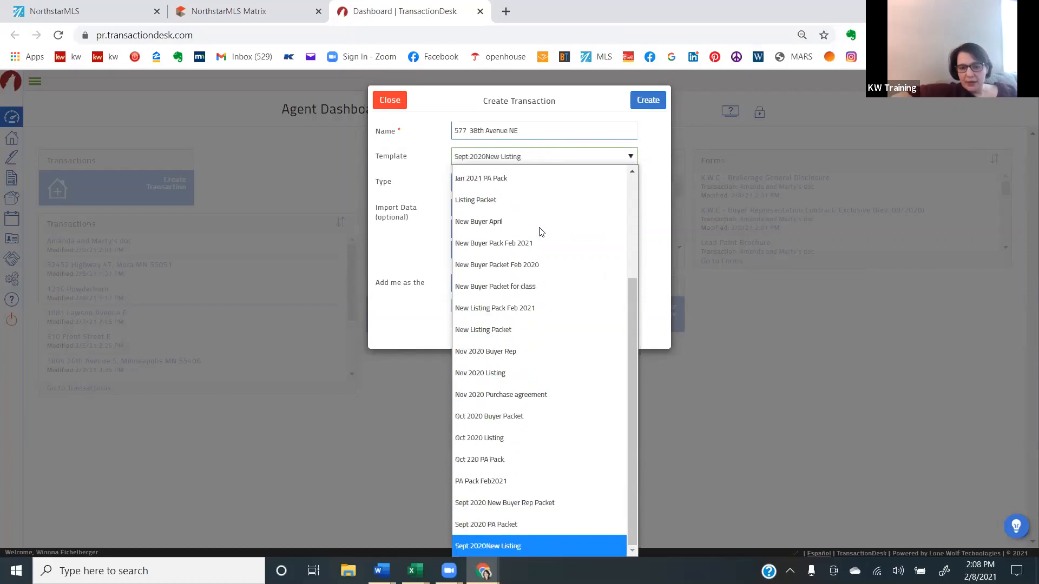
pyautogui.click(560, 475)
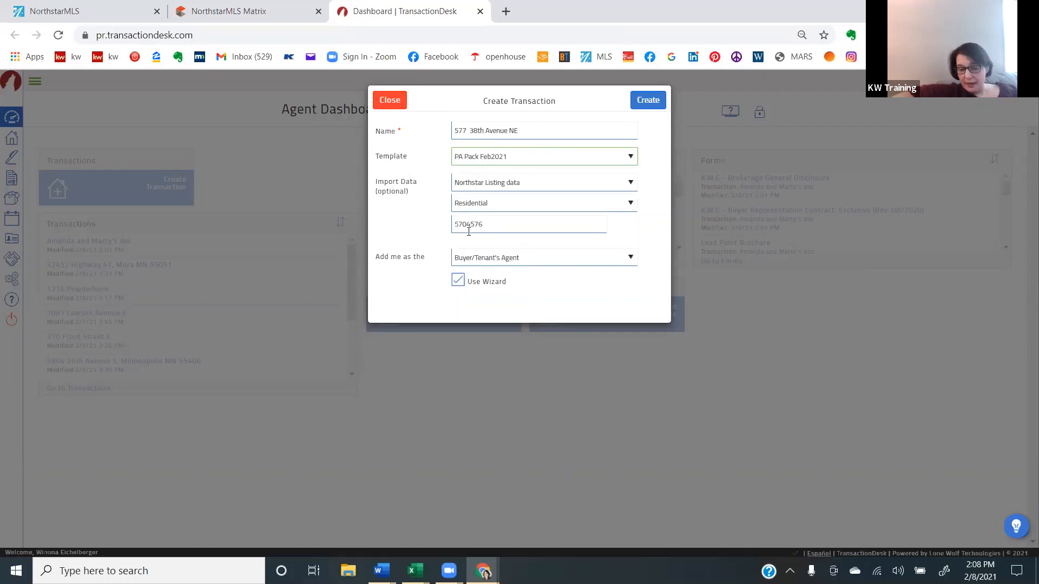
pyautogui.click(651, 103)
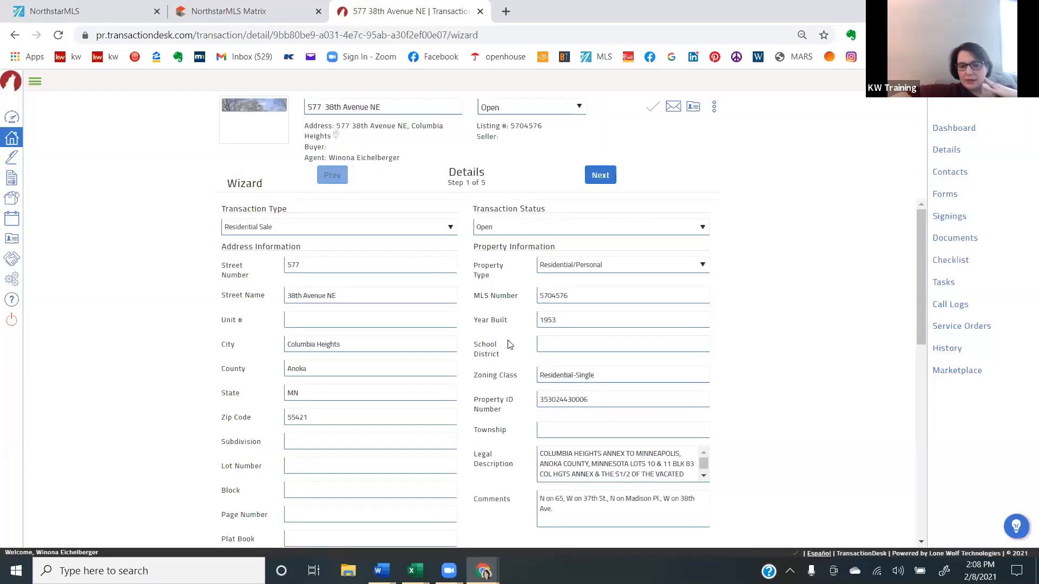
# - Set the Purchase Price to 280000 and the Earnest Money to 5000 in the transaction's purchase information
pyautogui.scroll(-5, 508, 344)
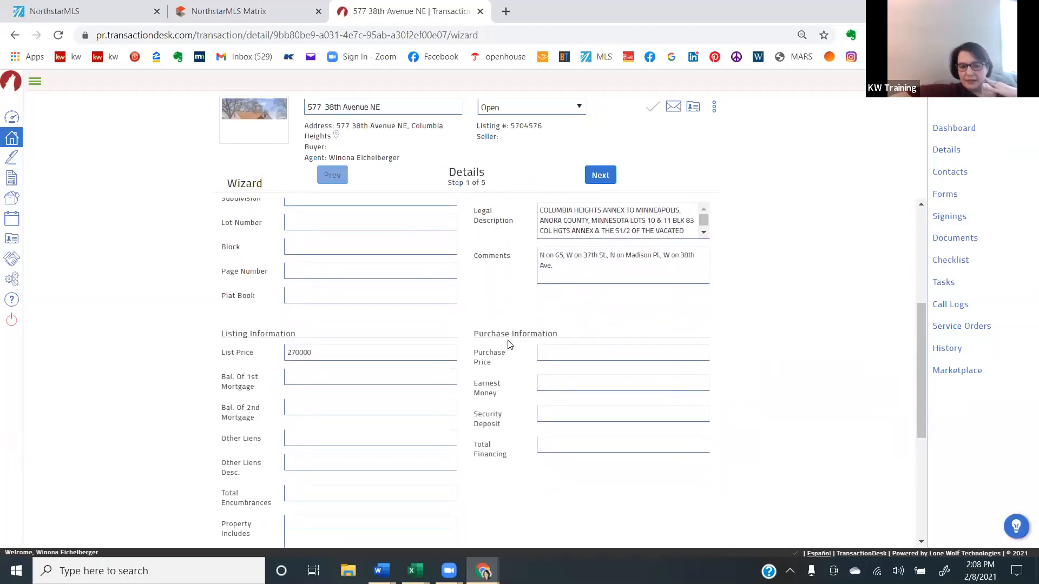
pyautogui.scroll(-1, 508, 344)
pyautogui.click(592, 299)
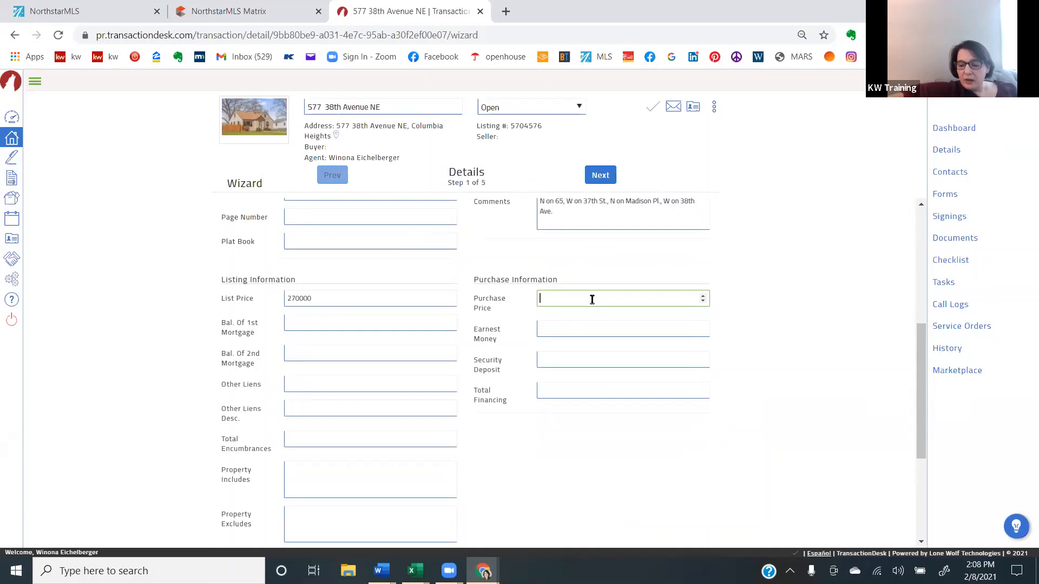
pyautogui.write('280000')
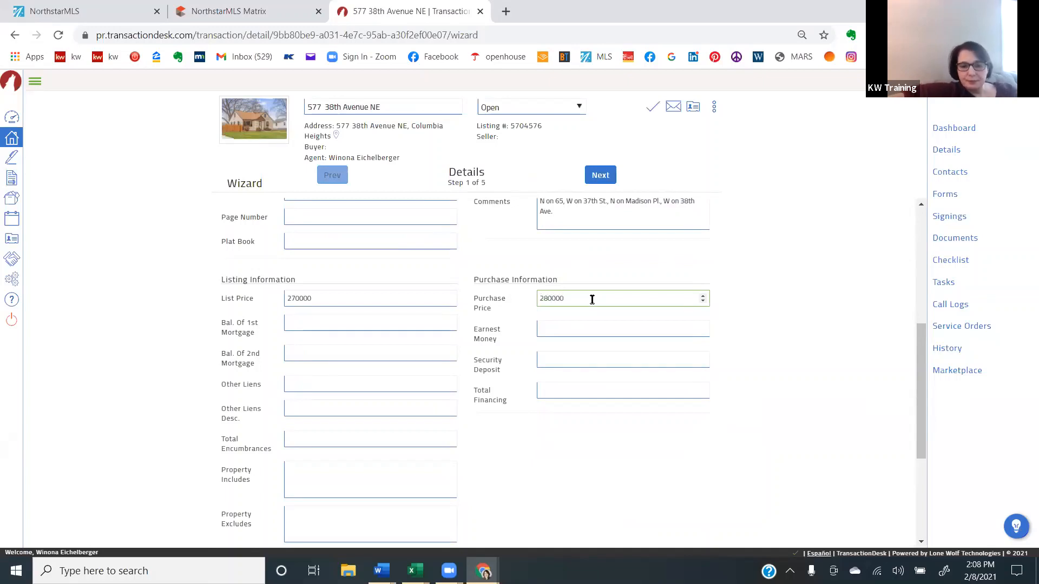
pyautogui.press('Tab')
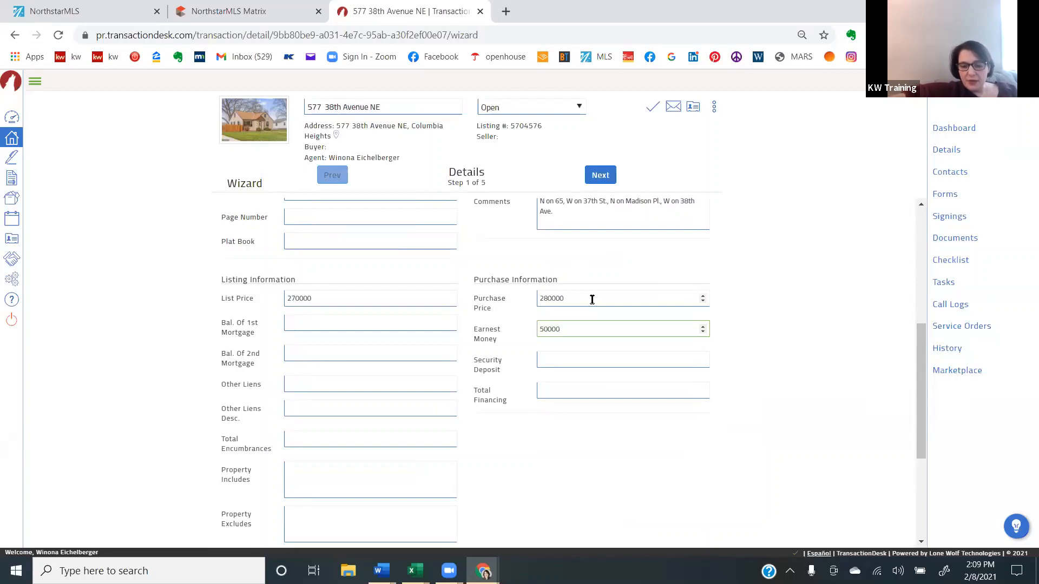
pyautogui.click(591, 300)
pyautogui.click(485, 394)
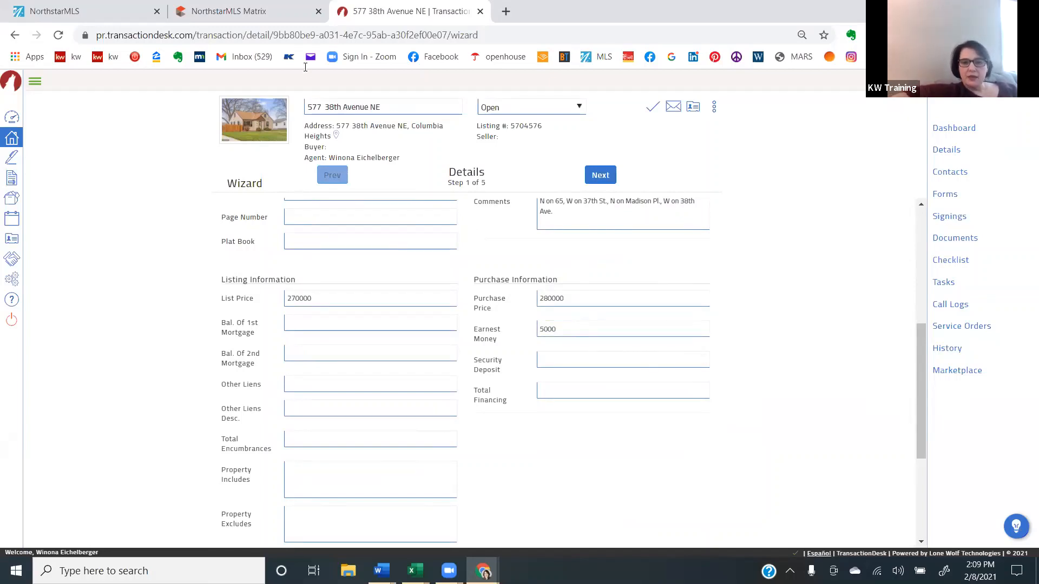
# - Return to the Matrix listing and review its property, remarks, structure and financial details
pyautogui.click(270, 11)
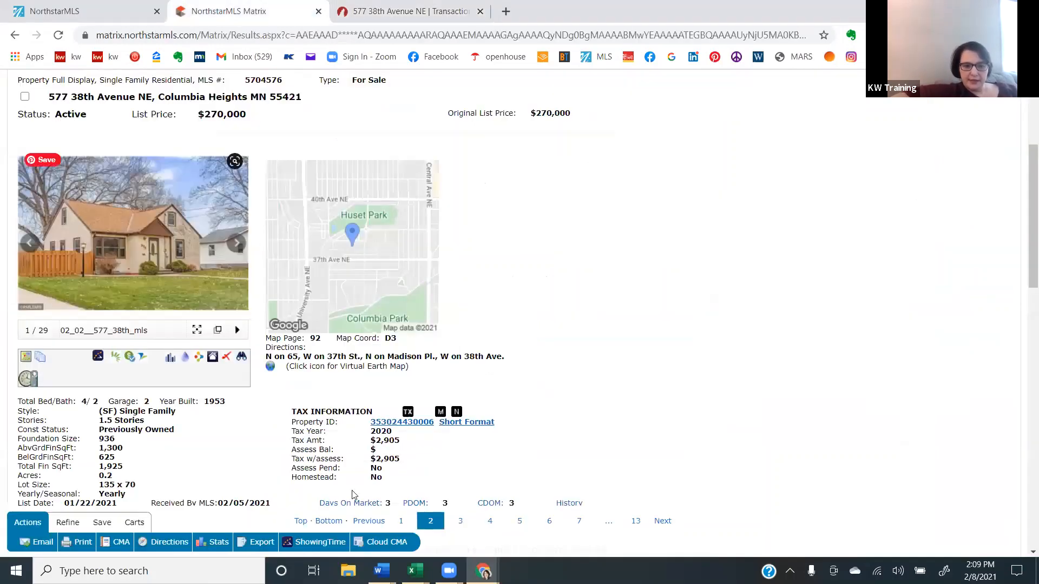
pyautogui.scroll(-8, 249, 490)
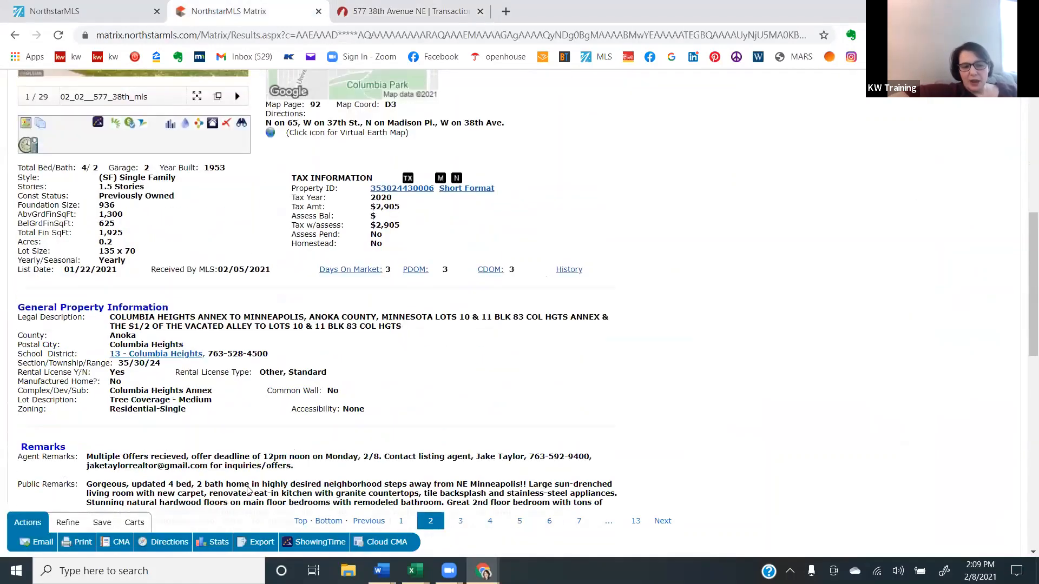
pyautogui.scroll(-5, 249, 490)
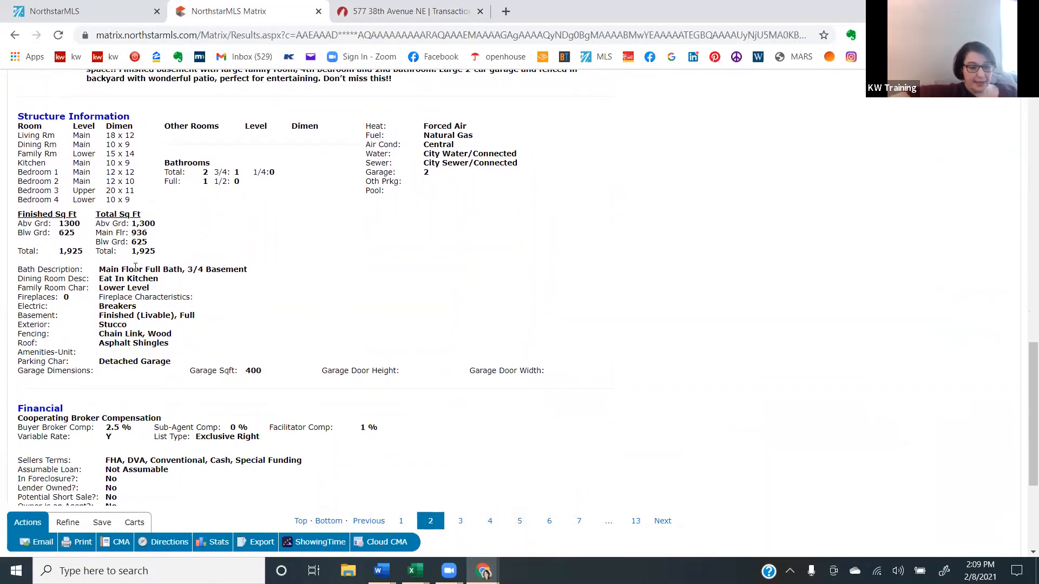
pyautogui.scroll(-1, 135, 267)
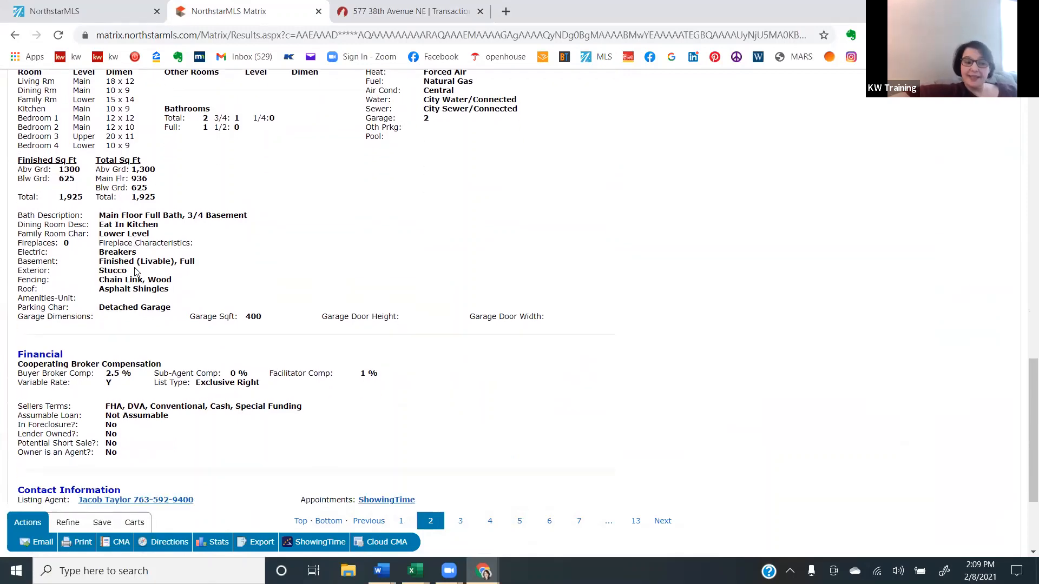
pyautogui.scroll(1, 135, 271)
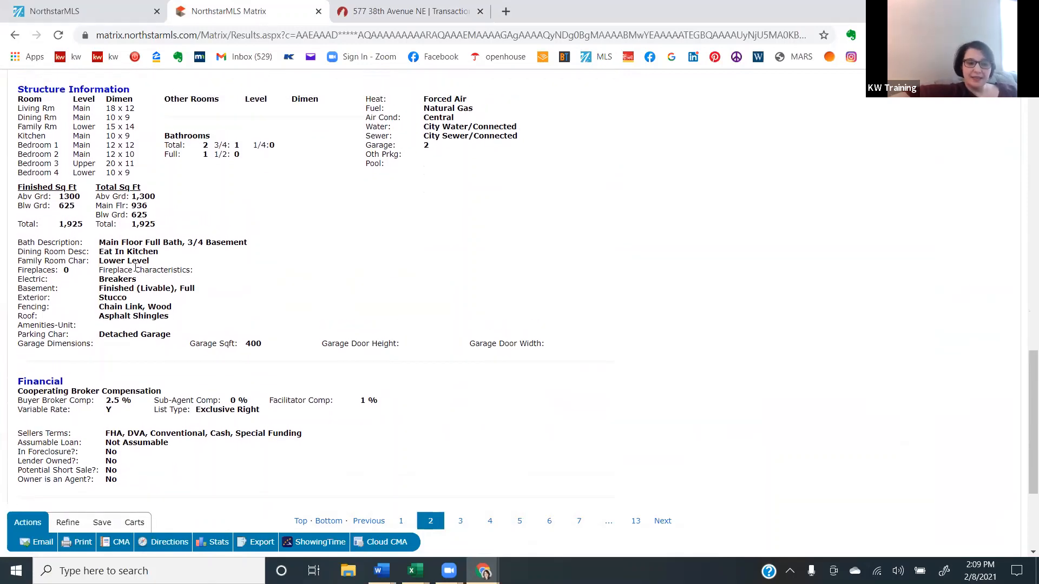
pyautogui.scroll(8, 135, 267)
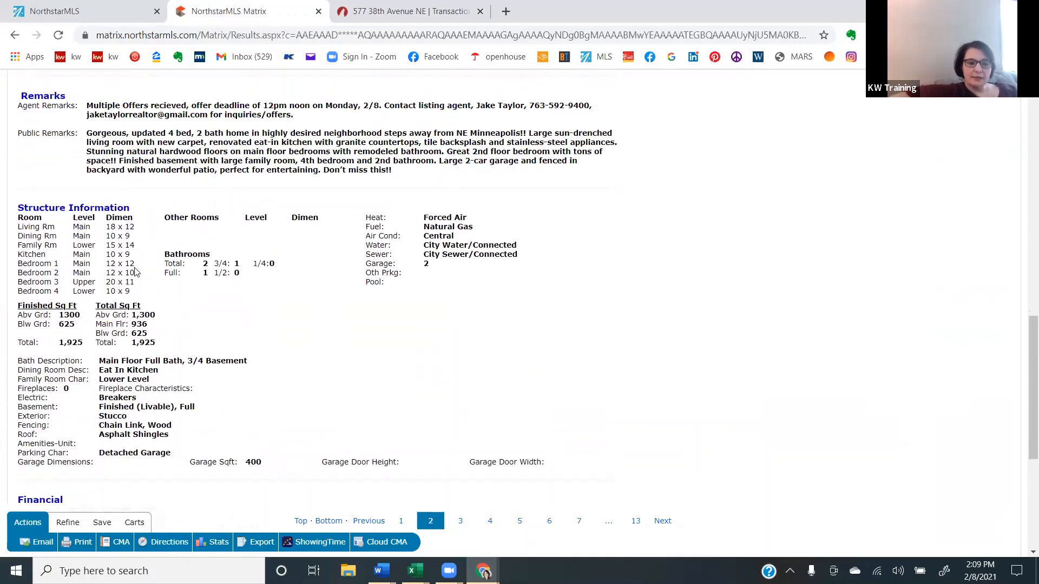
pyautogui.scroll(10, 135, 270)
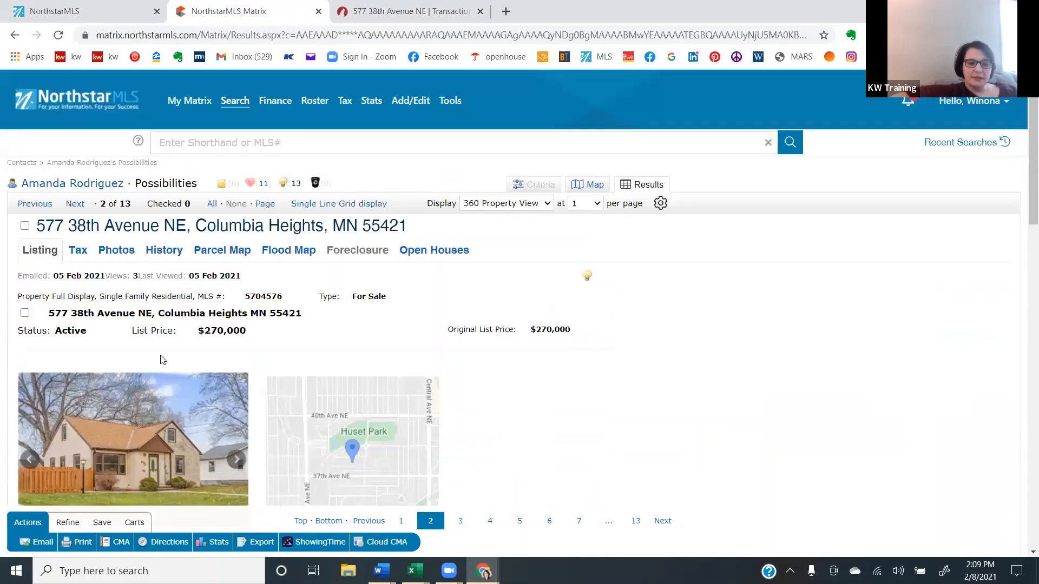
# - Browse the listing's exterior and interior photos
pyautogui.click(246, 469)
pyautogui.click(245, 467)
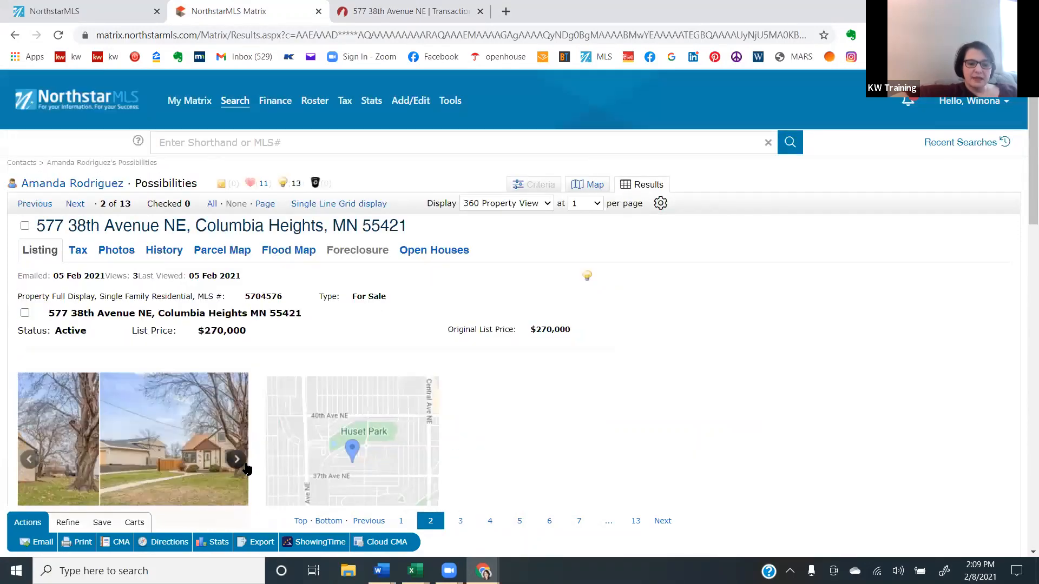
pyautogui.click(245, 468)
pyautogui.click(245, 468)
pyautogui.click(246, 468)
pyautogui.click(241, 460)
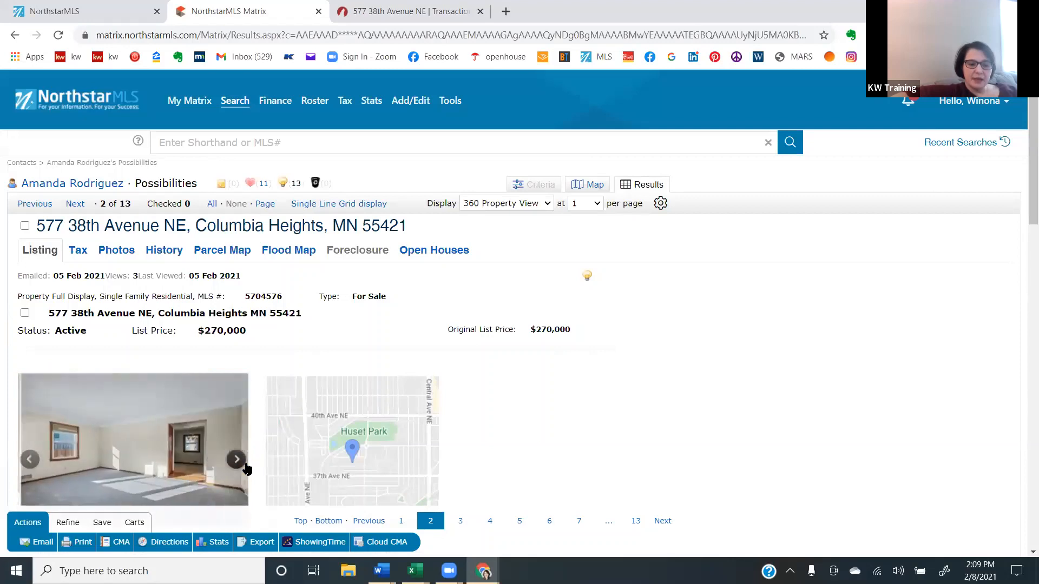
pyautogui.click(242, 461)
pyautogui.click(241, 461)
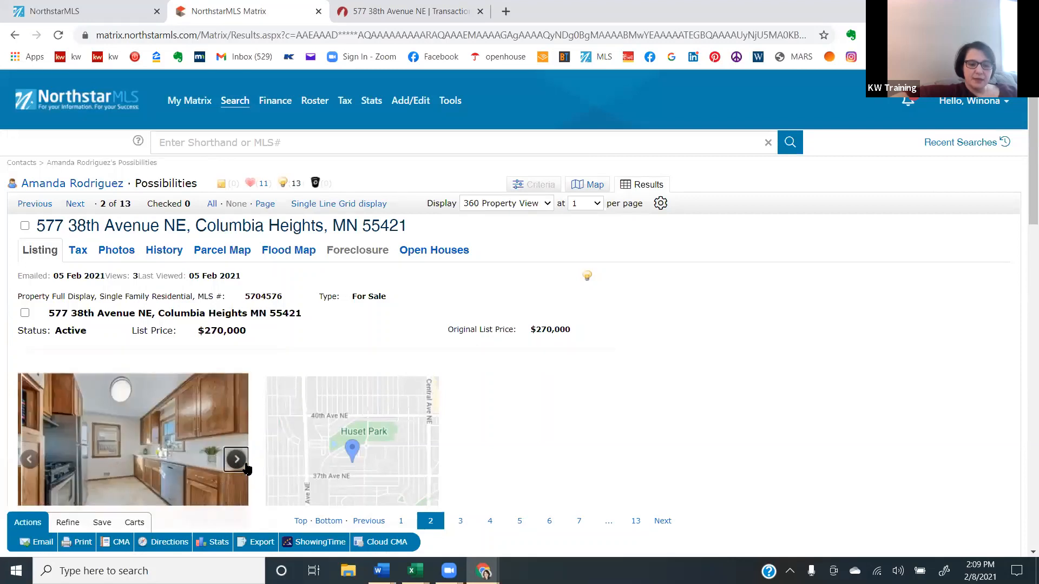
# - Return to the transaction wizard and list "Dishwasher range refrigerator" under Property Includes, correcting the spelling of refrigerator
pyautogui.click(29, 459)
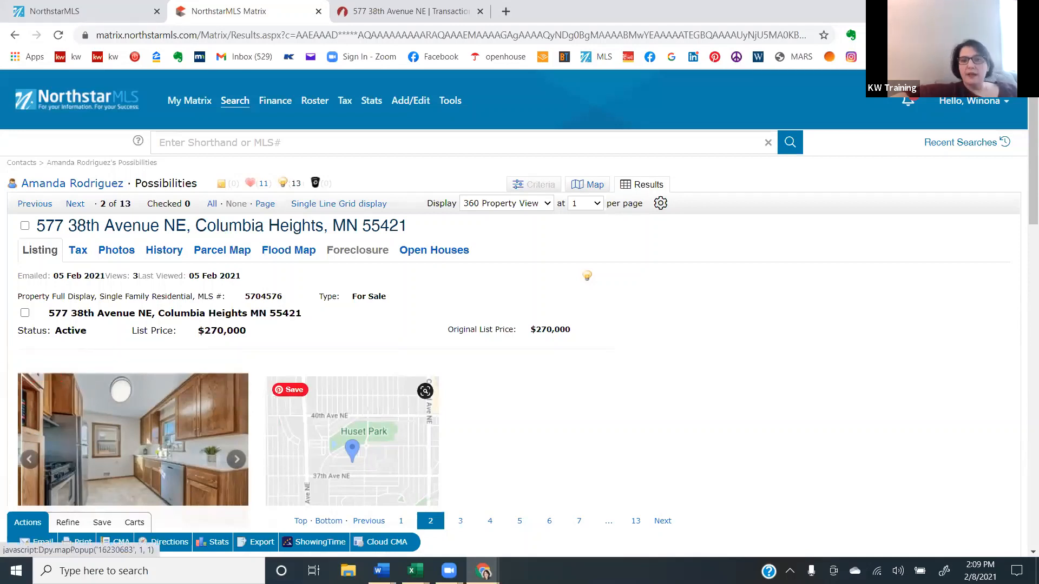
pyautogui.hotkey('ctrl', 'Tab')
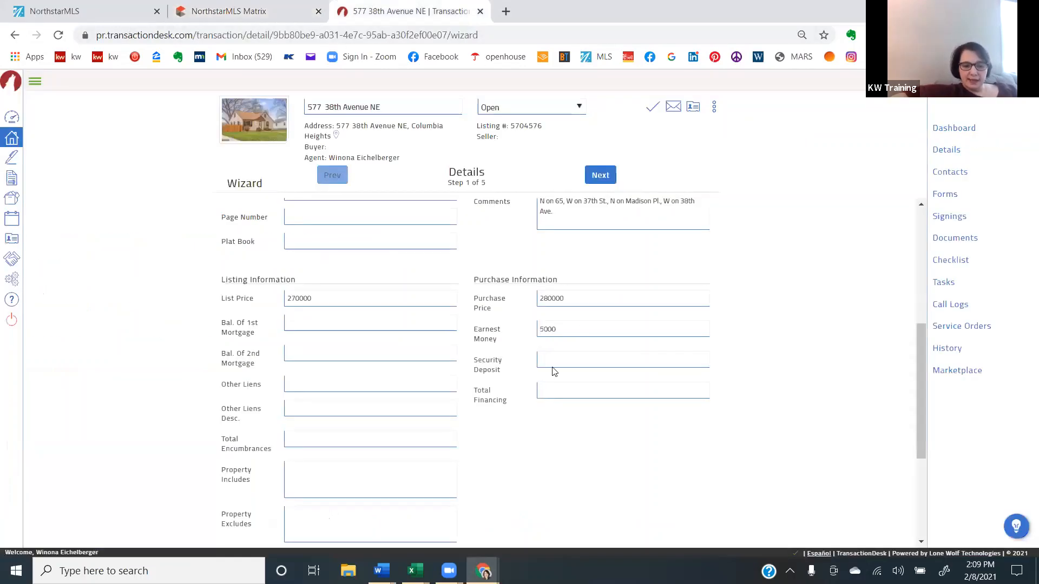
pyautogui.click(339, 480)
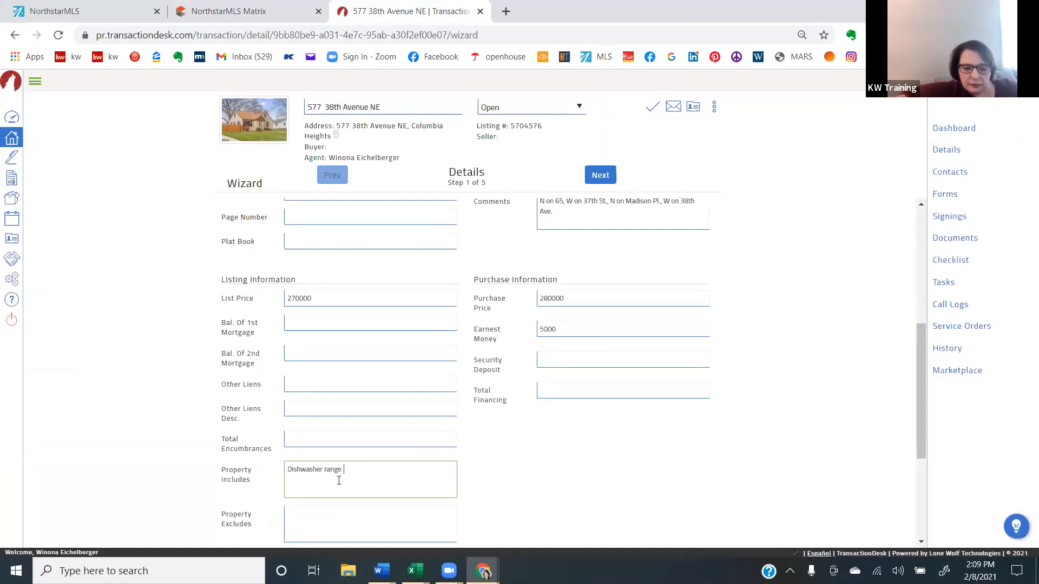
pyautogui.write('refridg')
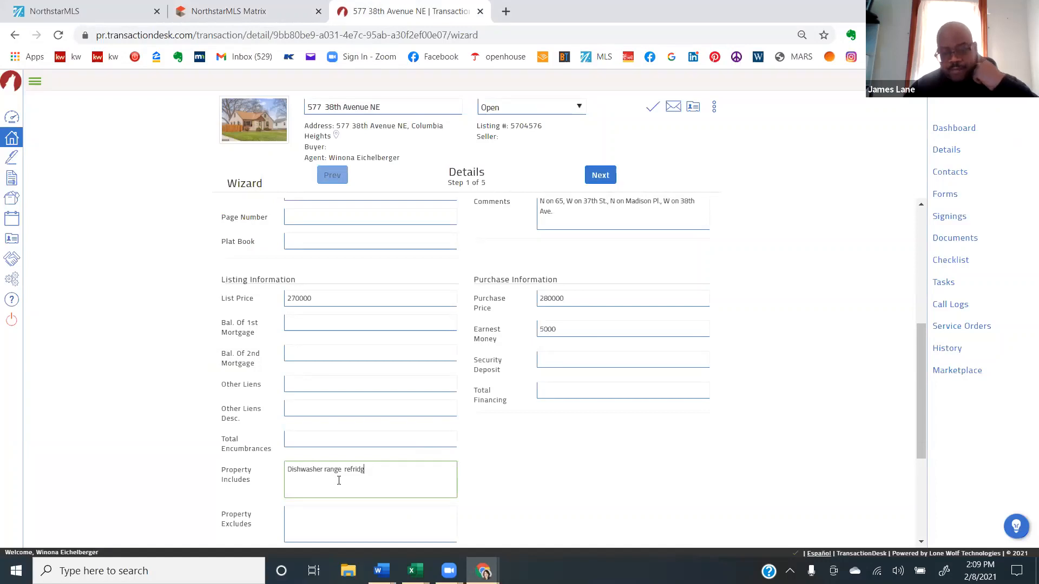
pyautogui.write('er')
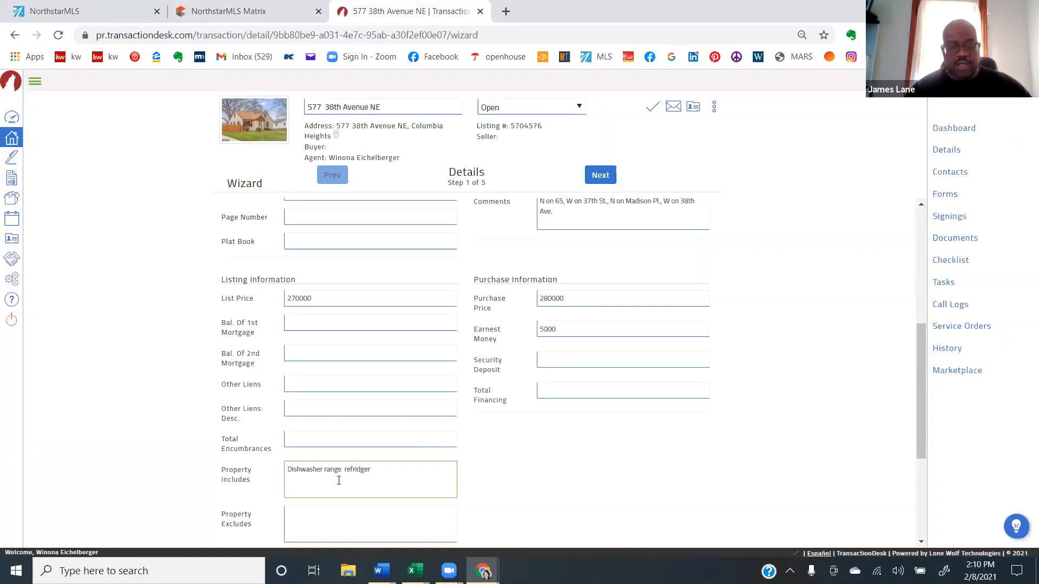
pyautogui.write('ator')
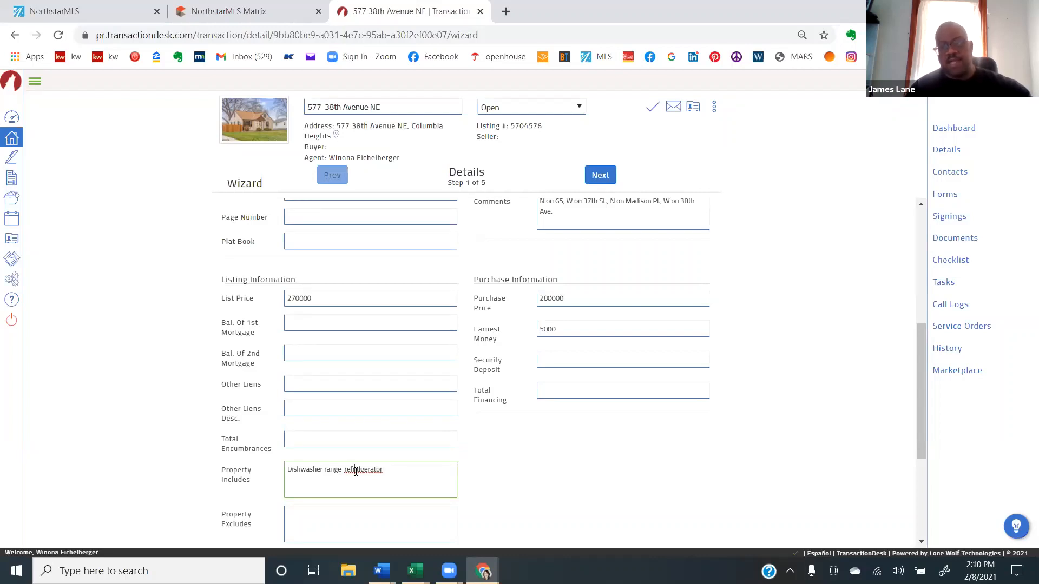
pyautogui.rightClick(356, 471)
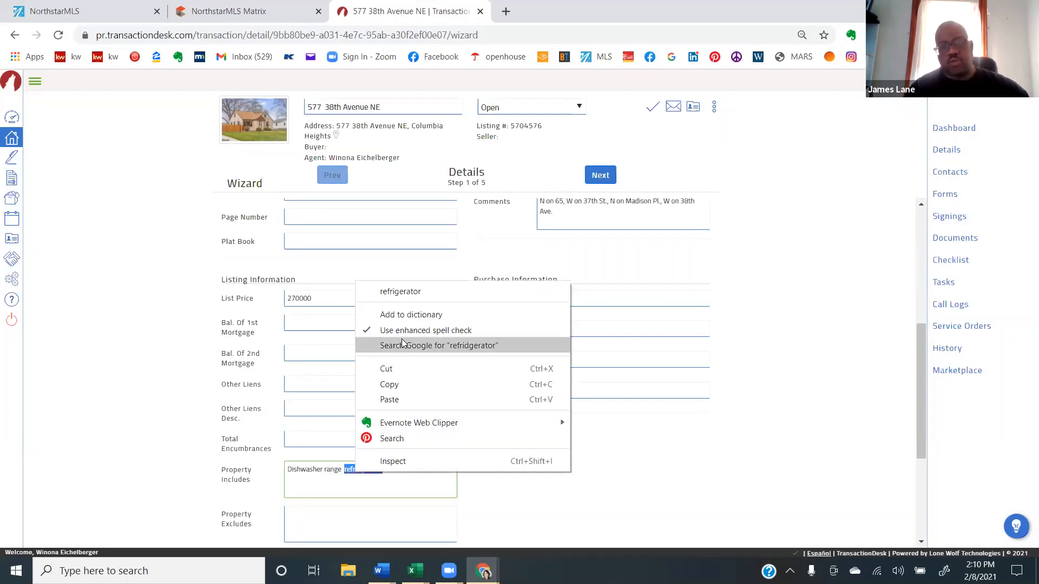
pyautogui.click(400, 291)
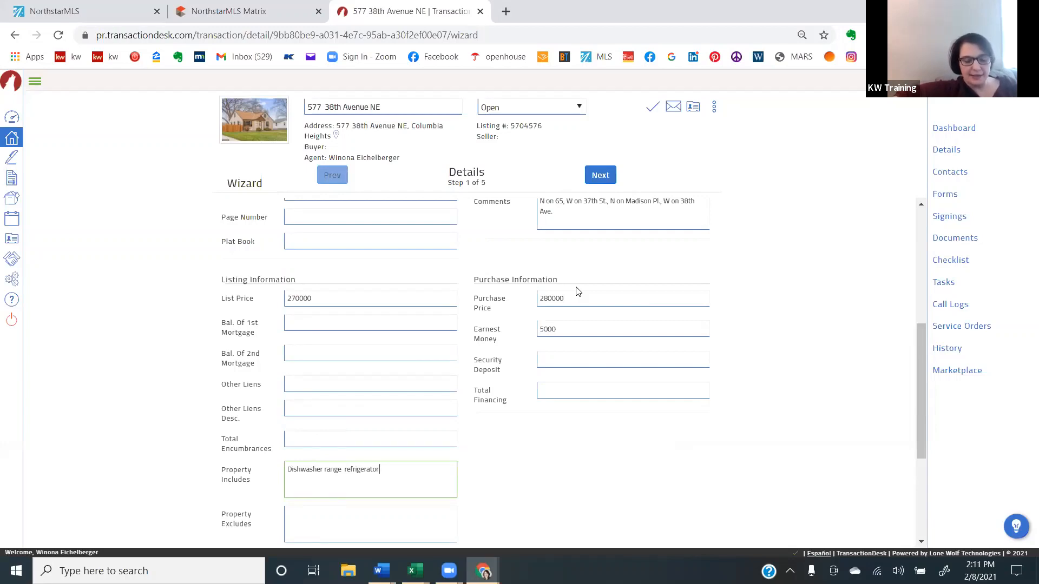
# - Add "microwave cloths washer and dryer" to the items under Property Includes
pyautogui.write('micro')
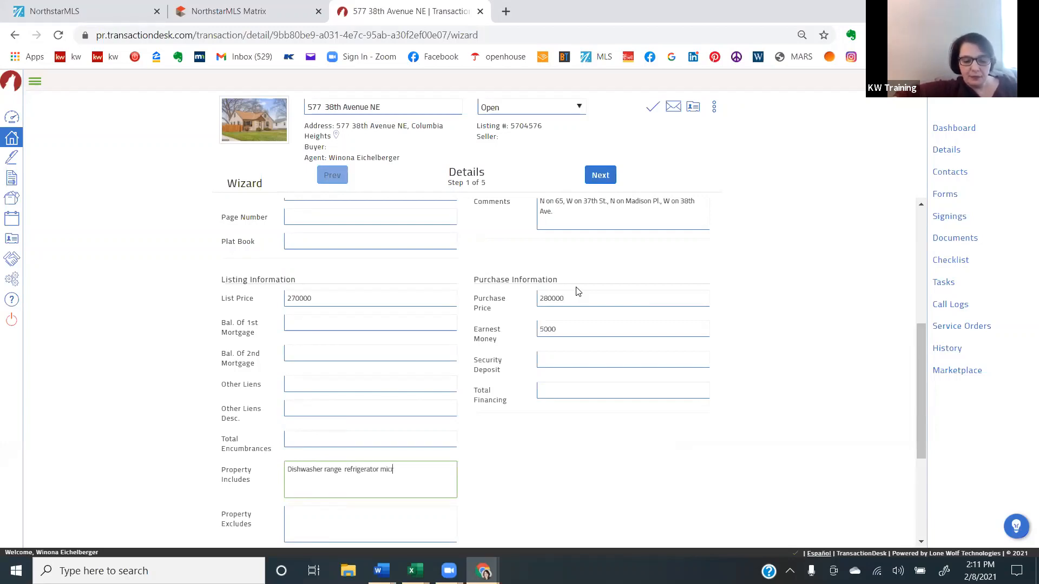
pyautogui.write('wave')
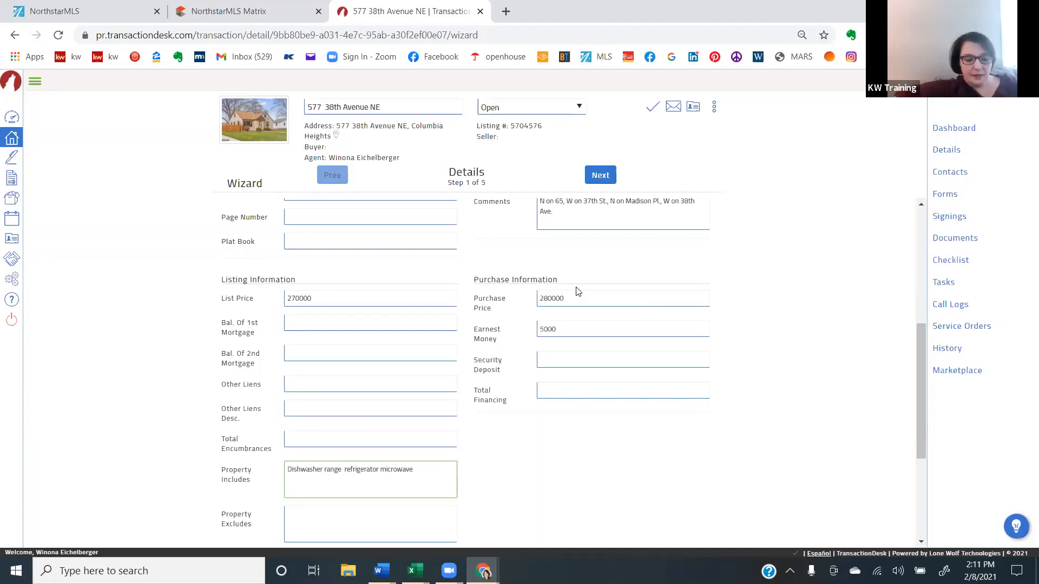
pyautogui.write('cloths w')
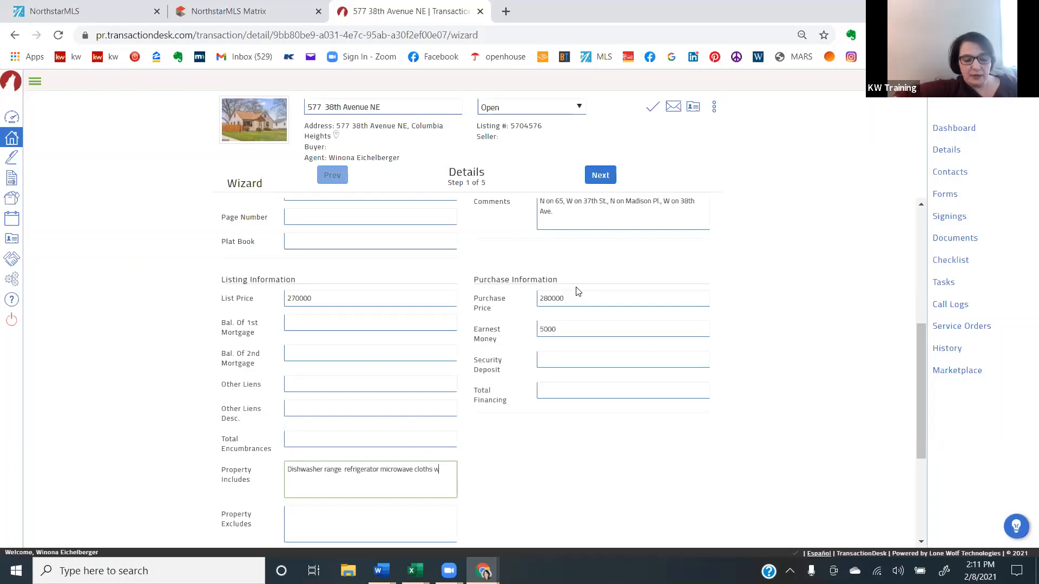
pyautogui.write('asher and dryer')
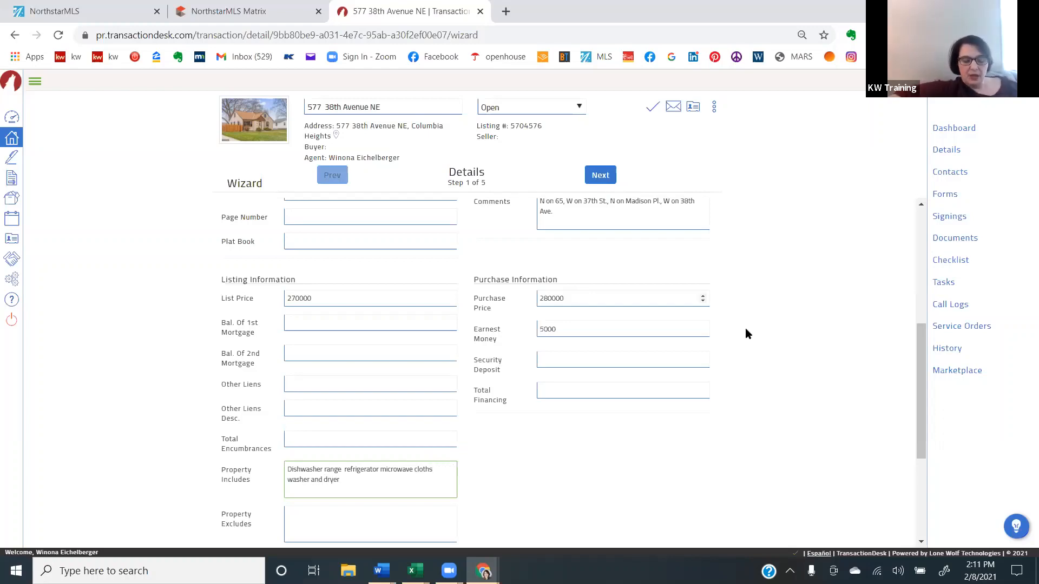
# - Continue to the transaction dates and set the Offer Date to 02/08/2021 and the Closing Date to 03/15/2021
pyautogui.click(597, 182)
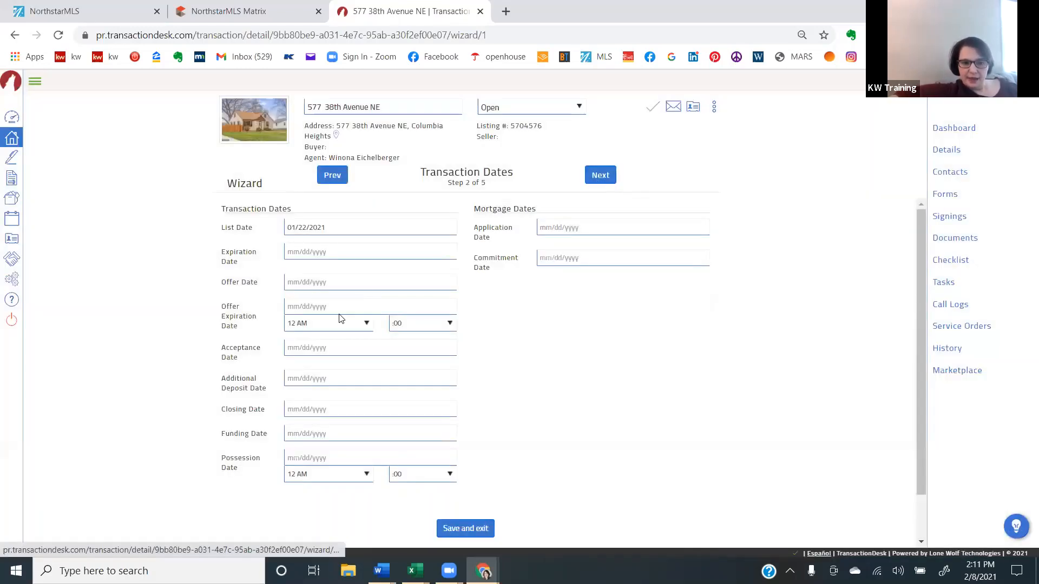
pyautogui.click(331, 286)
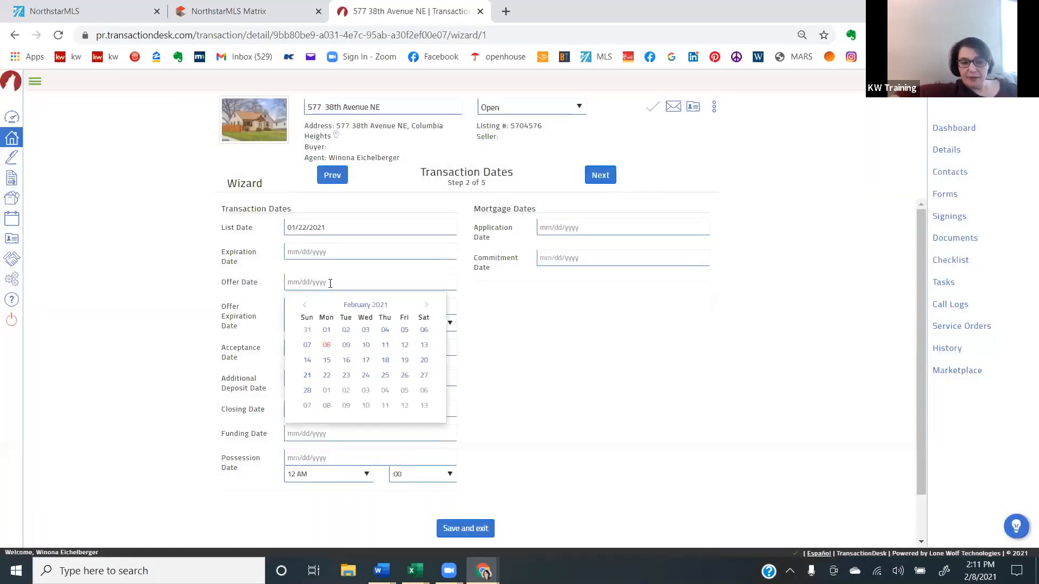
pyautogui.click(331, 346)
pyautogui.click(343, 413)
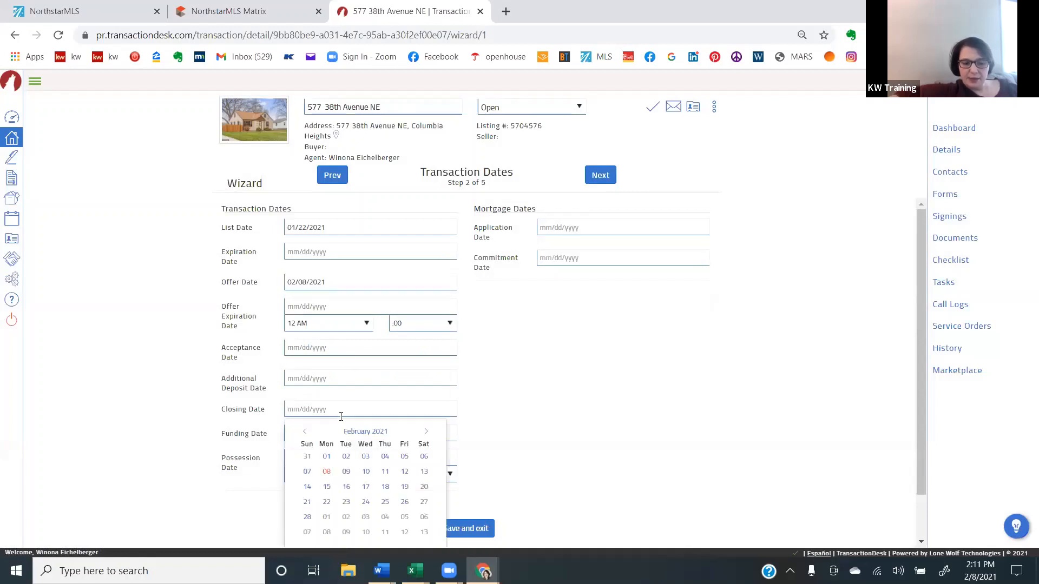
pyautogui.click(426, 431)
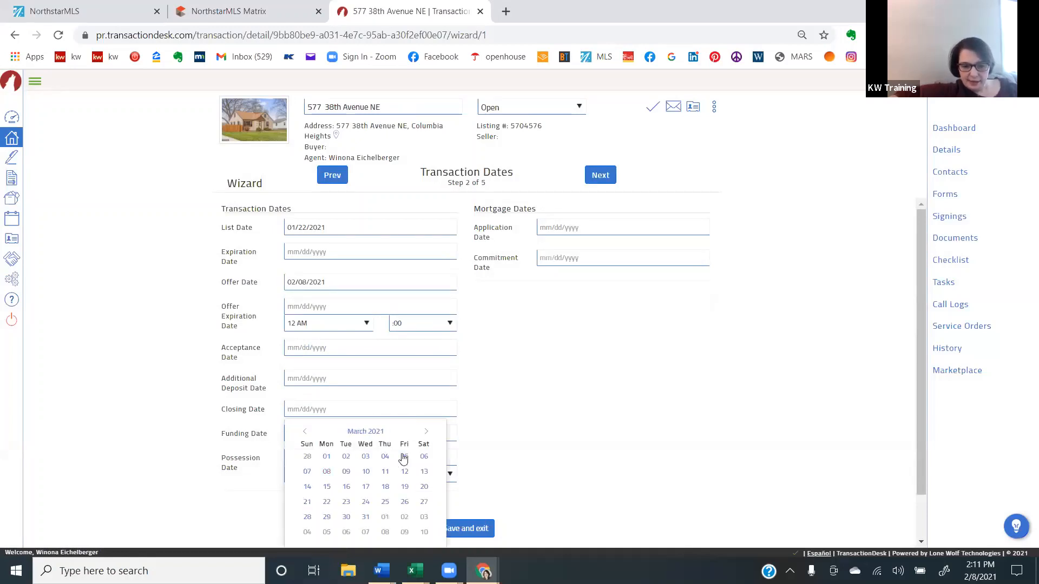
pyautogui.click(326, 487)
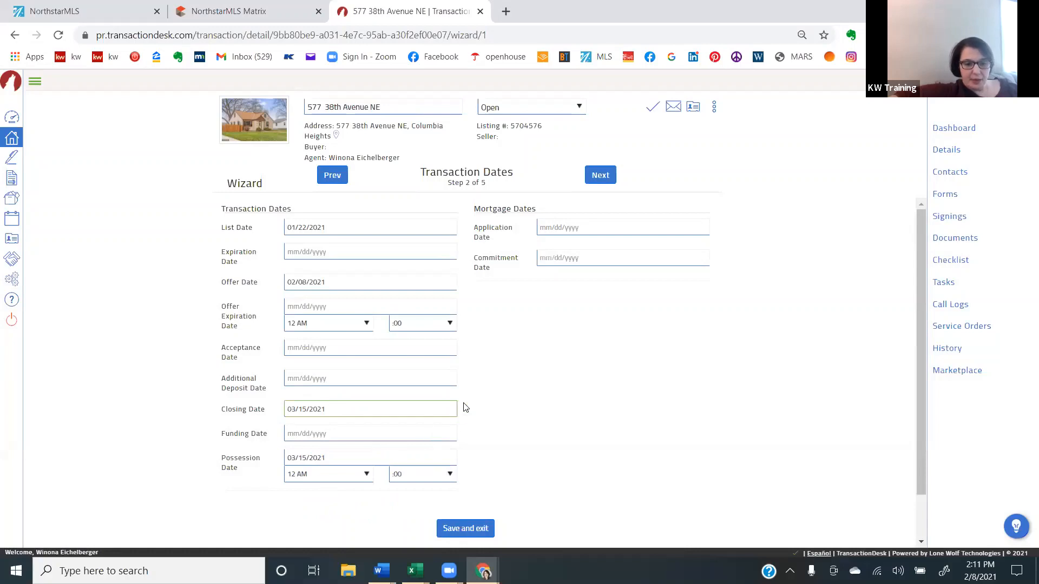
pyautogui.click(504, 398)
pyautogui.scroll(-1, 504, 398)
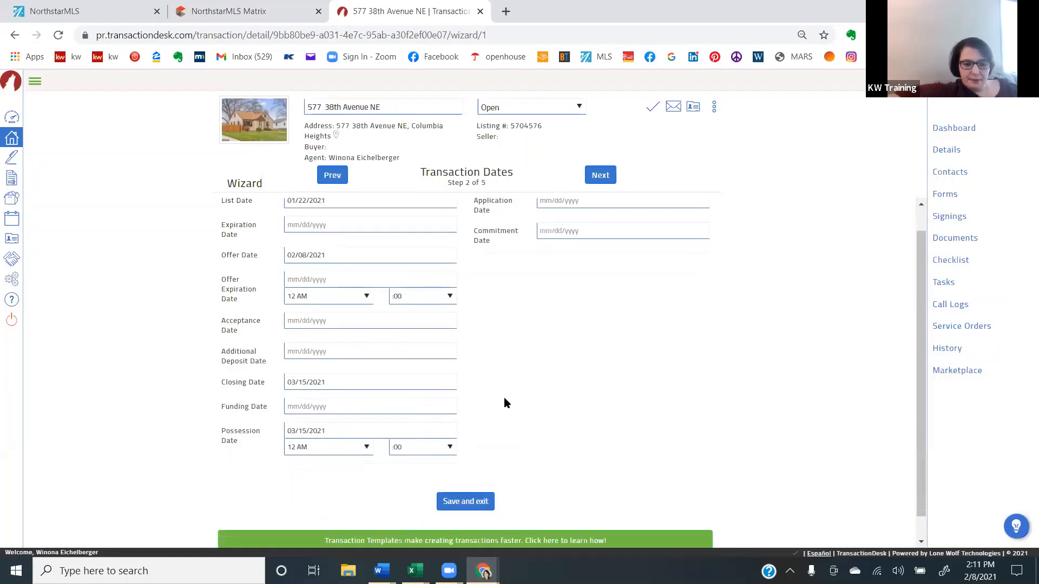
# - Continue to the wizard's contacts and add the first buyer from the existing contacts, searching by first name
pyautogui.click(600, 175)
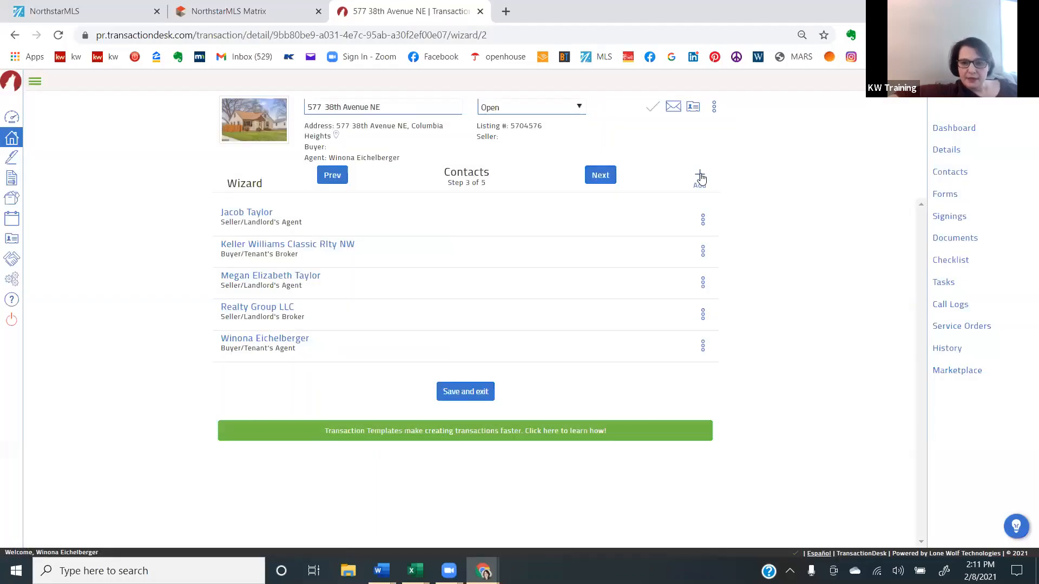
pyautogui.click(700, 178)
pyautogui.click(635, 220)
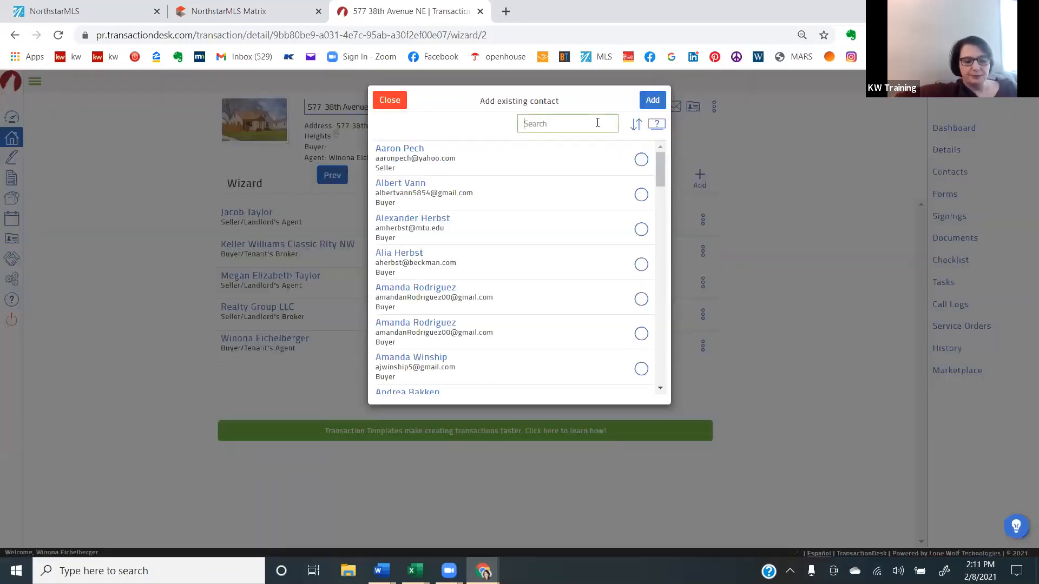
pyautogui.click(597, 122)
pyautogui.write('ama')
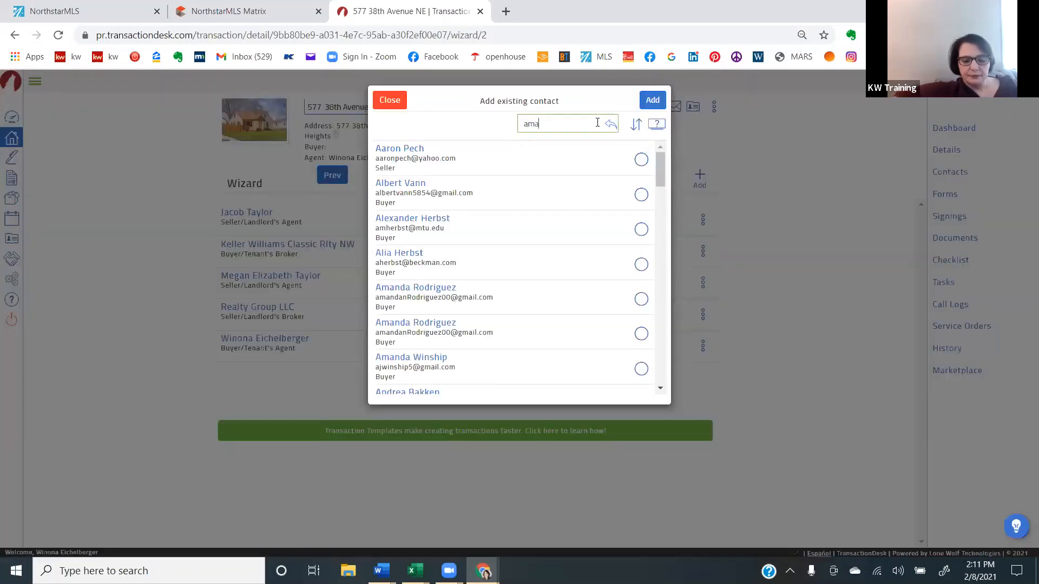
pyautogui.write('n')
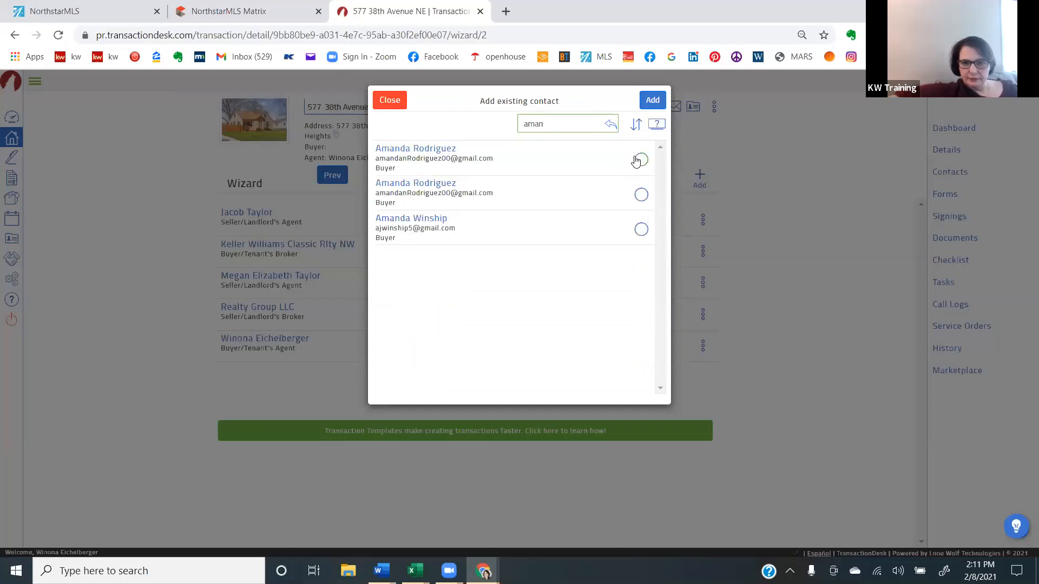
pyautogui.click(641, 159)
pyautogui.moveTo(572, 121); pyautogui.dragTo(521, 123)
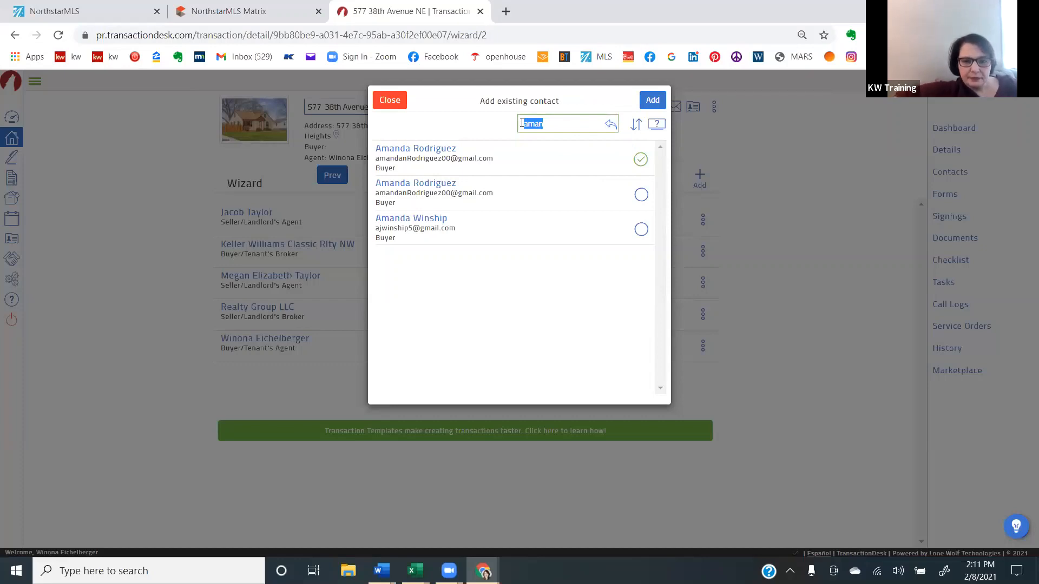
pyautogui.click(657, 99)
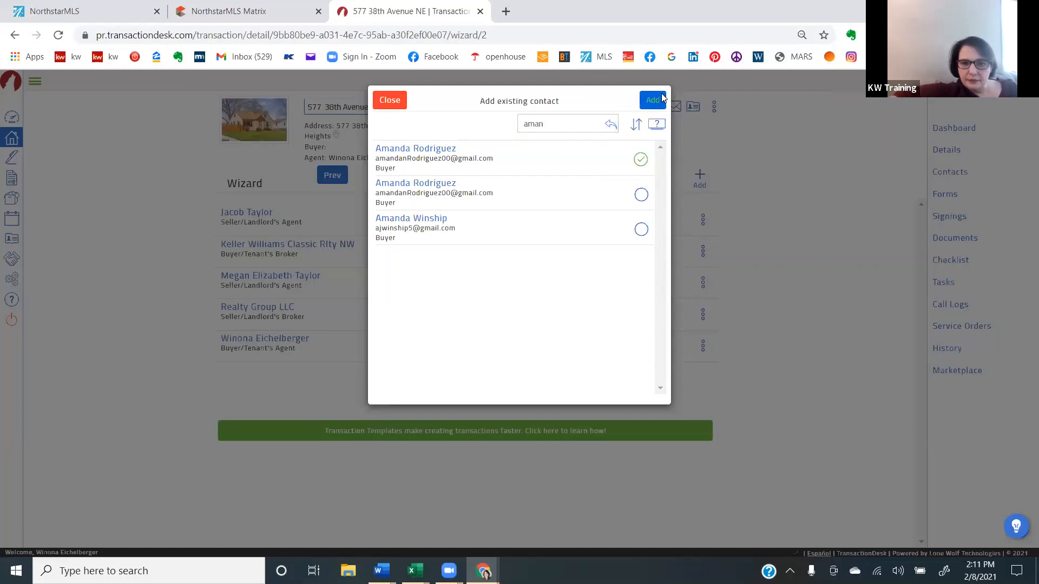
pyautogui.click(652, 101)
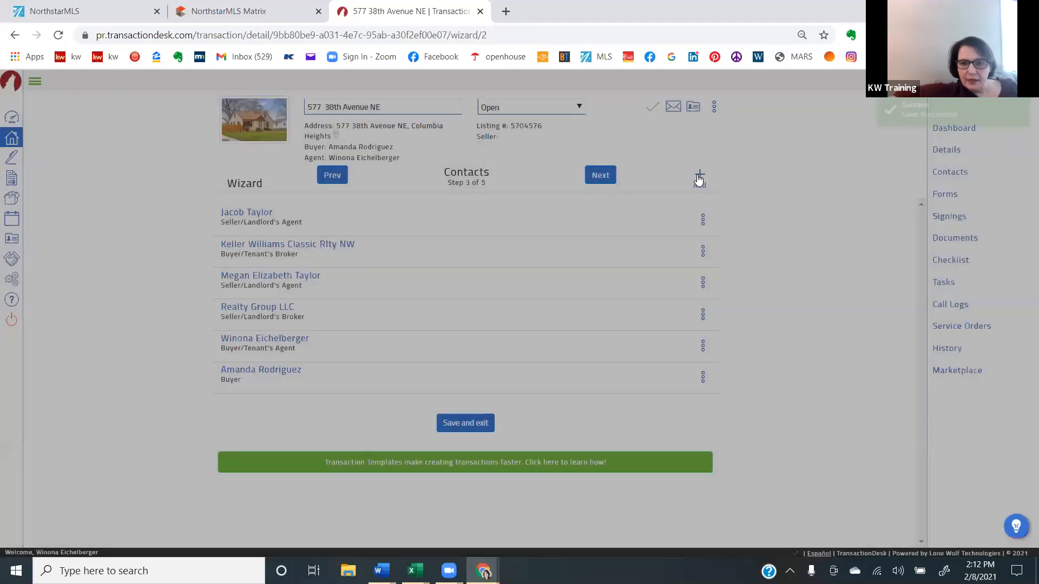
# - Add the second buyer to the transaction from the existing contacts, searching by first name
pyautogui.click(699, 178)
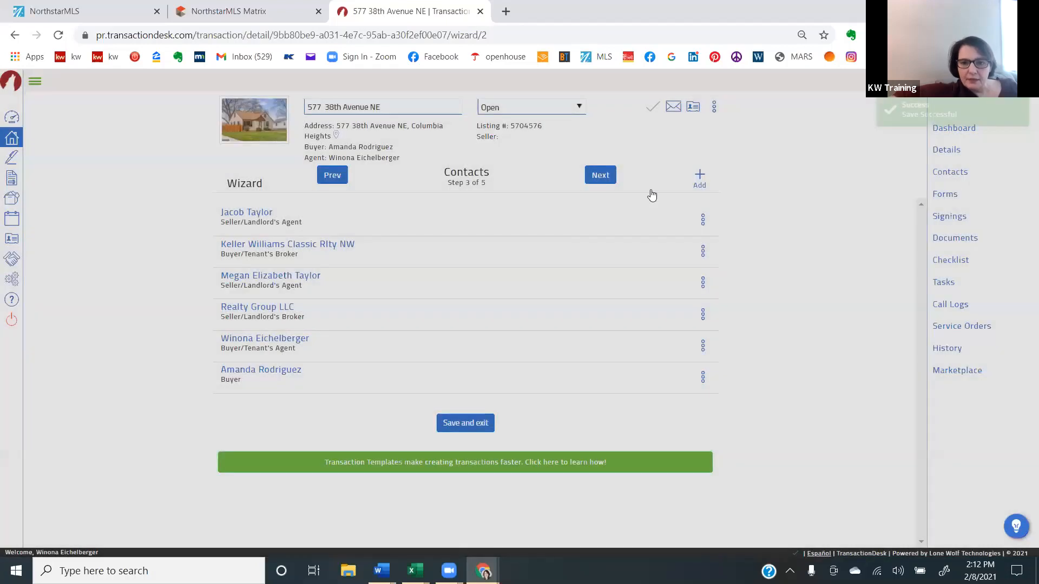
pyautogui.click(638, 226)
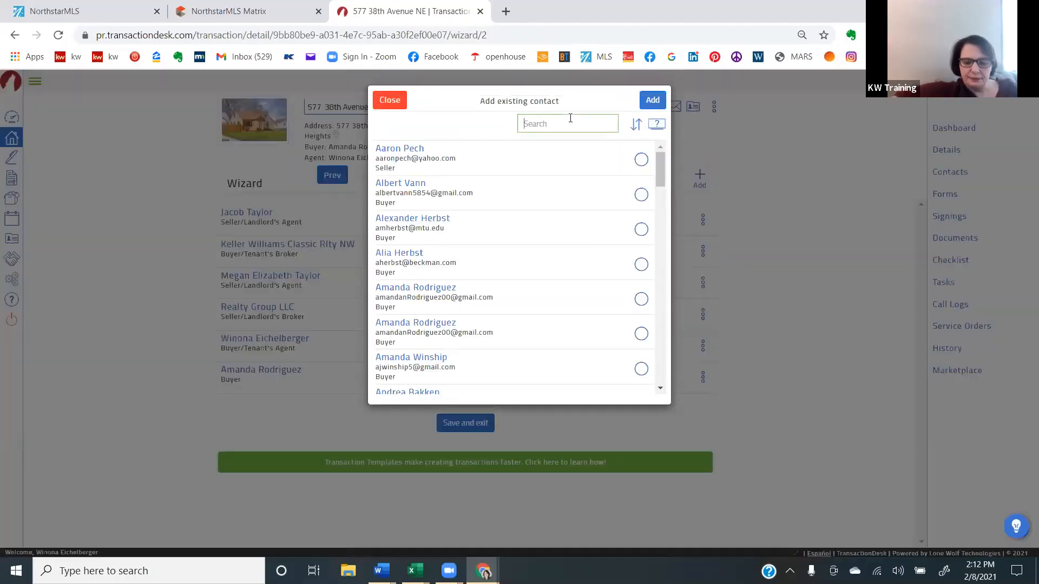
pyautogui.click(570, 124)
pyautogui.write('martin')
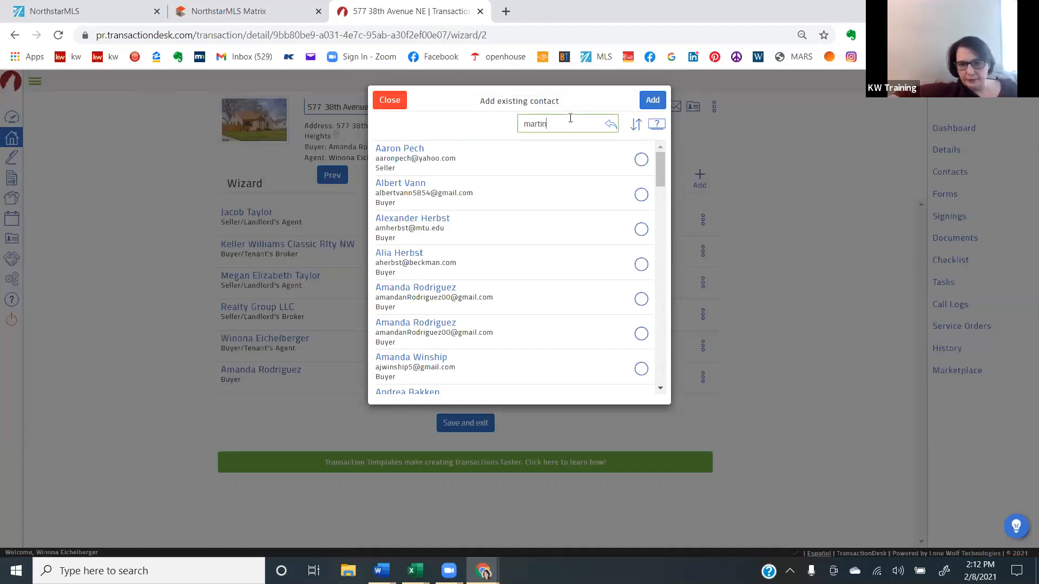
pyautogui.press('Return')
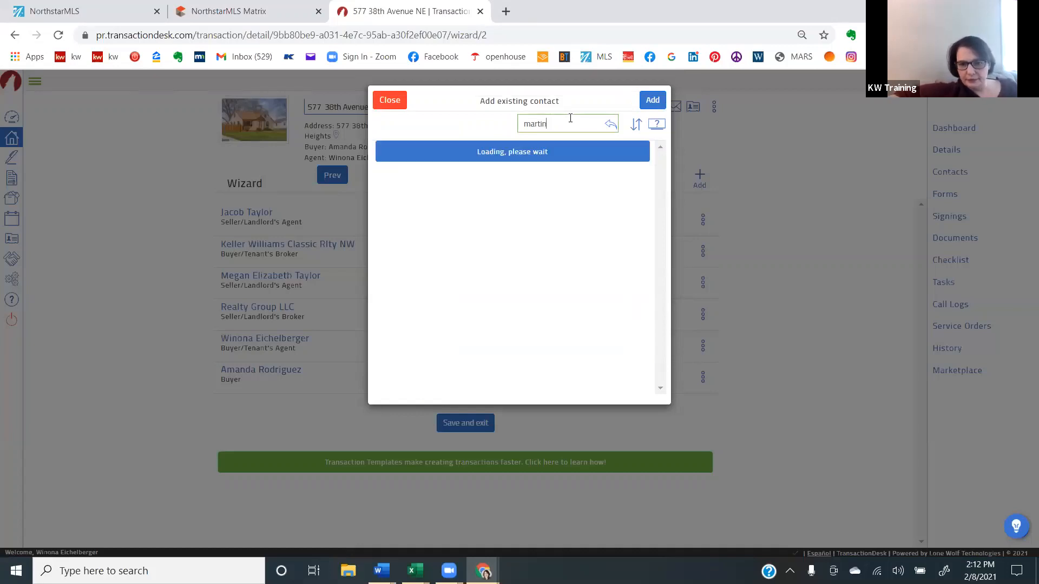
pyautogui.click(640, 159)
pyautogui.click(649, 101)
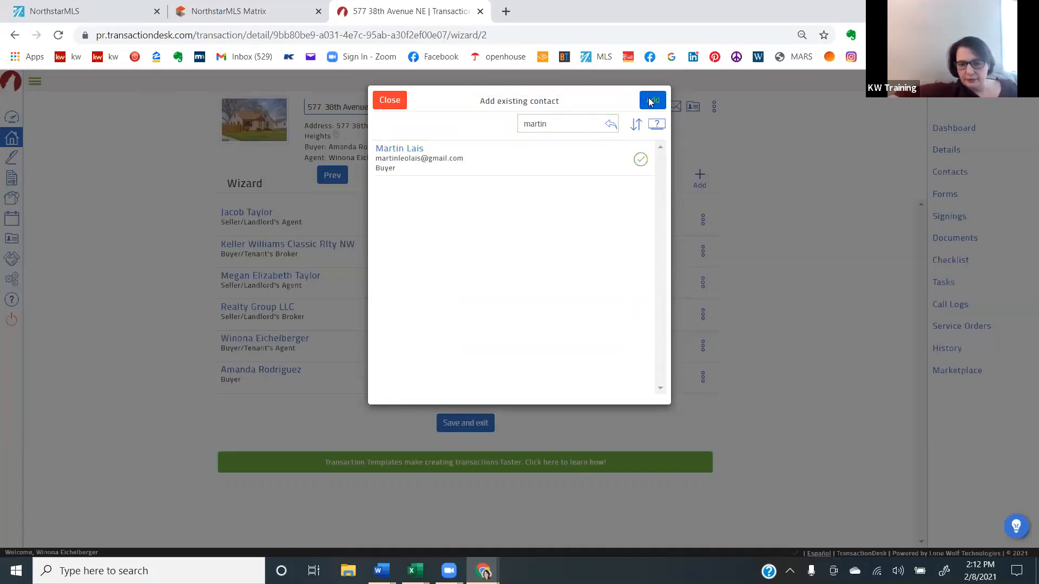
pyautogui.click(650, 101)
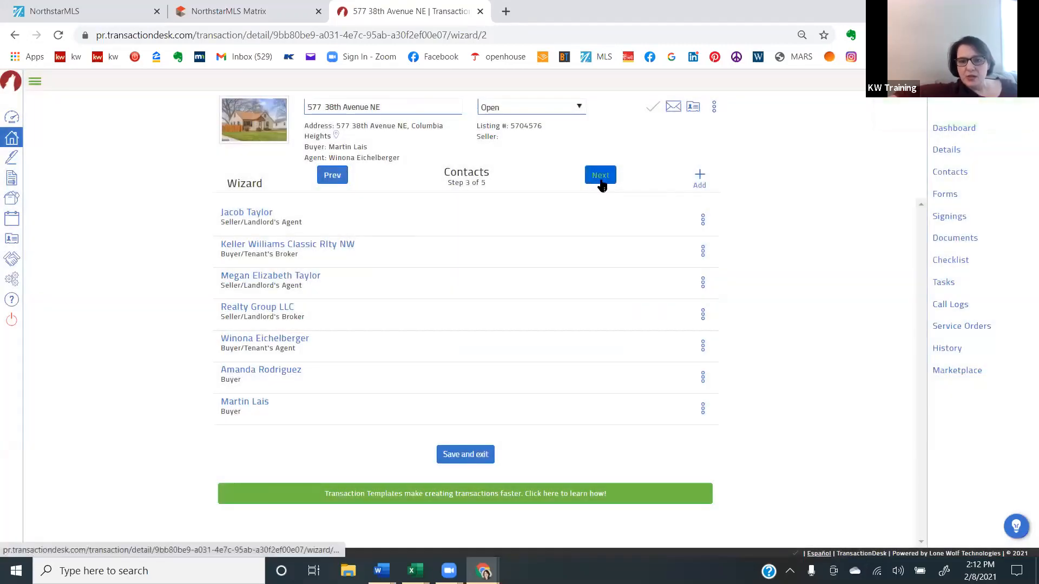
# - Continue to the wizard's forms and delete the Condominium/Townhouse/Cooperative Common Interest Community (CIC) addendum
pyautogui.click(601, 180)
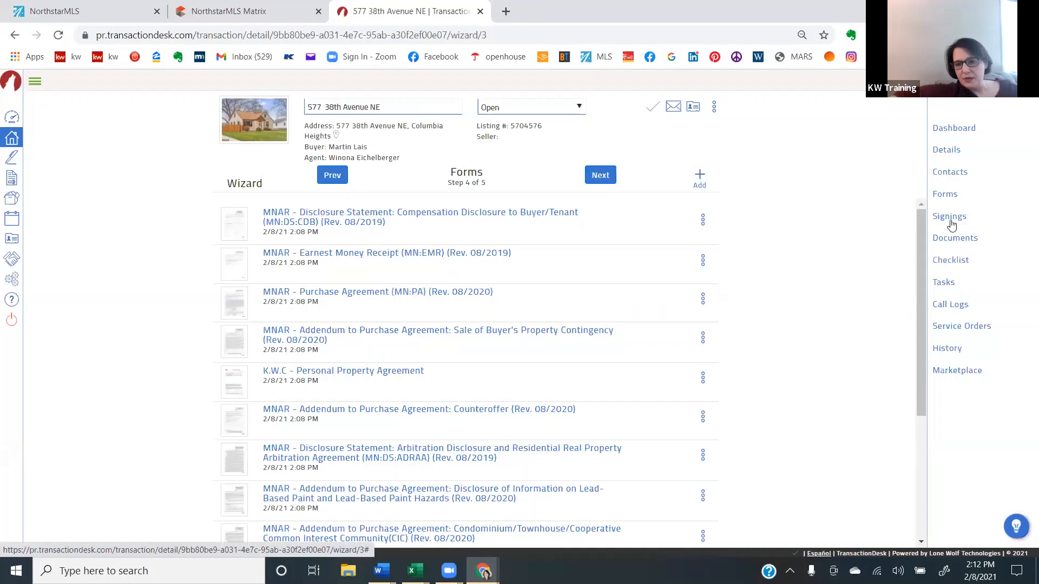
pyautogui.moveTo(920, 219); pyautogui.dragTo(698, 405)
pyautogui.click(699, 403)
pyautogui.click(678, 365)
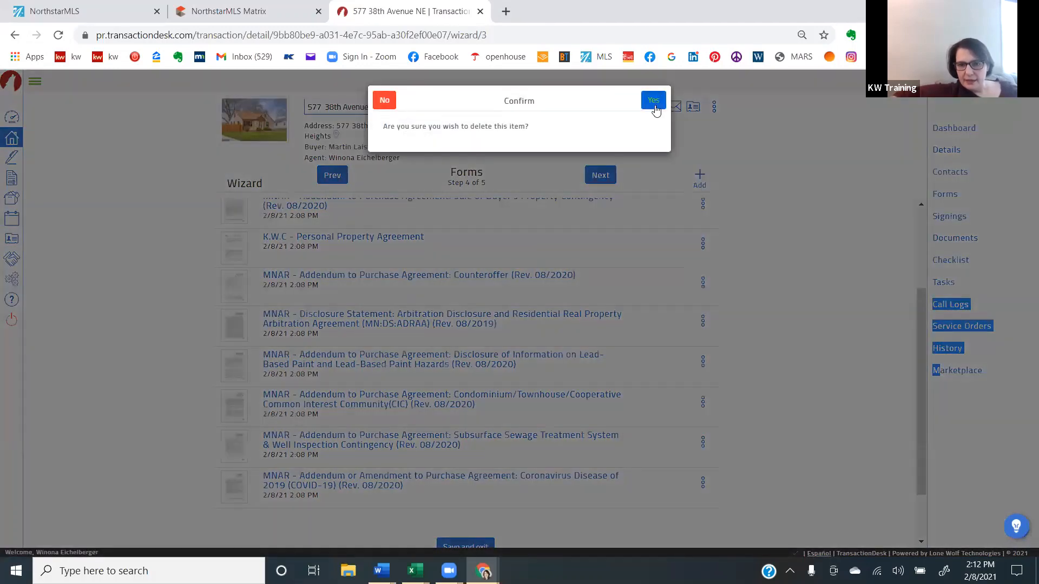
pyautogui.click(653, 92)
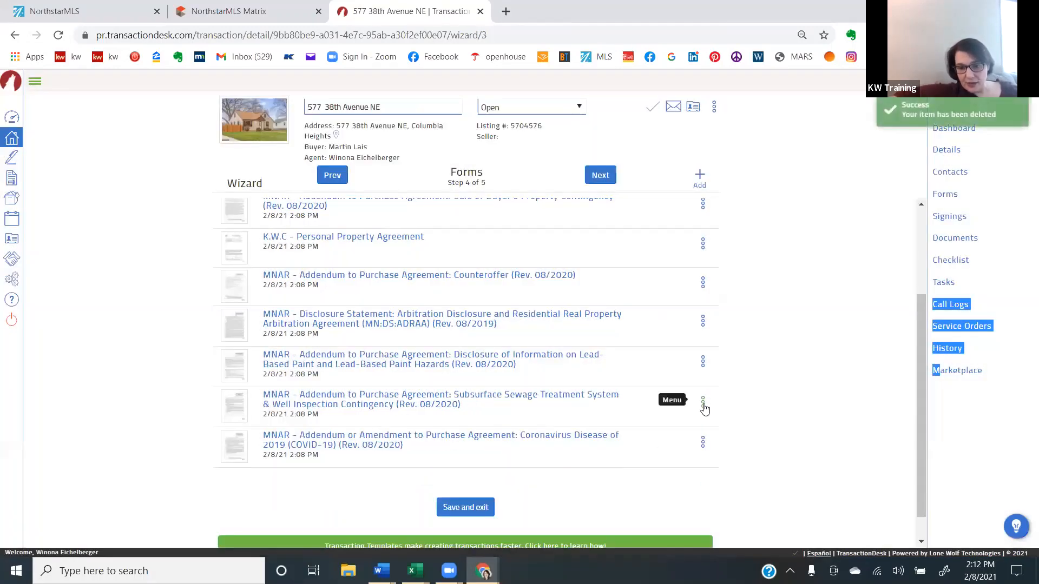
# - Delete the Subsurface Sewage Treatment System & Well Inspection Contingency addendum and the K.W.C - Personal Property Agreement from the wizard's forms
pyautogui.click(703, 404)
pyautogui.click(677, 365)
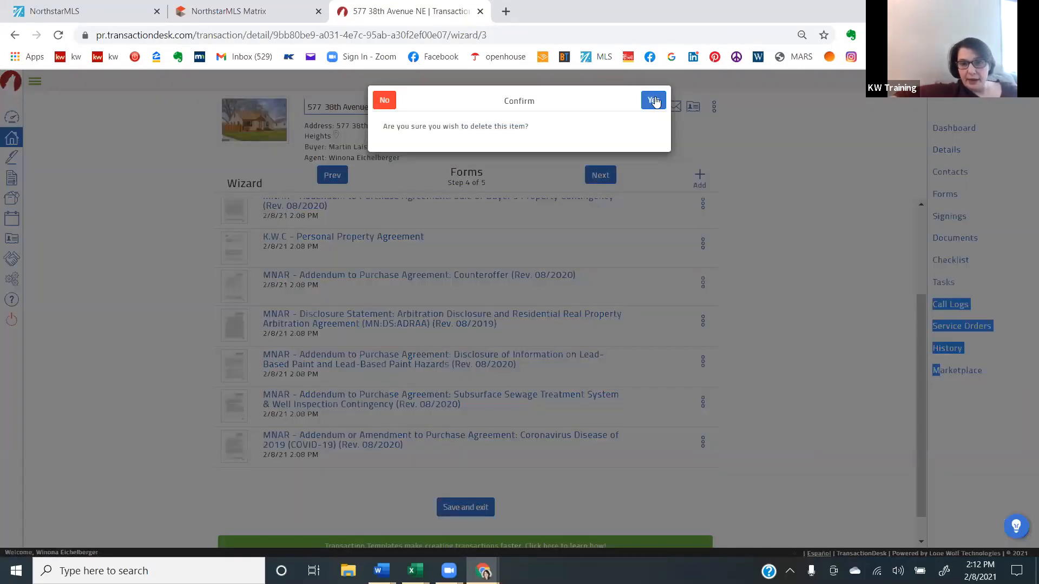
pyautogui.click(653, 96)
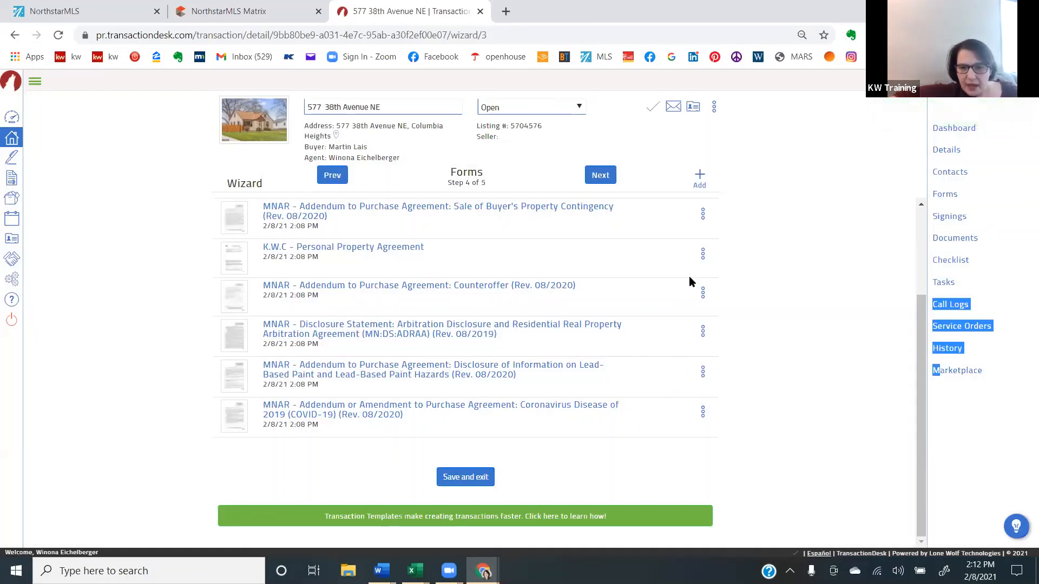
pyautogui.click(702, 254)
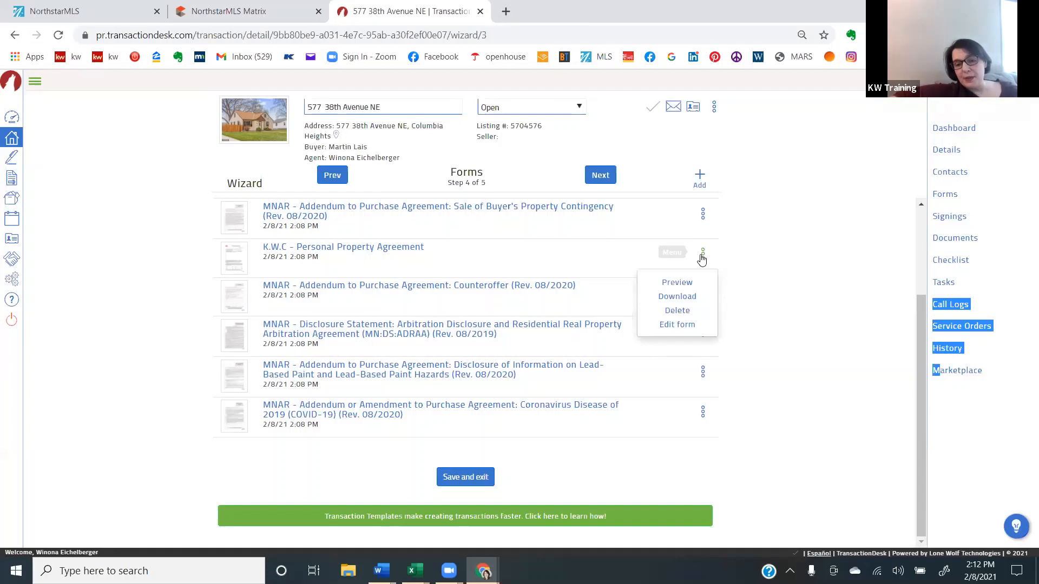
pyautogui.click(677, 314)
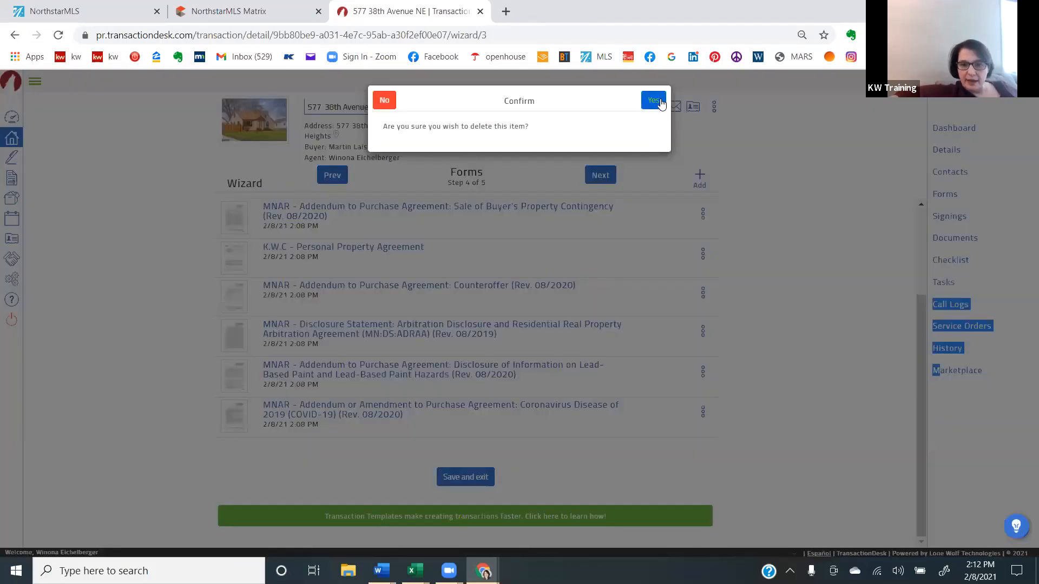
pyautogui.click(659, 97)
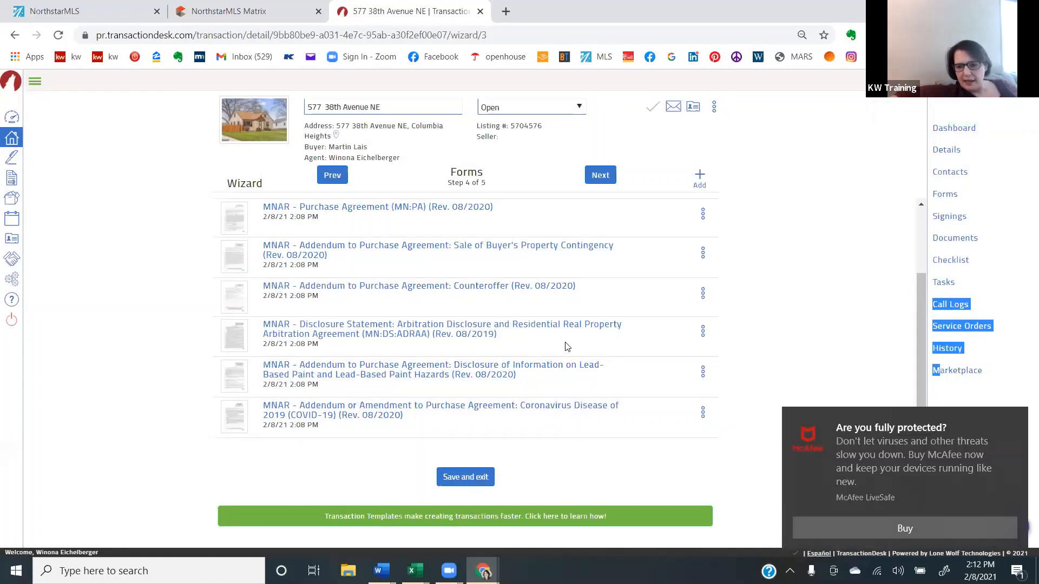
# - Finish the transaction wizard and open the Compensation Disclosure to Buyer/Tenant form from the transaction's forms
pyautogui.click(599, 175)
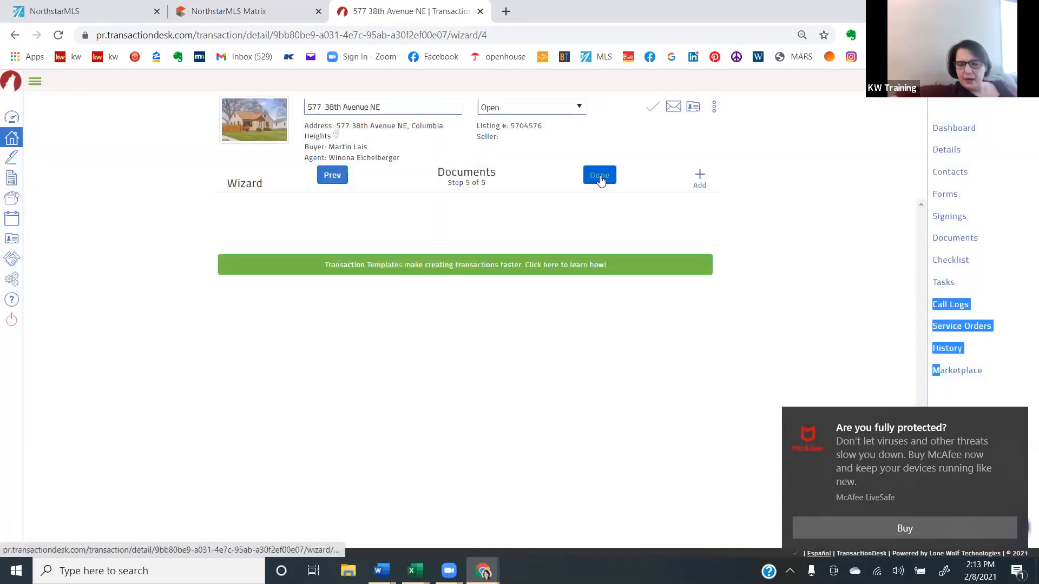
pyautogui.click(600, 176)
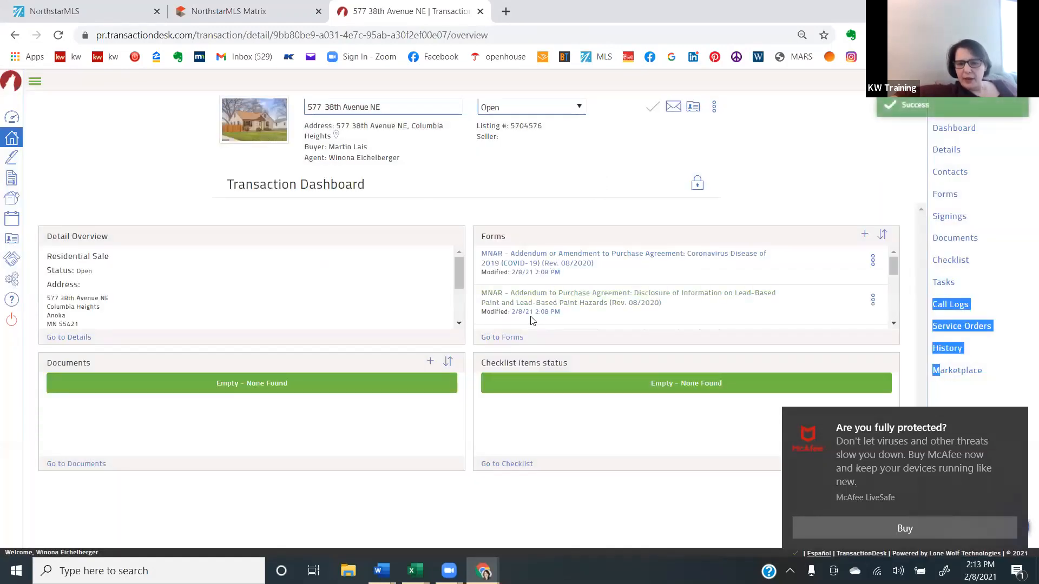
pyautogui.click(531, 258)
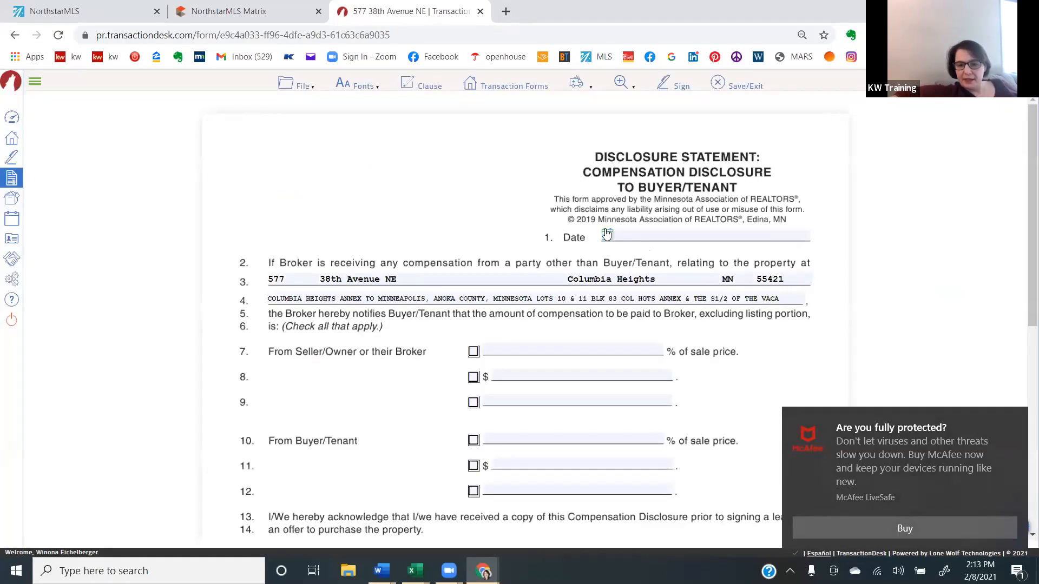
# - Date the compensation disclosure February 8th, 2021 and check the percentage option for compensation from Seller/Owner or their Broker
pyautogui.click(607, 234)
pyautogui.click(643, 295)
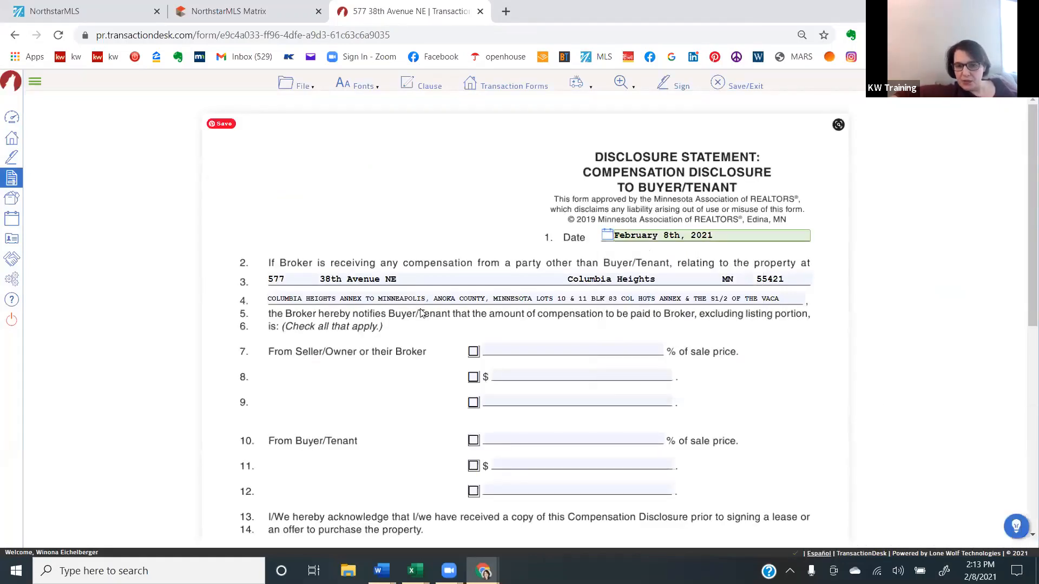
pyautogui.click(473, 351)
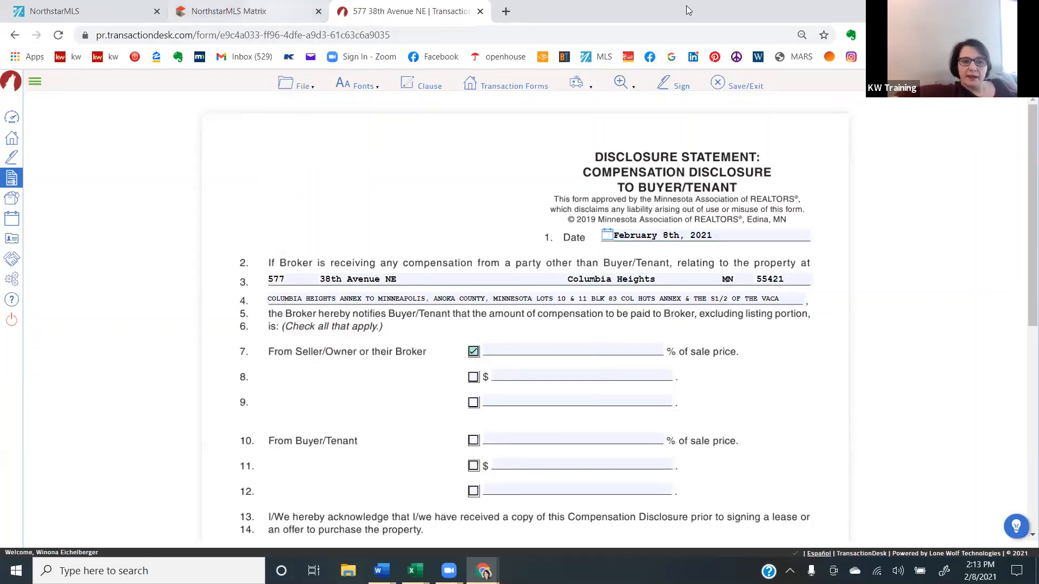
# - Consult the property's listing in NorthstarMLS Matrix, return to the disclosure and set the Seller/Owner or their Broker compensation to 2.5% of sale price
pyautogui.click(272, 10)
pyautogui.scroll(-5, 409, 209)
pyautogui.scroll(-15, 409, 204)
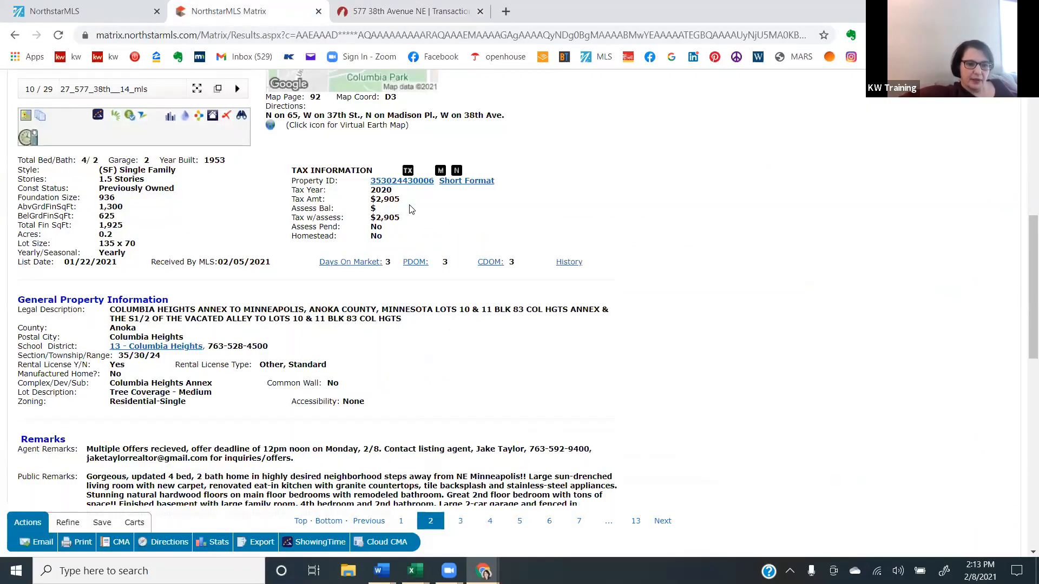
pyautogui.scroll(20, 409, 209)
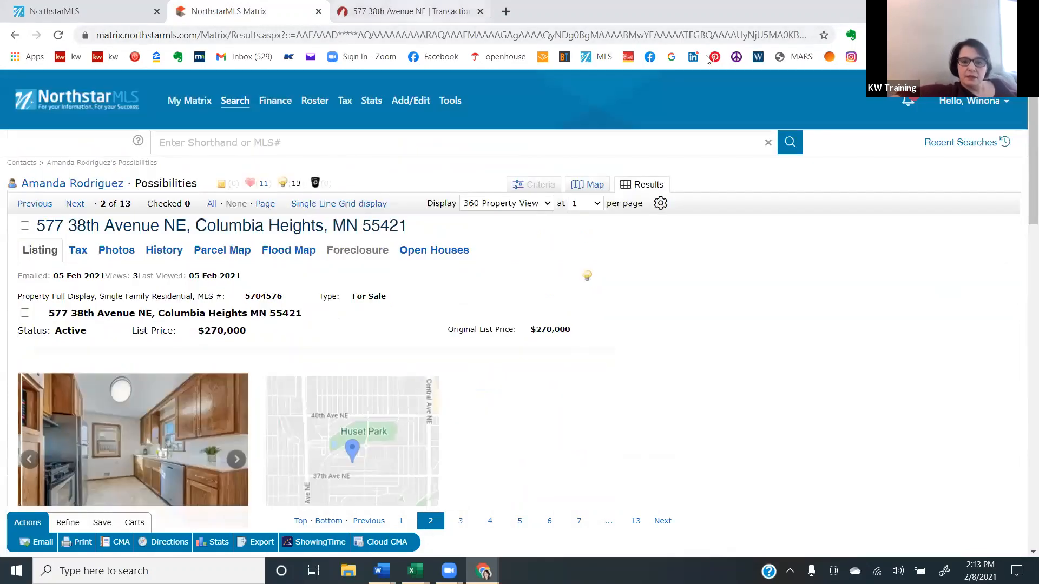
pyautogui.click(410, 11)
pyautogui.click(551, 348)
pyautogui.click(551, 348)
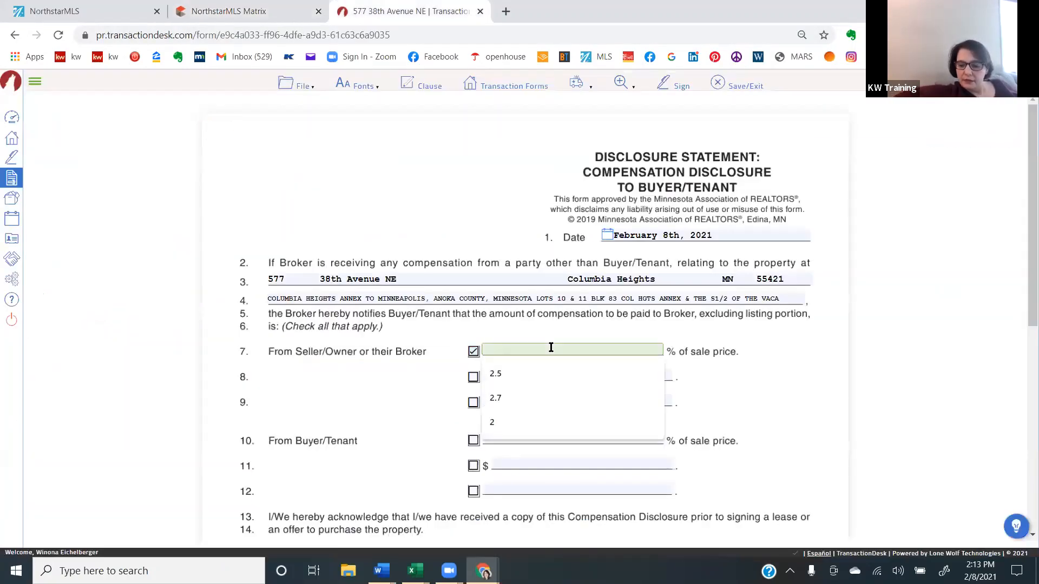
pyautogui.write('2.5')
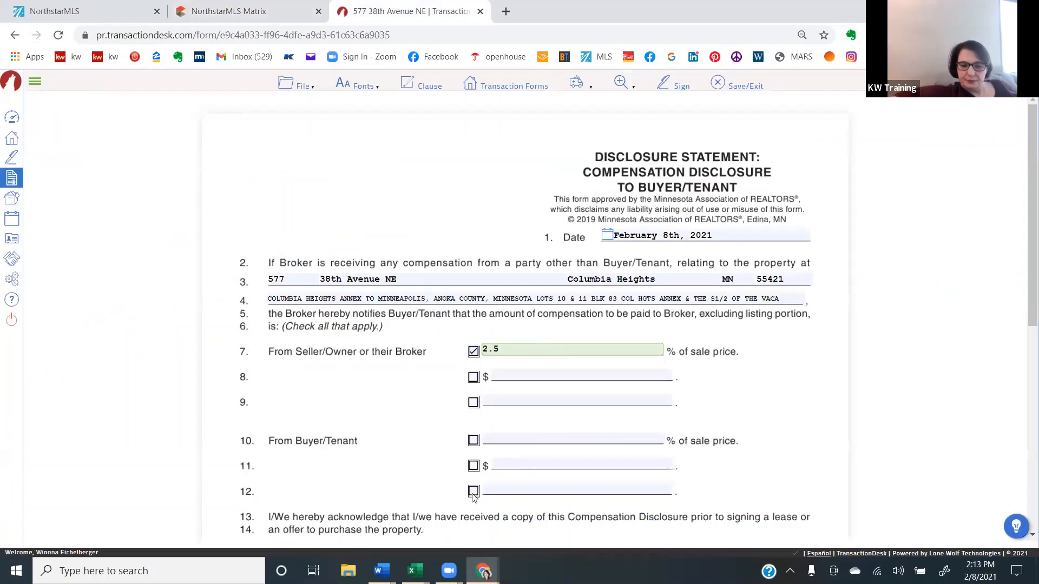
# - Set the Buyer/Tenant compensation to $399.00 plus .02% of sale price, with both options checked
pyautogui.click(524, 464)
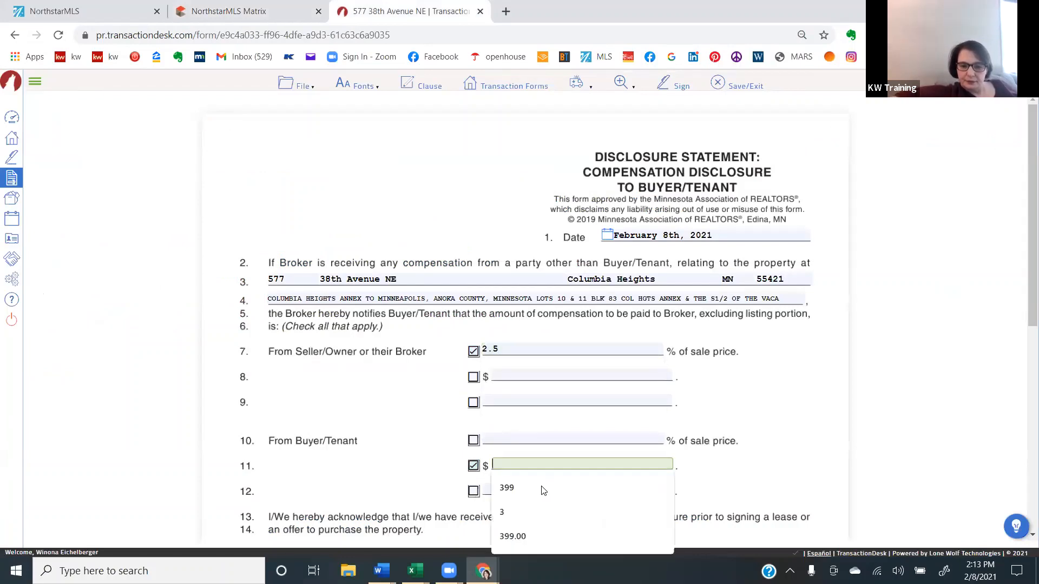
pyautogui.click(542, 488)
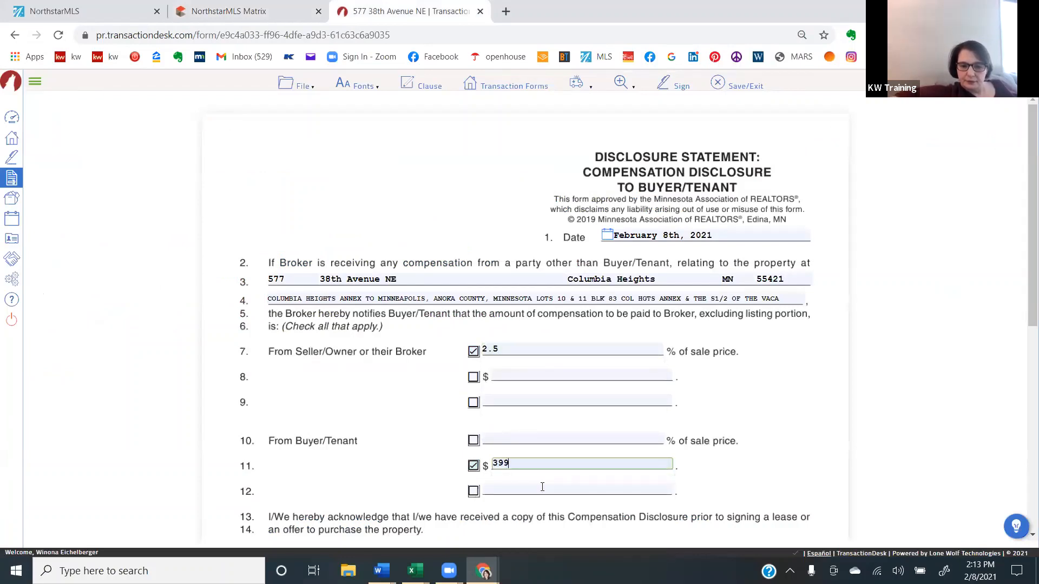
pyautogui.click(540, 437)
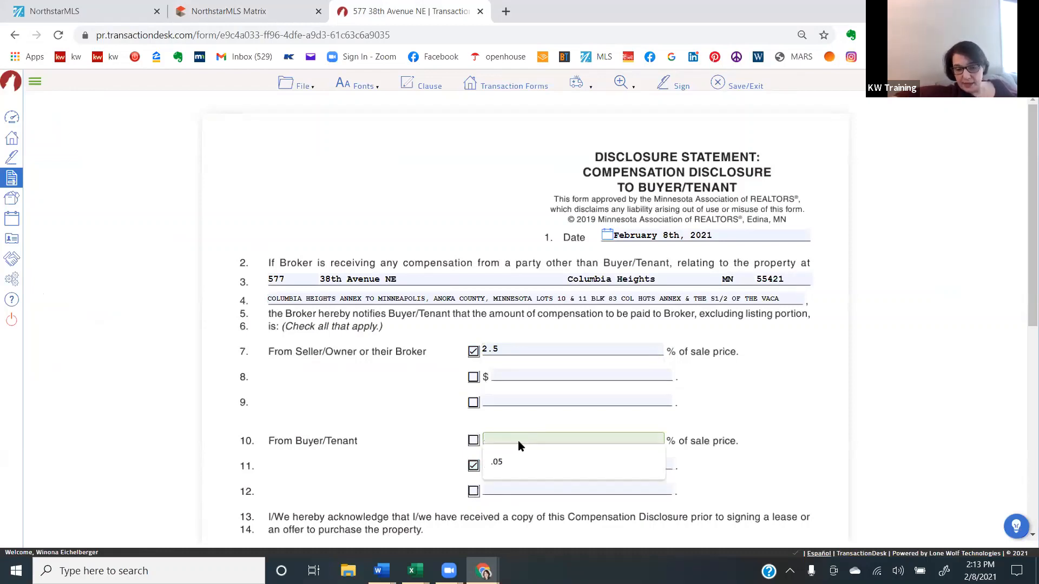
pyautogui.write('.02')
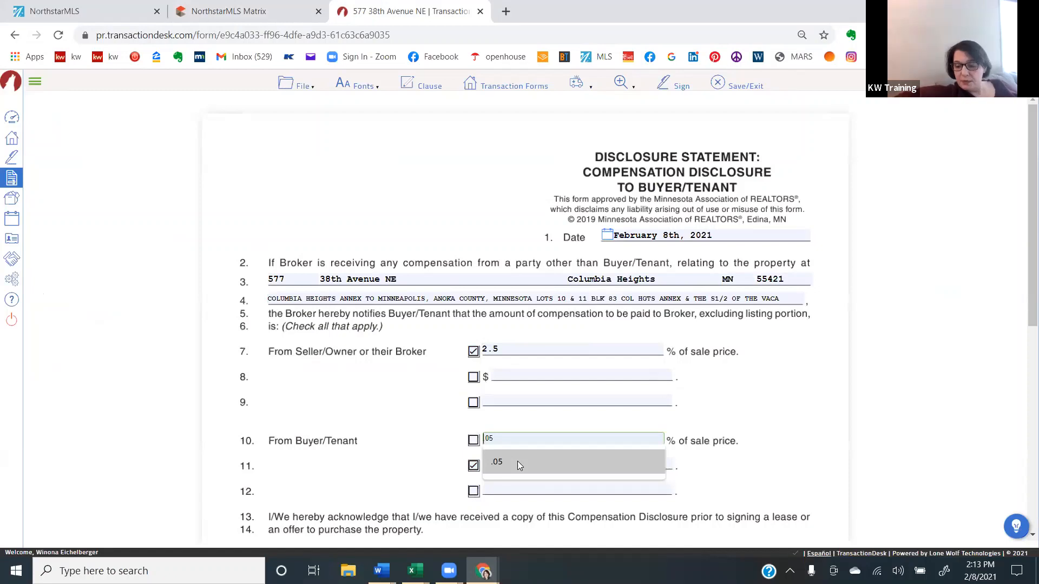
pyautogui.click(386, 430)
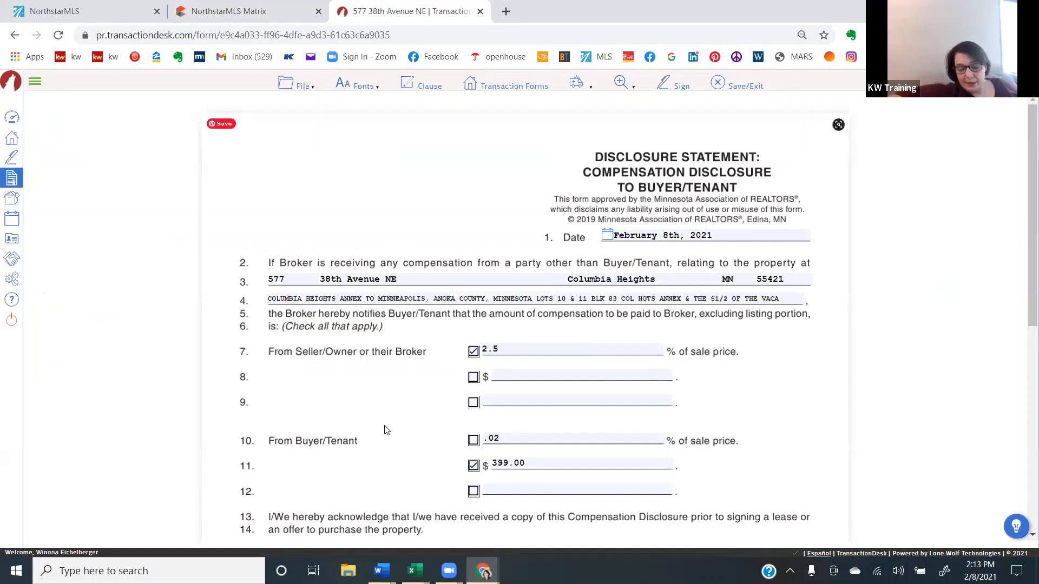
pyautogui.click(474, 440)
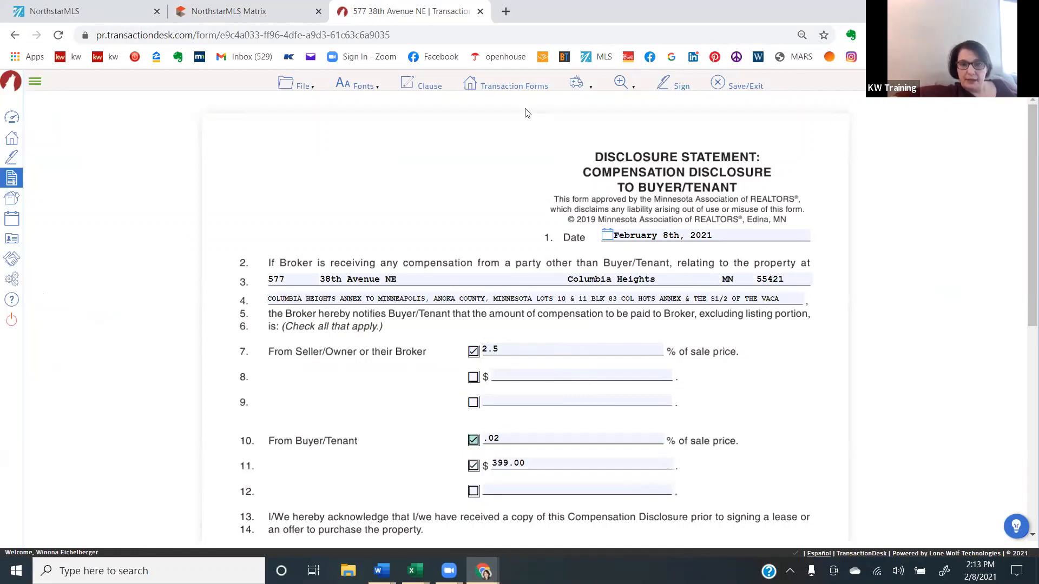
# - Save the compensation disclosure and open the Purchase Agreement (MN:PA) from the transaction's forms
pyautogui.click(529, 83)
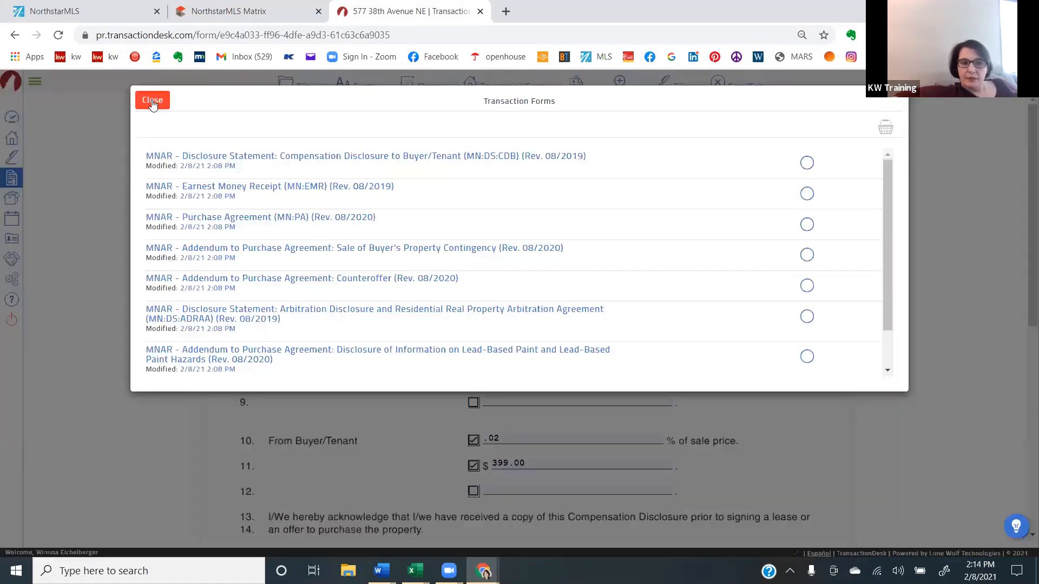
pyautogui.click(152, 101)
pyautogui.moveTo(307, 87)
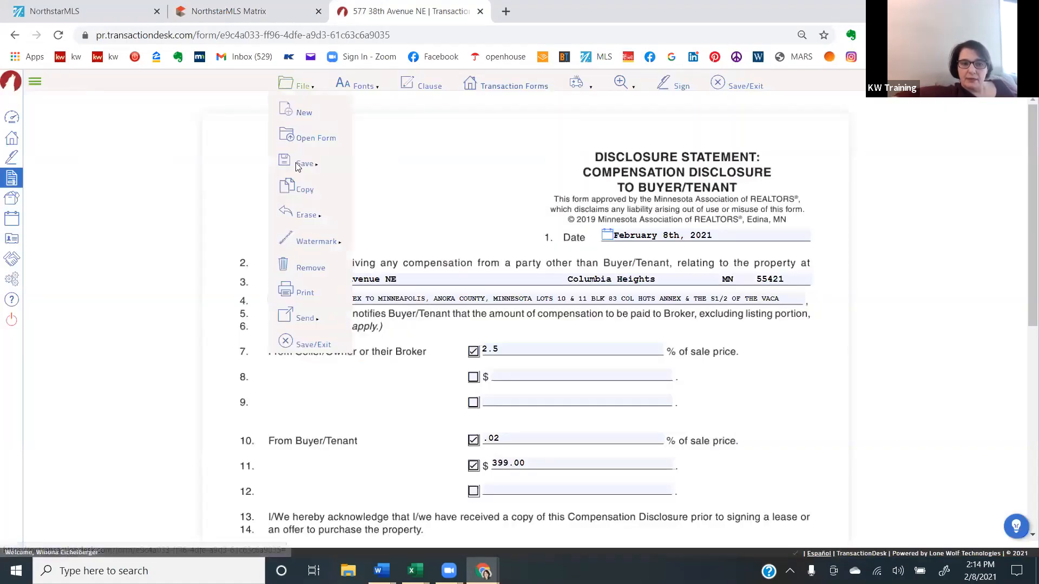
pyautogui.moveTo(304, 164)
pyautogui.click(381, 166)
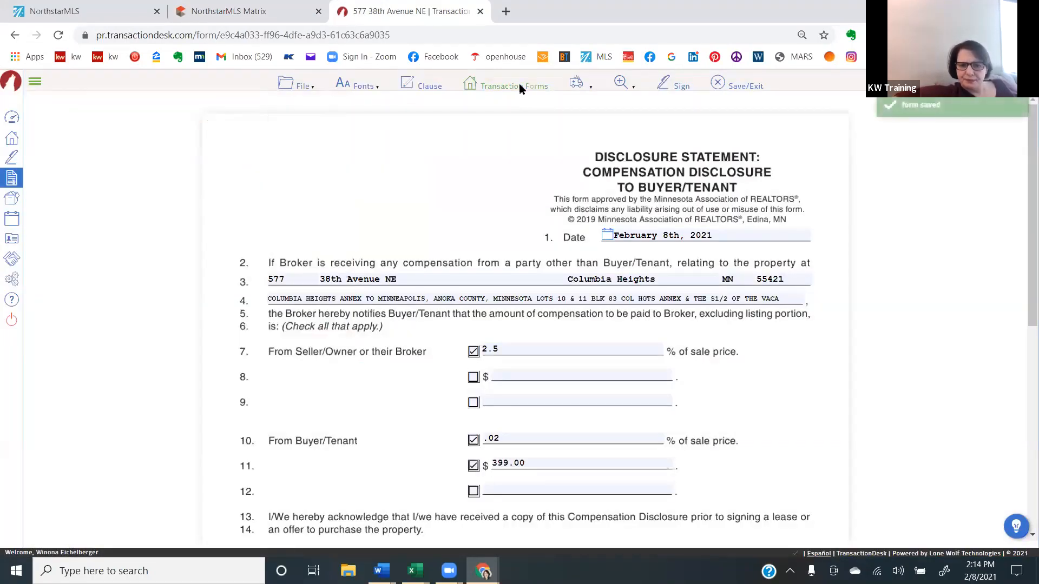
pyautogui.click(518, 84)
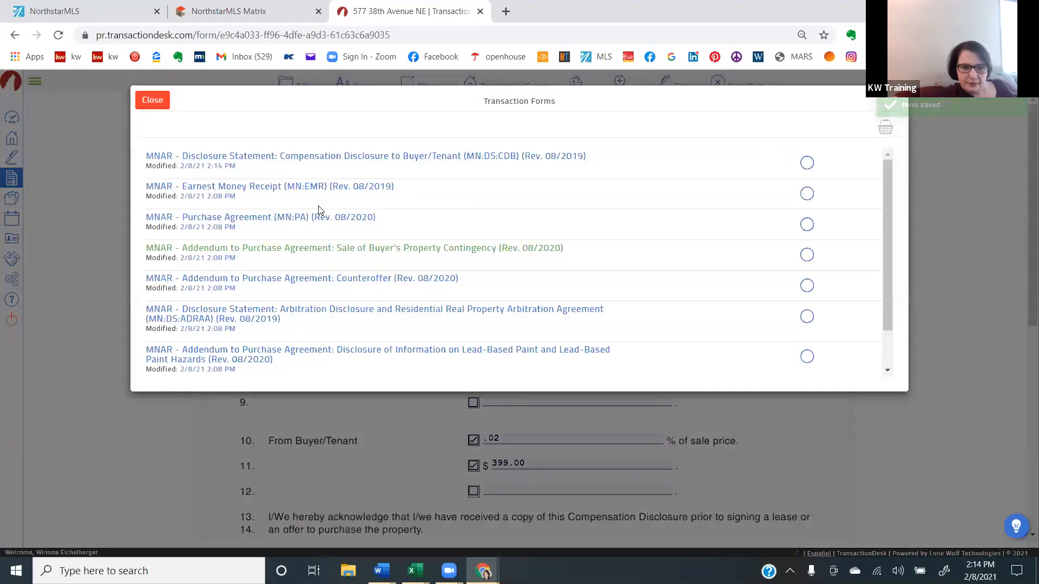
pyautogui.click(318, 218)
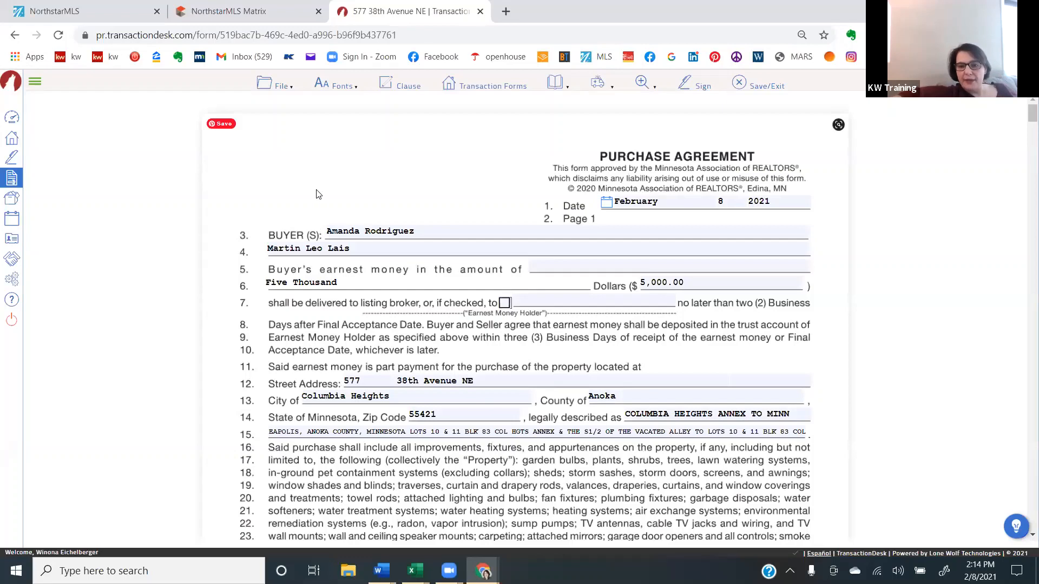
# - In the Purchase Price section, set the payment to 20 percent cash and 80 percent mortgage financing
pyautogui.scroll(-1, 318, 194)
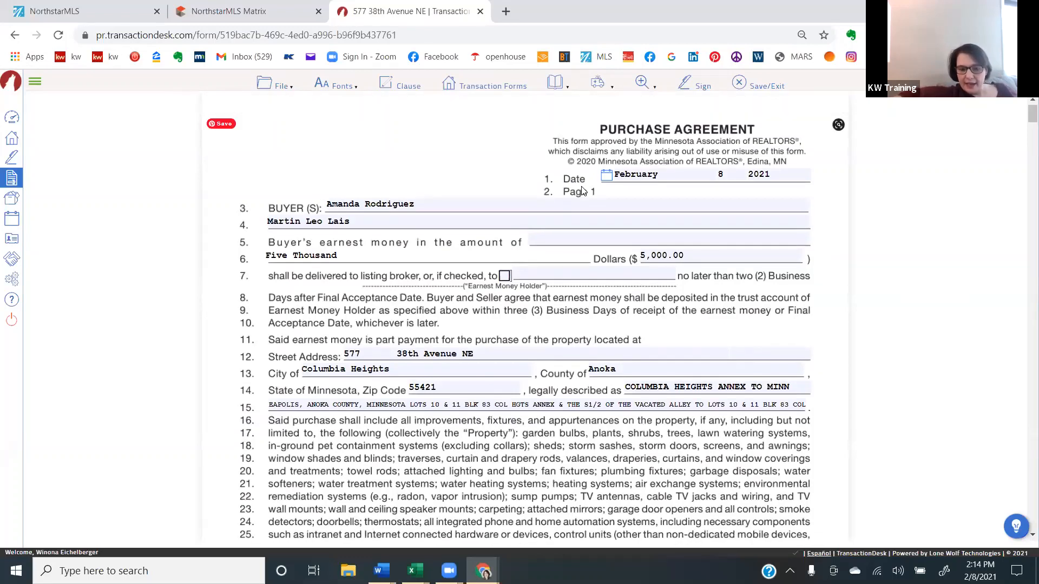
pyautogui.scroll(-4, 660, 280)
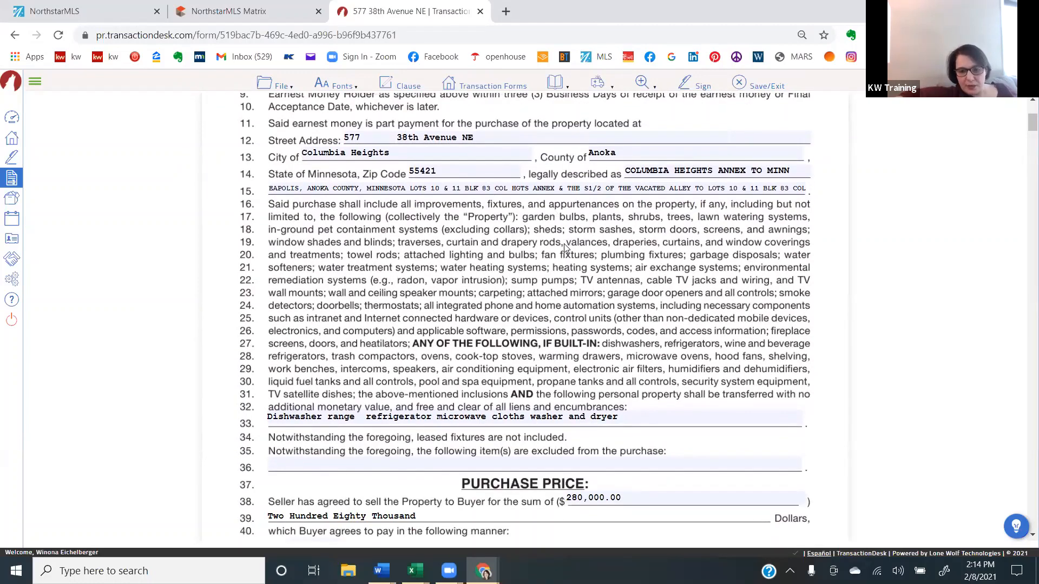
pyautogui.scroll(-1, 564, 247)
pyautogui.scroll(-3, 565, 248)
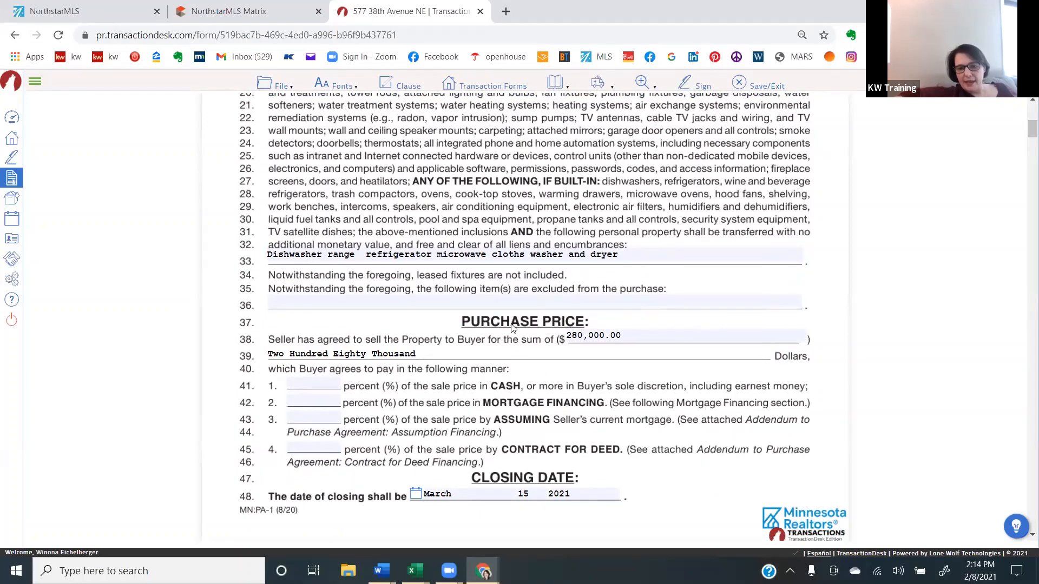
pyautogui.click(311, 380)
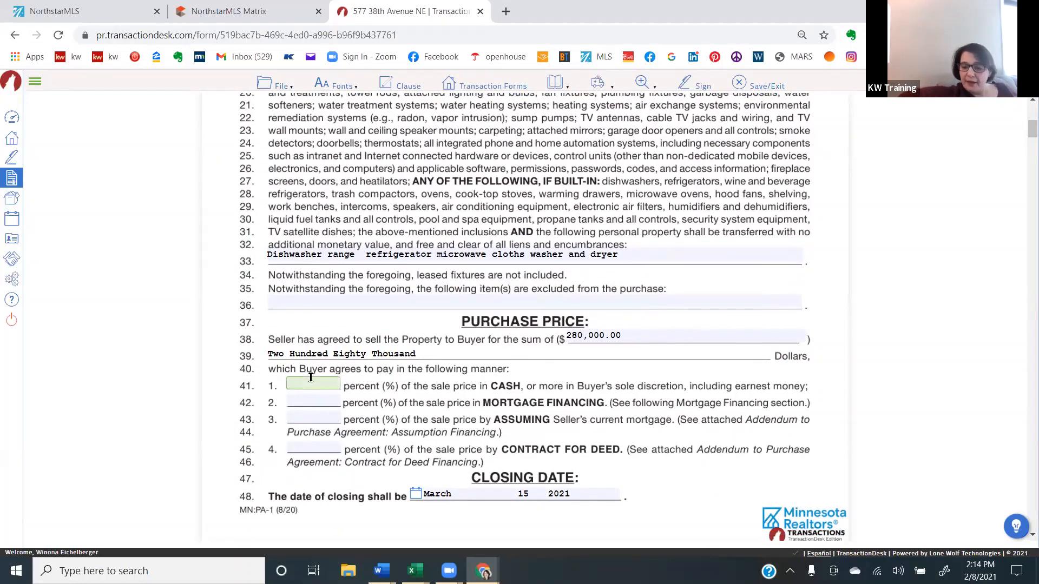
pyautogui.write('20')
pyautogui.press('Tab')
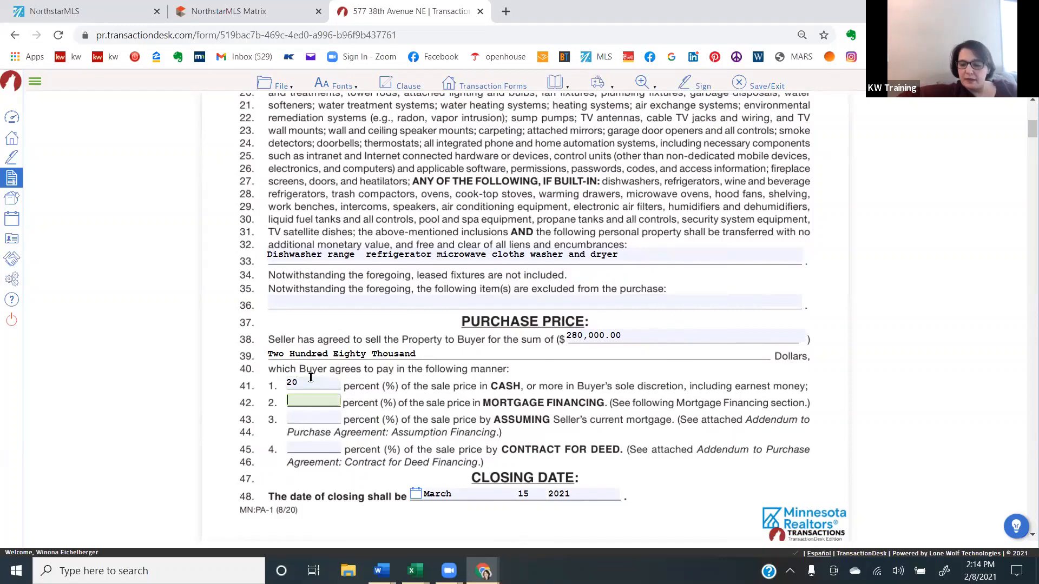
pyautogui.press('Tab')
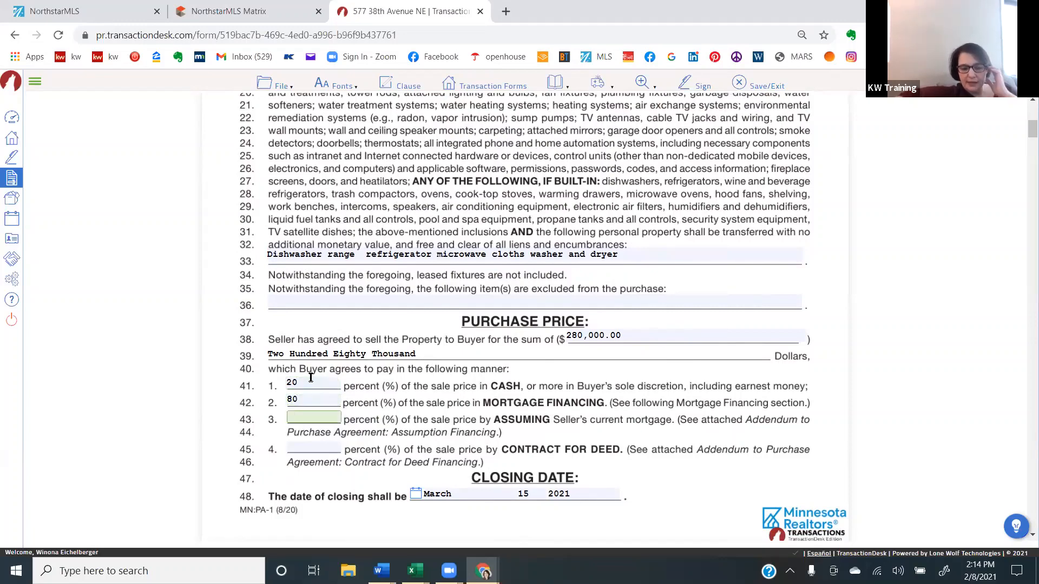
pyautogui.click(390, 423)
# - In the Mortgage Financing section, mark the agreement as IS subject to mortgage financing and choose FIRST MORTGAGE only
pyautogui.scroll(-5, 389, 422)
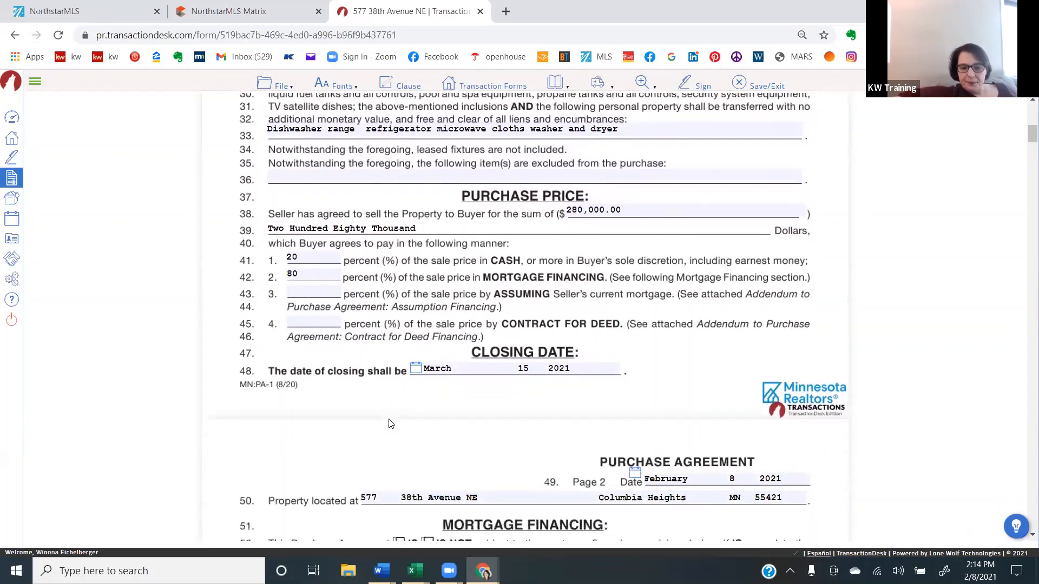
pyautogui.click(400, 399)
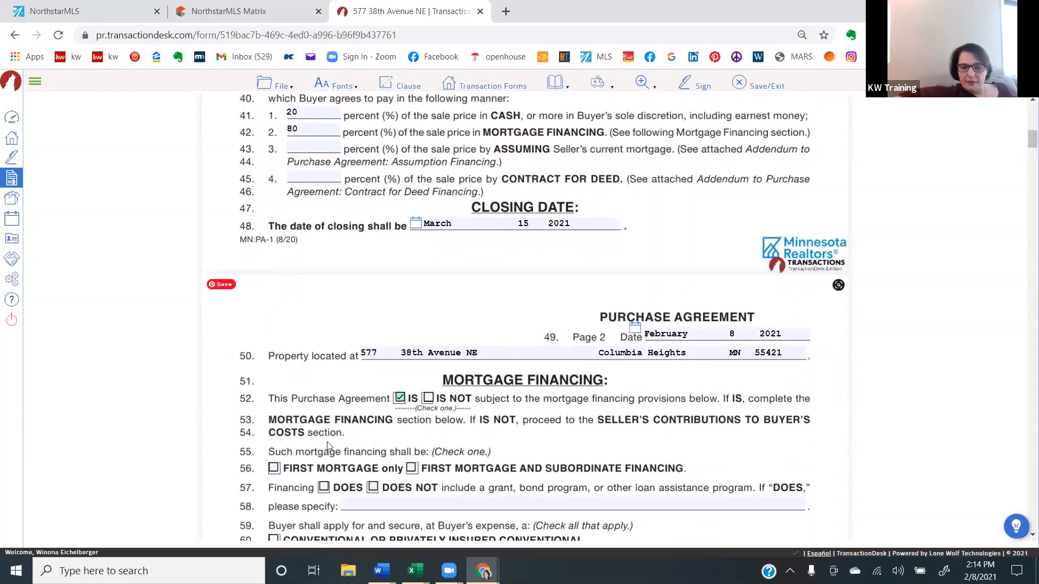
pyautogui.click(274, 469)
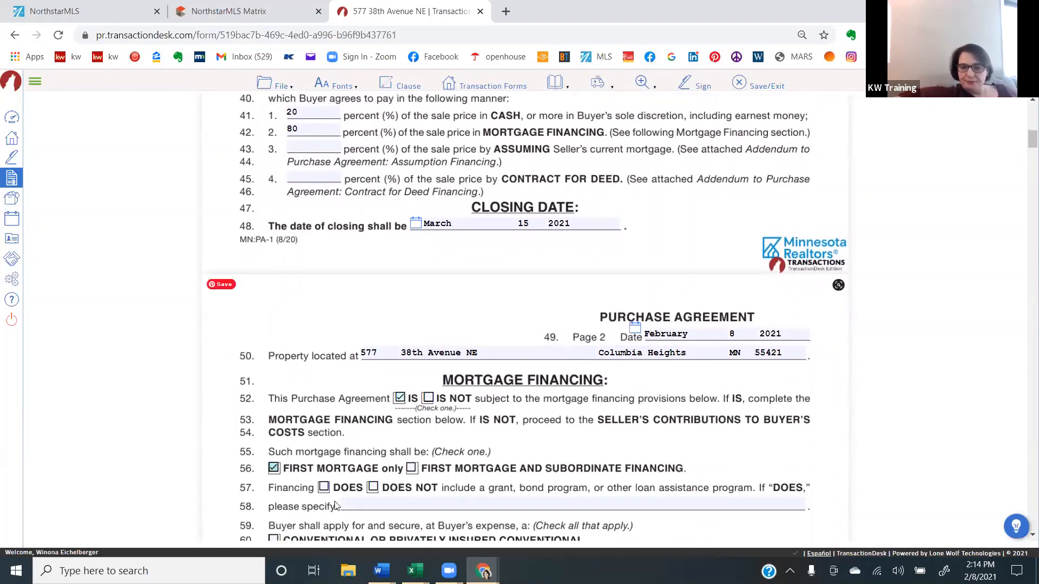
pyautogui.scroll(-3, 336, 506)
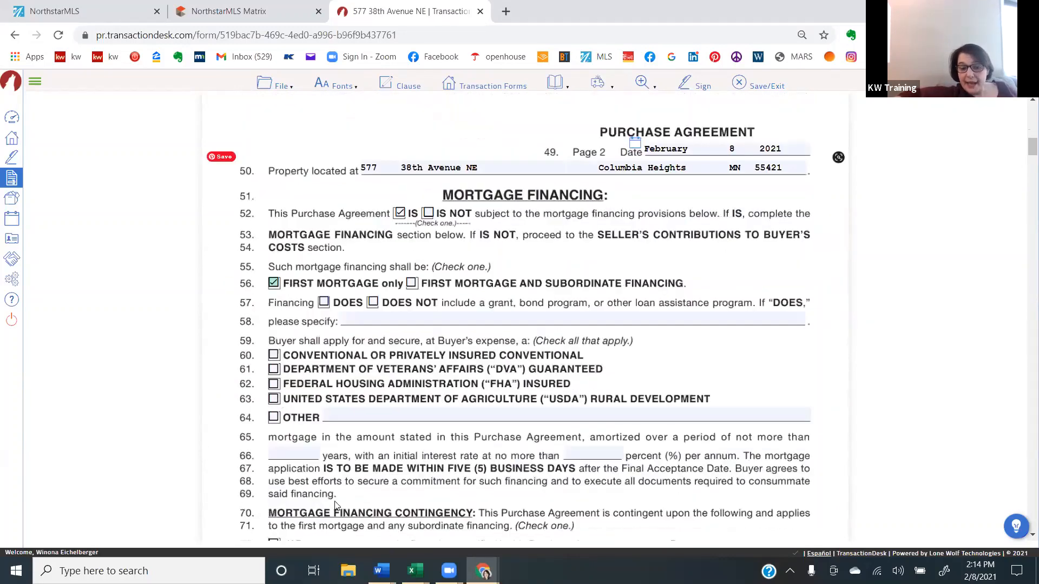
pyautogui.scroll(-5, 336, 505)
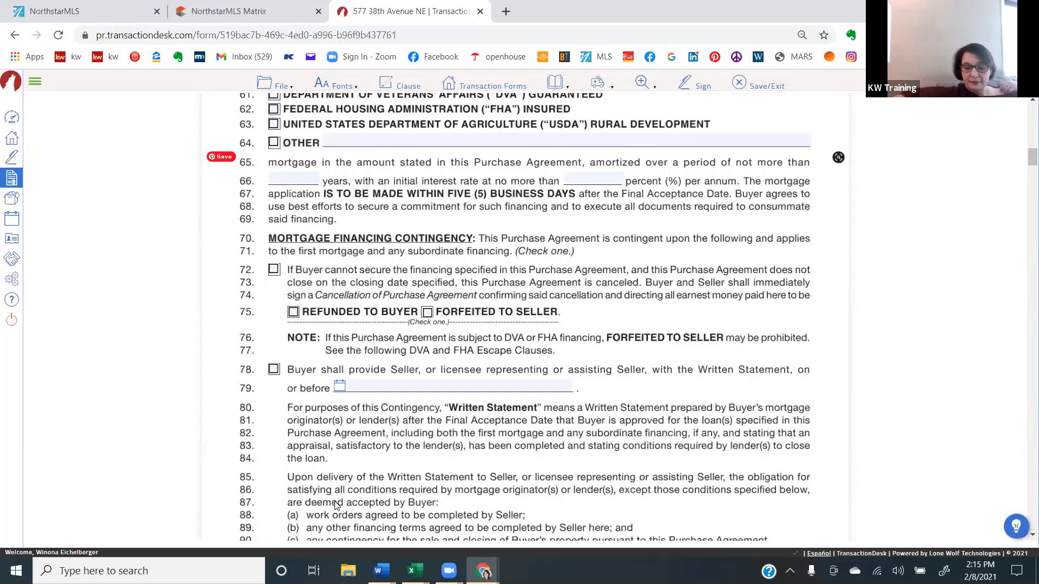
# - Leave the Purchase Agreement for the agent dashboard and go on to the full list of transactions
pyautogui.scroll(-3, 335, 505)
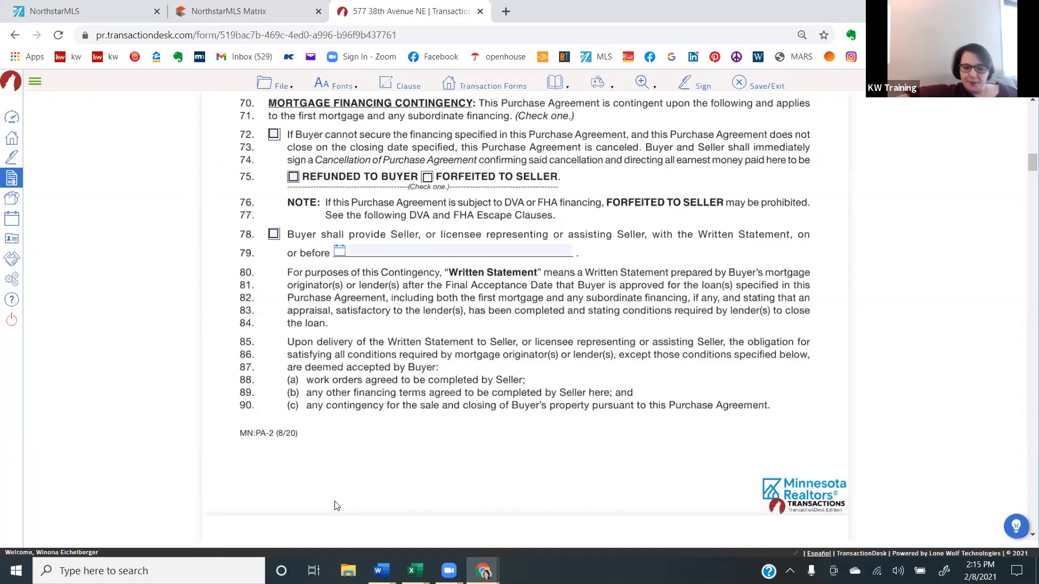
pyautogui.click(12, 118)
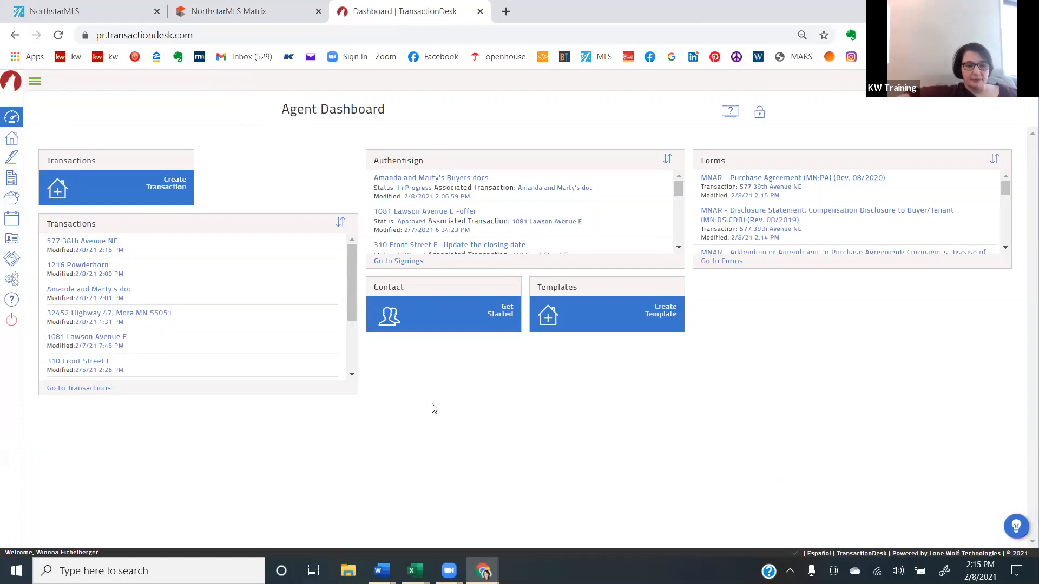
pyautogui.click(90, 245)
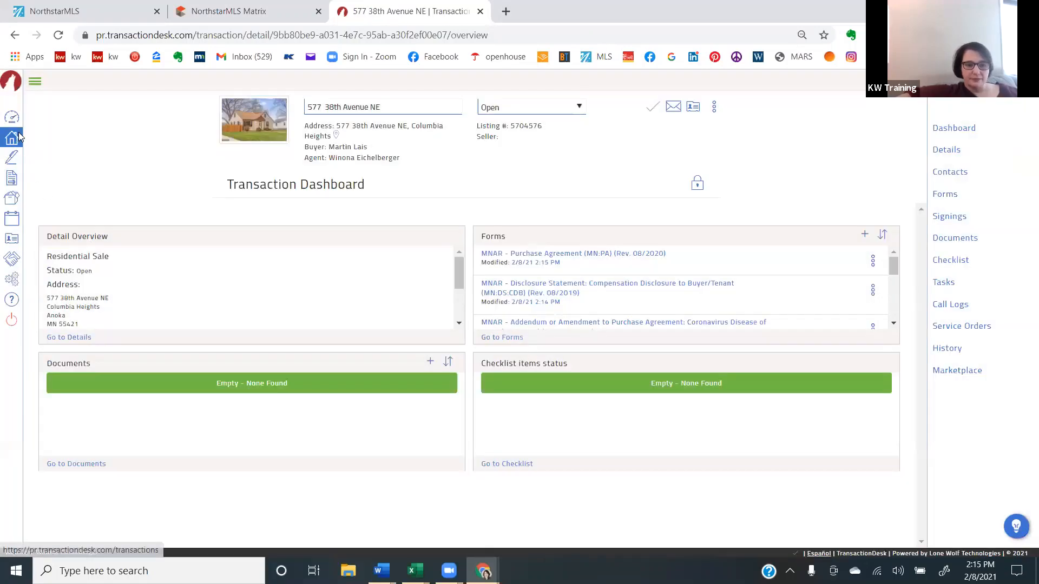
pyautogui.click(19, 133)
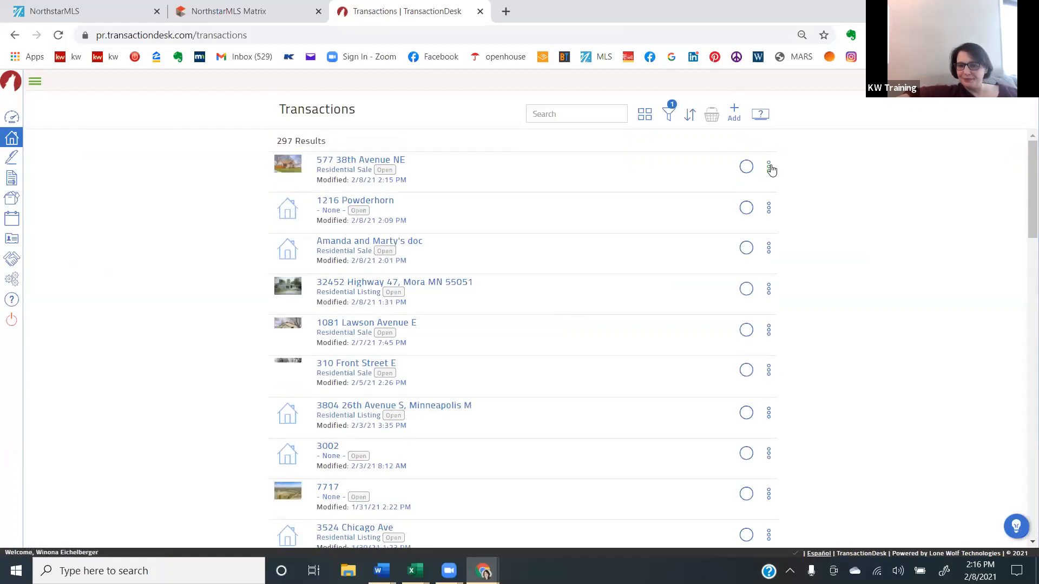
# - Select the most recently modified Residential Sale transaction and view the basket of selected transactions
pyautogui.click(769, 168)
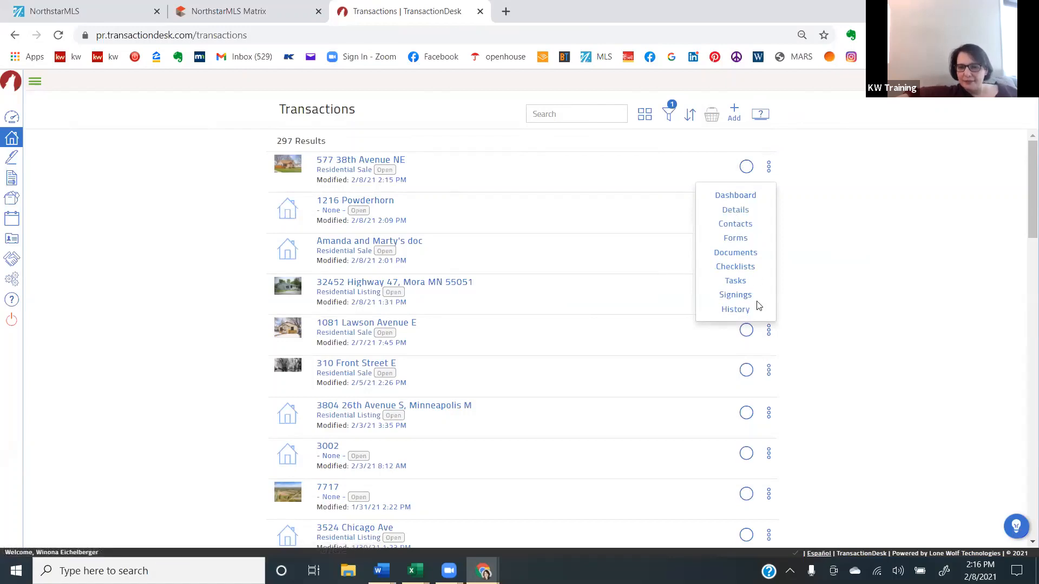
pyautogui.click(745, 167)
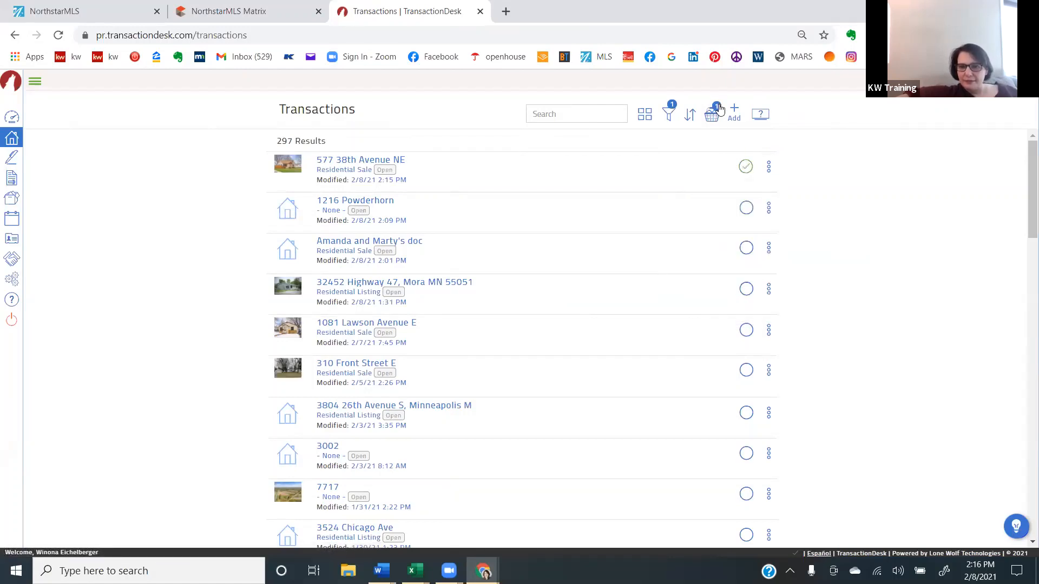
pyautogui.click(713, 113)
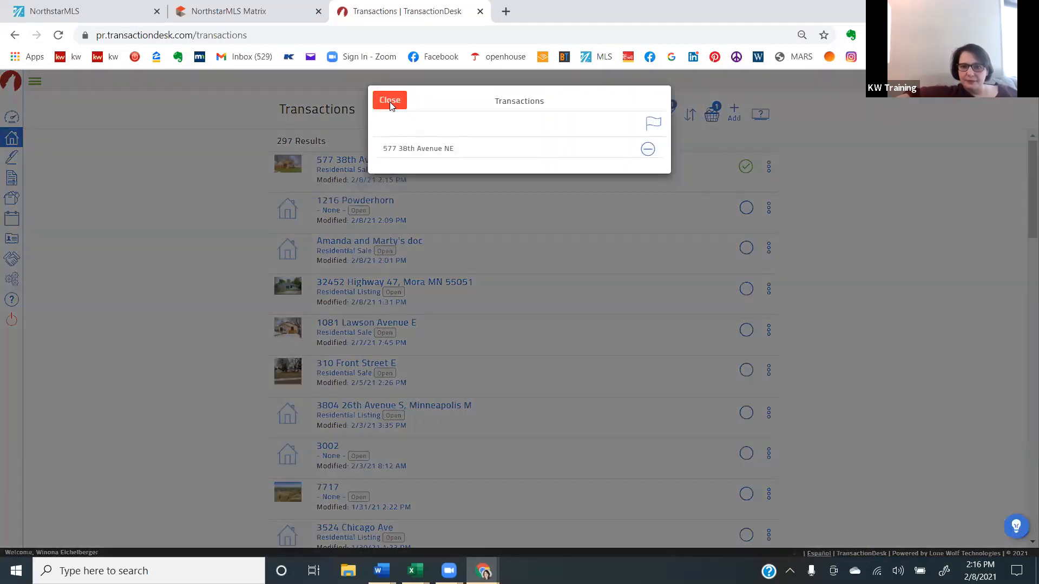
pyautogui.click(390, 100)
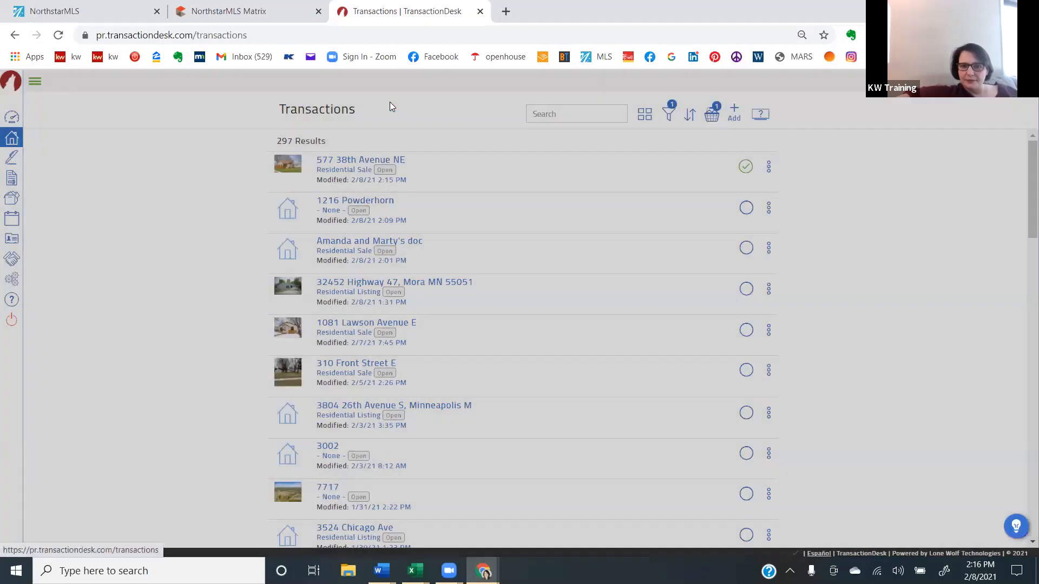